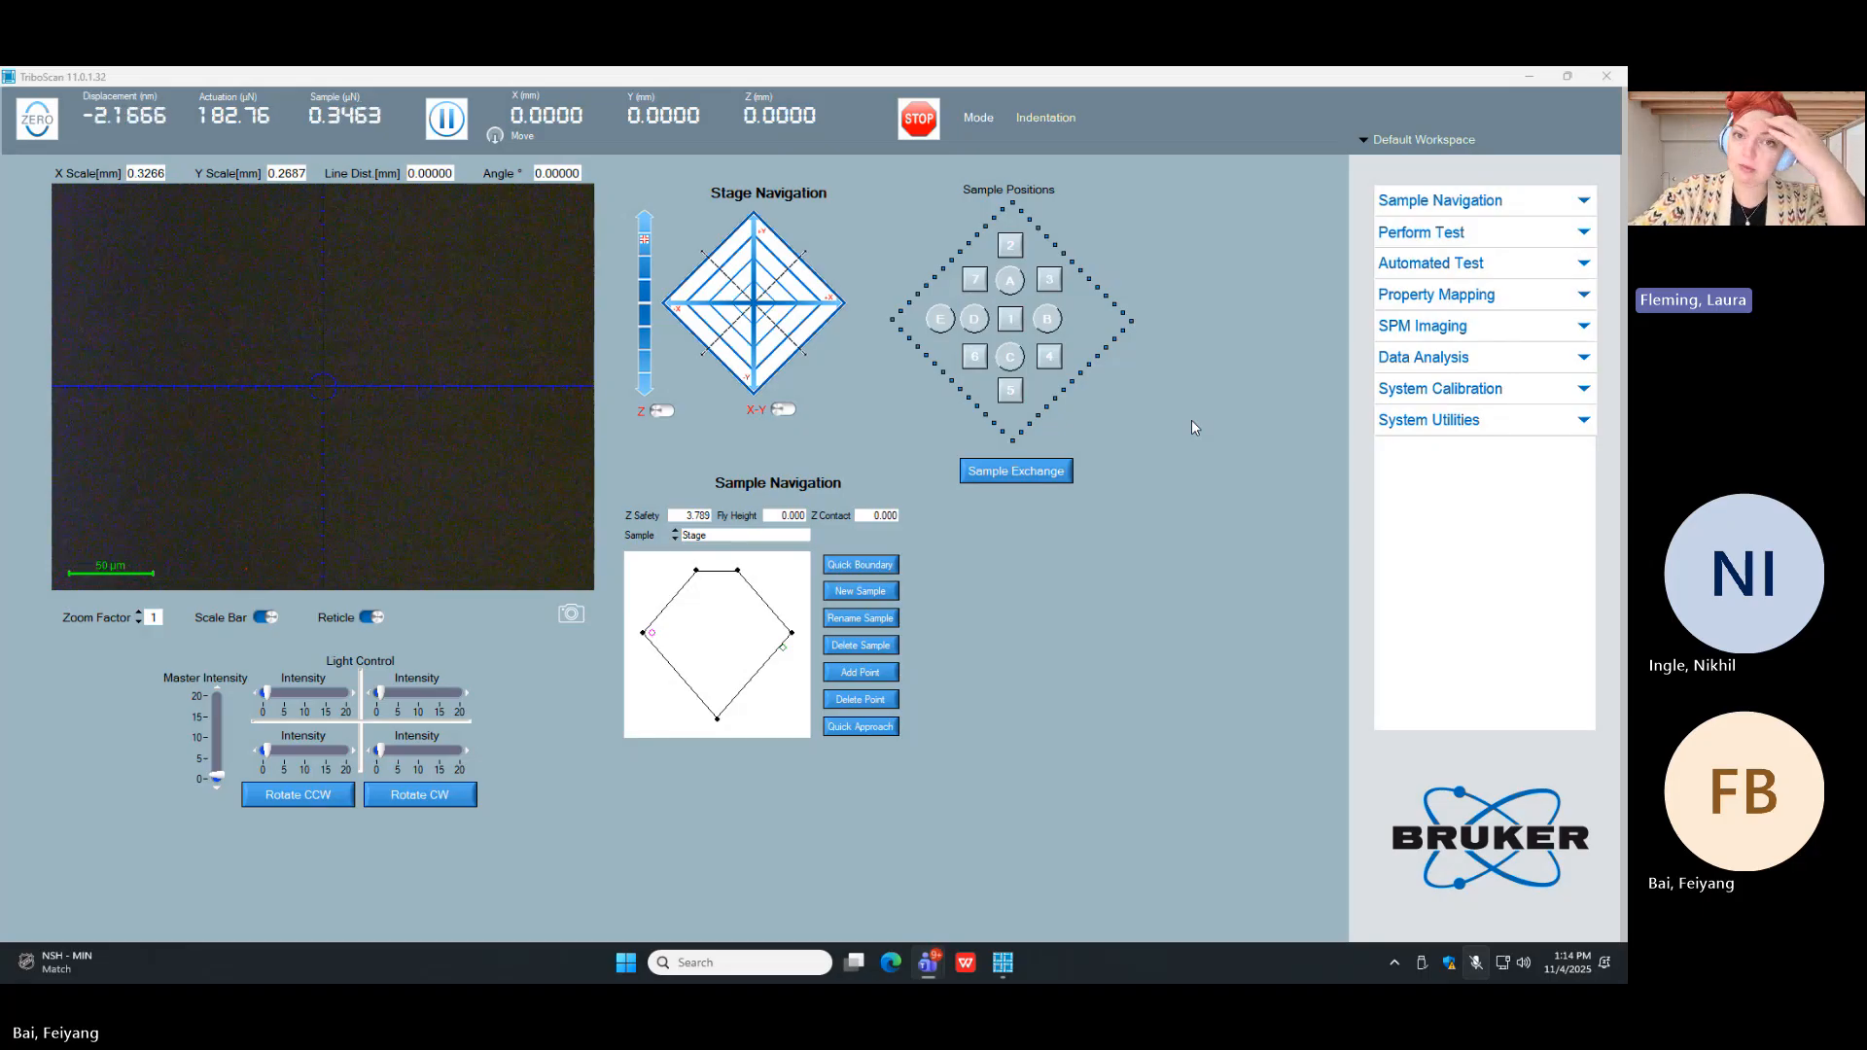
# Step: Start the indentation axis calibration from the general system calibration settings and run the calibration air indent
pyautogui.click(1421, 390)
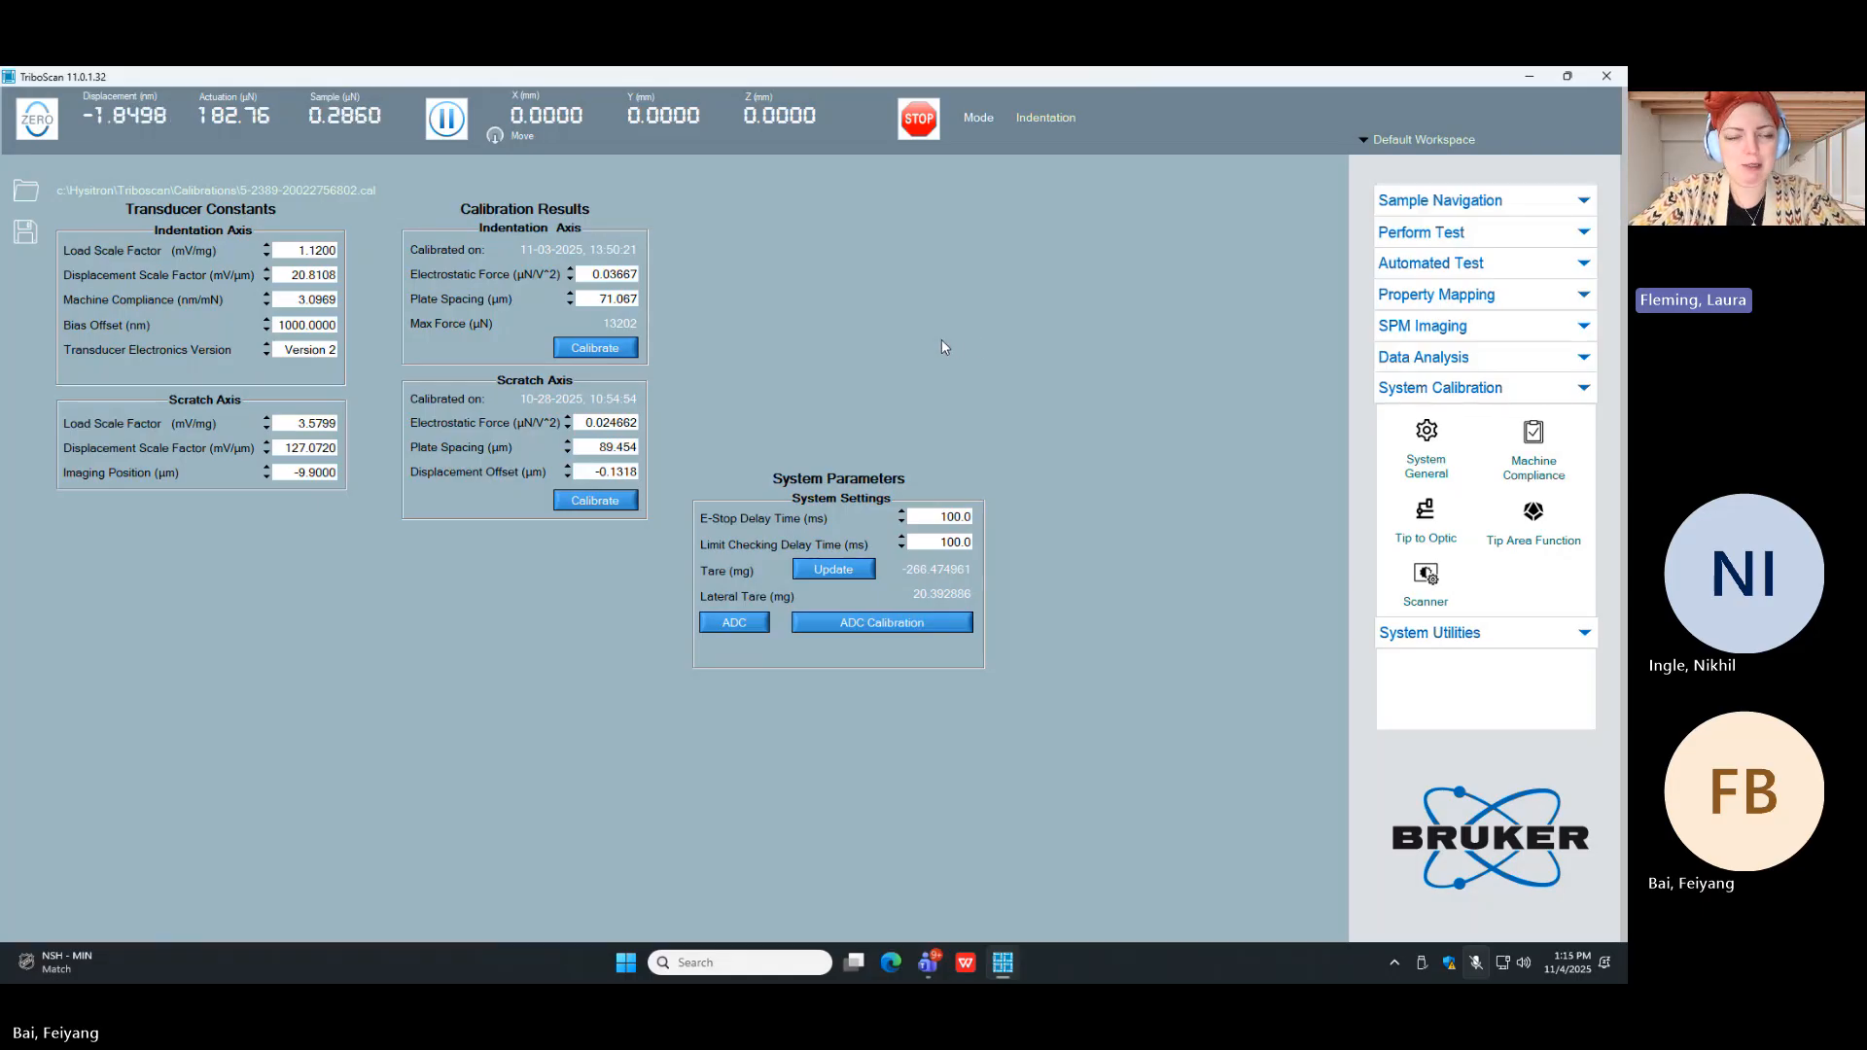
pyautogui.click(595, 348)
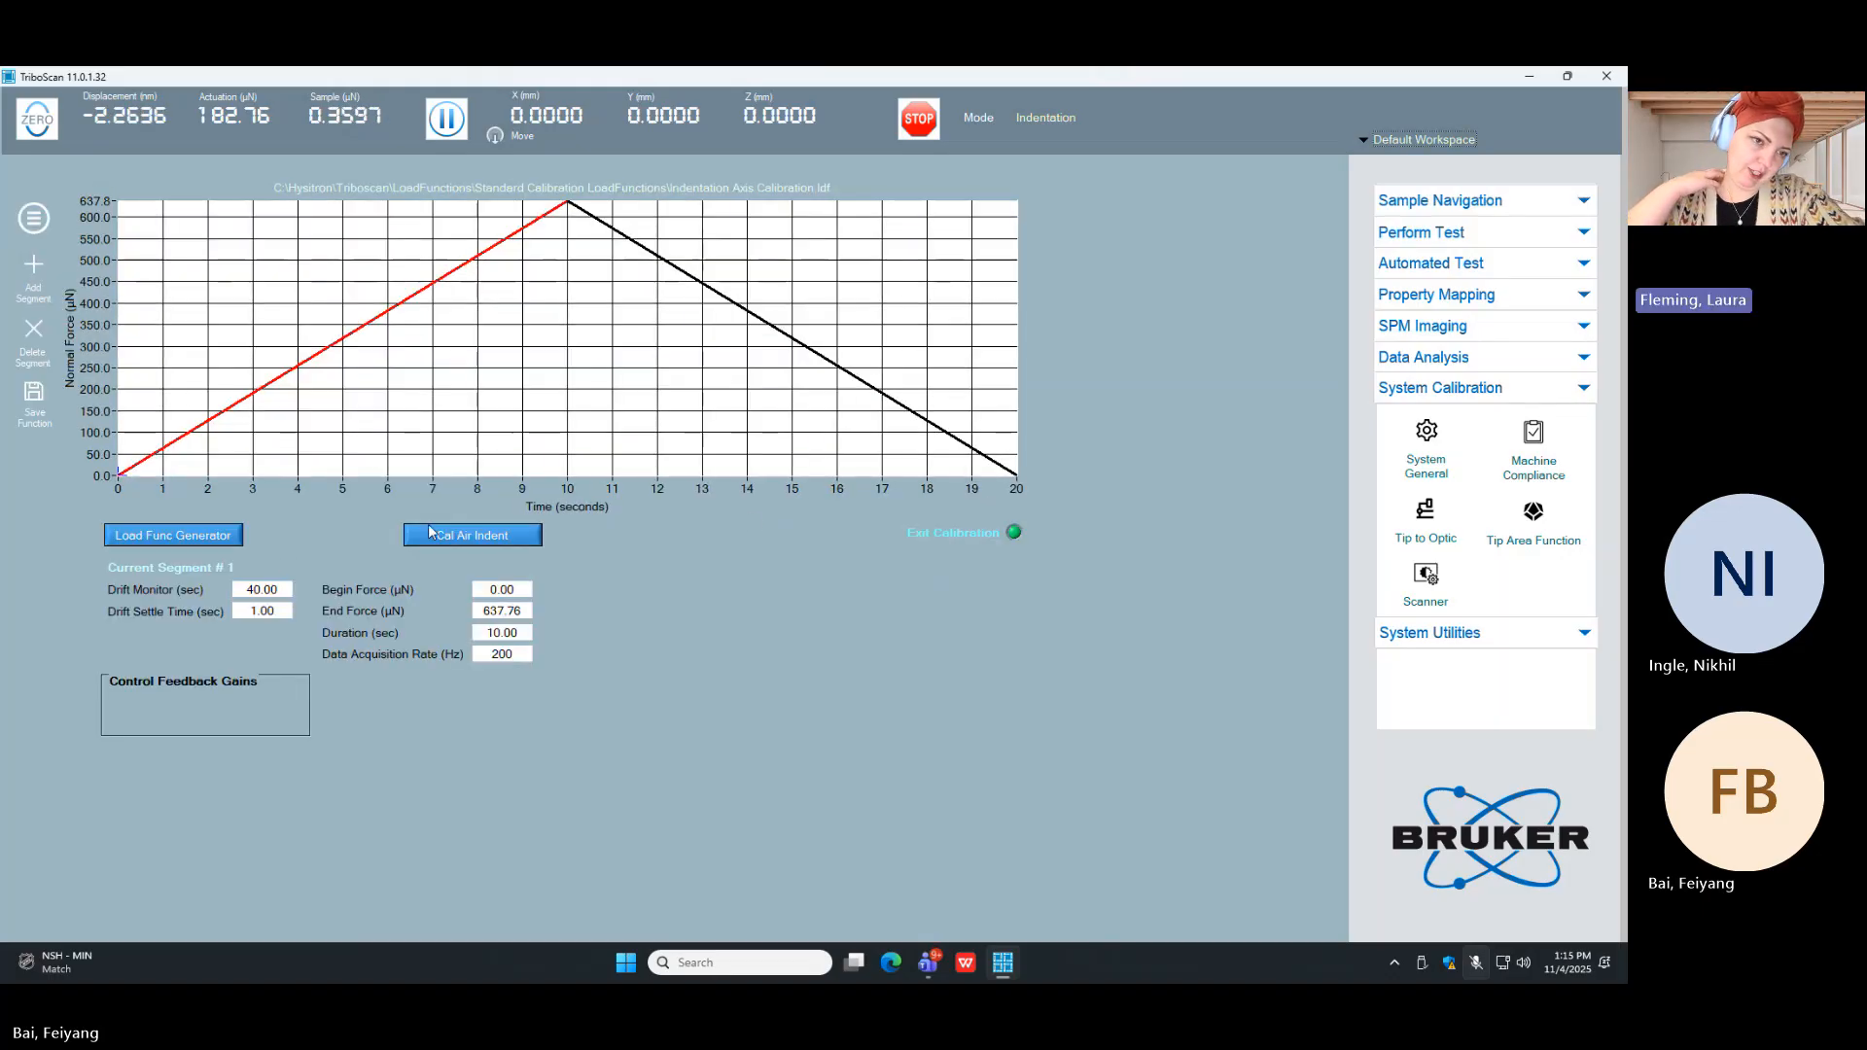
pyautogui.click(496, 568)
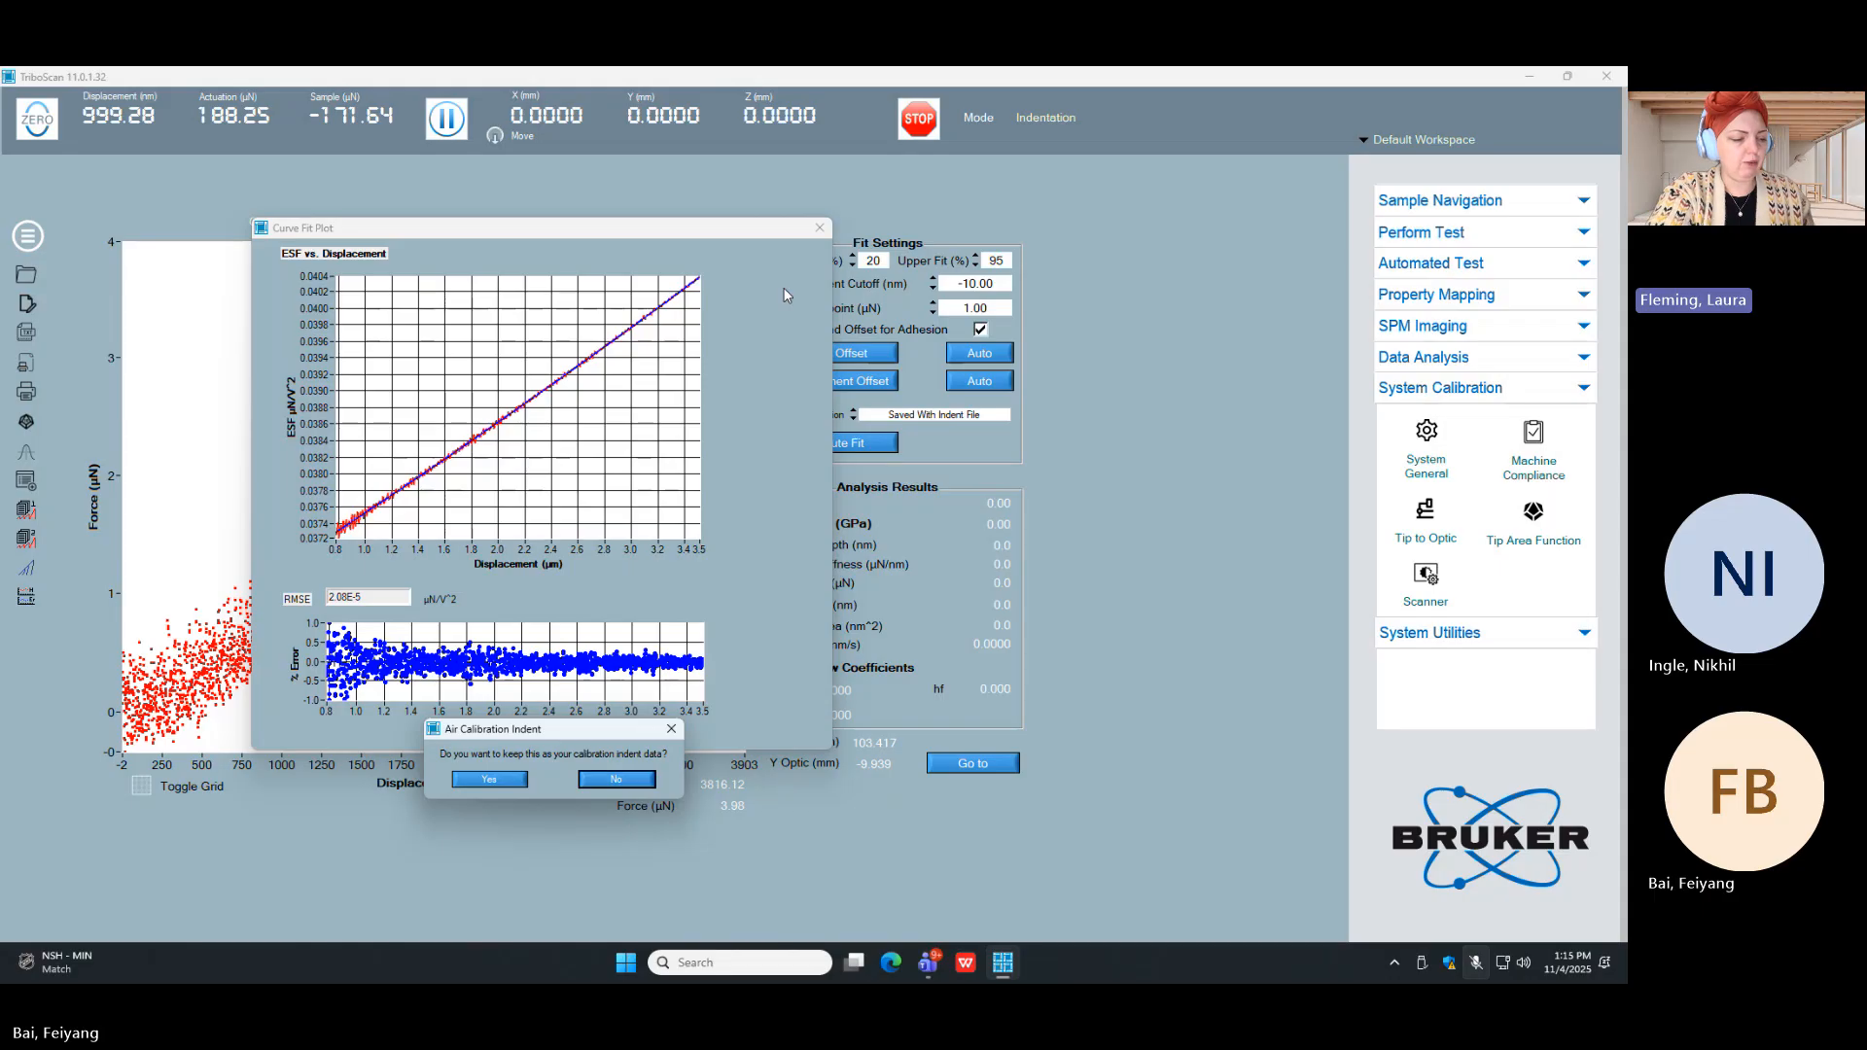
# Step: Keep the air indent as the calibration indent data and close the ESF vs. displacement curve fit plot
pyautogui.moveTo(536, 736); pyautogui.dragTo(667, 505)
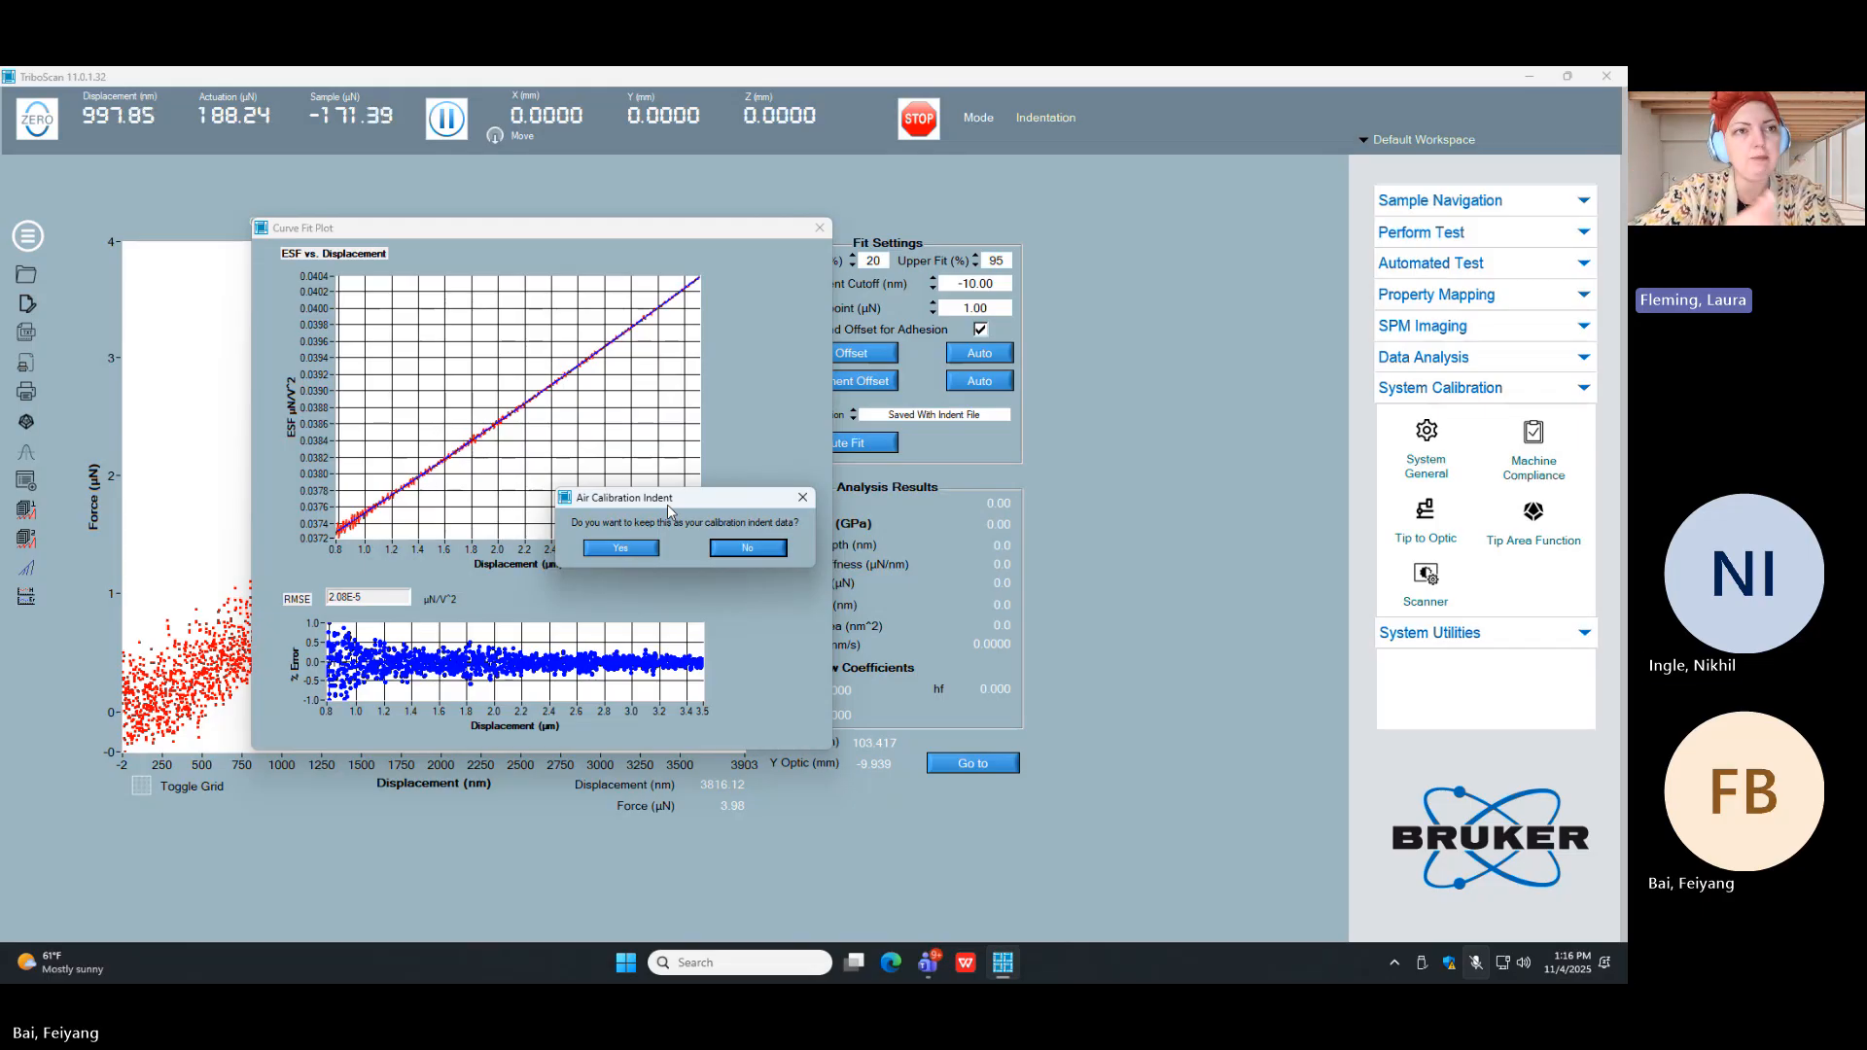
pyautogui.moveTo(667, 505); pyautogui.dragTo(827, 418)
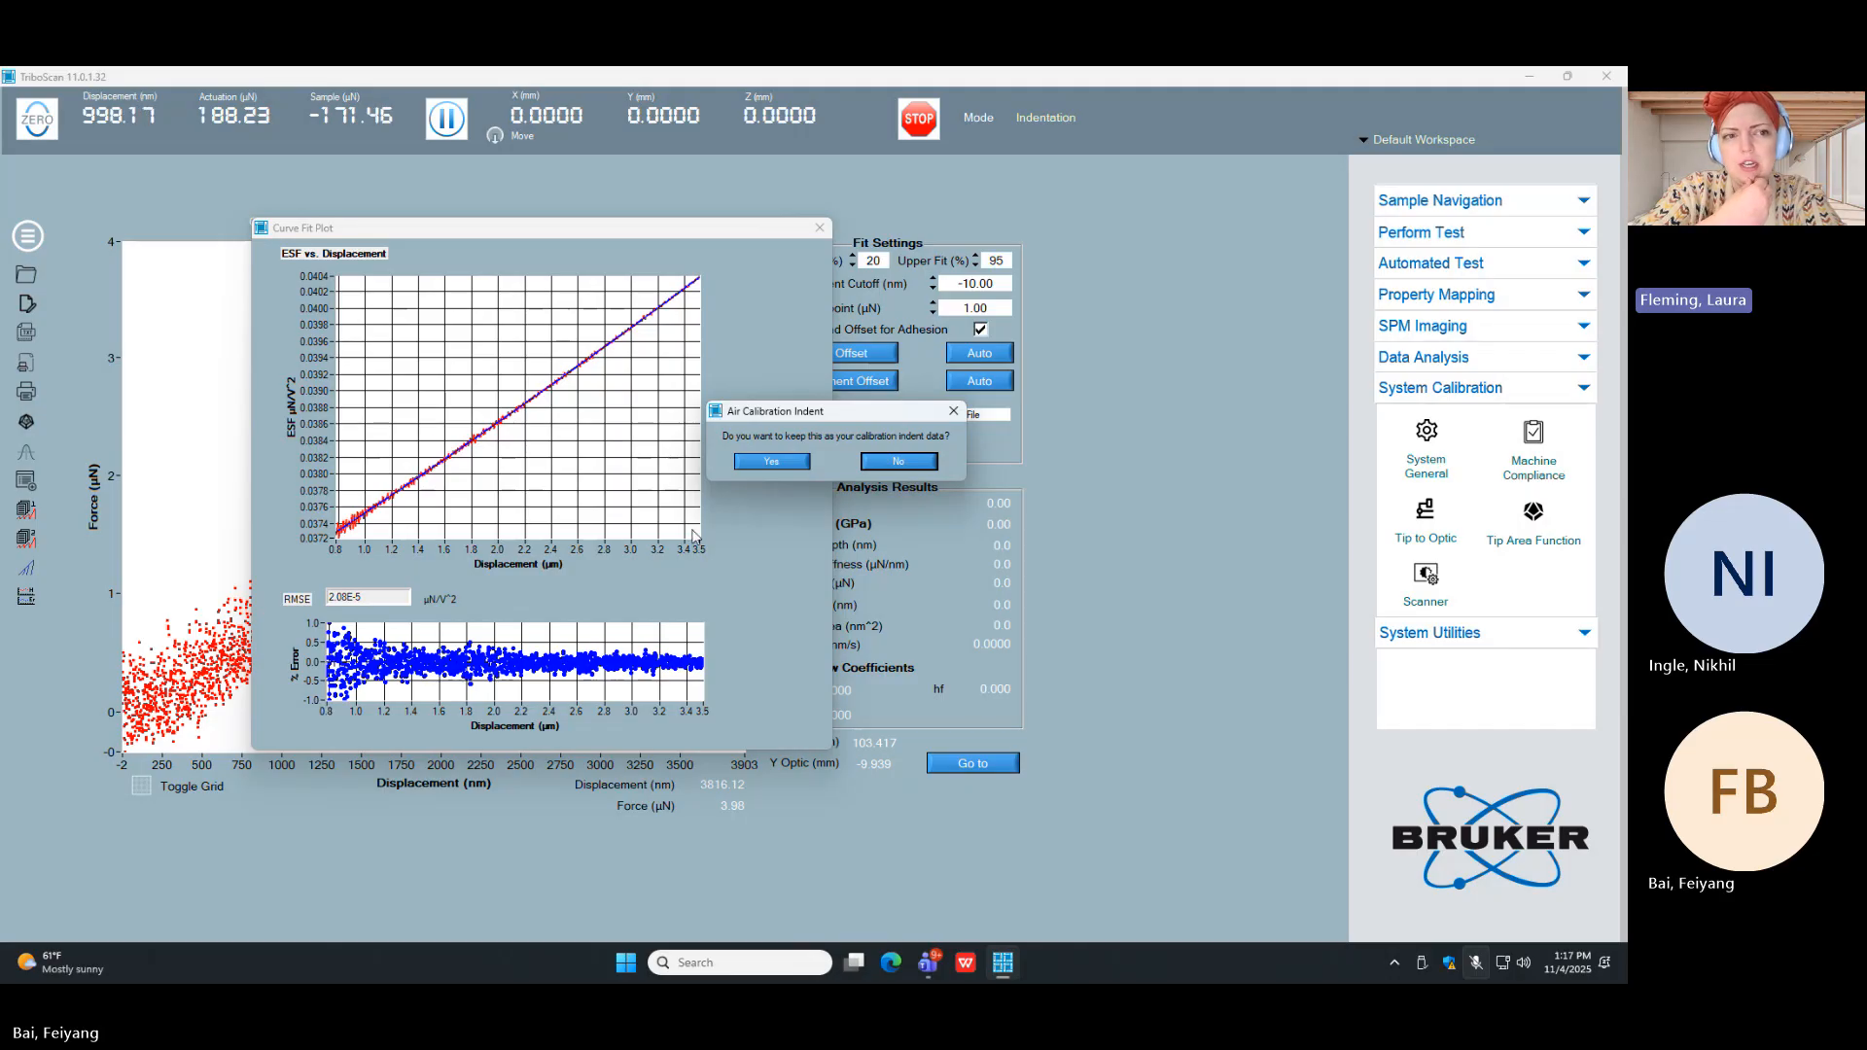
pyautogui.click(754, 470)
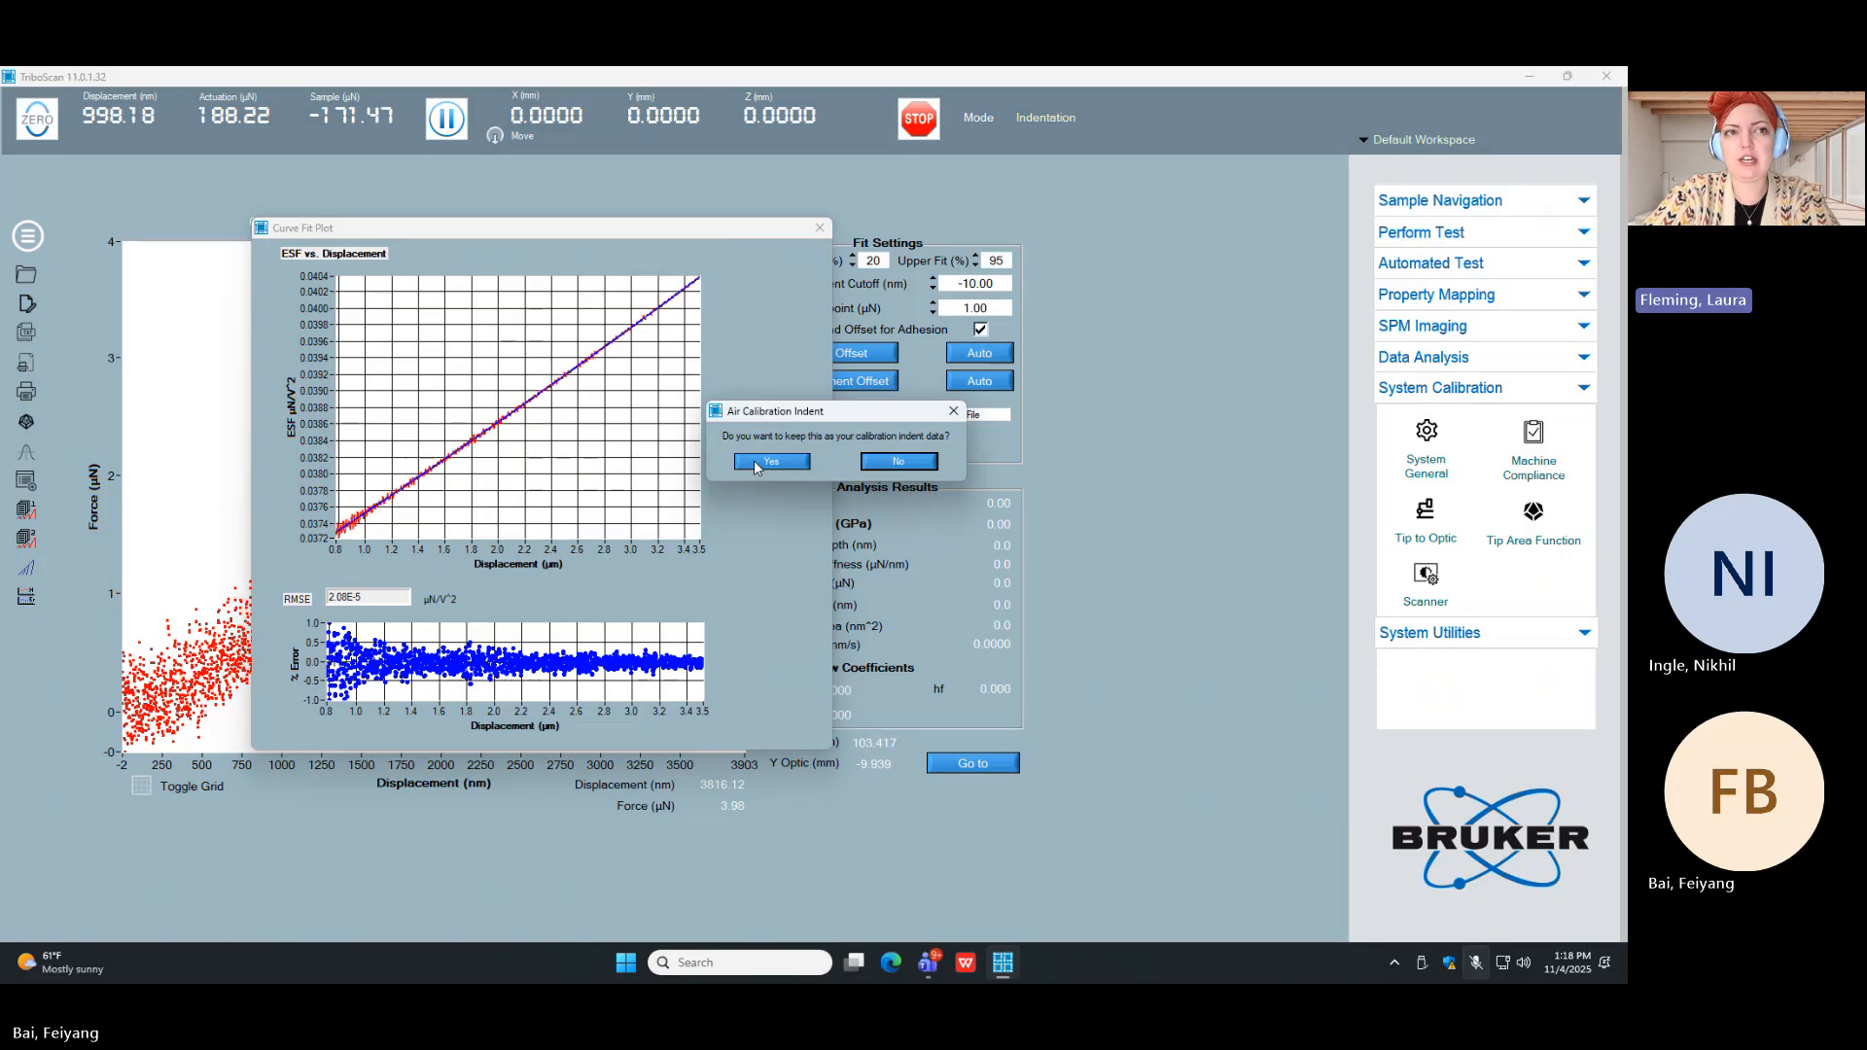
pyautogui.click(756, 465)
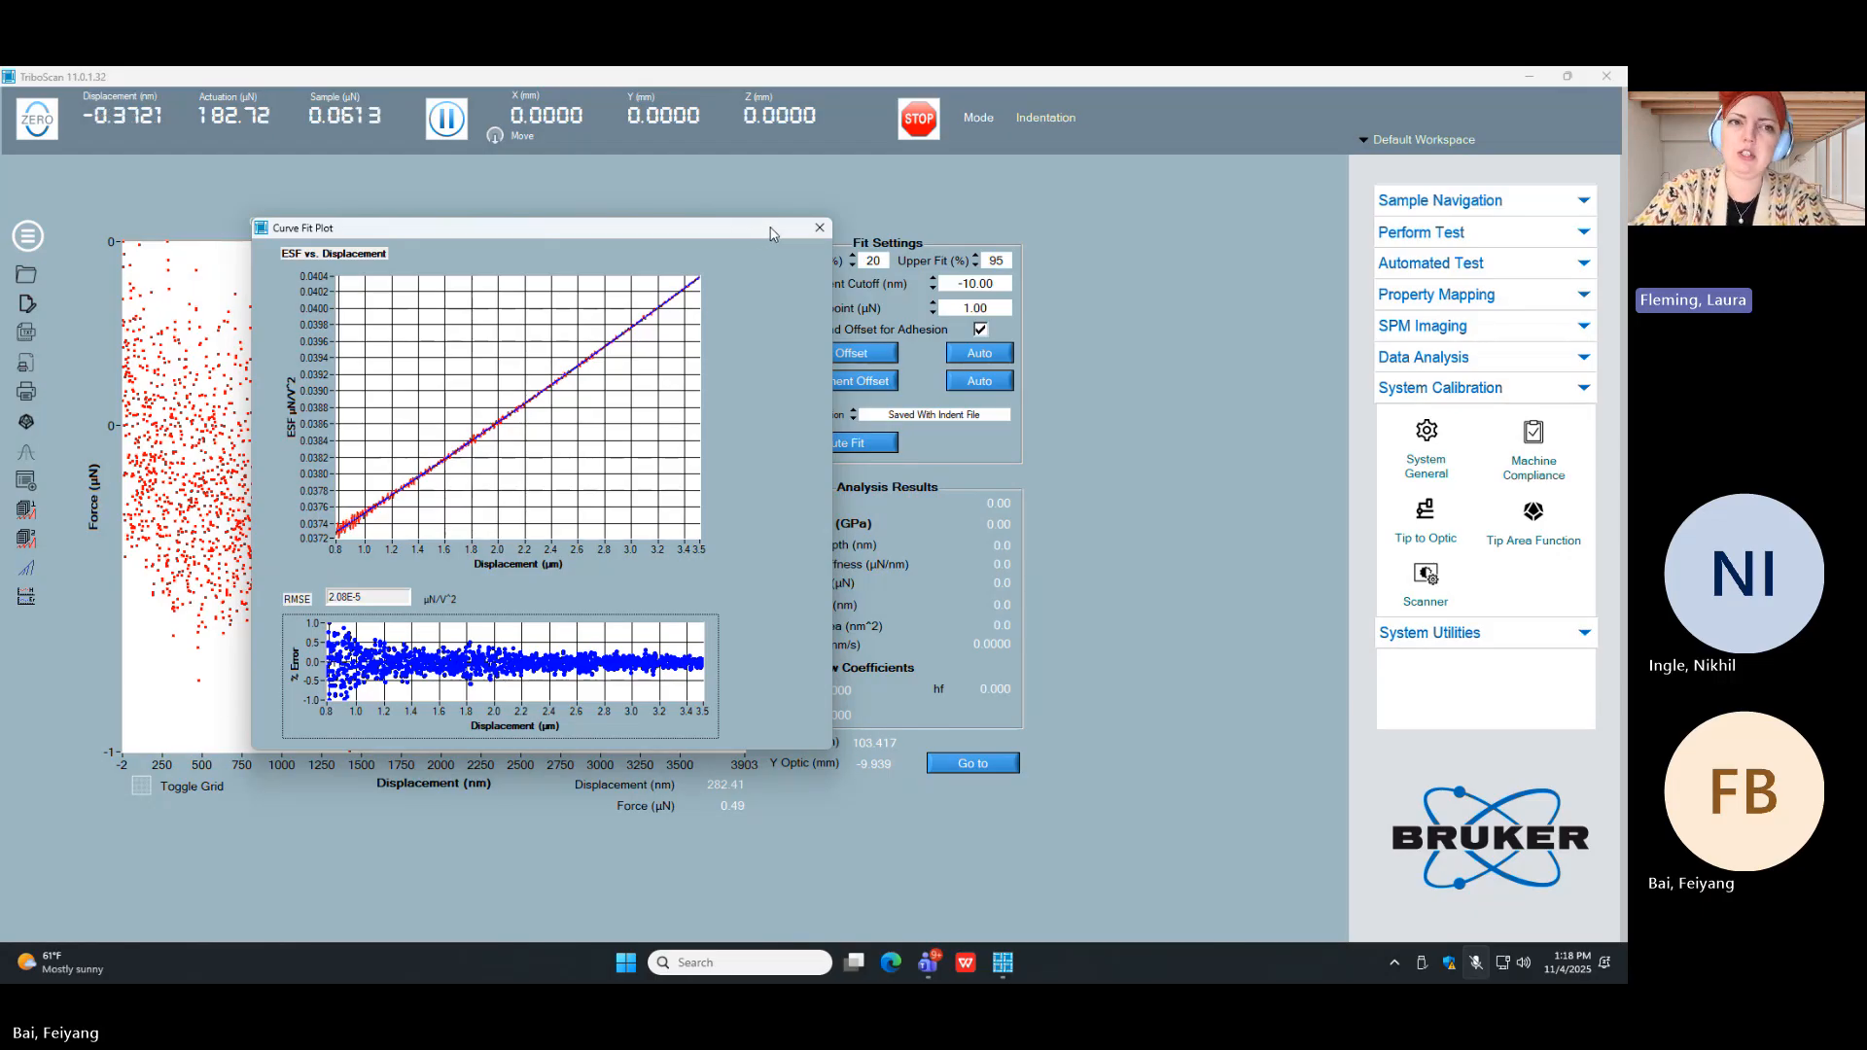
pyautogui.click(817, 233)
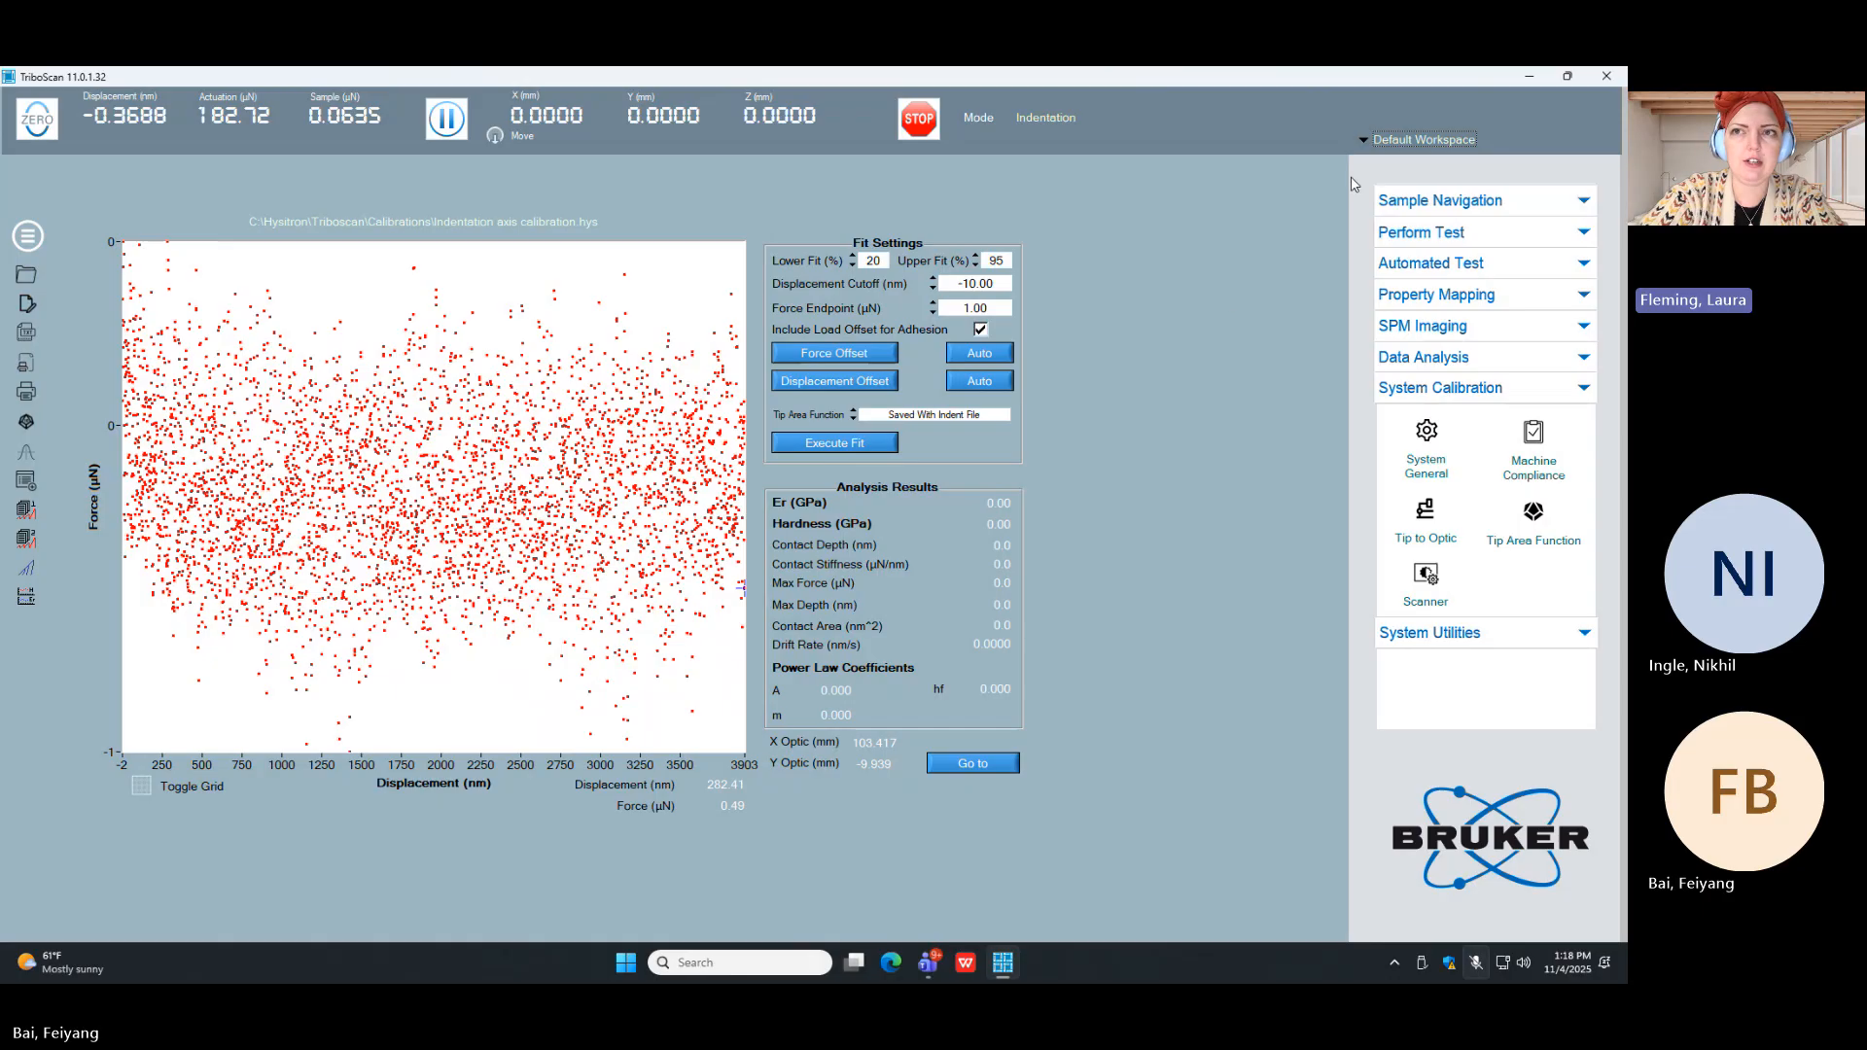
# Step: Go to sample navigation and open the Bruker training workspace in place of the default one
pyautogui.click(1408, 200)
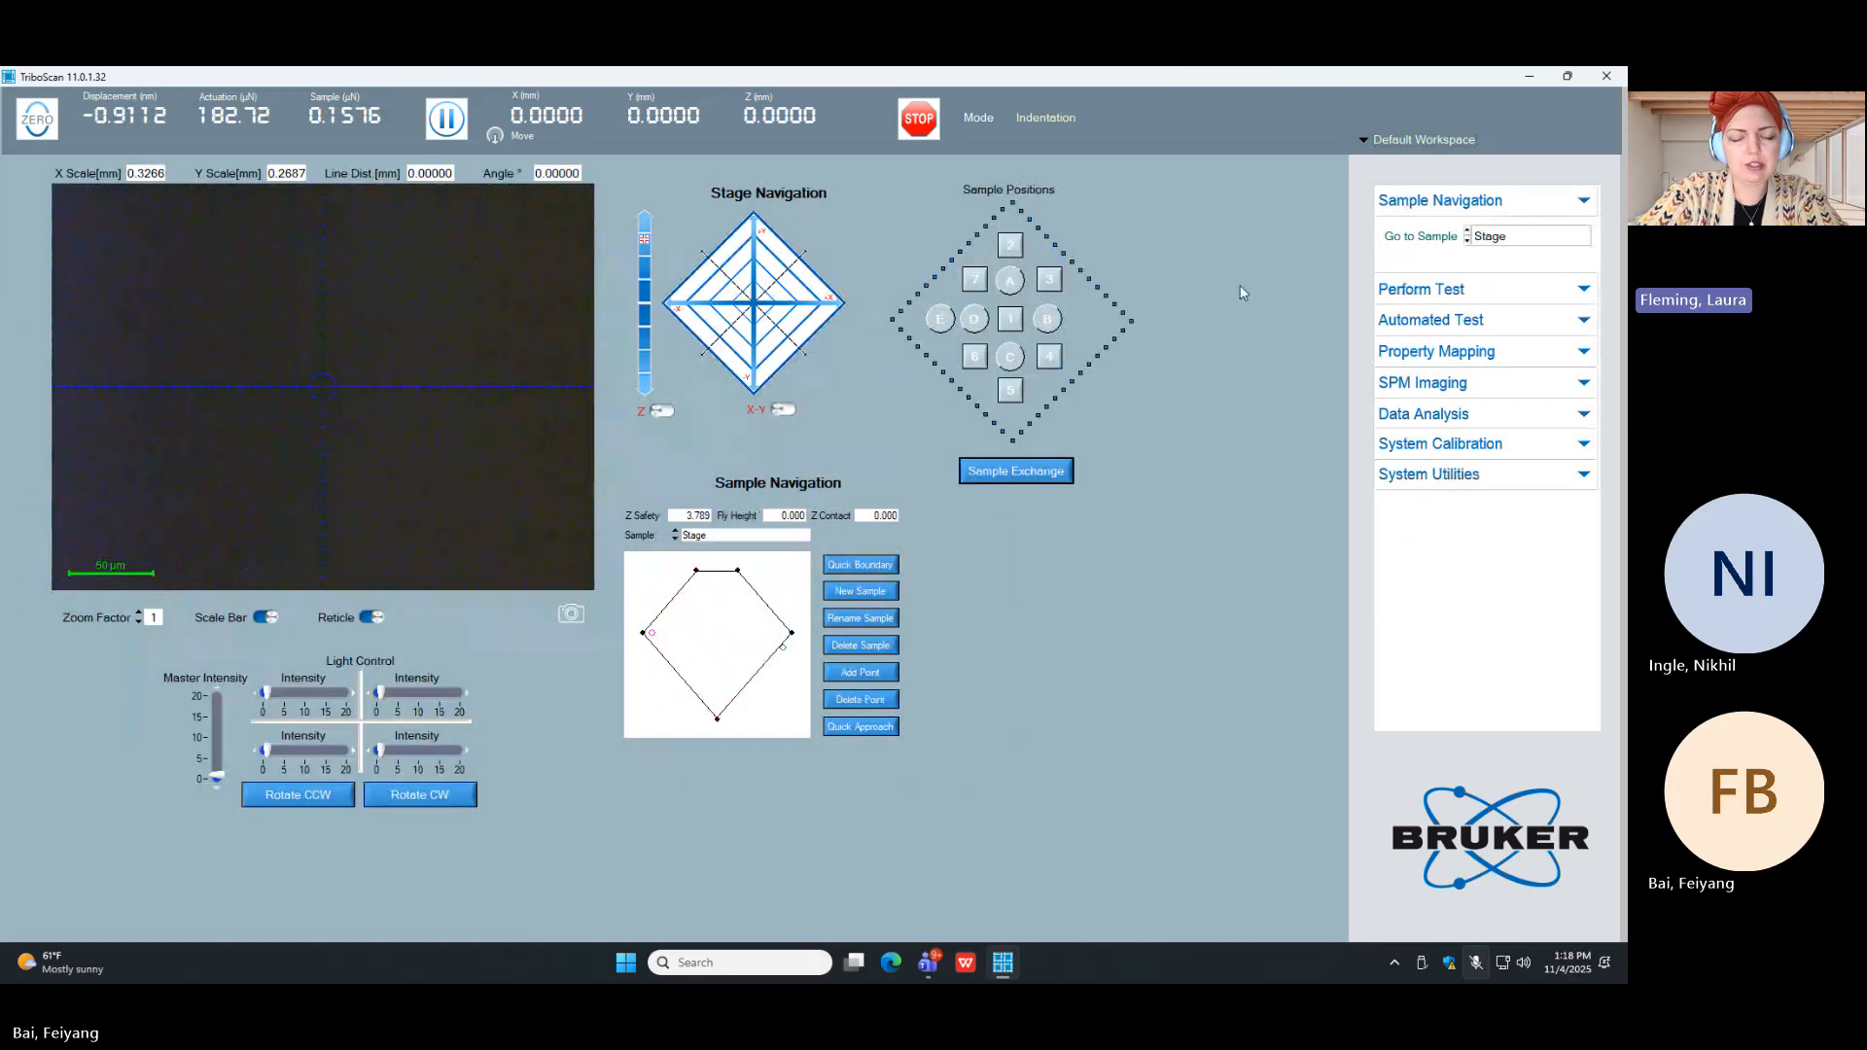
pyautogui.click(1366, 143)
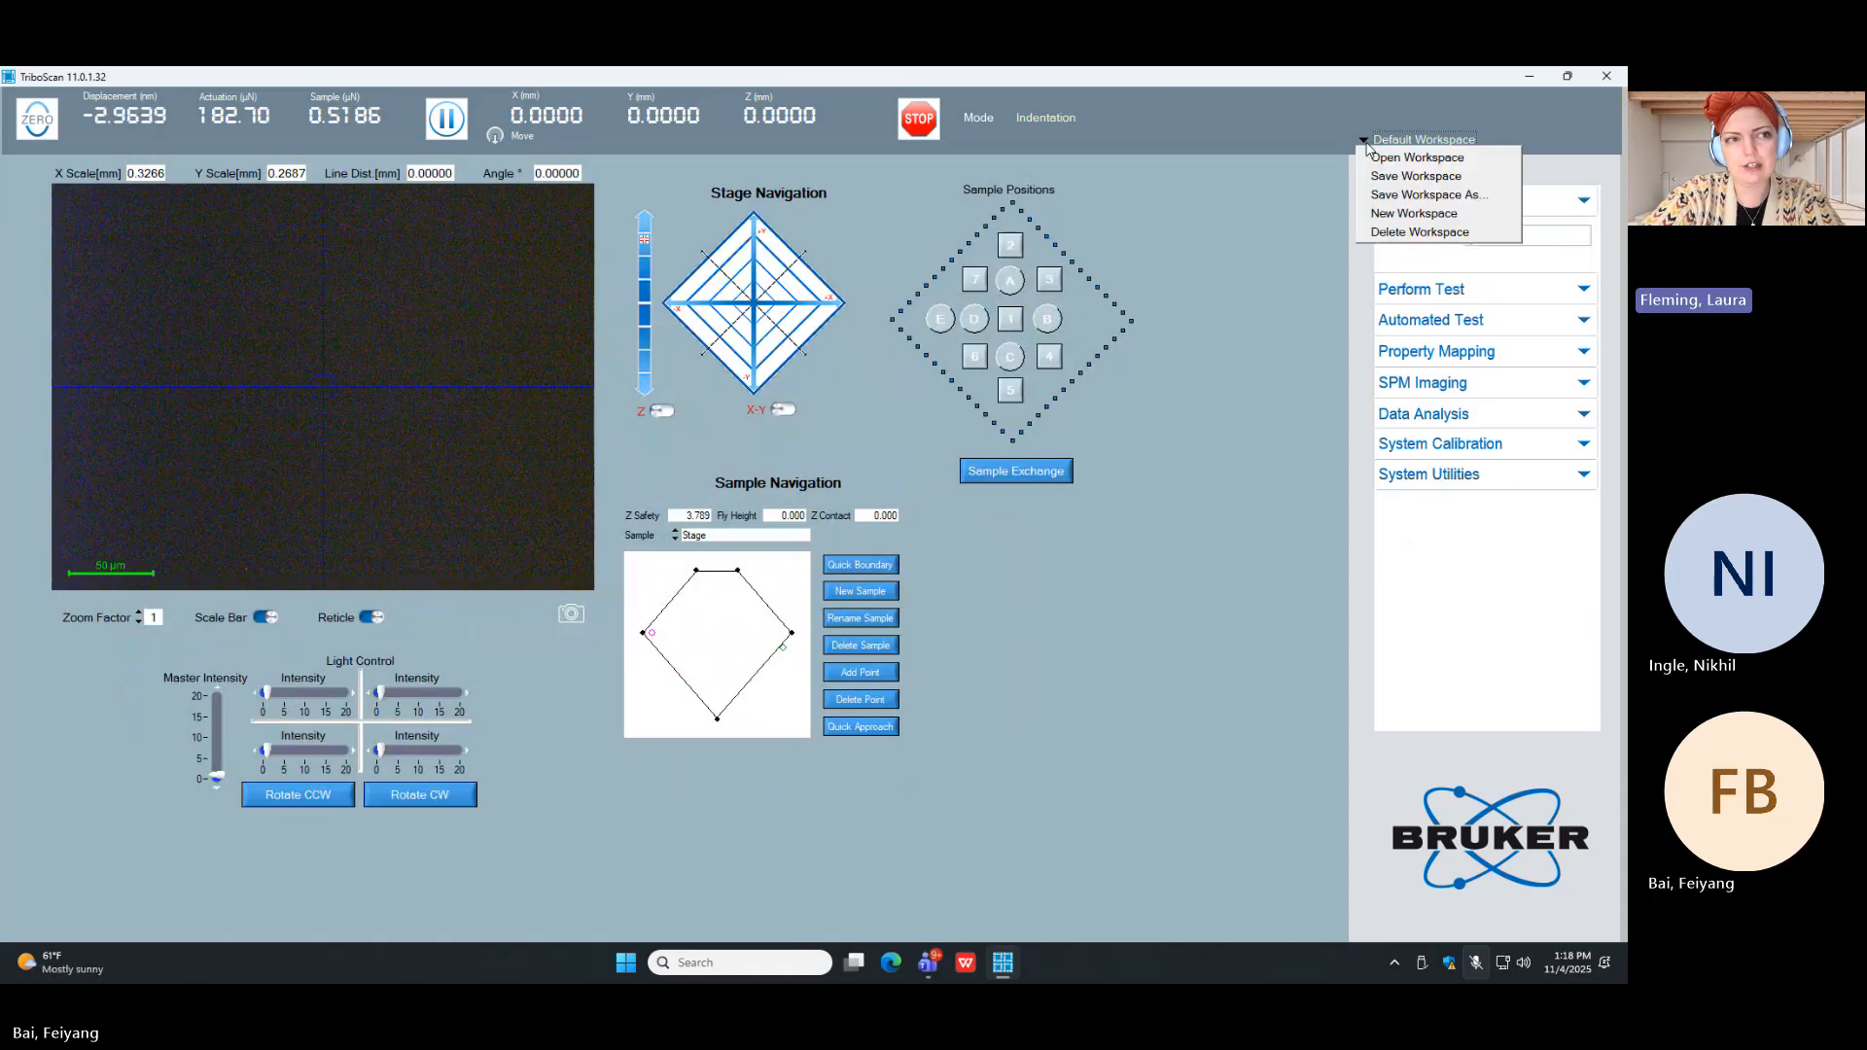
pyautogui.click(1386, 165)
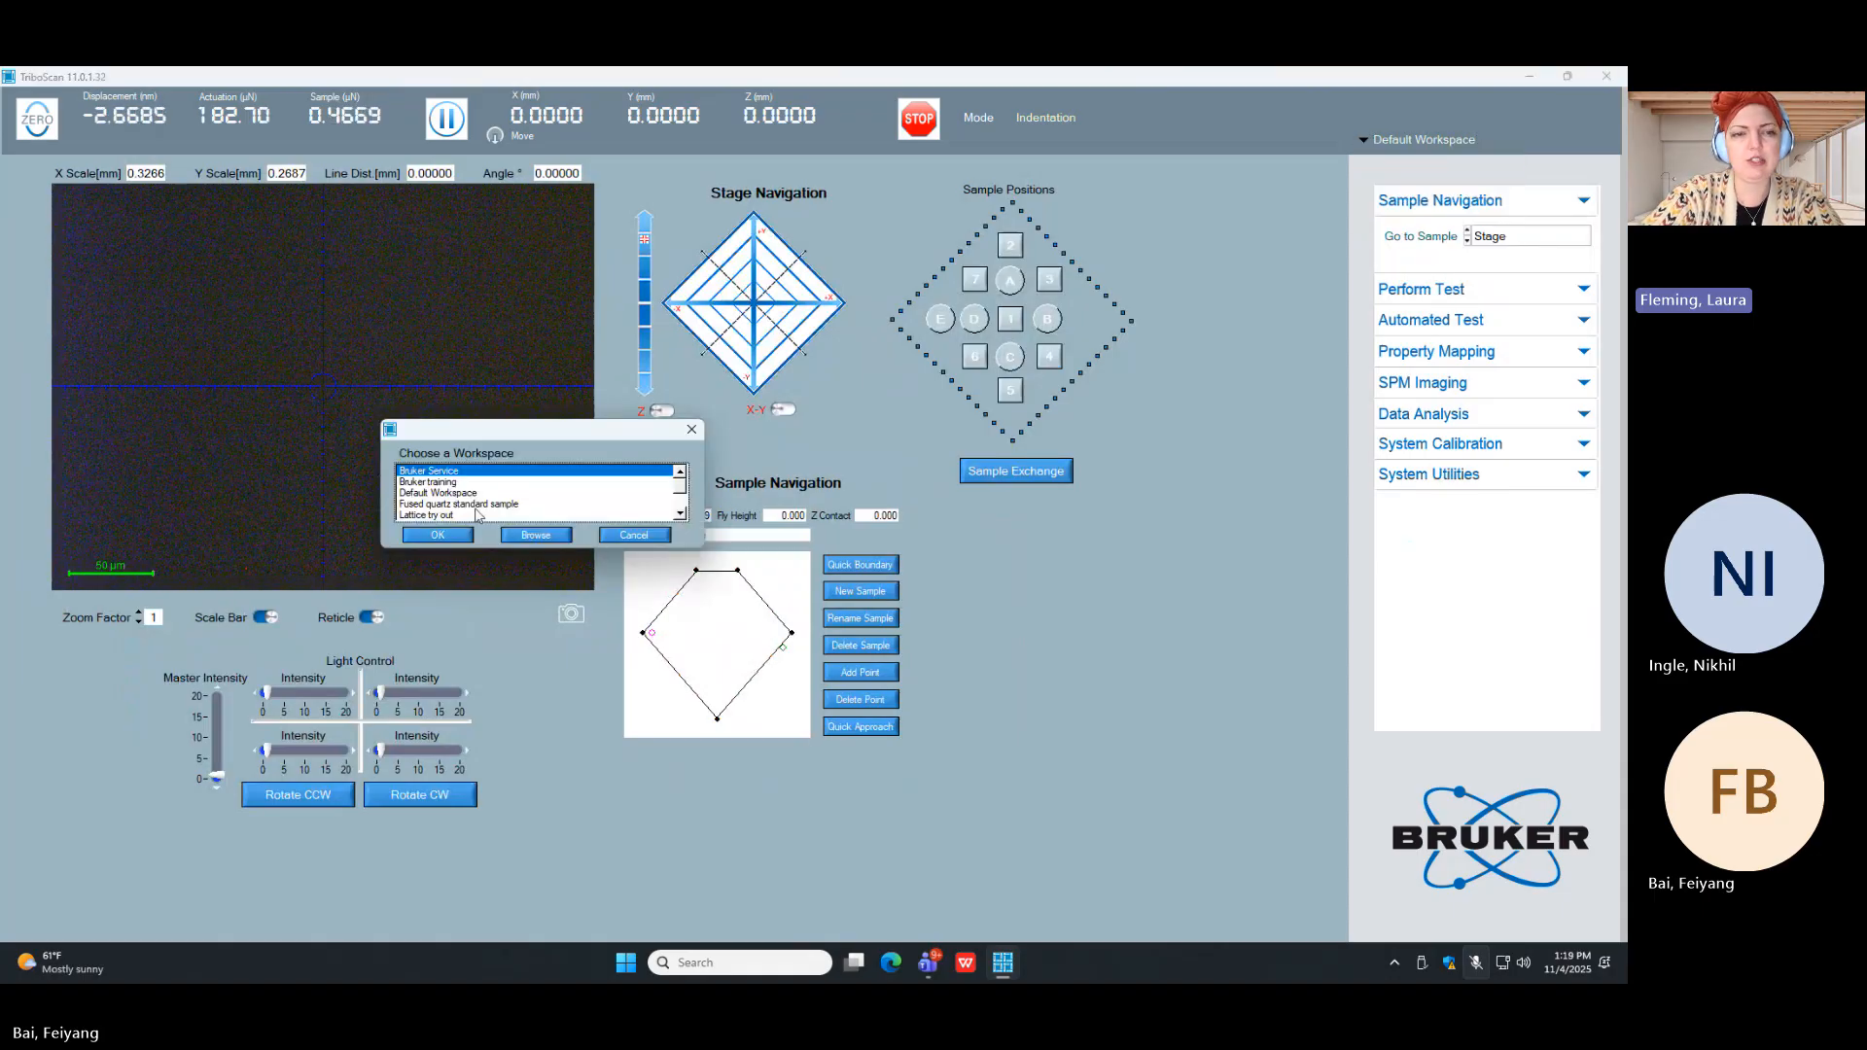
pyautogui.click(439, 484)
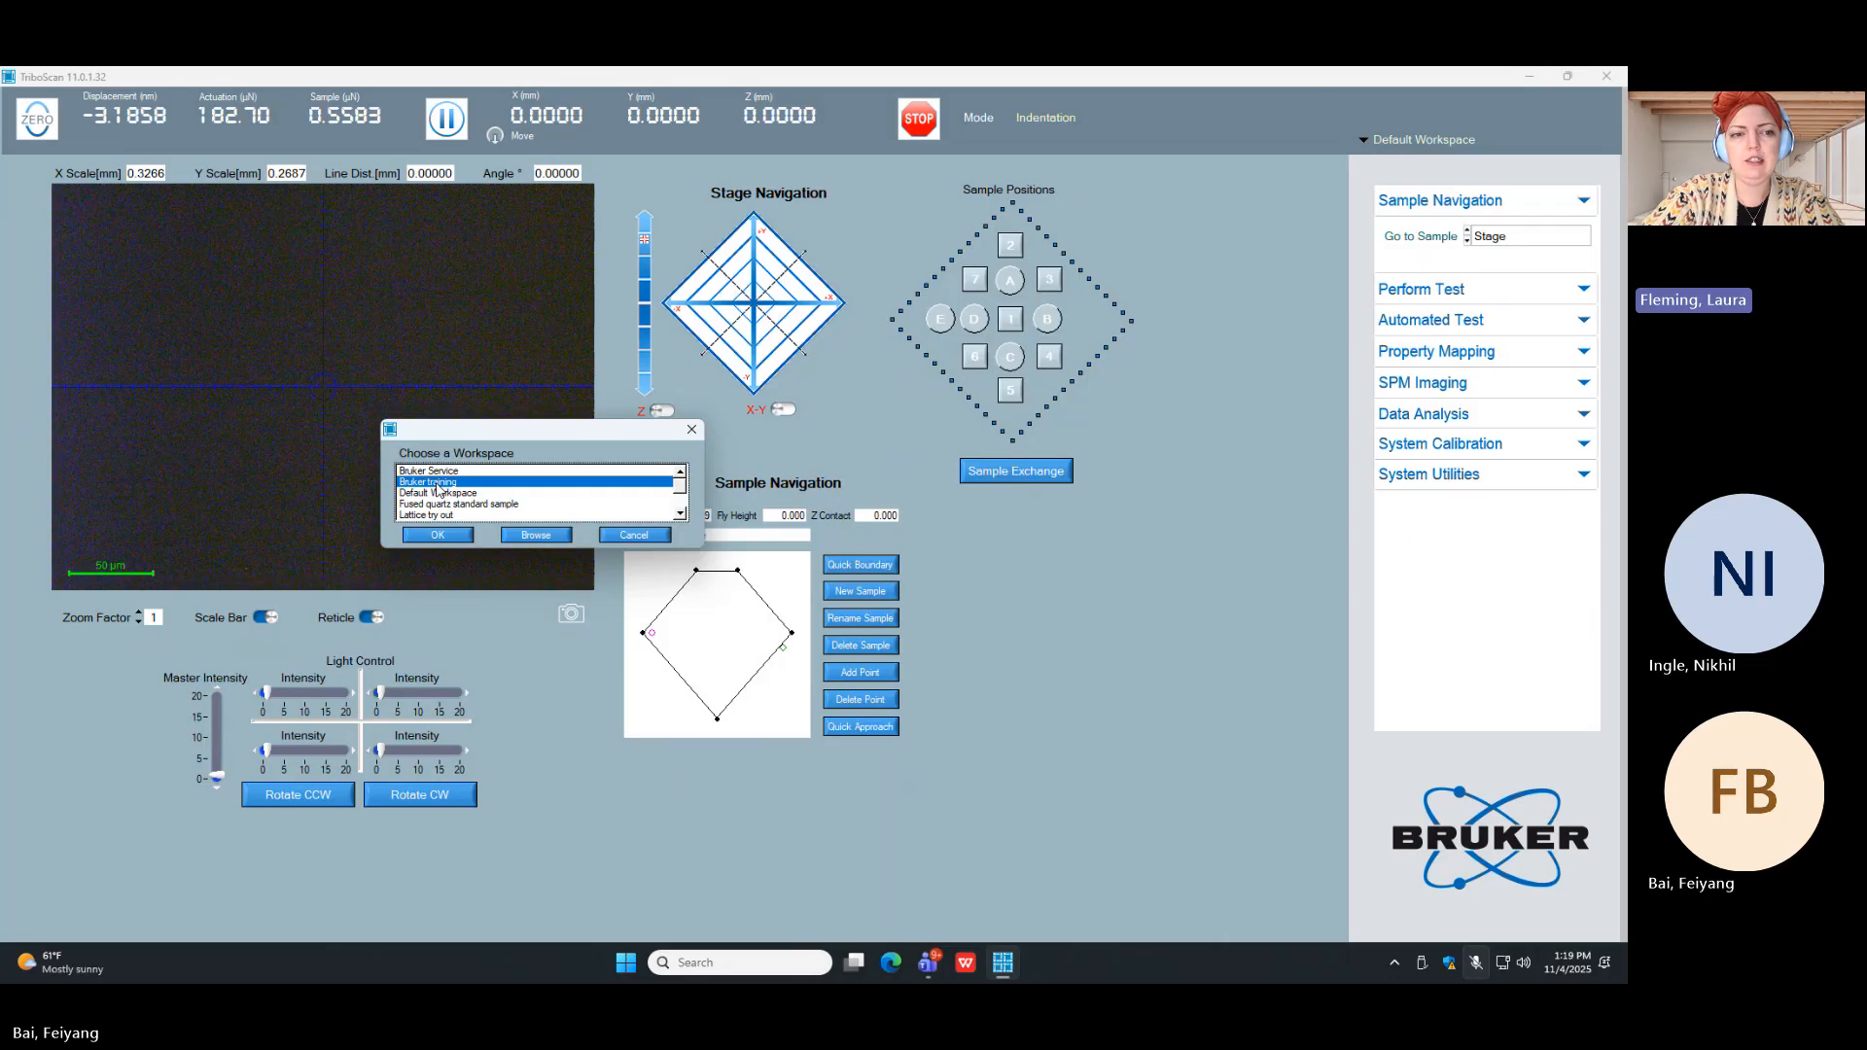
pyautogui.click(437, 536)
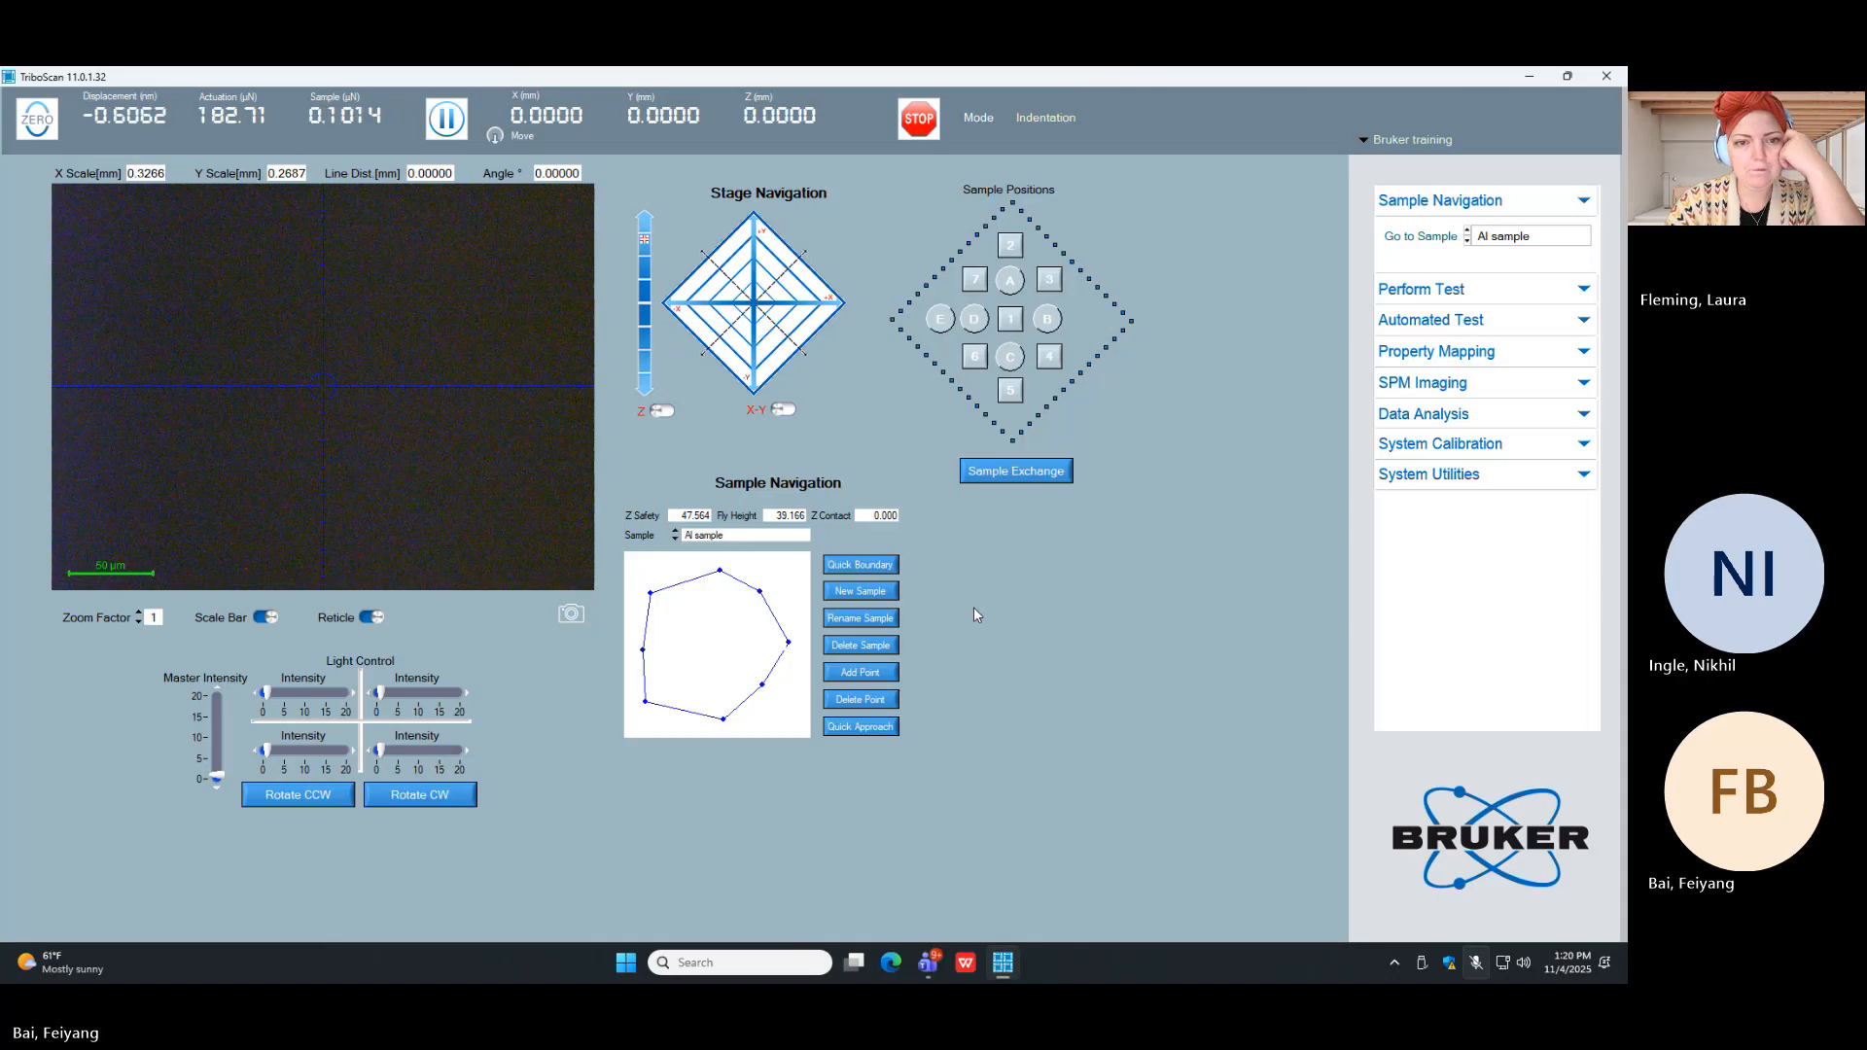
# Step: Move the stage to the upper-left boundary point of the Al sample and adjust it to about X 68.25, Z 41.09 mm
pyautogui.click(653, 594)
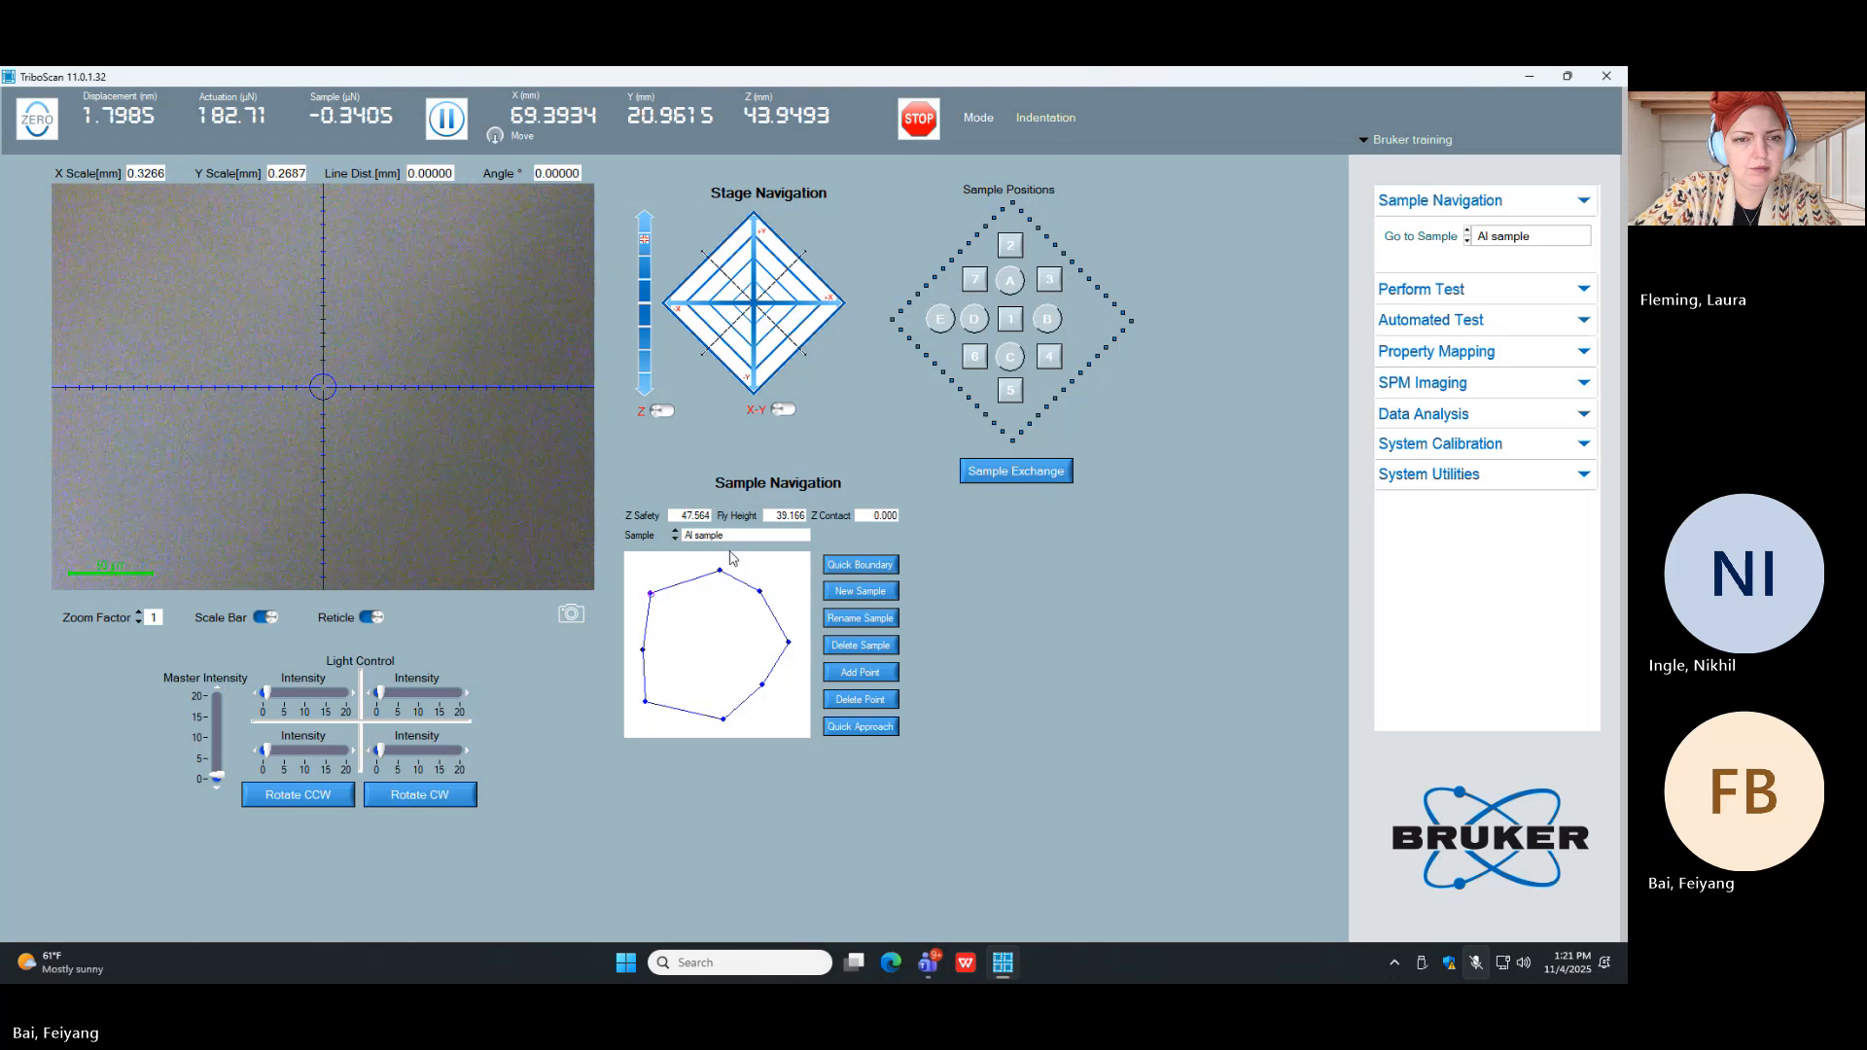
pyautogui.click(788, 308)
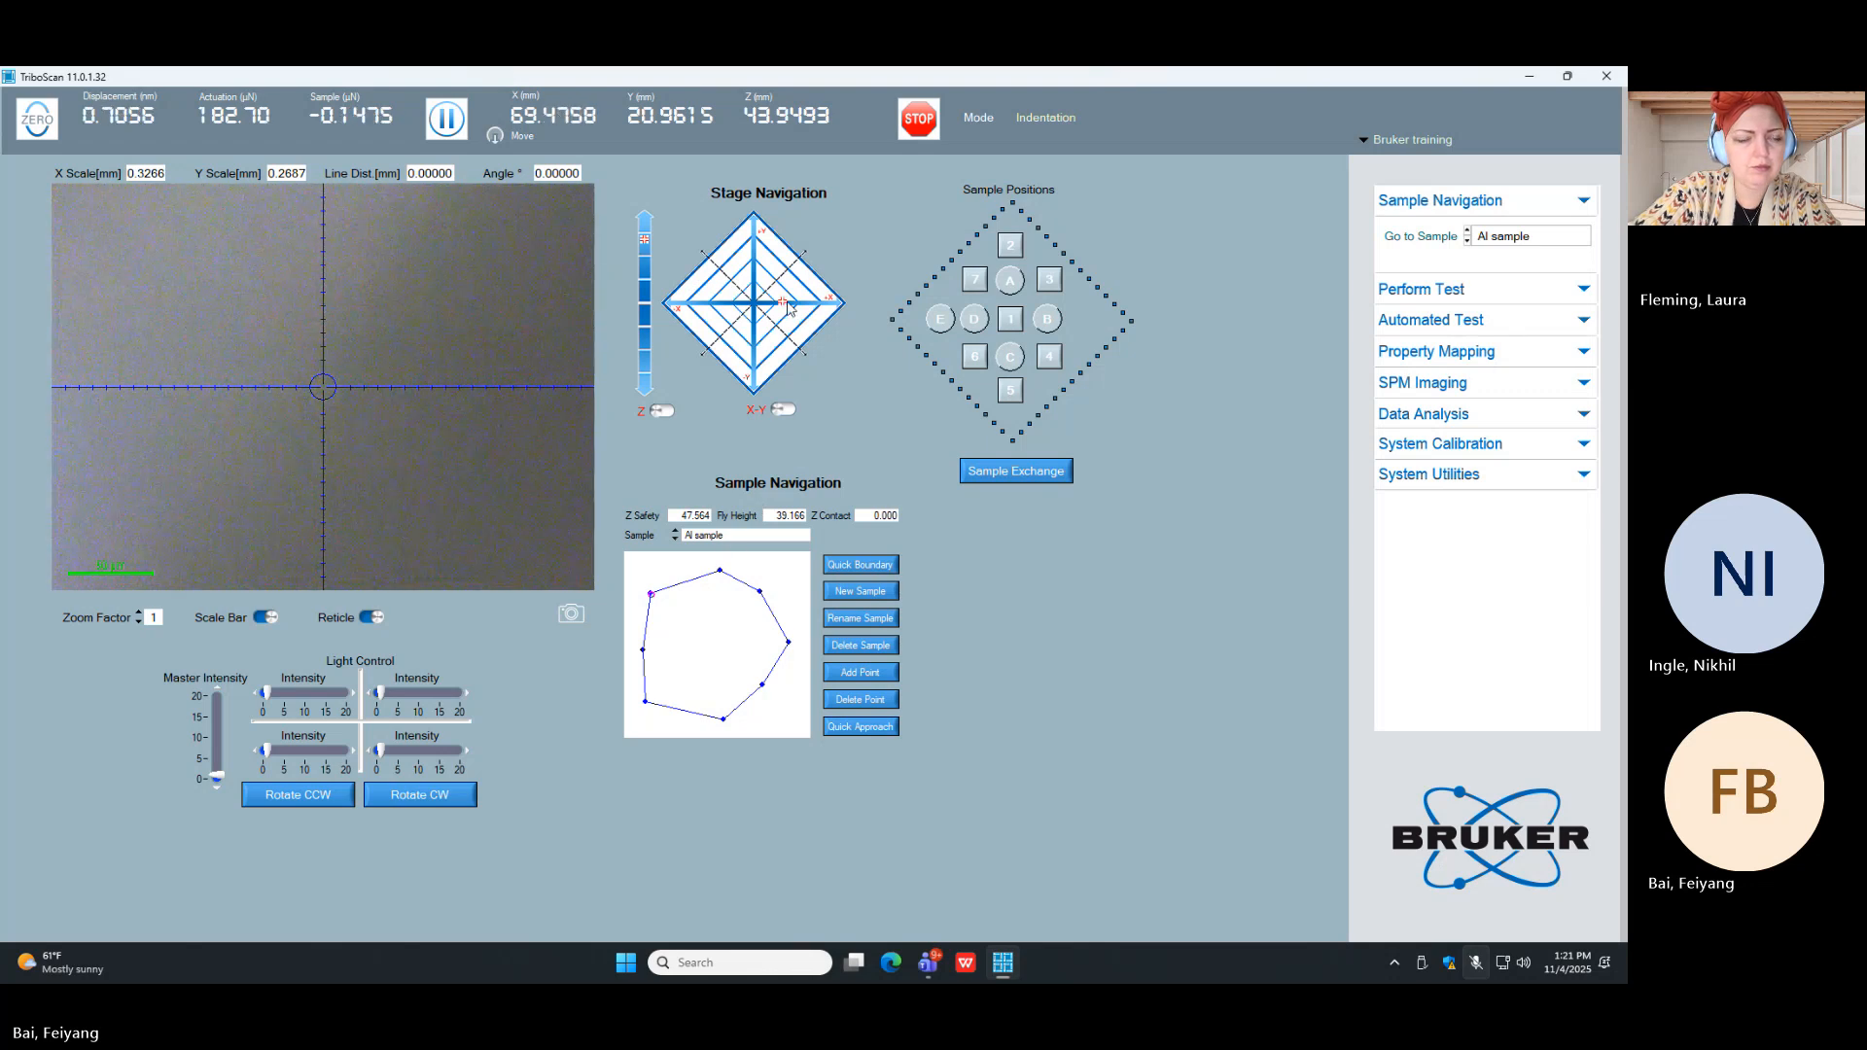
pyautogui.click(646, 240)
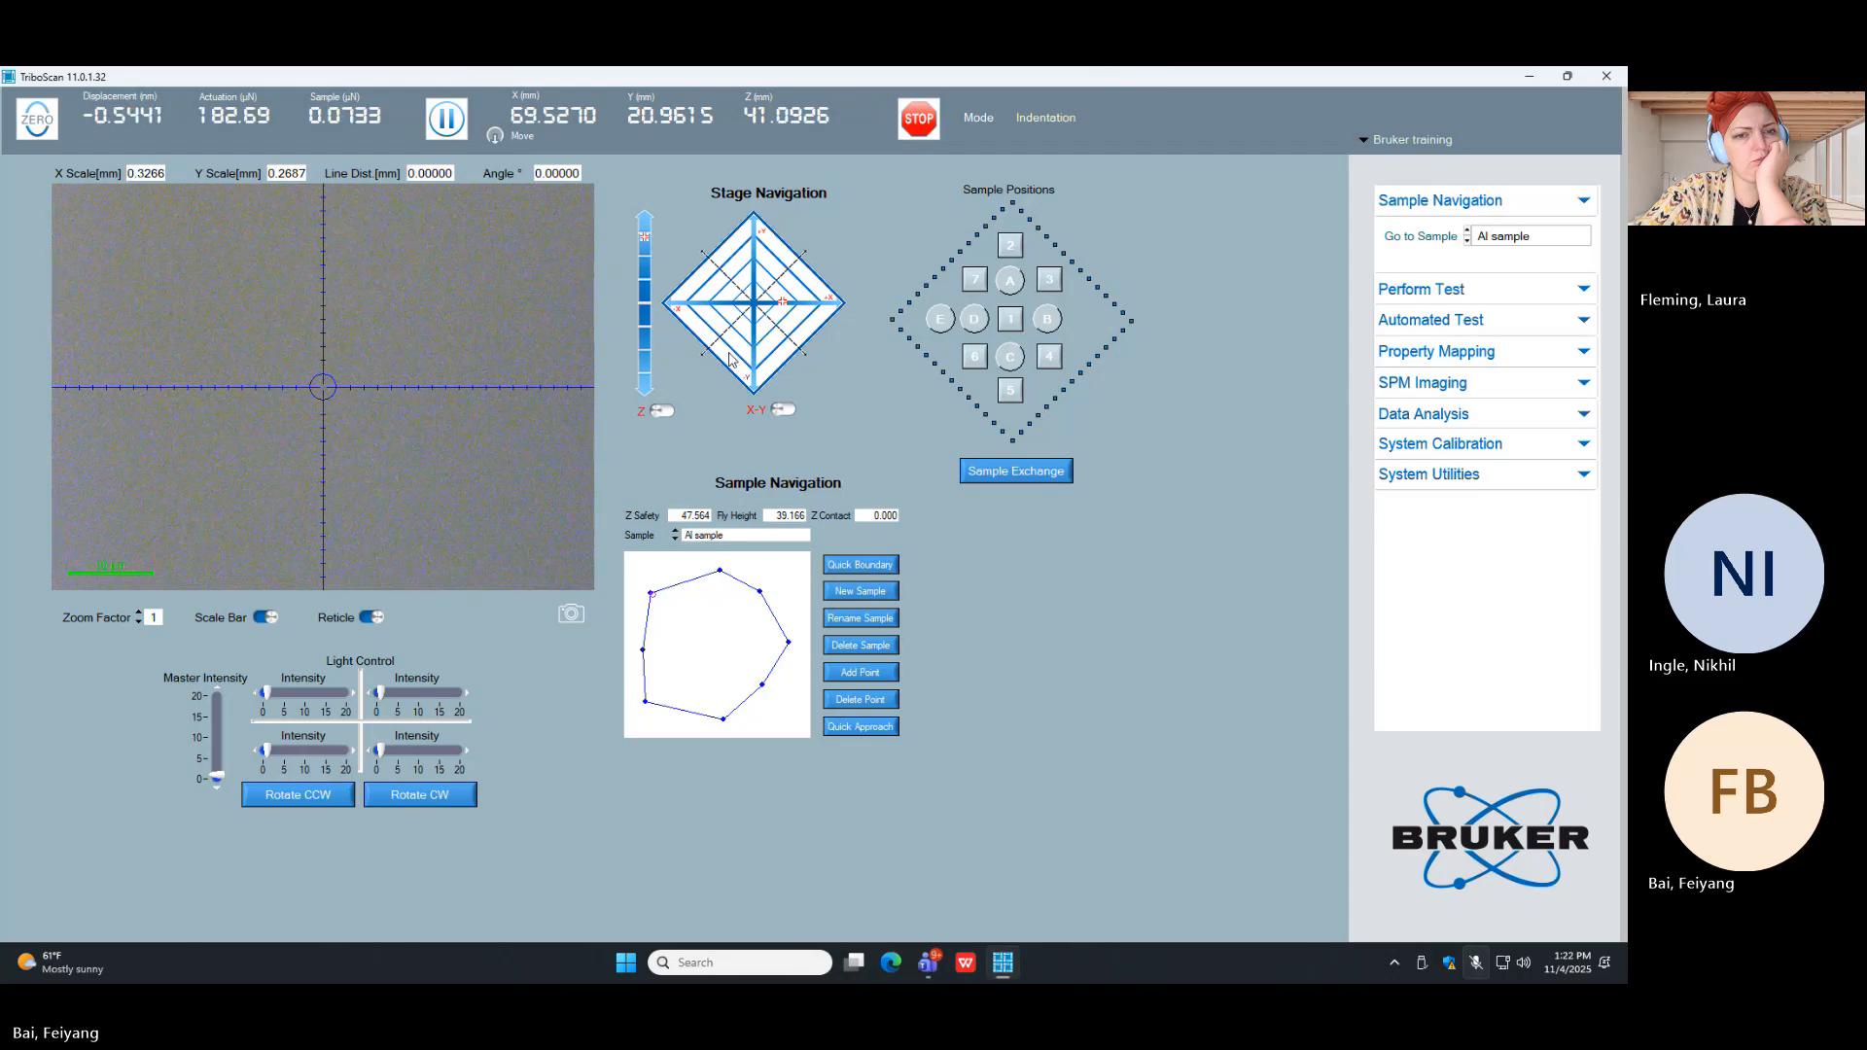
pyautogui.click(679, 307)
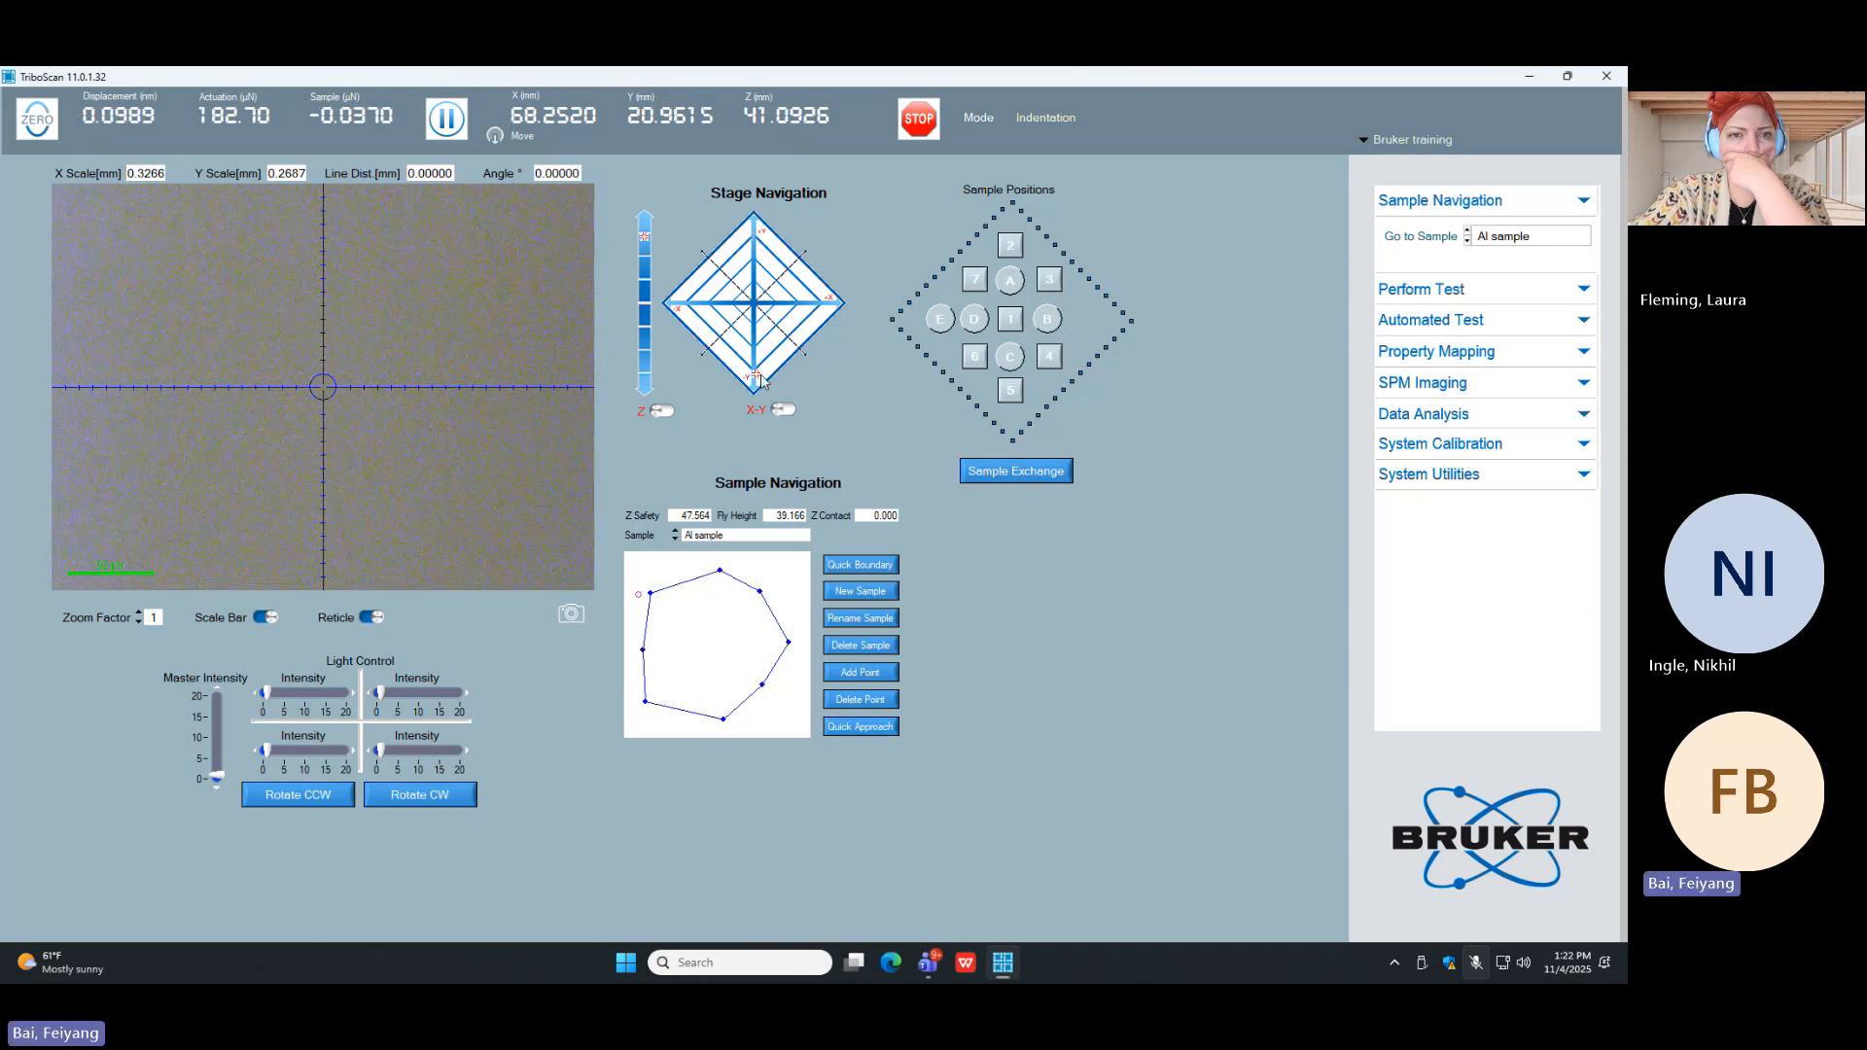
# Step: Disable the X-Y stage safety and move the stage to about X 69.34, Y 18.71 mm near the sample's left boundary
pyautogui.click(783, 409)
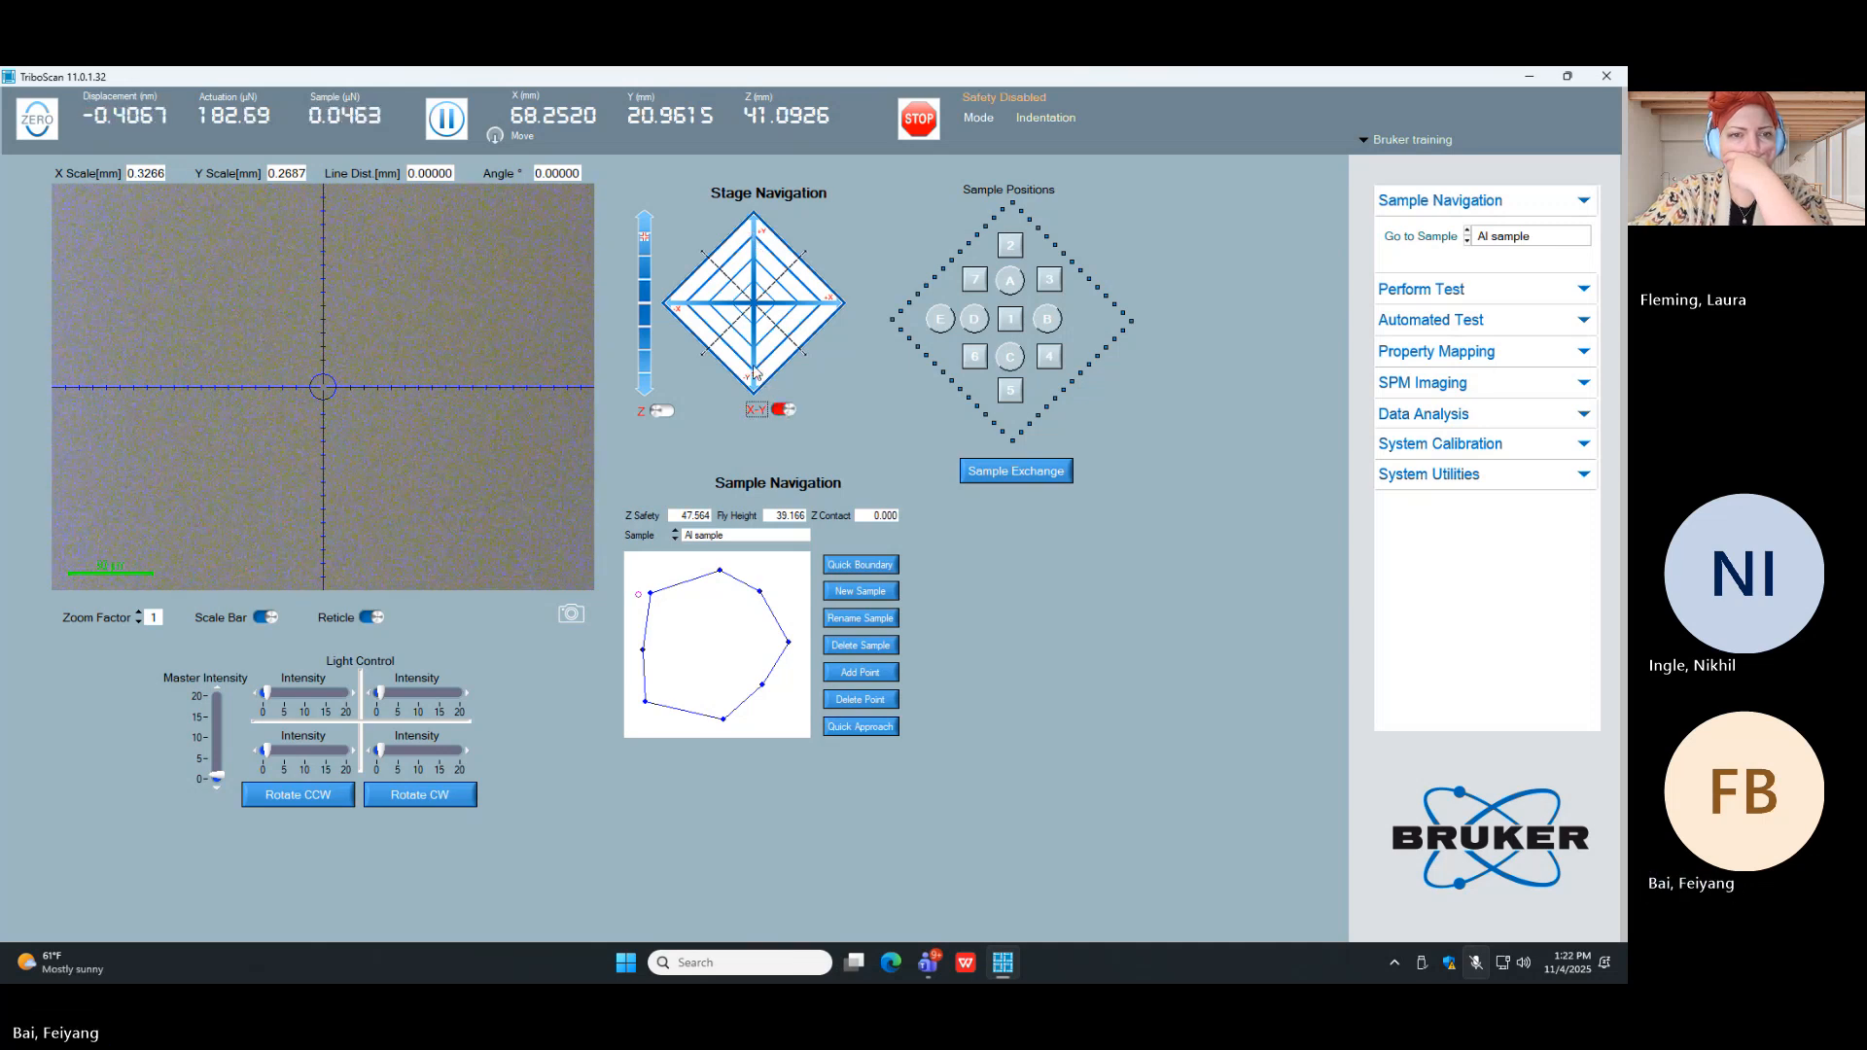
pyautogui.click(754, 372)
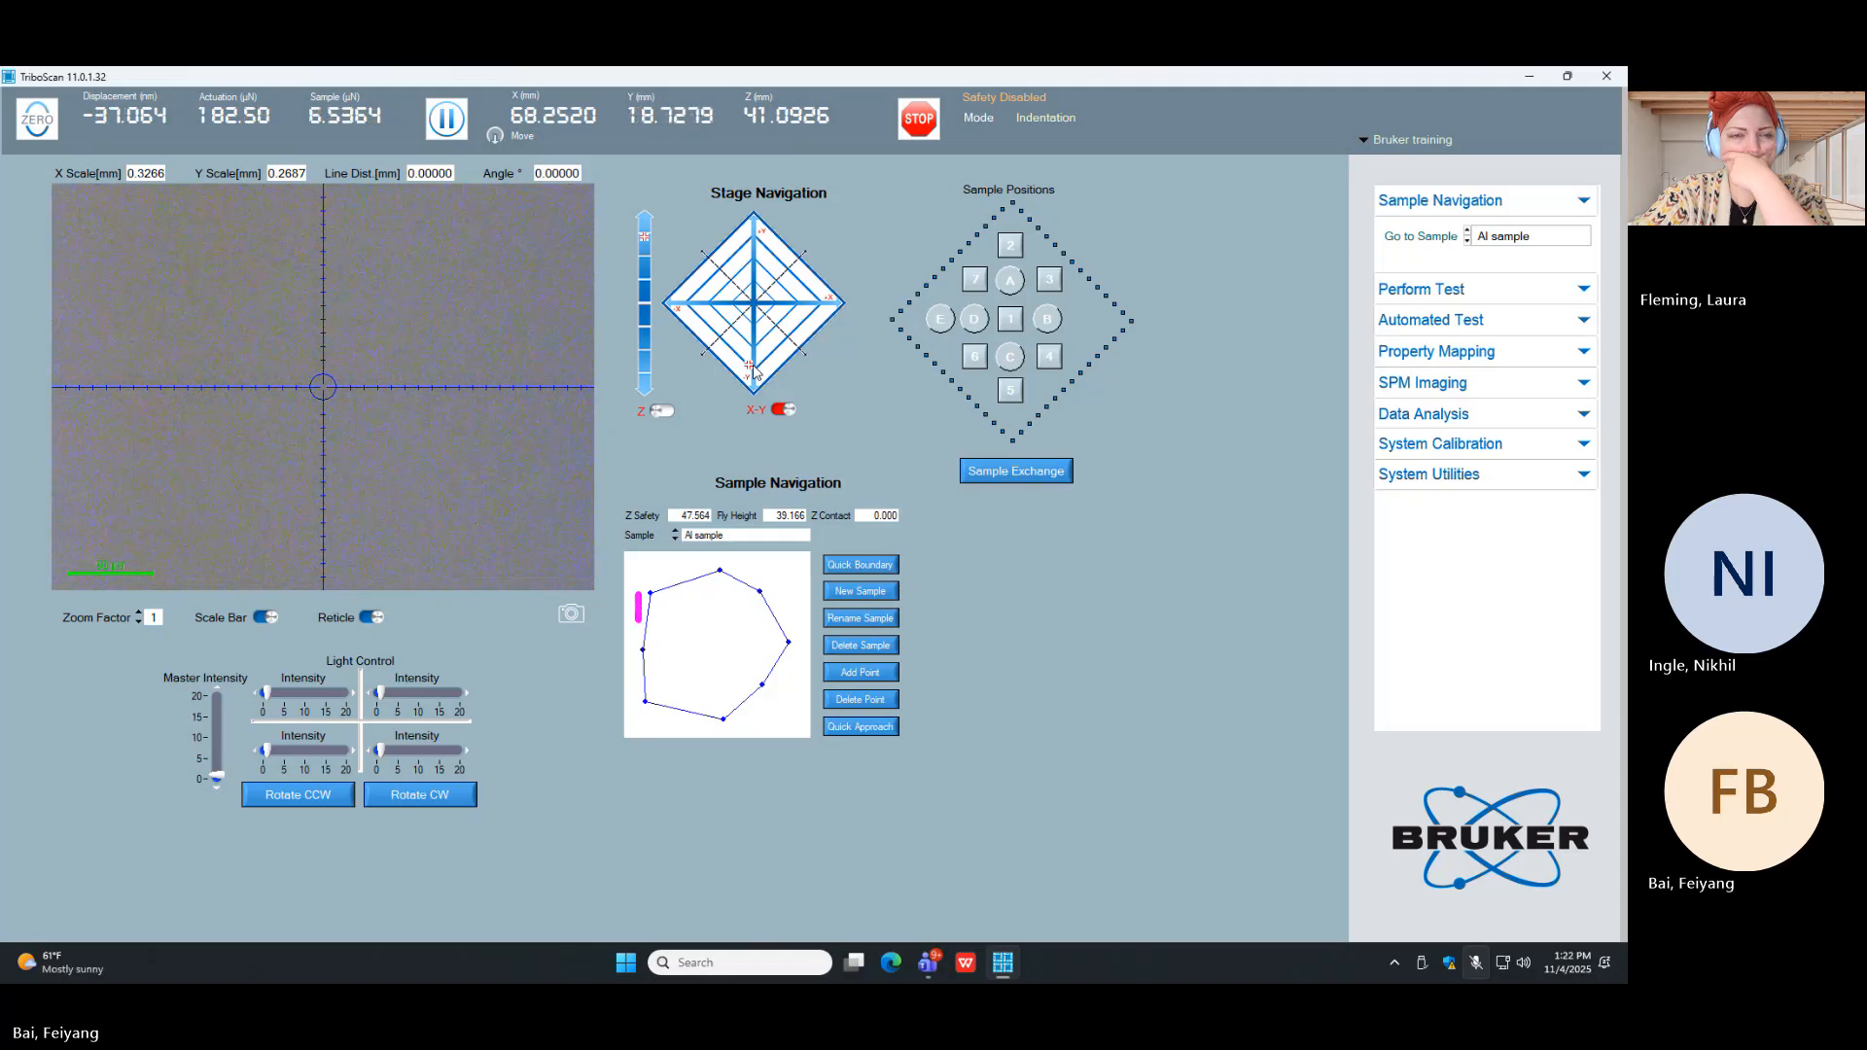
pyautogui.click(692, 304)
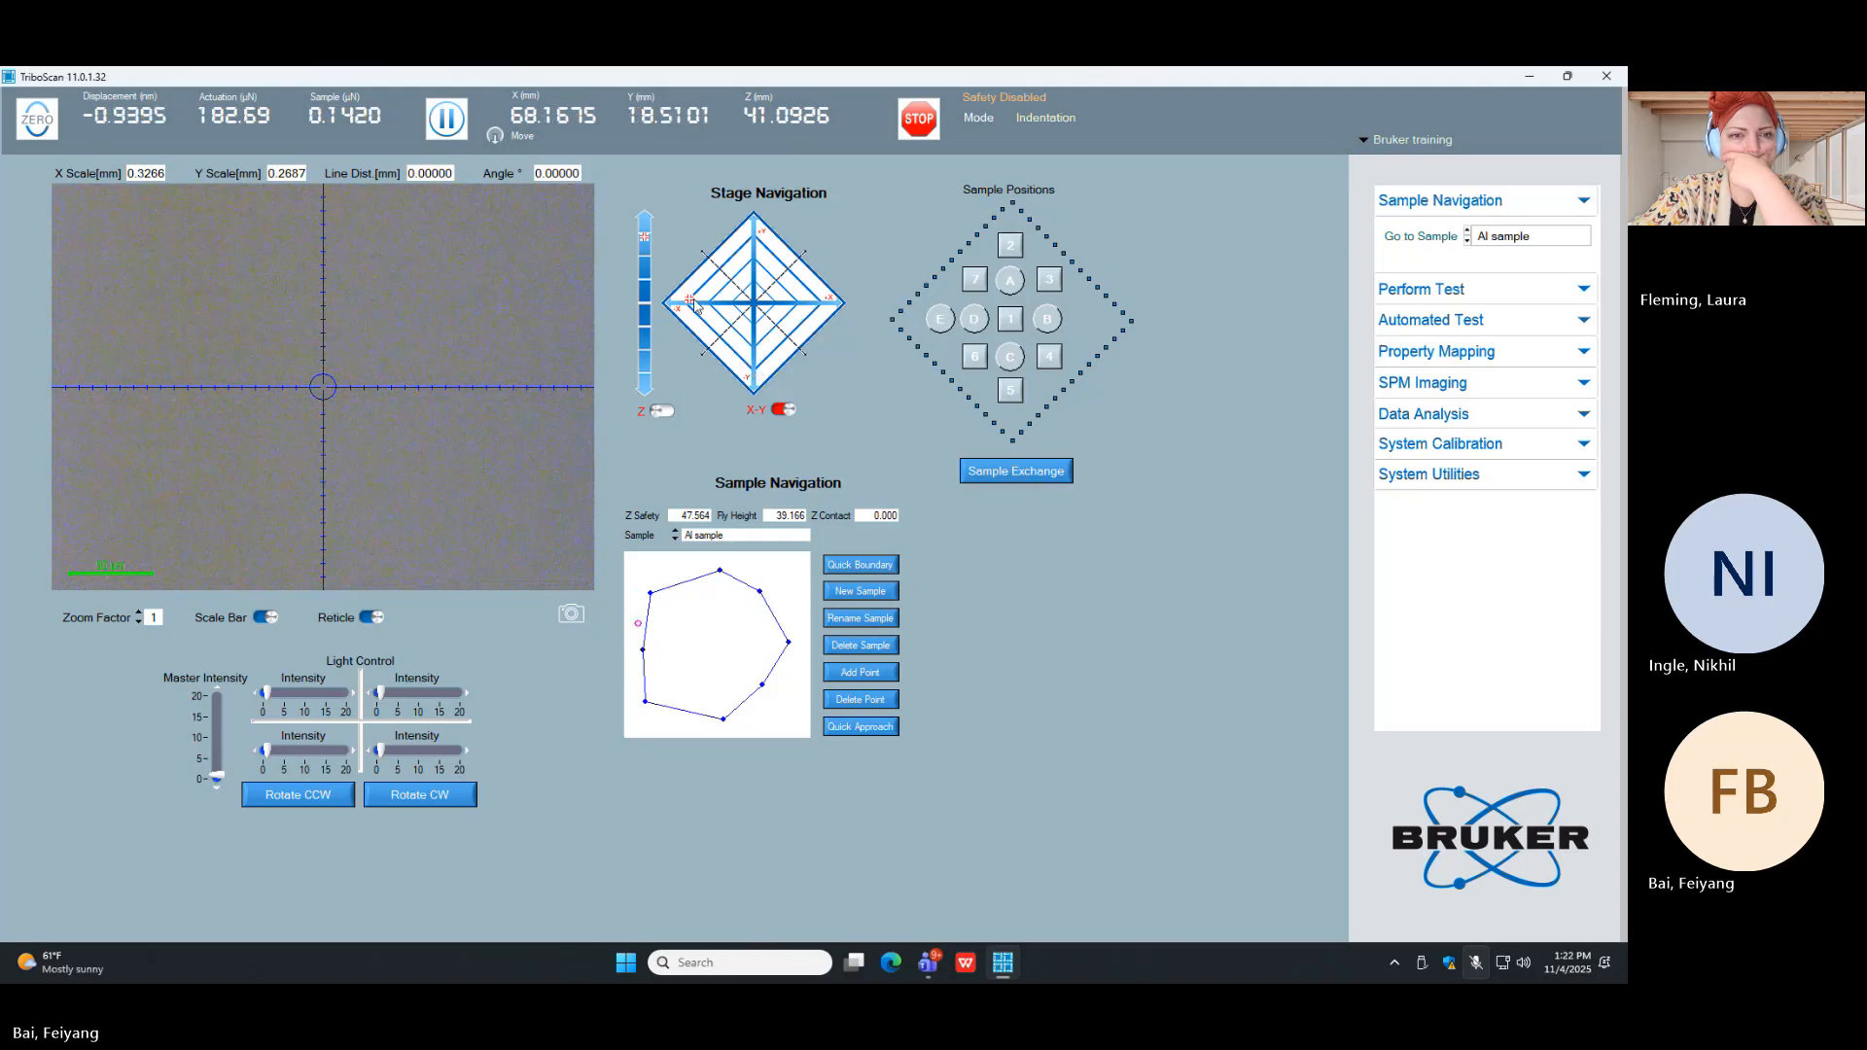
pyautogui.click(814, 309)
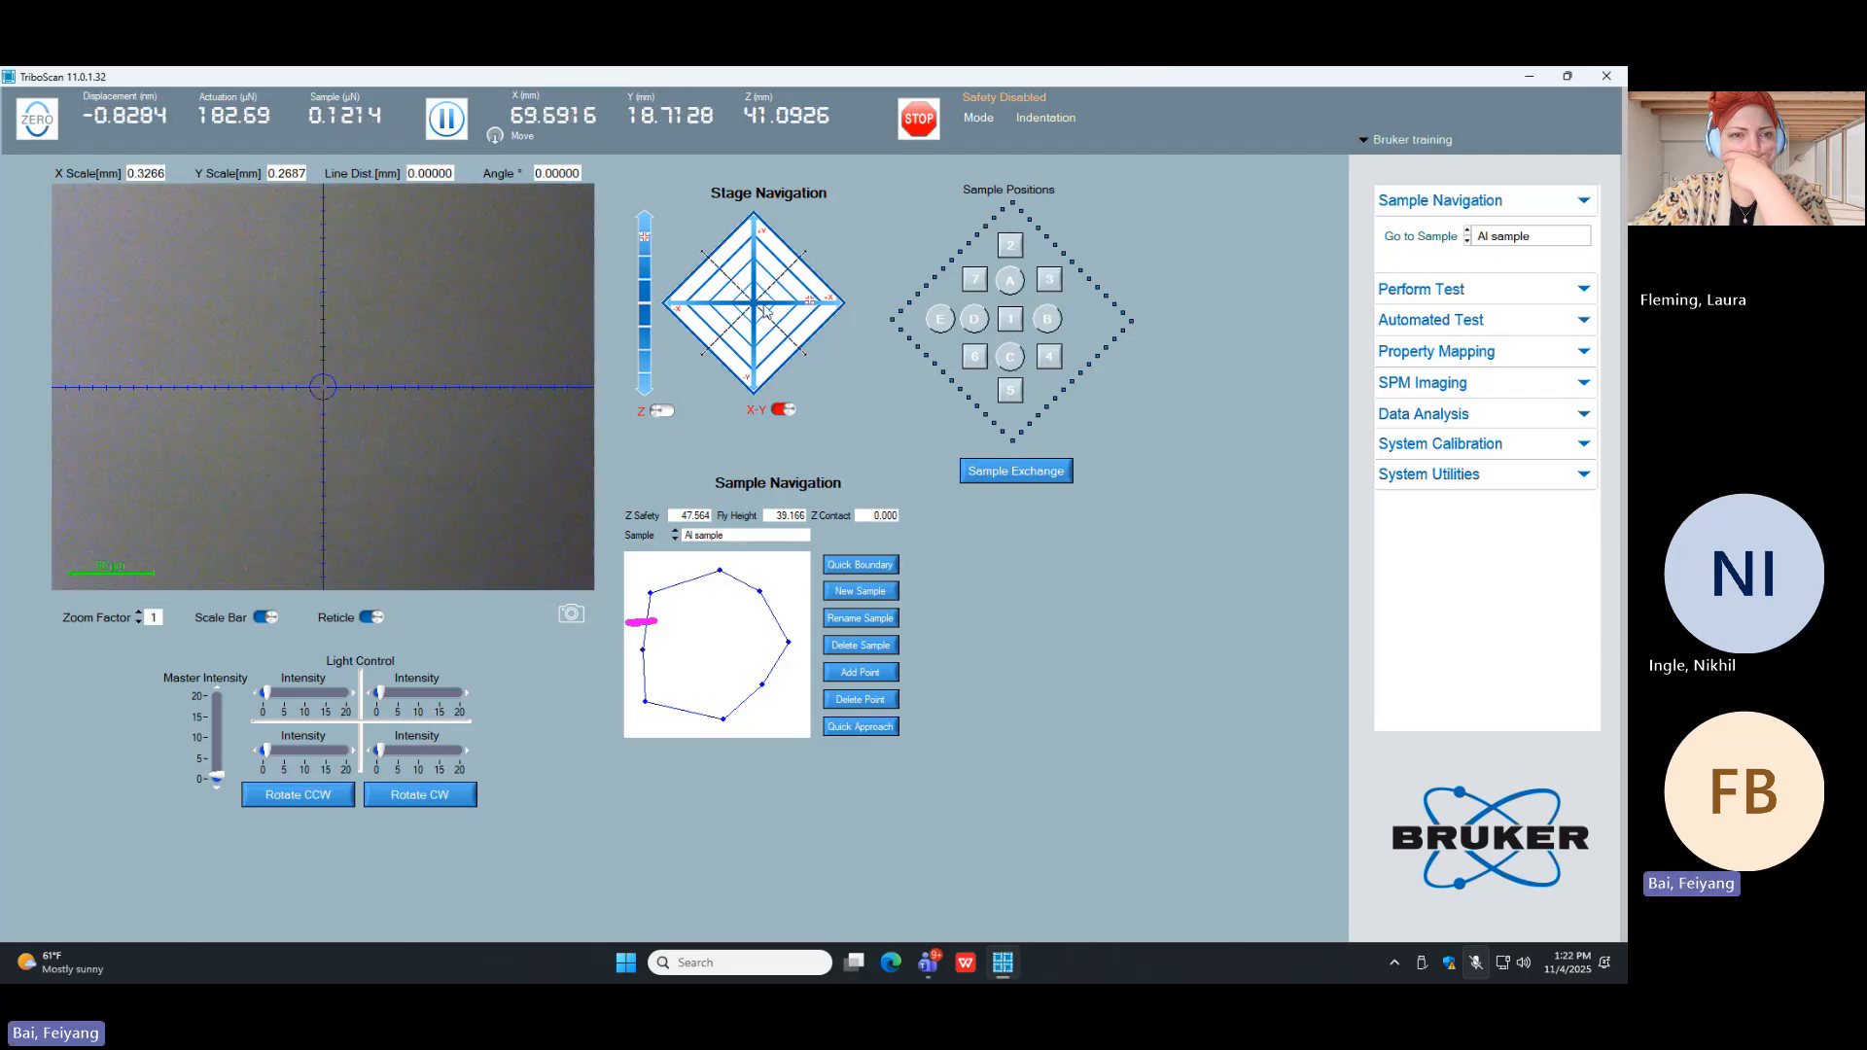
pyautogui.click(703, 305)
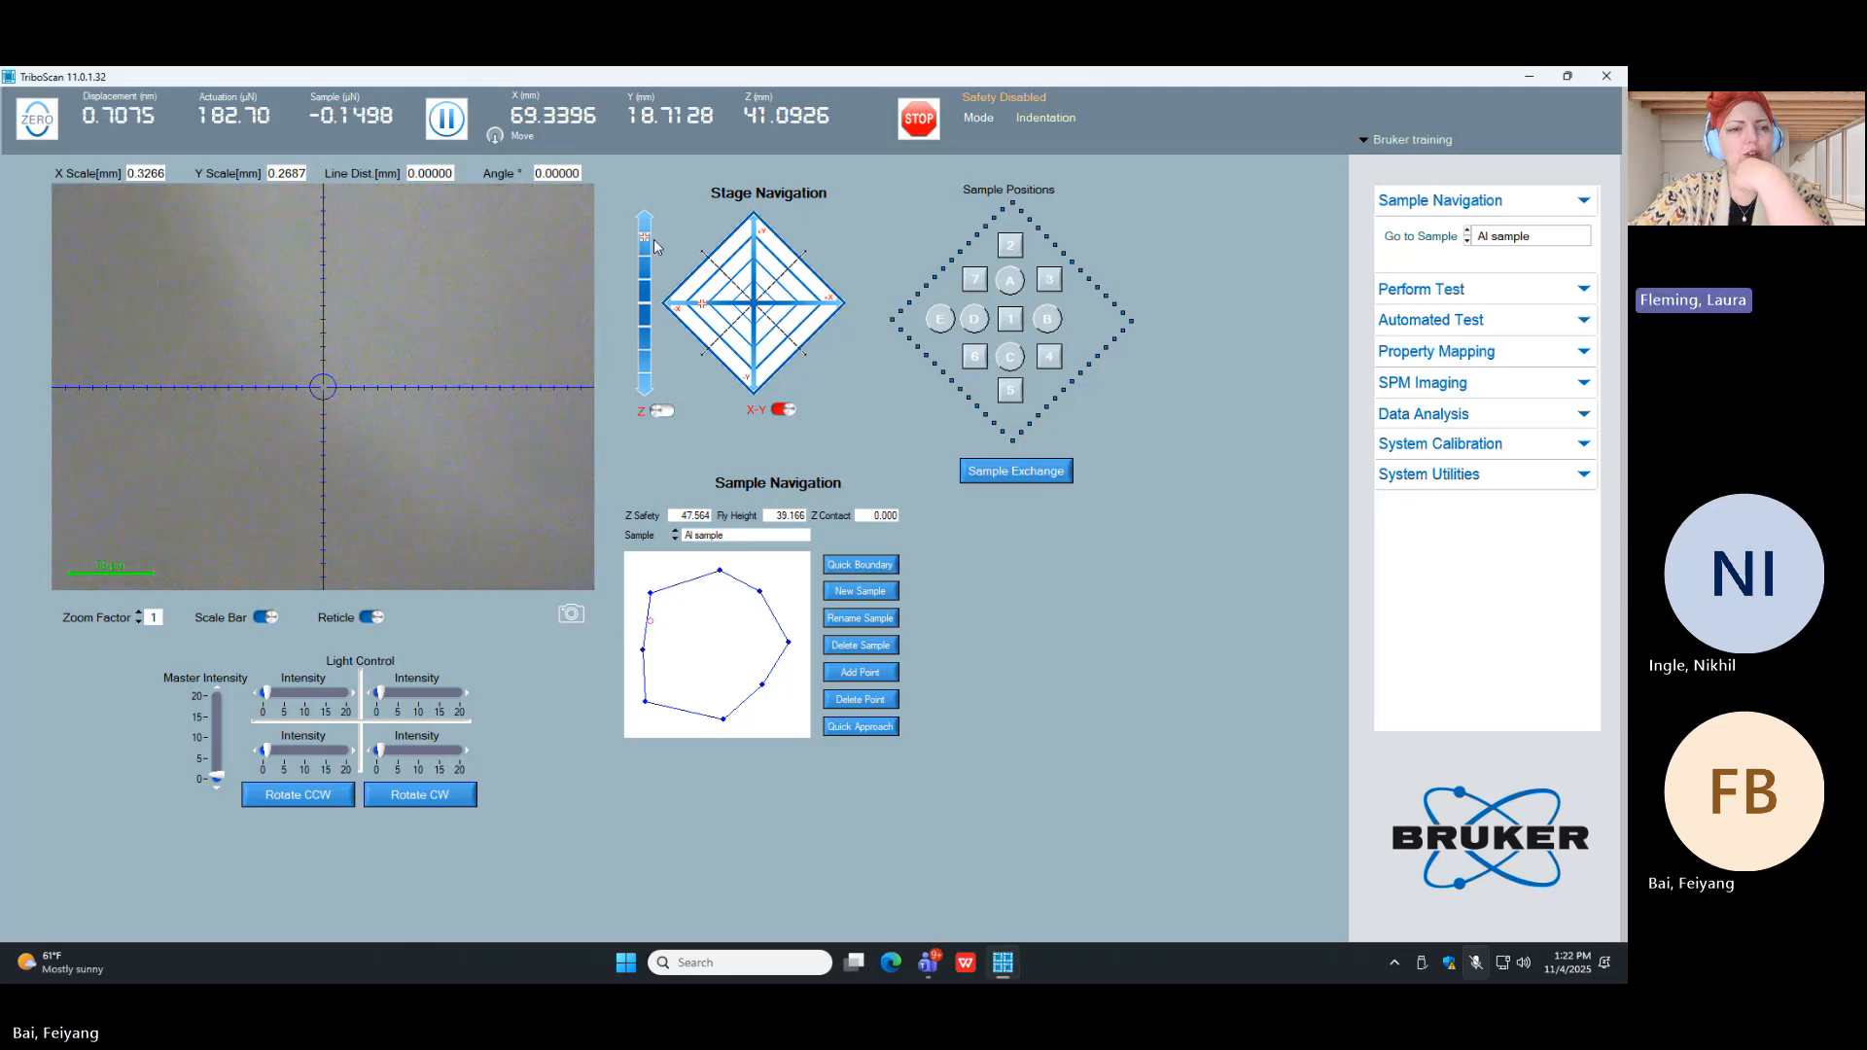
# Step: Set the stage height to about Z 39.98 mm and move inside the Al sample boundary to about X 74.76, Y 18.79 mm
pyautogui.click(645, 351)
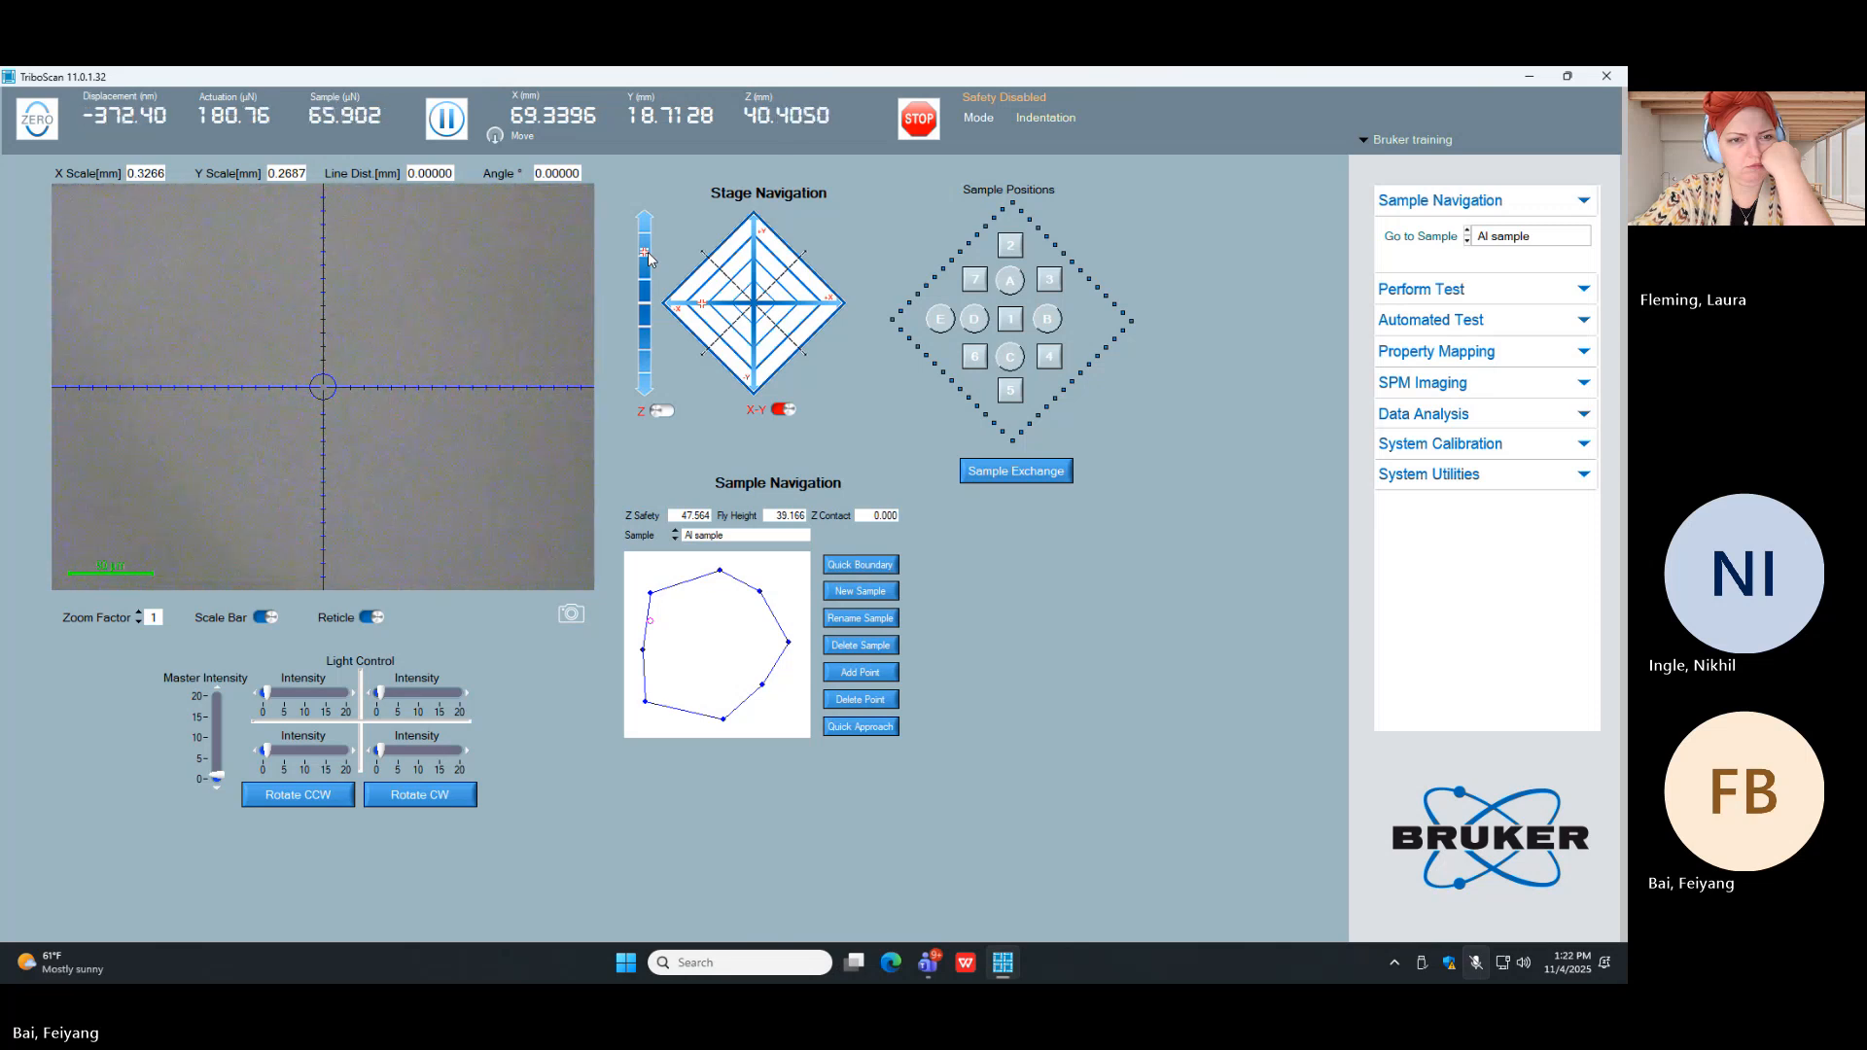
pyautogui.click(799, 307)
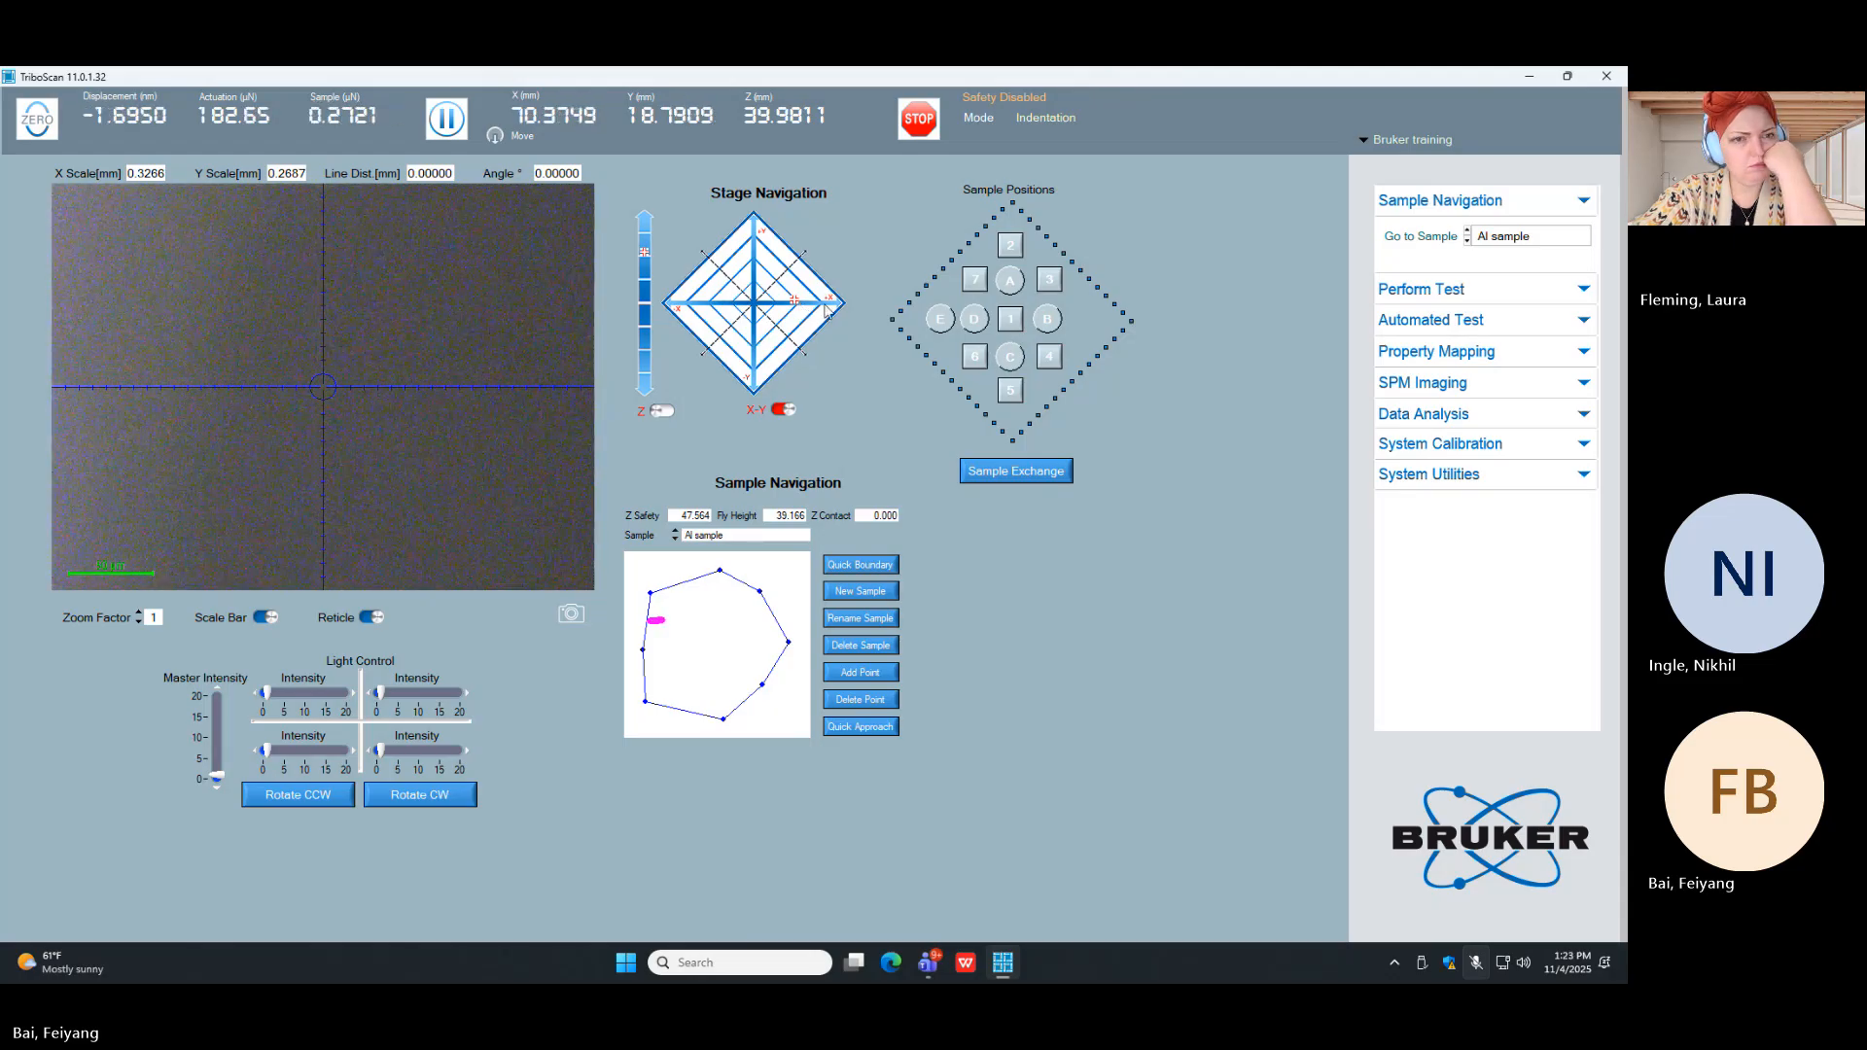
pyautogui.click(825, 307)
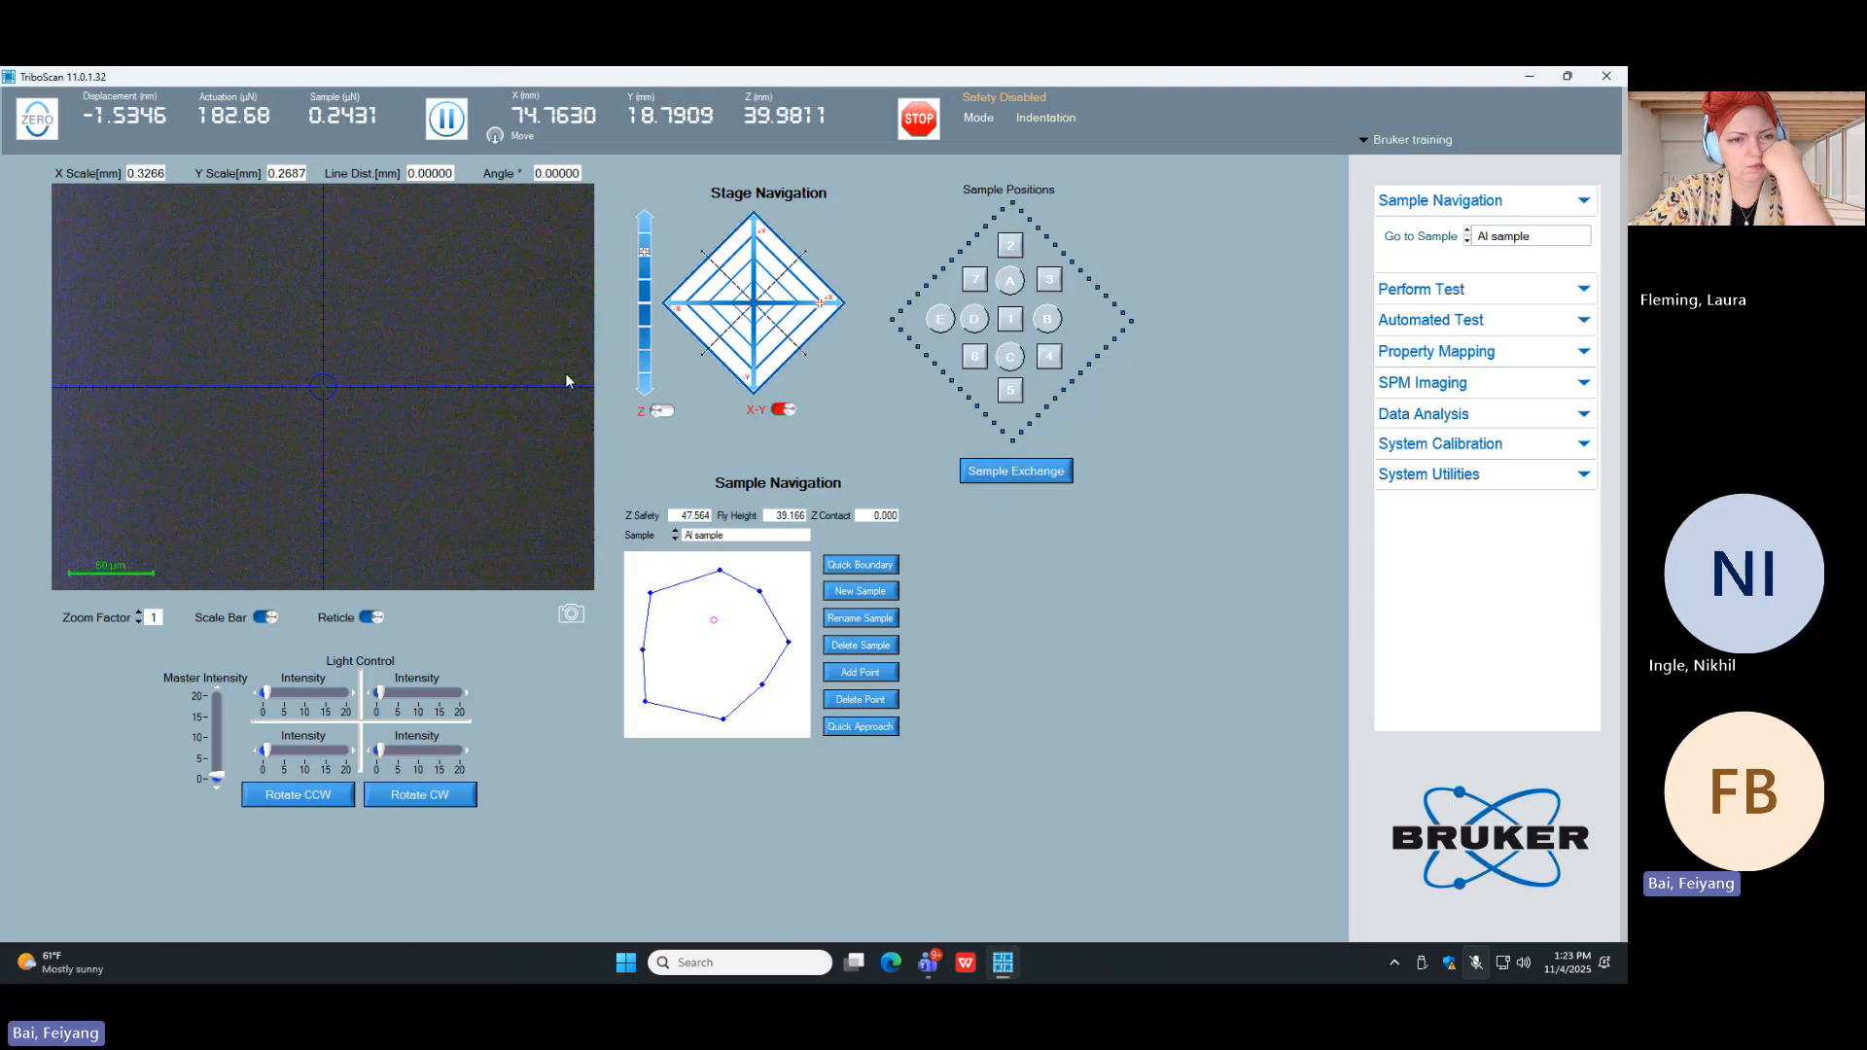
# Step: Disable the Z stage safety and bring the Al sample surface into optical focus at about Z 43.97 mm
pyautogui.click(668, 412)
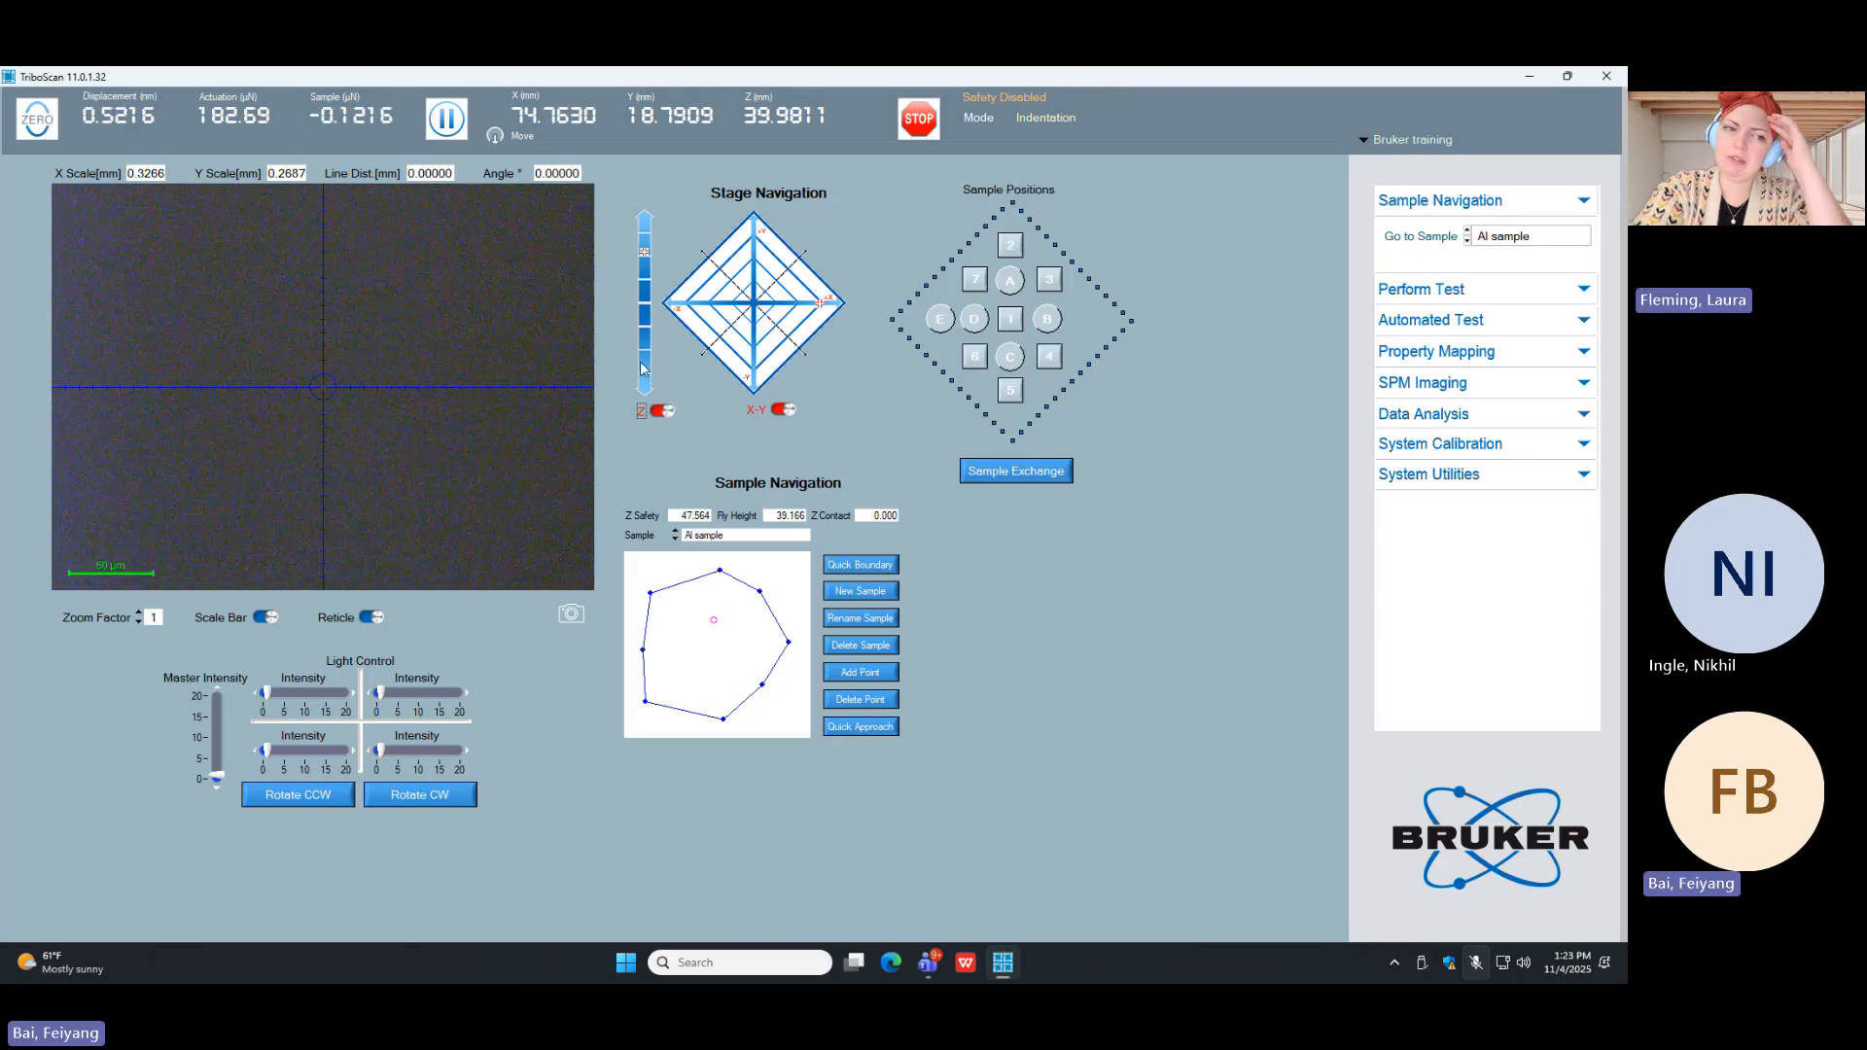
pyautogui.click(645, 350)
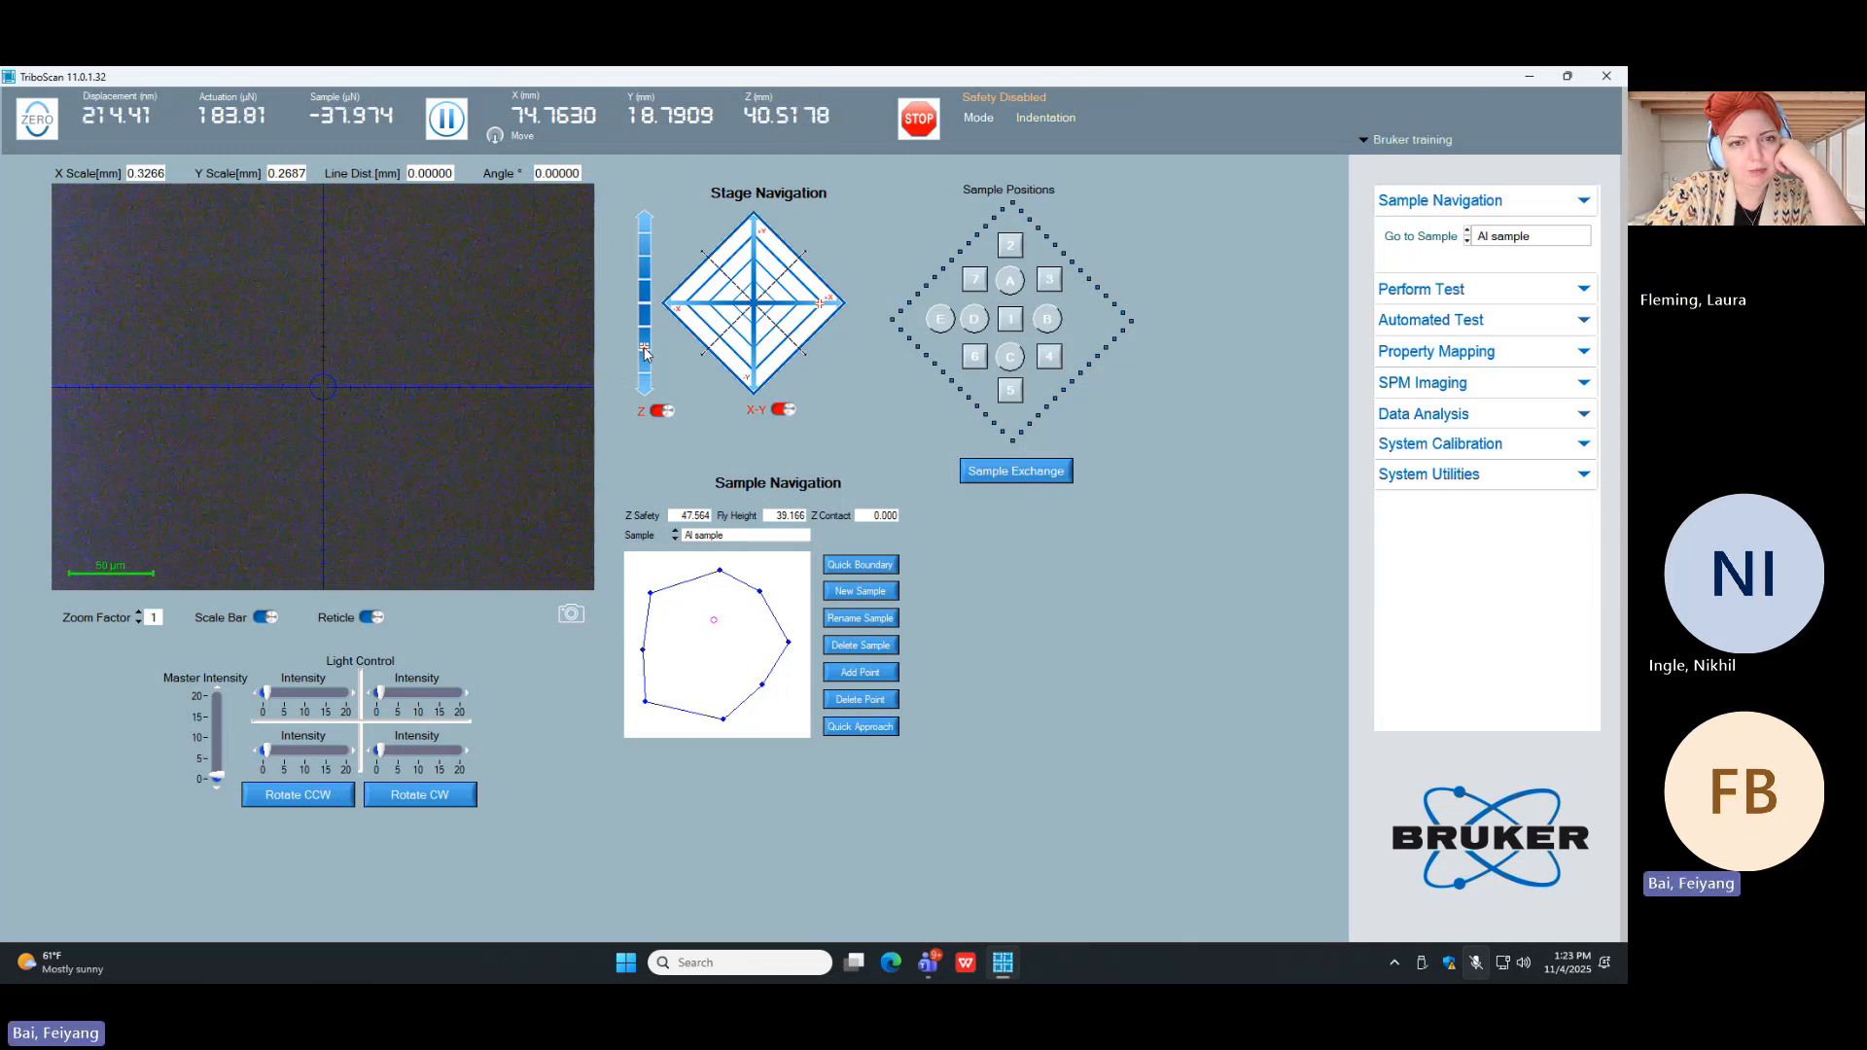
pyautogui.moveTo(644, 348); pyautogui.dragTo(644, 365)
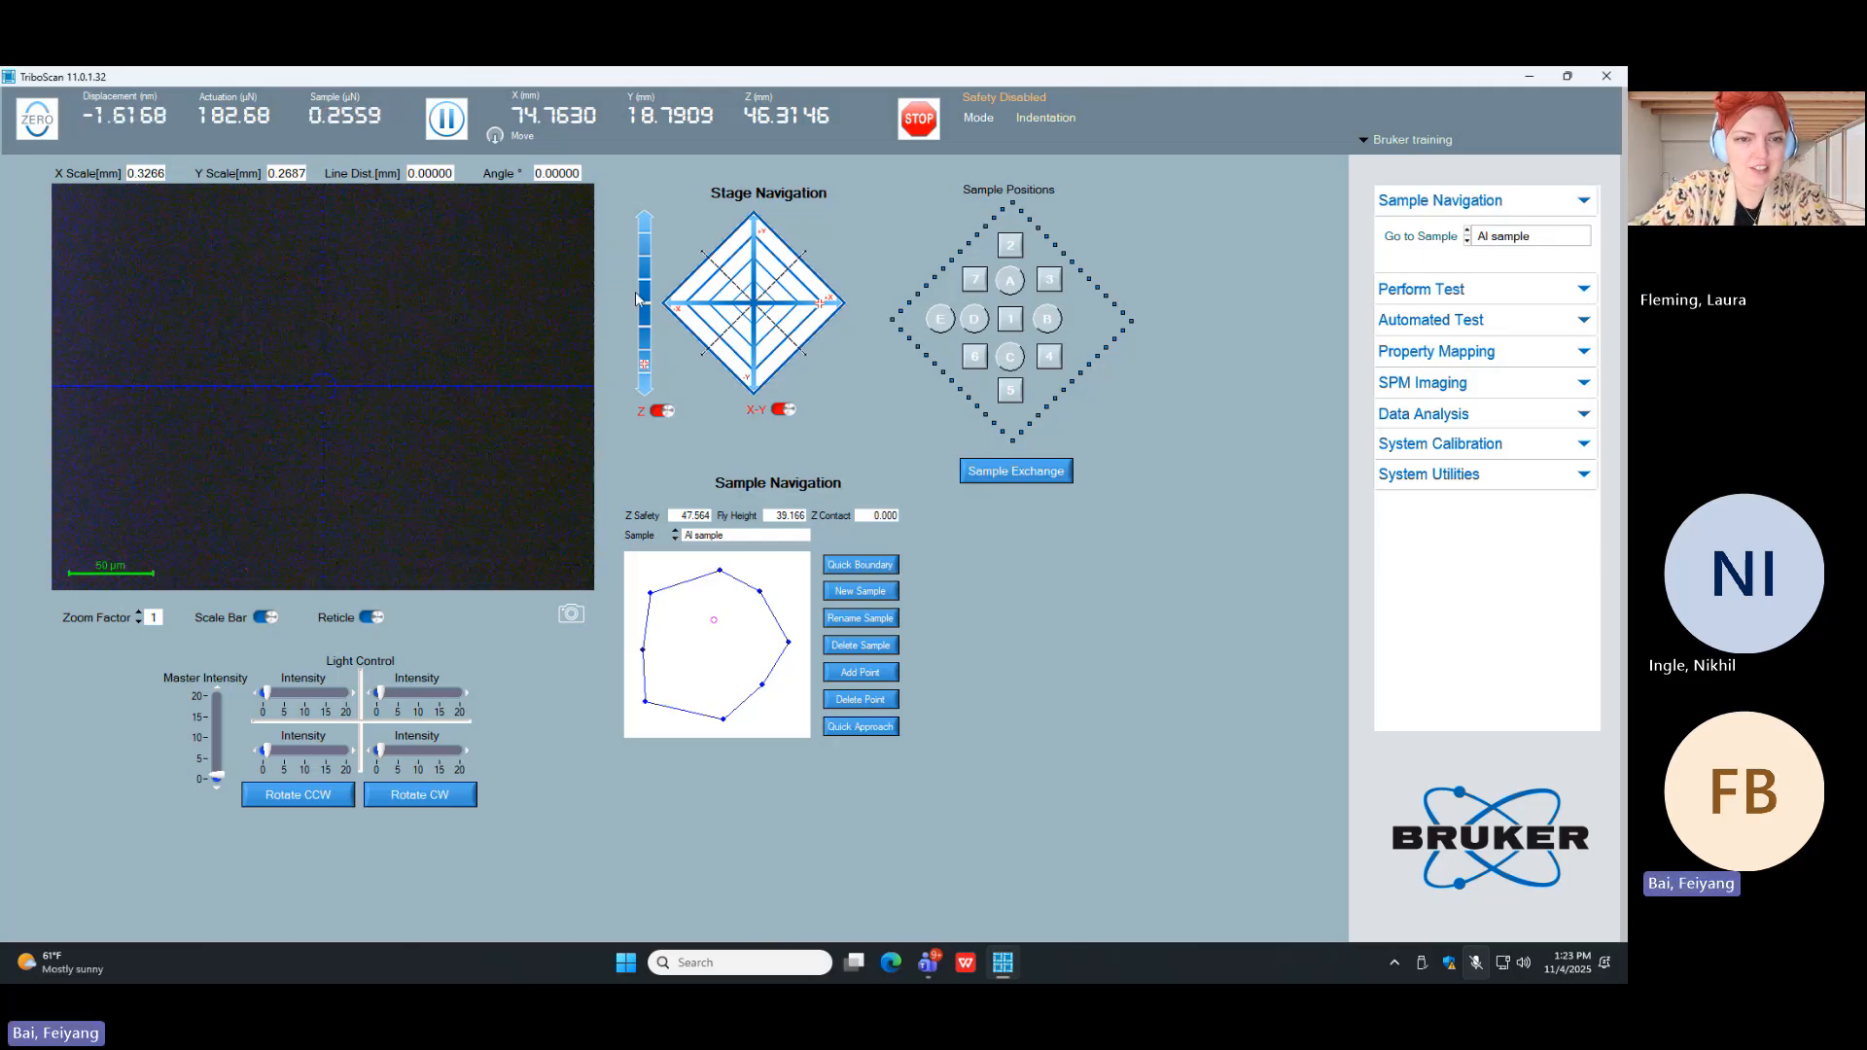
pyautogui.click(645, 222)
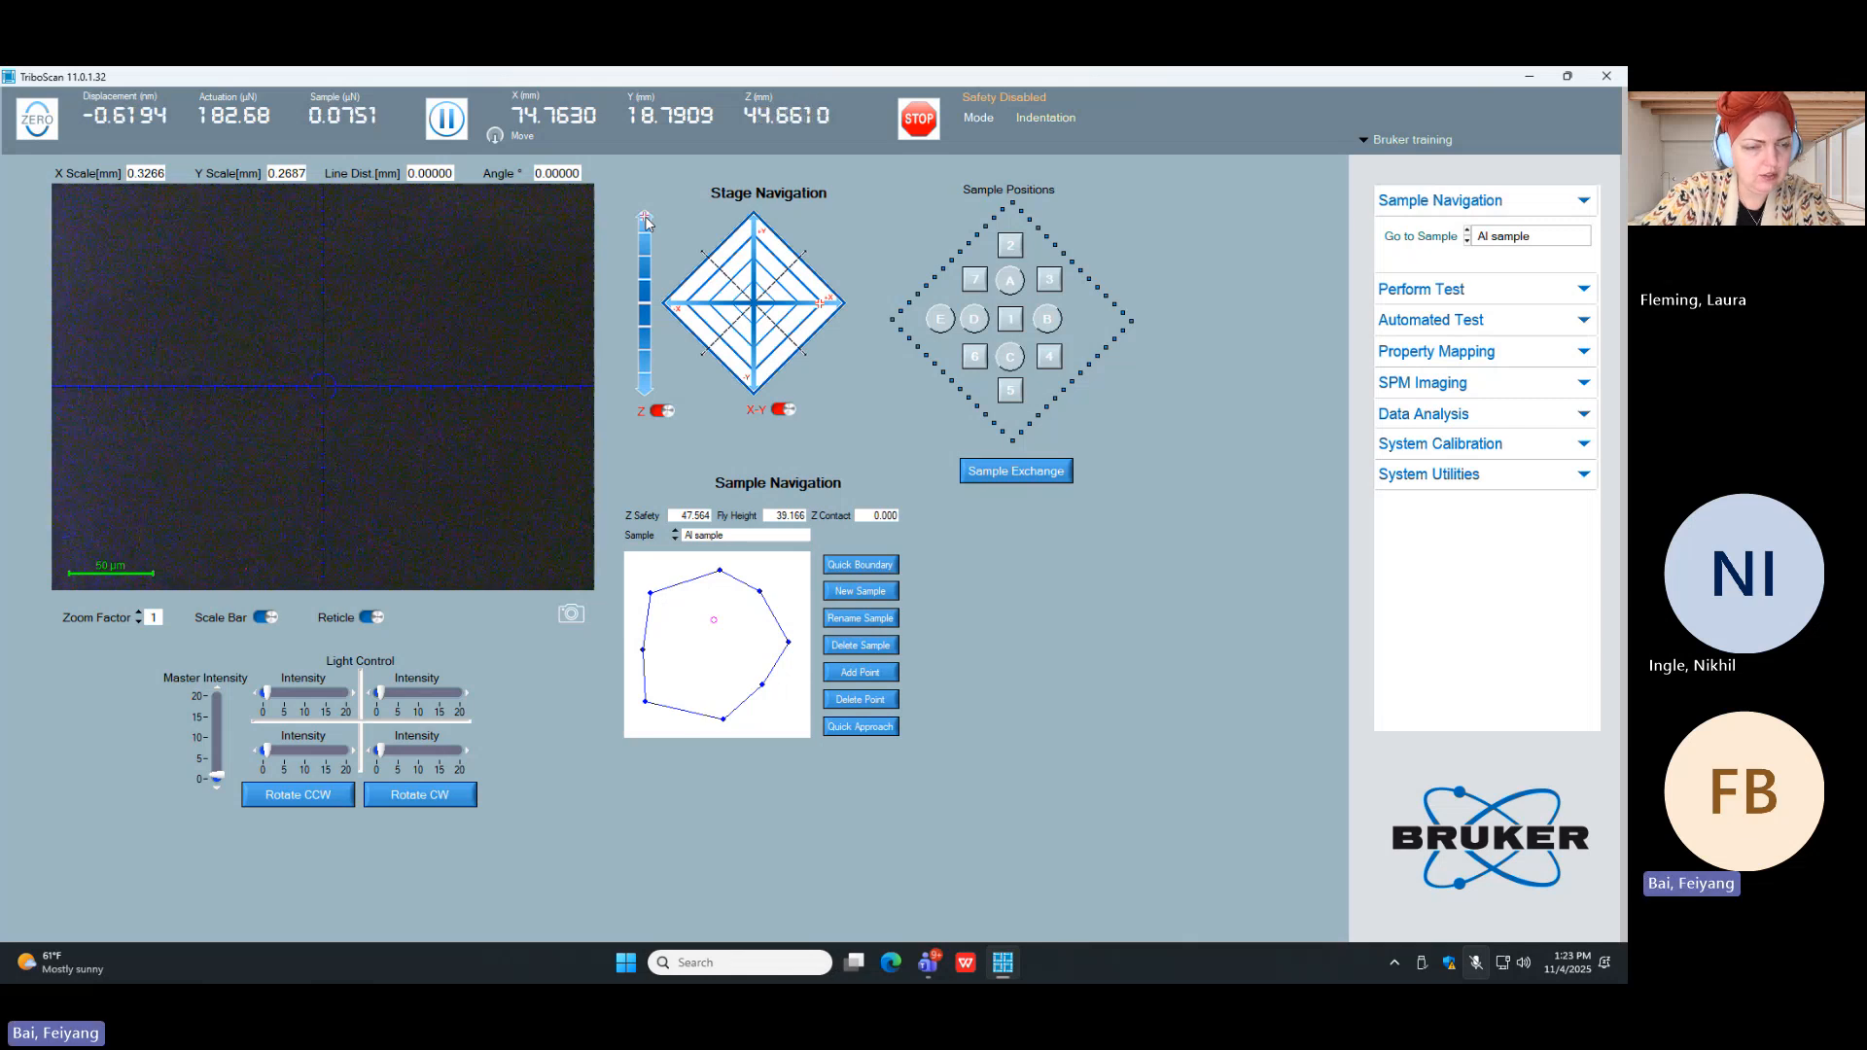
pyautogui.click(646, 222)
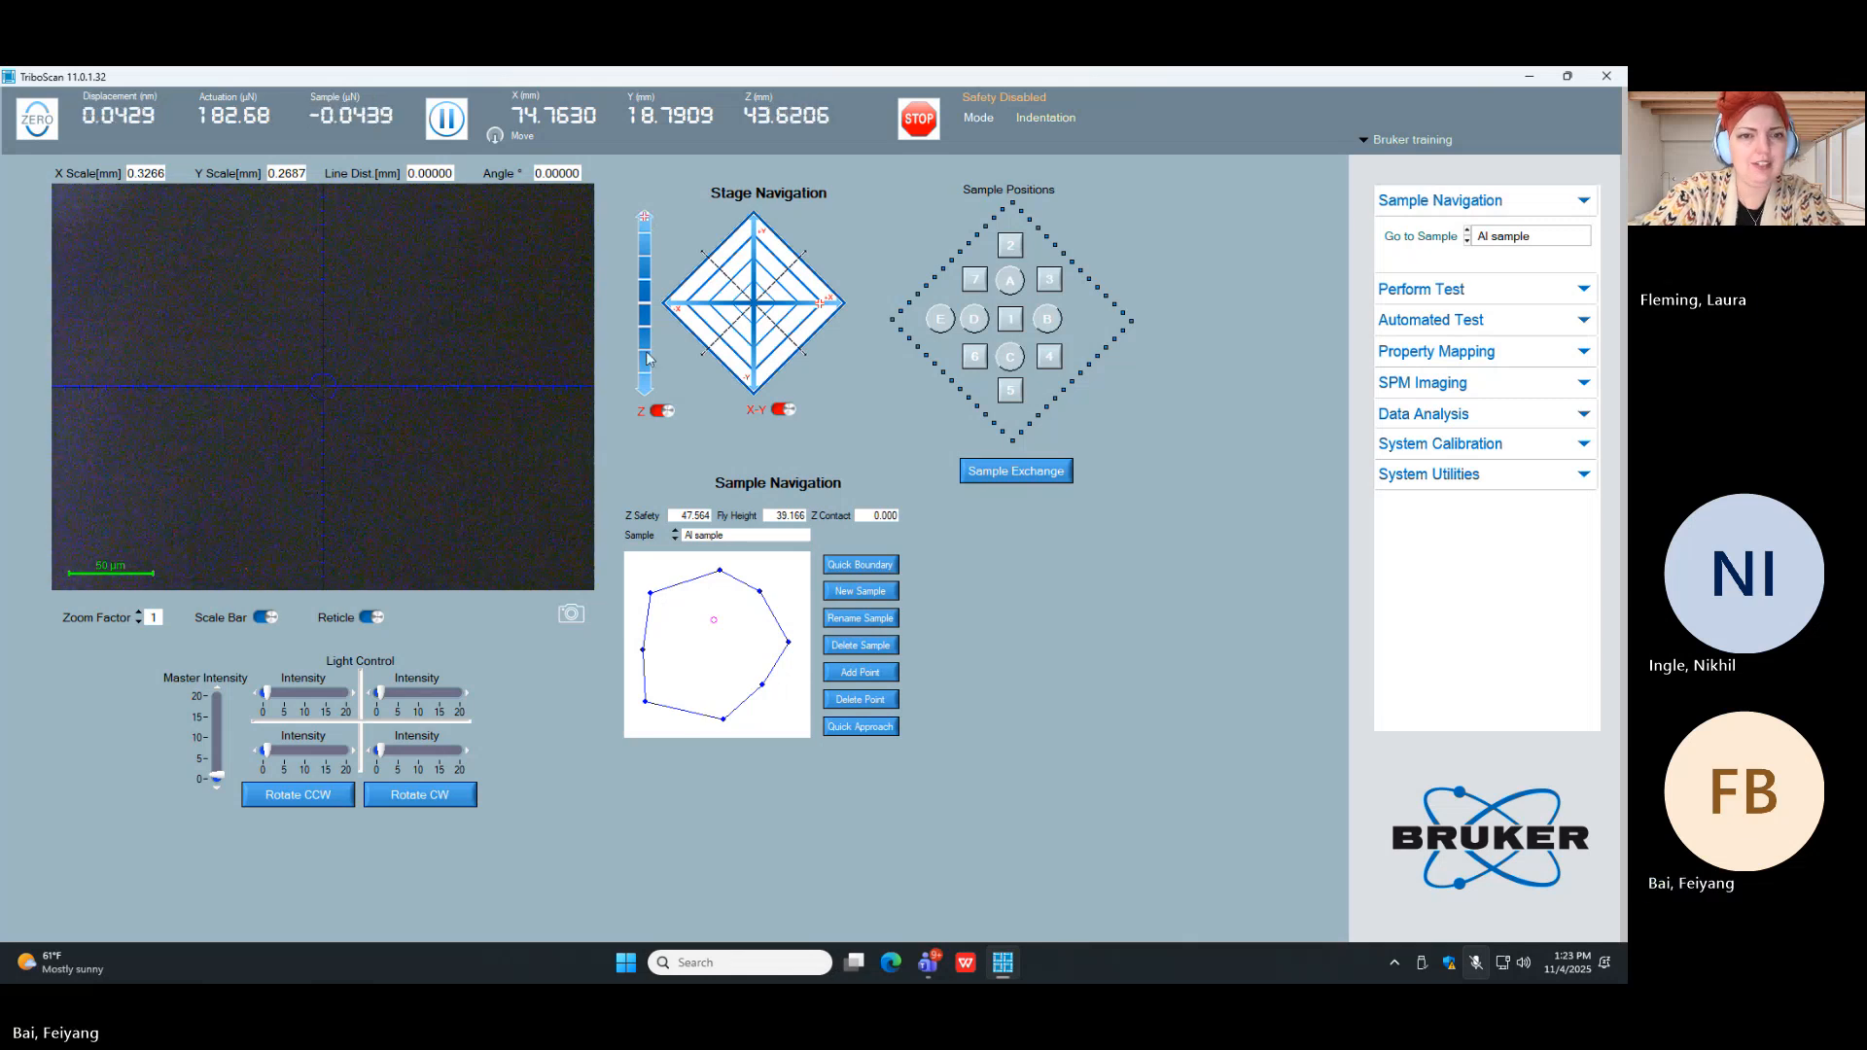
pyautogui.click(650, 381)
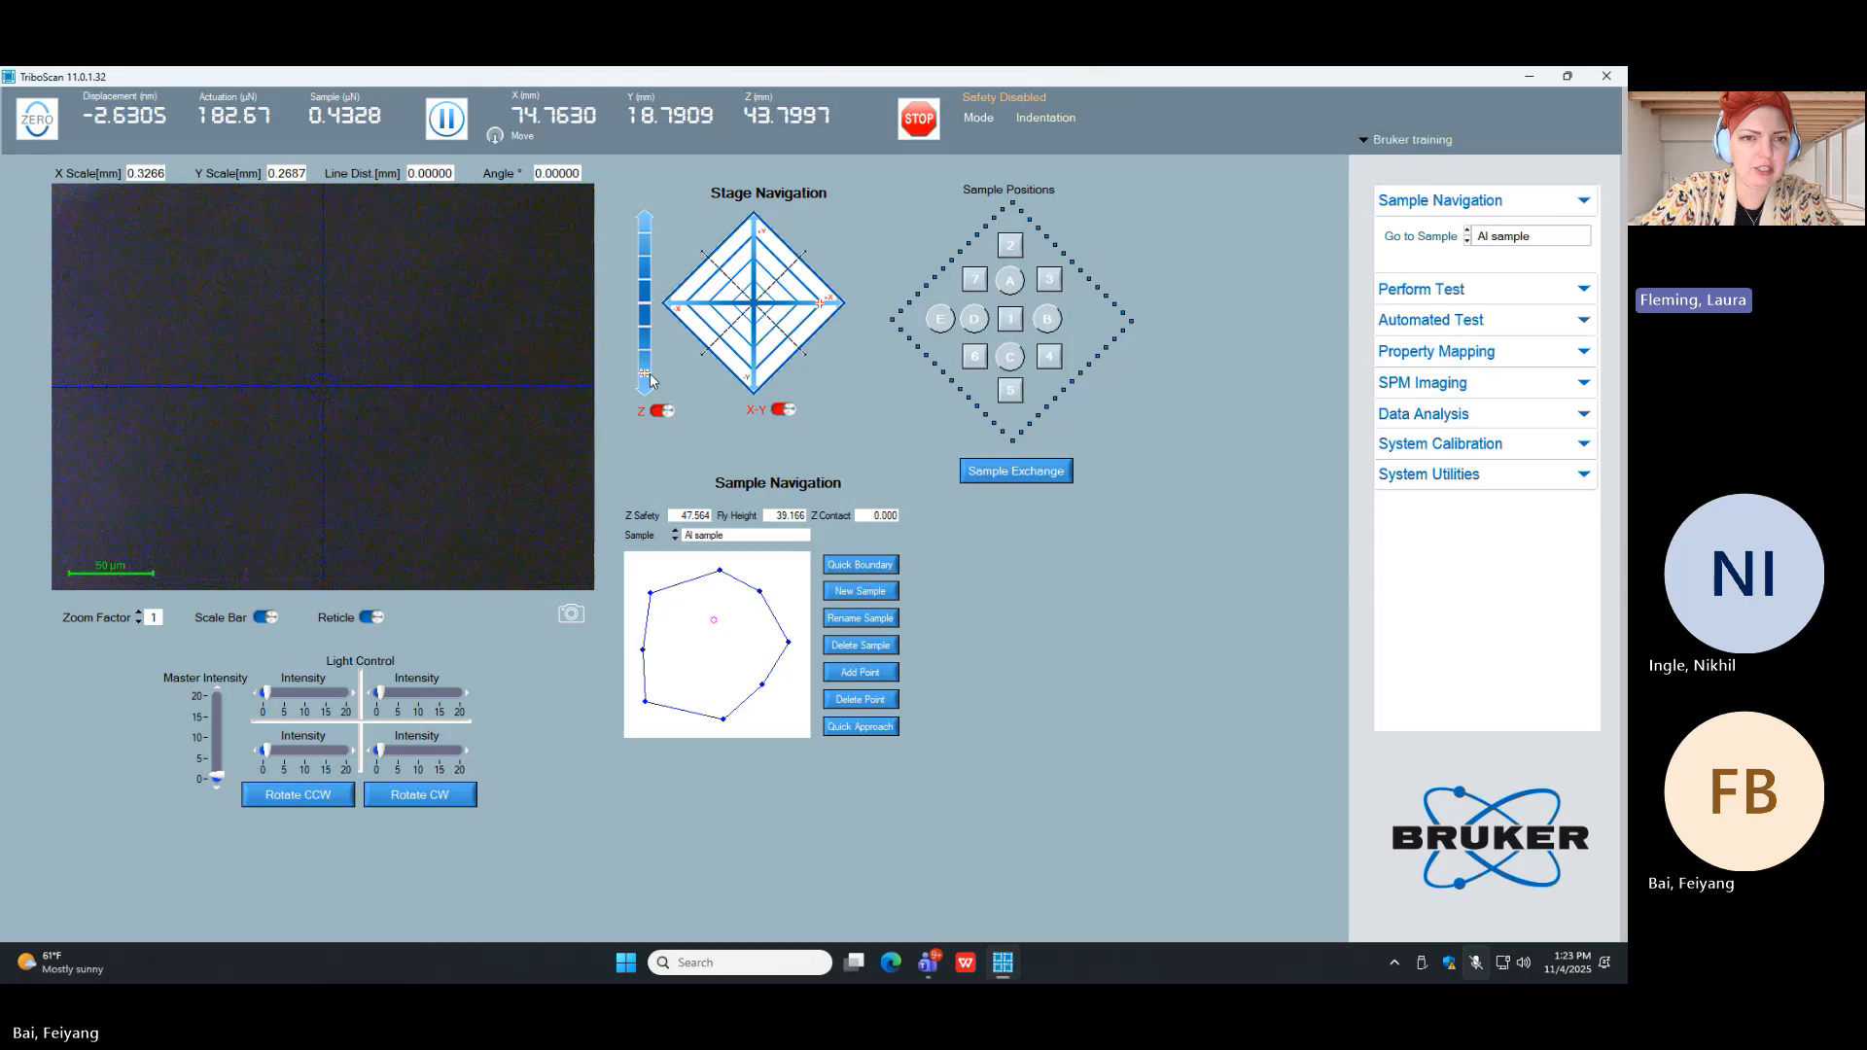
pyautogui.click(646, 222)
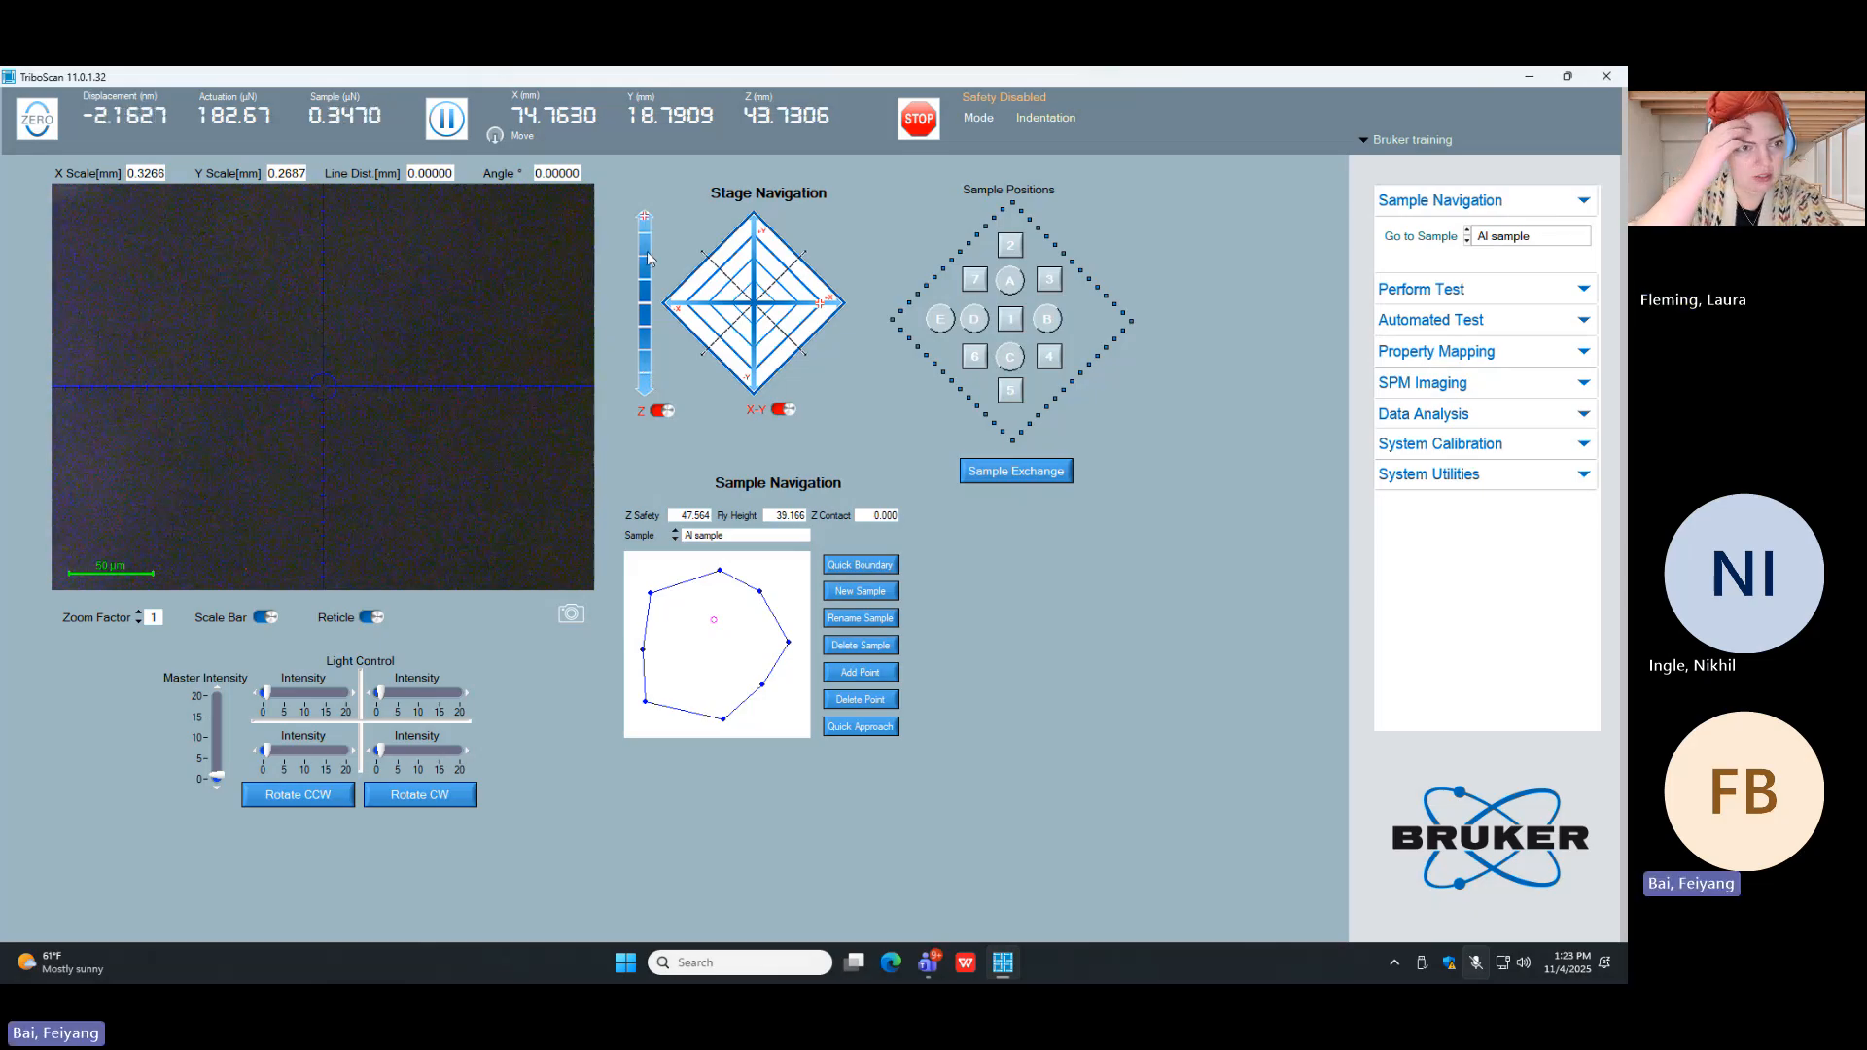
pyautogui.click(648, 333)
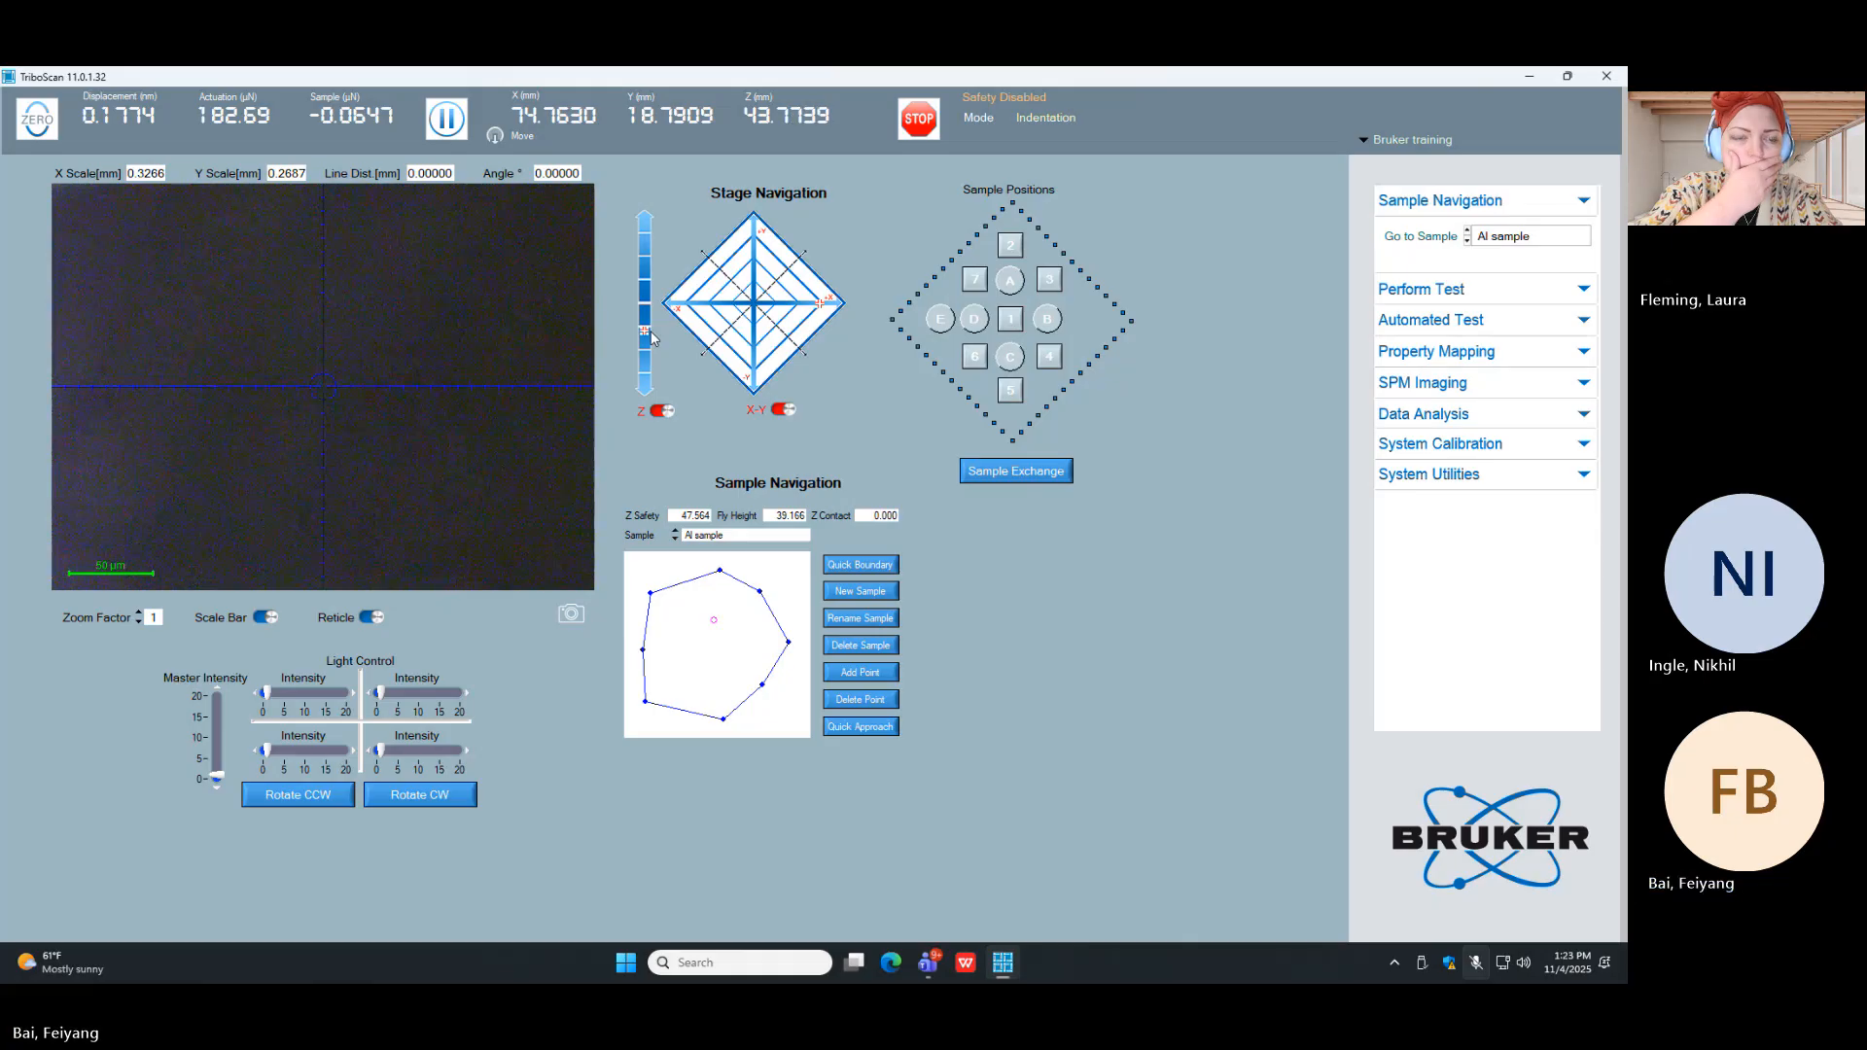
pyautogui.click(646, 345)
pyautogui.click(647, 351)
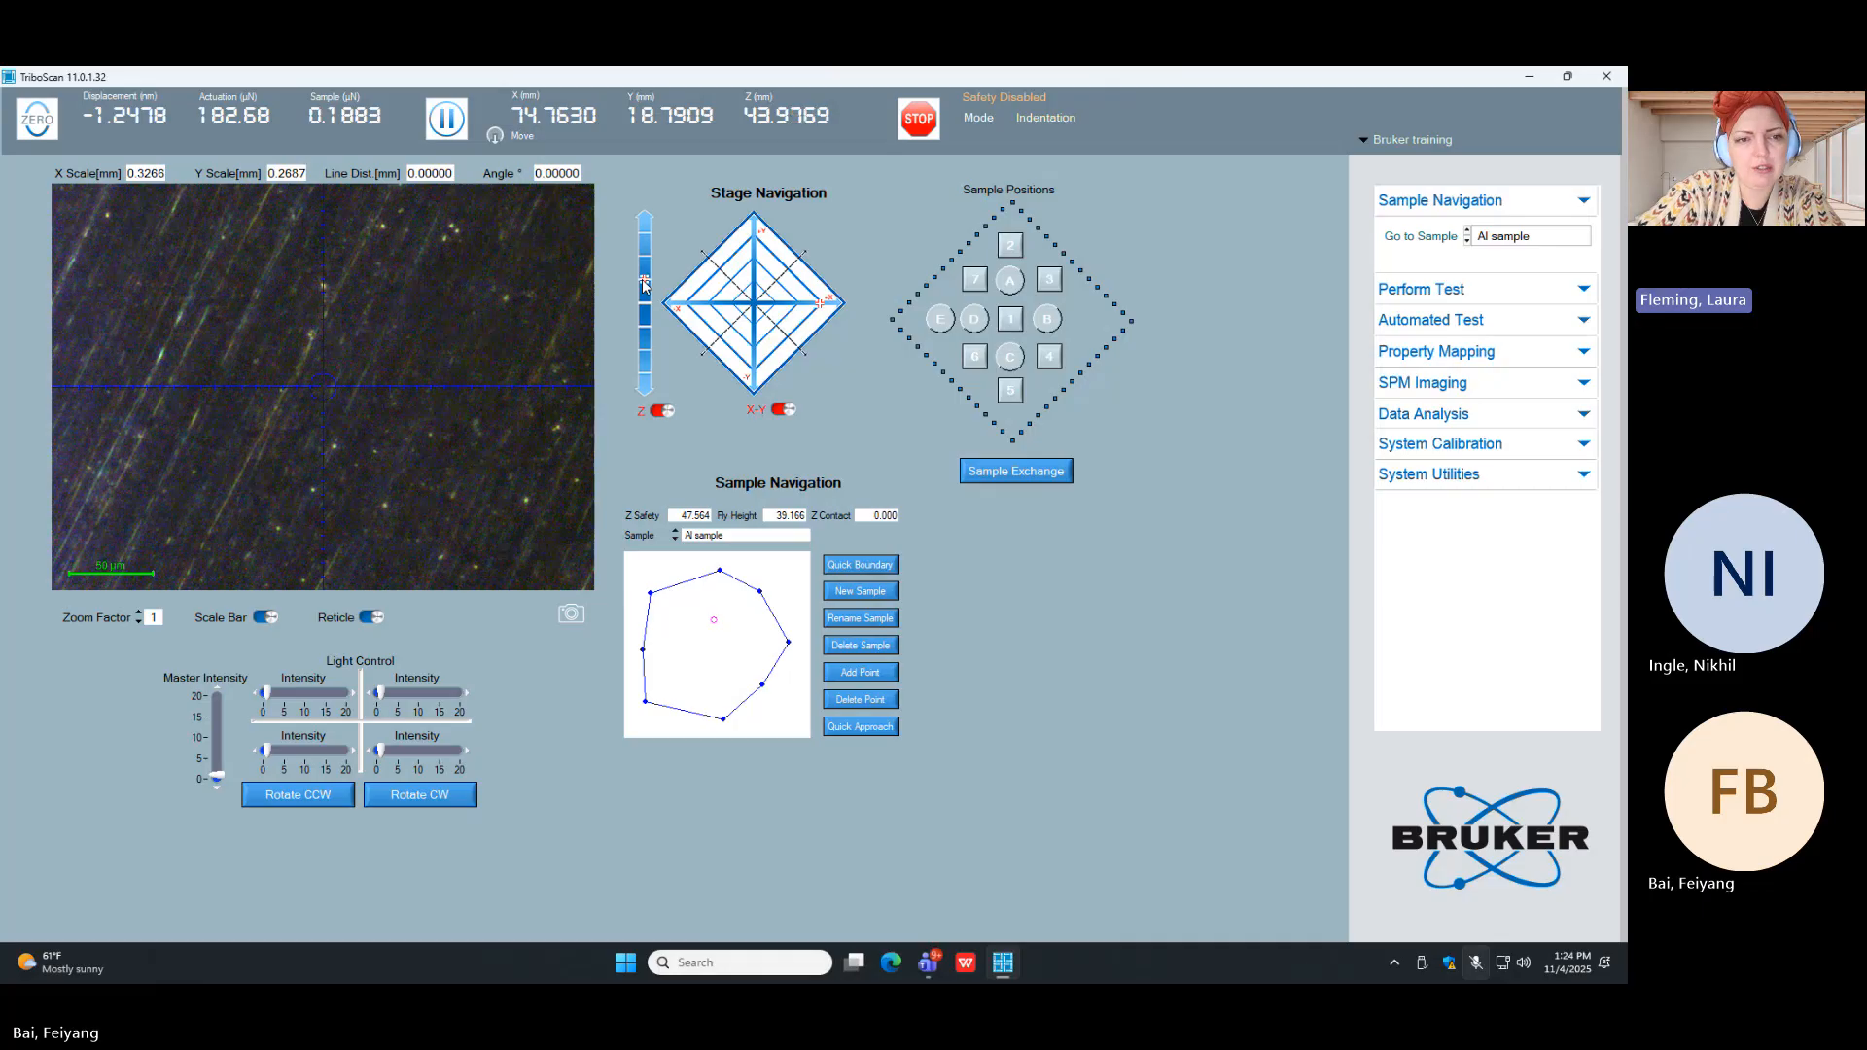
pyautogui.click(646, 328)
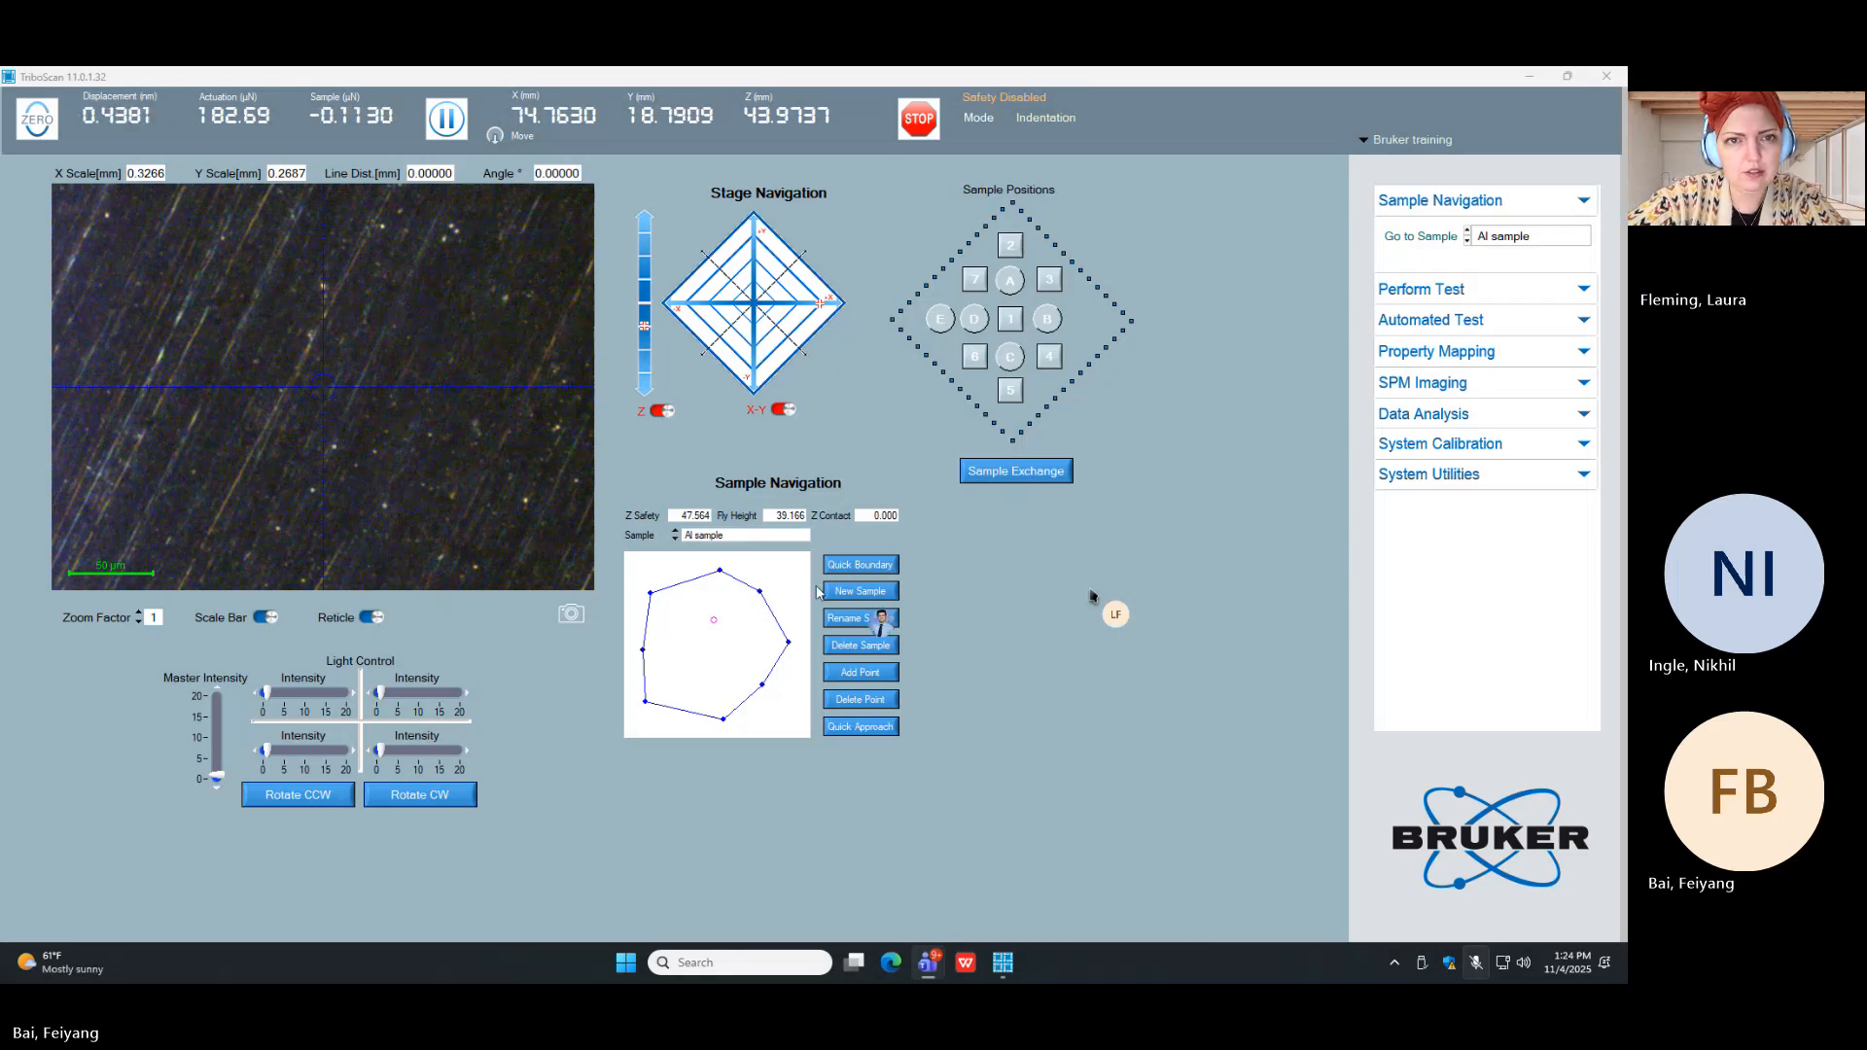
# Step: Check the Al sample's upper and lower edges, moving the stage to about Y 23.22 mm and Y 10.54 mm near X 74.71 mm
pyautogui.click(714, 623)
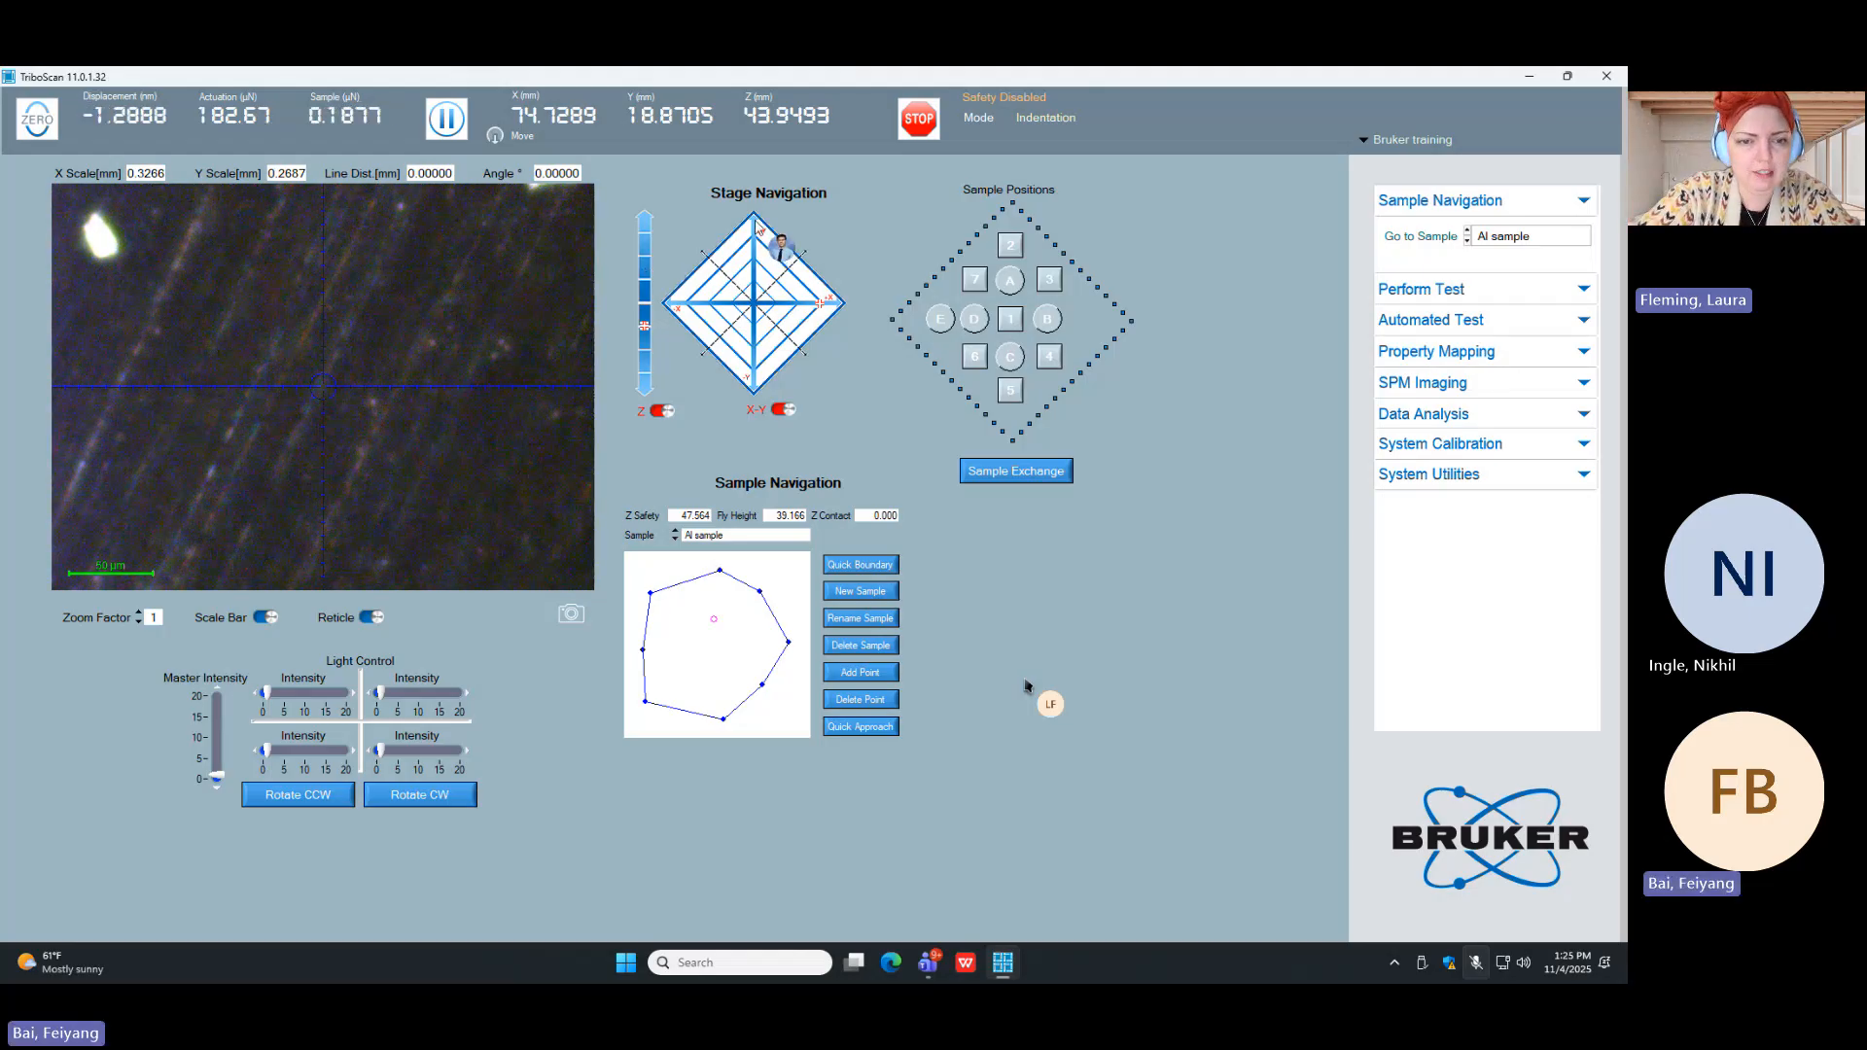
pyautogui.click(756, 223)
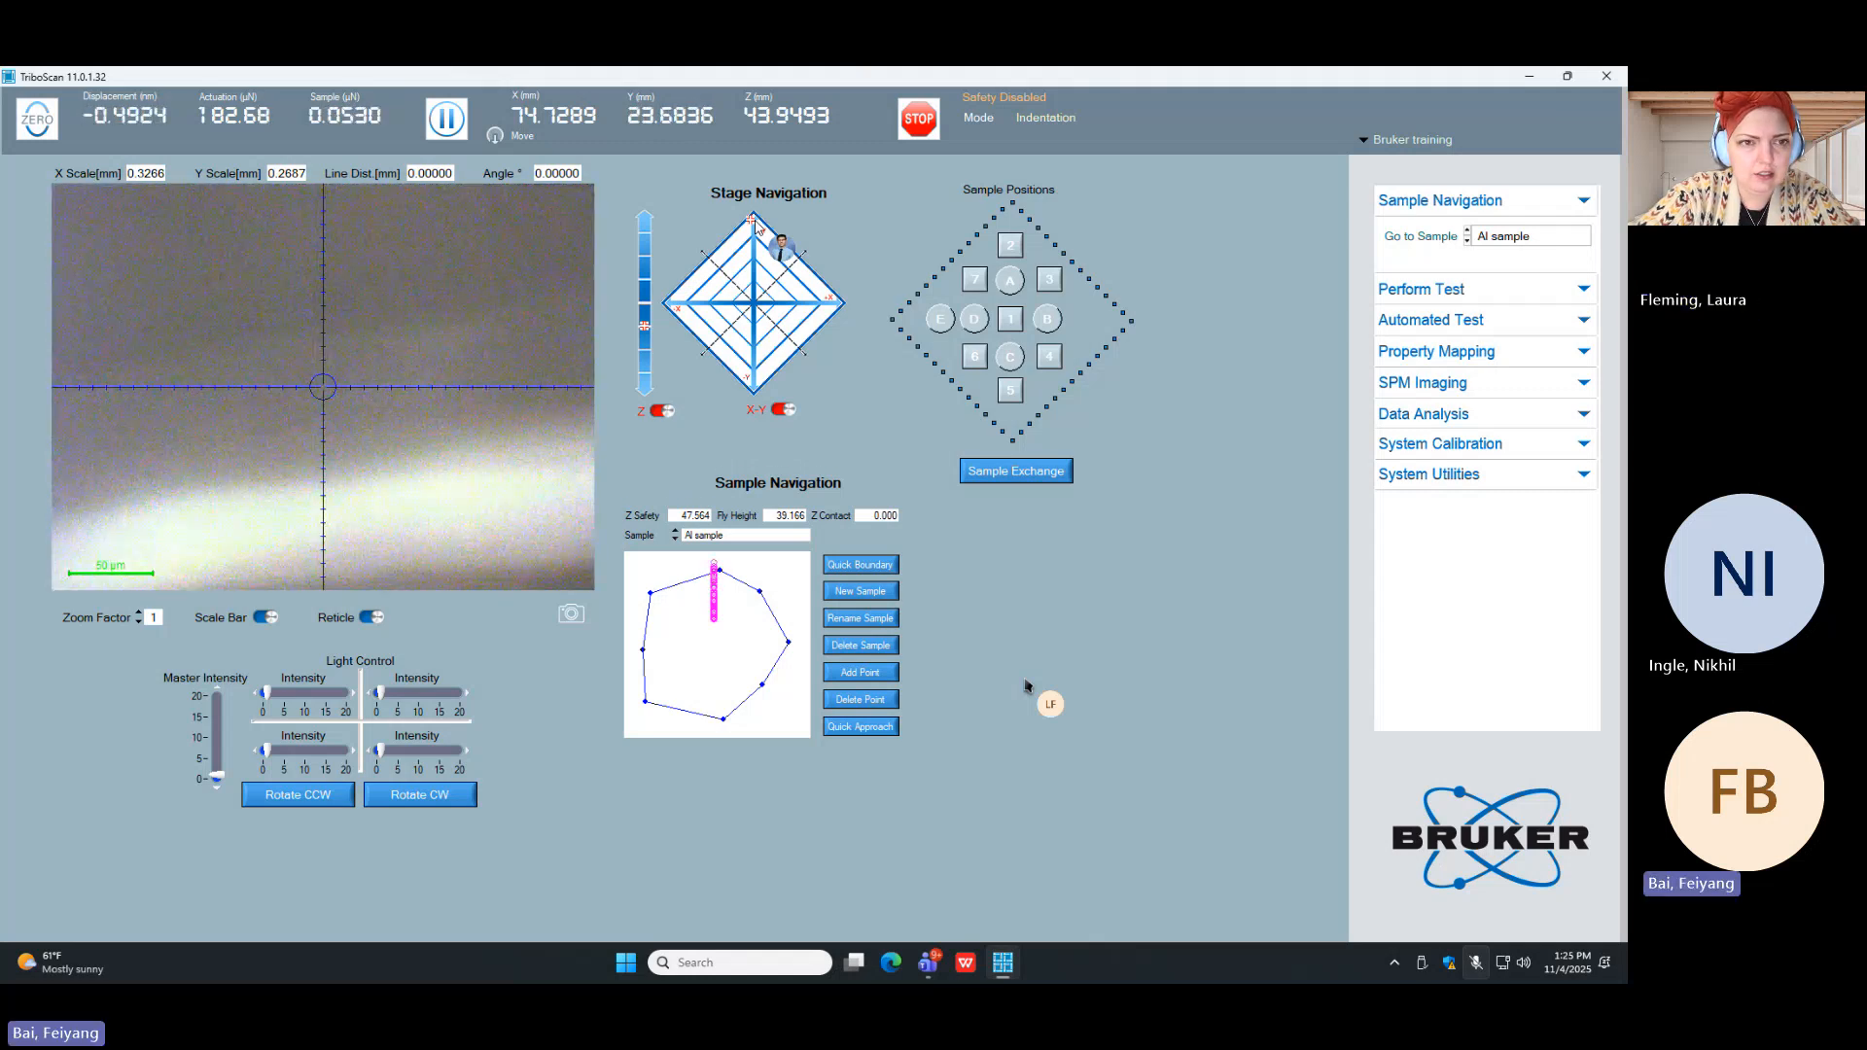
pyautogui.click(755, 380)
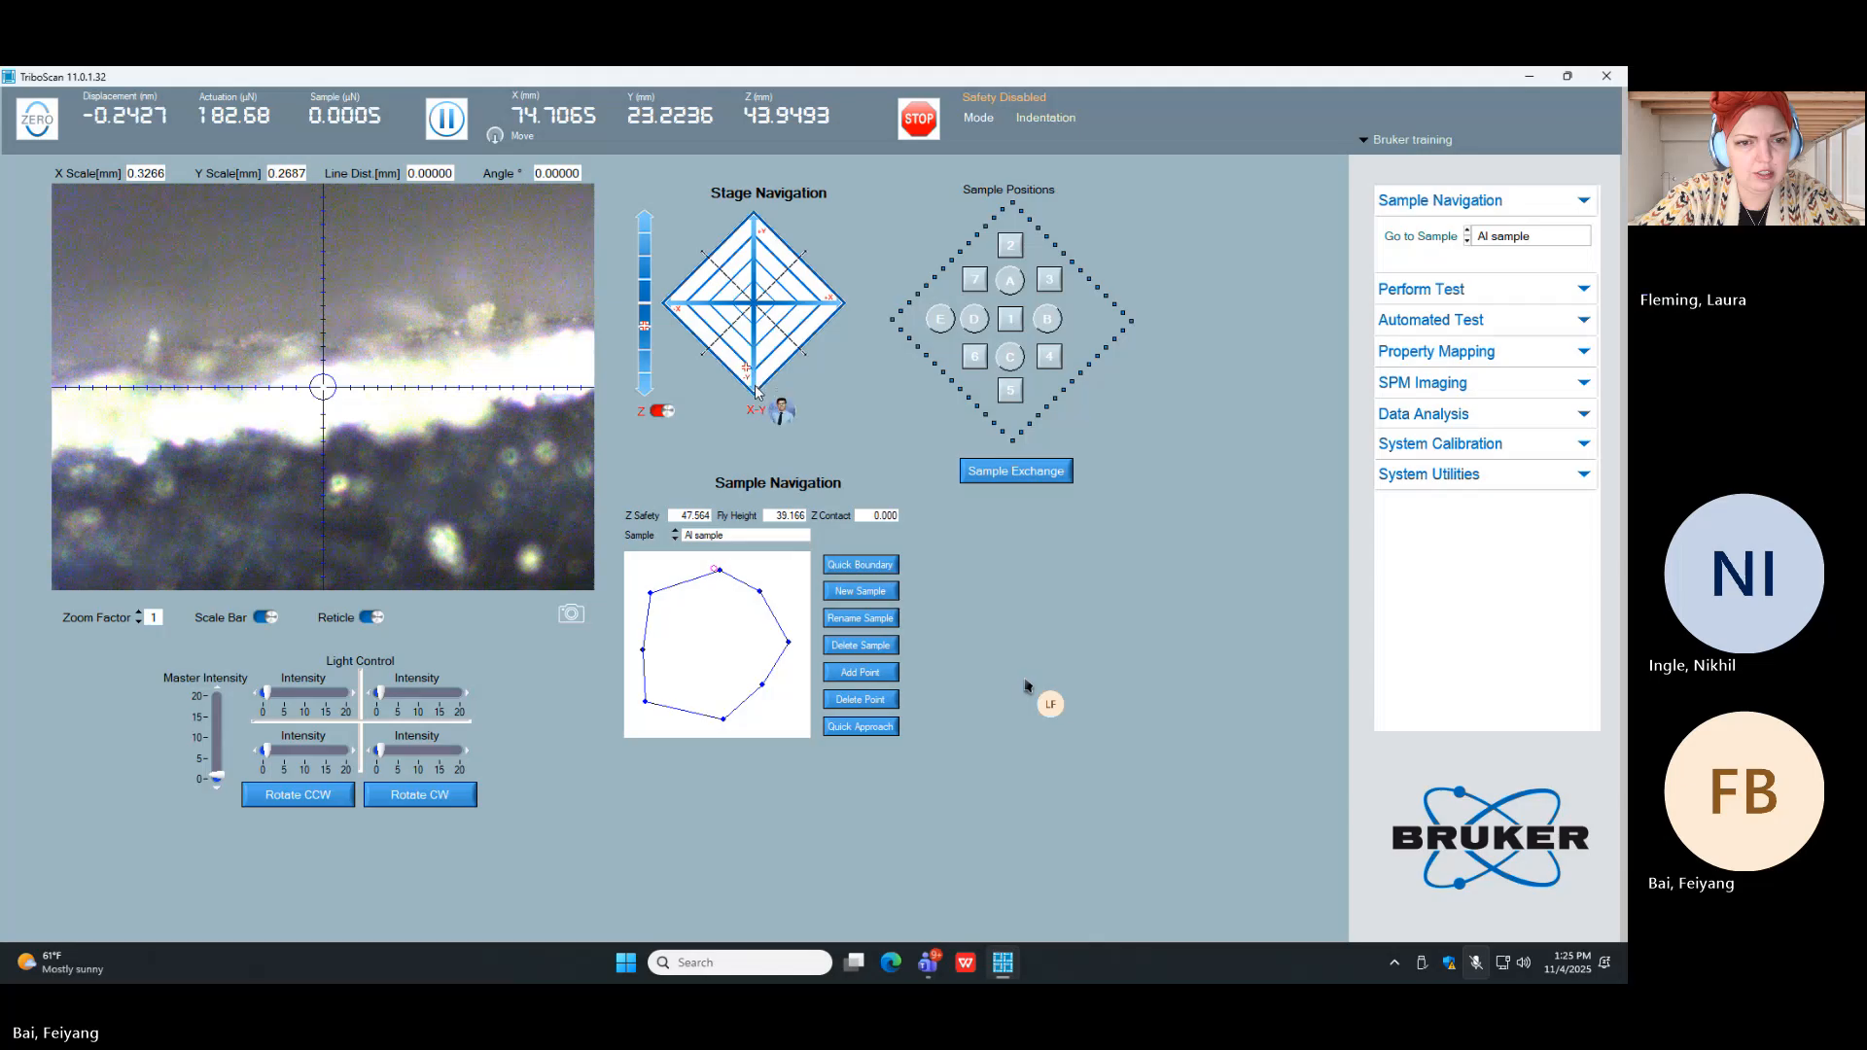
pyautogui.click(755, 386)
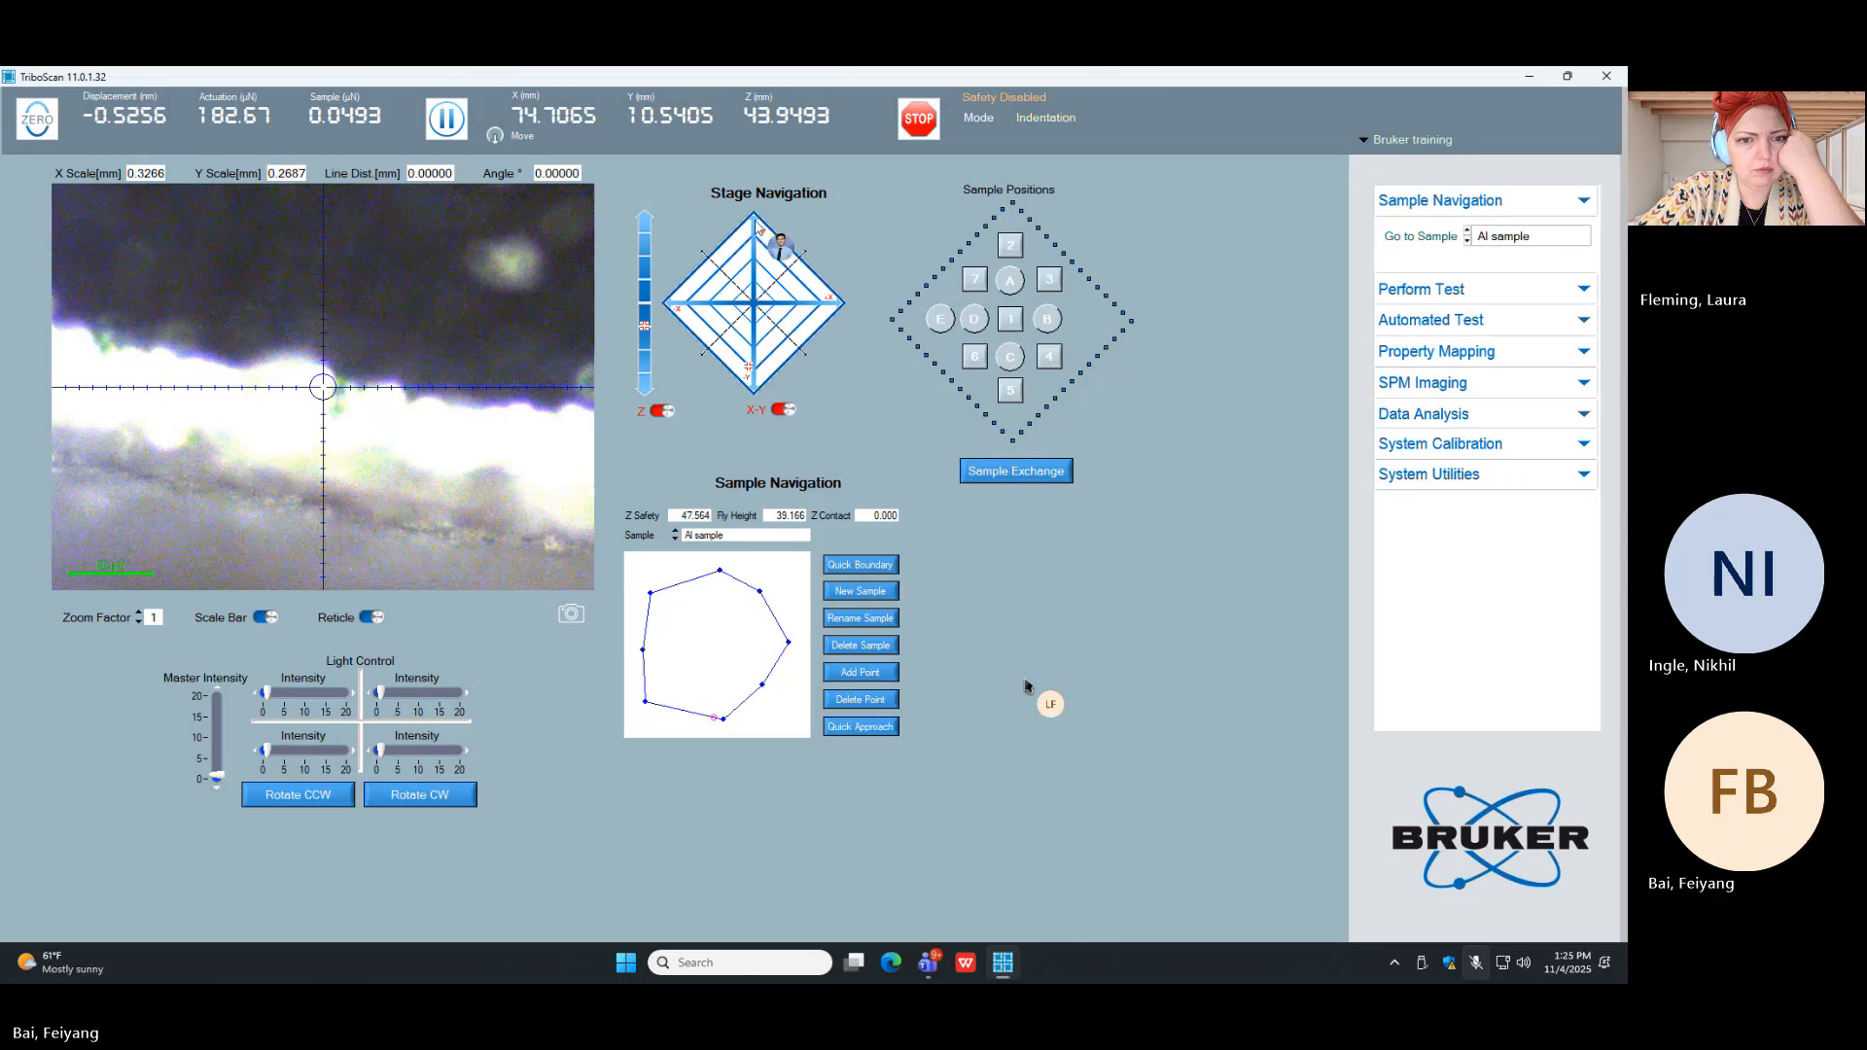
# Step: Move the stage back across the Al sample to check its left edge at about X 69.29, Y 17.90 mm
pyautogui.click(756, 220)
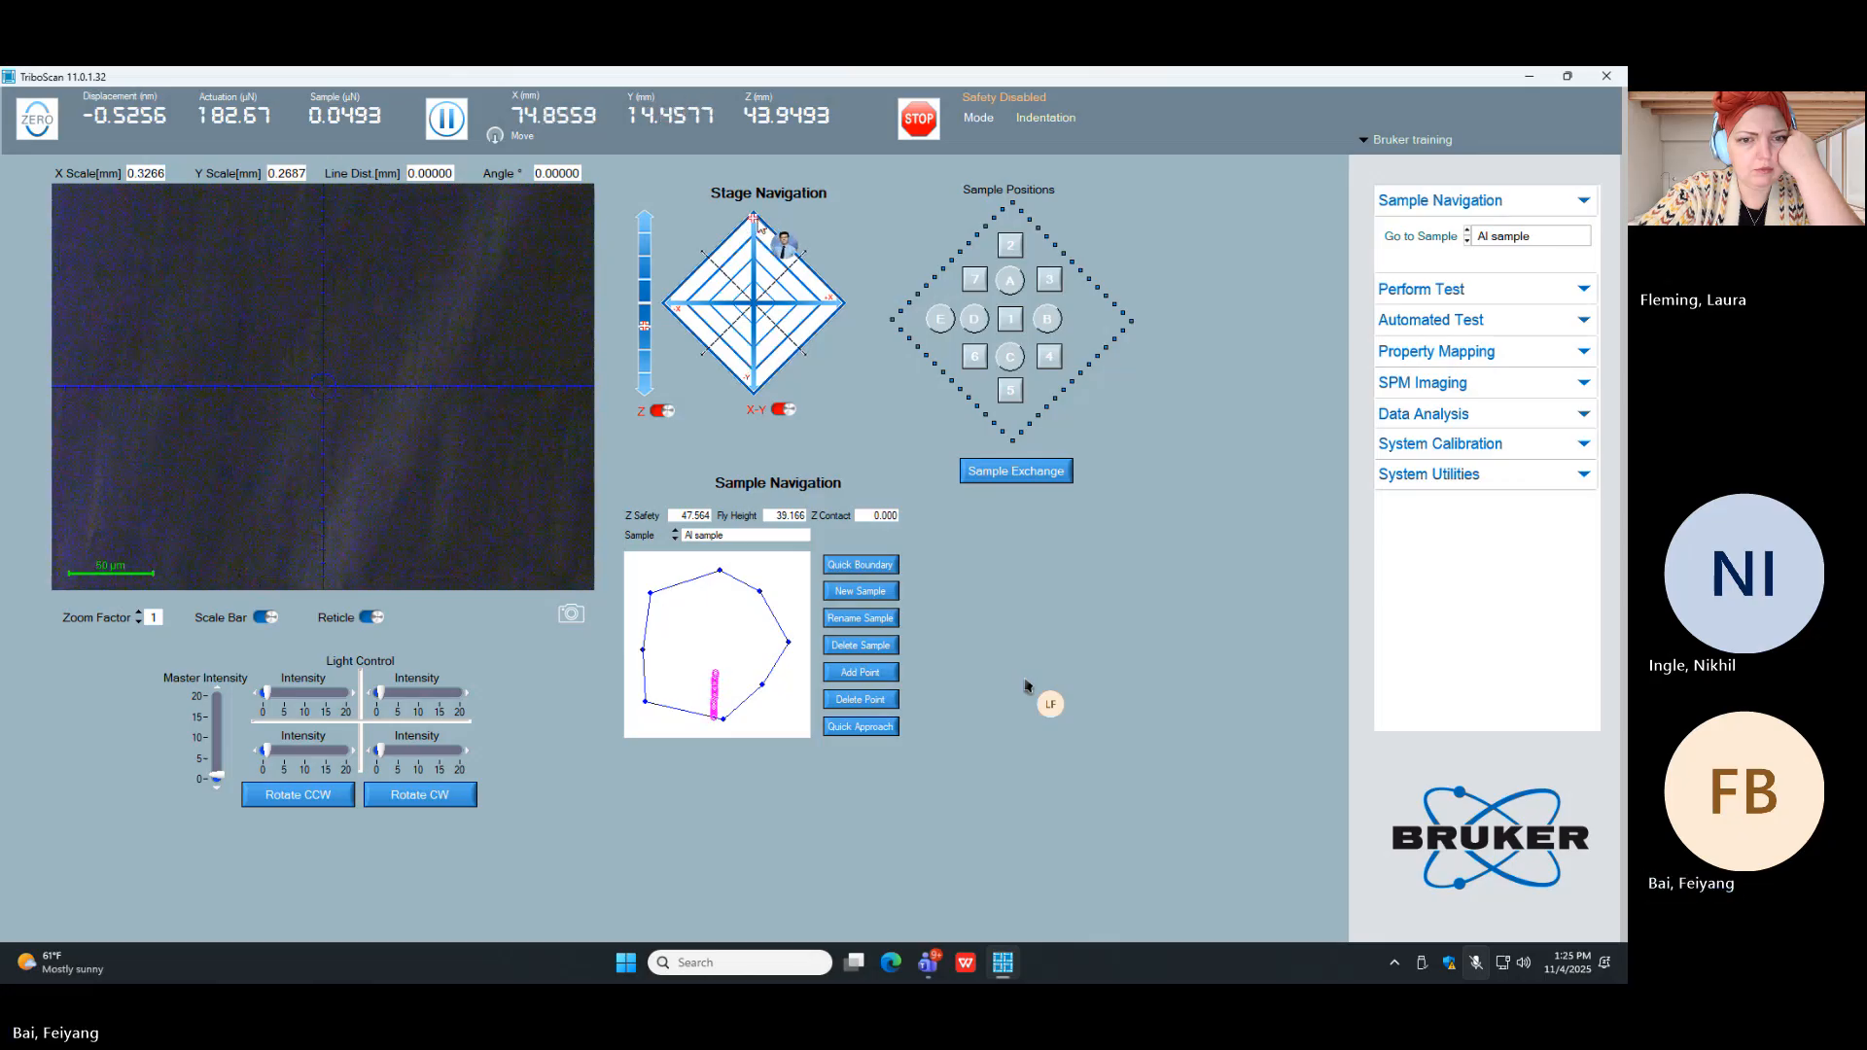
pyautogui.click(668, 304)
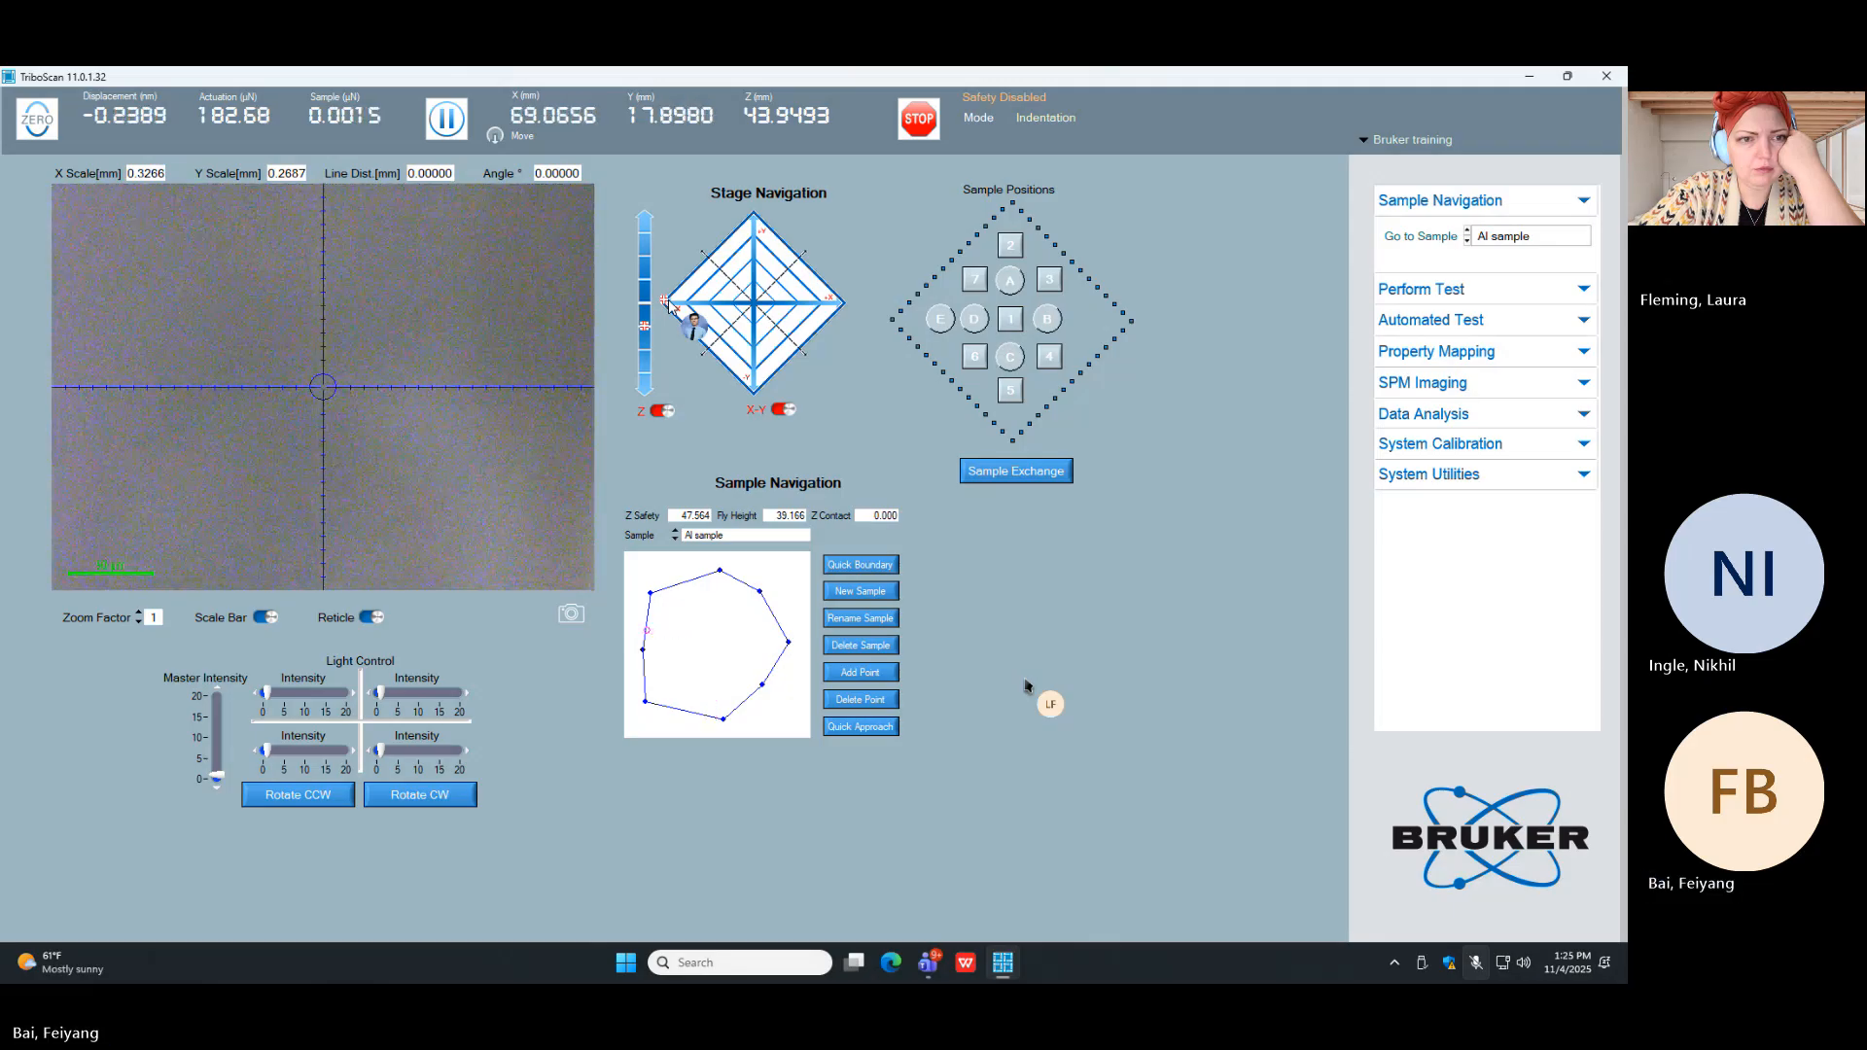
pyautogui.click(804, 307)
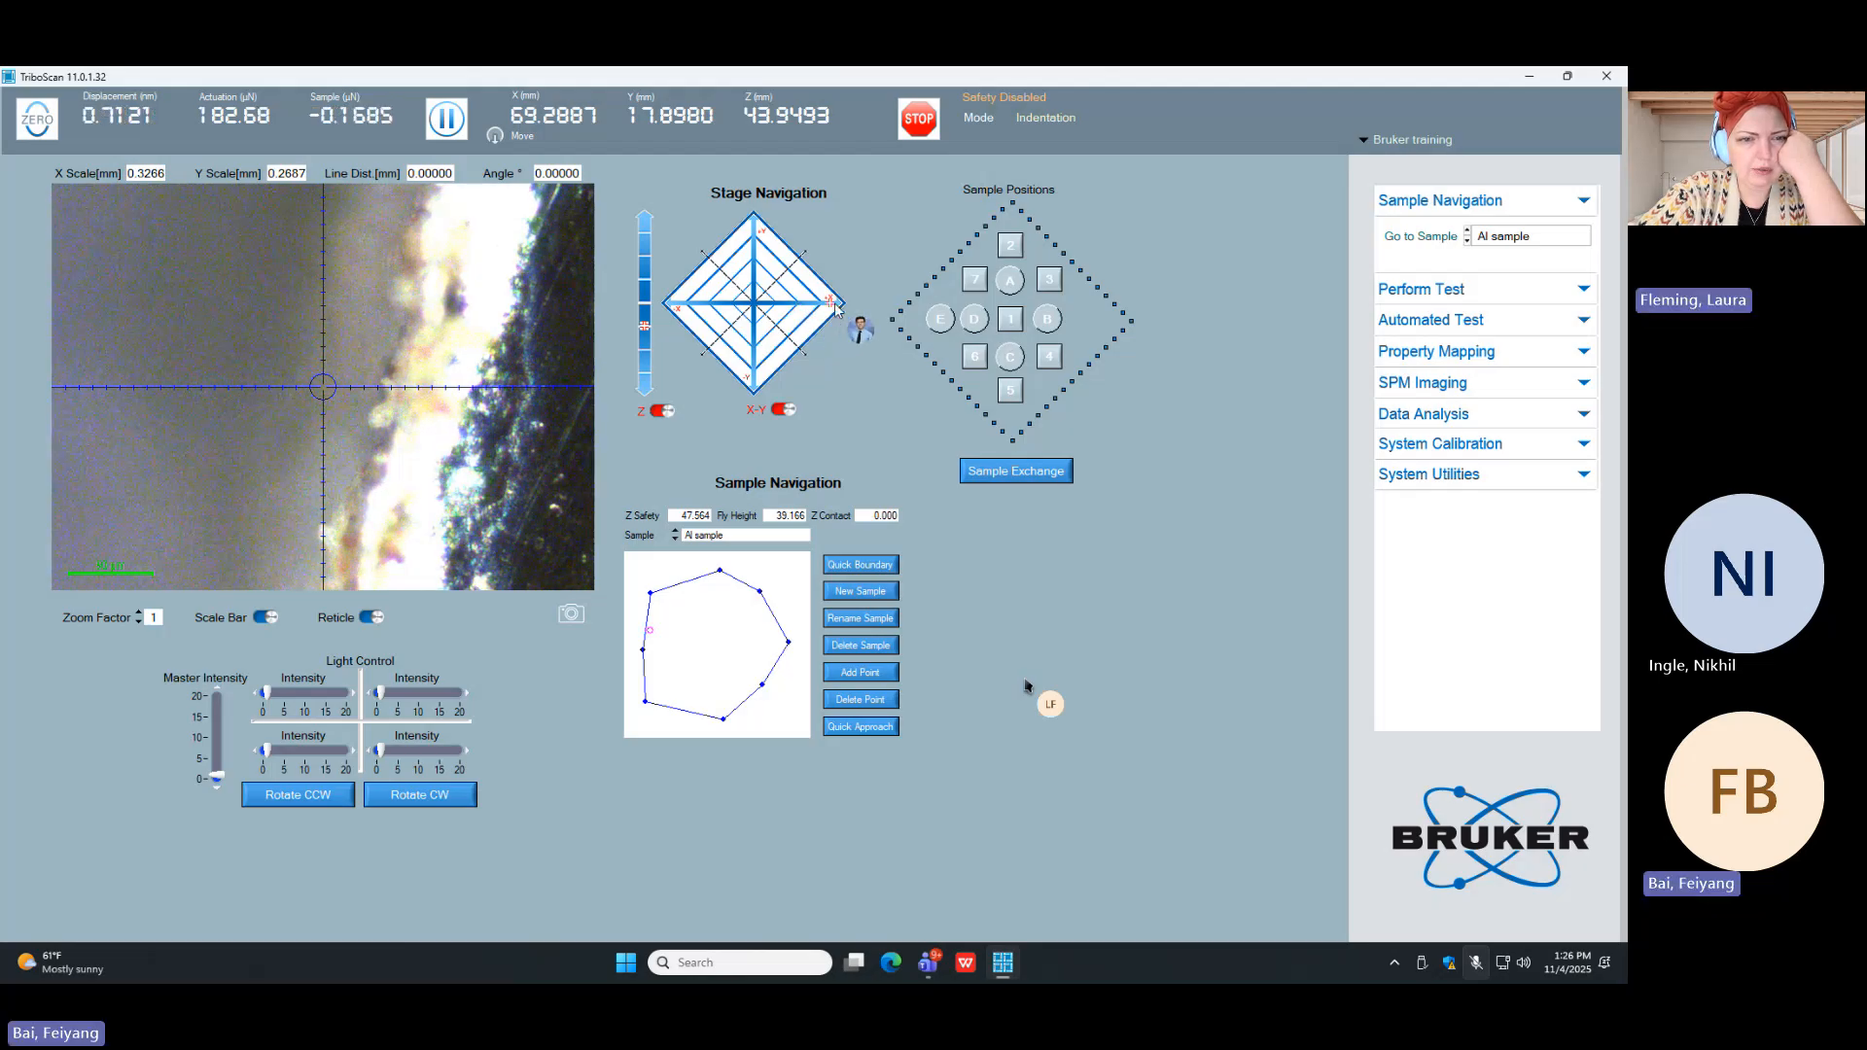
# Step: Move the stage across the Al sample to check its right edge at about X 81.84, Y 17.90 mm
pyautogui.click(834, 307)
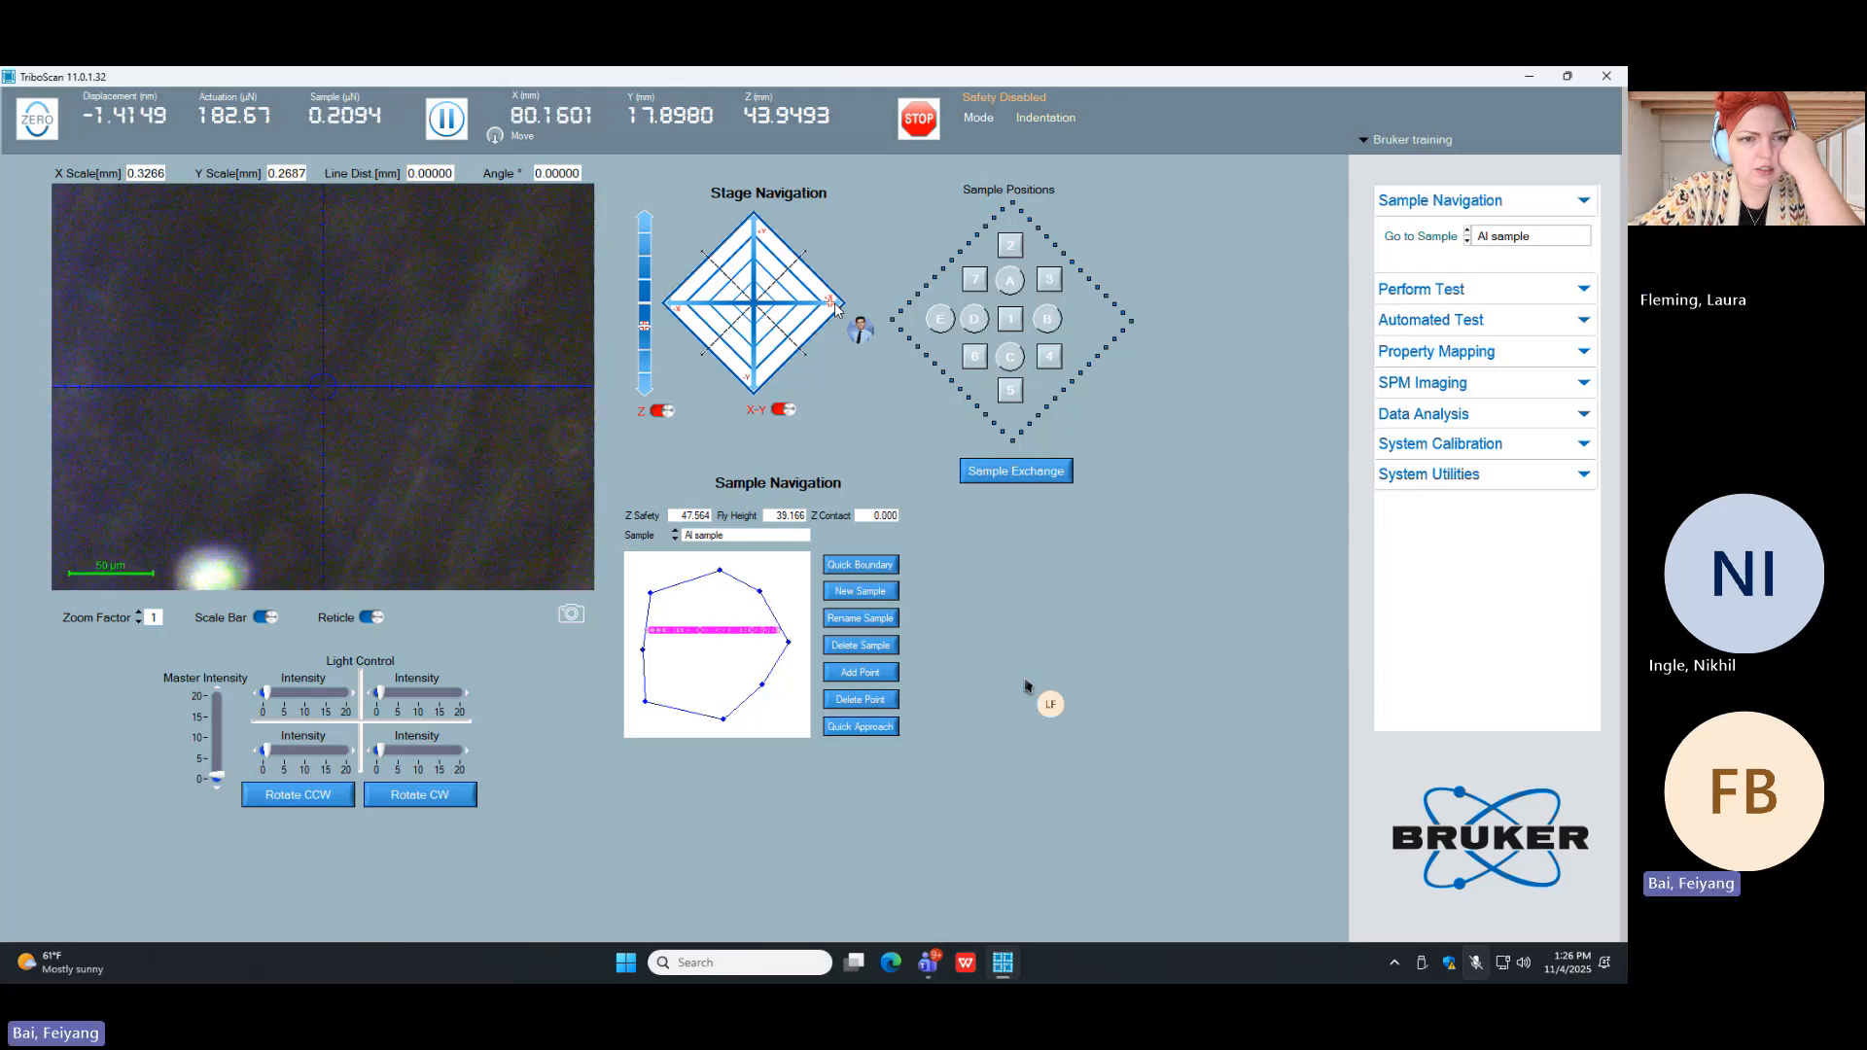
pyautogui.click(836, 305)
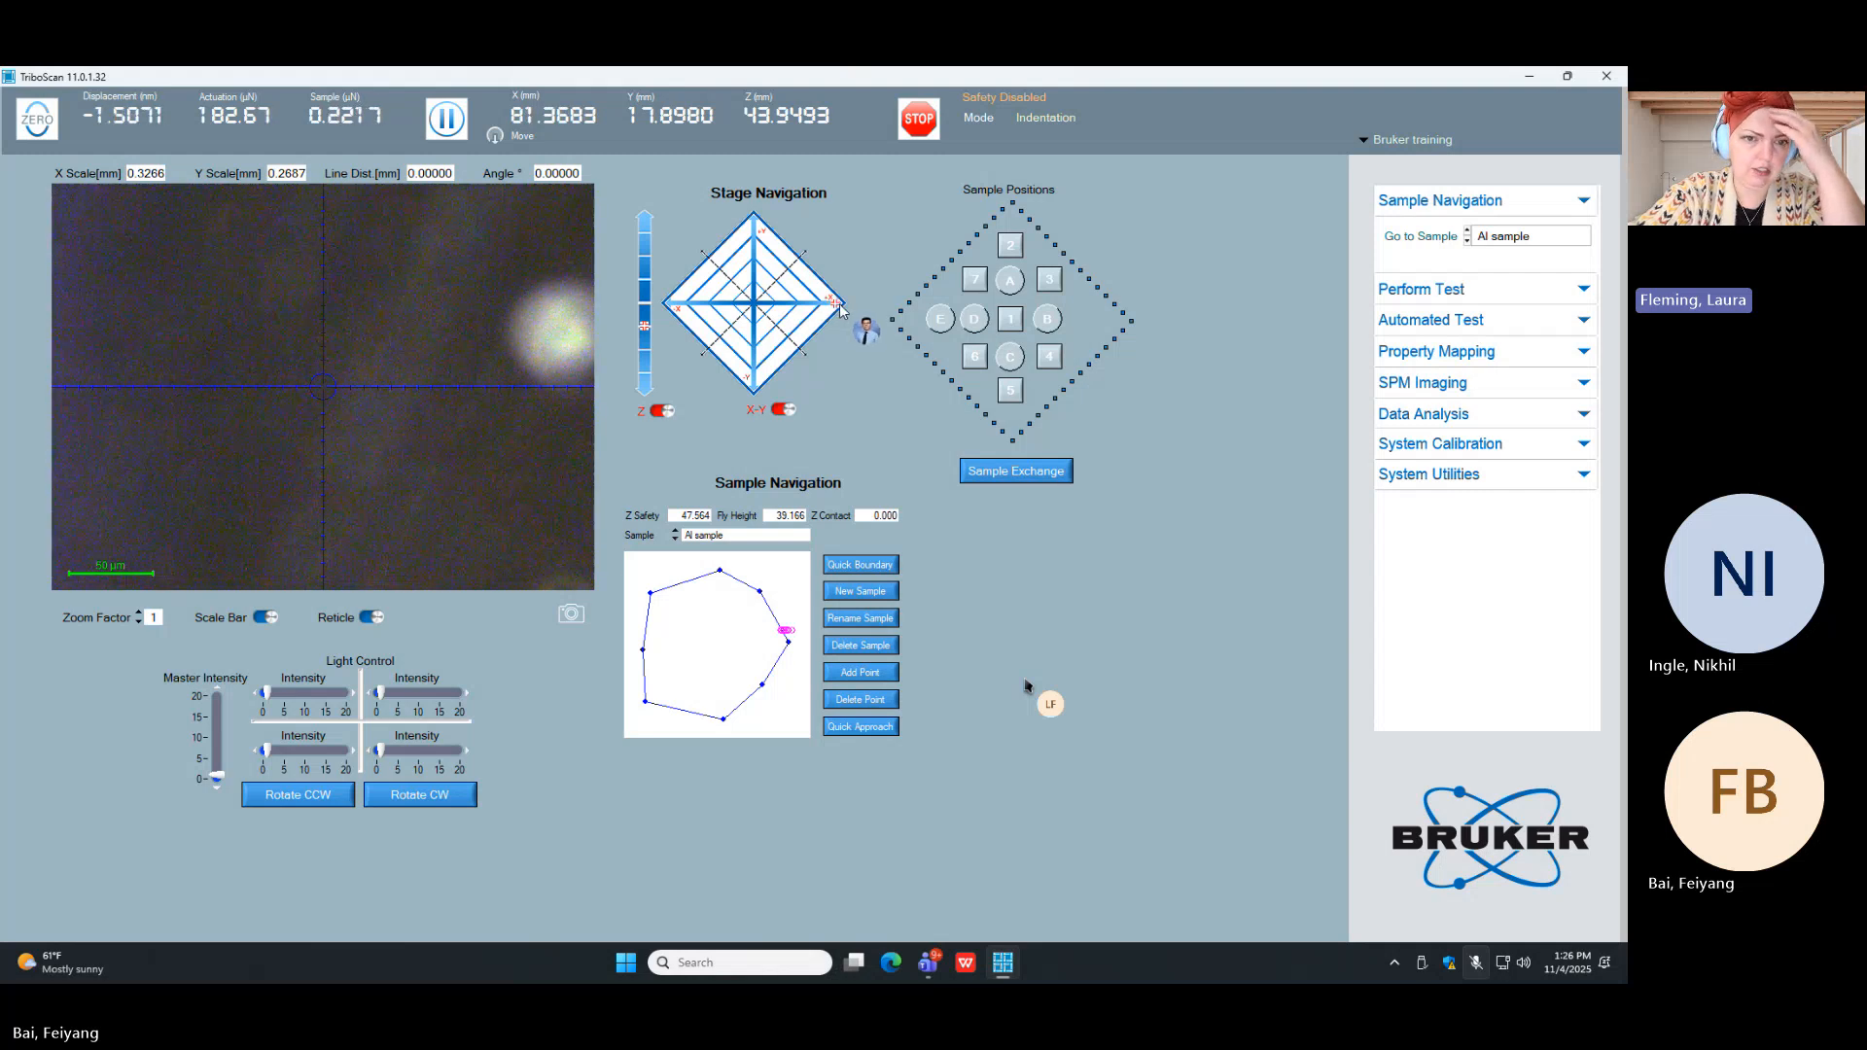
pyautogui.click(840, 308)
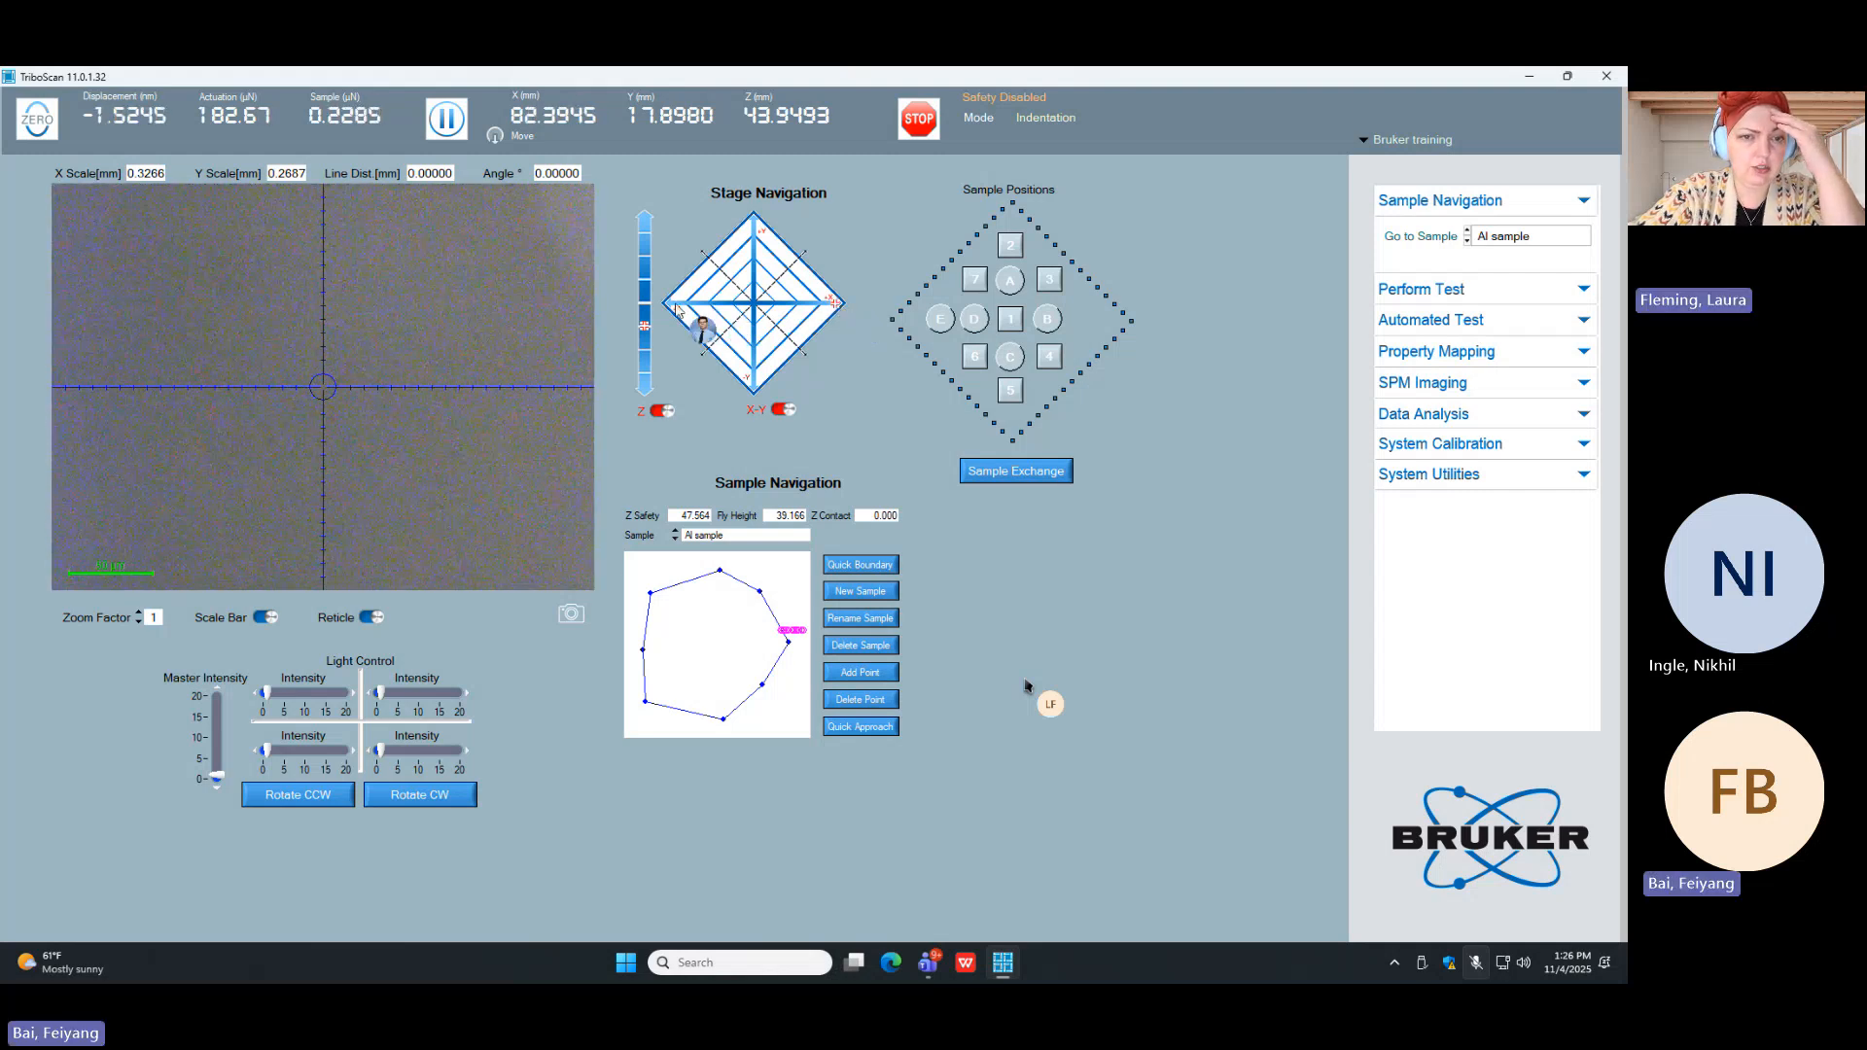
pyautogui.click(674, 306)
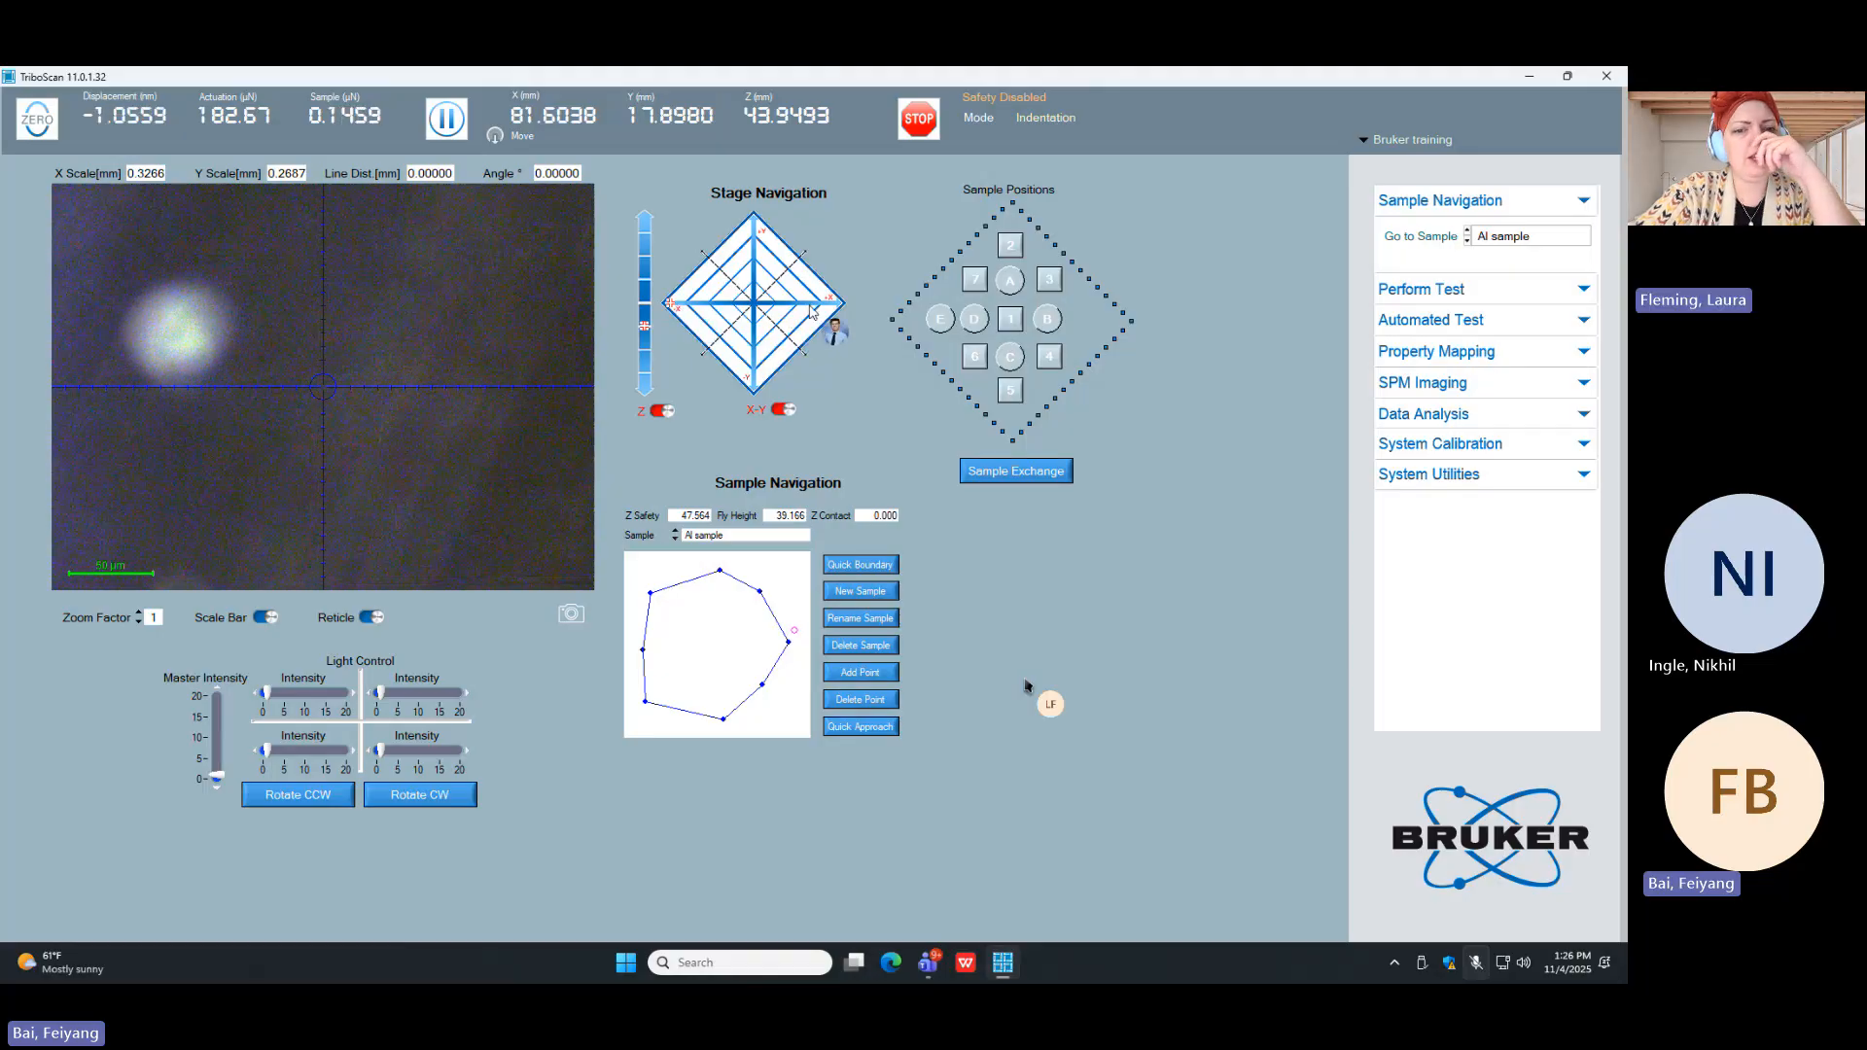
pyautogui.click(808, 308)
pyautogui.click(810, 312)
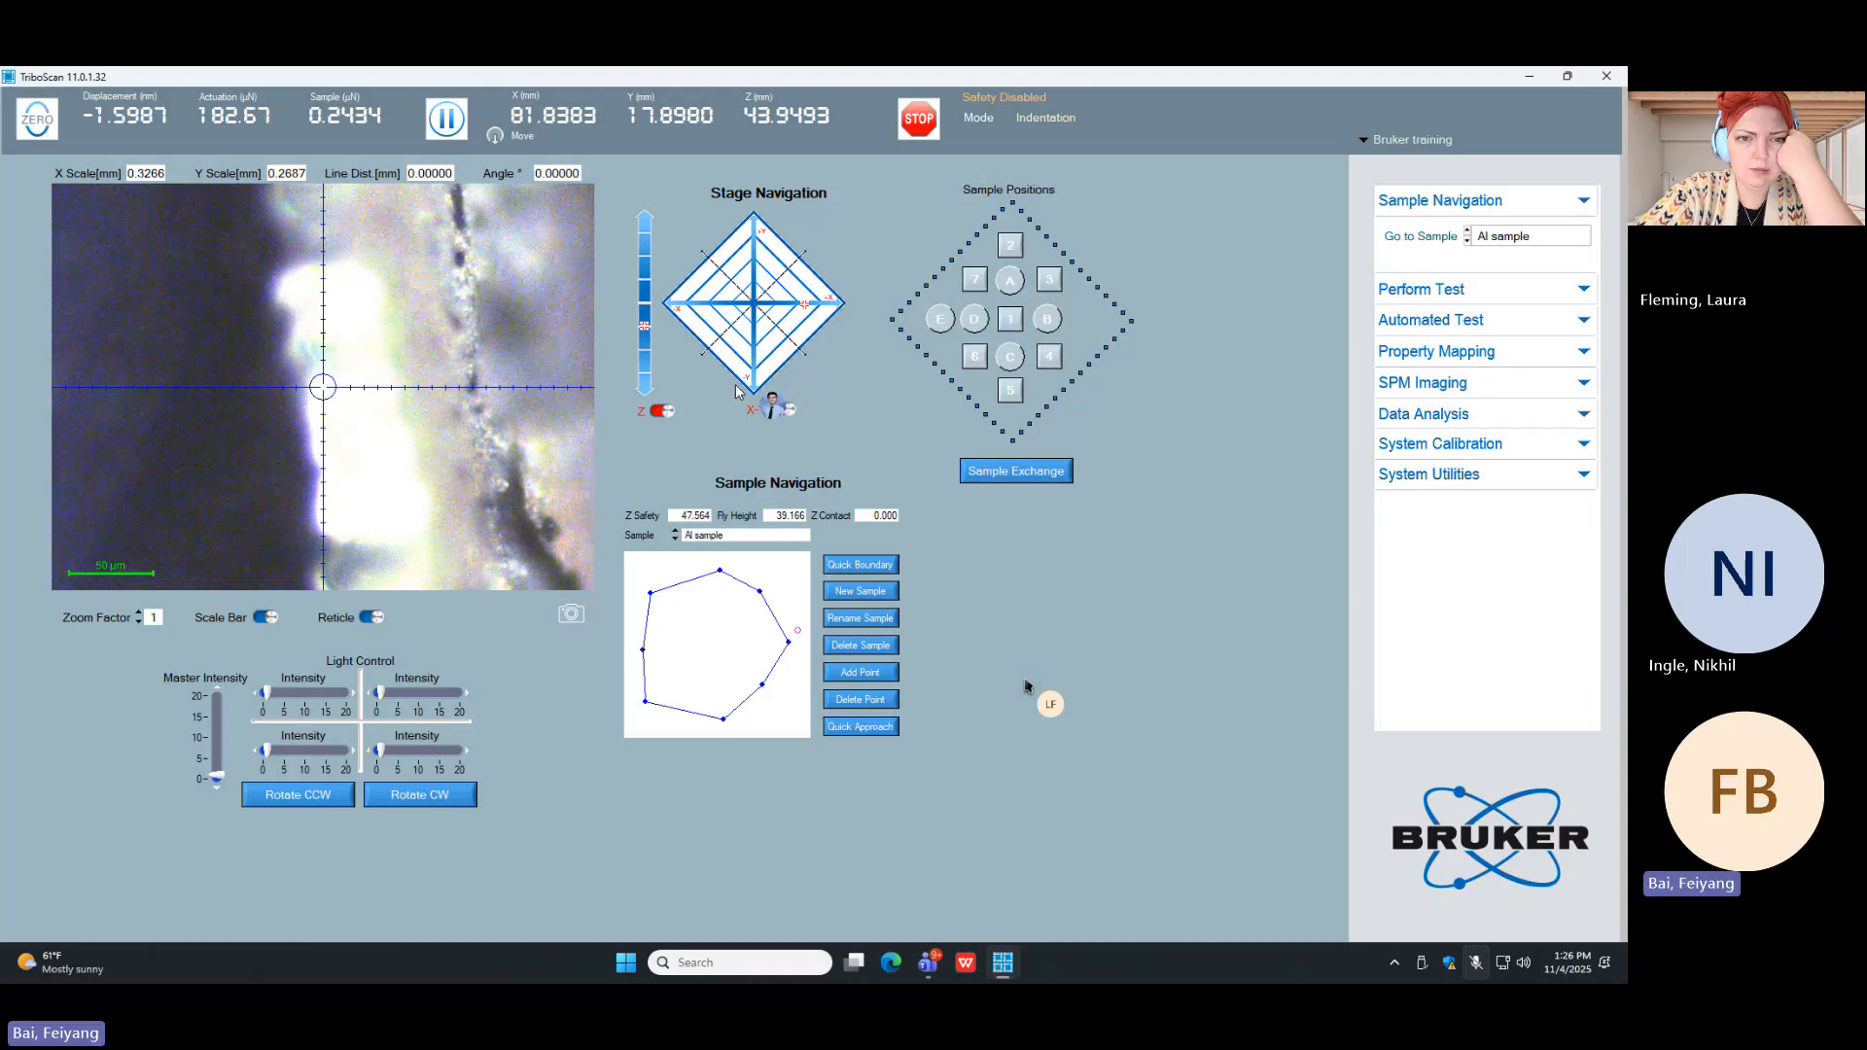
# Step: Switch sample navigation to Fused-Quartz and move the stage onto that sample at about X 52.74, Y -28.76 mm
pyautogui.click(739, 534)
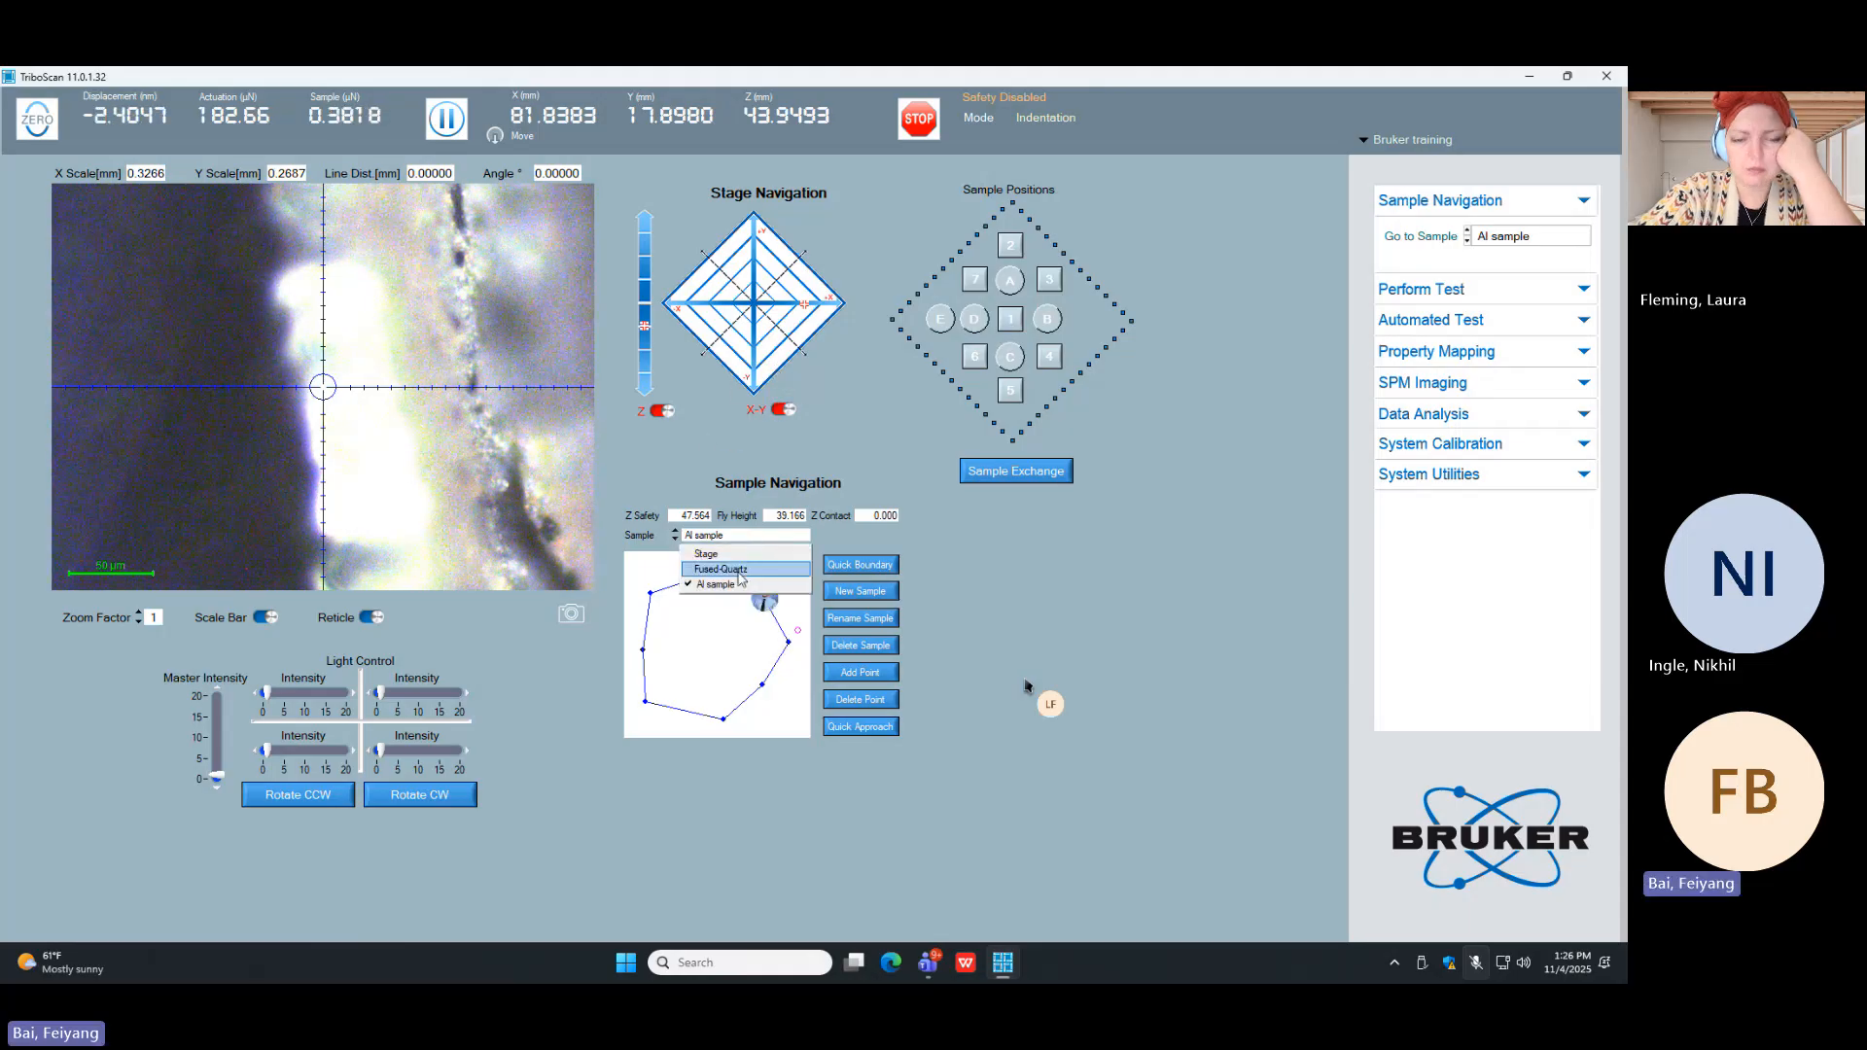
pyautogui.click(740, 569)
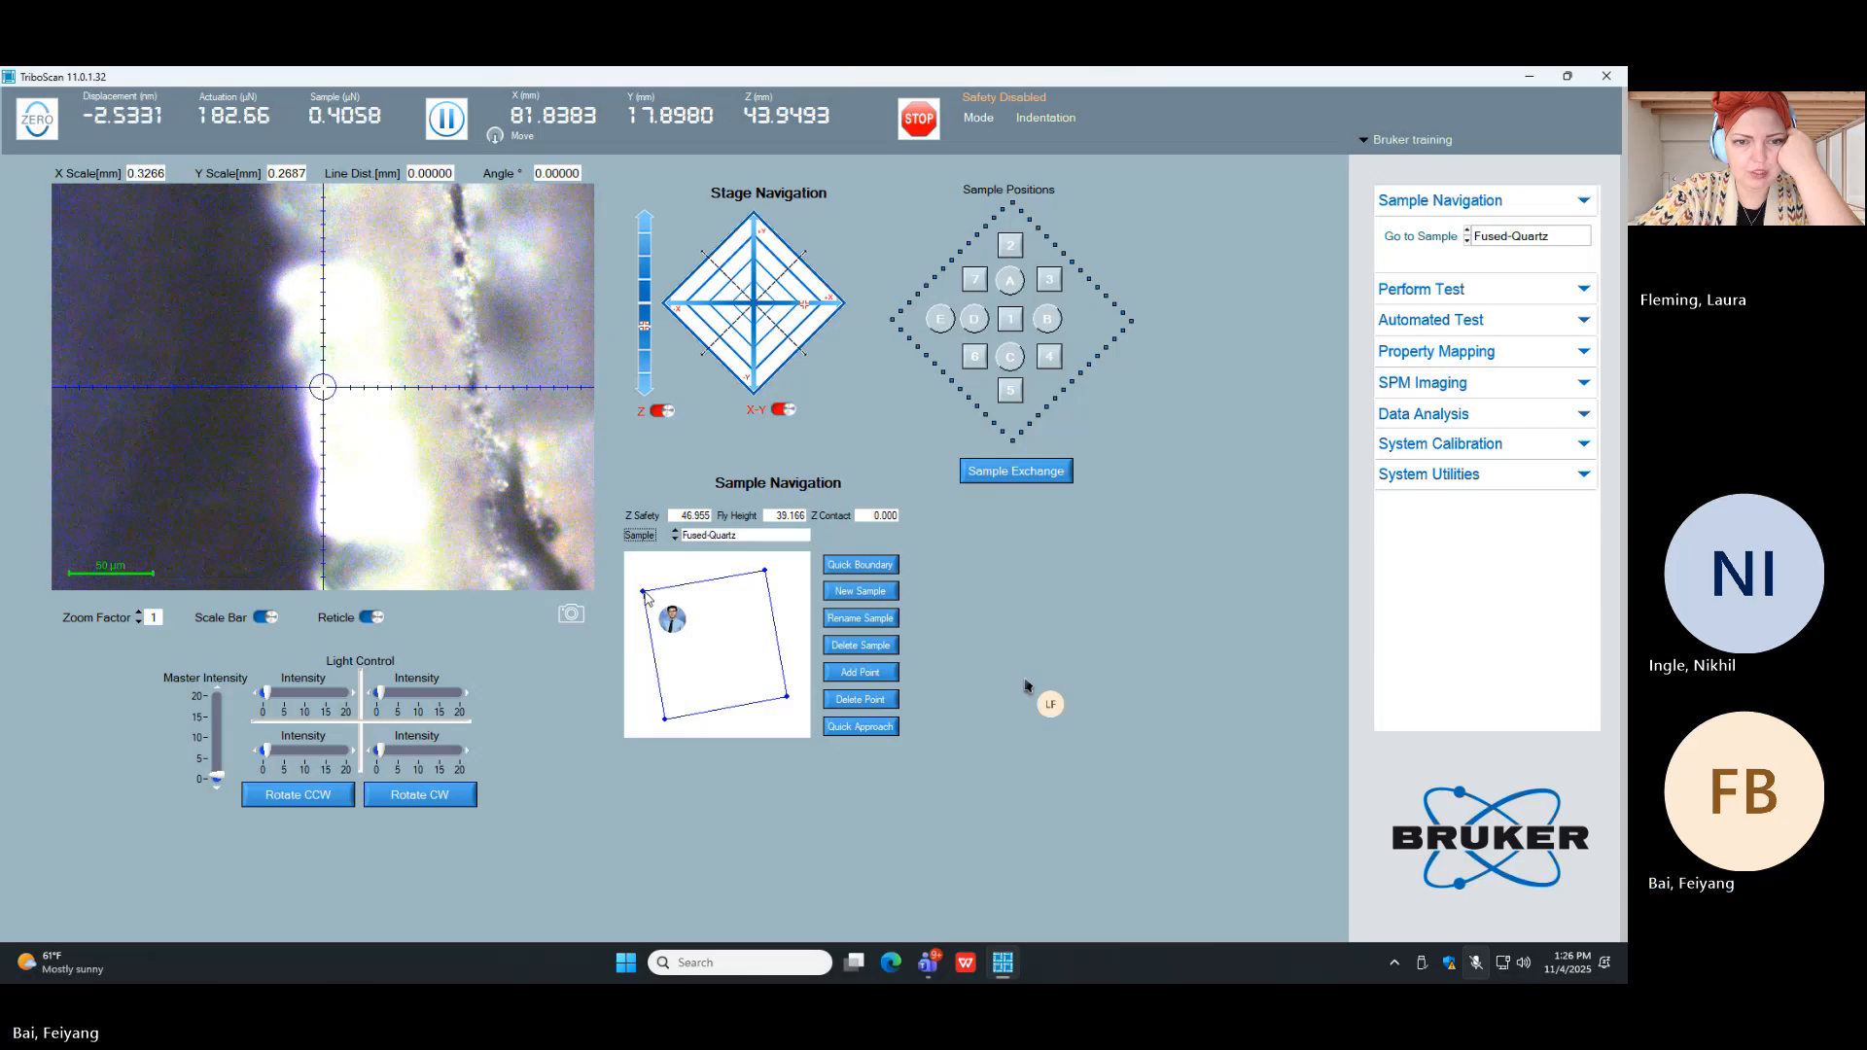
pyautogui.click(645, 592)
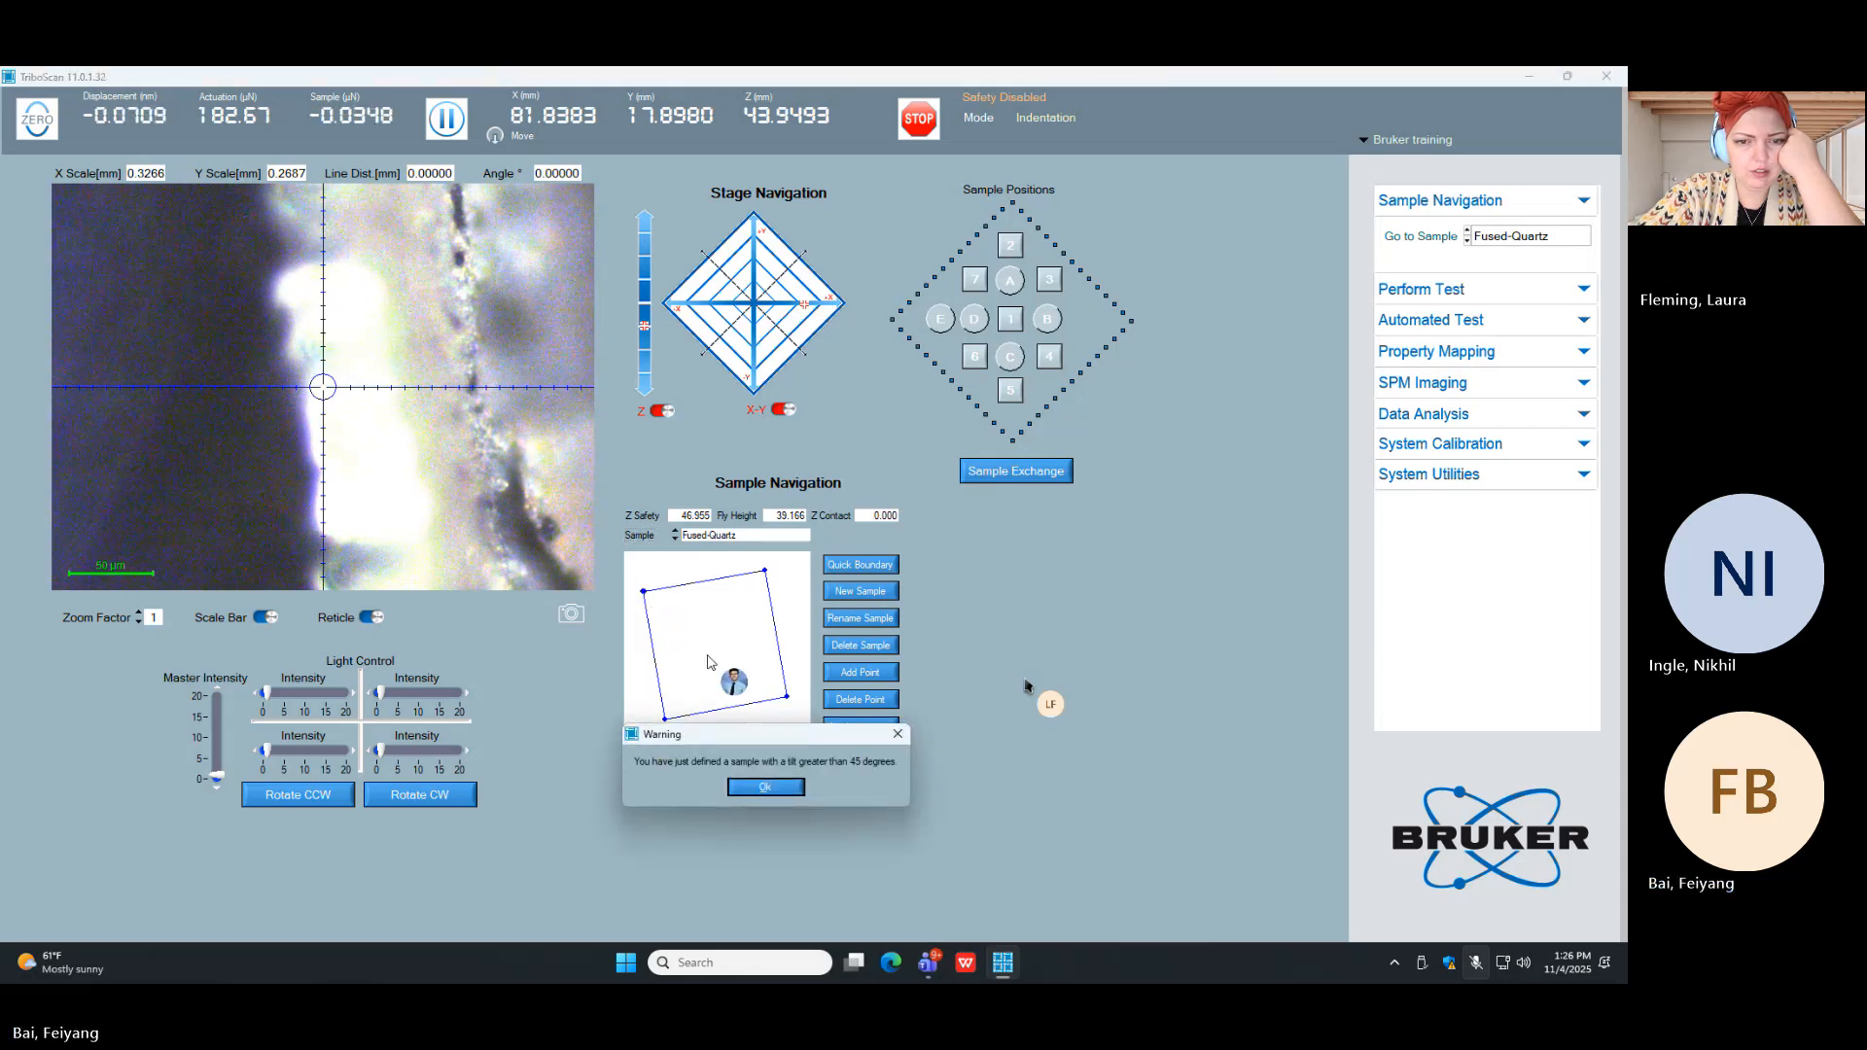
pyautogui.click(899, 735)
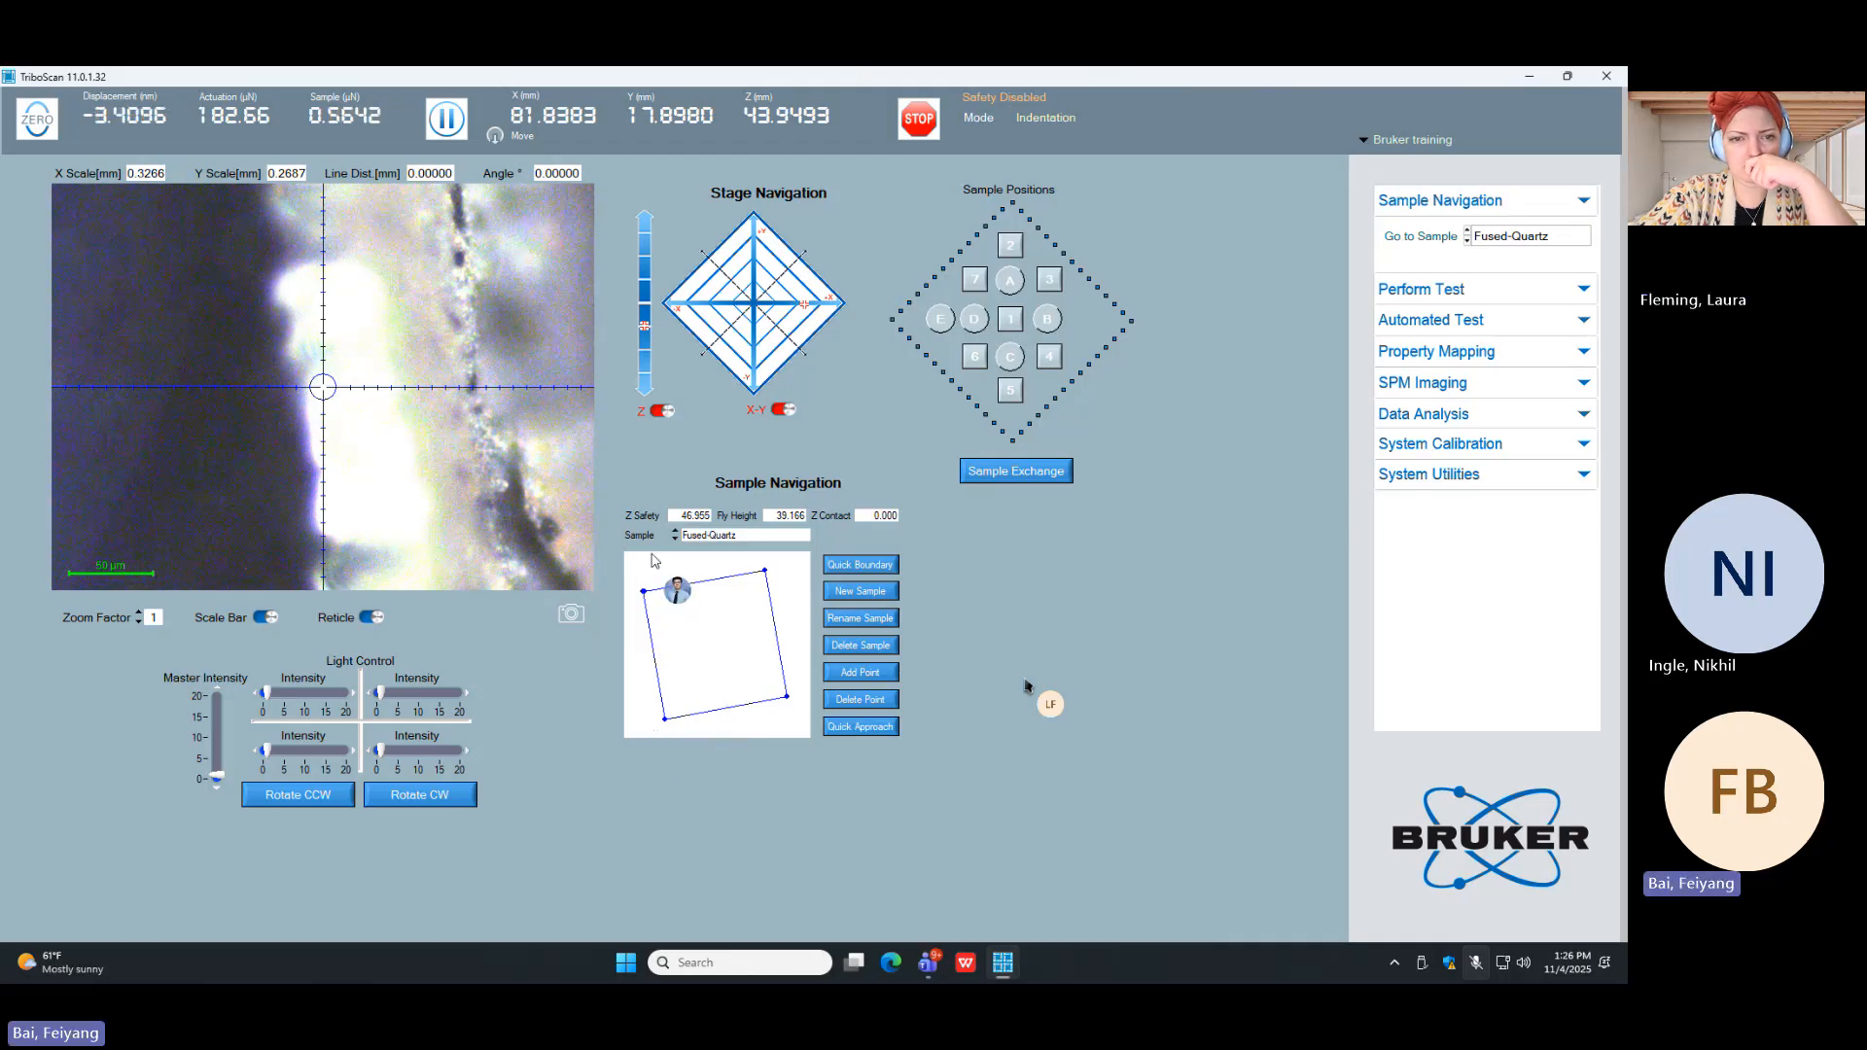
pyautogui.click(751, 379)
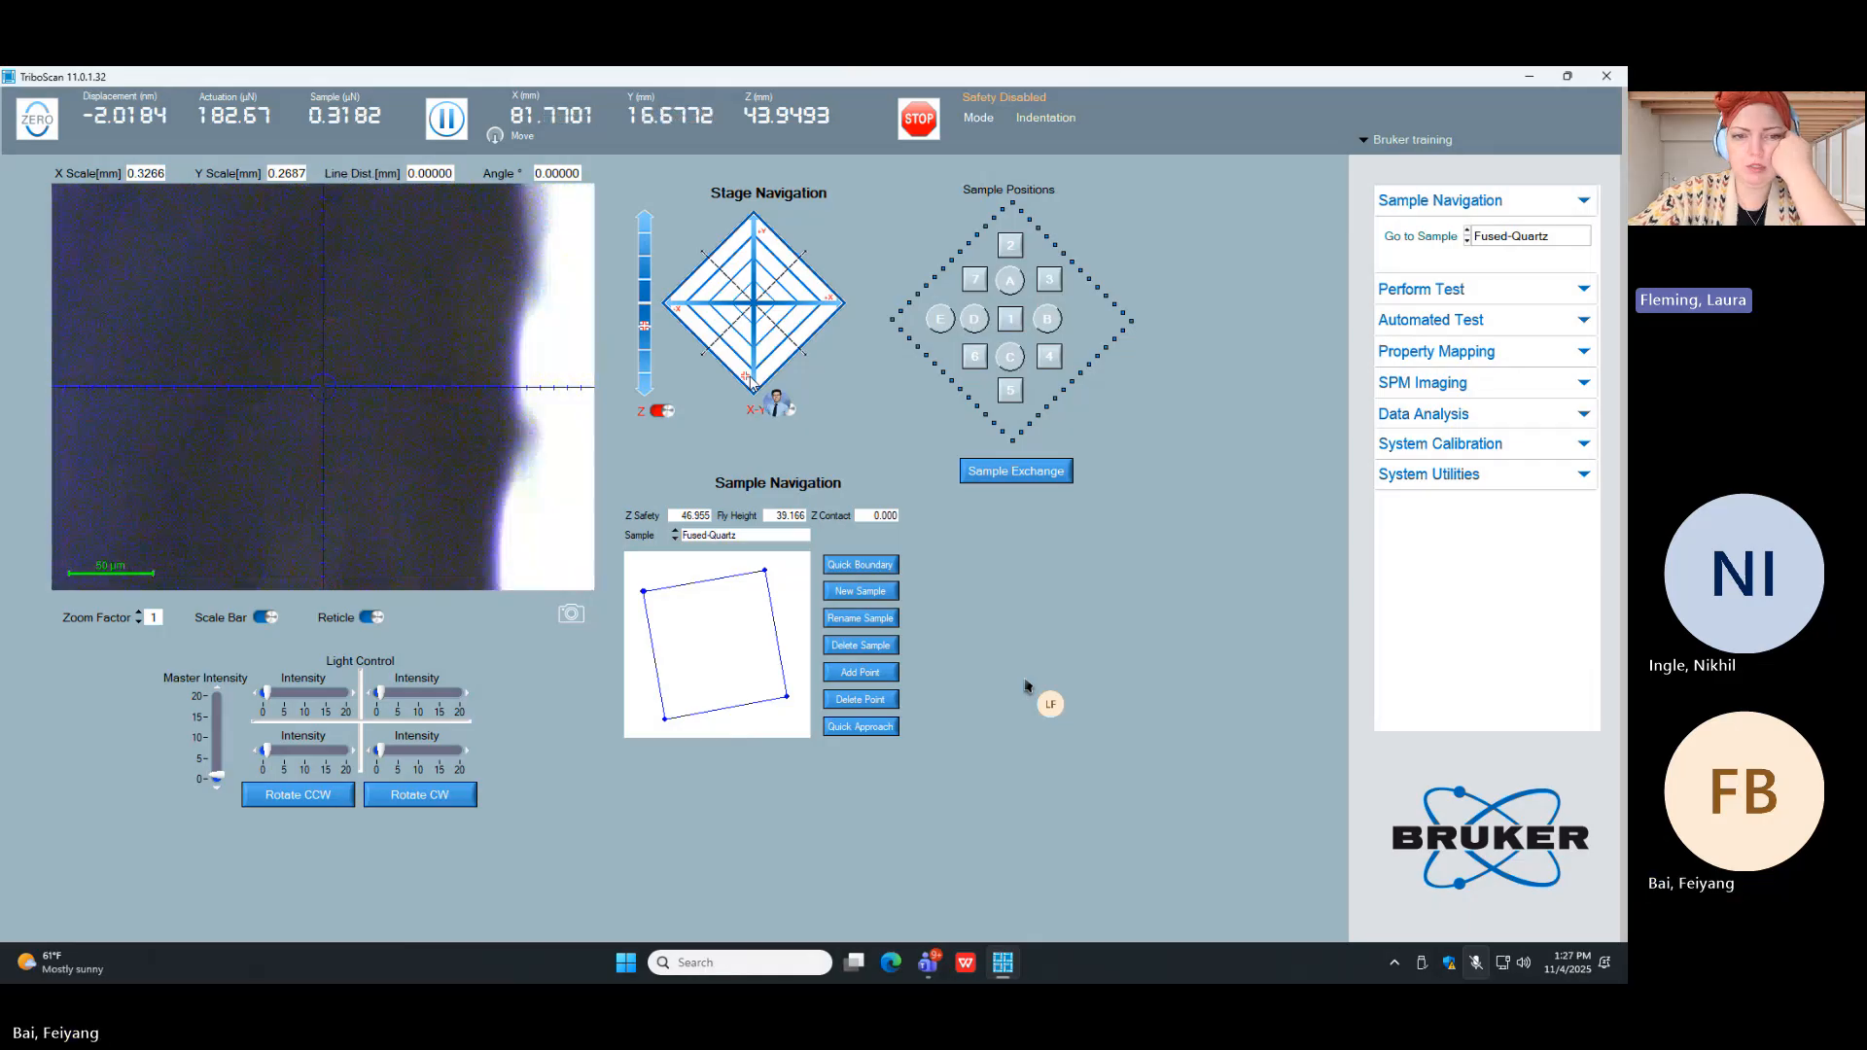
pyautogui.click(646, 593)
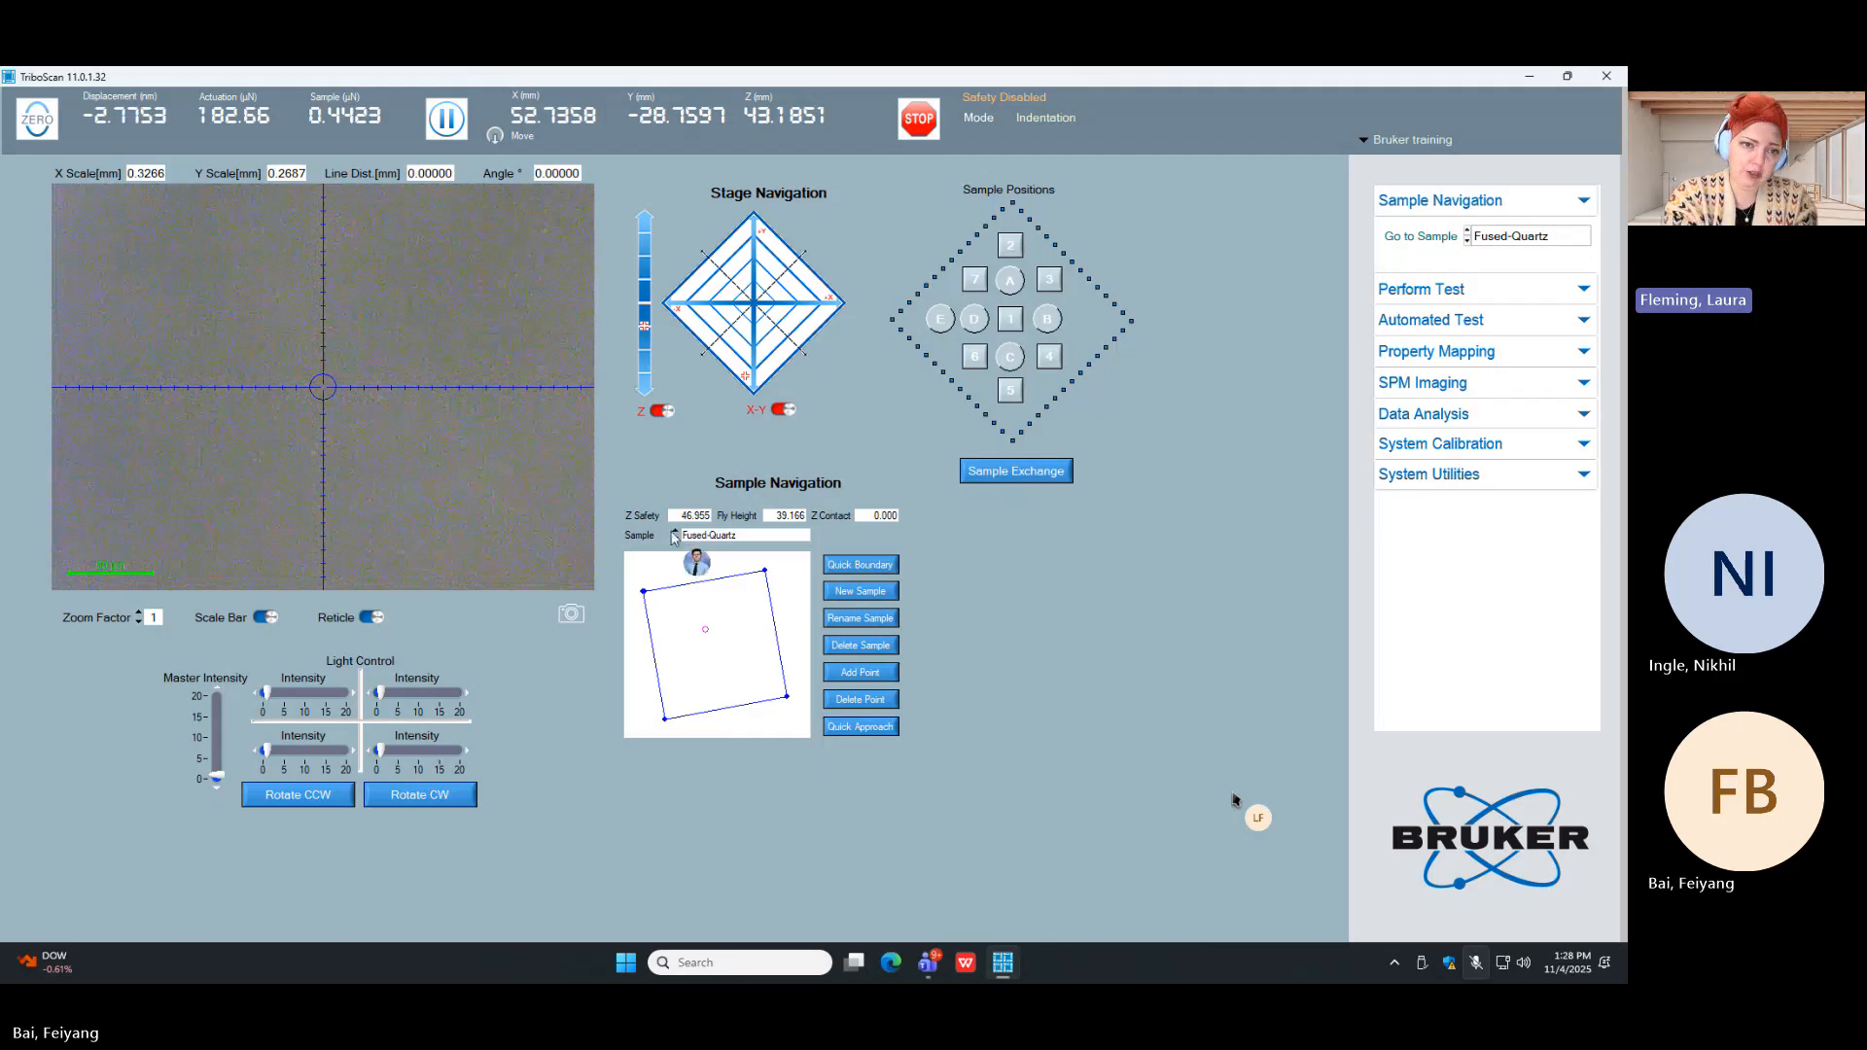
# Step: Move the stage to check the Fused-Quartz sample's upper-left corner at about X 48.93, Y -26.21 mm, declining the fly-height move
pyautogui.click(644, 596)
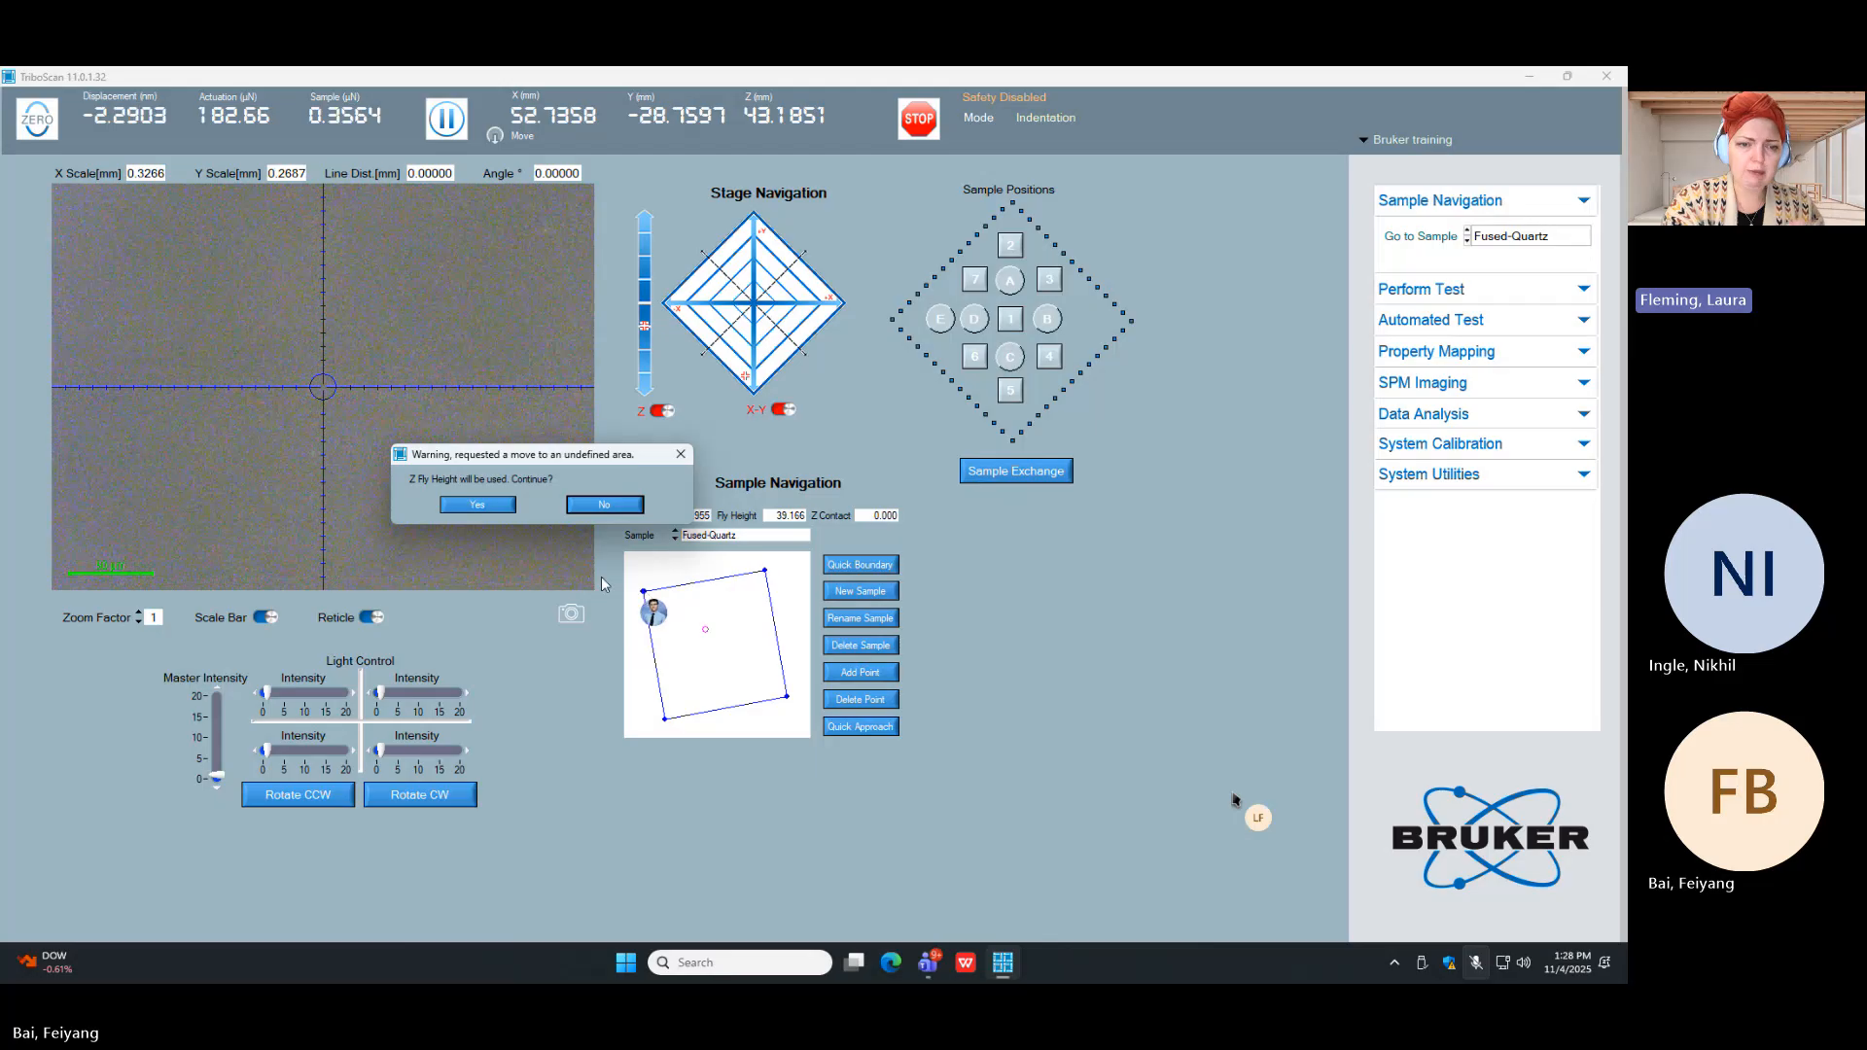
pyautogui.click(604, 504)
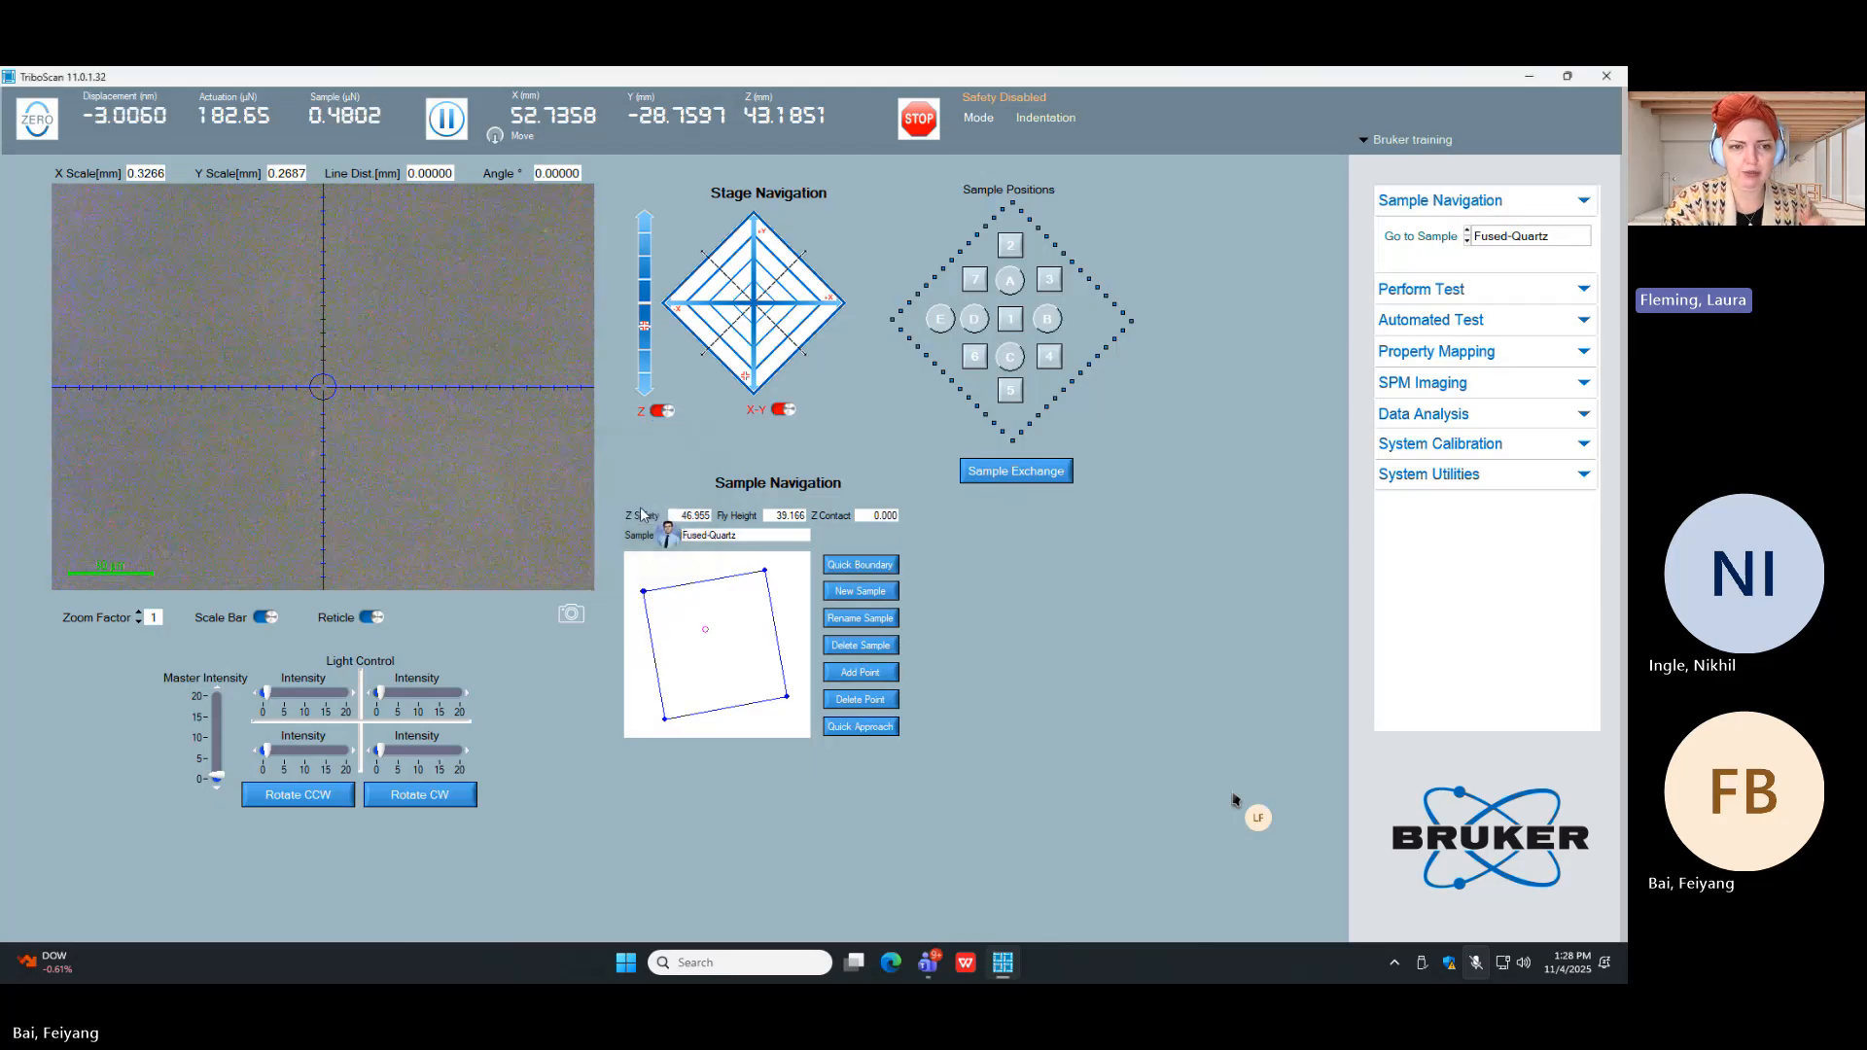
pyautogui.click(646, 597)
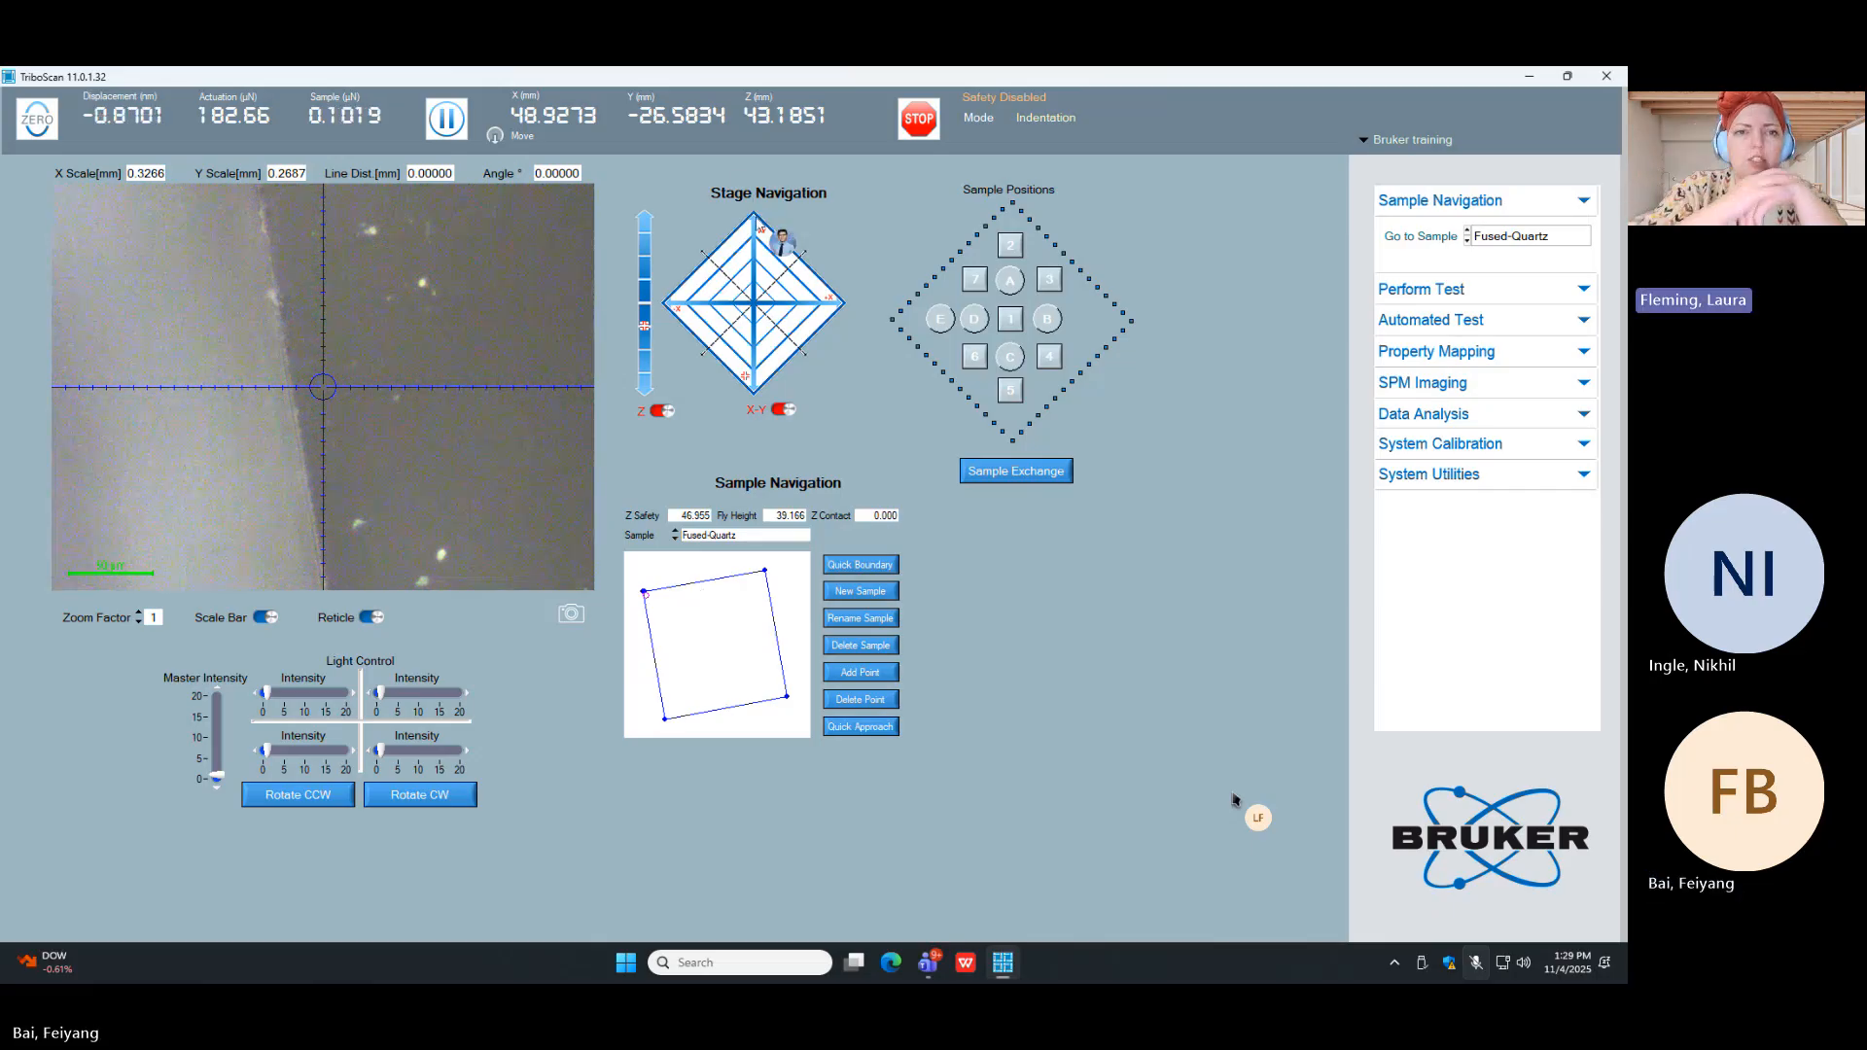
pyautogui.click(758, 244)
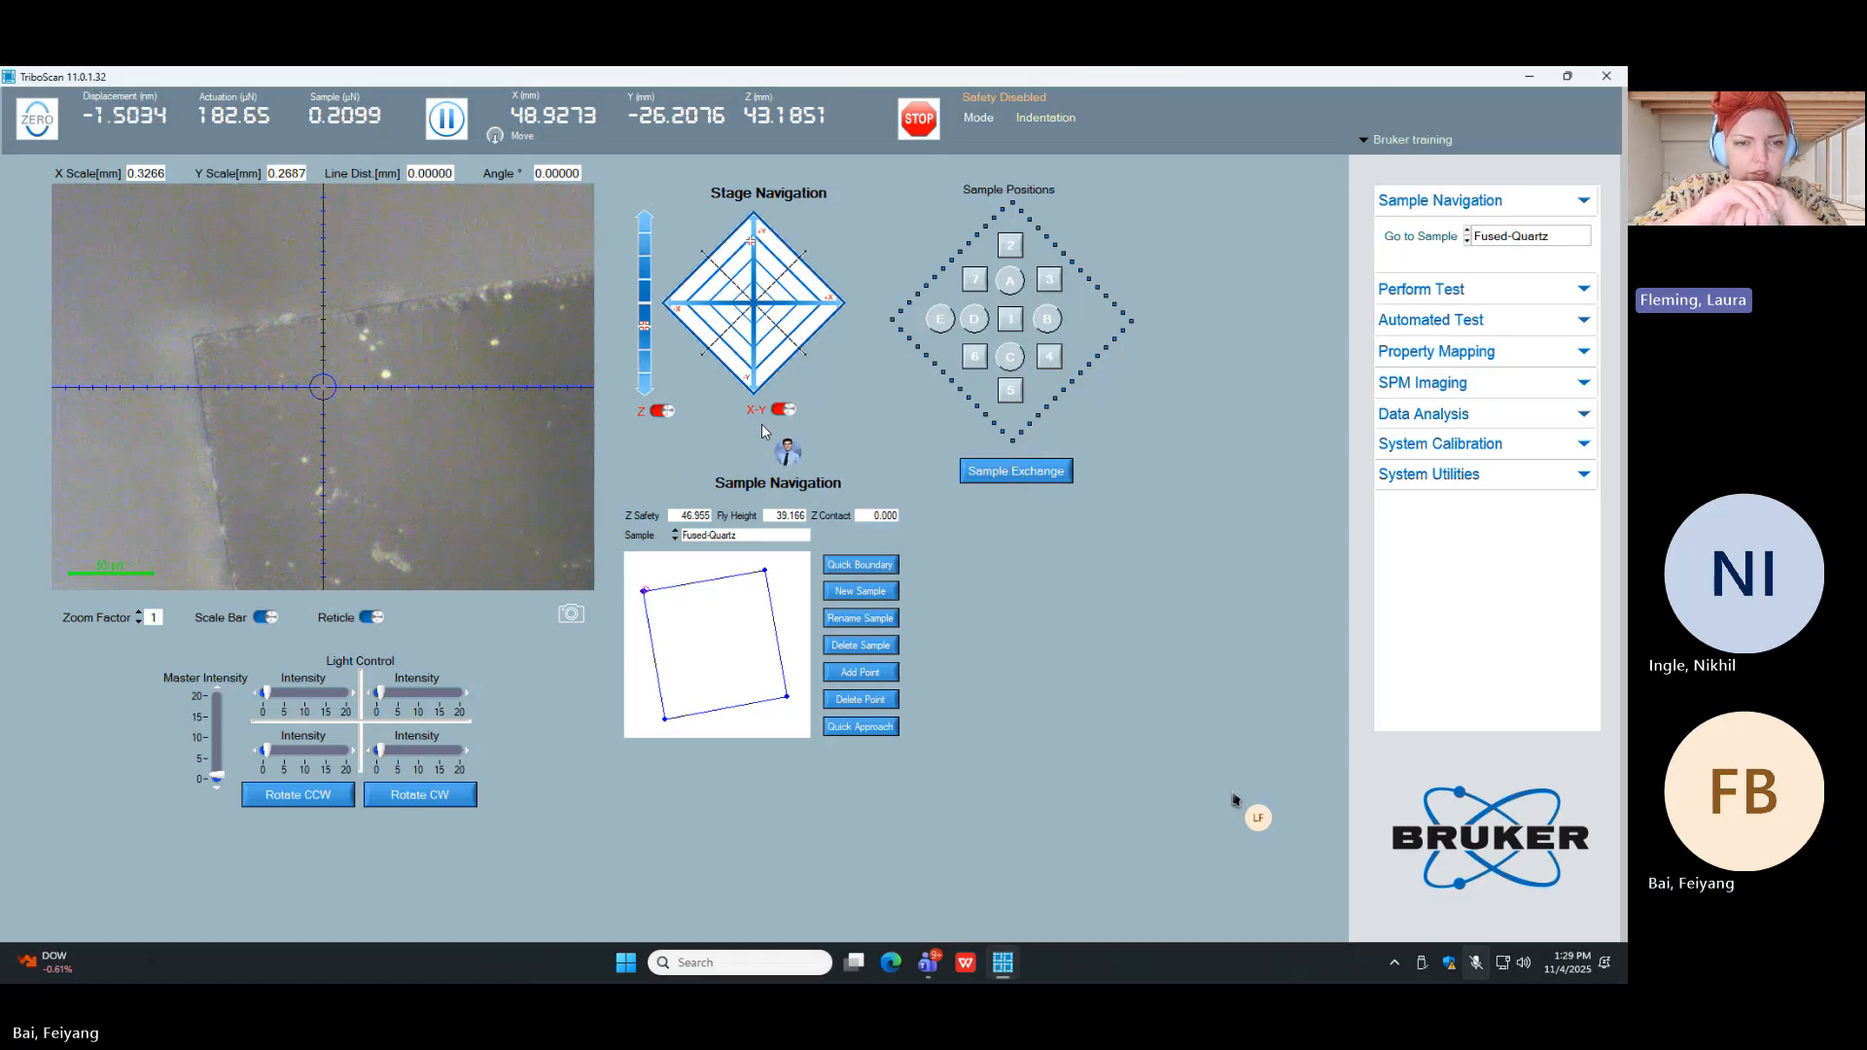
# Step: Move the stage to check the Fused-Quartz sample's upper-right corner at about X 56.76, Y -24.79 mm
pyautogui.click(831, 304)
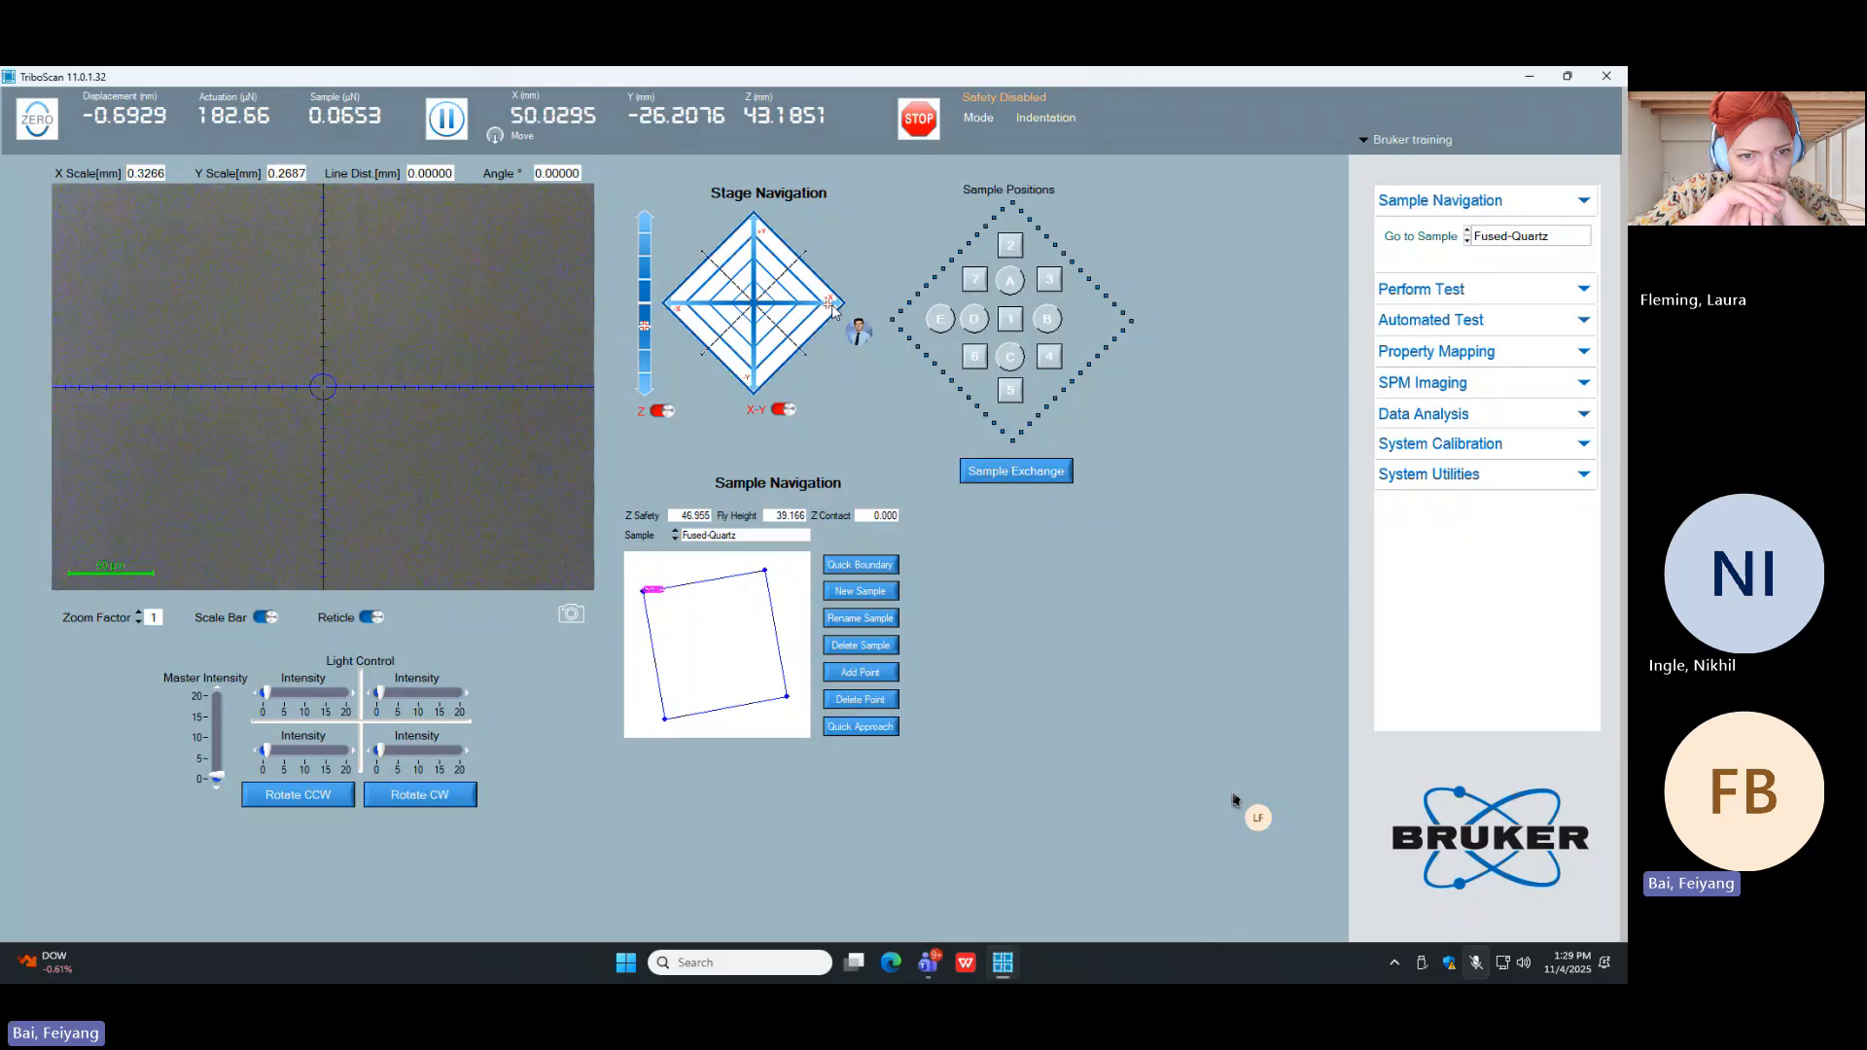
pyautogui.click(831, 304)
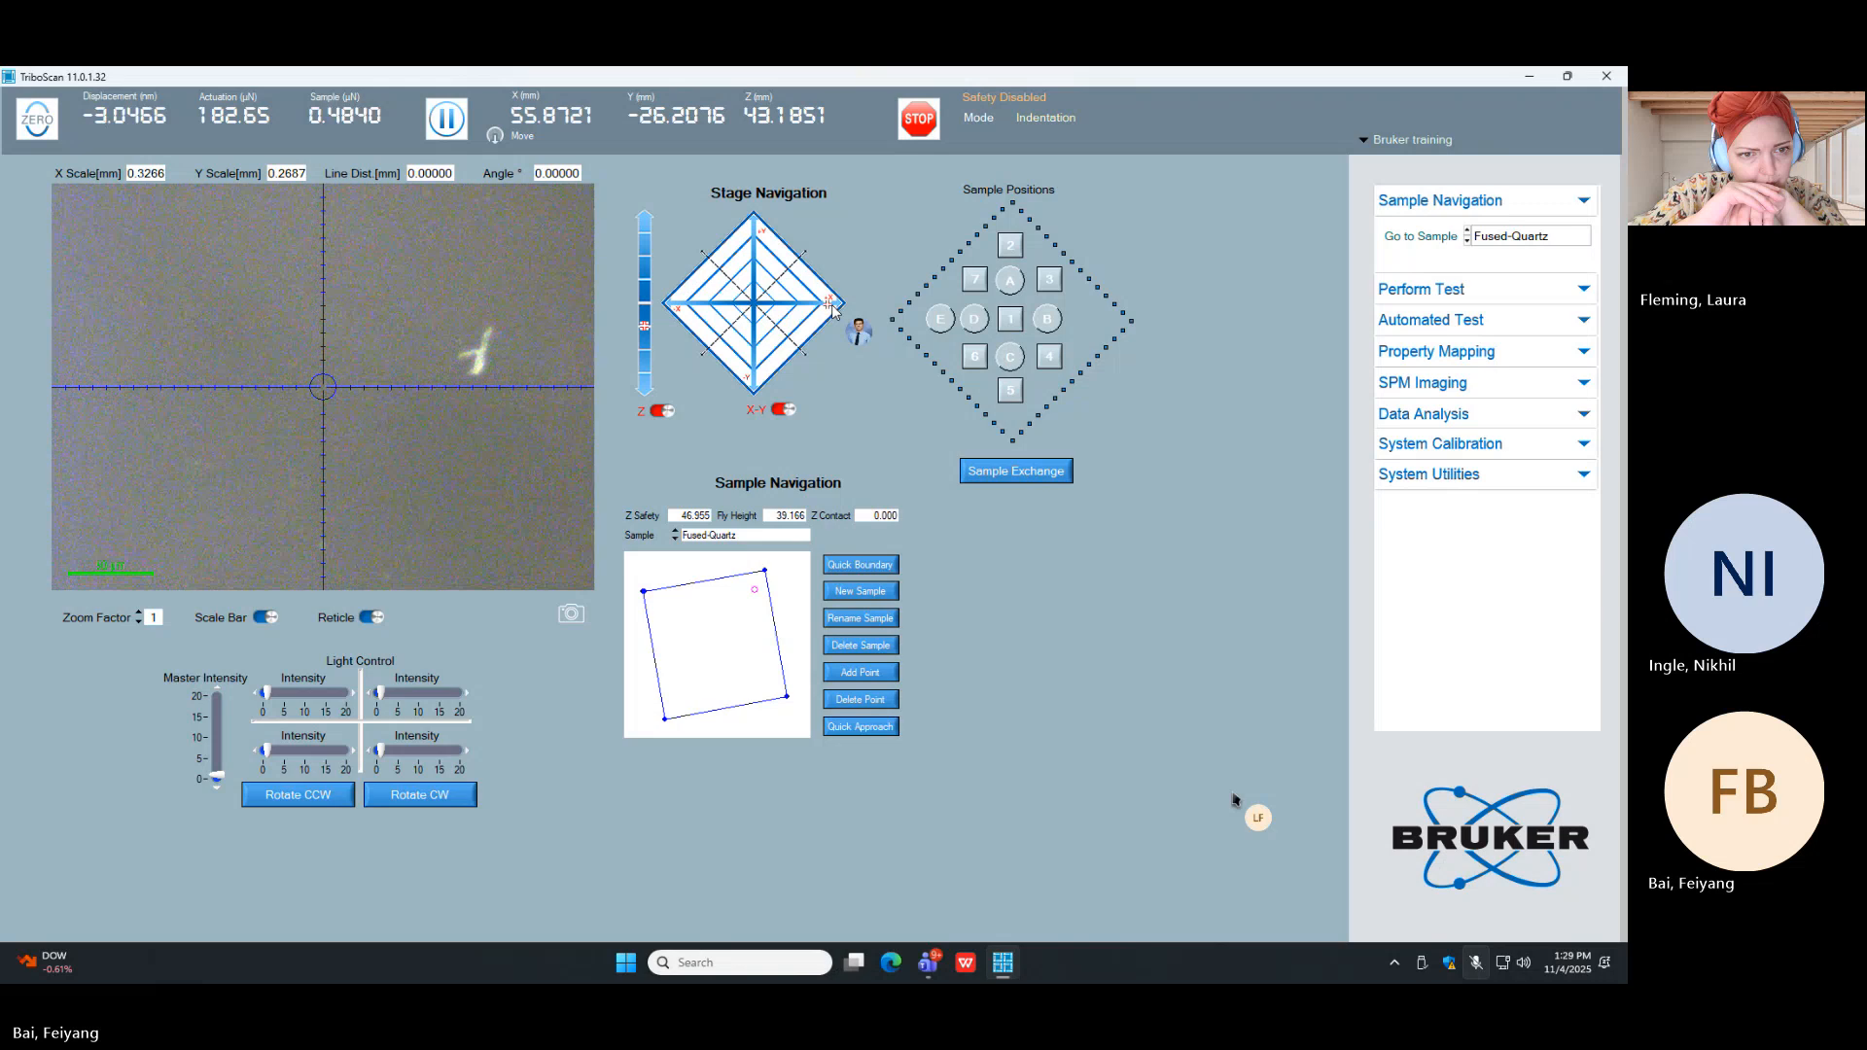
pyautogui.click(831, 309)
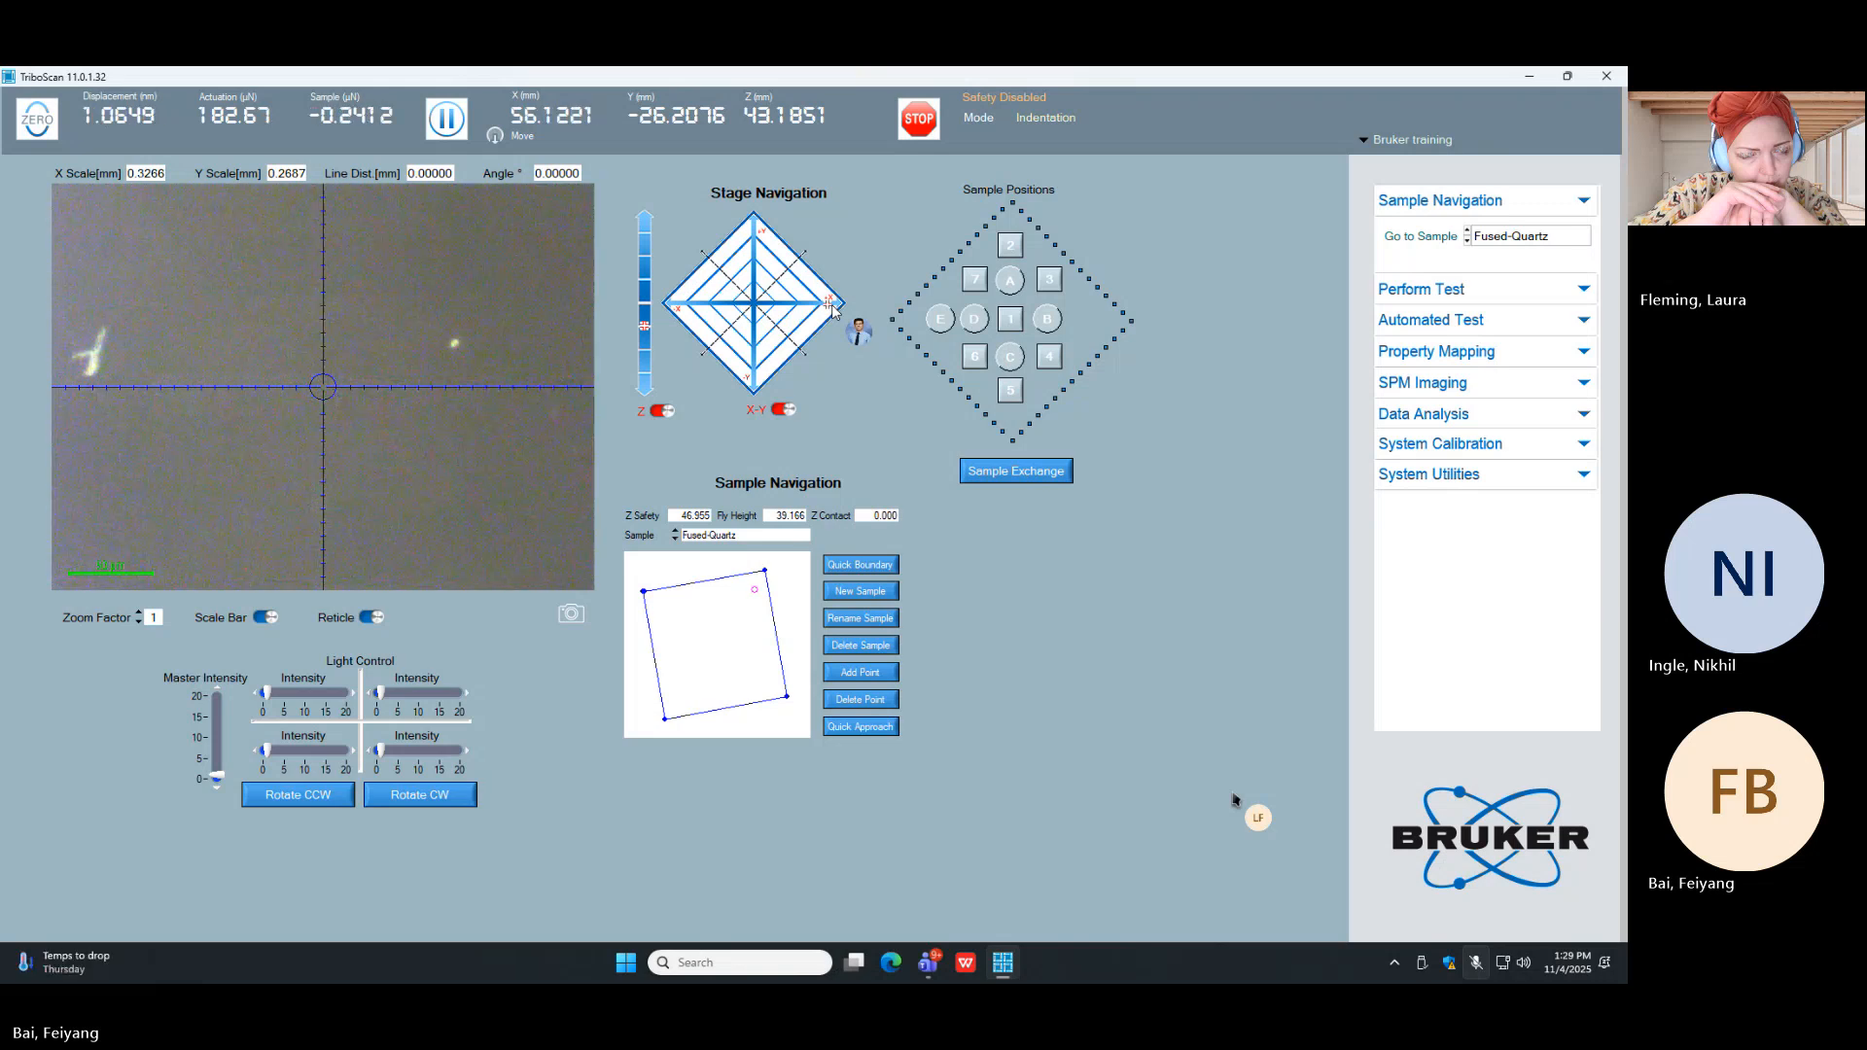
pyautogui.click(753, 225)
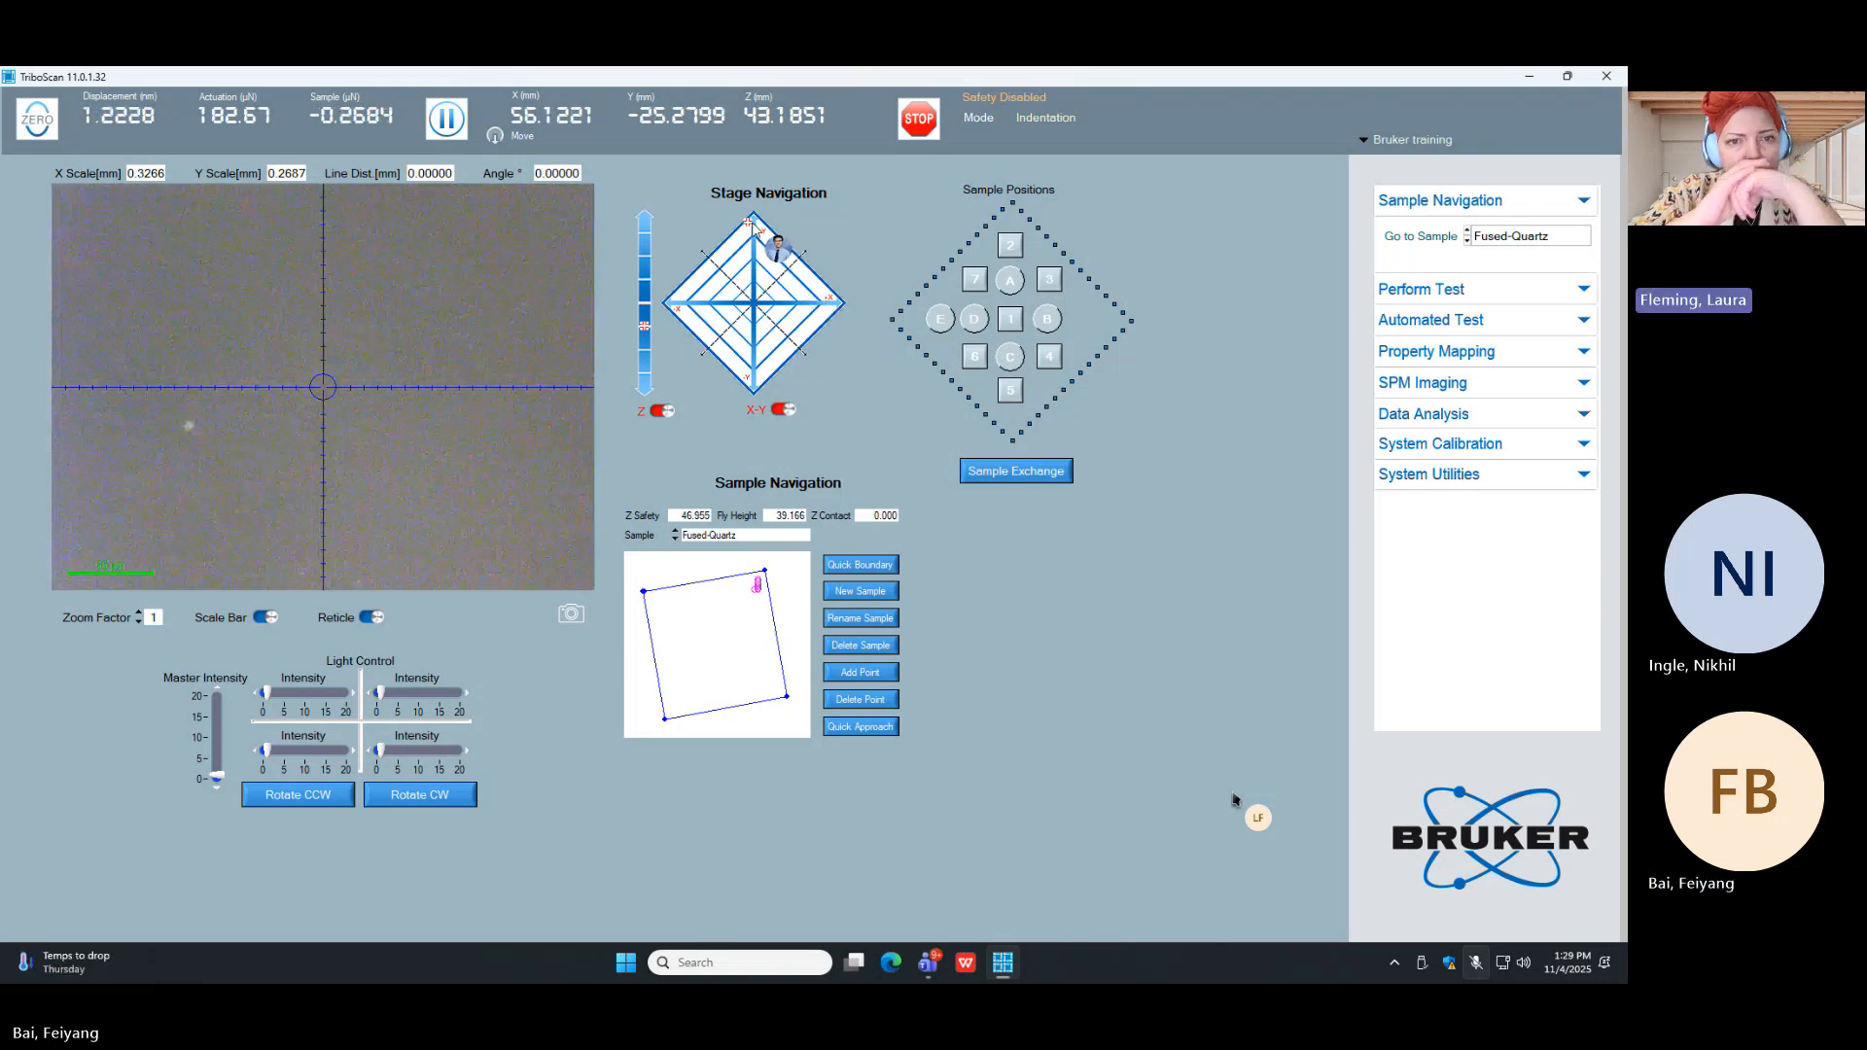
pyautogui.click(807, 300)
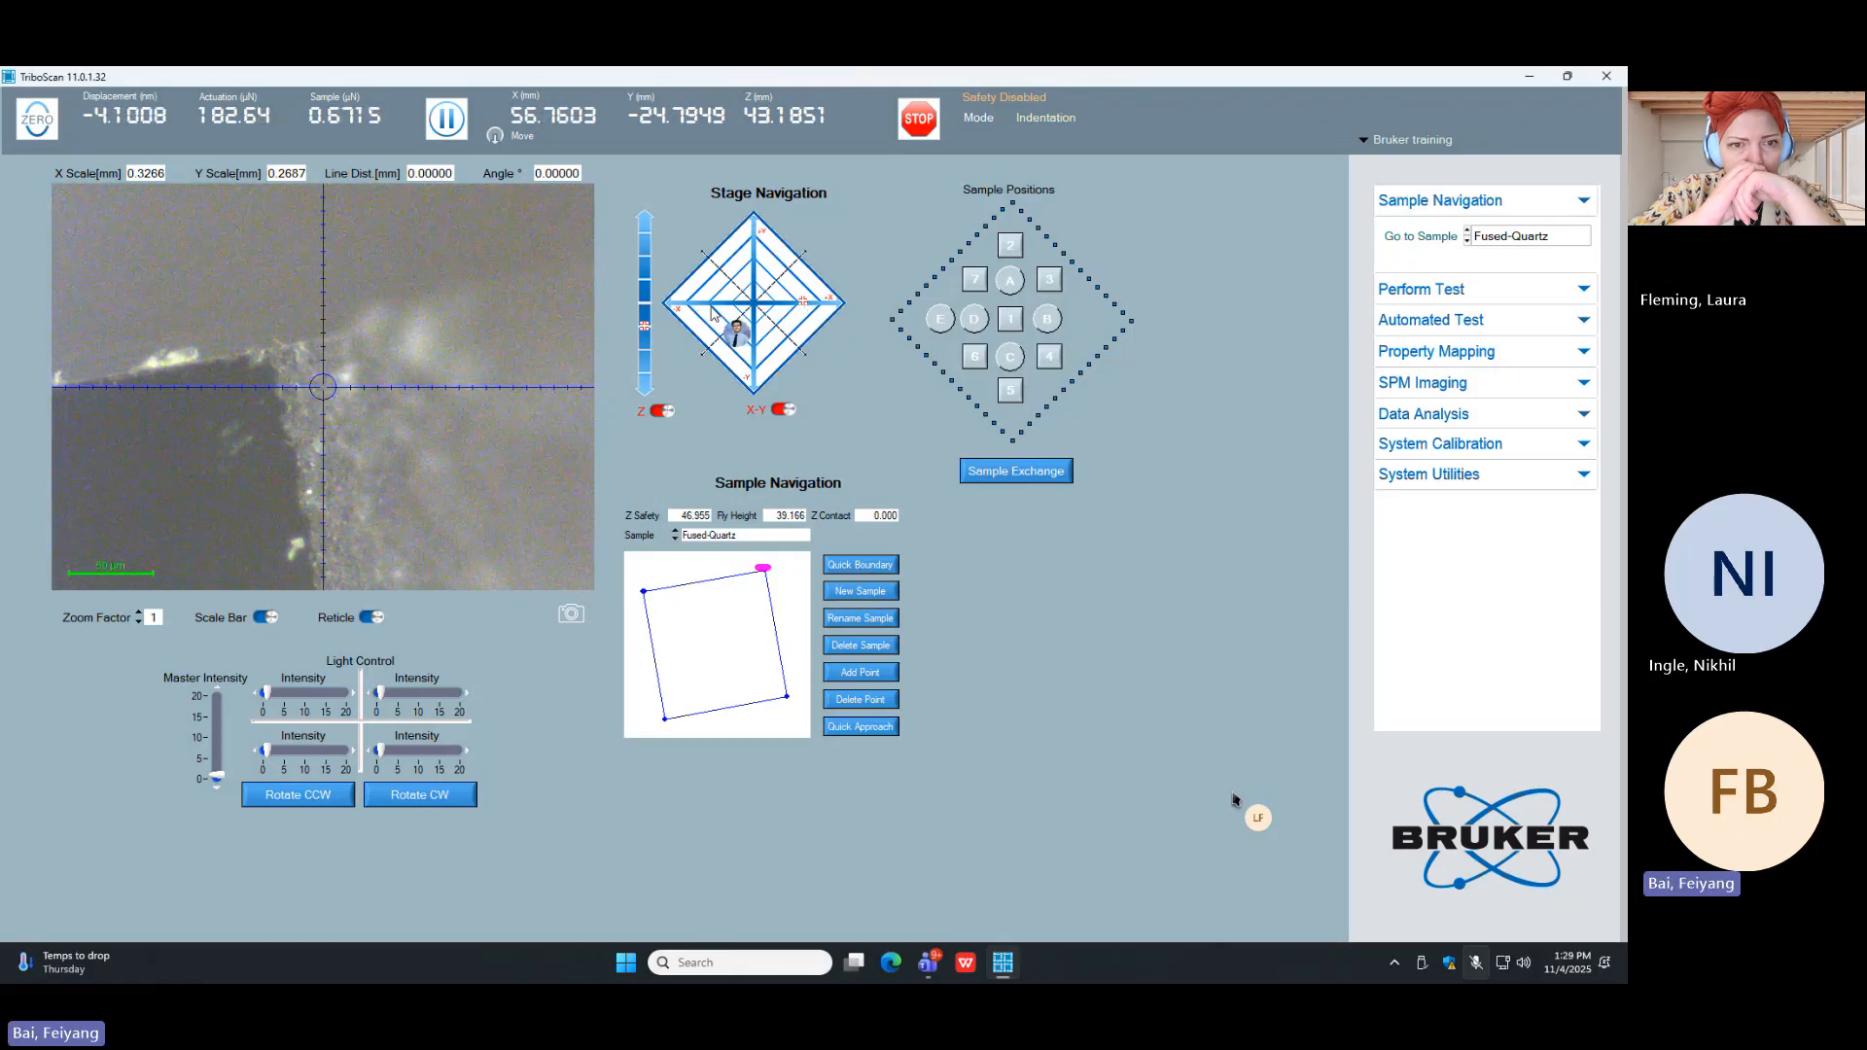
# Step: Move the stage to check the Fused-Quartz sample's lower-right corner at about X 58.03, Y -32.96 mm
pyautogui.click(757, 393)
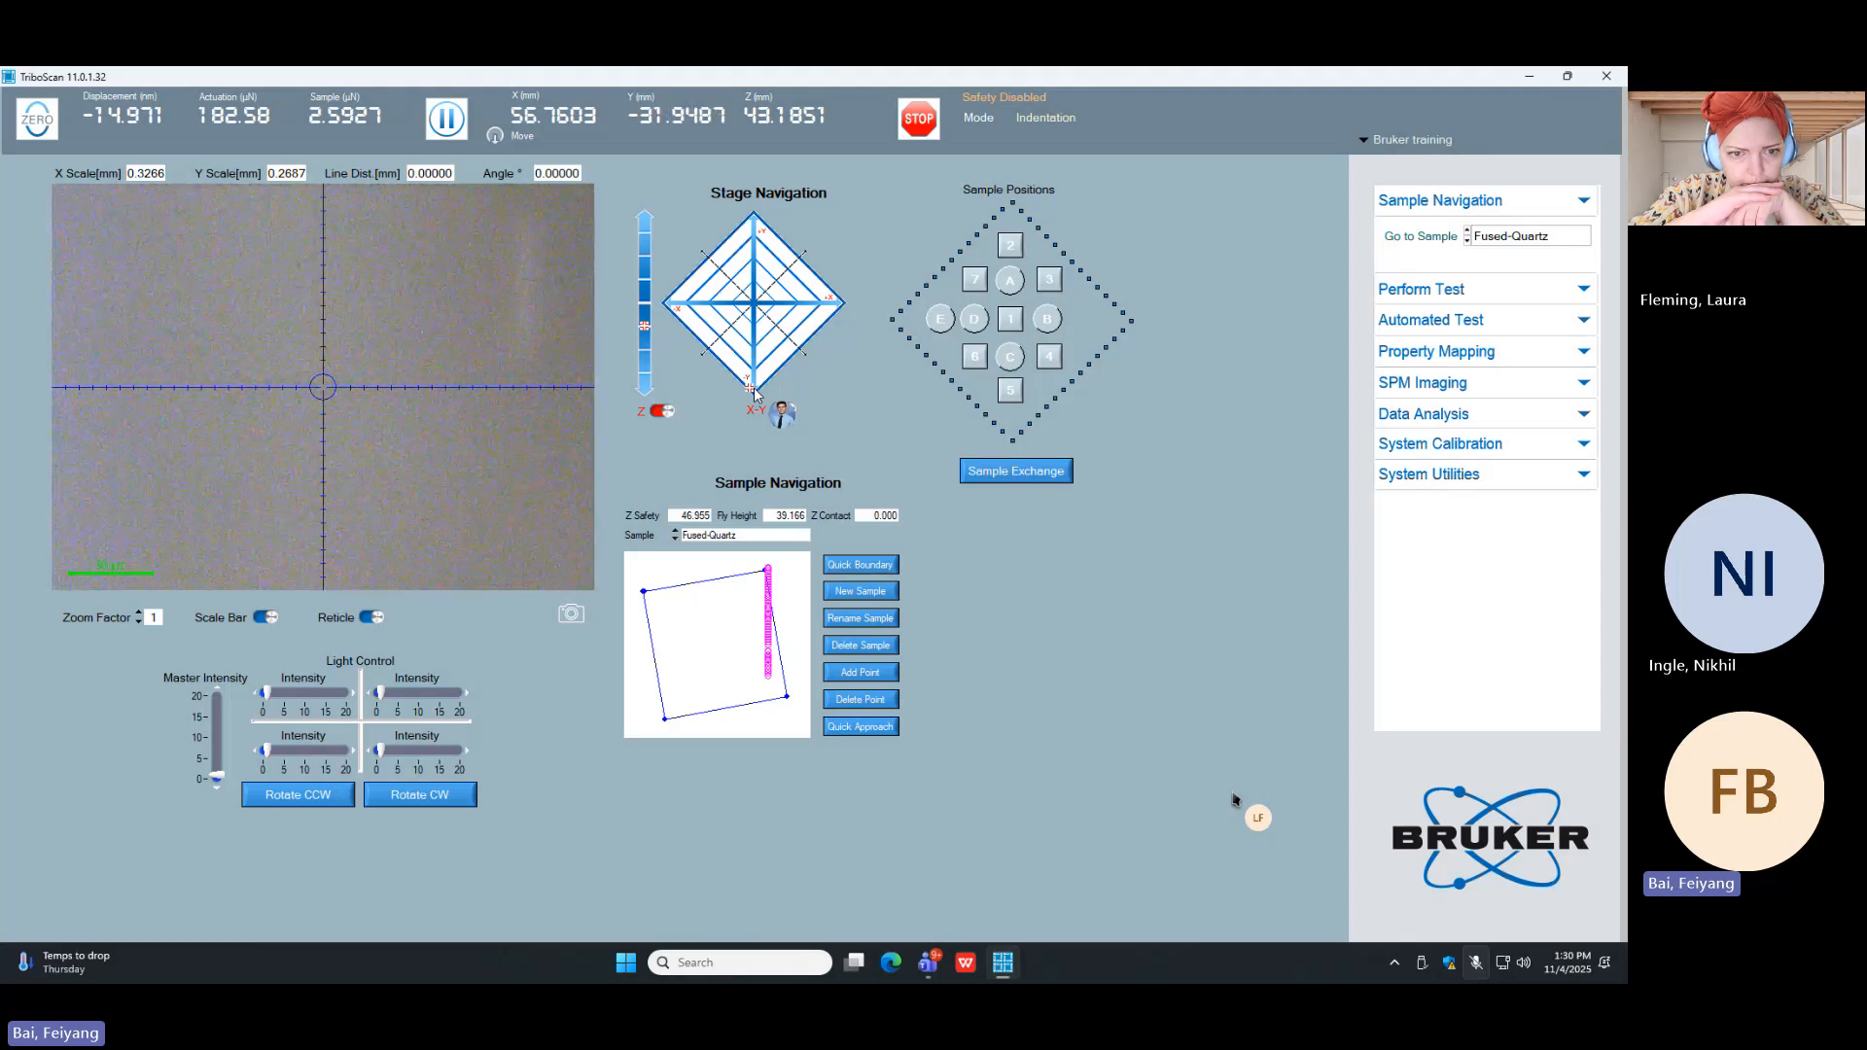
pyautogui.click(799, 342)
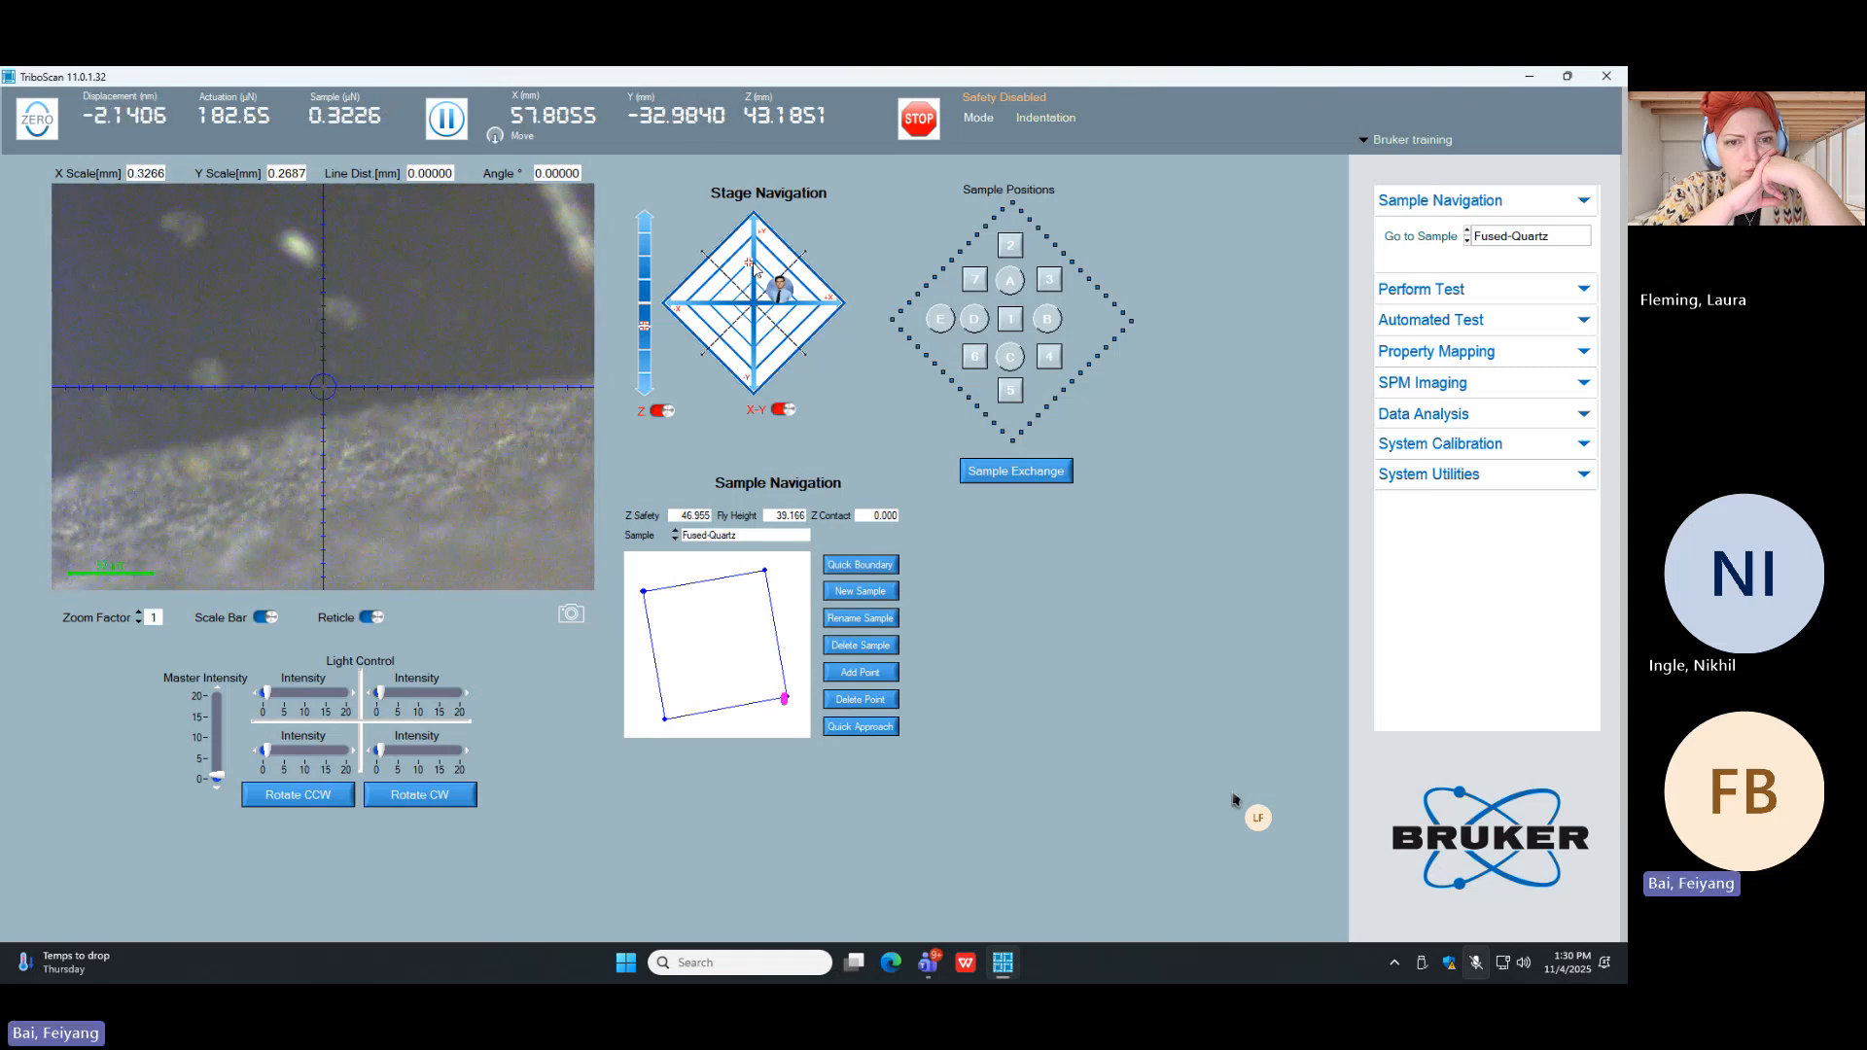
pyautogui.click(810, 305)
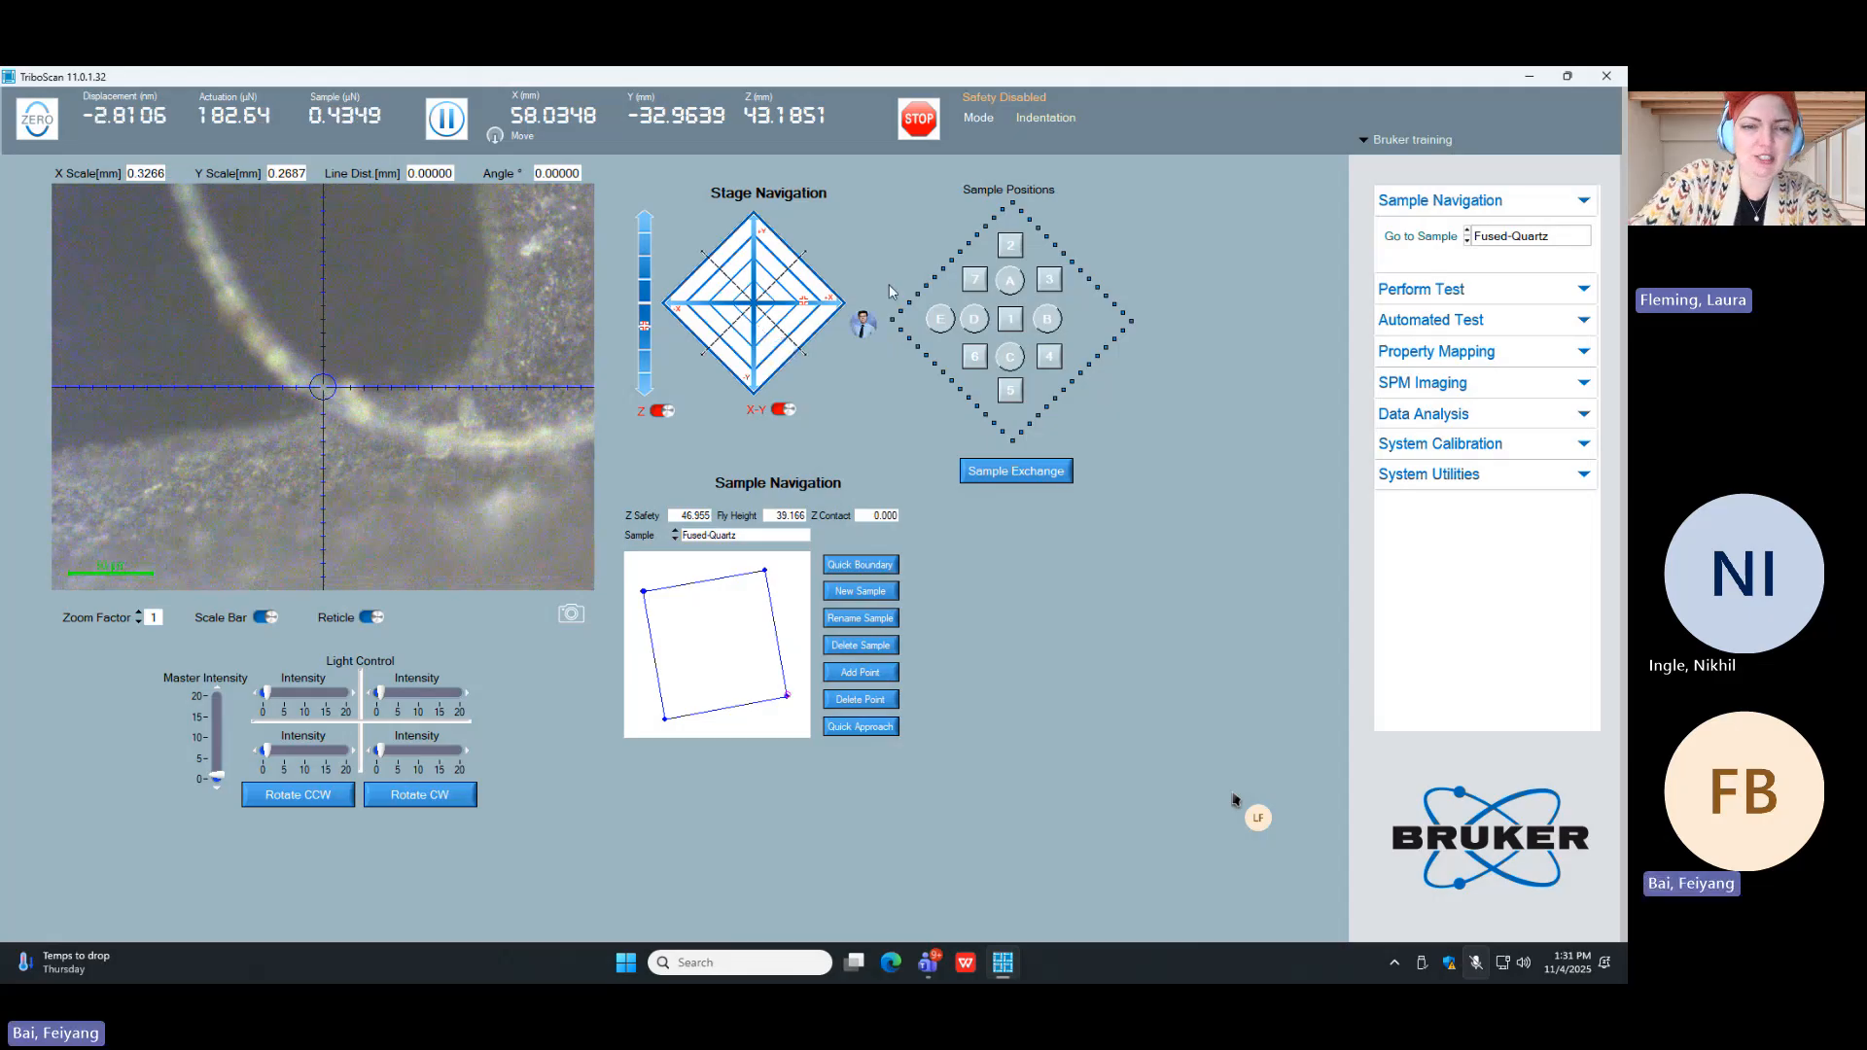
# Step: Open the Tip to Optic calibration in the system calibration section
pyautogui.click(1511, 451)
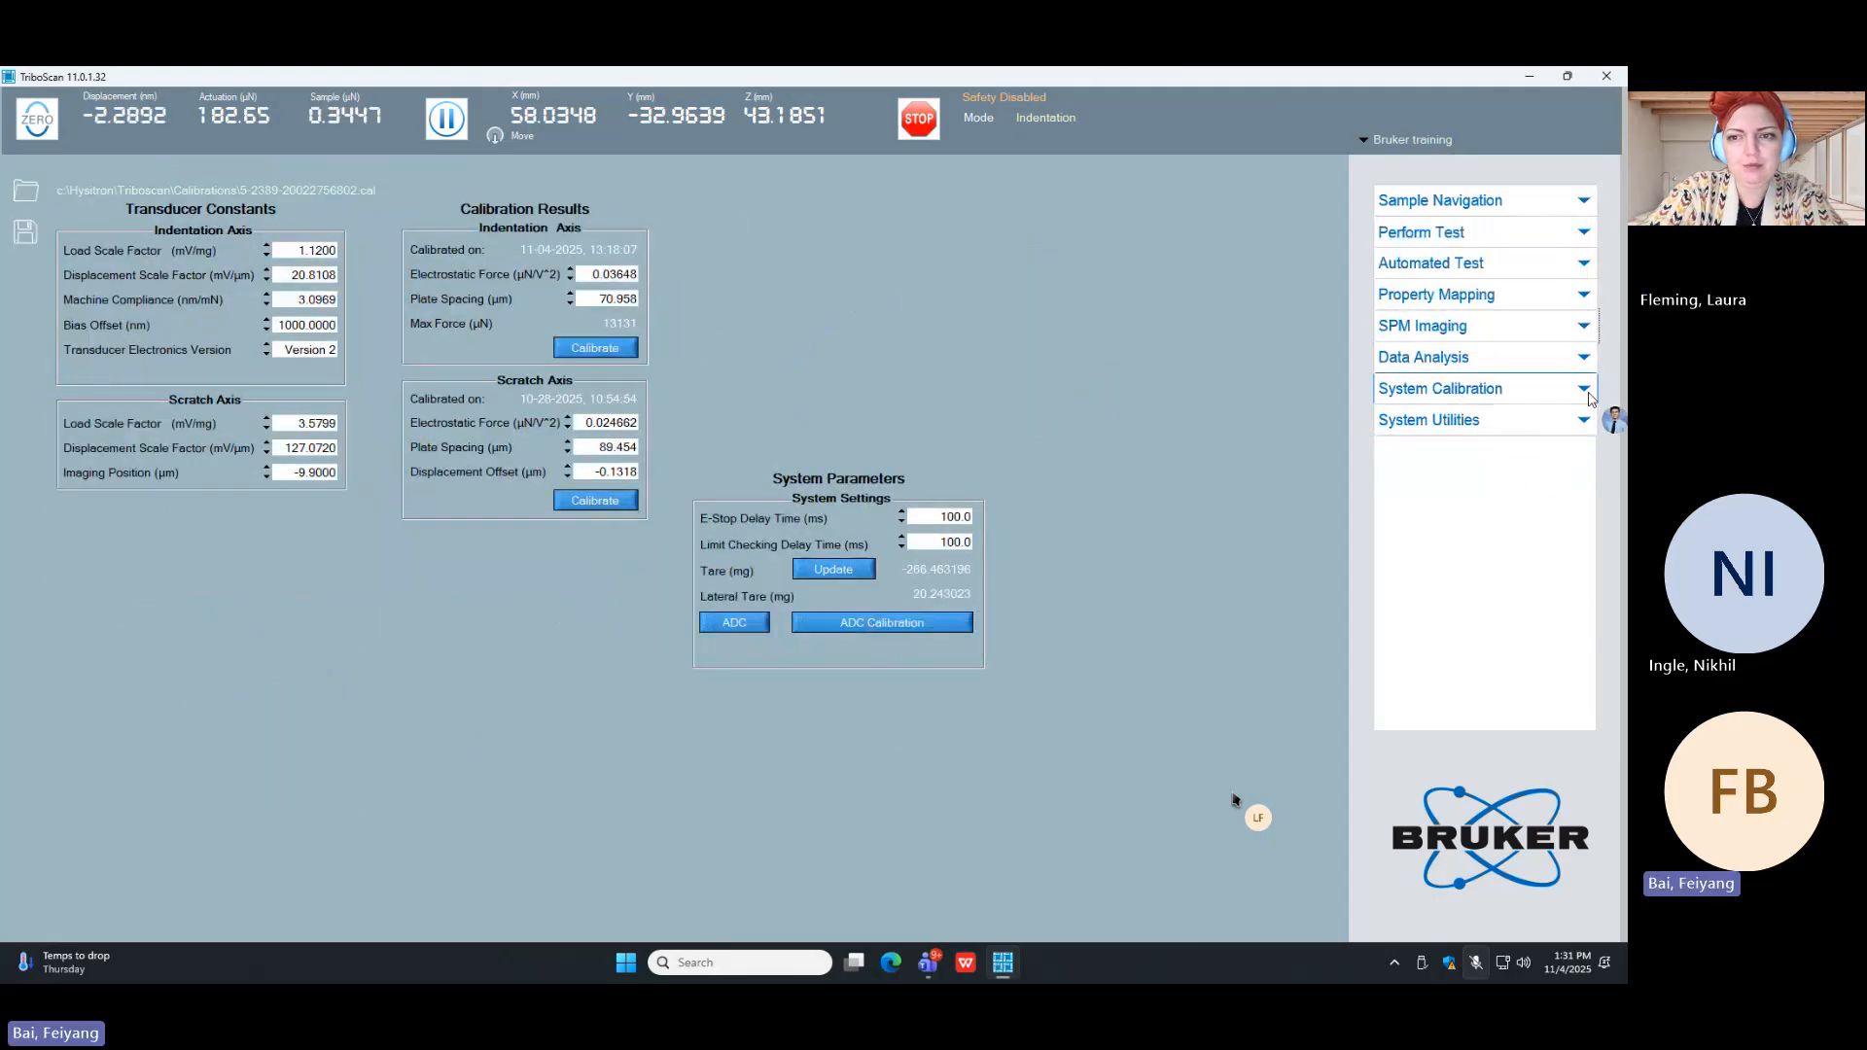
pyautogui.click(1539, 400)
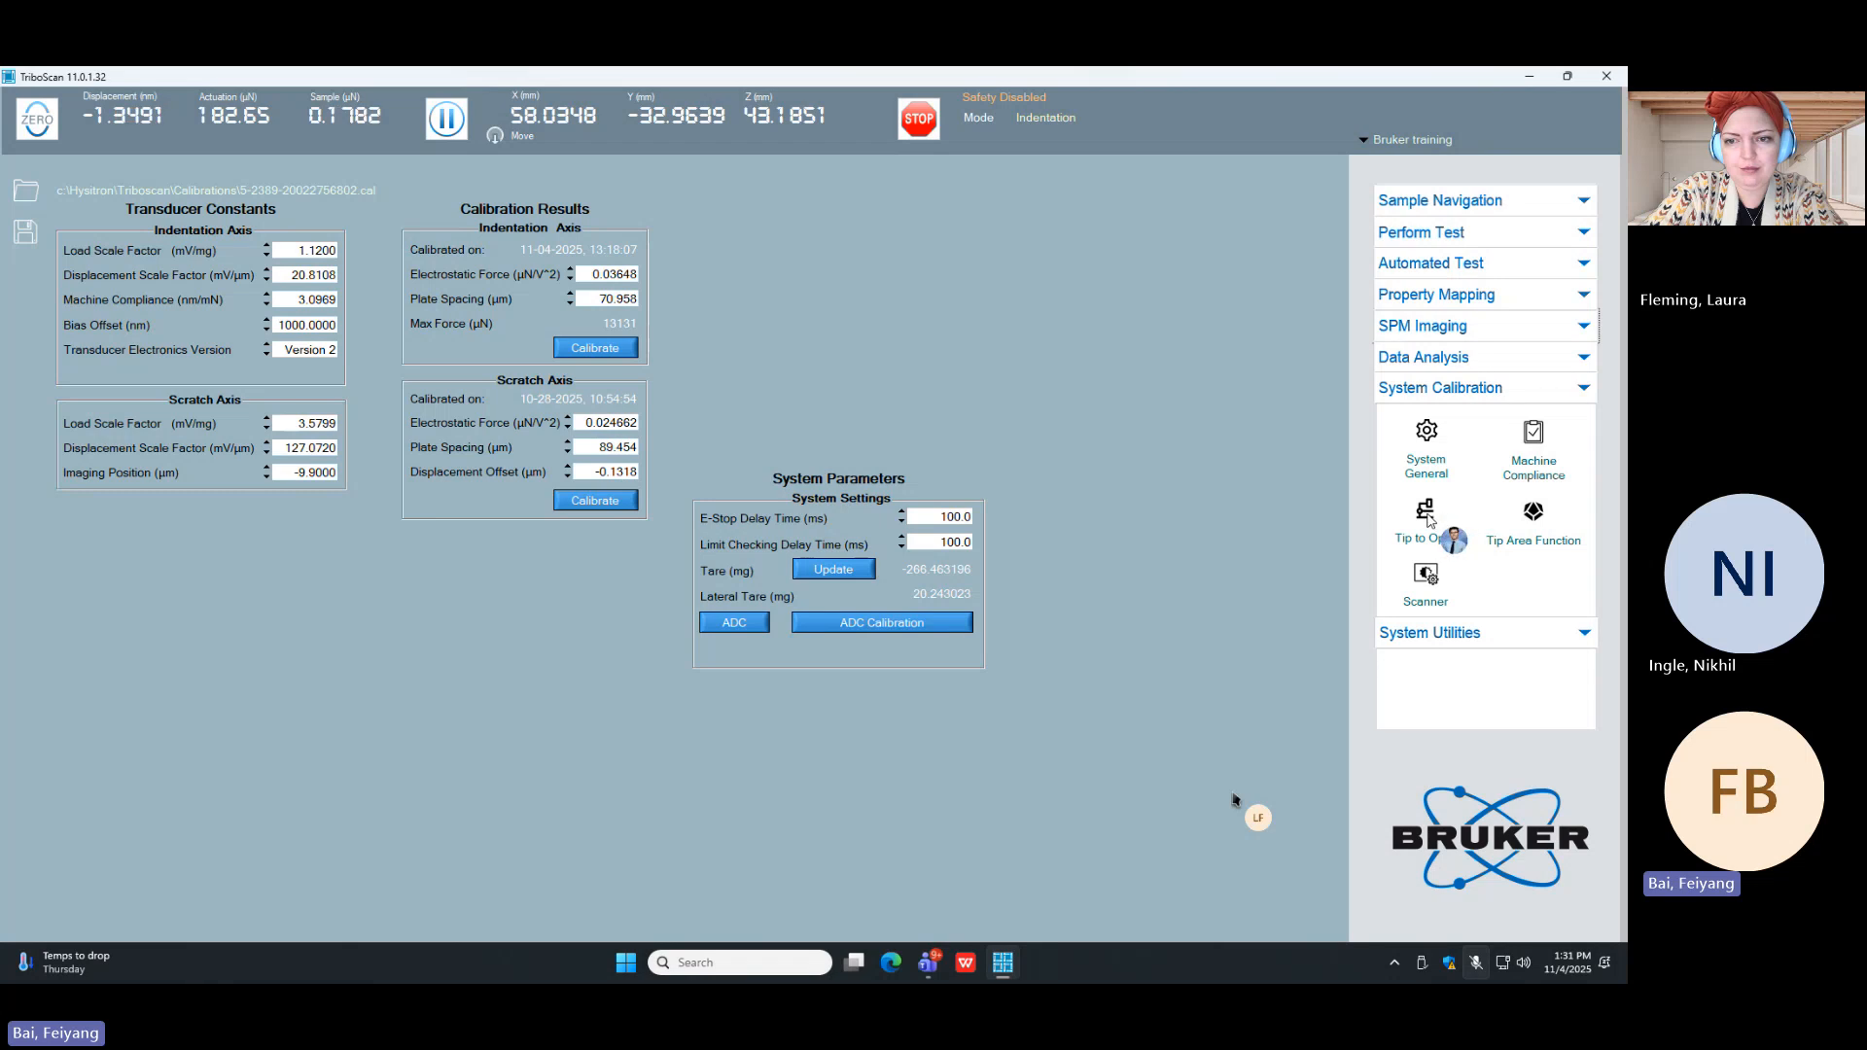
pyautogui.click(1427, 516)
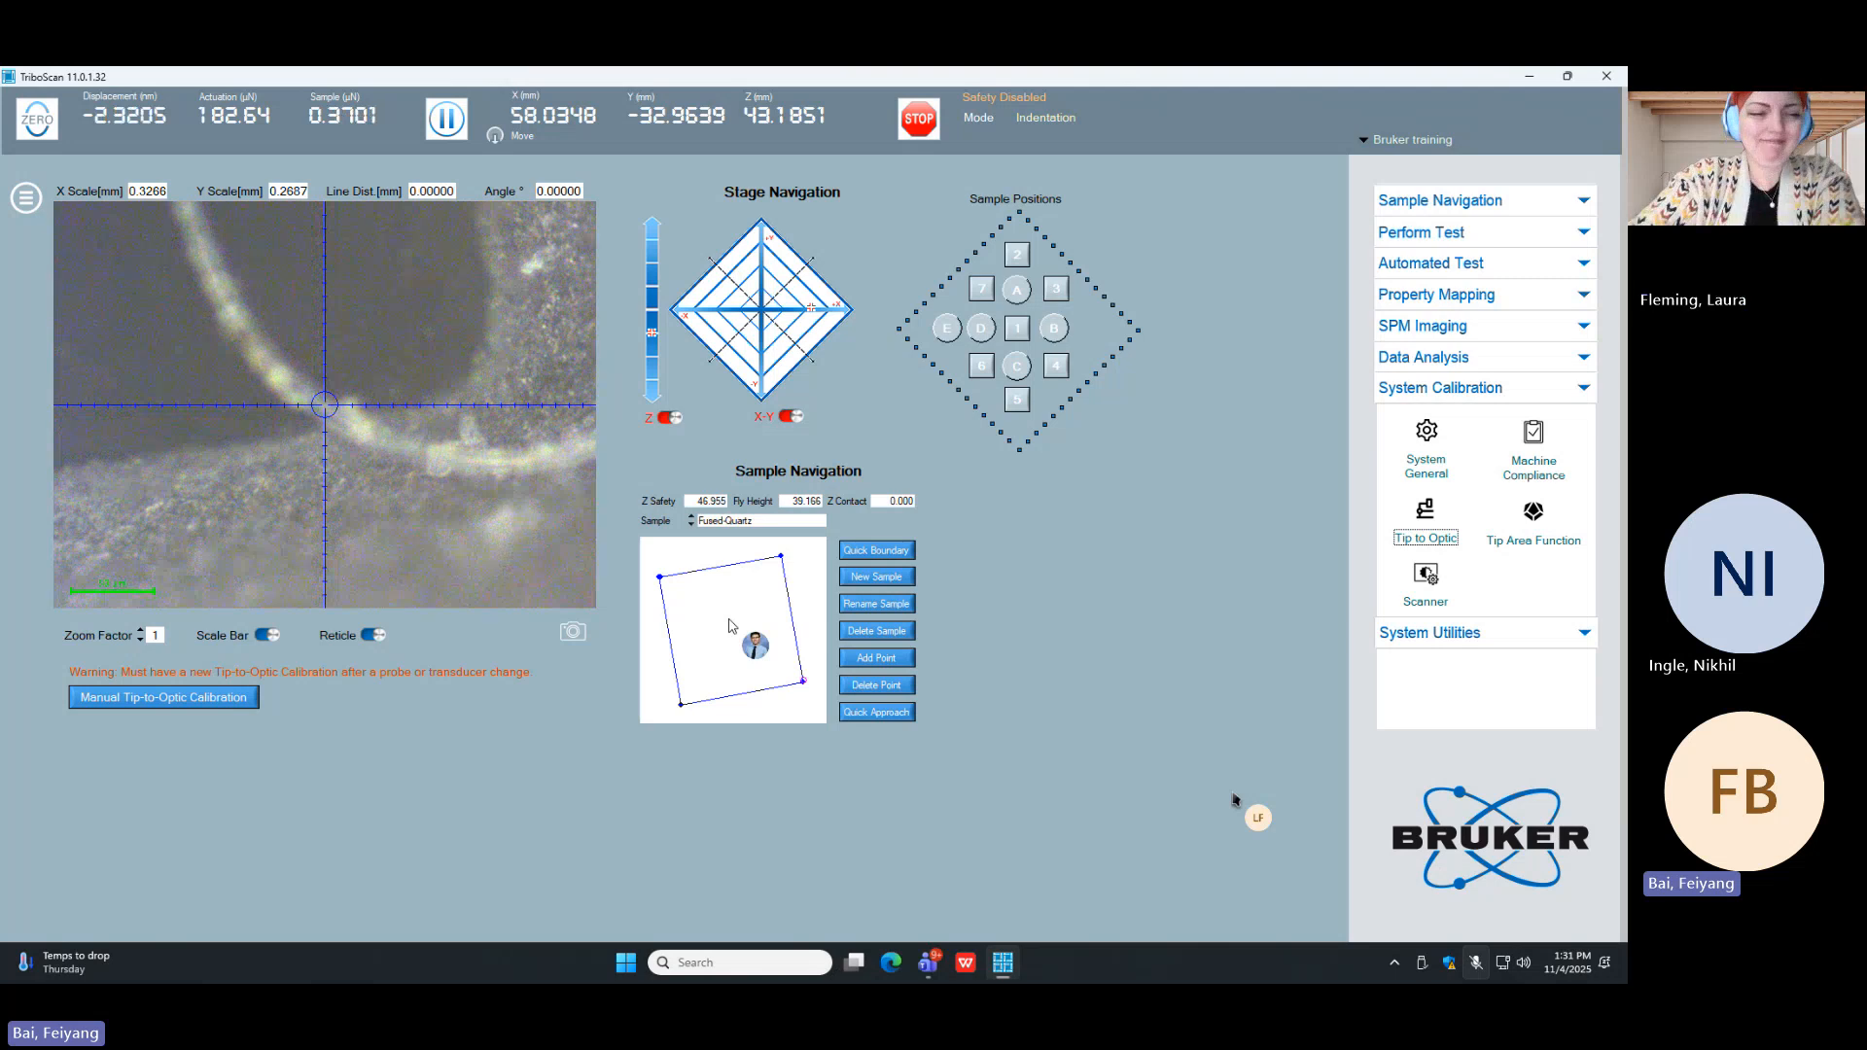
# Step: Select the Al sample, move inside it to about X 74.51, Y 17.00 mm and adjust the stage height to about Z 43.94 mm
pyautogui.click(784, 523)
pyautogui.click(780, 572)
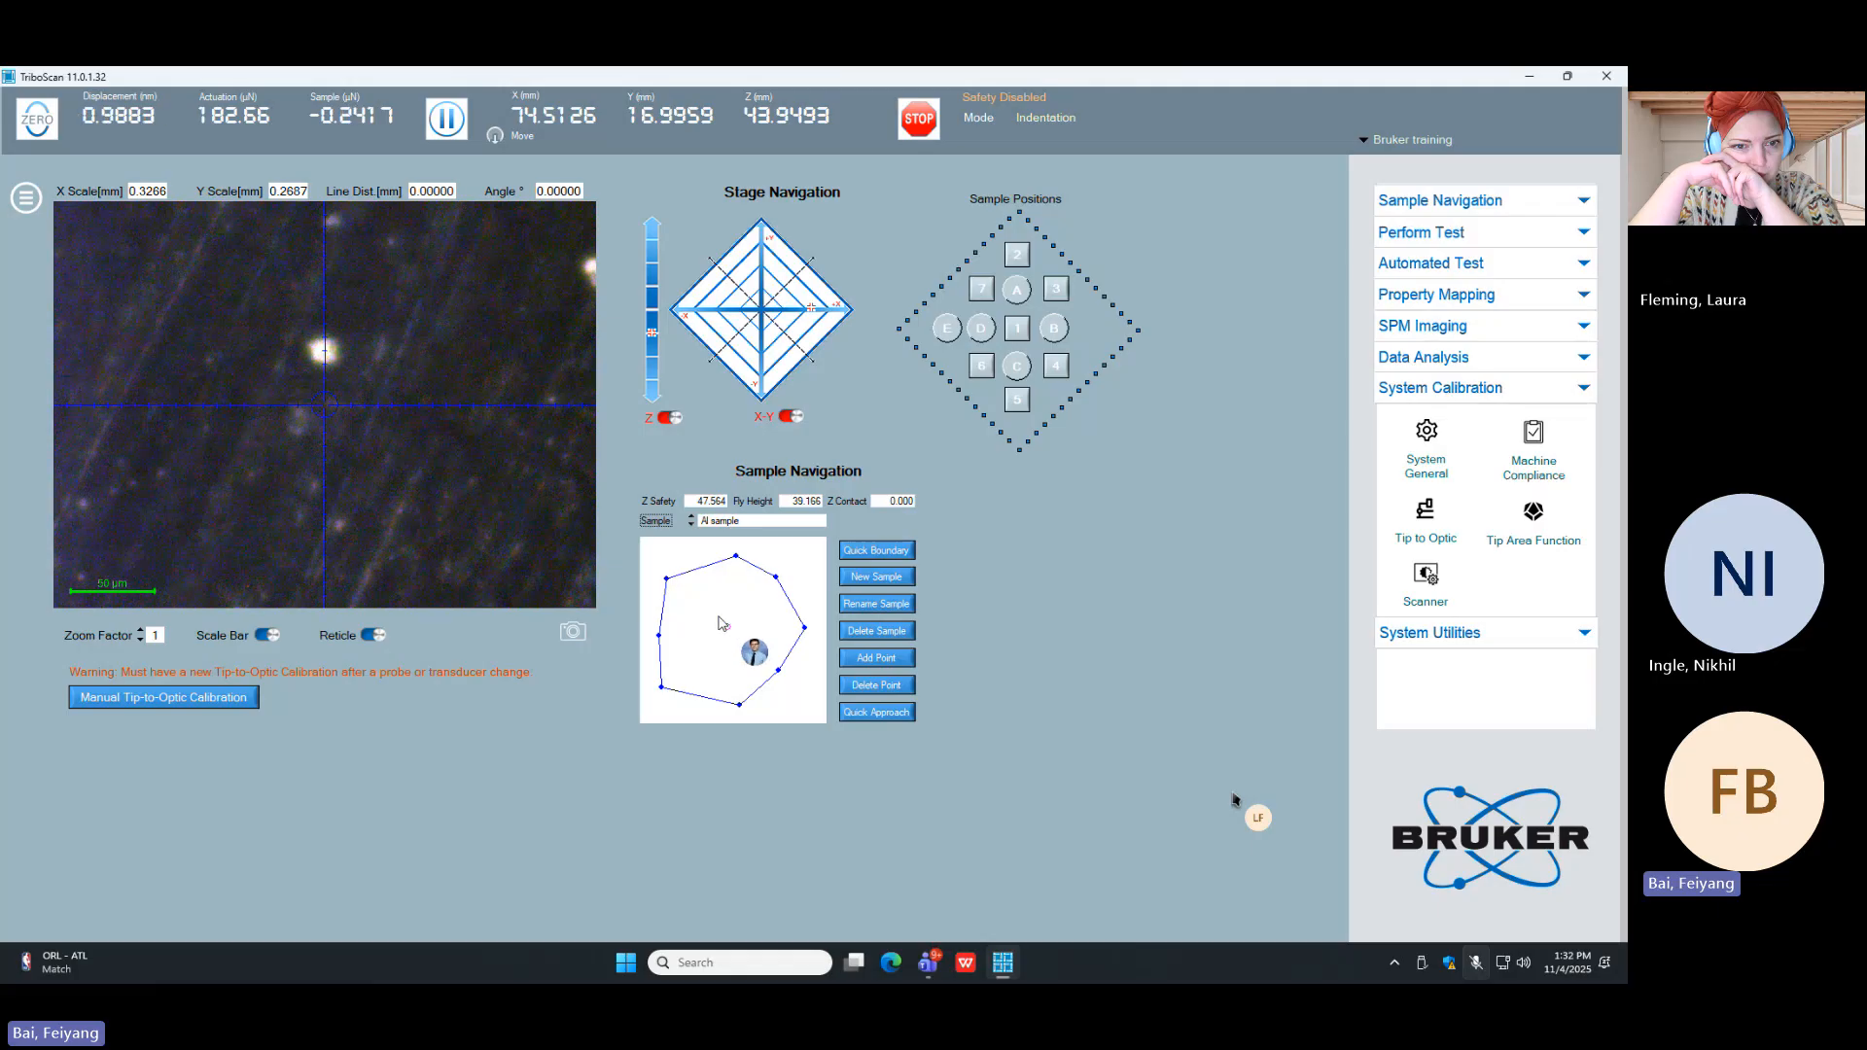
pyautogui.click(652, 290)
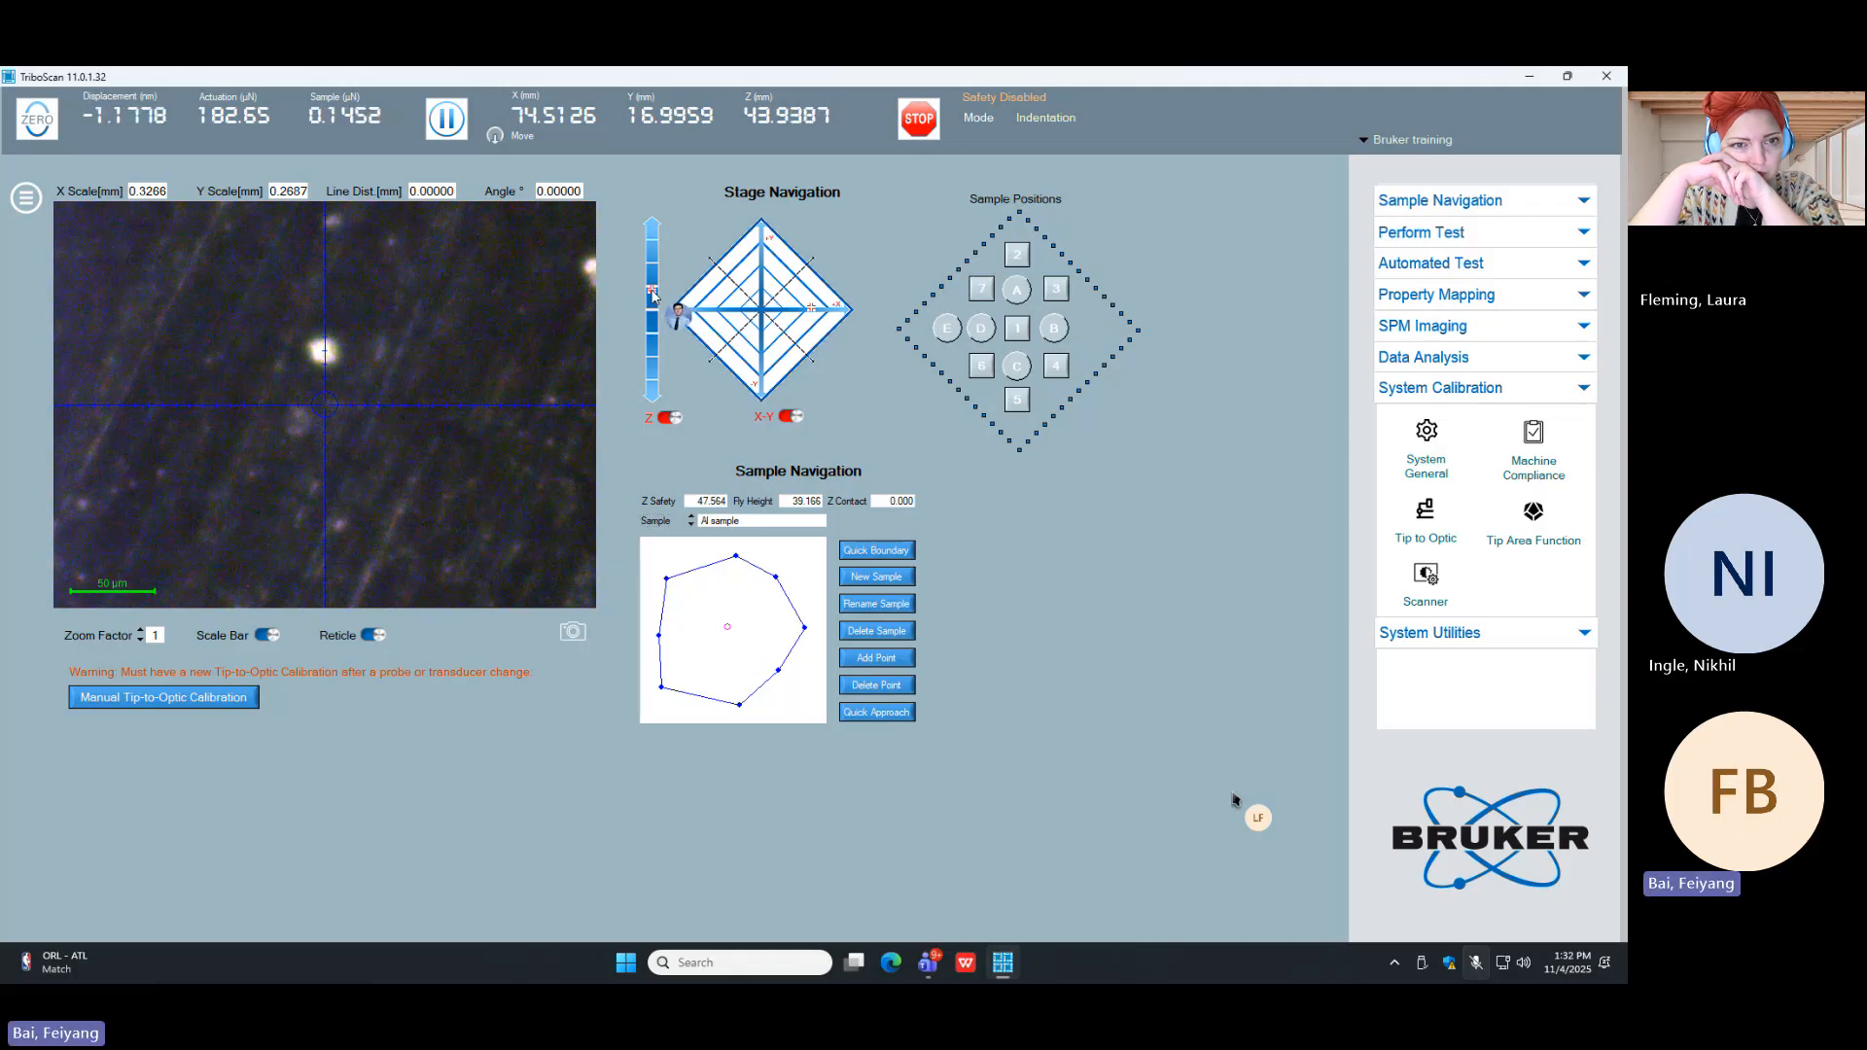
# Step: Focus the camera on the Al sample at about Z 43.98 mm and move to a clean spot near X 74.55, Y 16.85 mm
pyautogui.moveTo(652, 290); pyautogui.dragTo(651, 340)
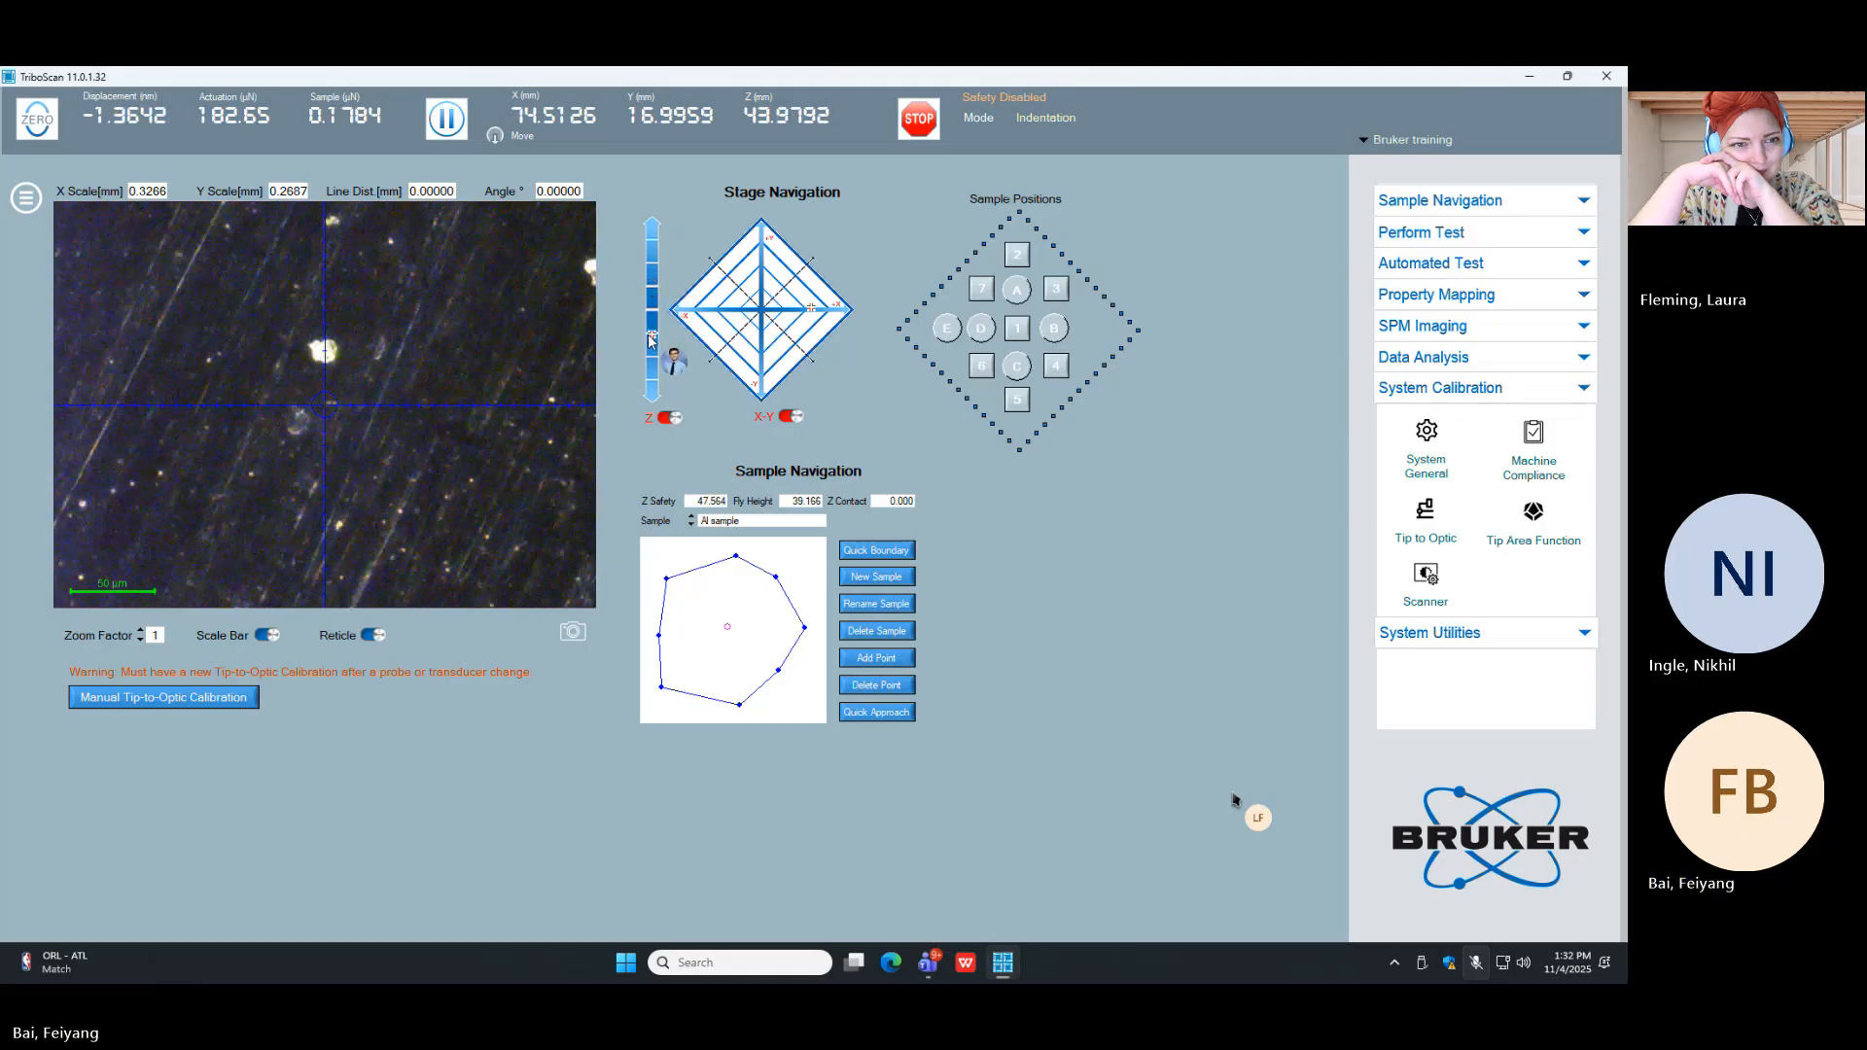
pyautogui.click(654, 292)
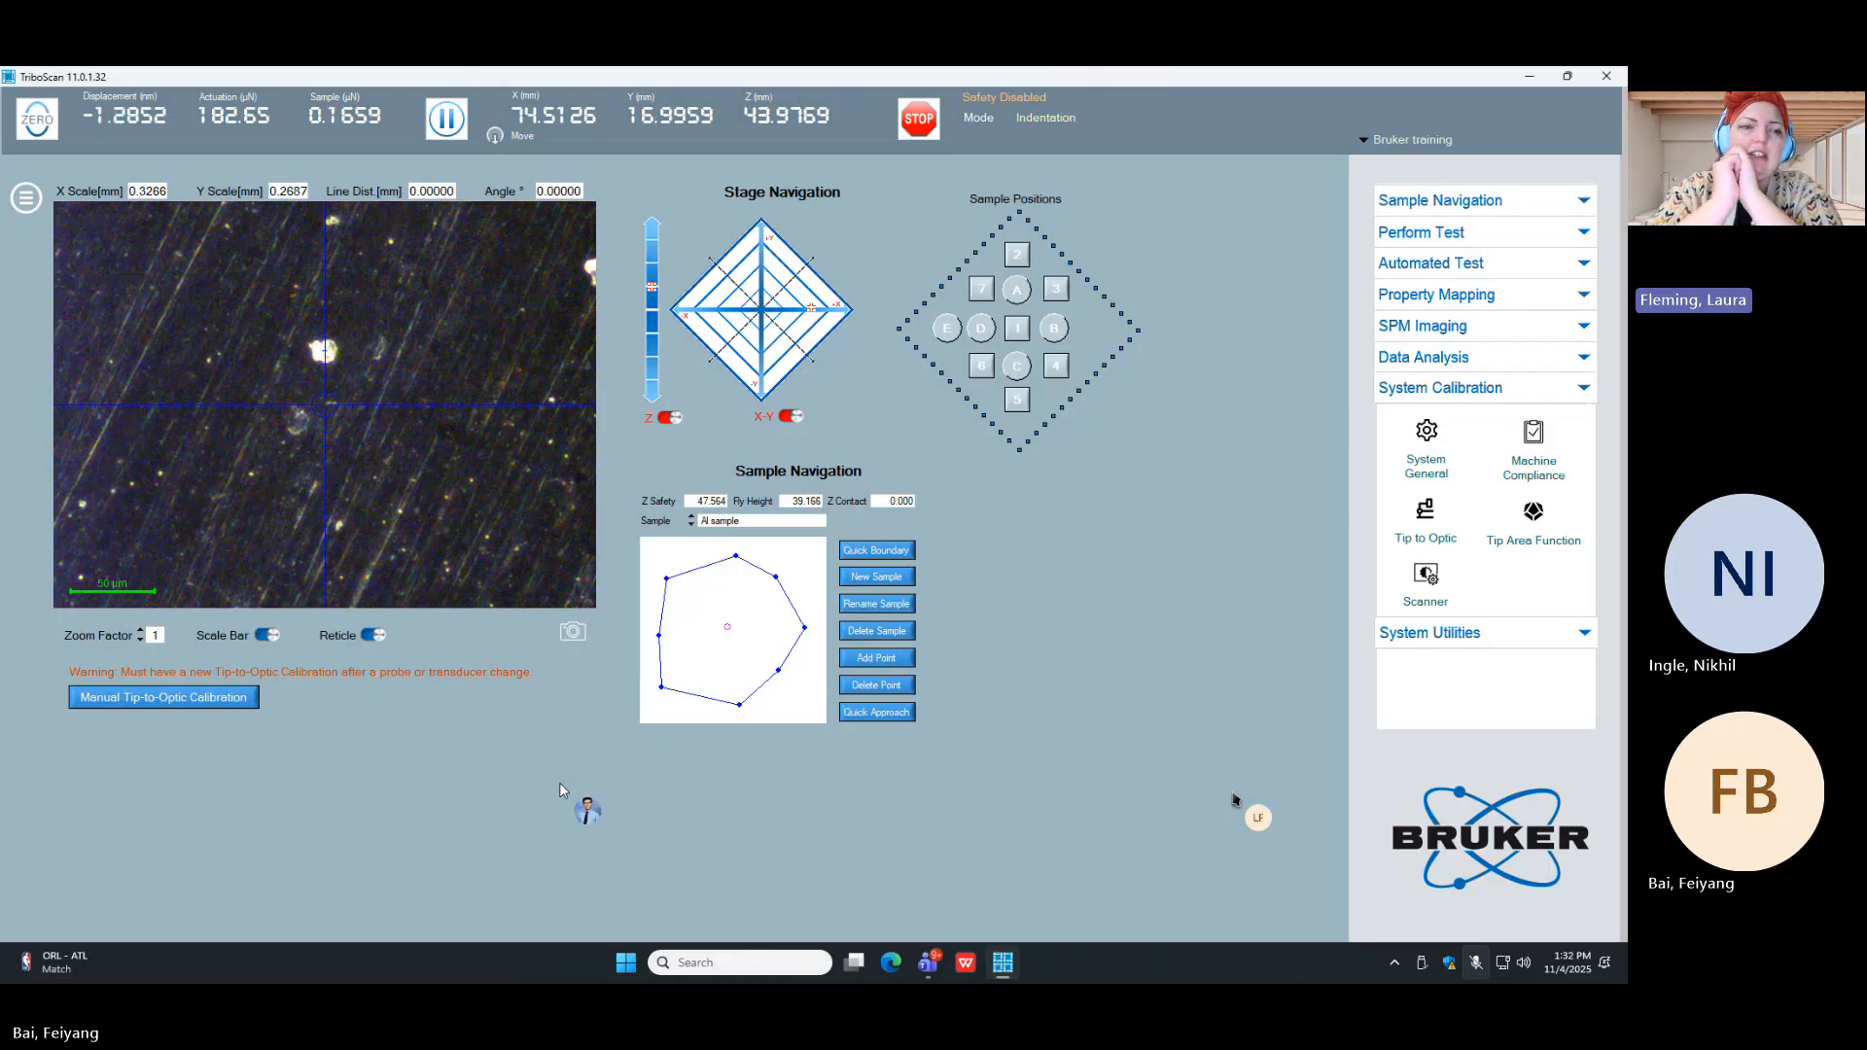
pyautogui.click(790, 313)
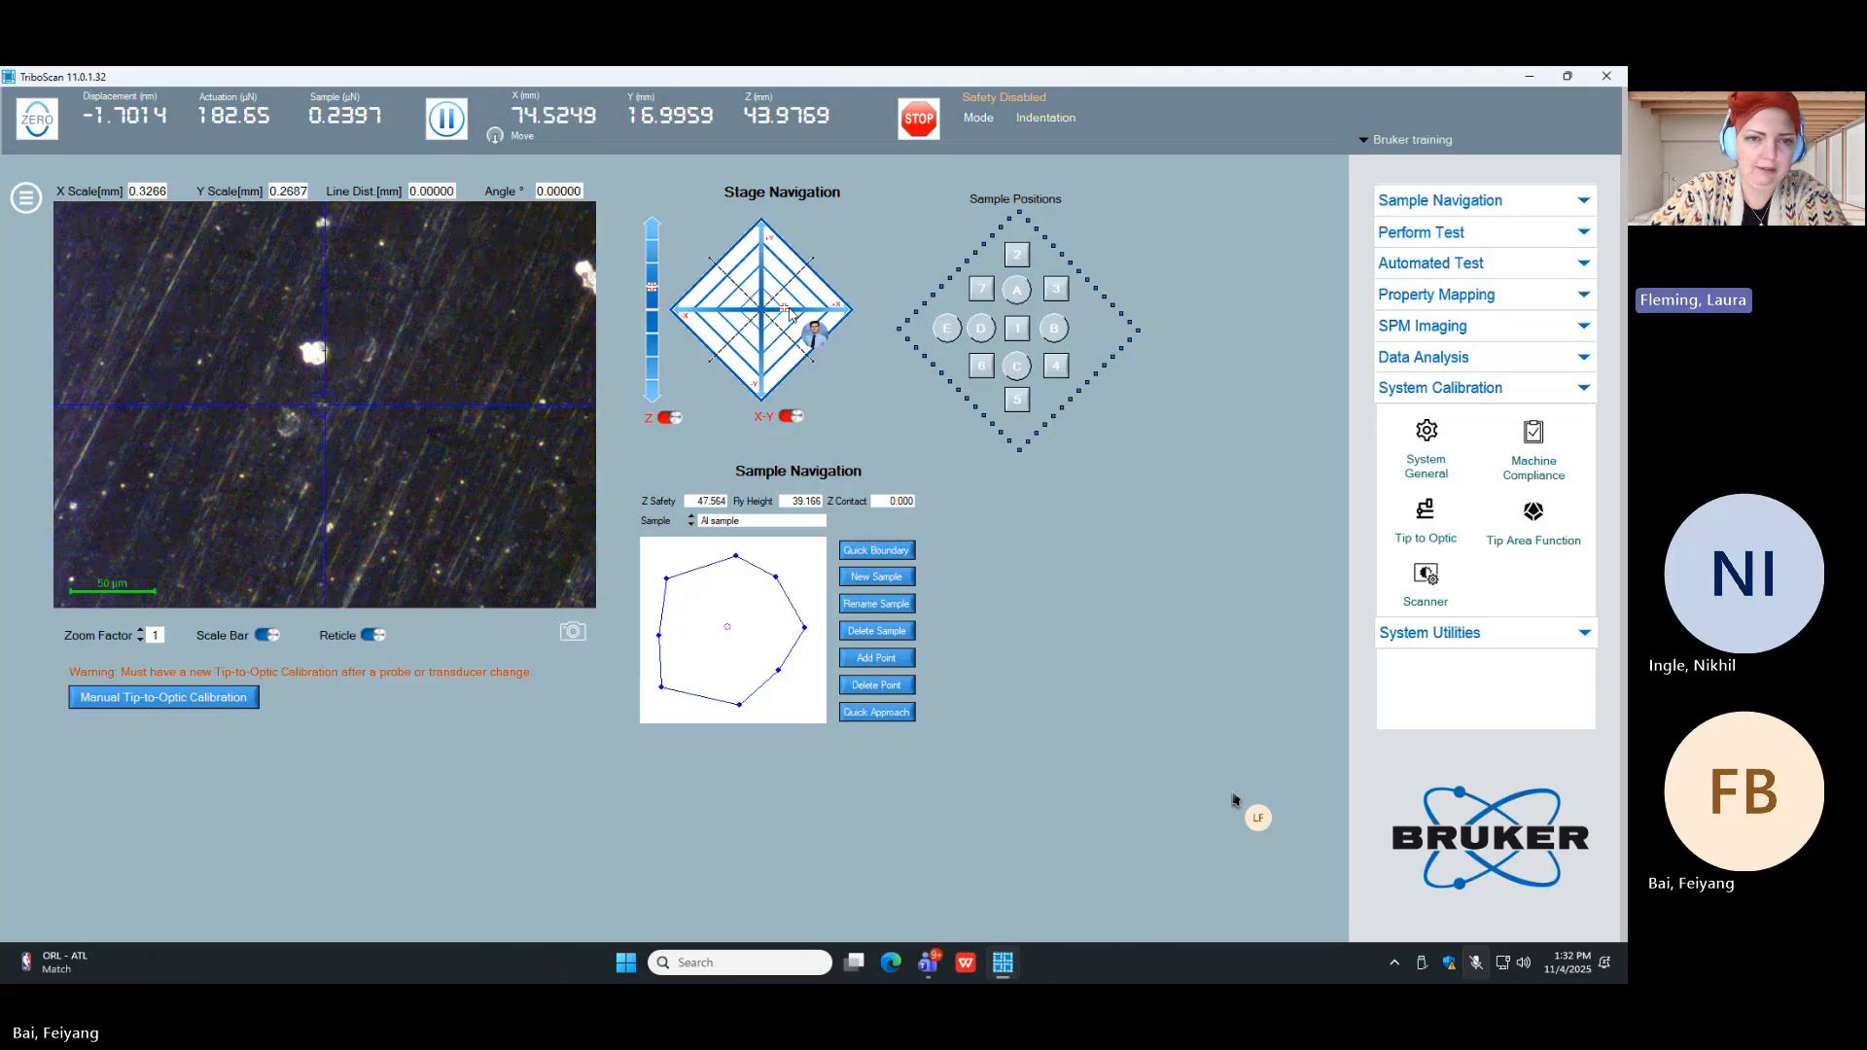
pyautogui.click(758, 353)
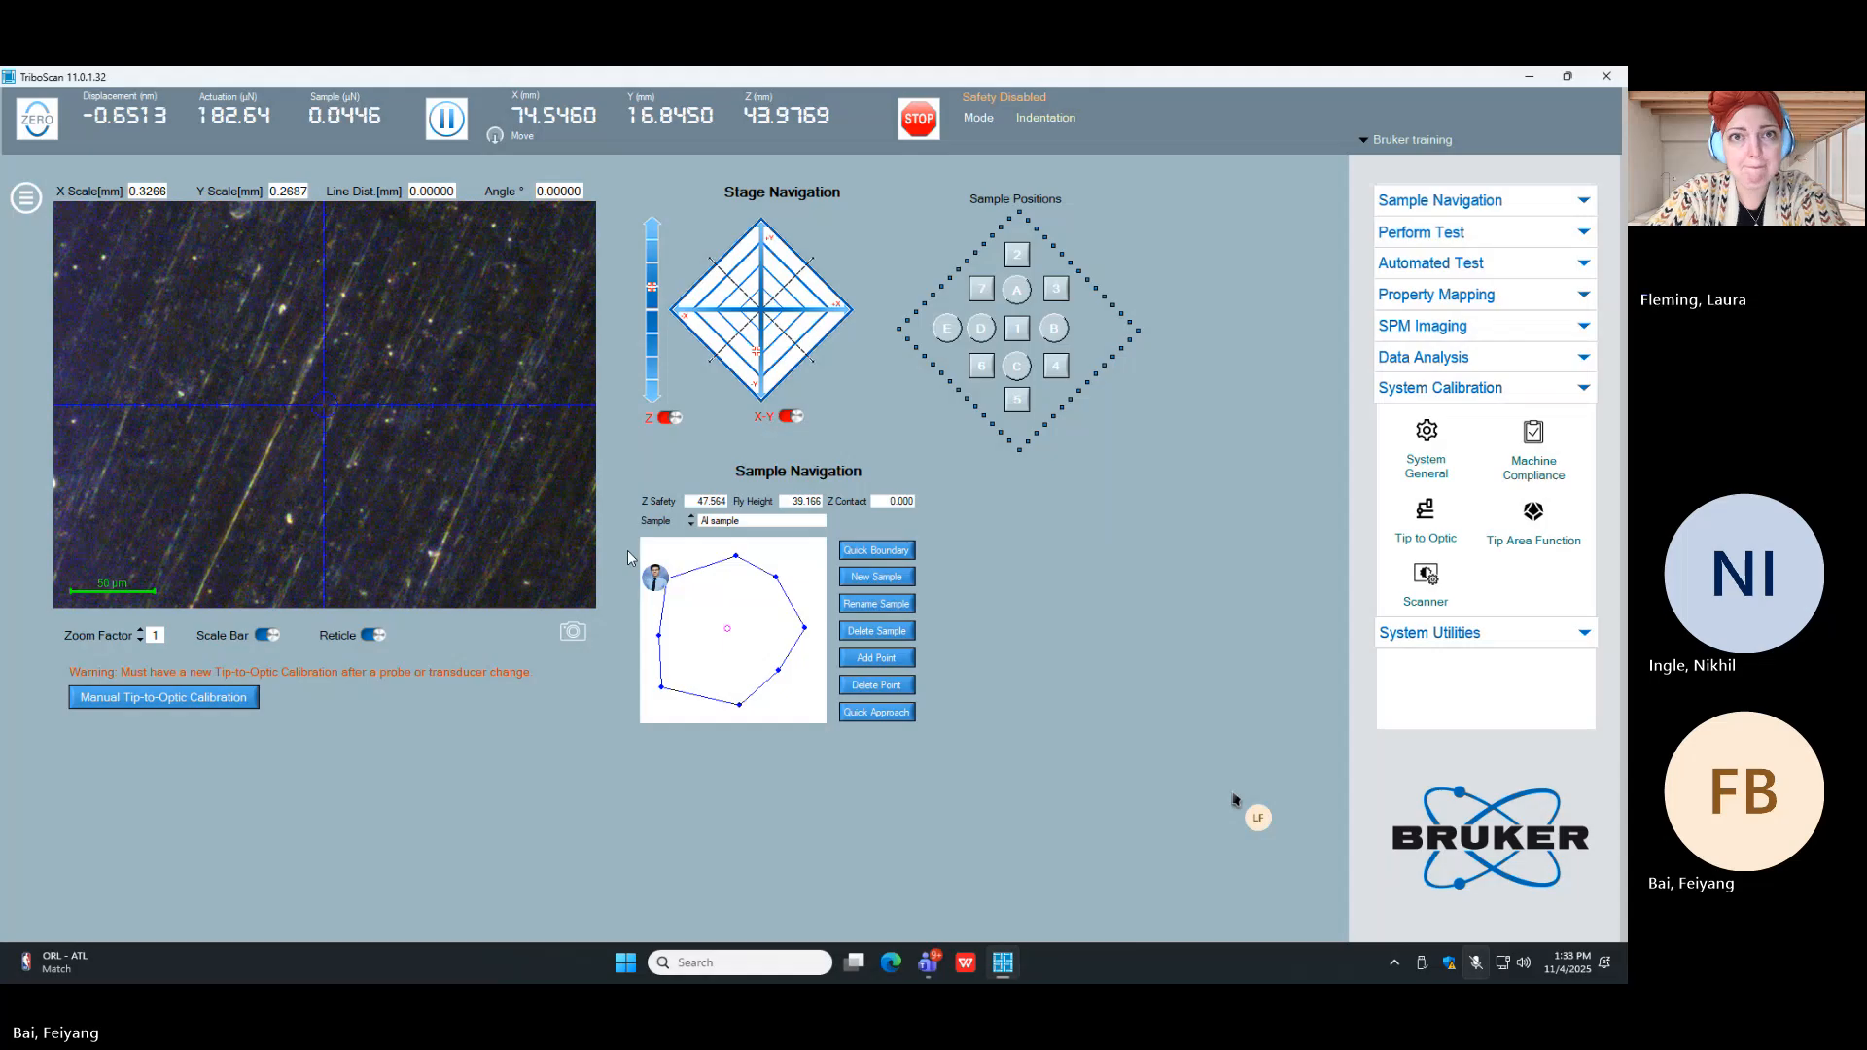
# Step: Start a manual H Pattern tip-to-optic calibration at the focused spot with an 8000 µN load for the calibration indents
pyautogui.click(167, 698)
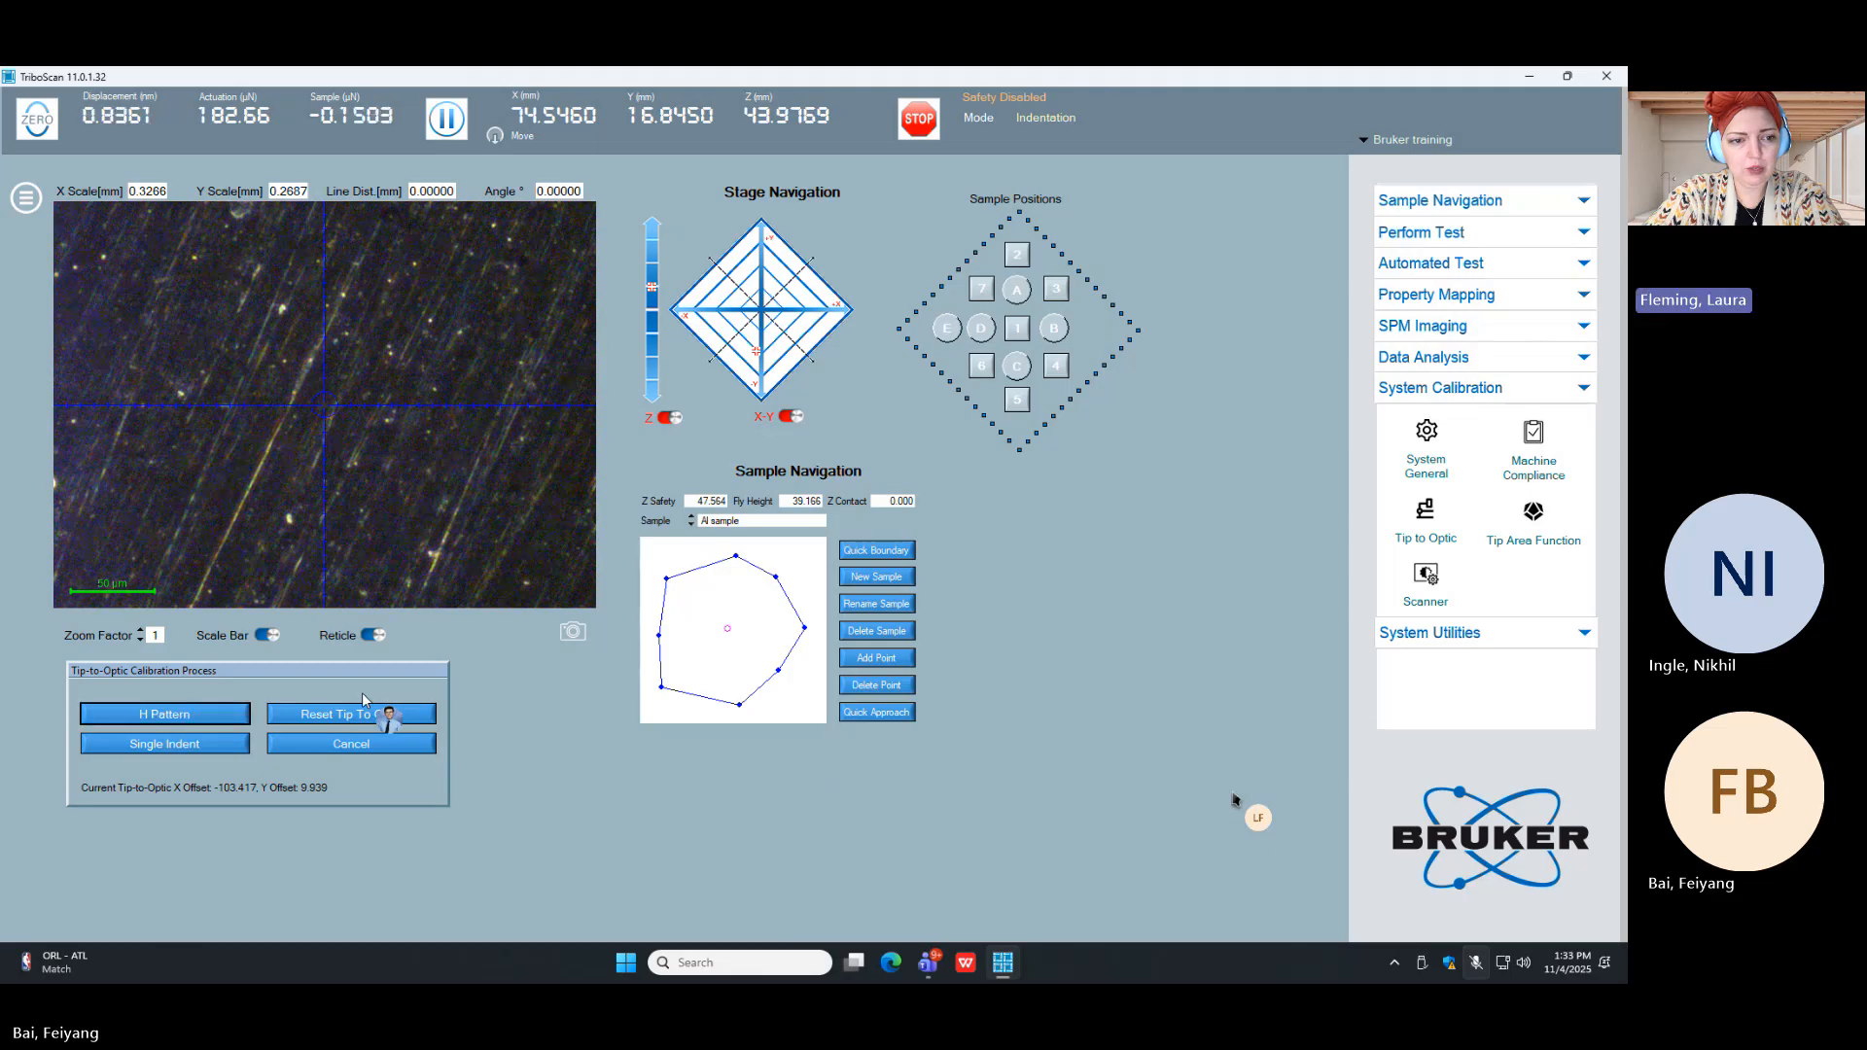
pyautogui.click(245, 716)
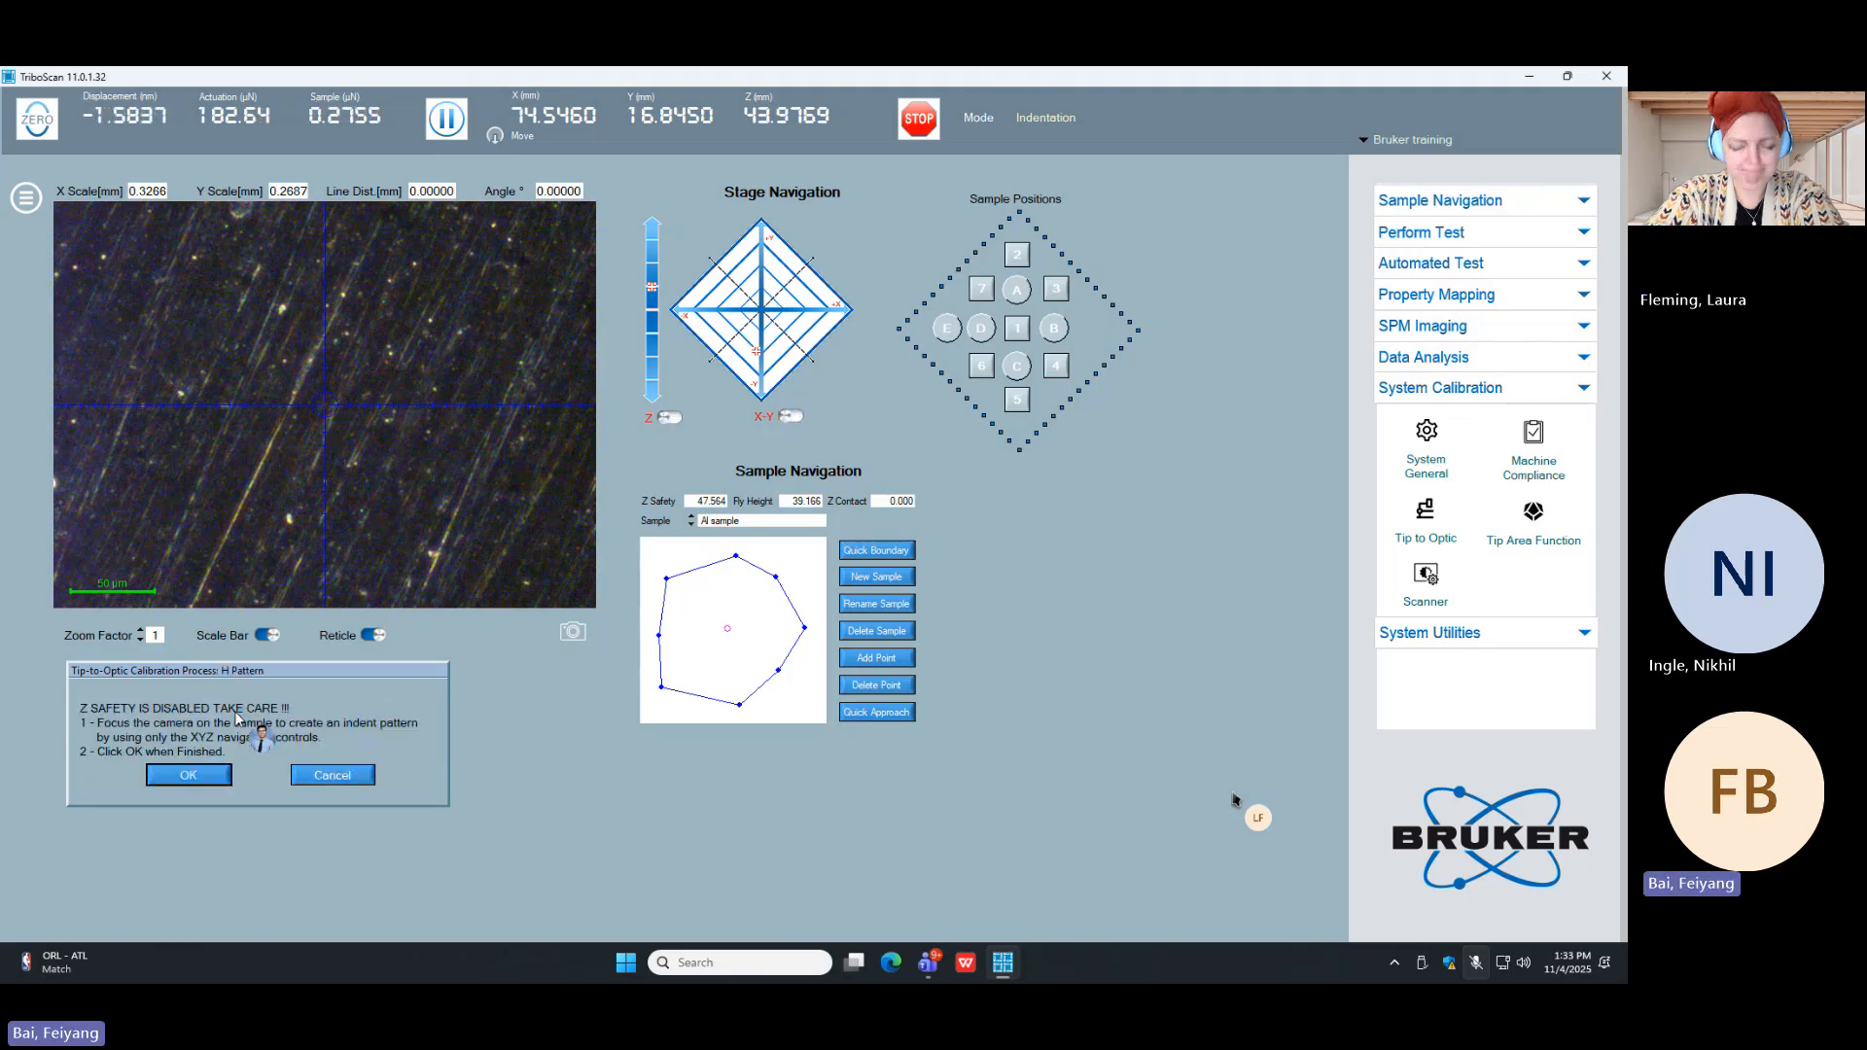
pyautogui.click(188, 774)
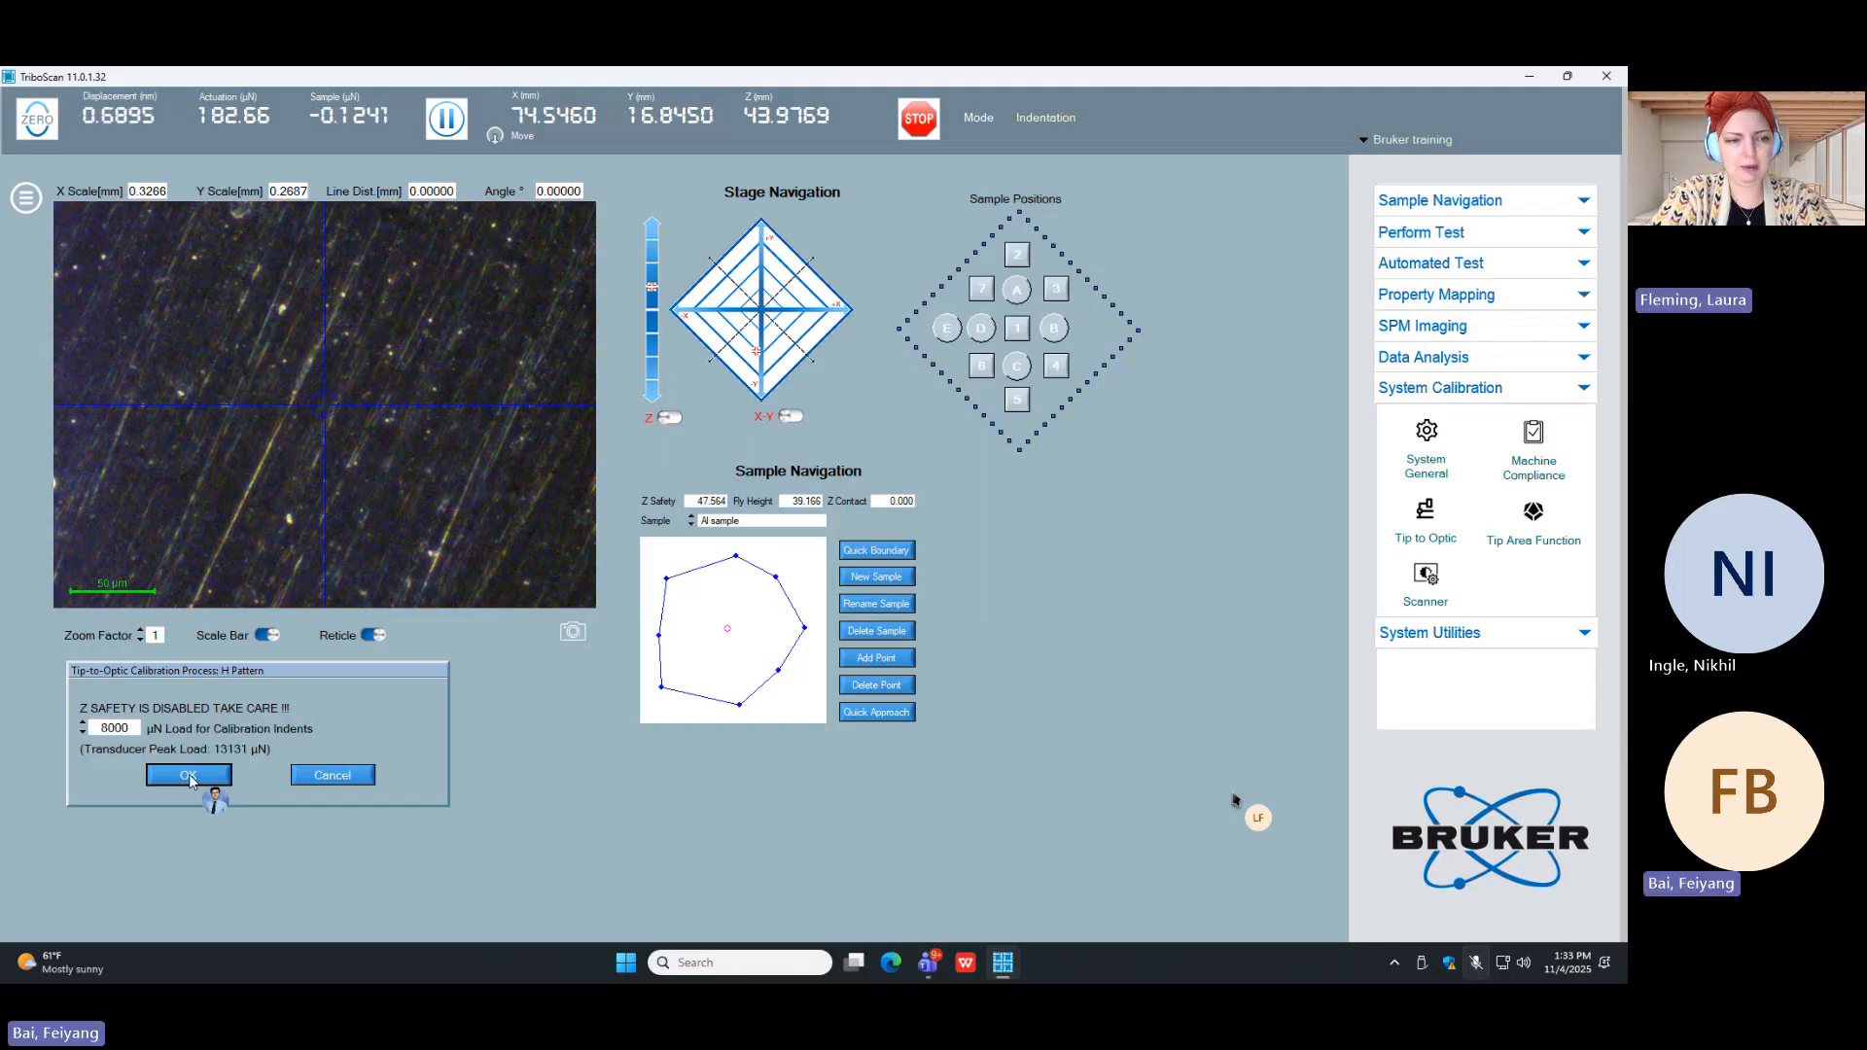
pyautogui.click(189, 774)
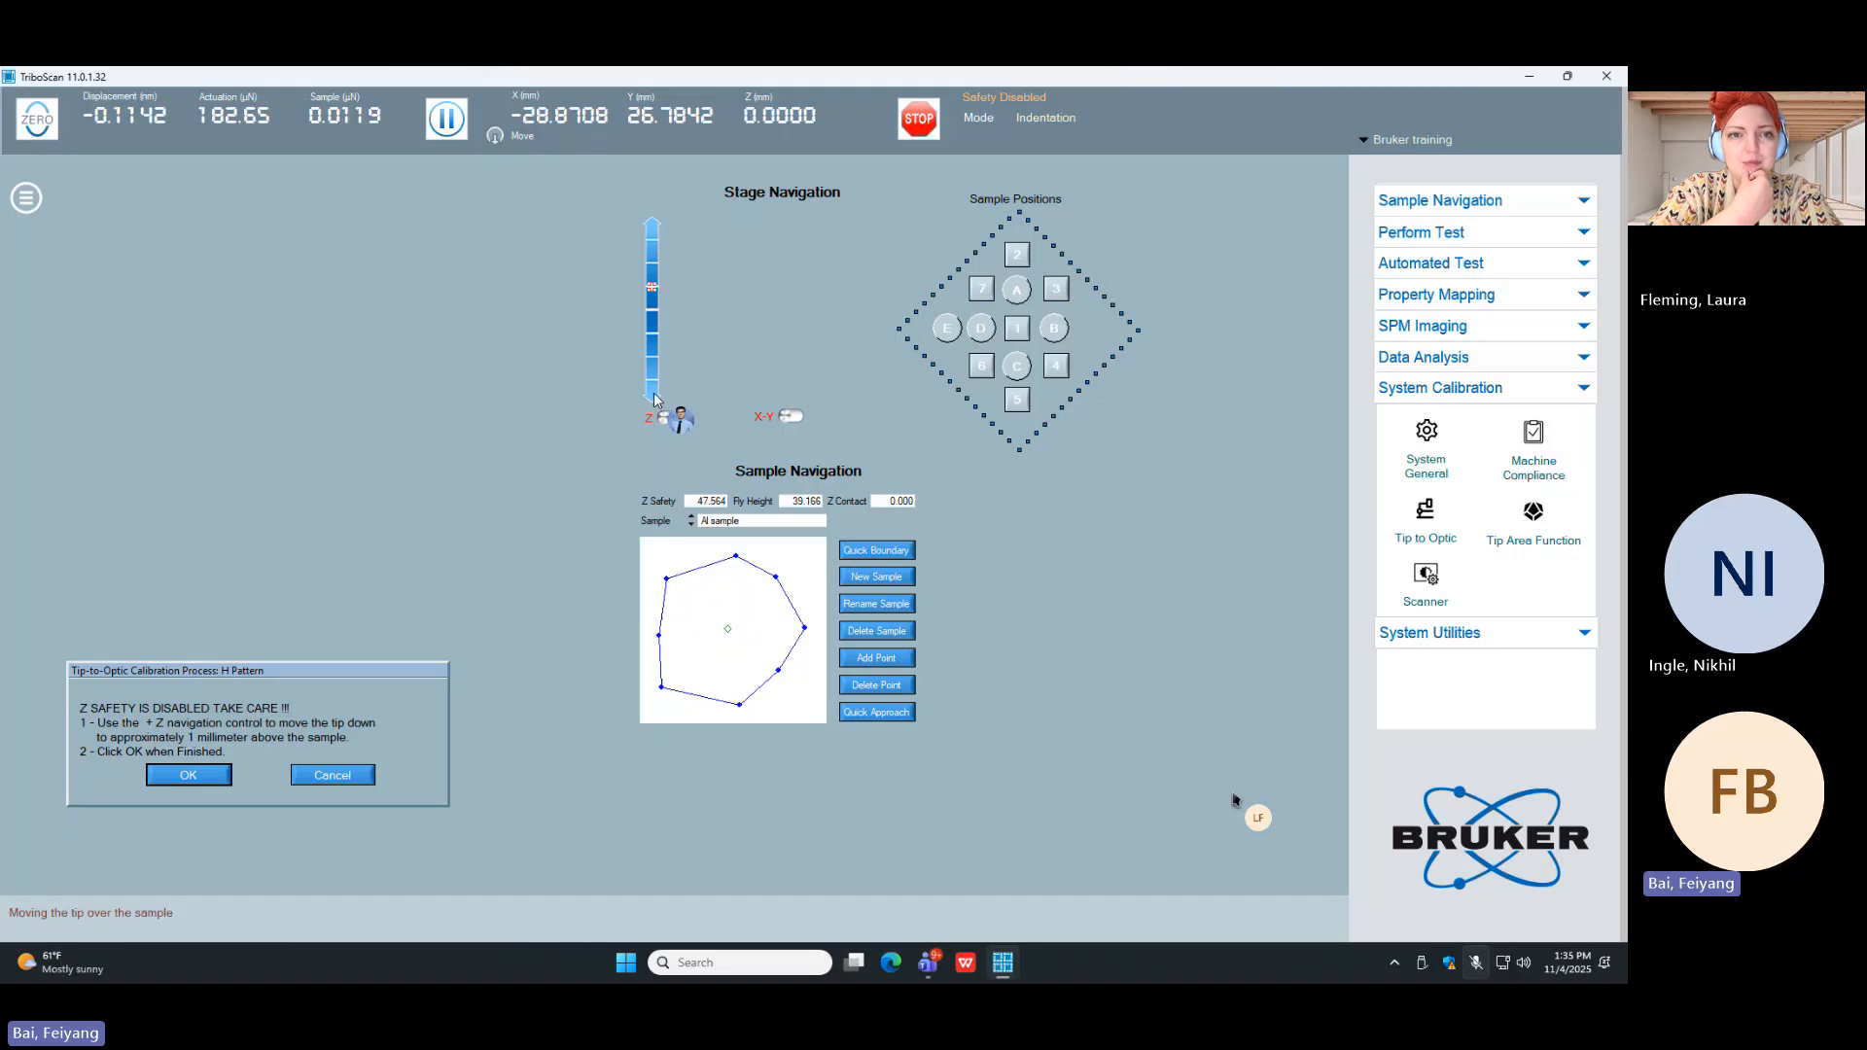
# Step: Lower the tip to about 1 mm above the Al sample, at about Z 47.17 mm, and run the H-pattern indents
pyautogui.moveTo(653, 399); pyautogui.dragTo(653, 387)
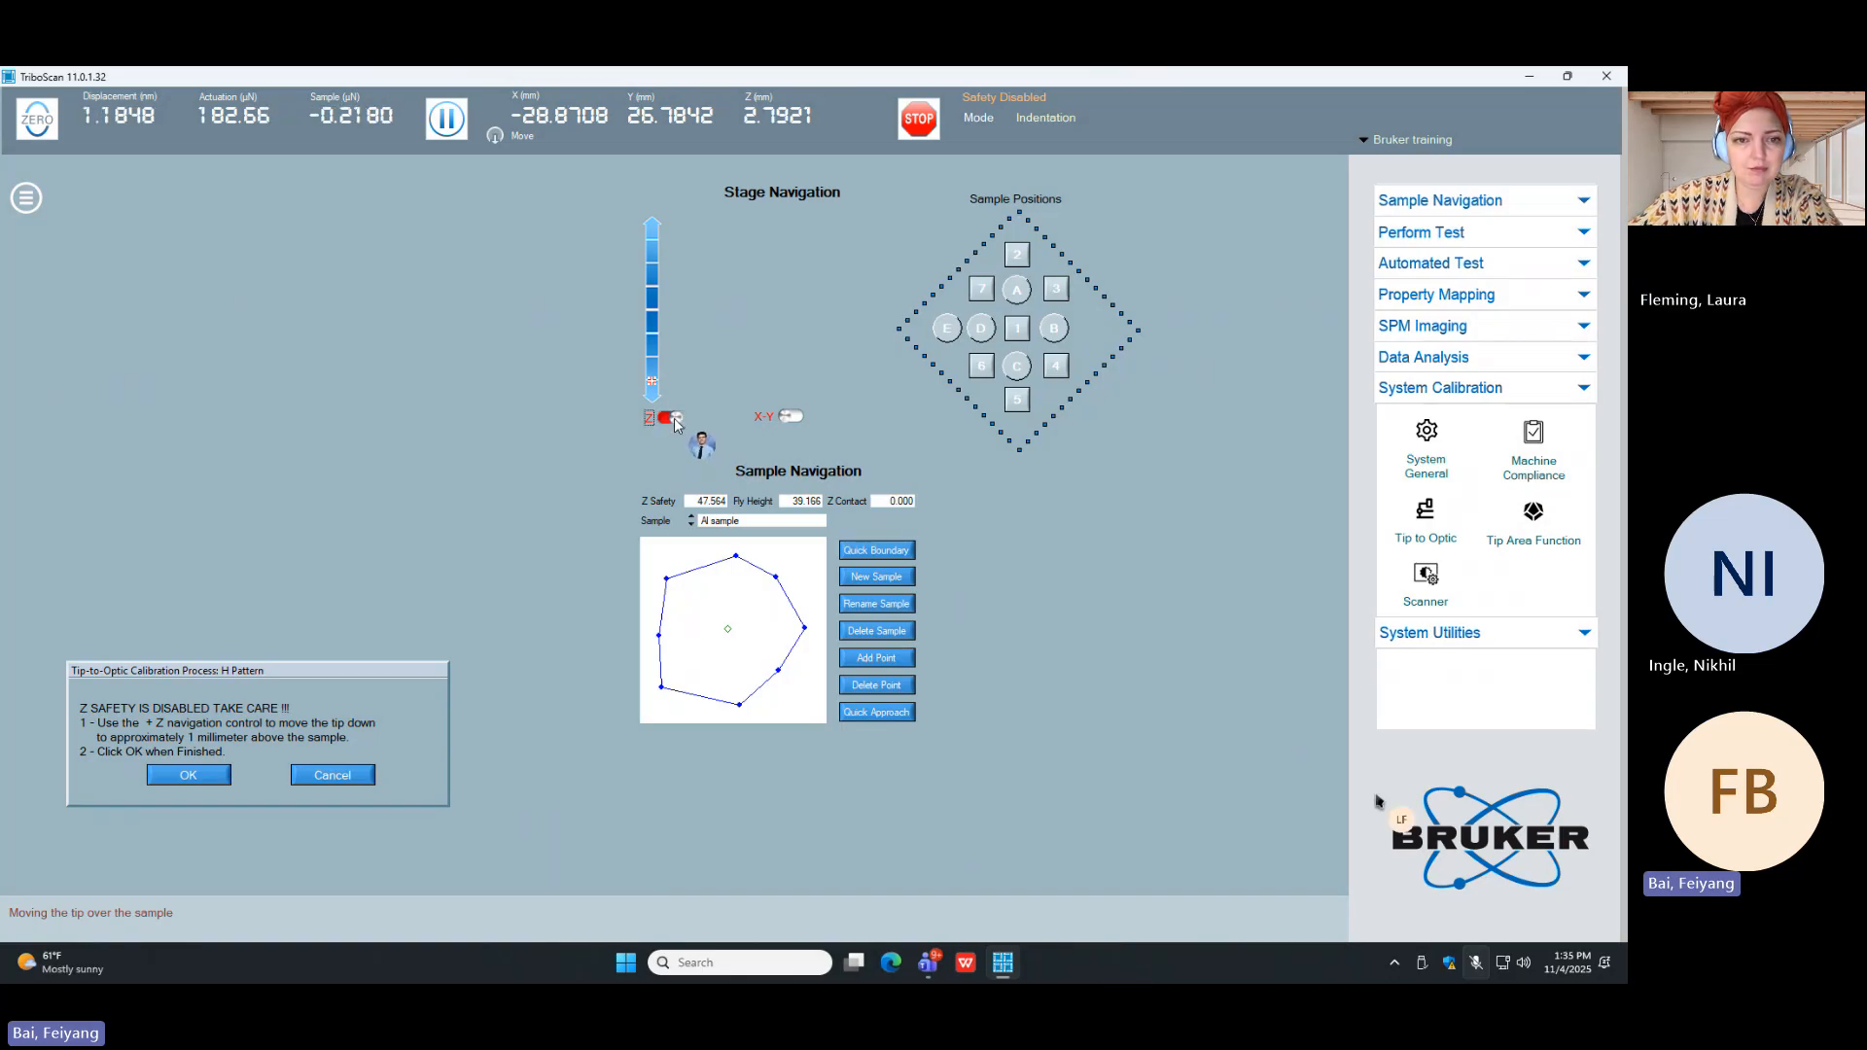
pyautogui.click(668, 419)
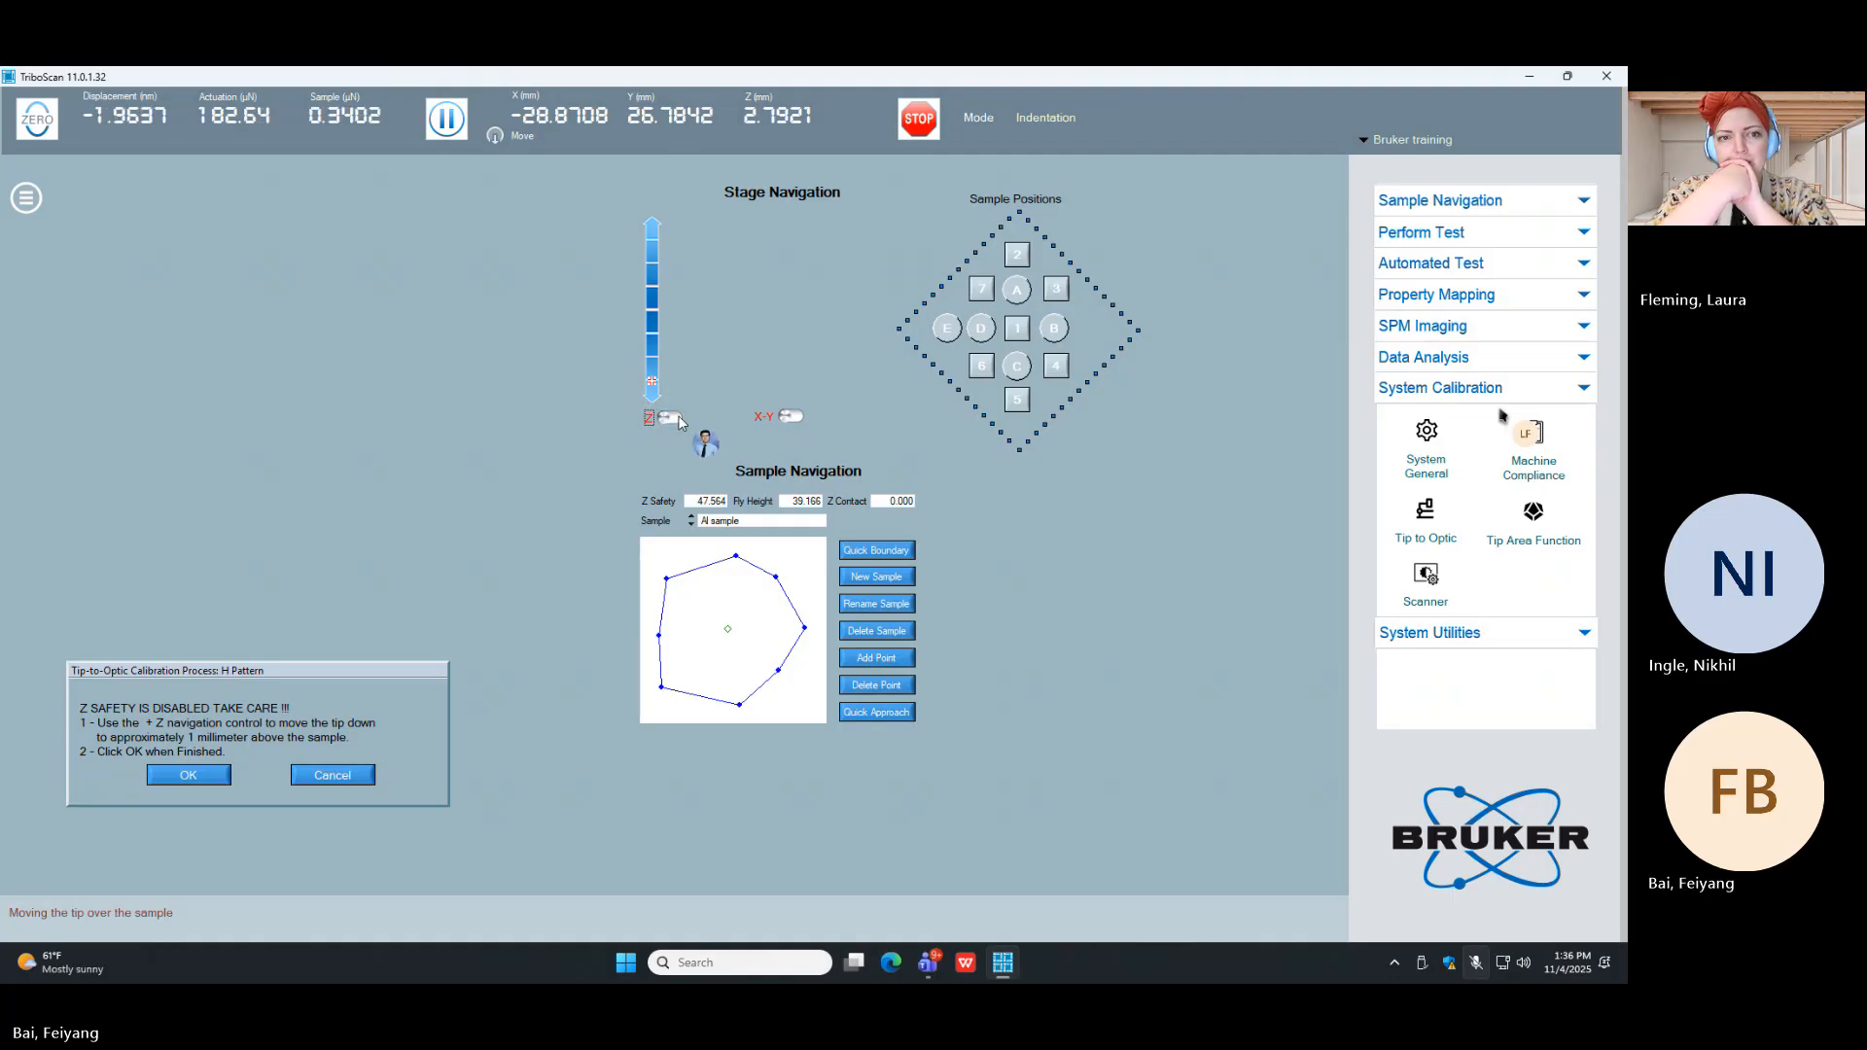
pyautogui.click(664, 417)
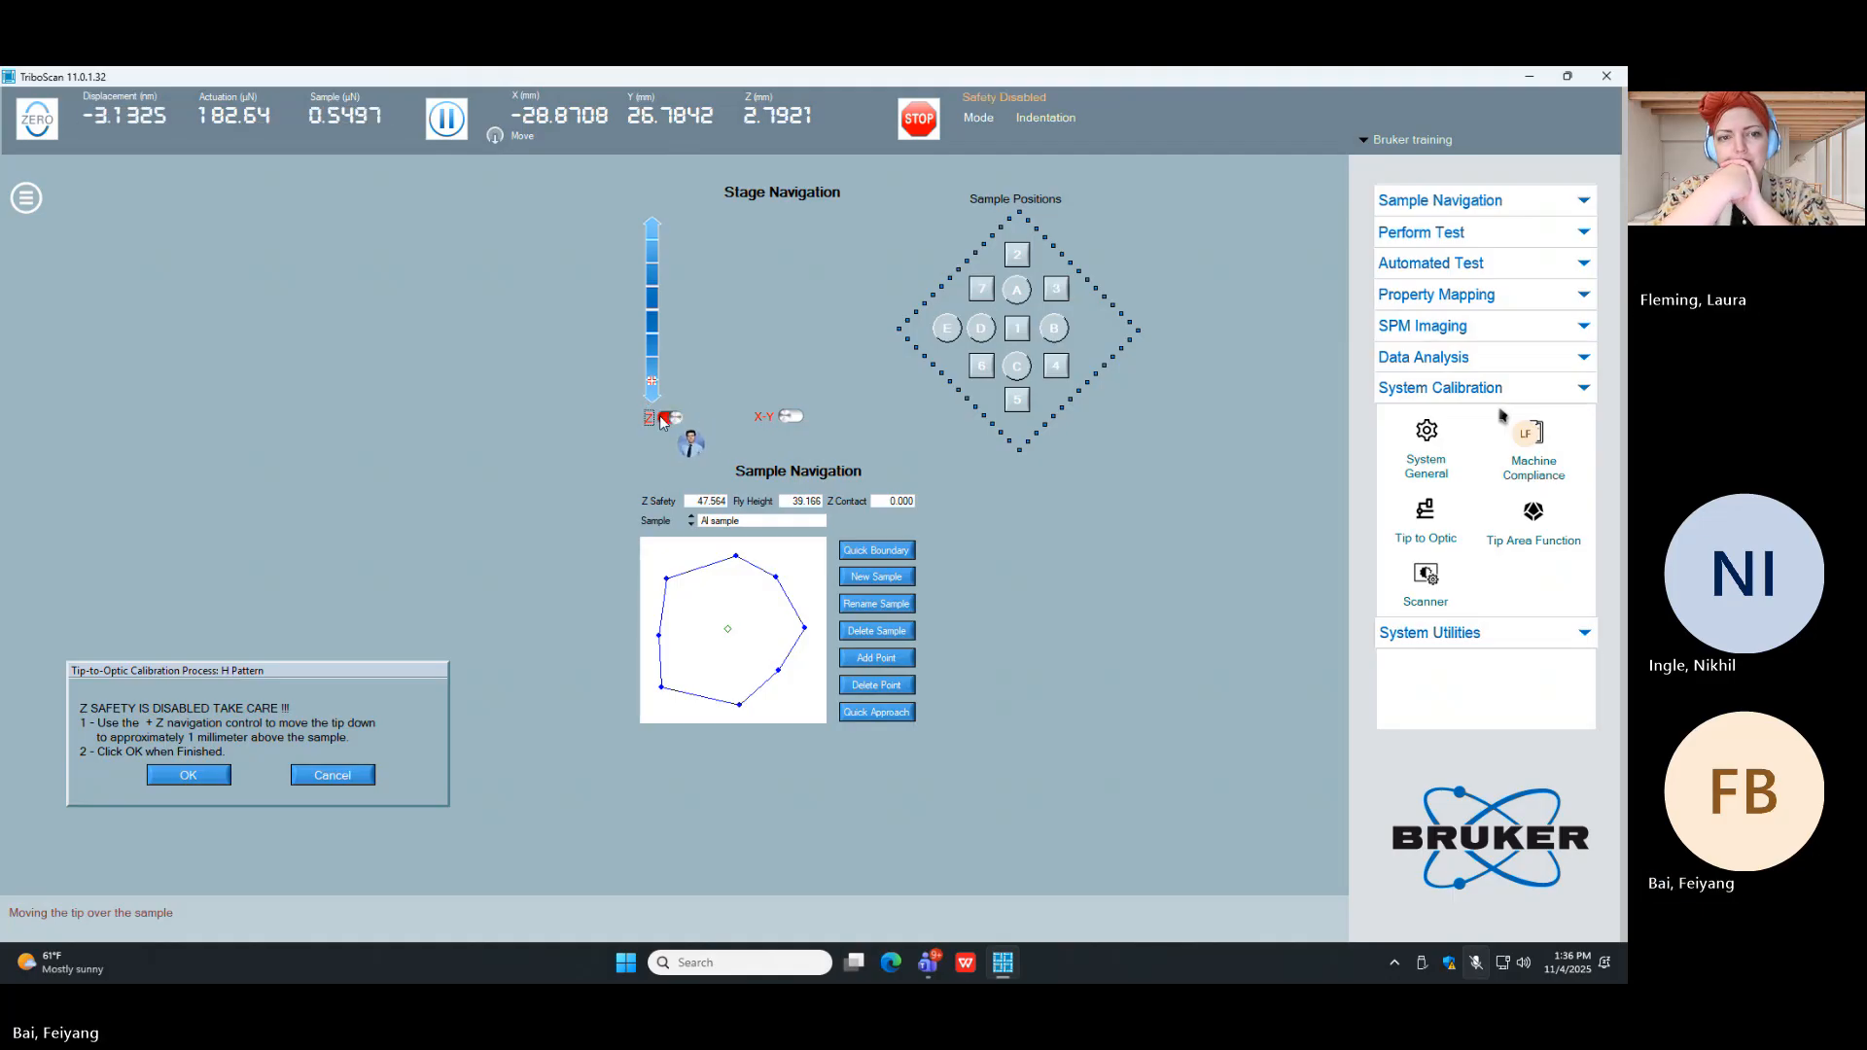
pyautogui.click(650, 384)
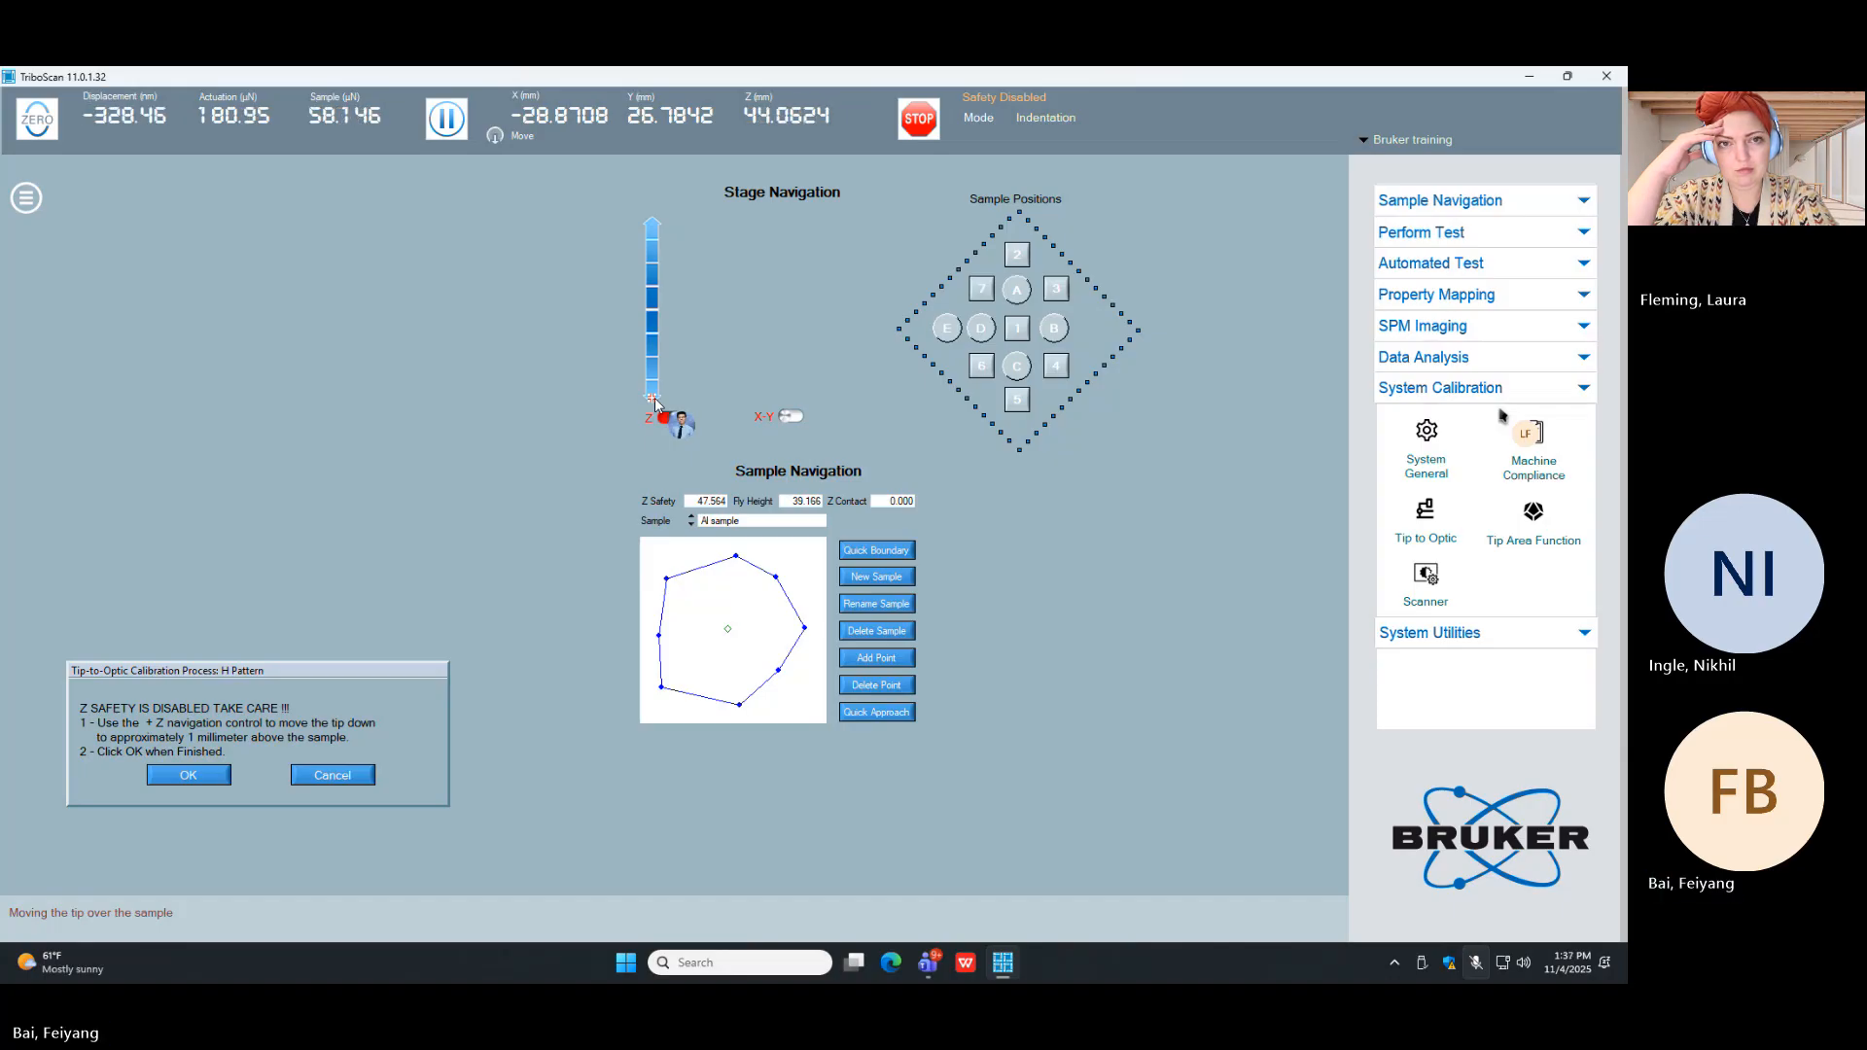
pyautogui.click(652, 335)
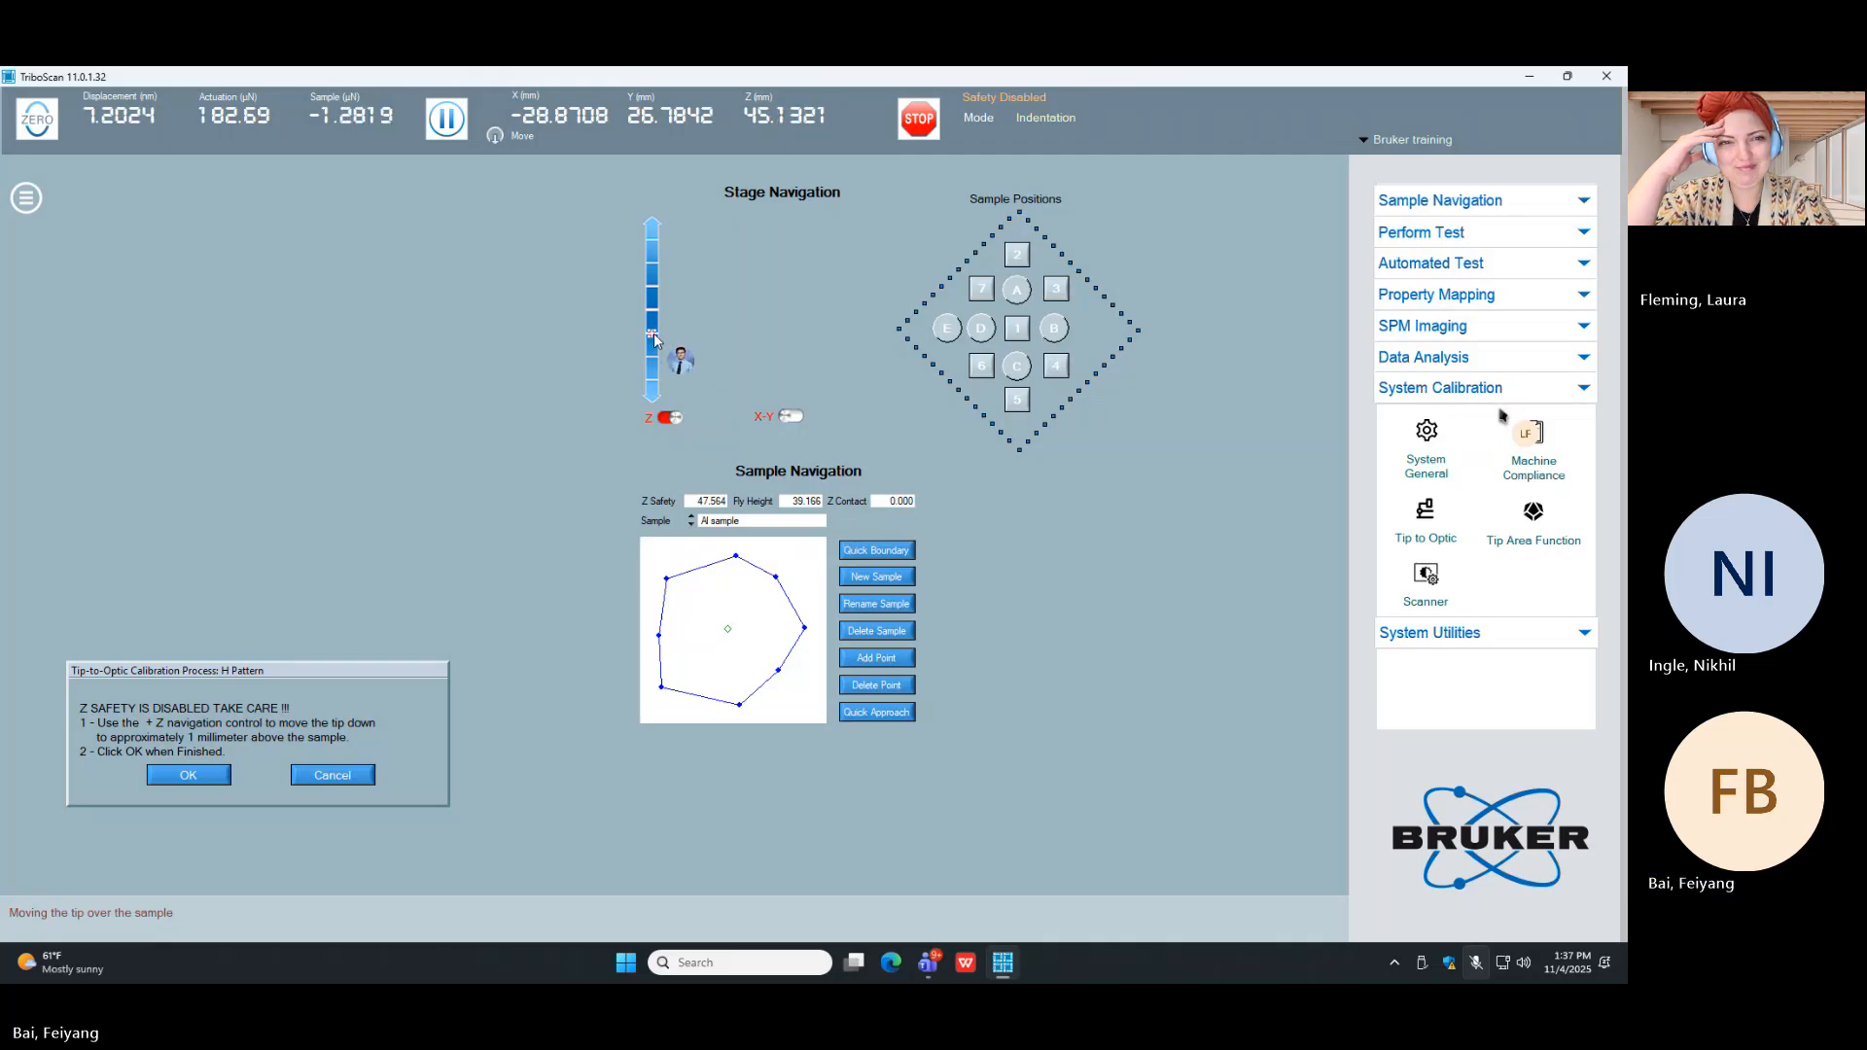
pyautogui.click(654, 346)
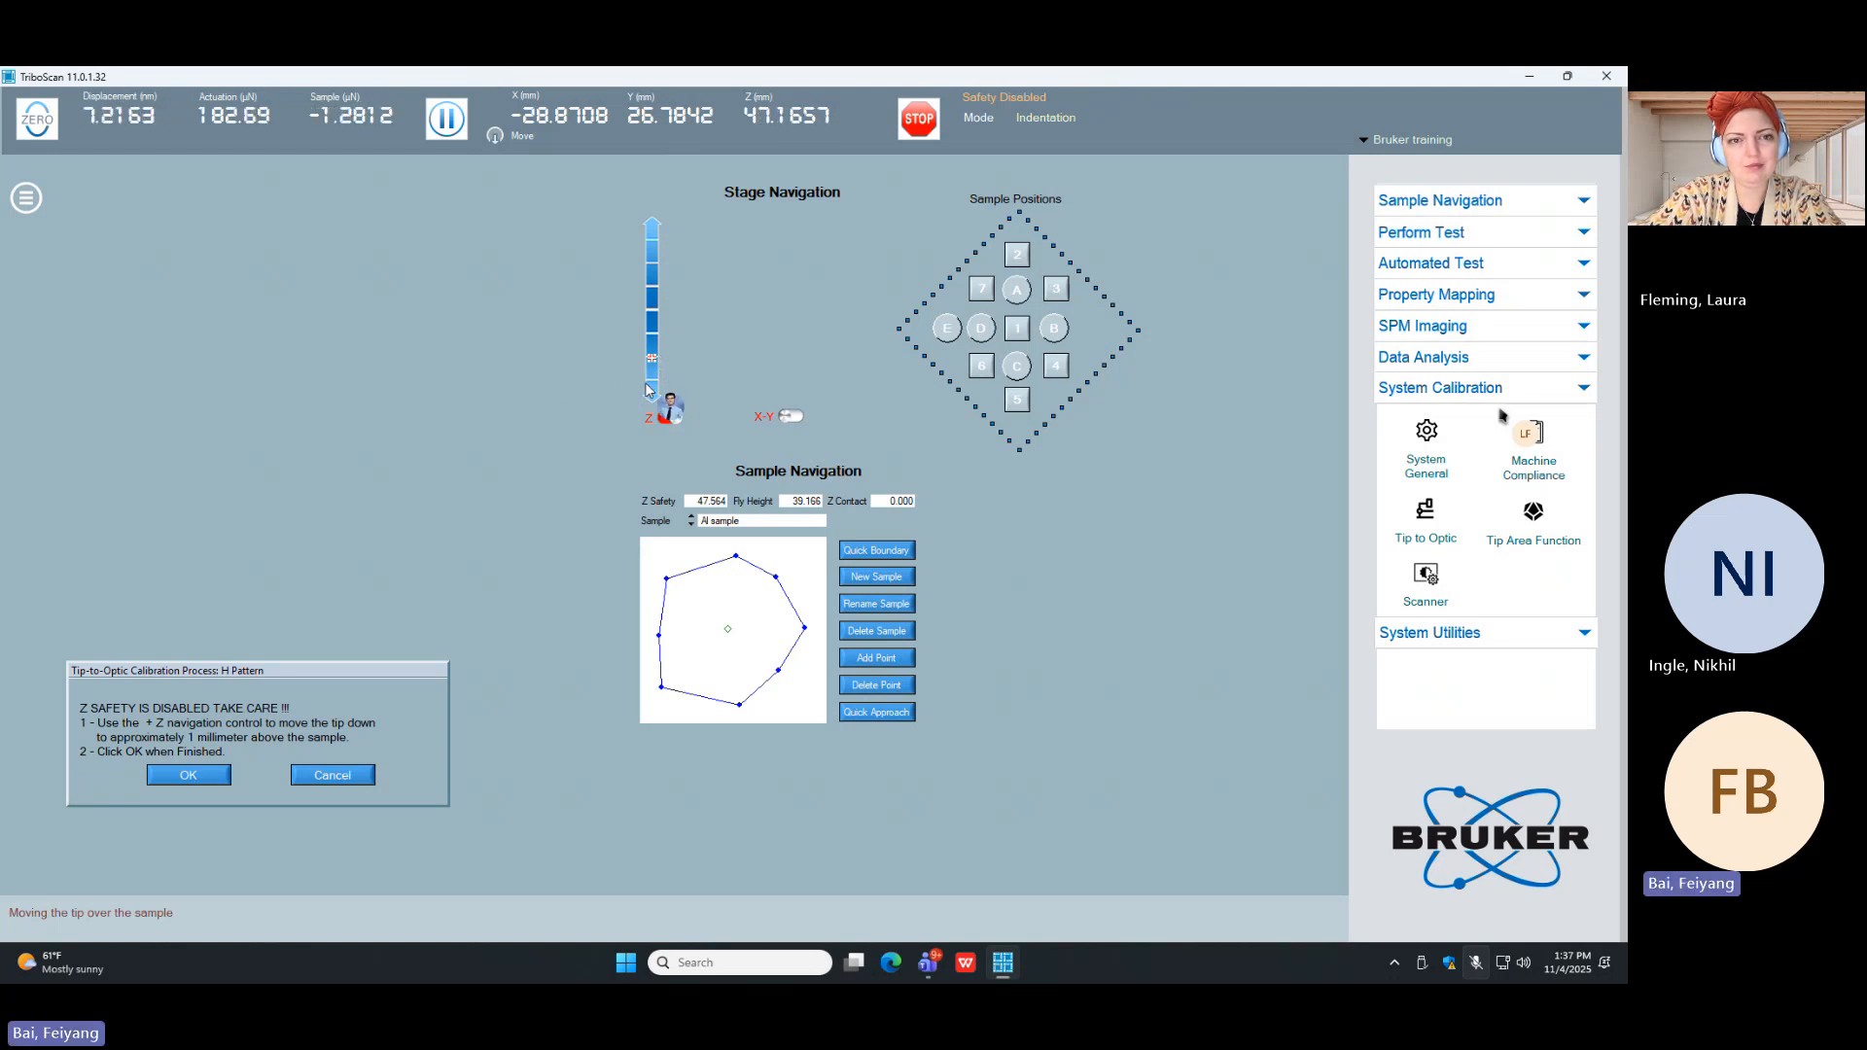
pyautogui.click(189, 776)
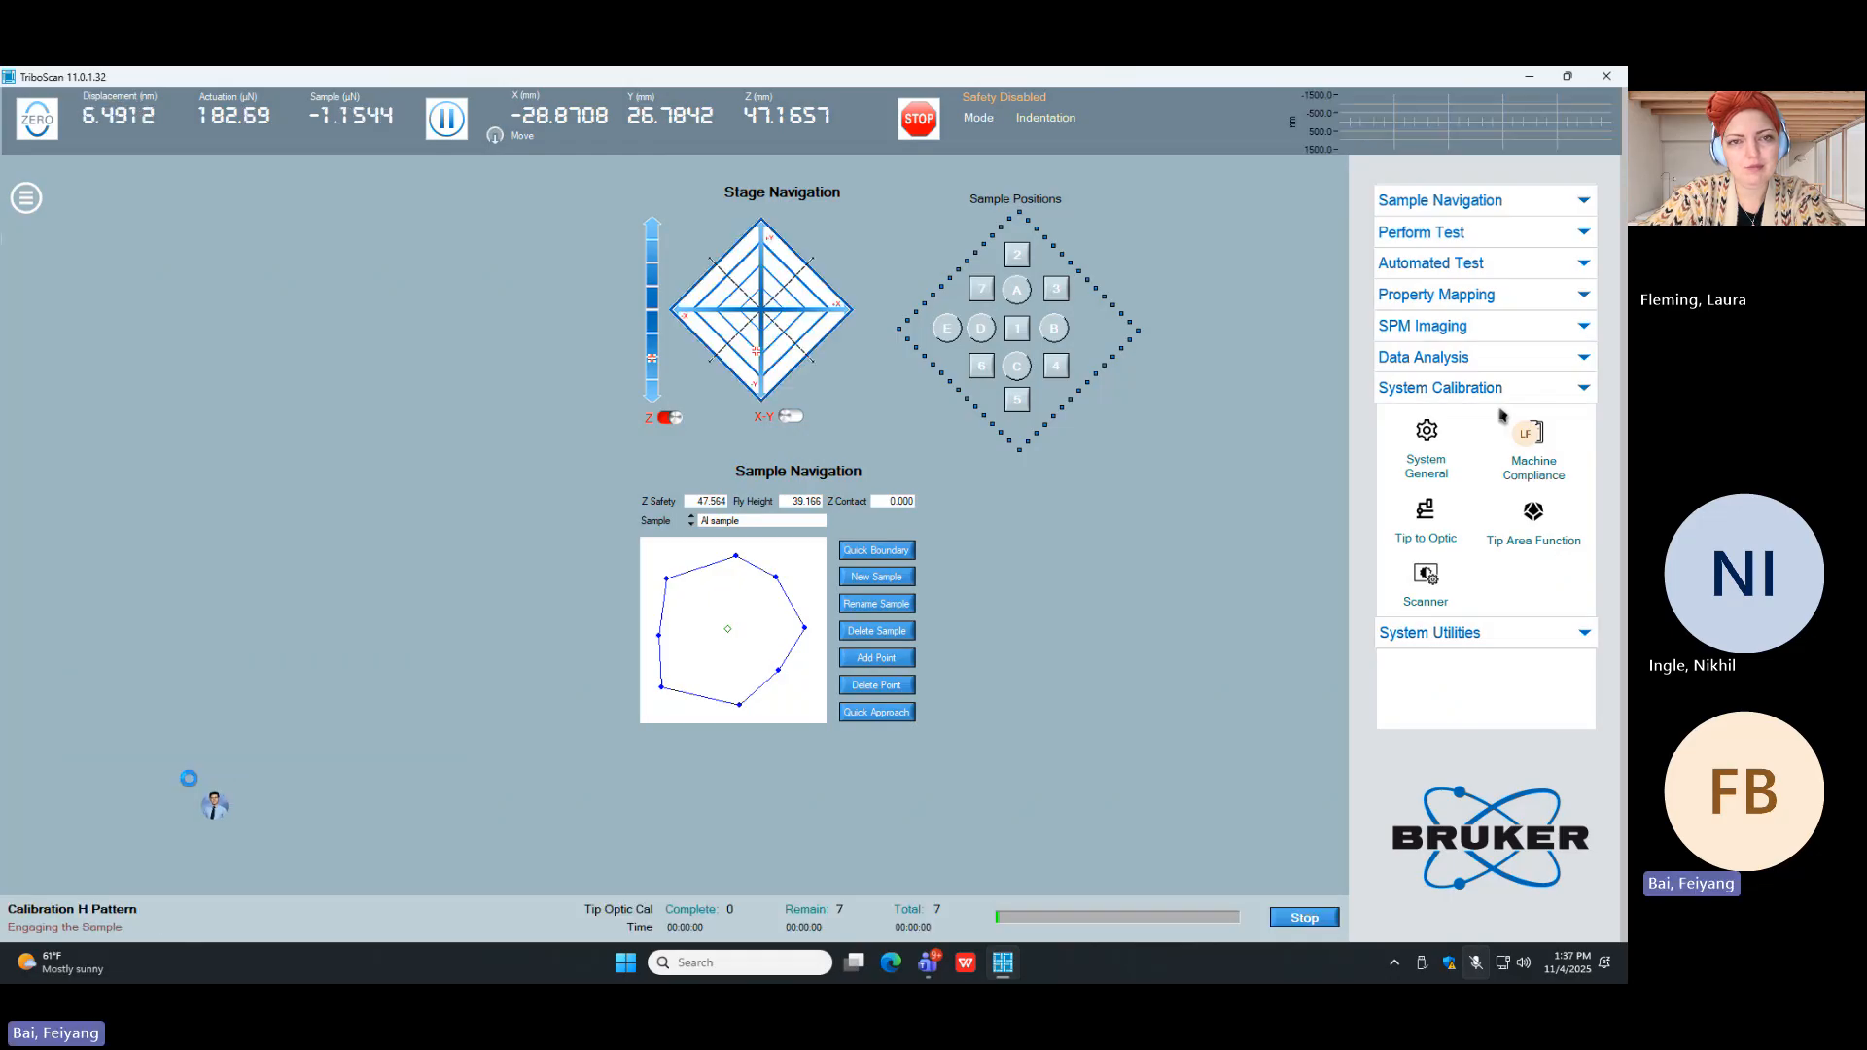
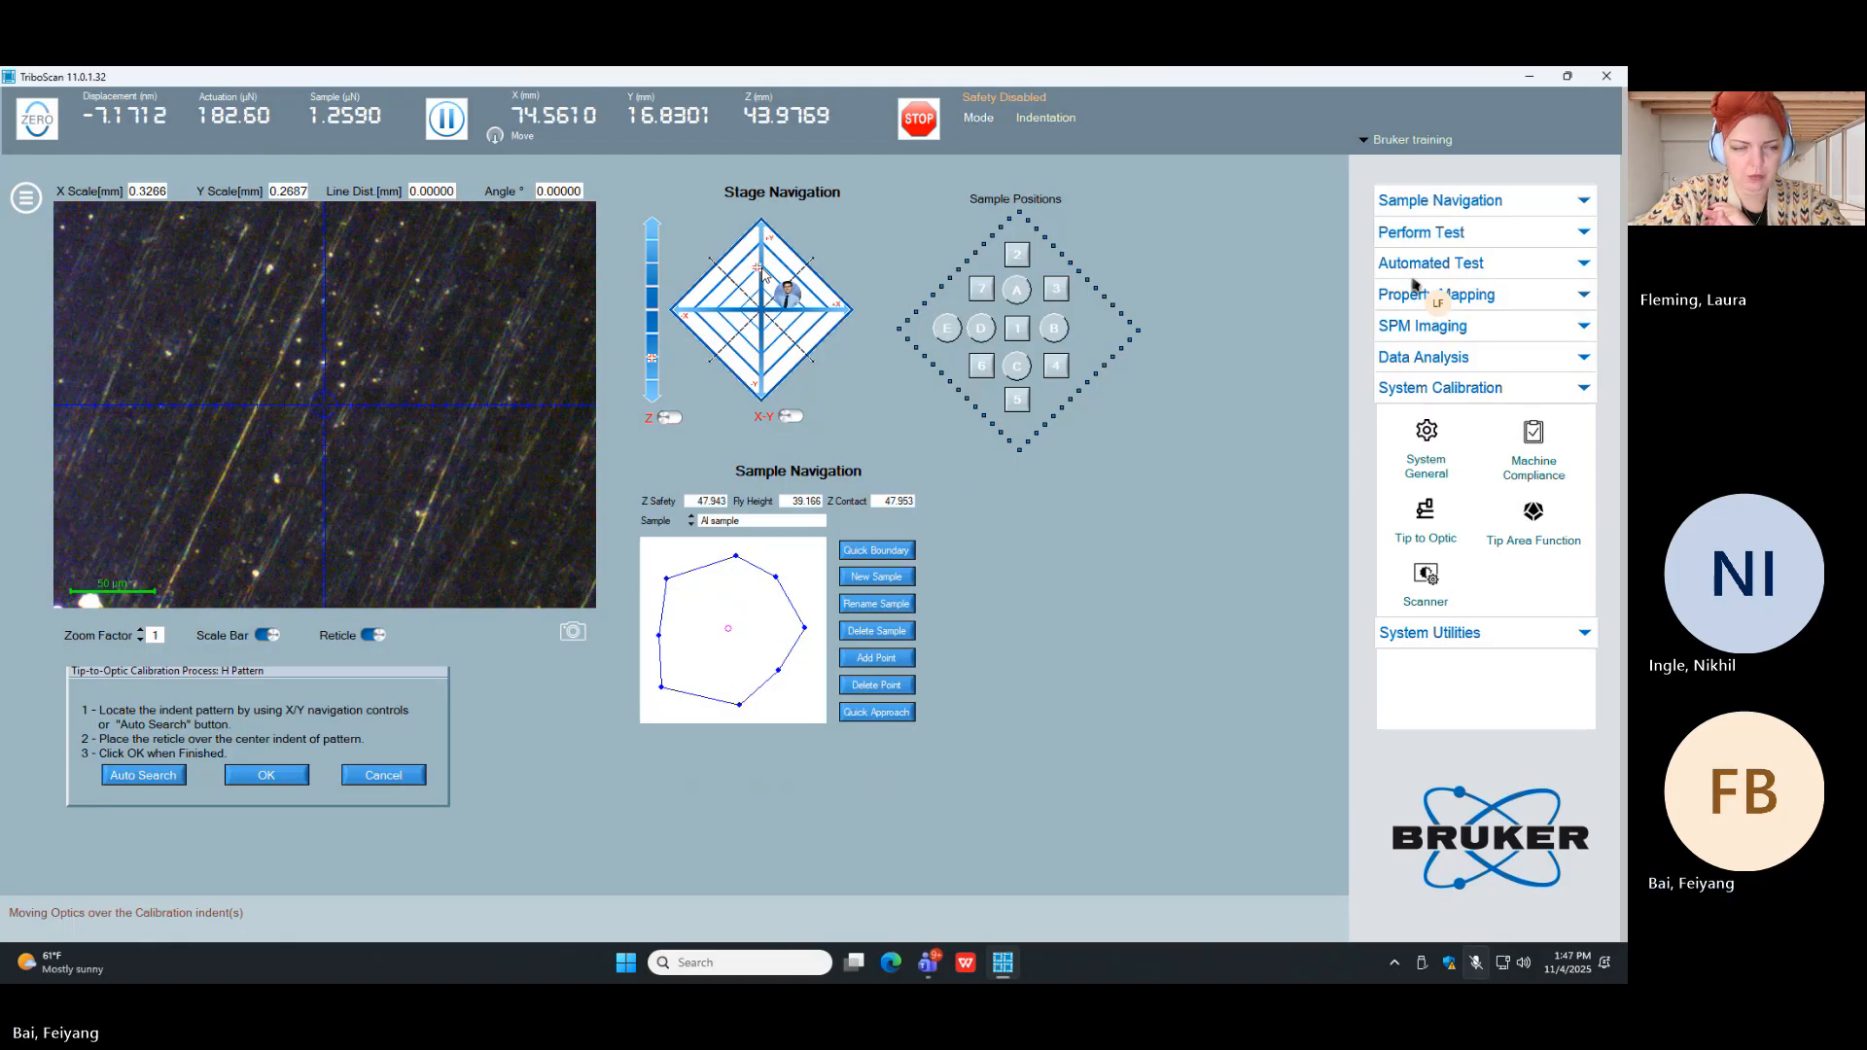
# Step: Centre the reticle over the middle indent of the H pattern near X 74.559, Y 16.853 mm and accept the tip-to-optic calibration
pyautogui.click(761, 270)
pyautogui.click(765, 331)
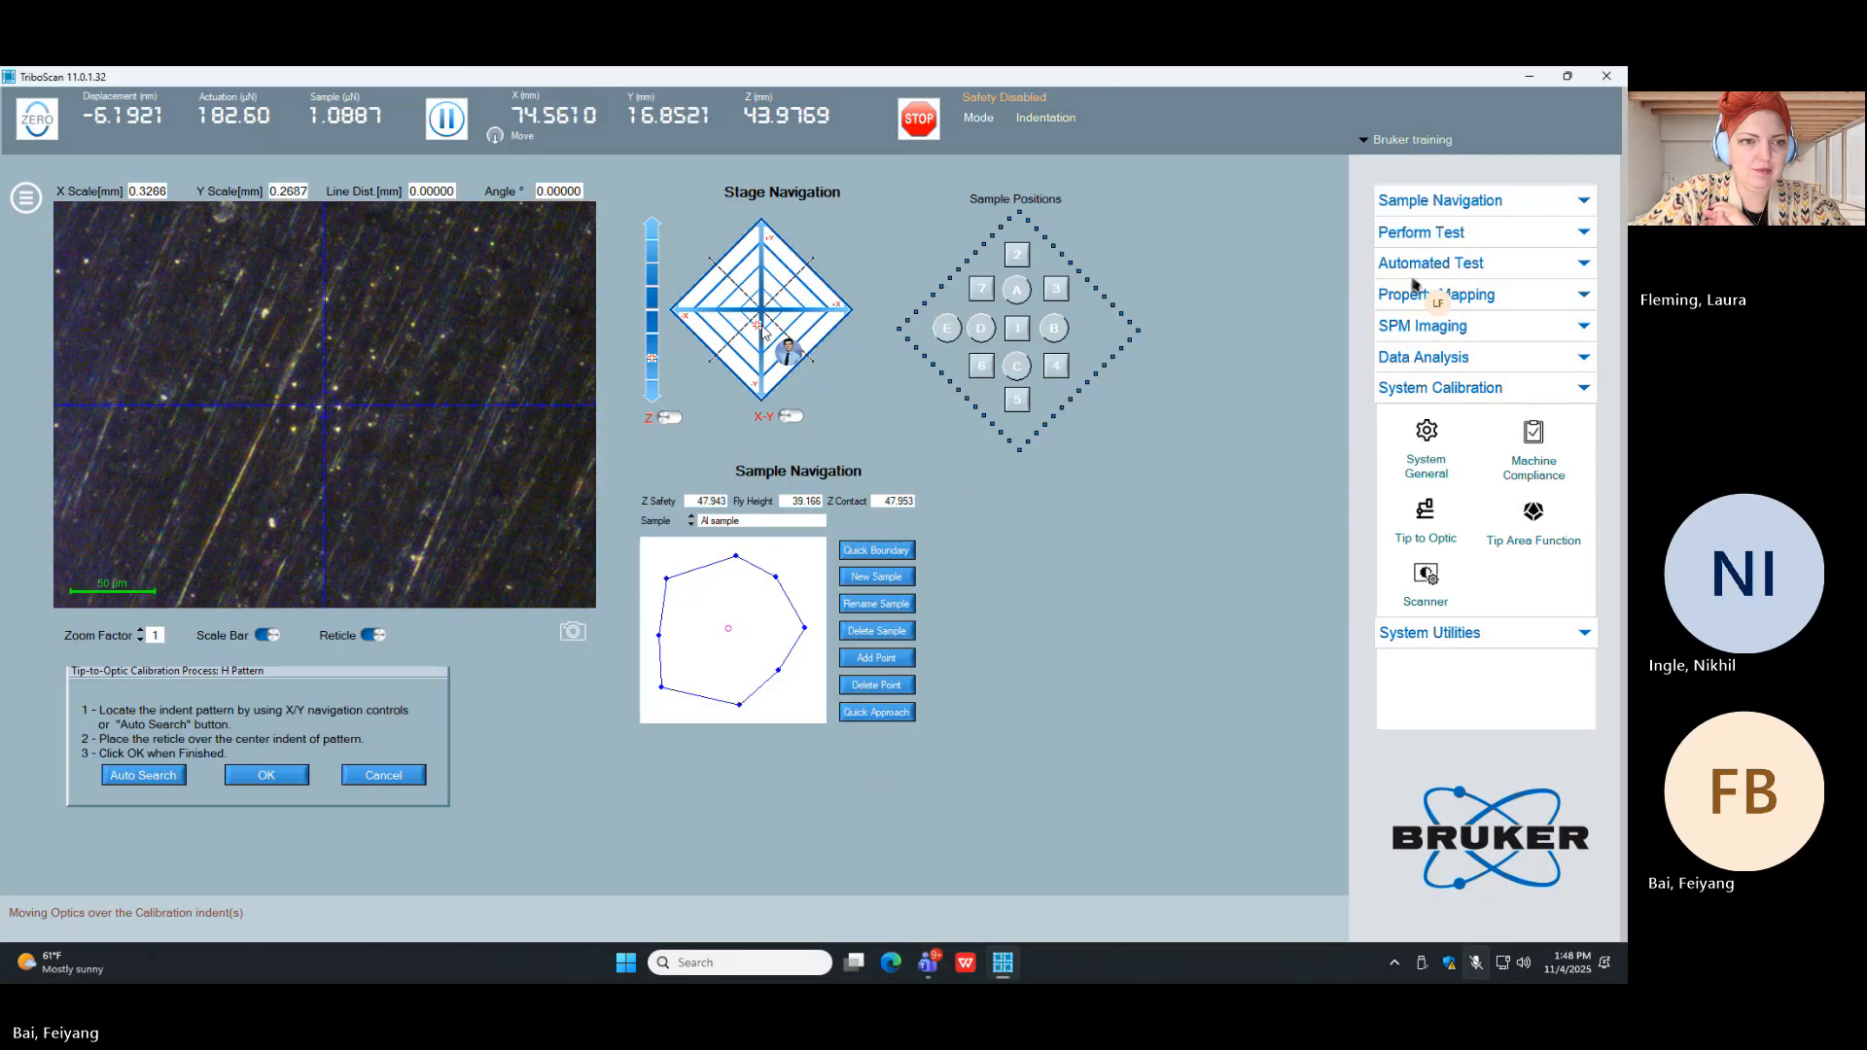
pyautogui.click(735, 312)
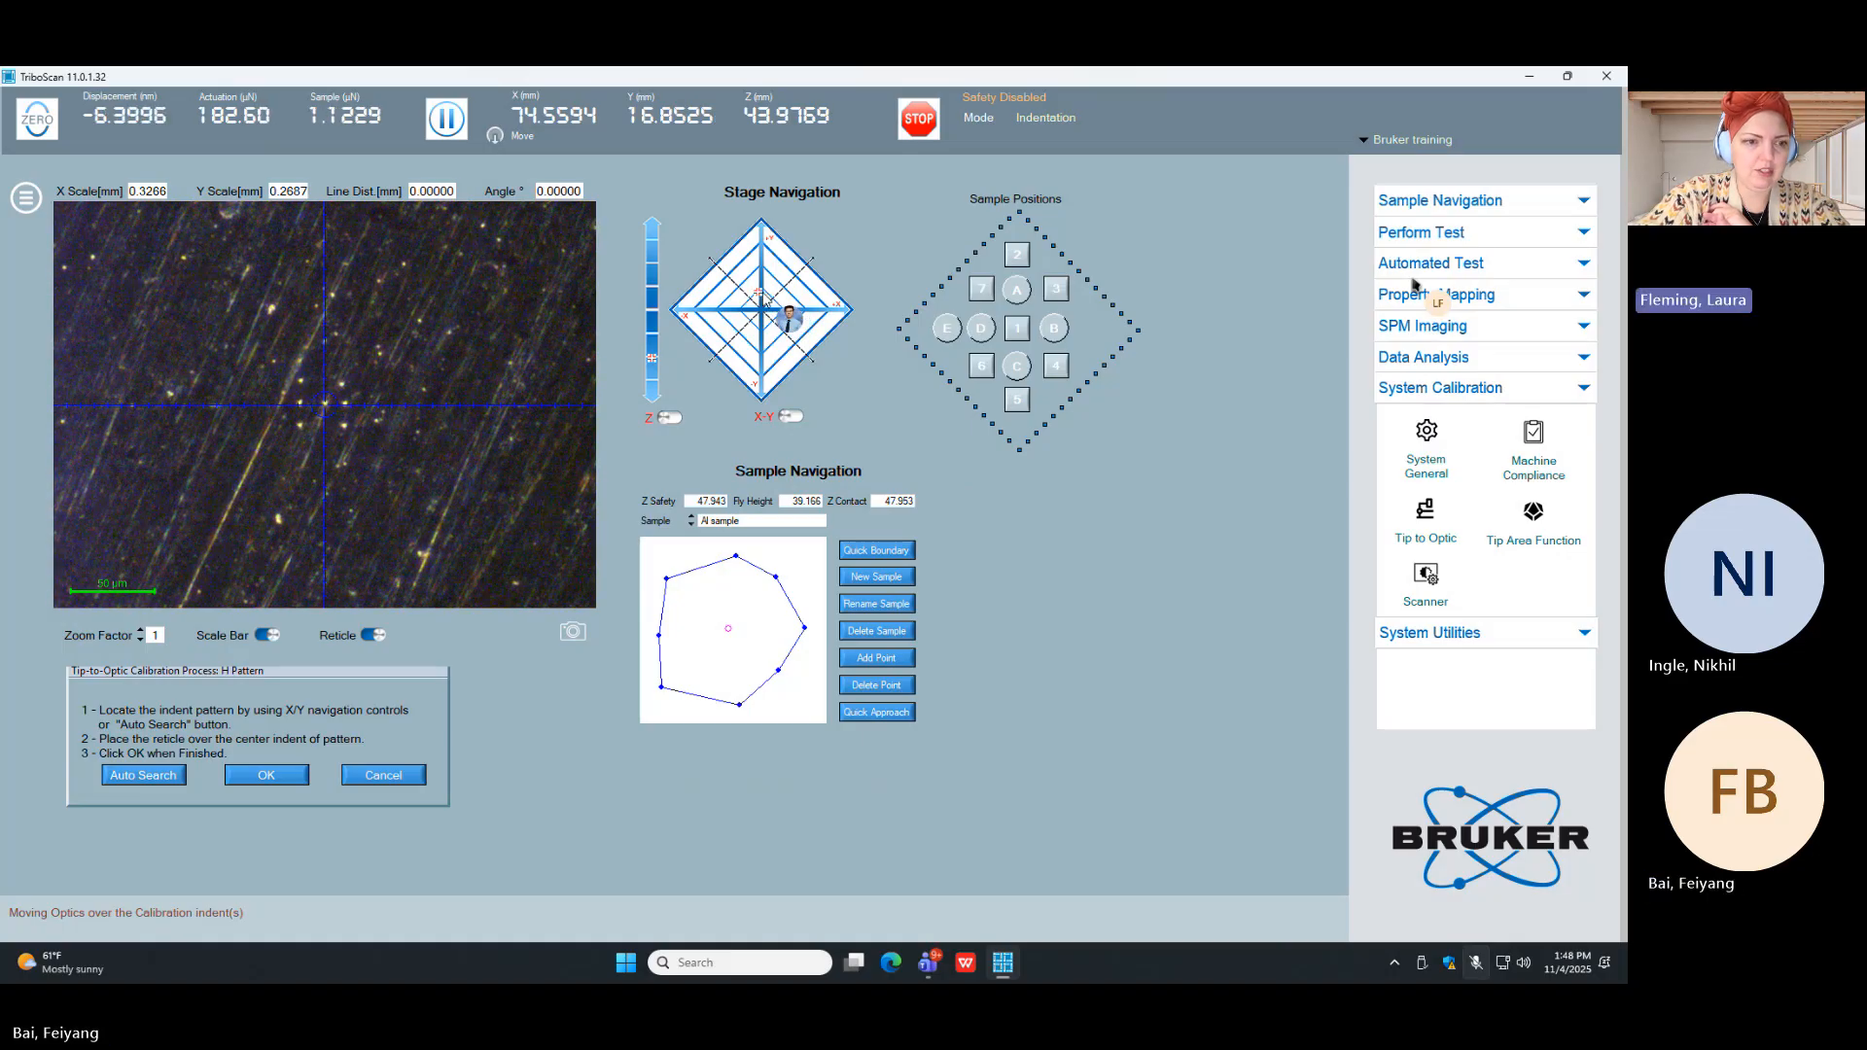
pyautogui.click(266, 775)
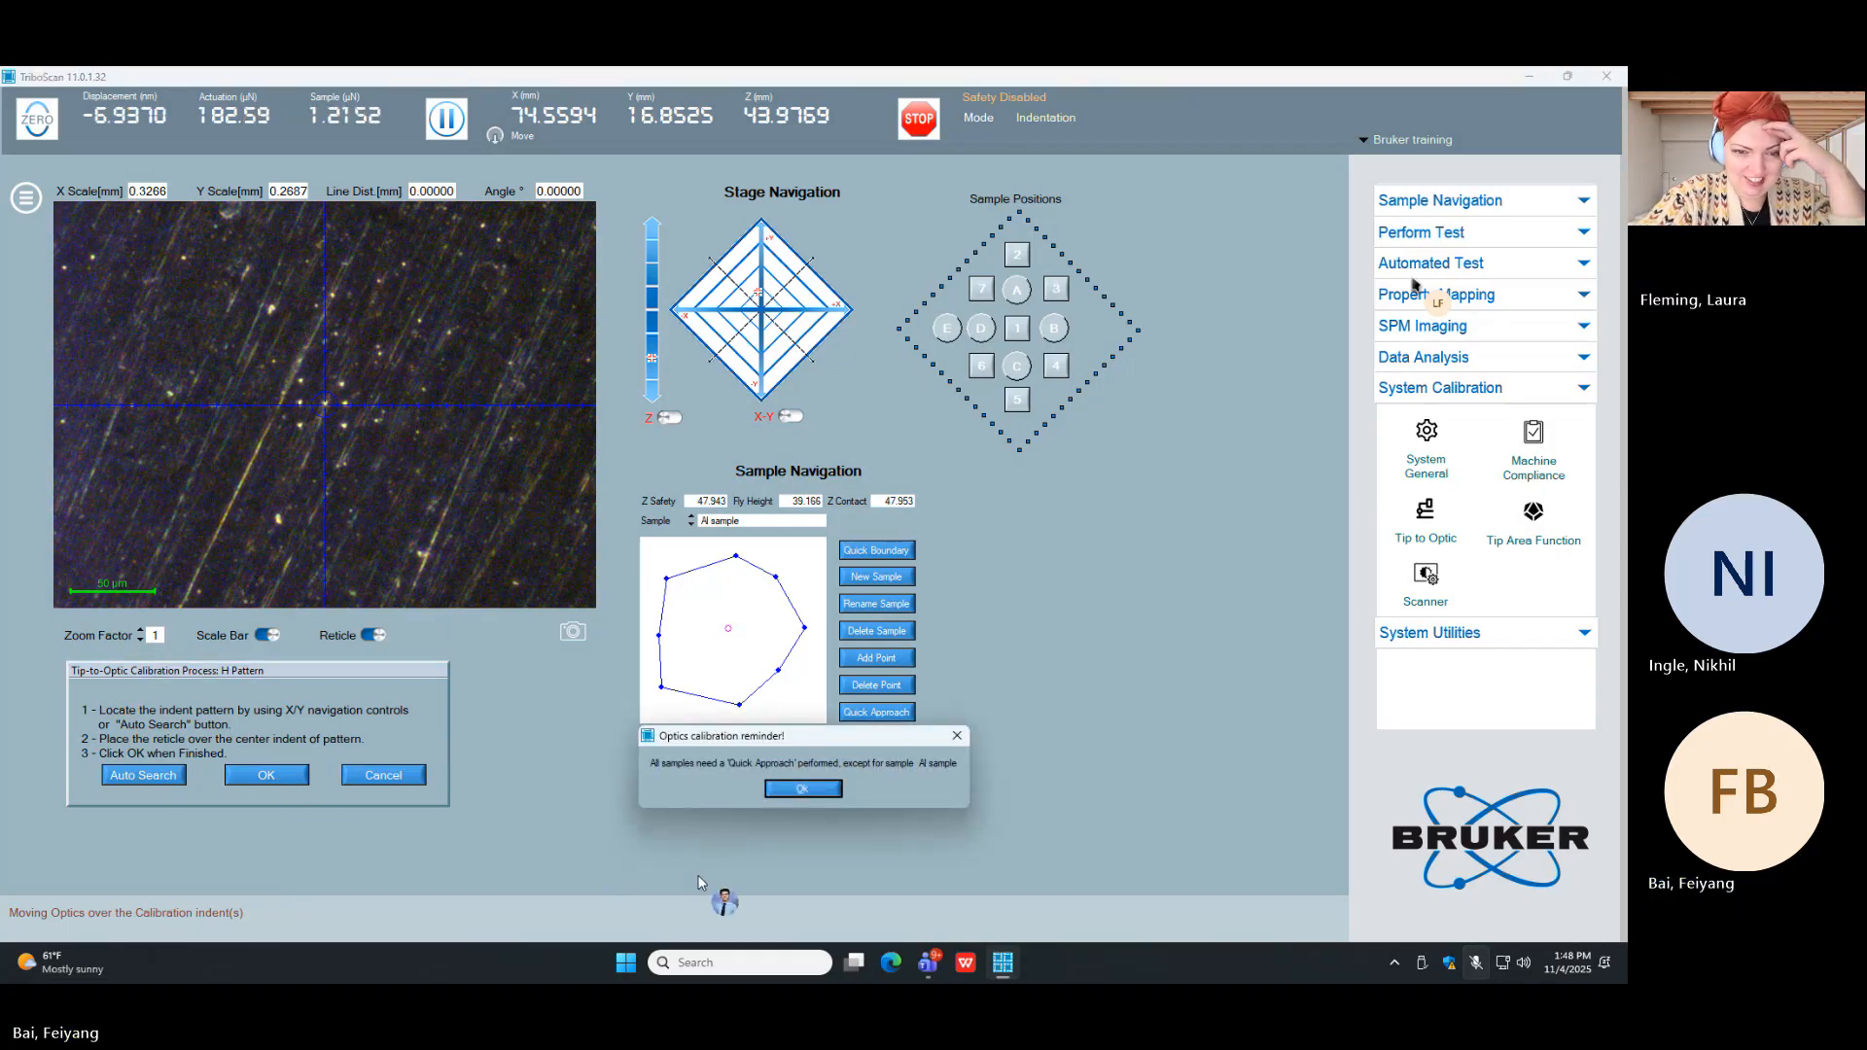
pyautogui.click(785, 790)
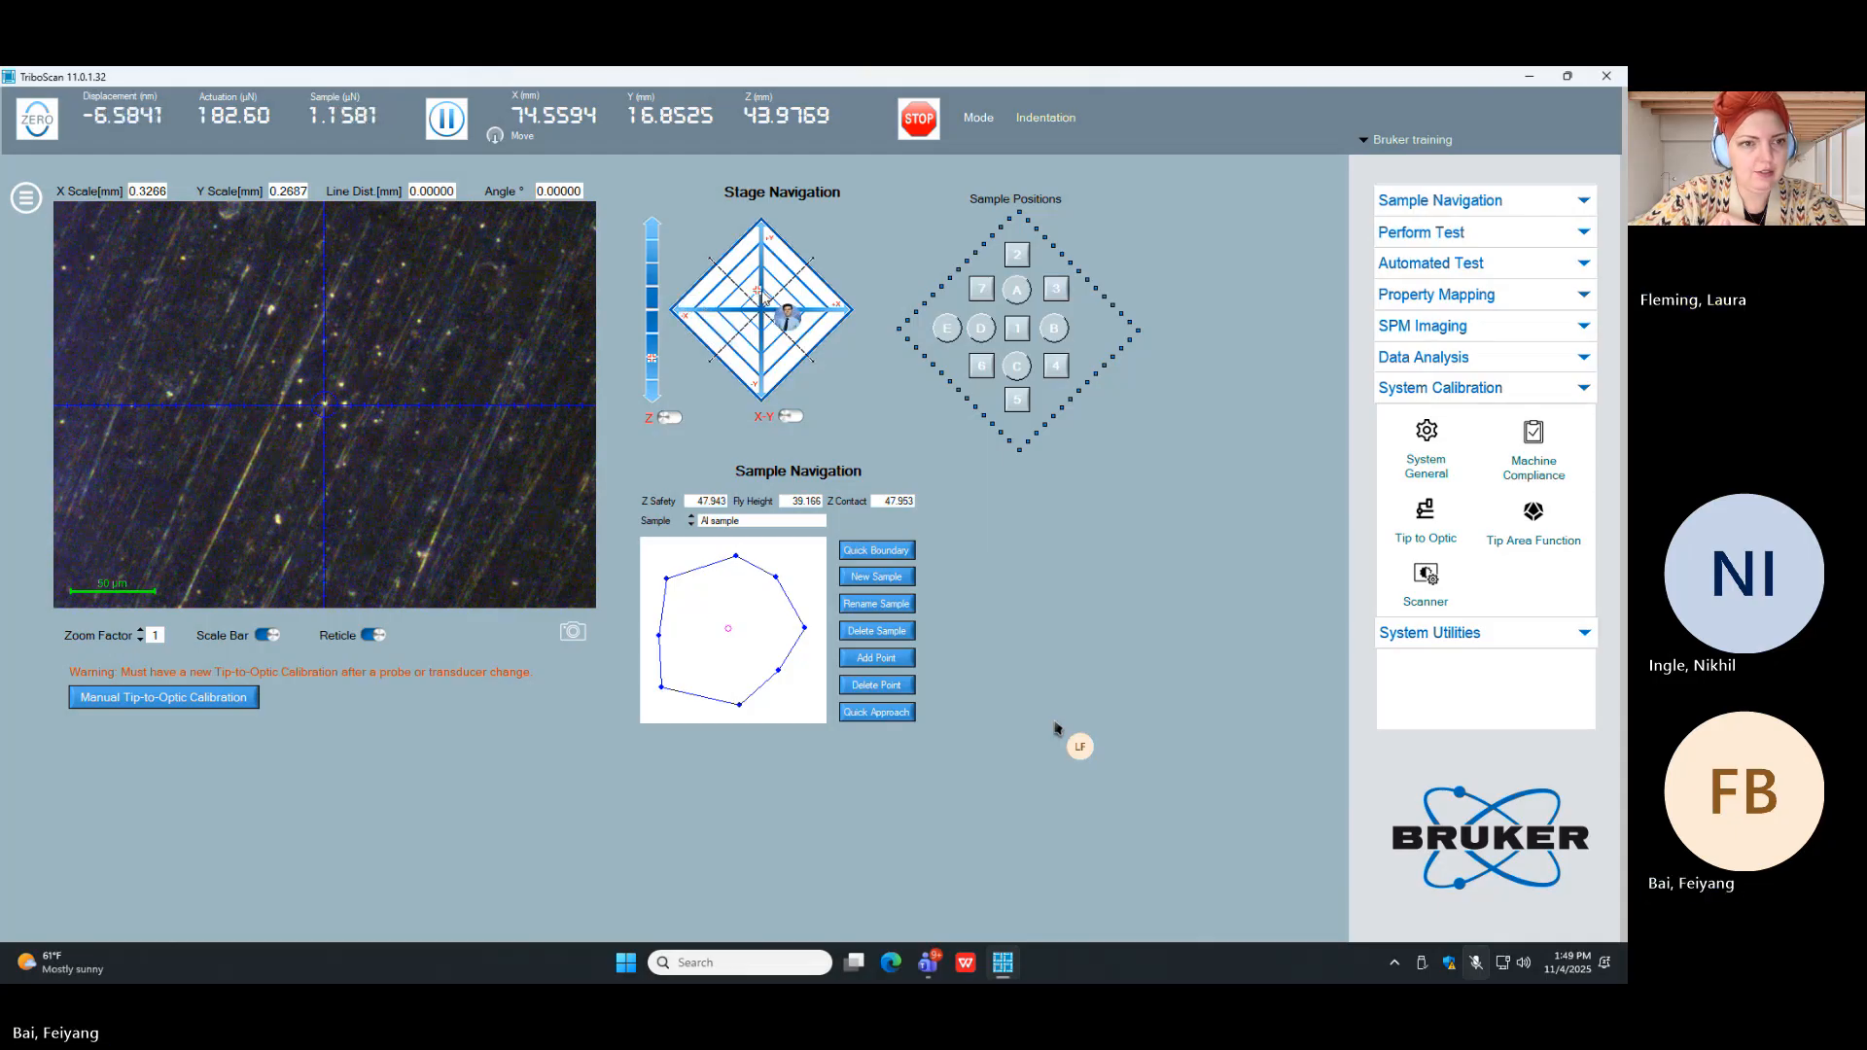
# Step: Run a single 8000 µN open-loop indent on the Al sample near Y 16.87 mm without saving its data, and view the spot optically
pyautogui.click(790, 416)
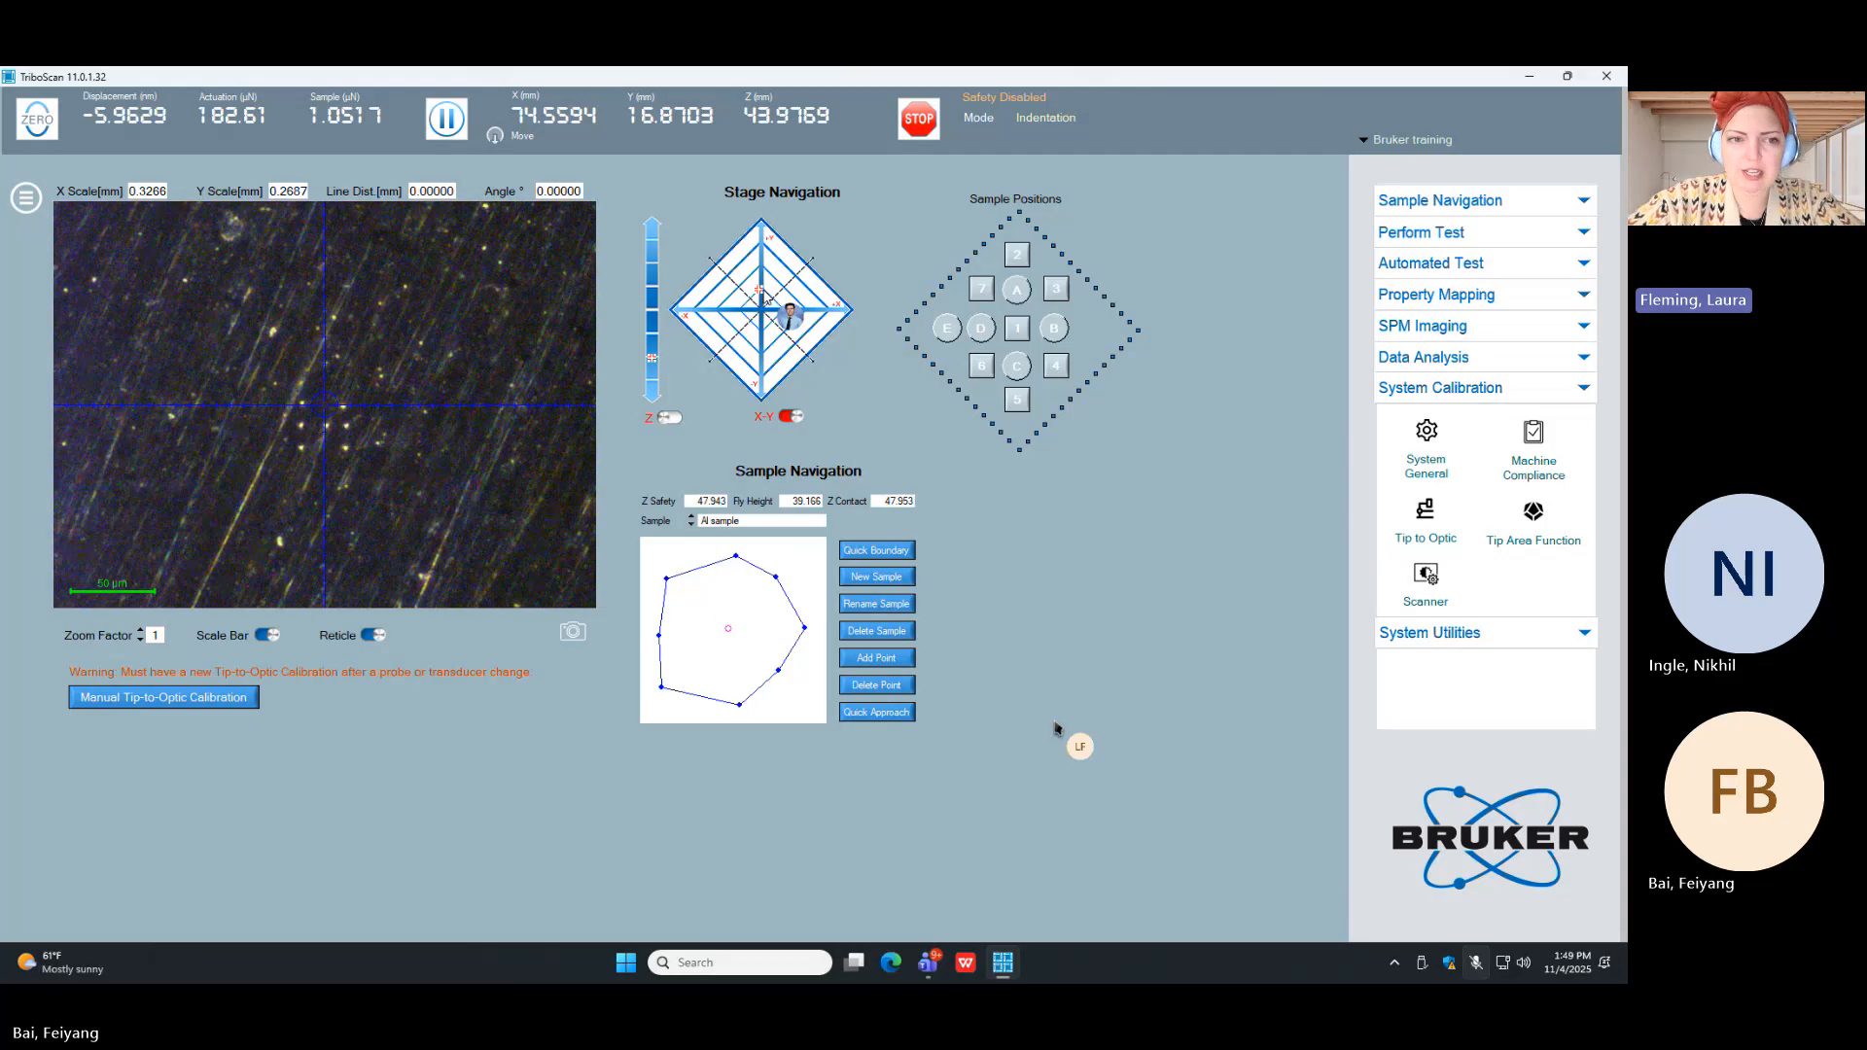
pyautogui.click(1498, 232)
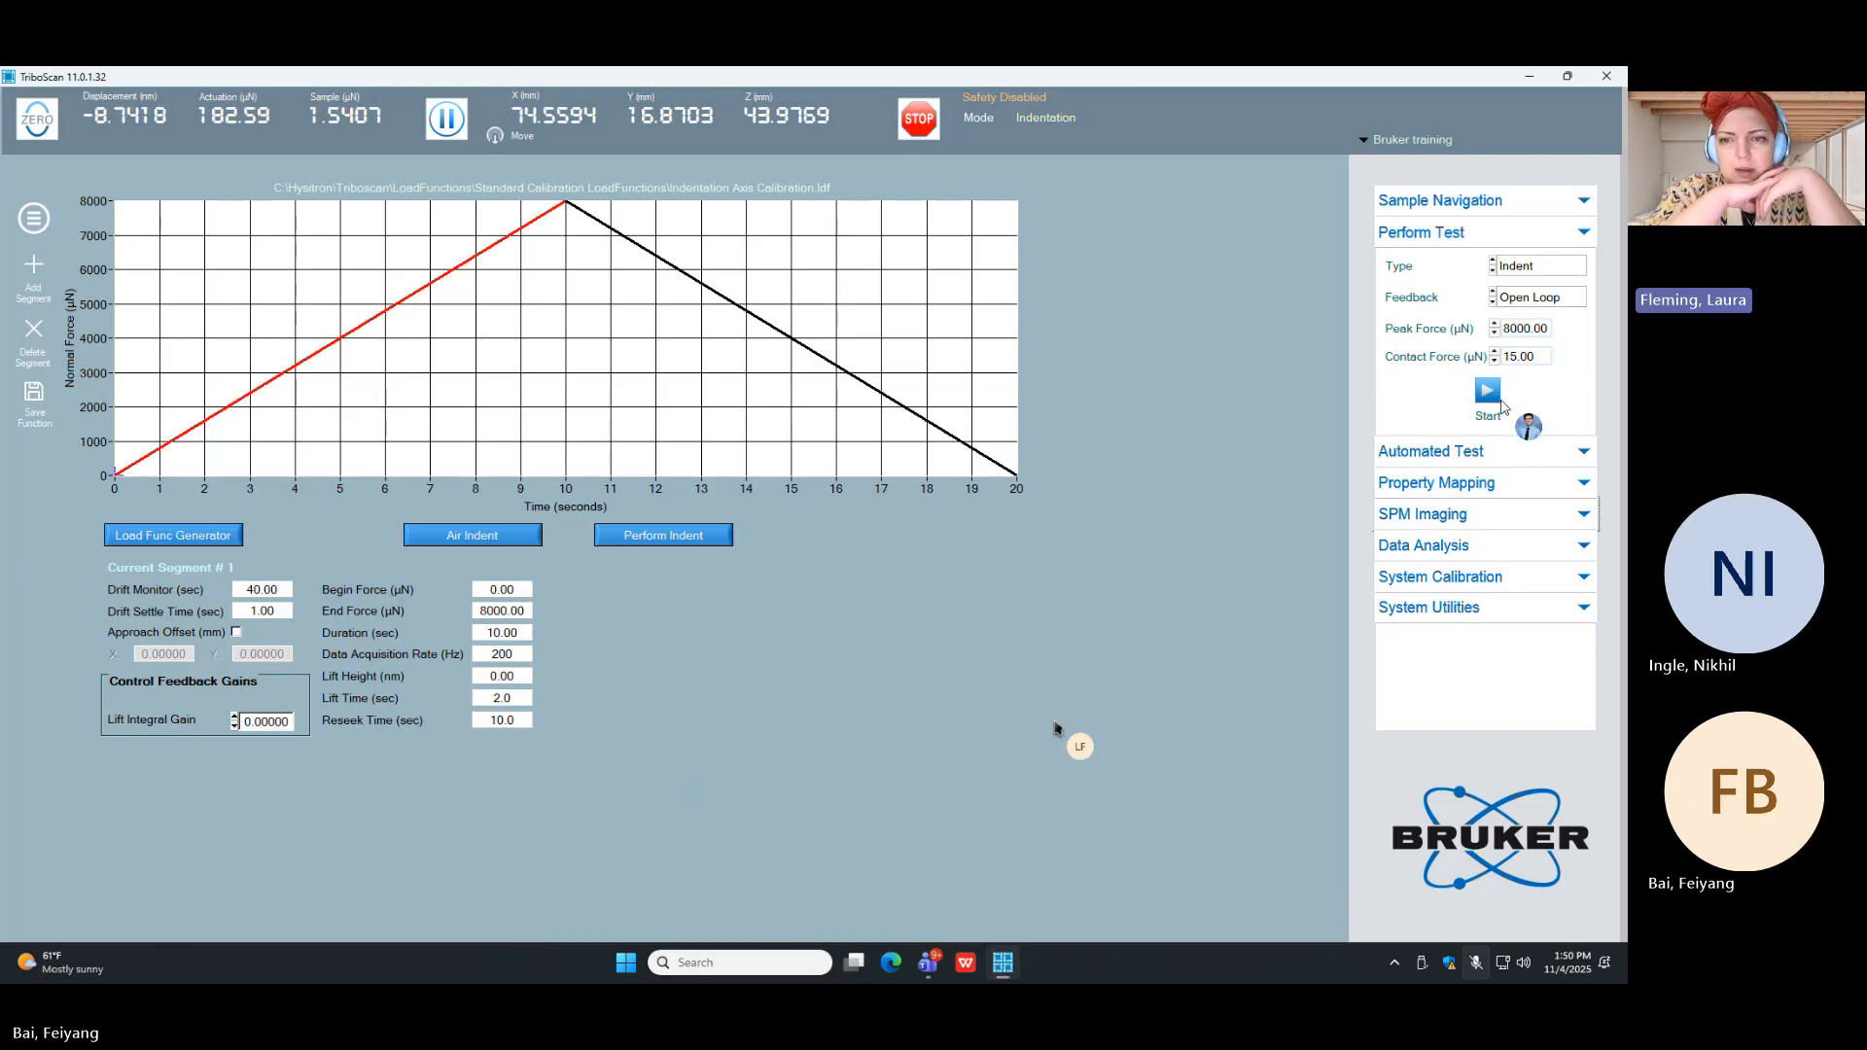
pyautogui.click(1488, 393)
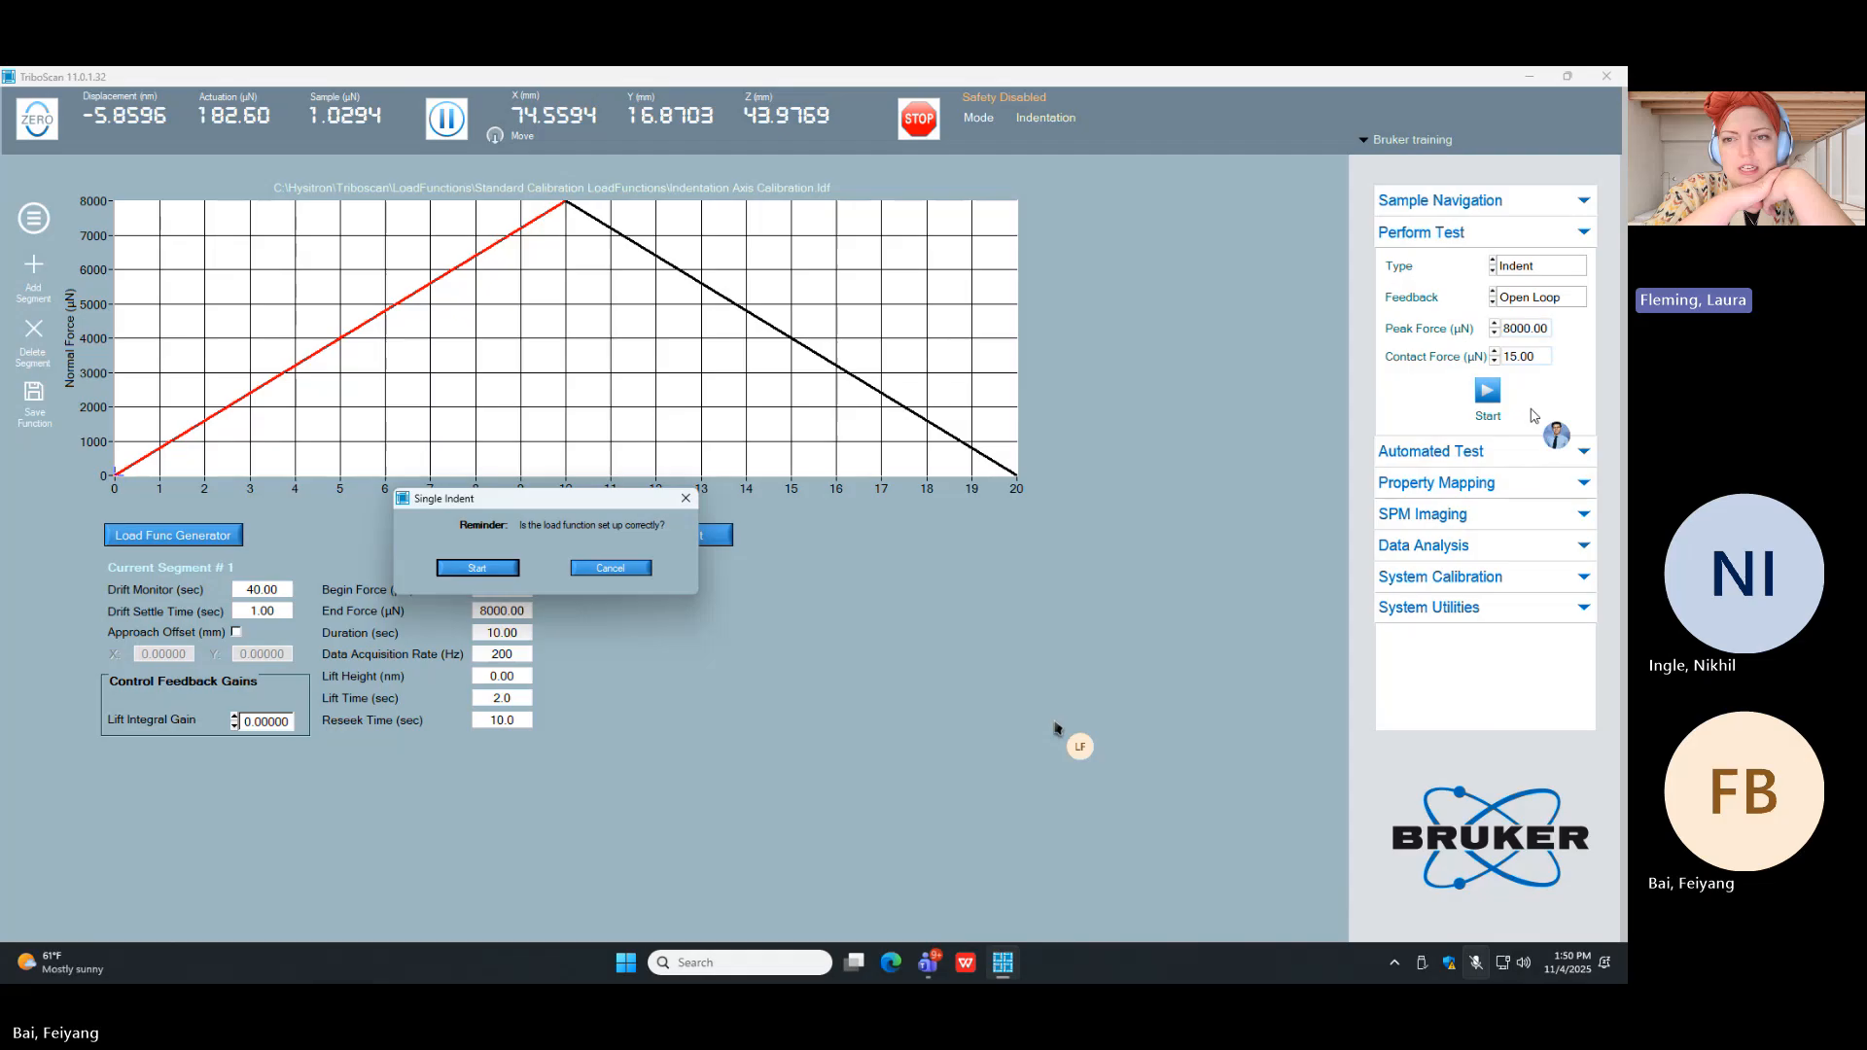
pyautogui.click(494, 575)
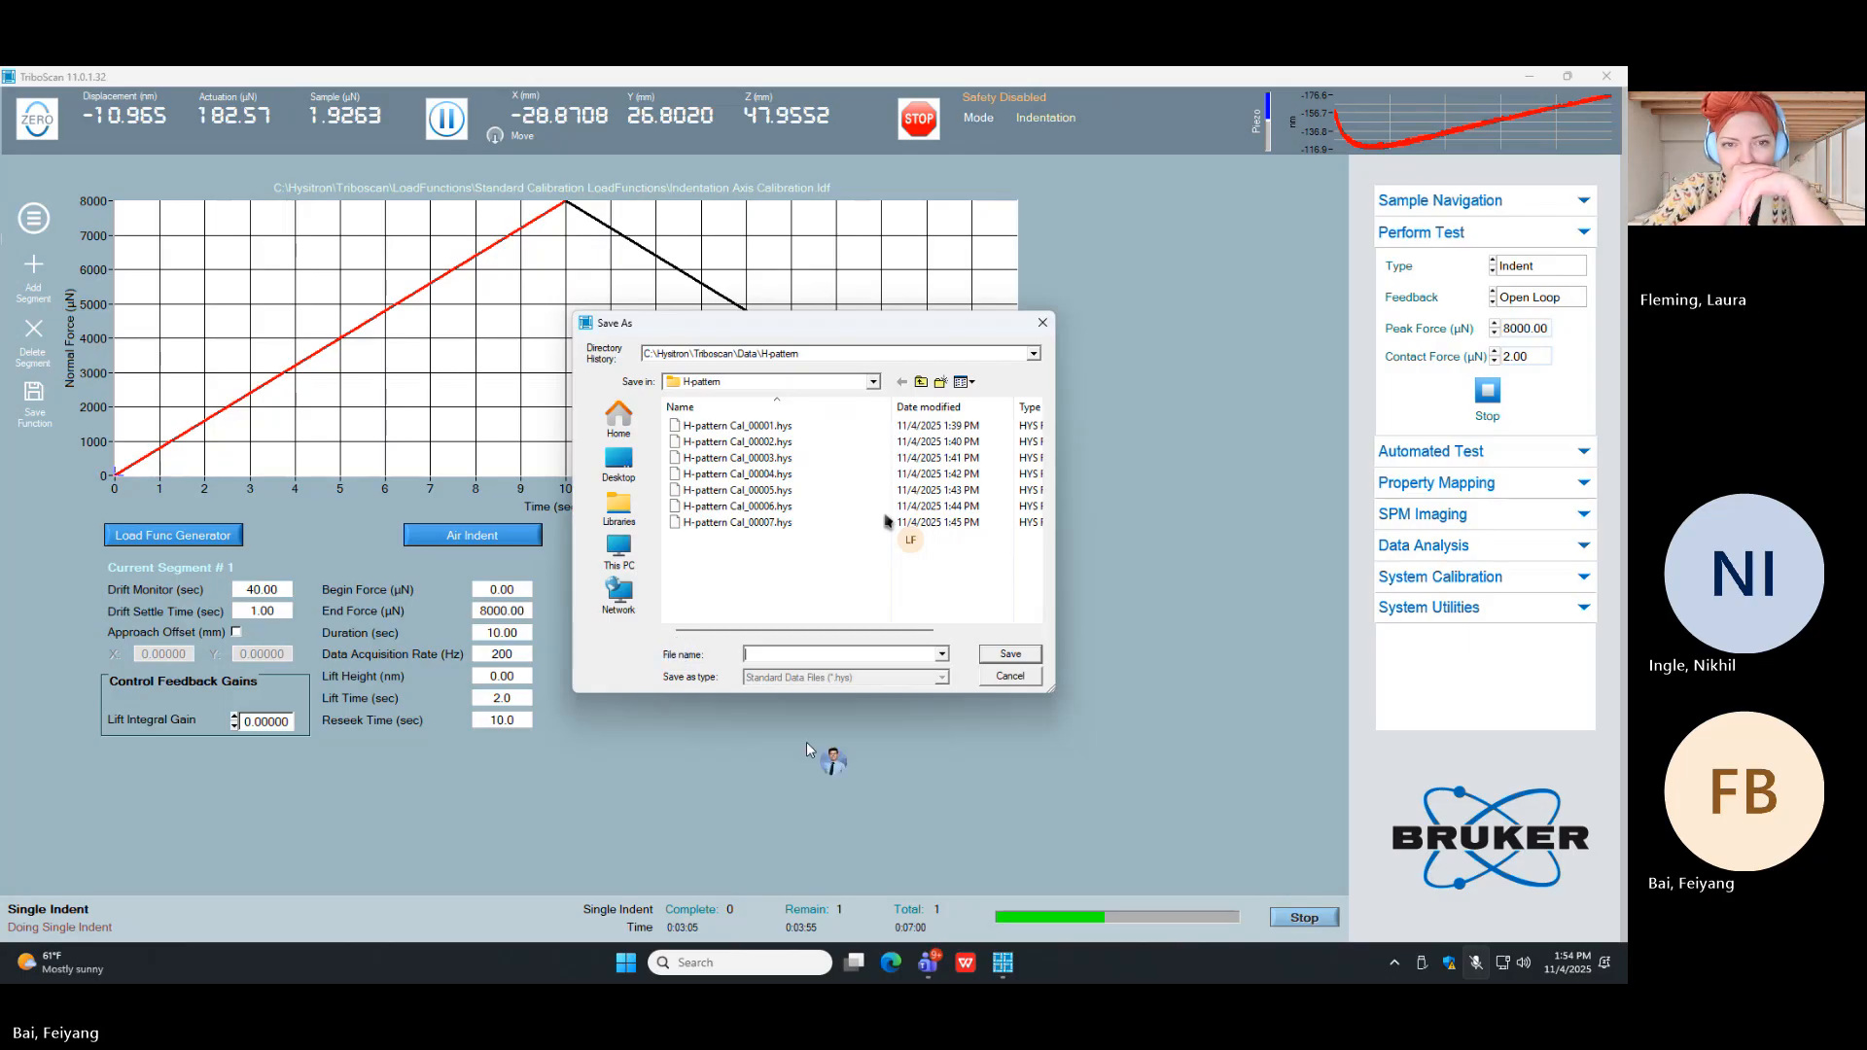
pyautogui.click(1012, 677)
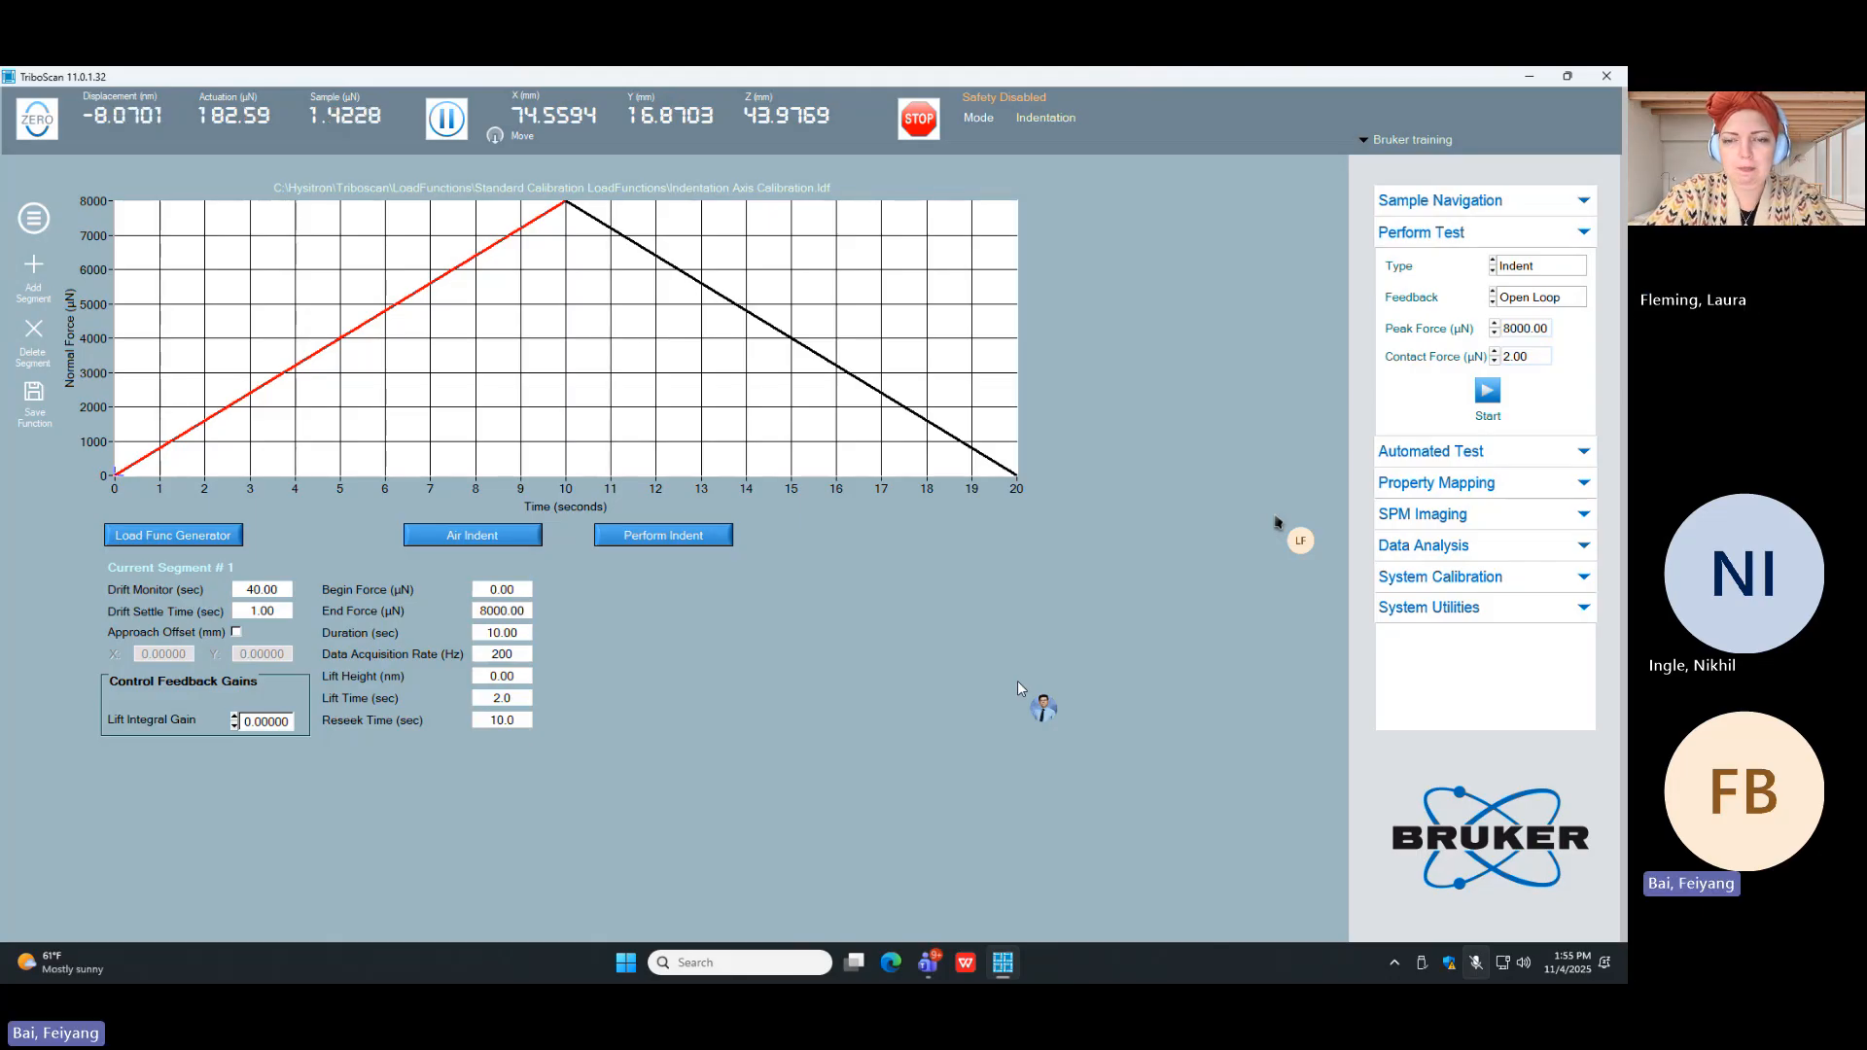
pyautogui.click(1477, 202)
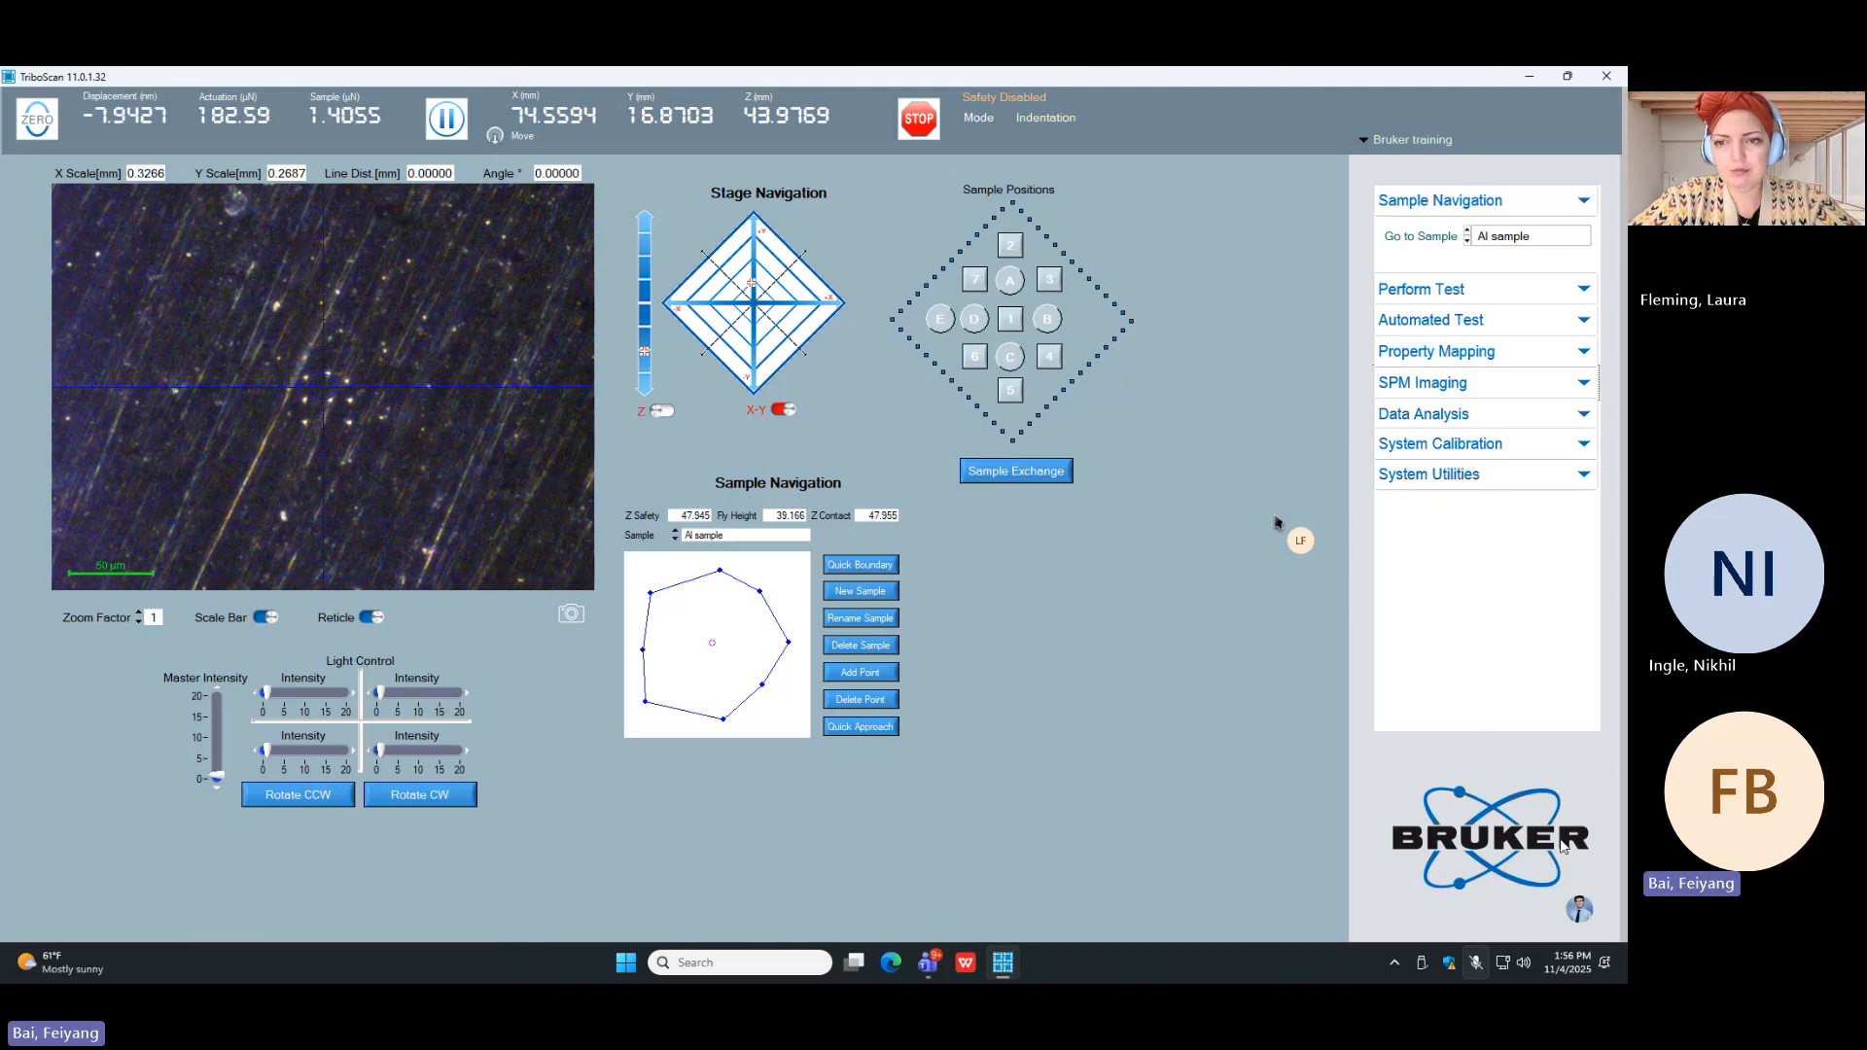
# Step: Load the BERK.ARA tip area function from the Triboscan Area Functions folder
pyautogui.click(1585, 447)
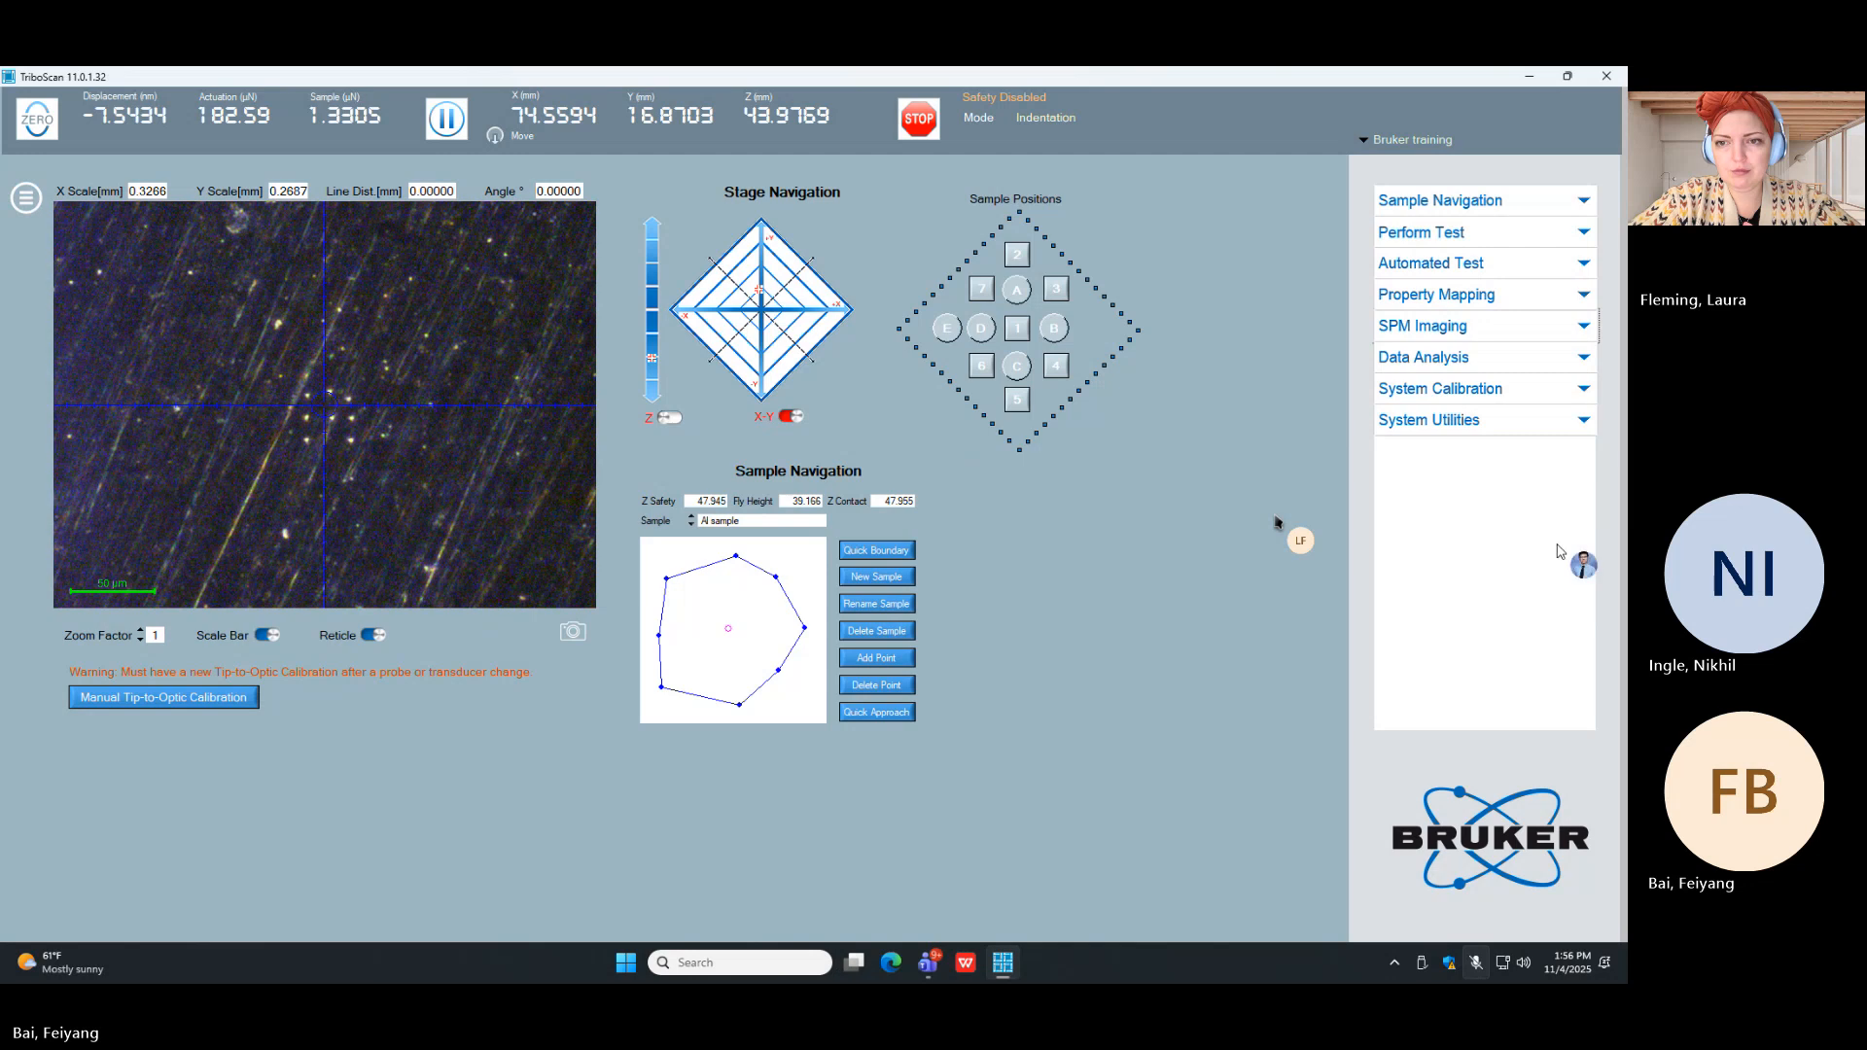
pyautogui.click(1580, 390)
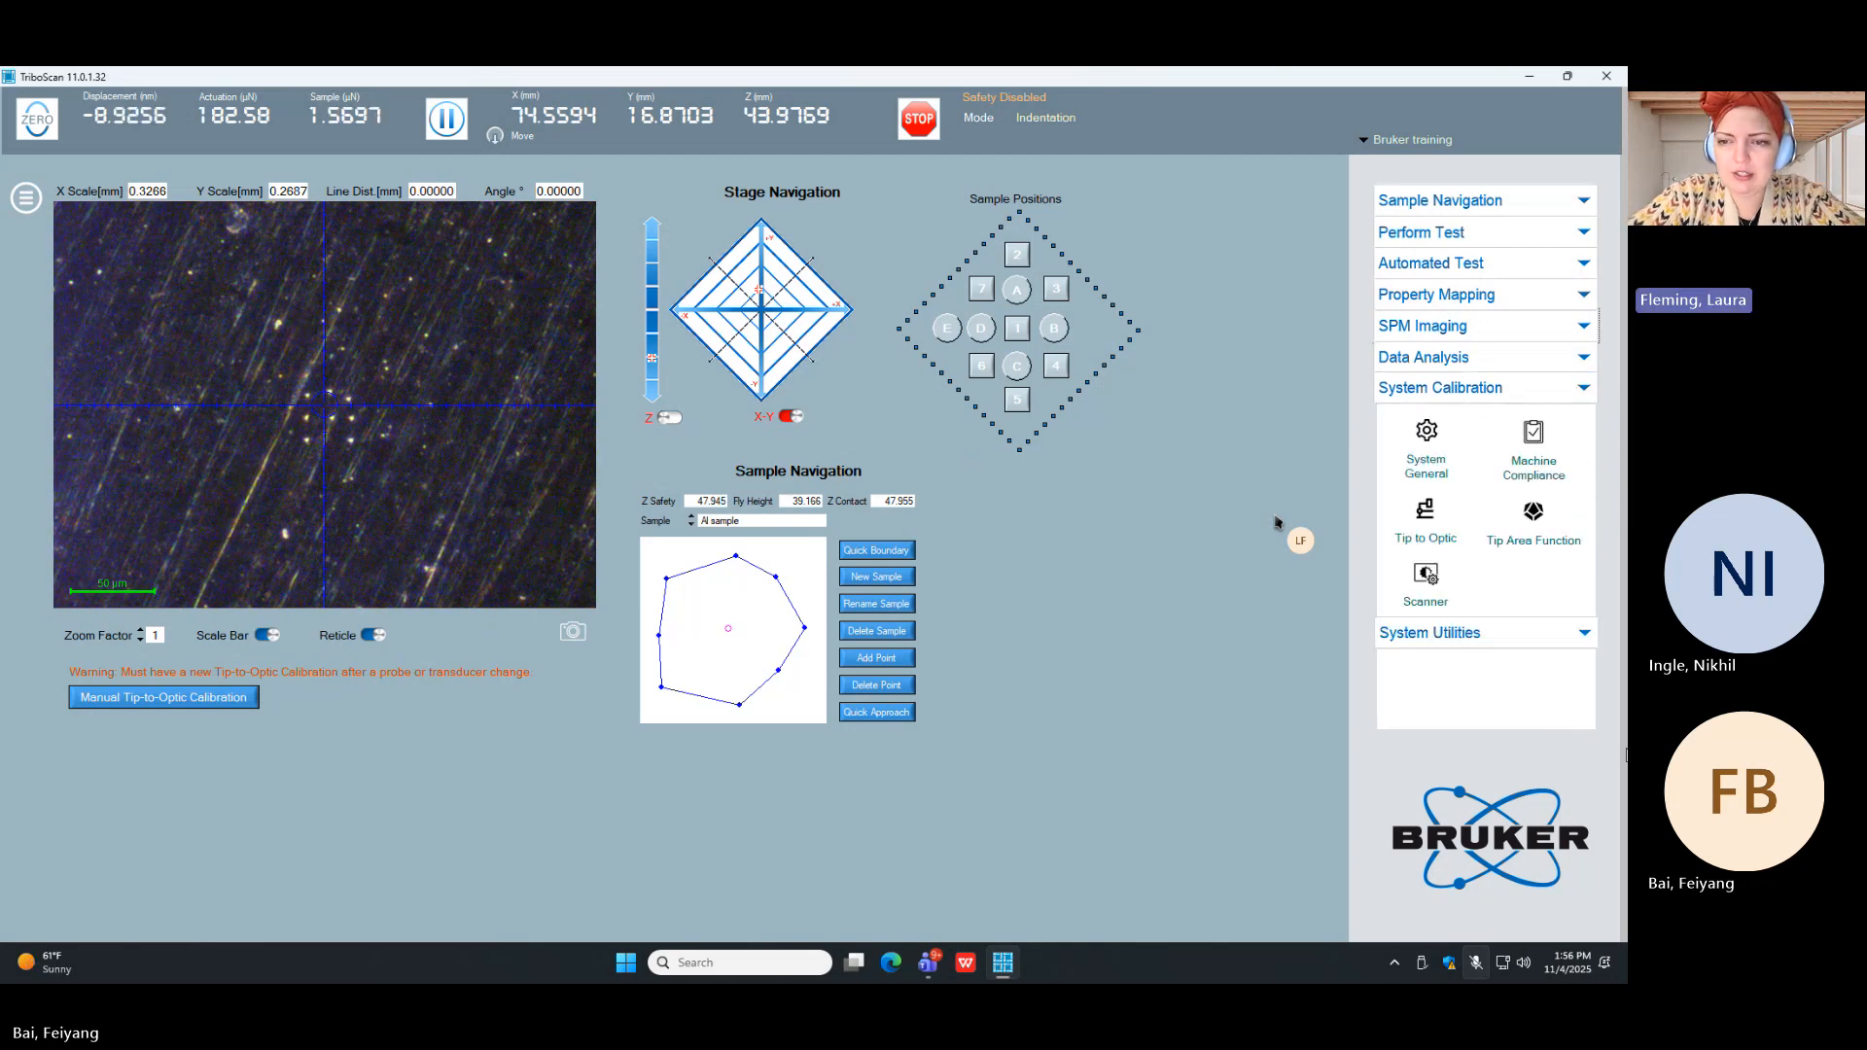
pyautogui.click(1534, 520)
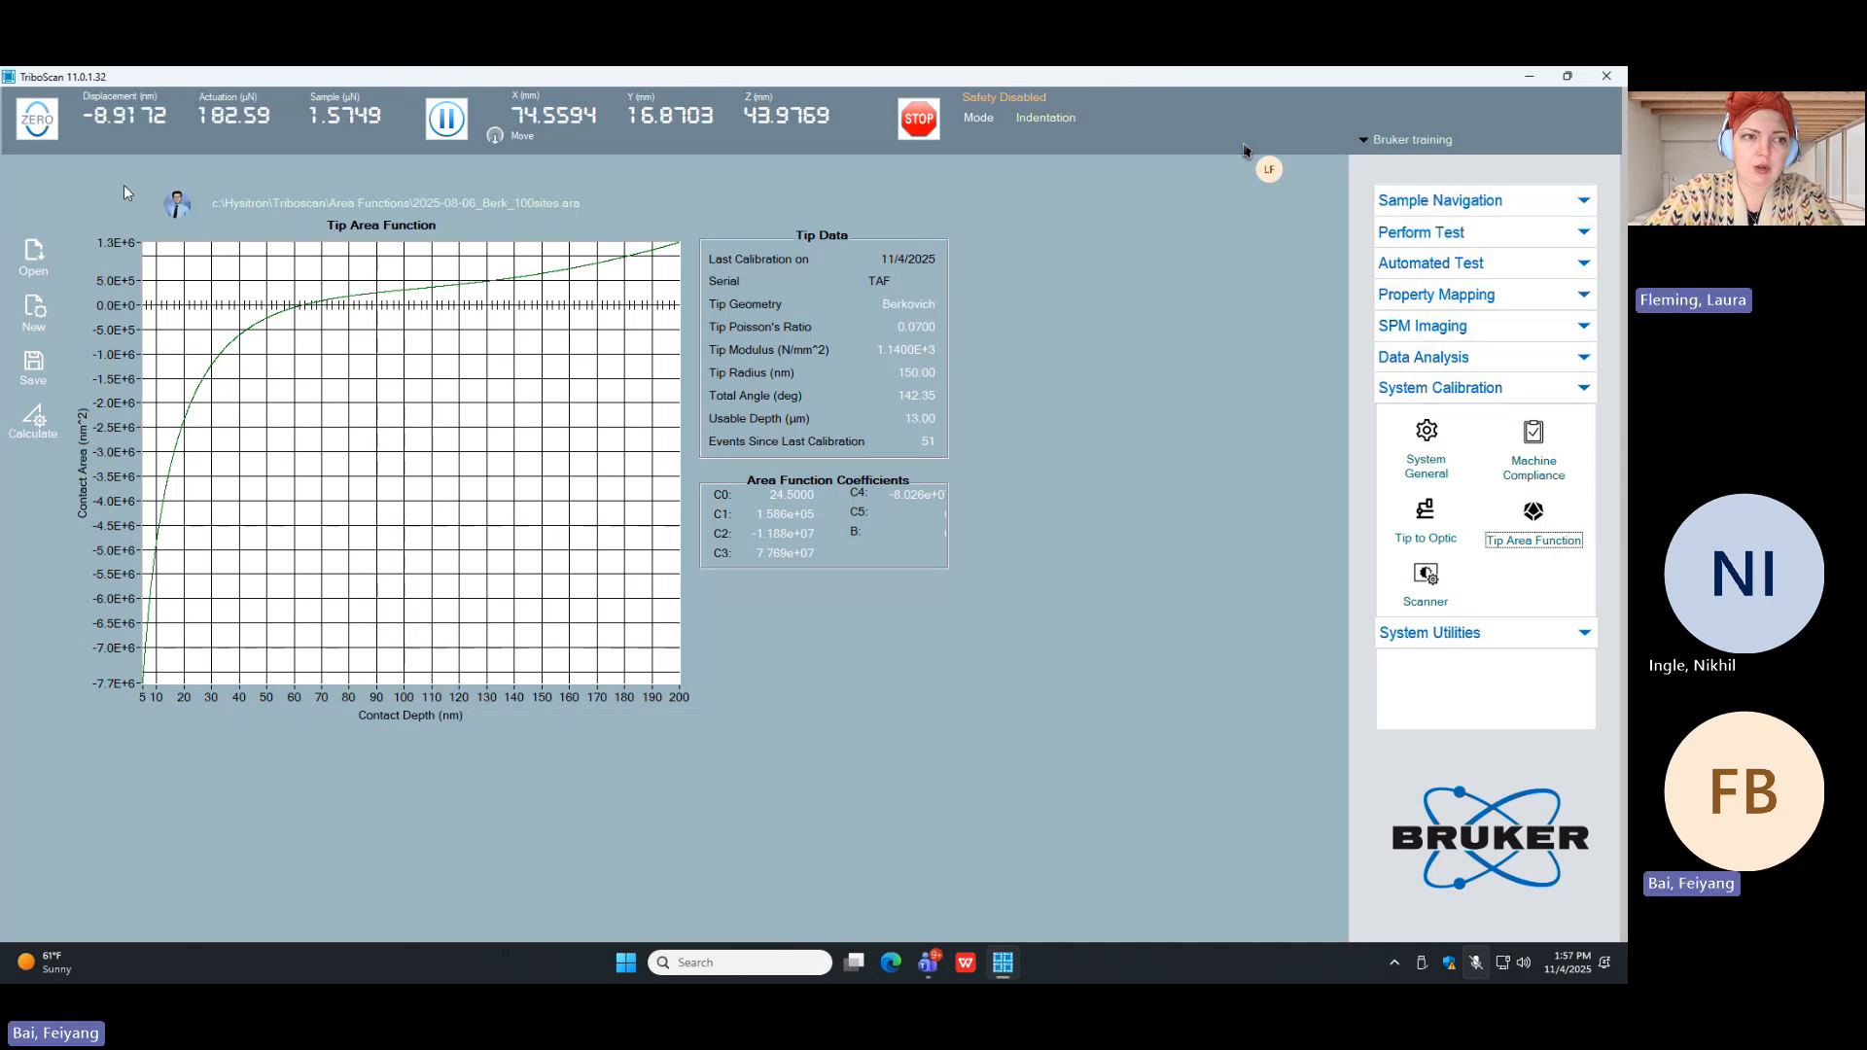
pyautogui.click(34, 255)
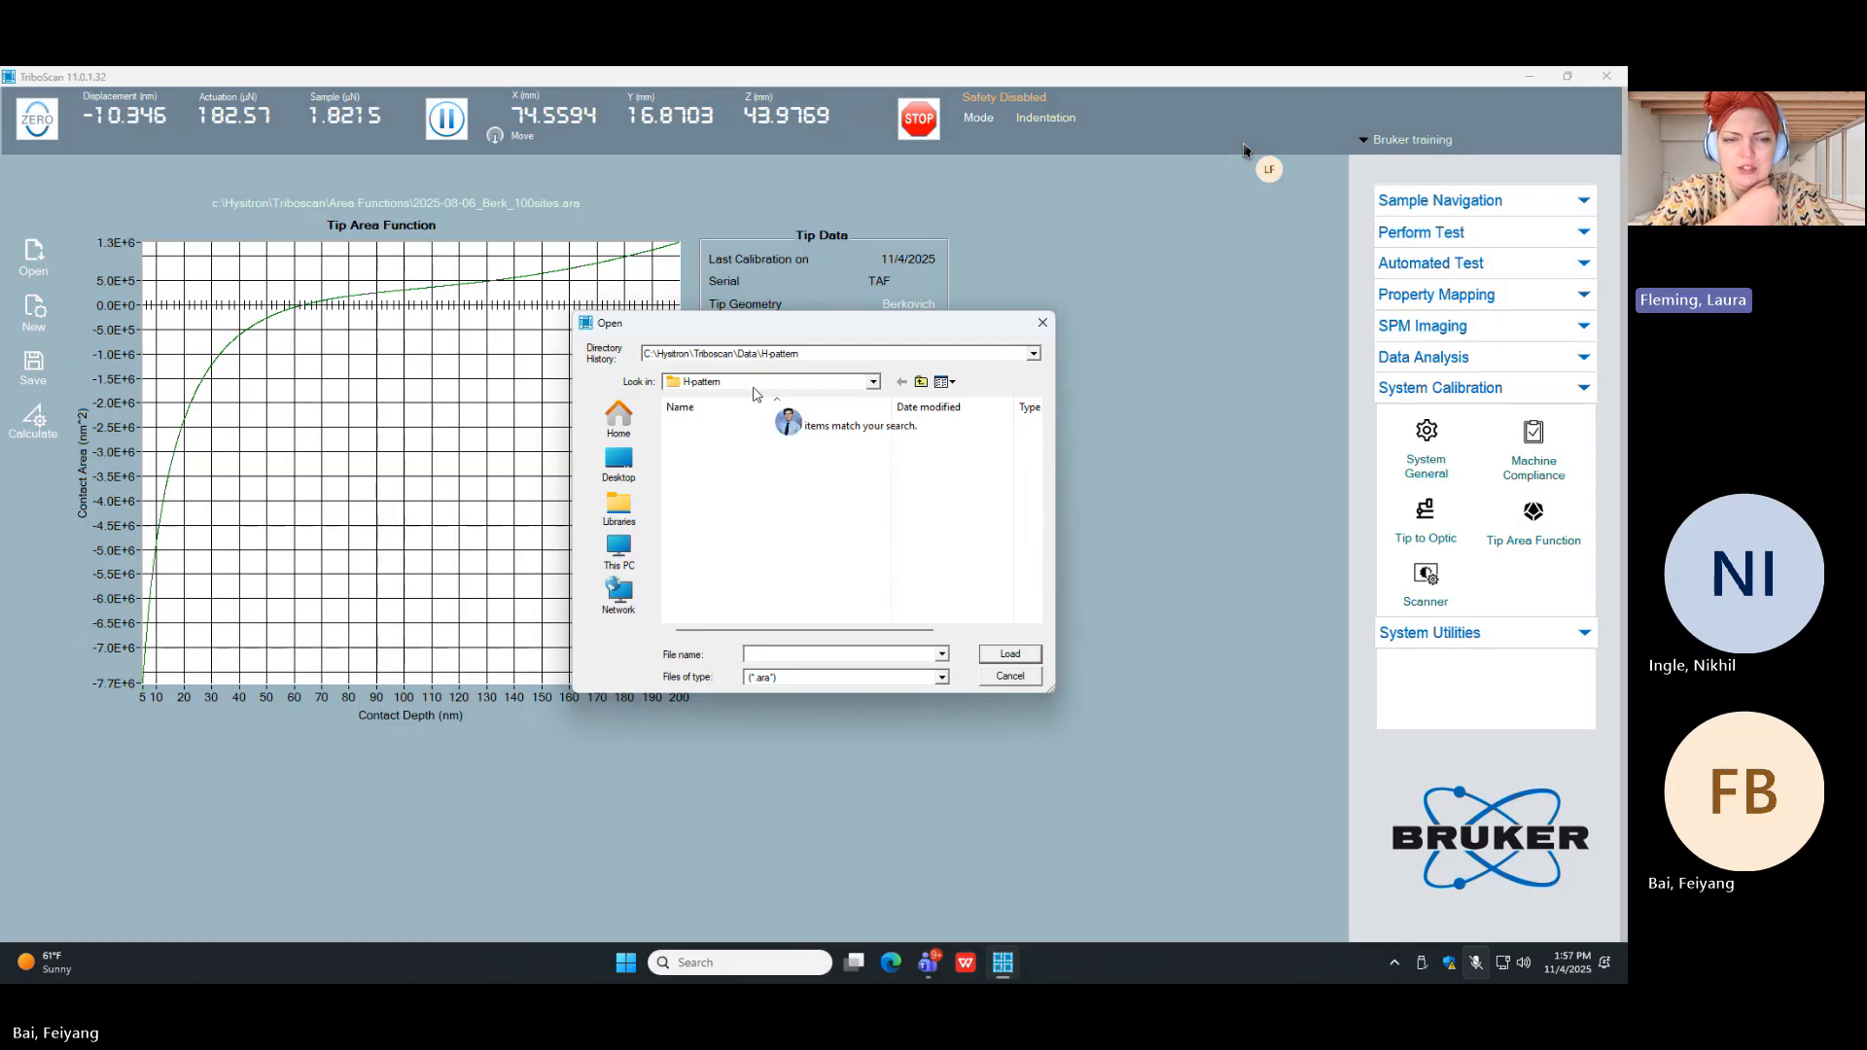
pyautogui.click(919, 381)
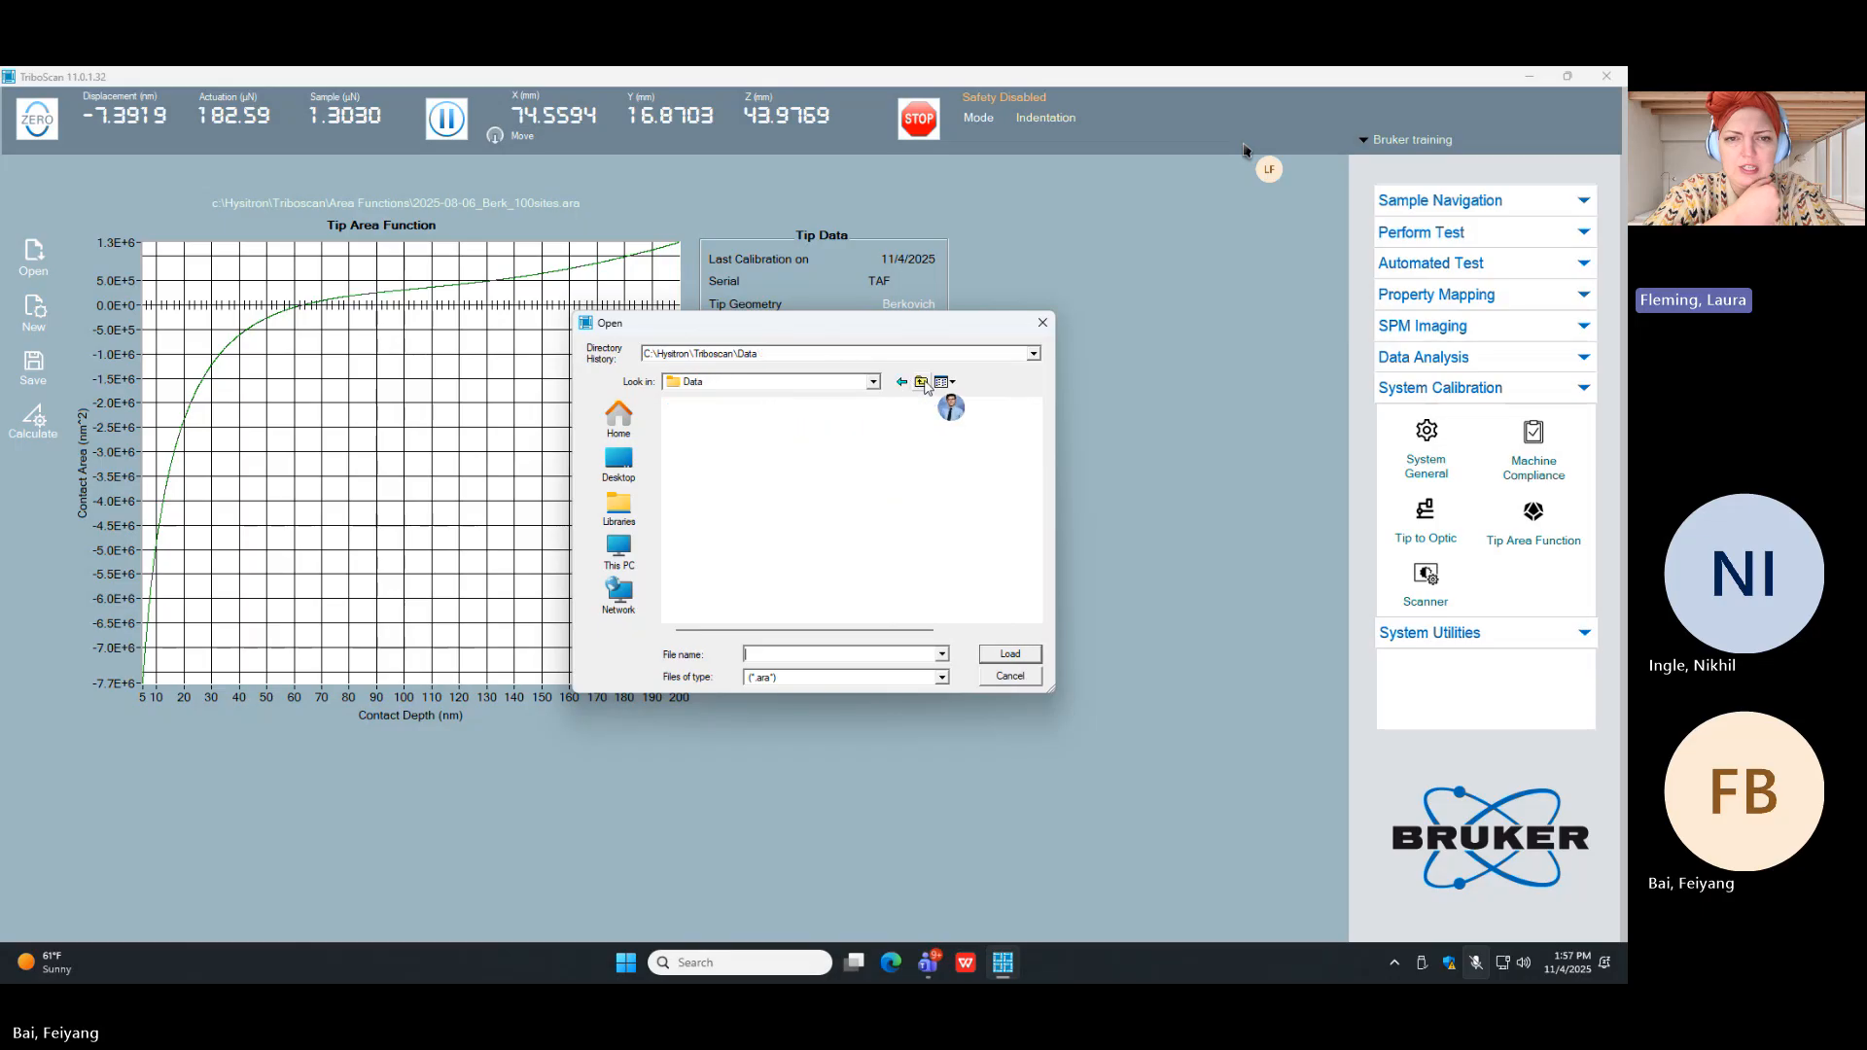
pyautogui.click(919, 381)
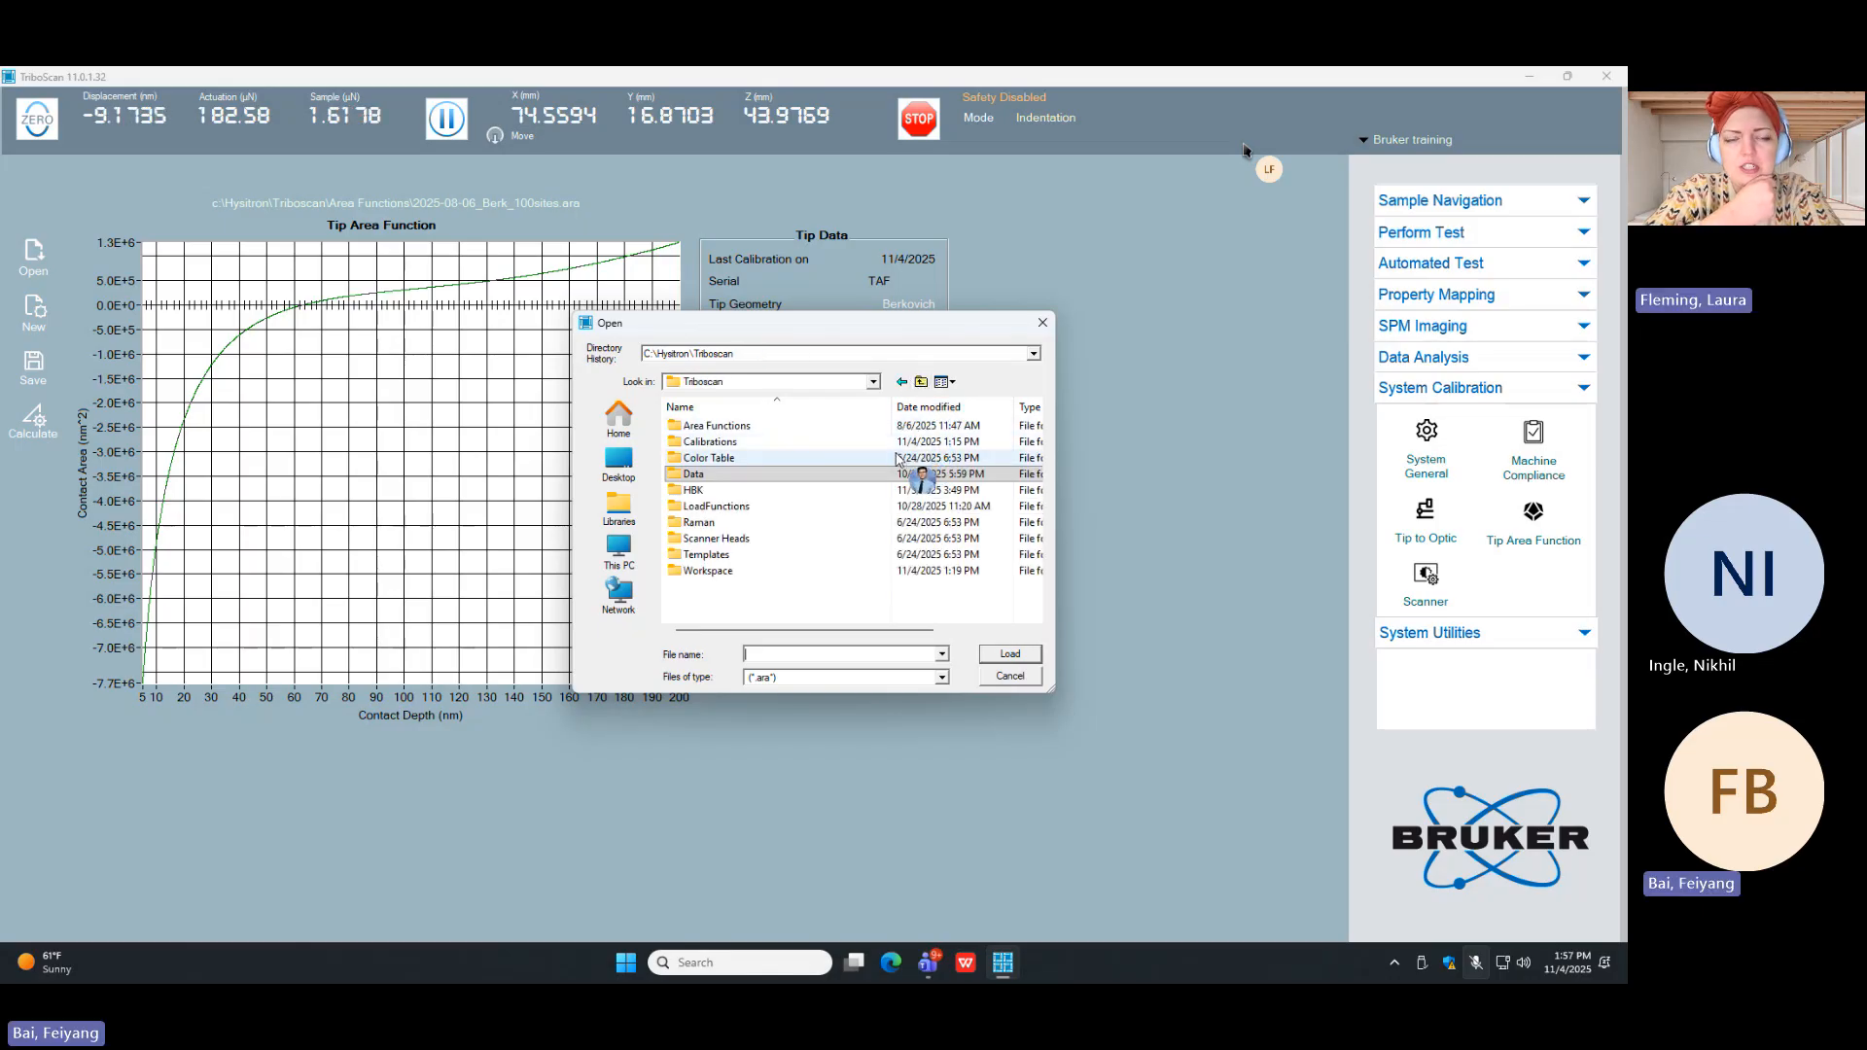
pyautogui.doubleClick(720, 426)
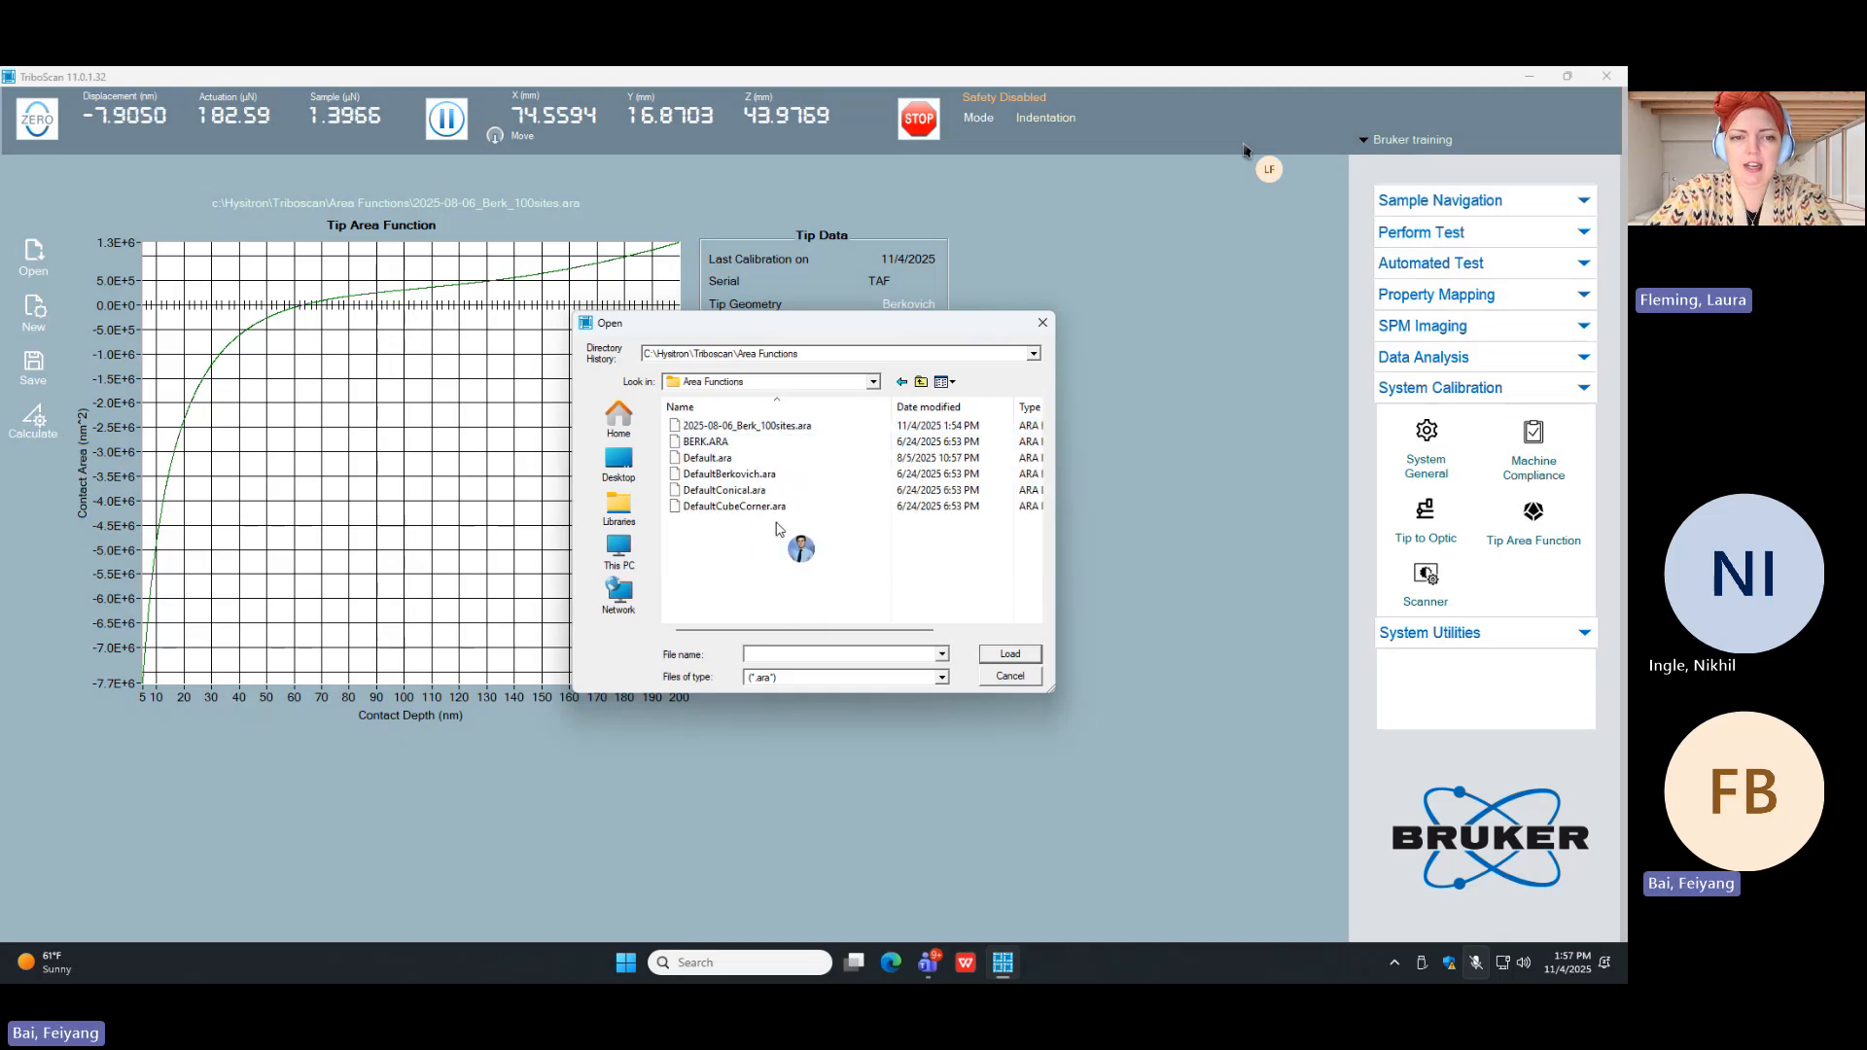
pyautogui.click(740, 444)
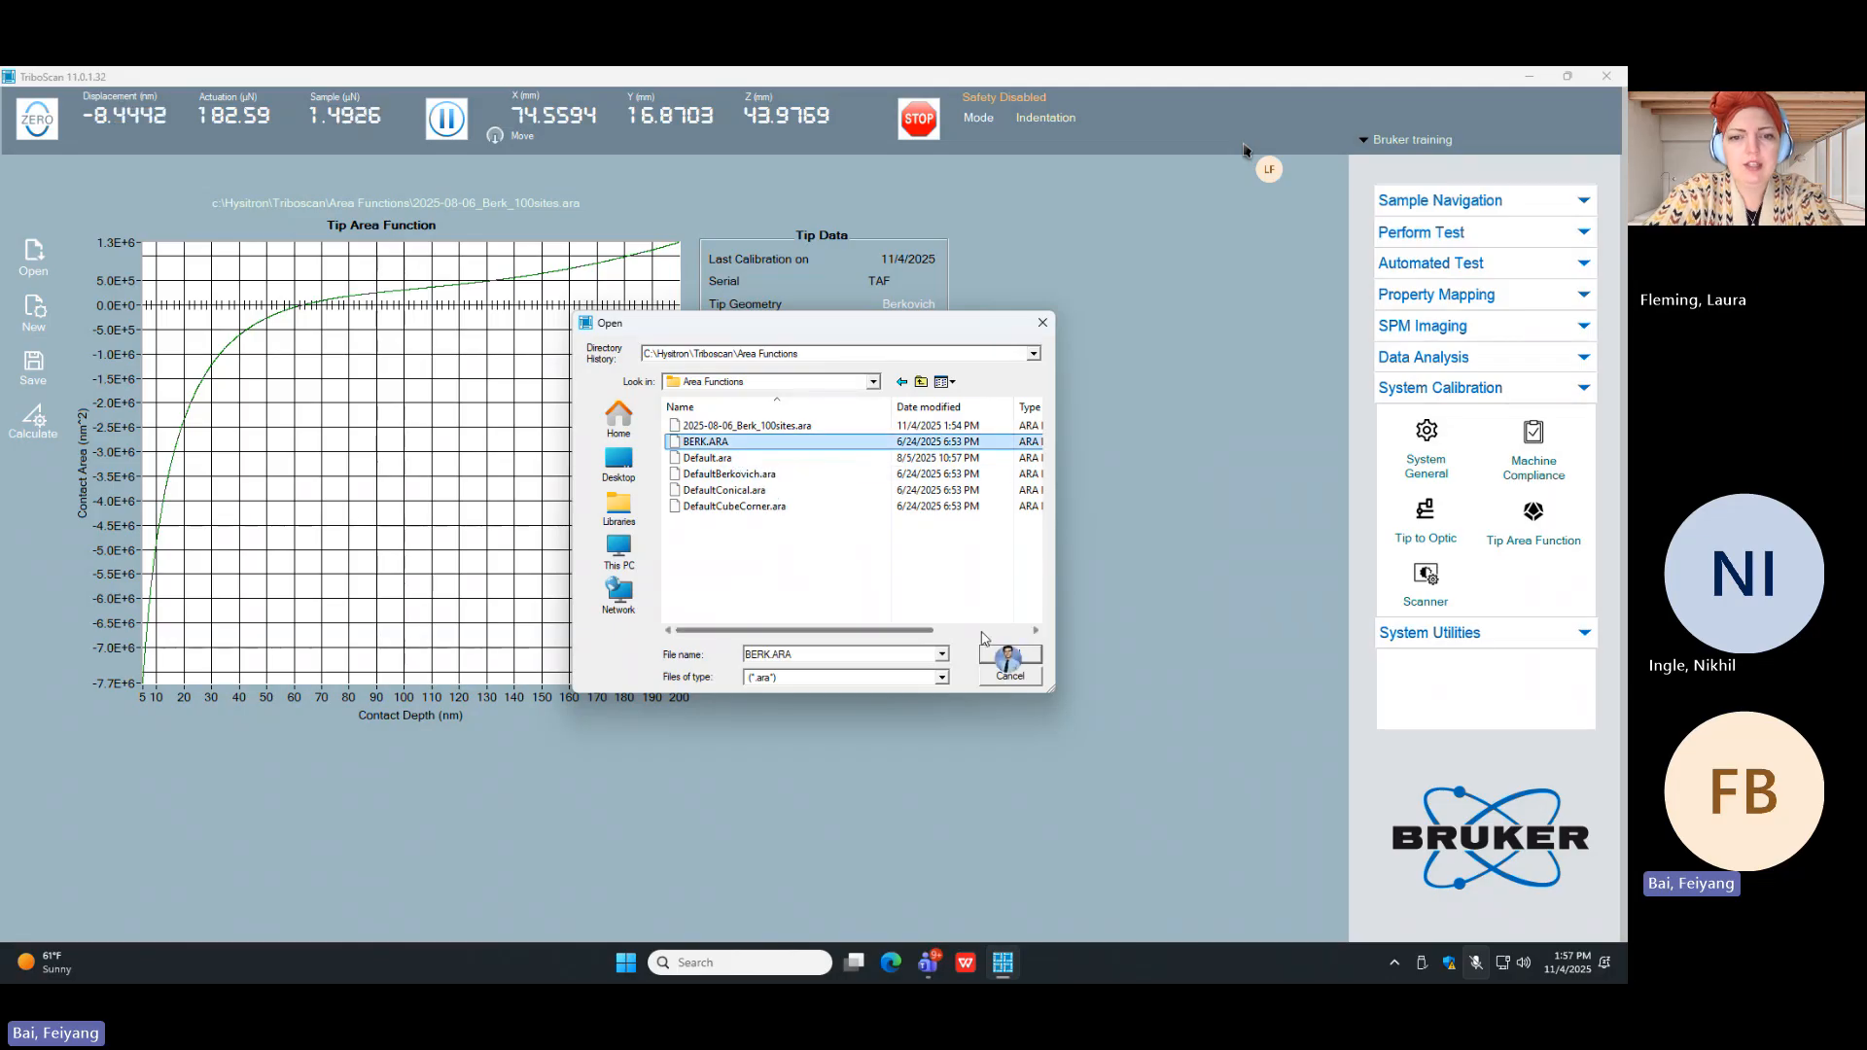
pyautogui.click(1014, 662)
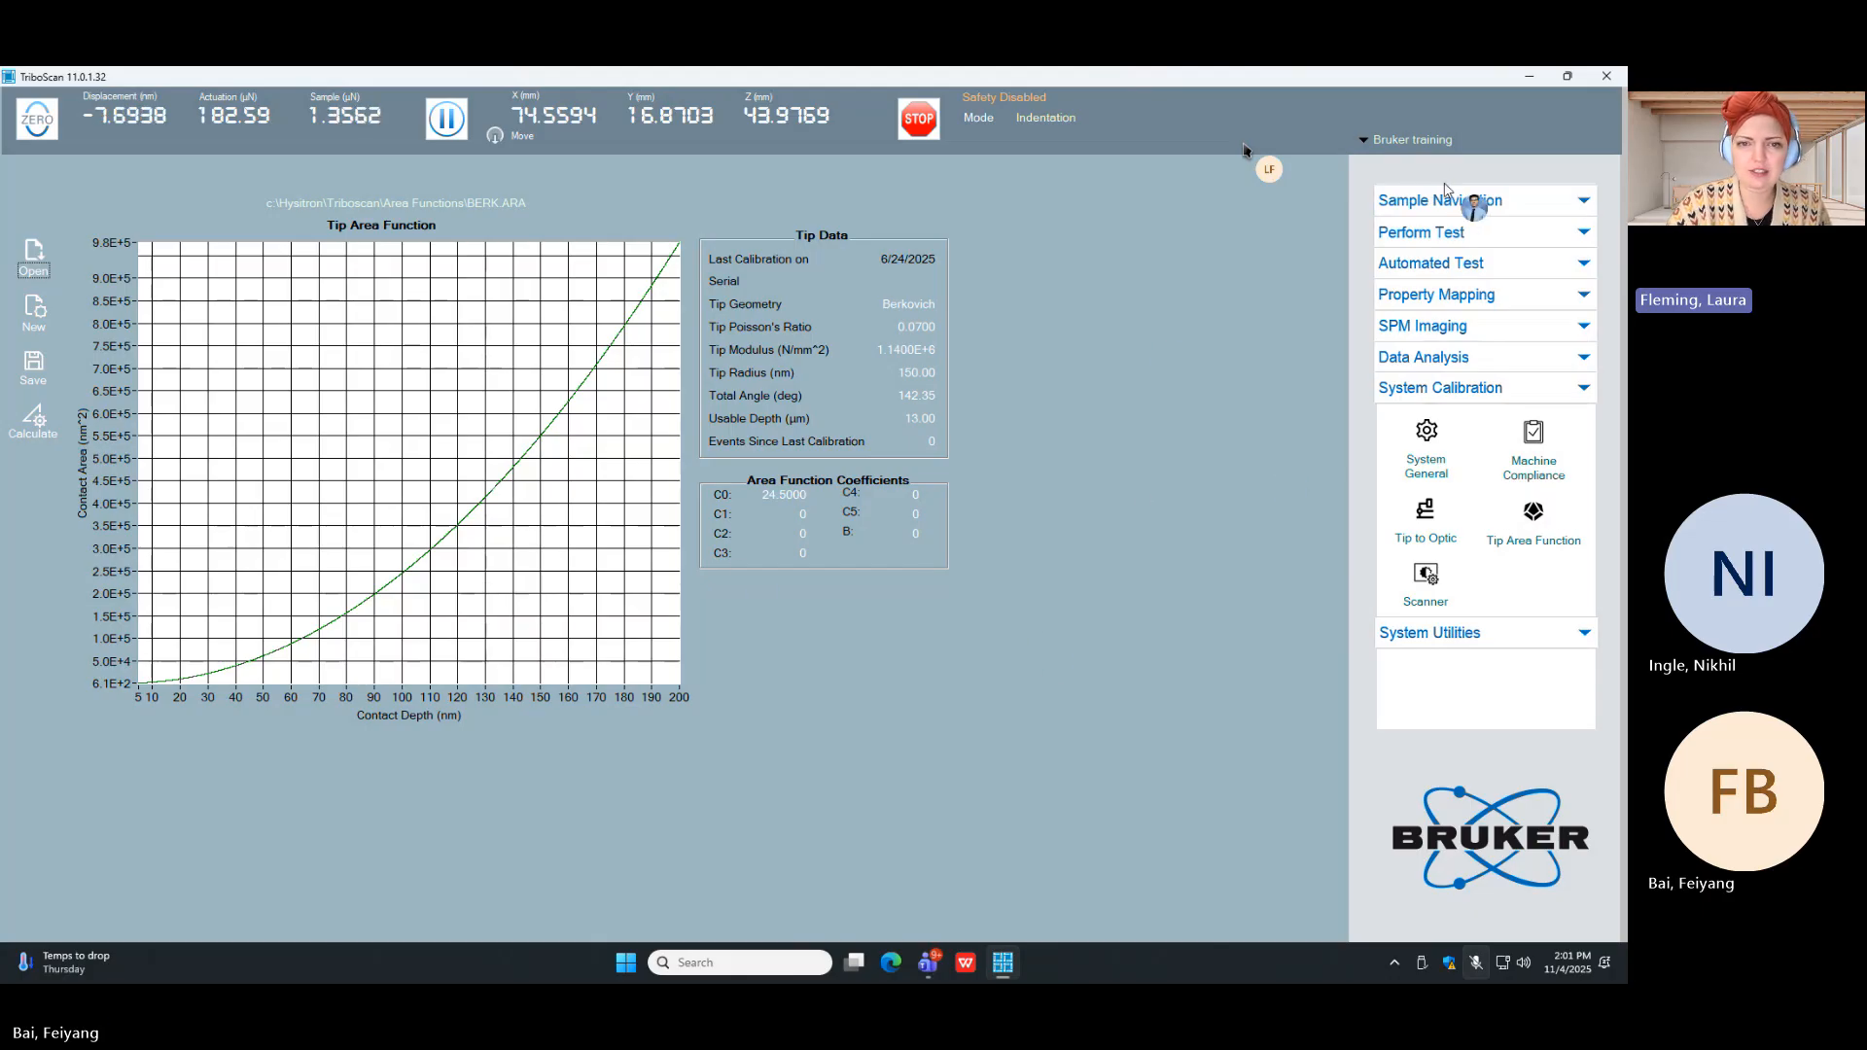
# Step: Select the Fused-Quartz sample and move the optics near its centre, at about X 53.17, Y -29.52 mm
pyautogui.click(1479, 199)
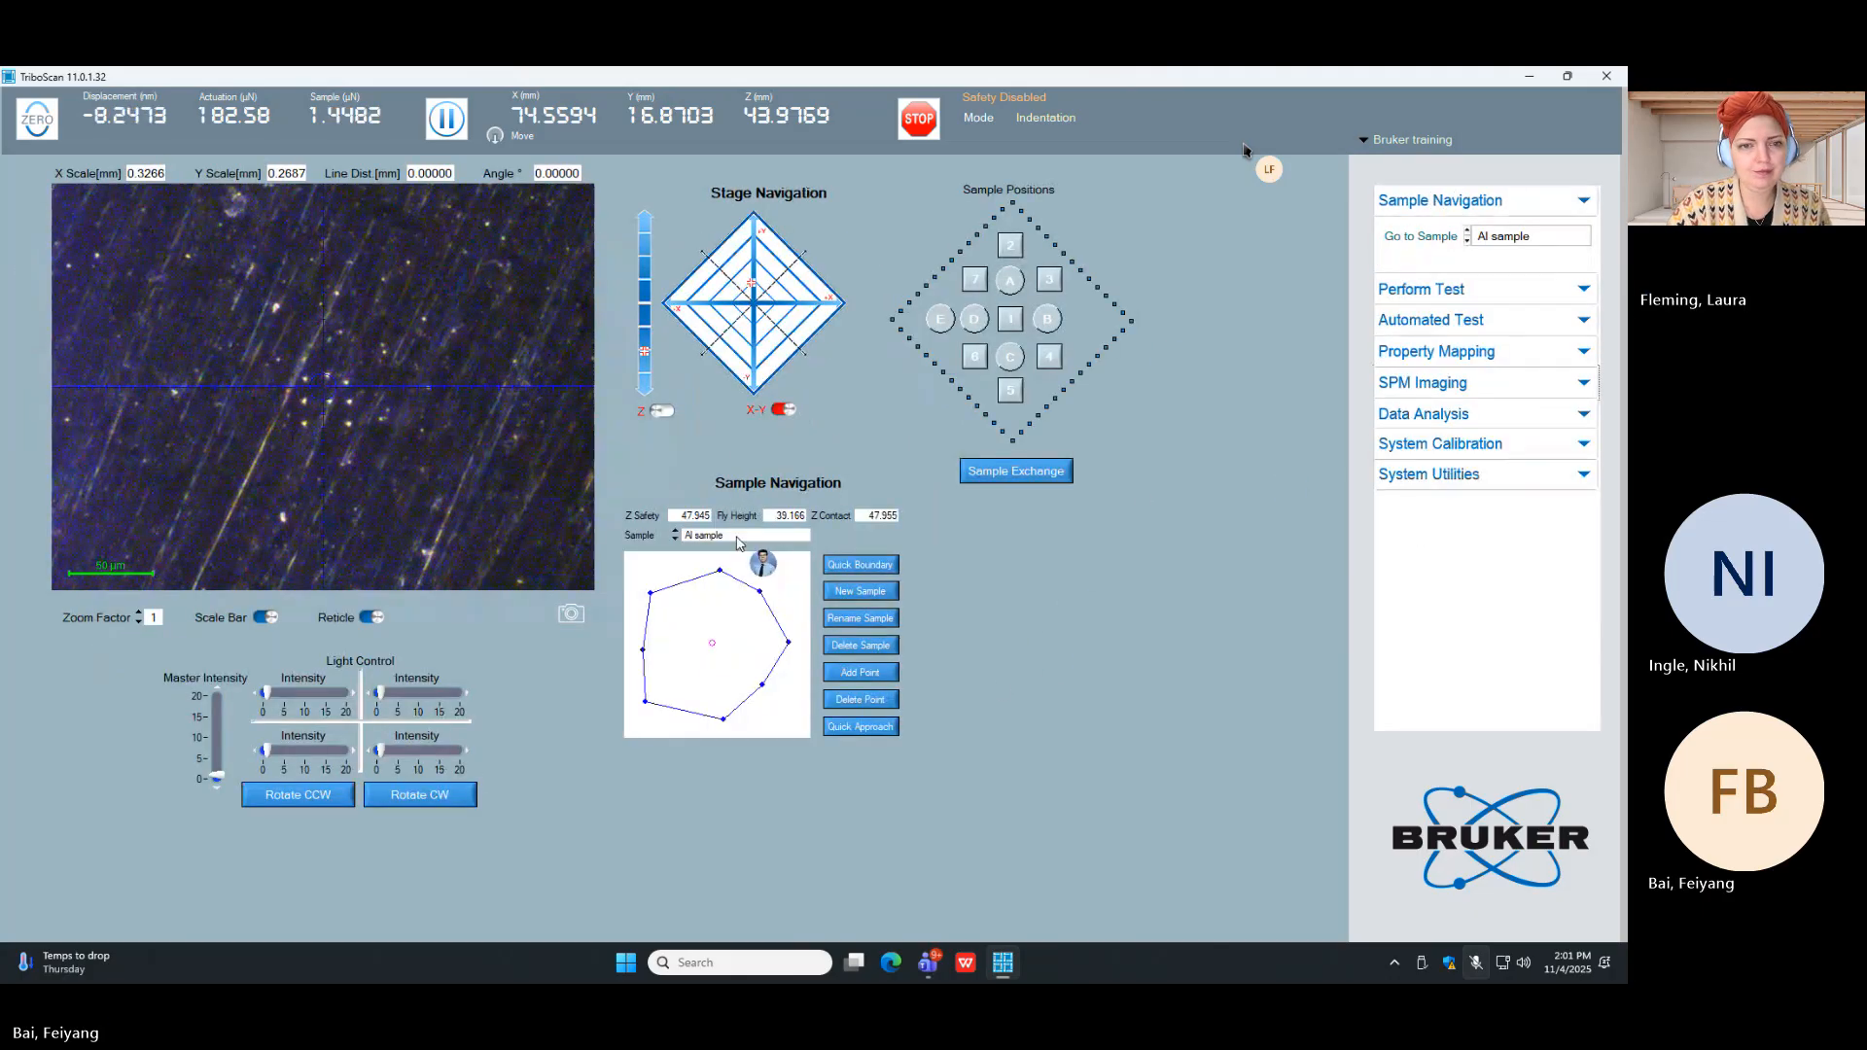
pyautogui.click(769, 535)
pyautogui.click(739, 572)
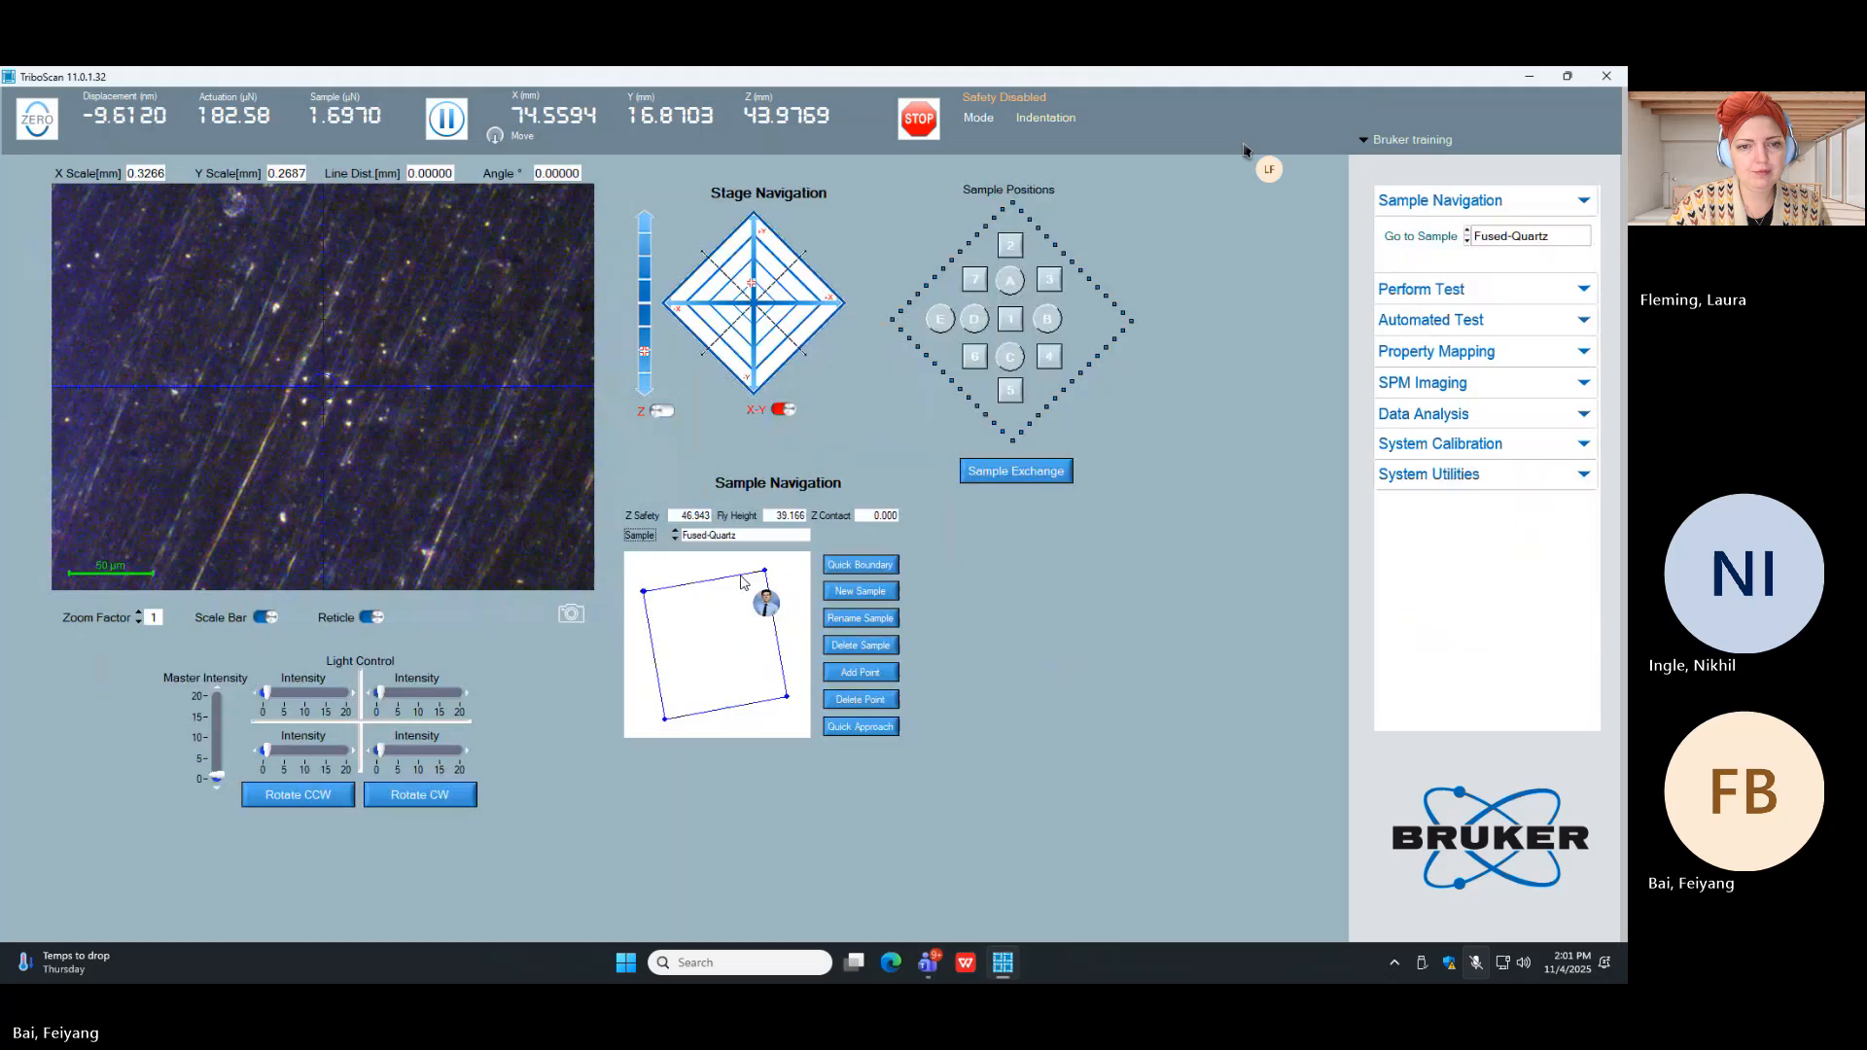
pyautogui.doubleClick(712, 644)
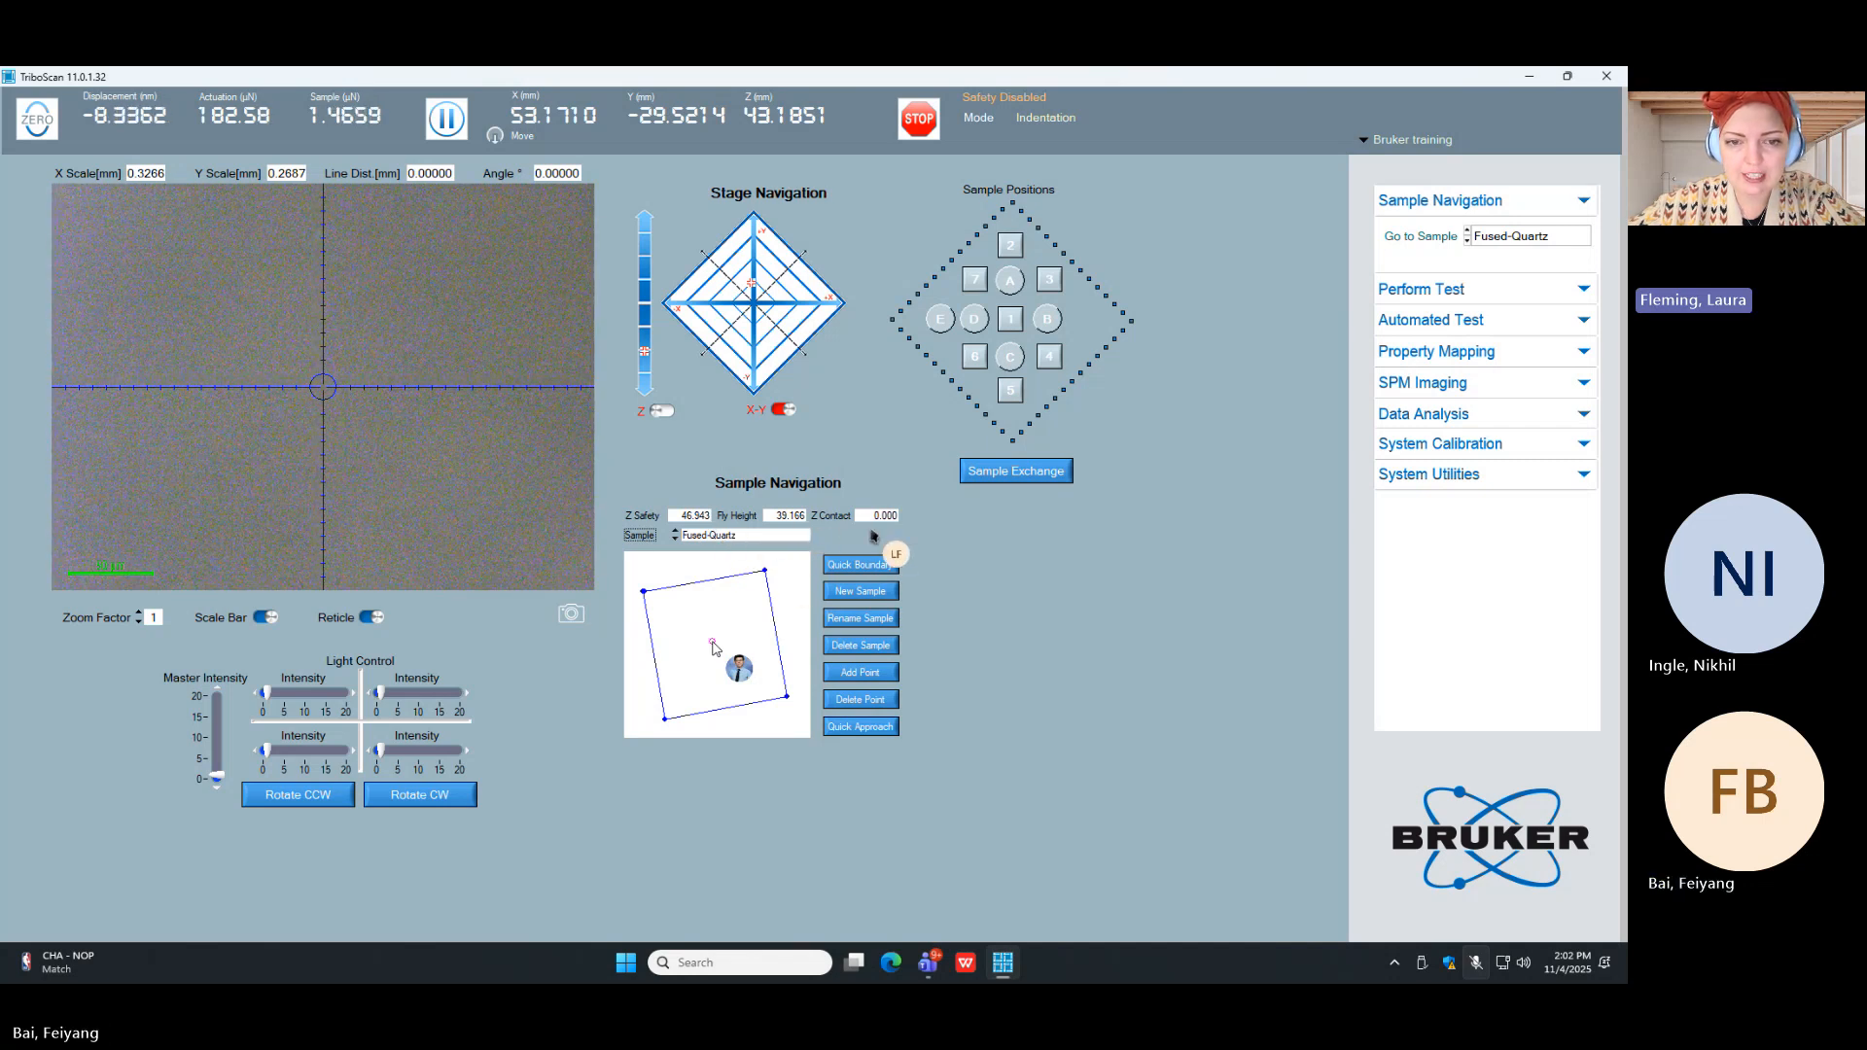
# Step: Check the Al sample's boundary and Z settings, and reselect Fused-Quartz
pyautogui.click(720, 538)
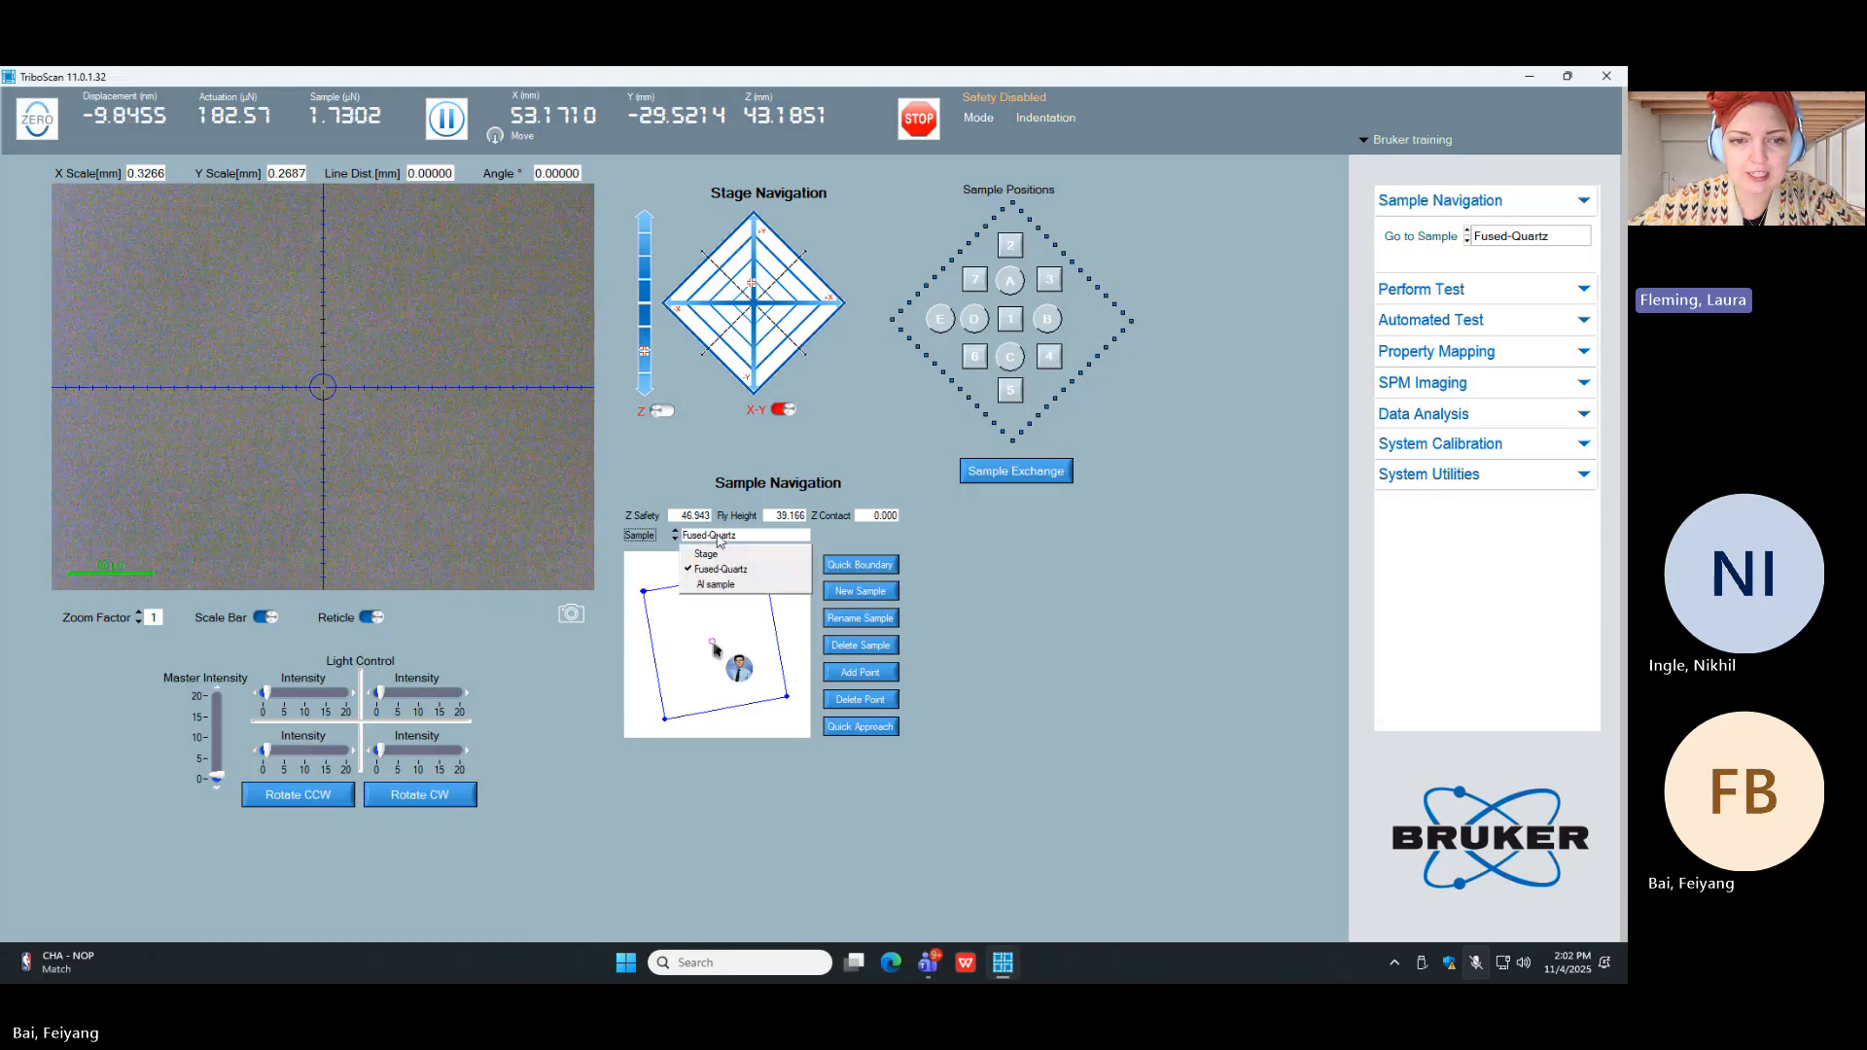
pyautogui.click(739, 585)
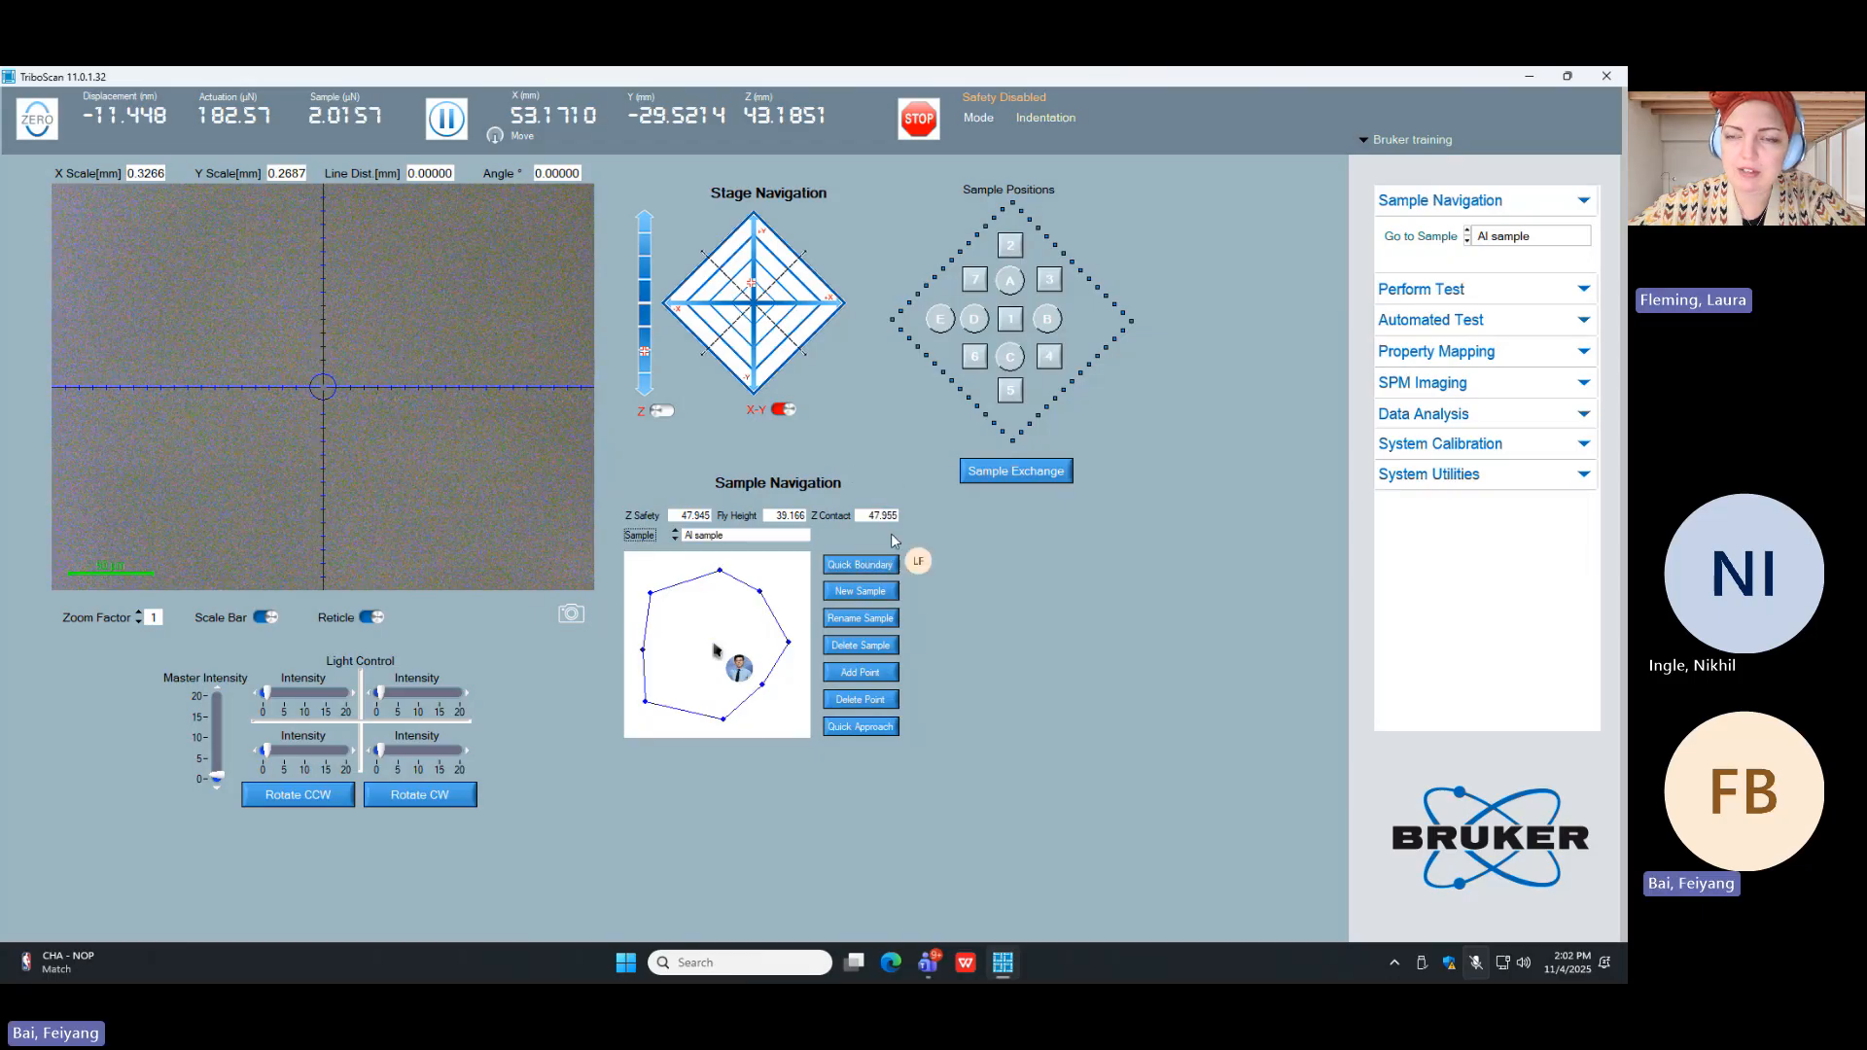
pyautogui.click(701, 545)
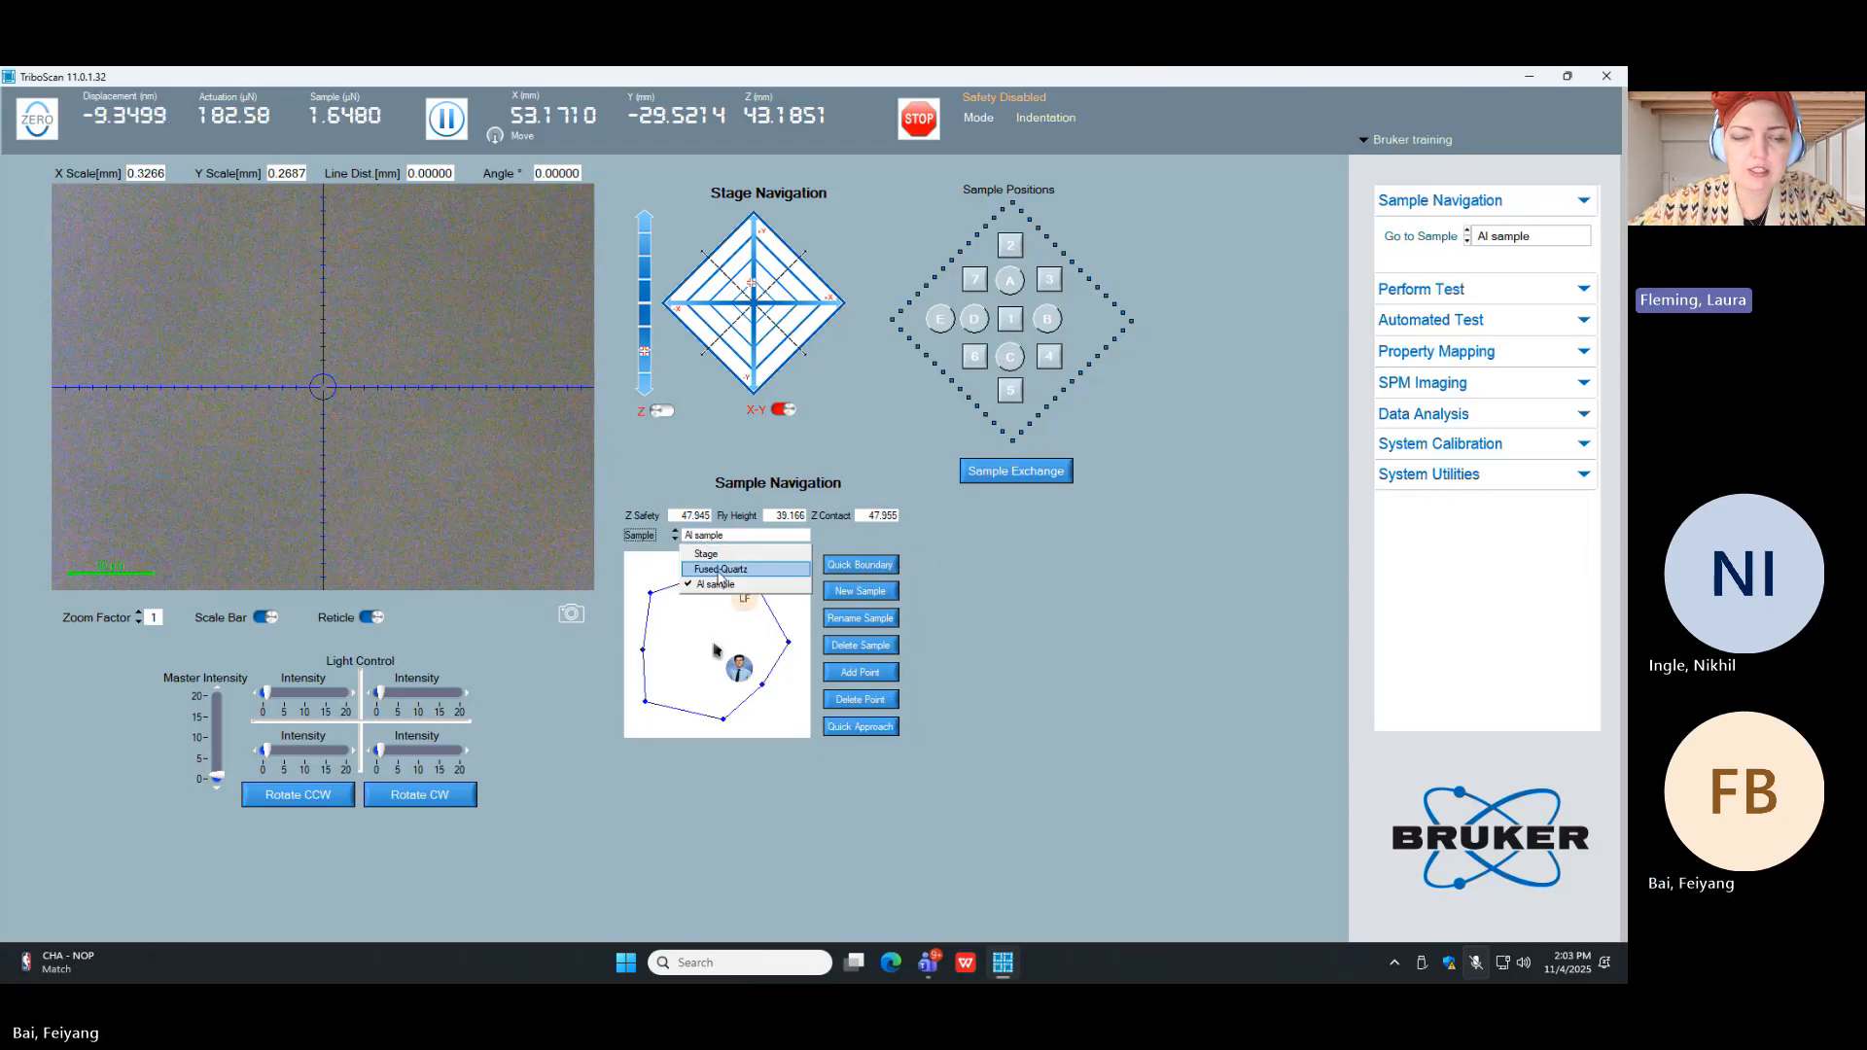
pyautogui.click(720, 570)
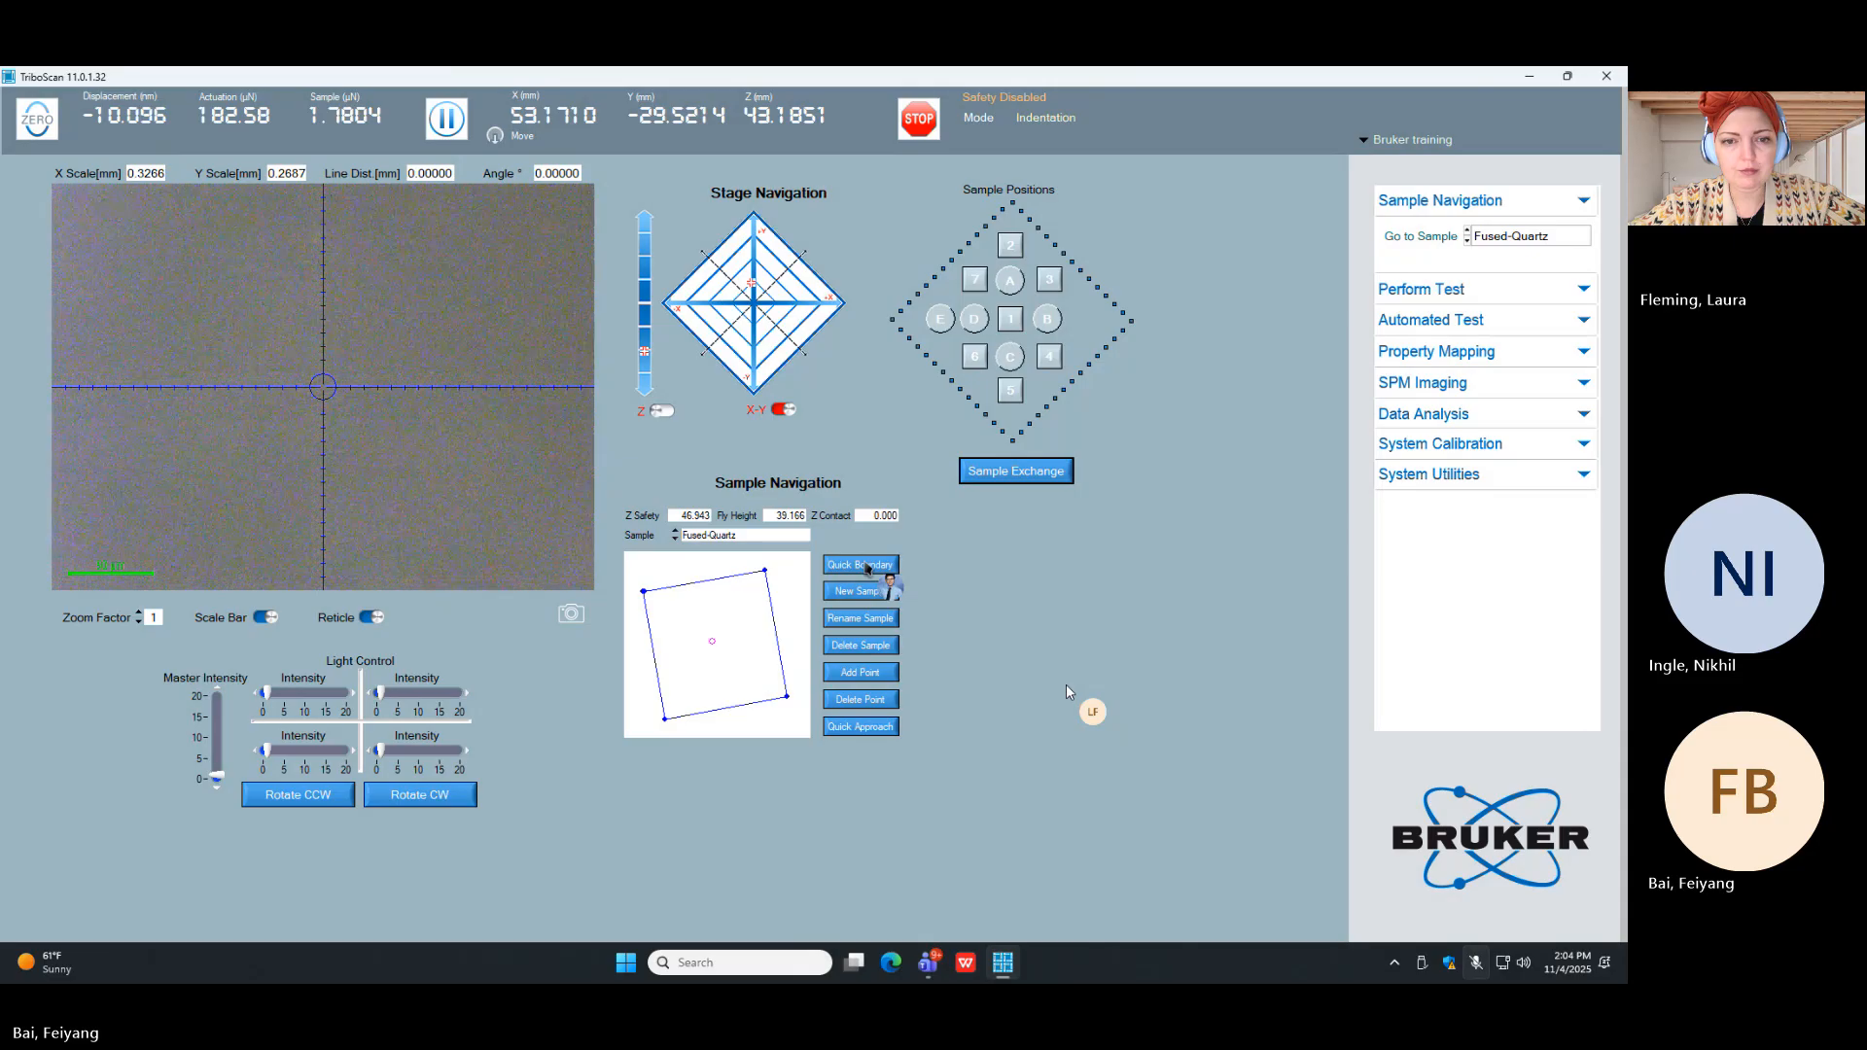
# Step: Try a Quick Boundary on Fused-Quartz, and run a Quick Approach from the current optics location
pyautogui.click(864, 566)
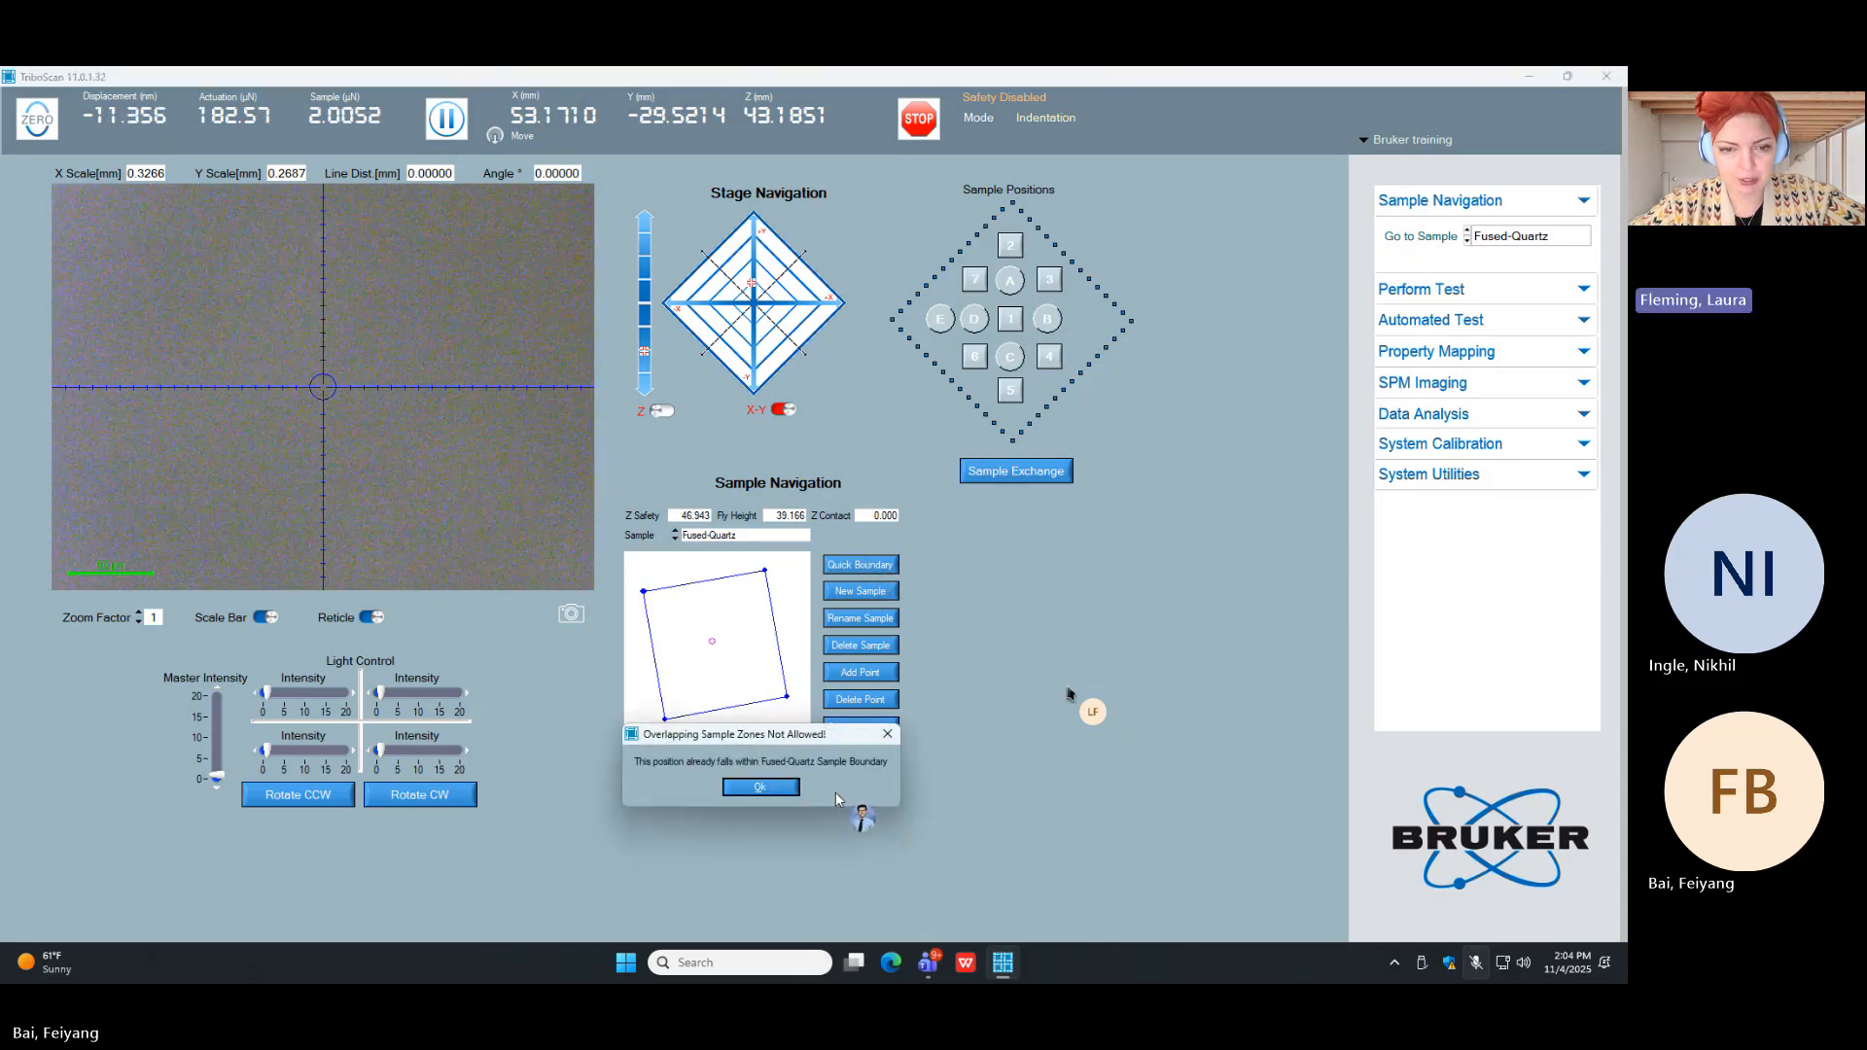
pyautogui.click(890, 742)
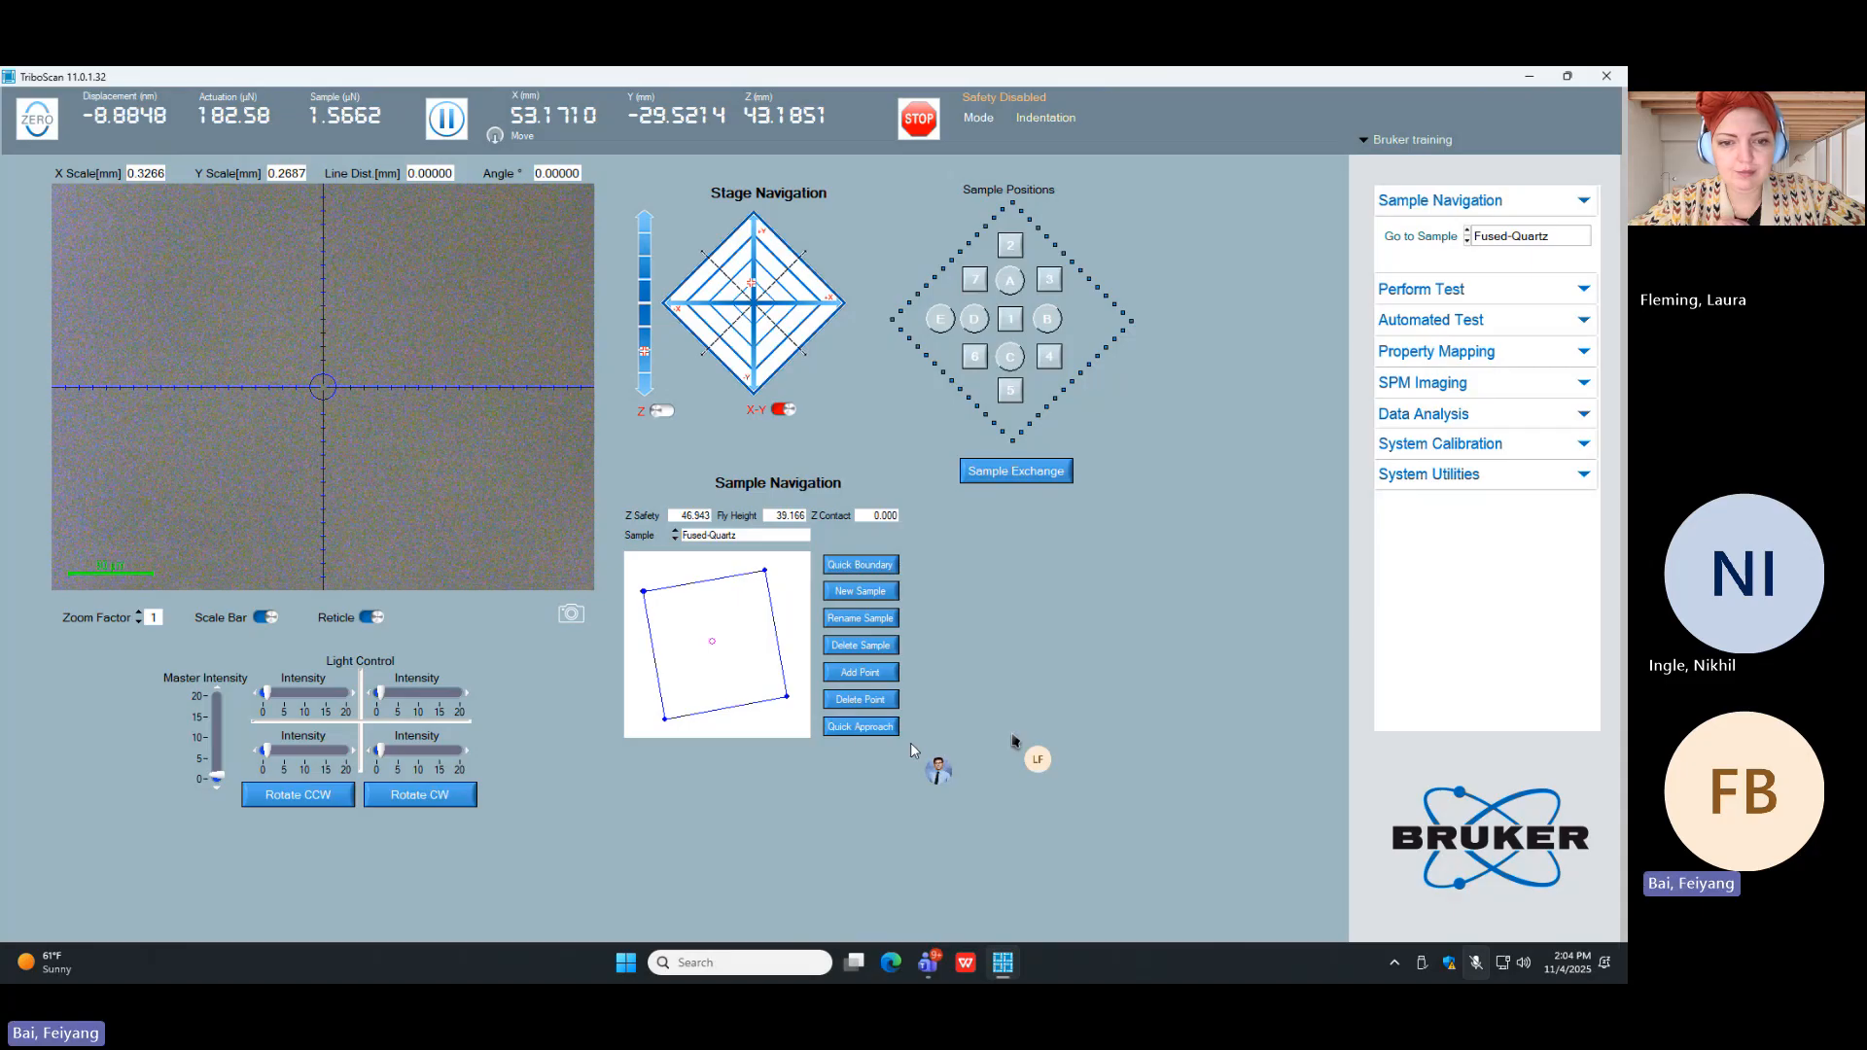
pyautogui.click(856, 730)
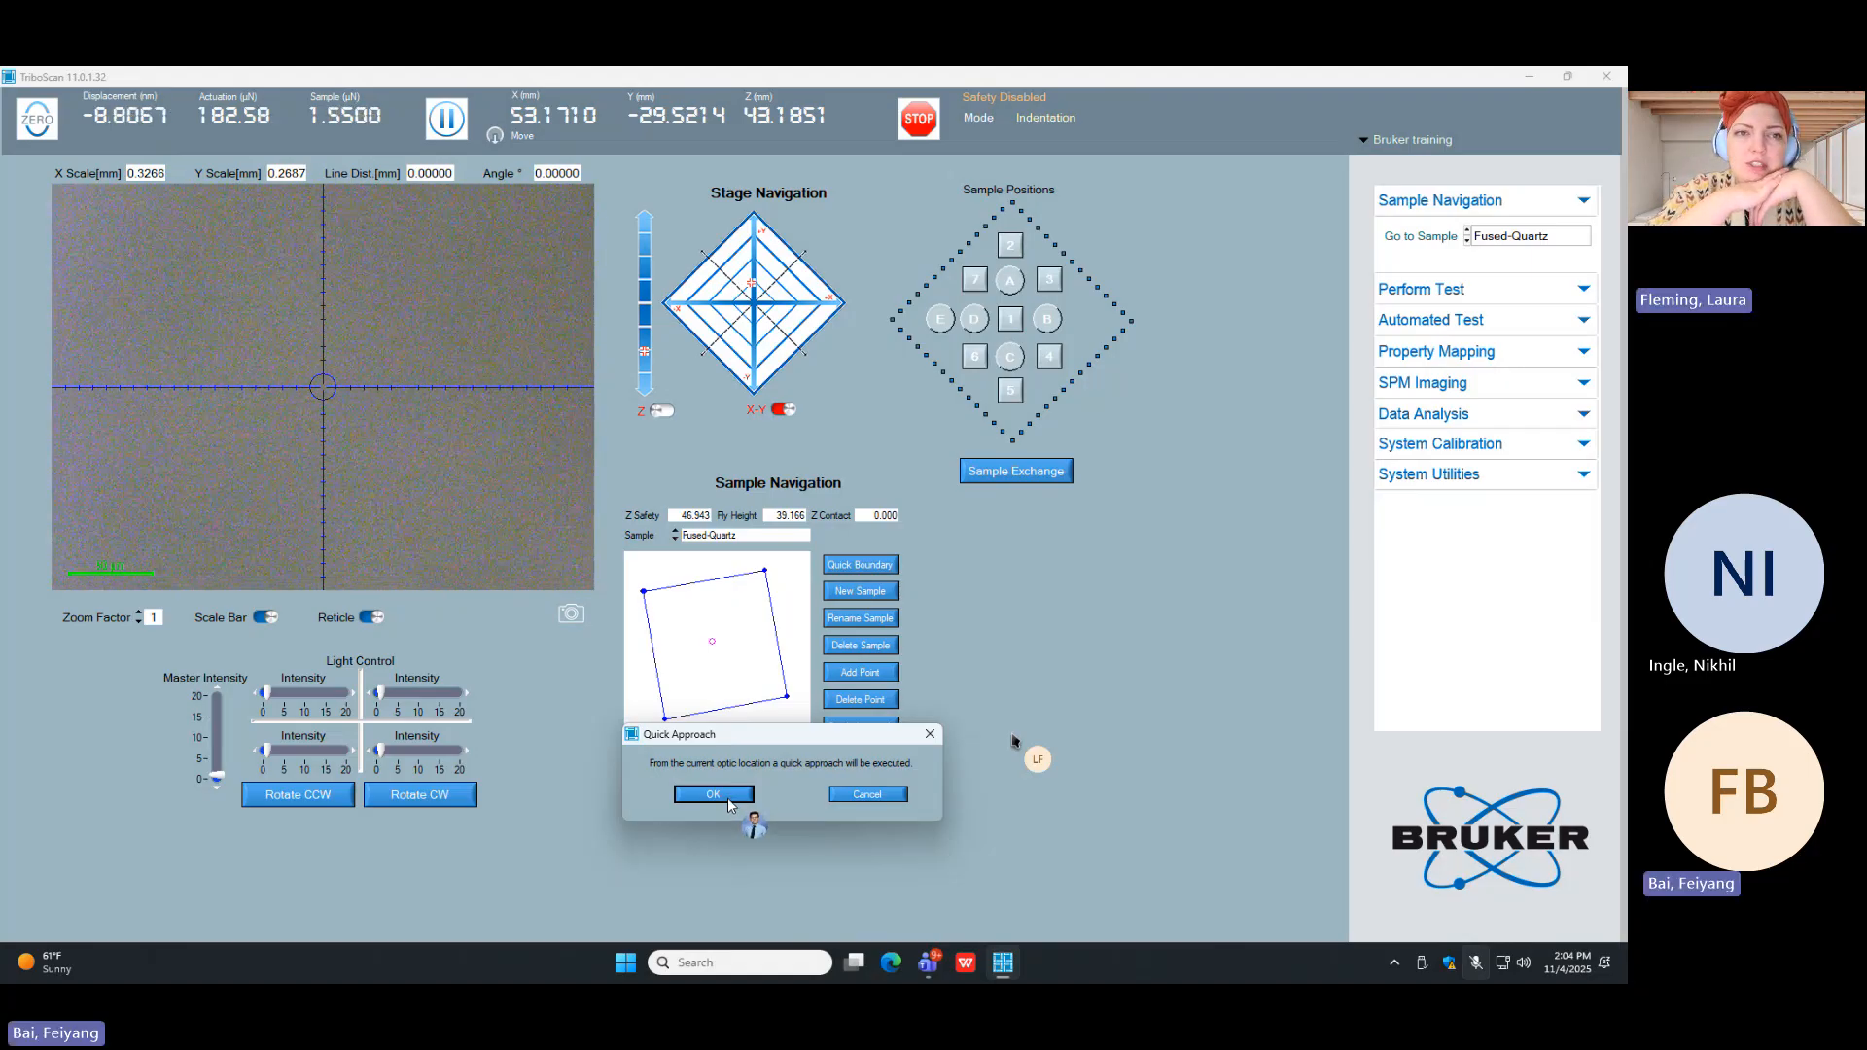
pyautogui.click(729, 805)
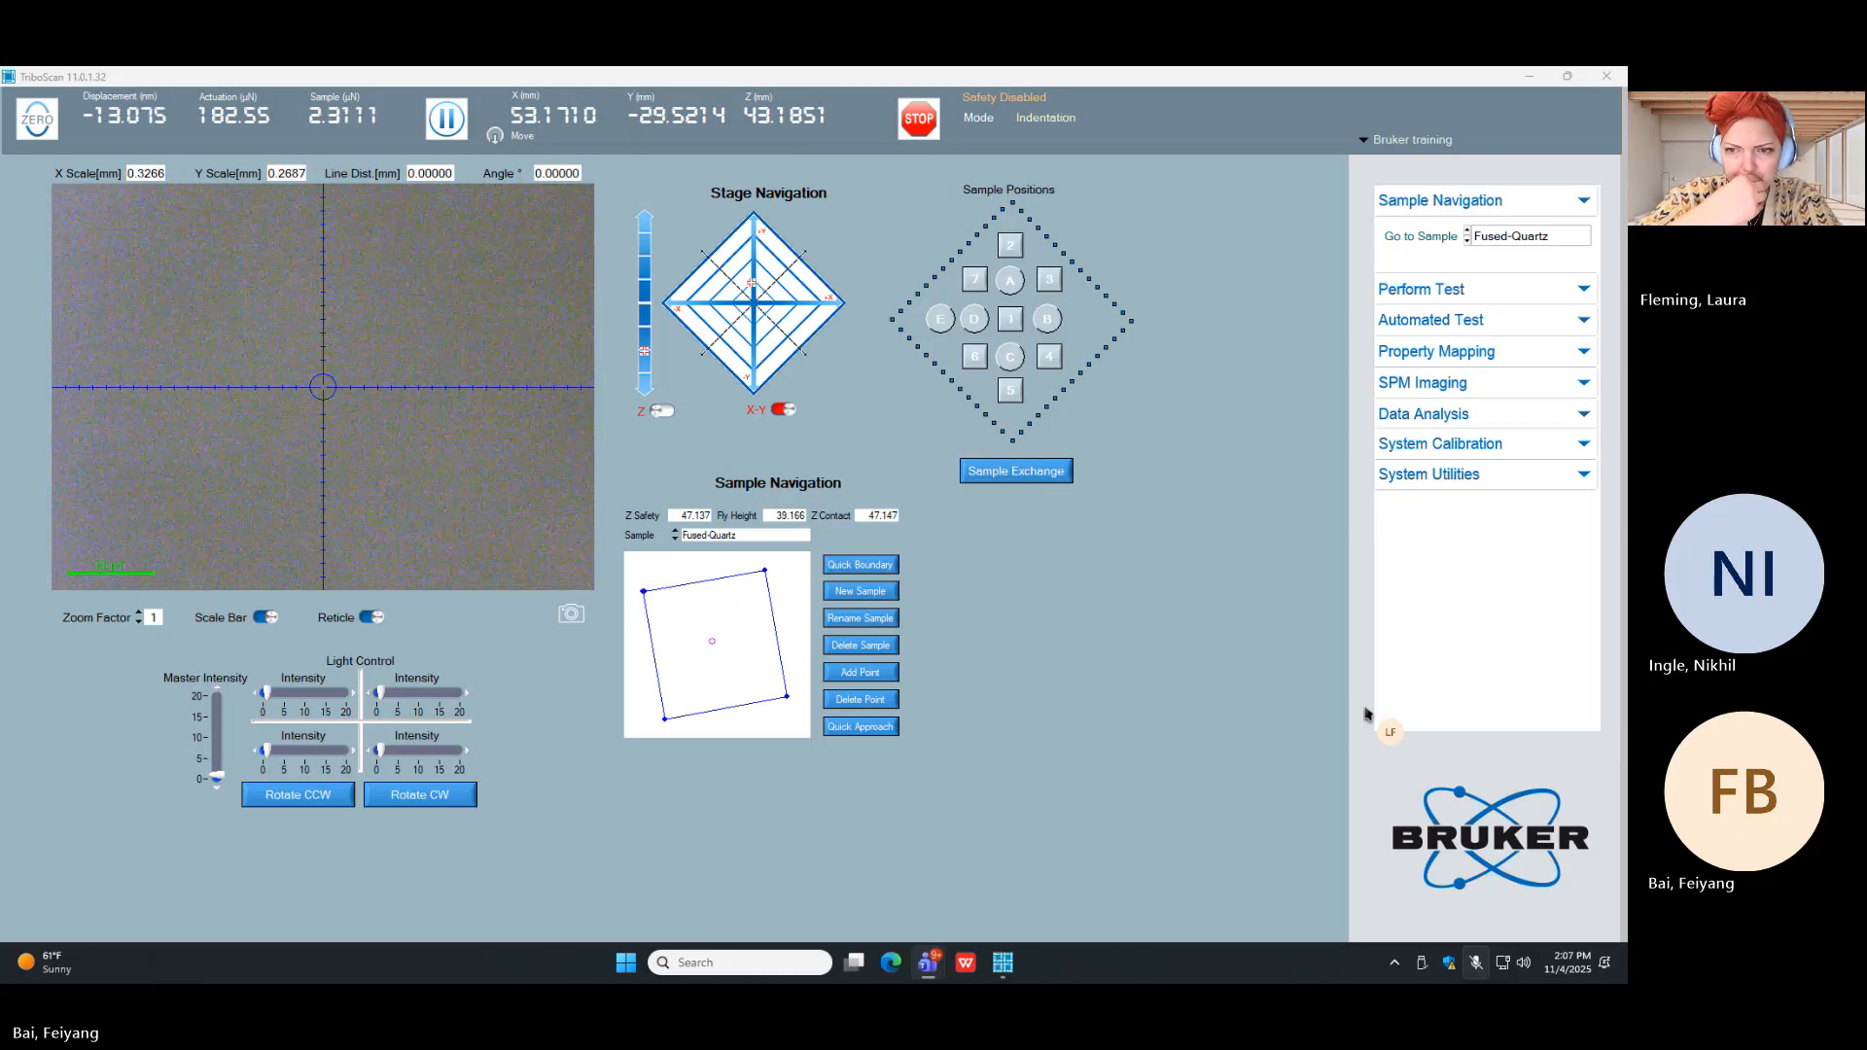
# Step: Switch to the Stage area, move the optics to about X 71.05, Y -13.22 mm, and focus on the surface at about Z 45.56 mm
pyautogui.click(754, 537)
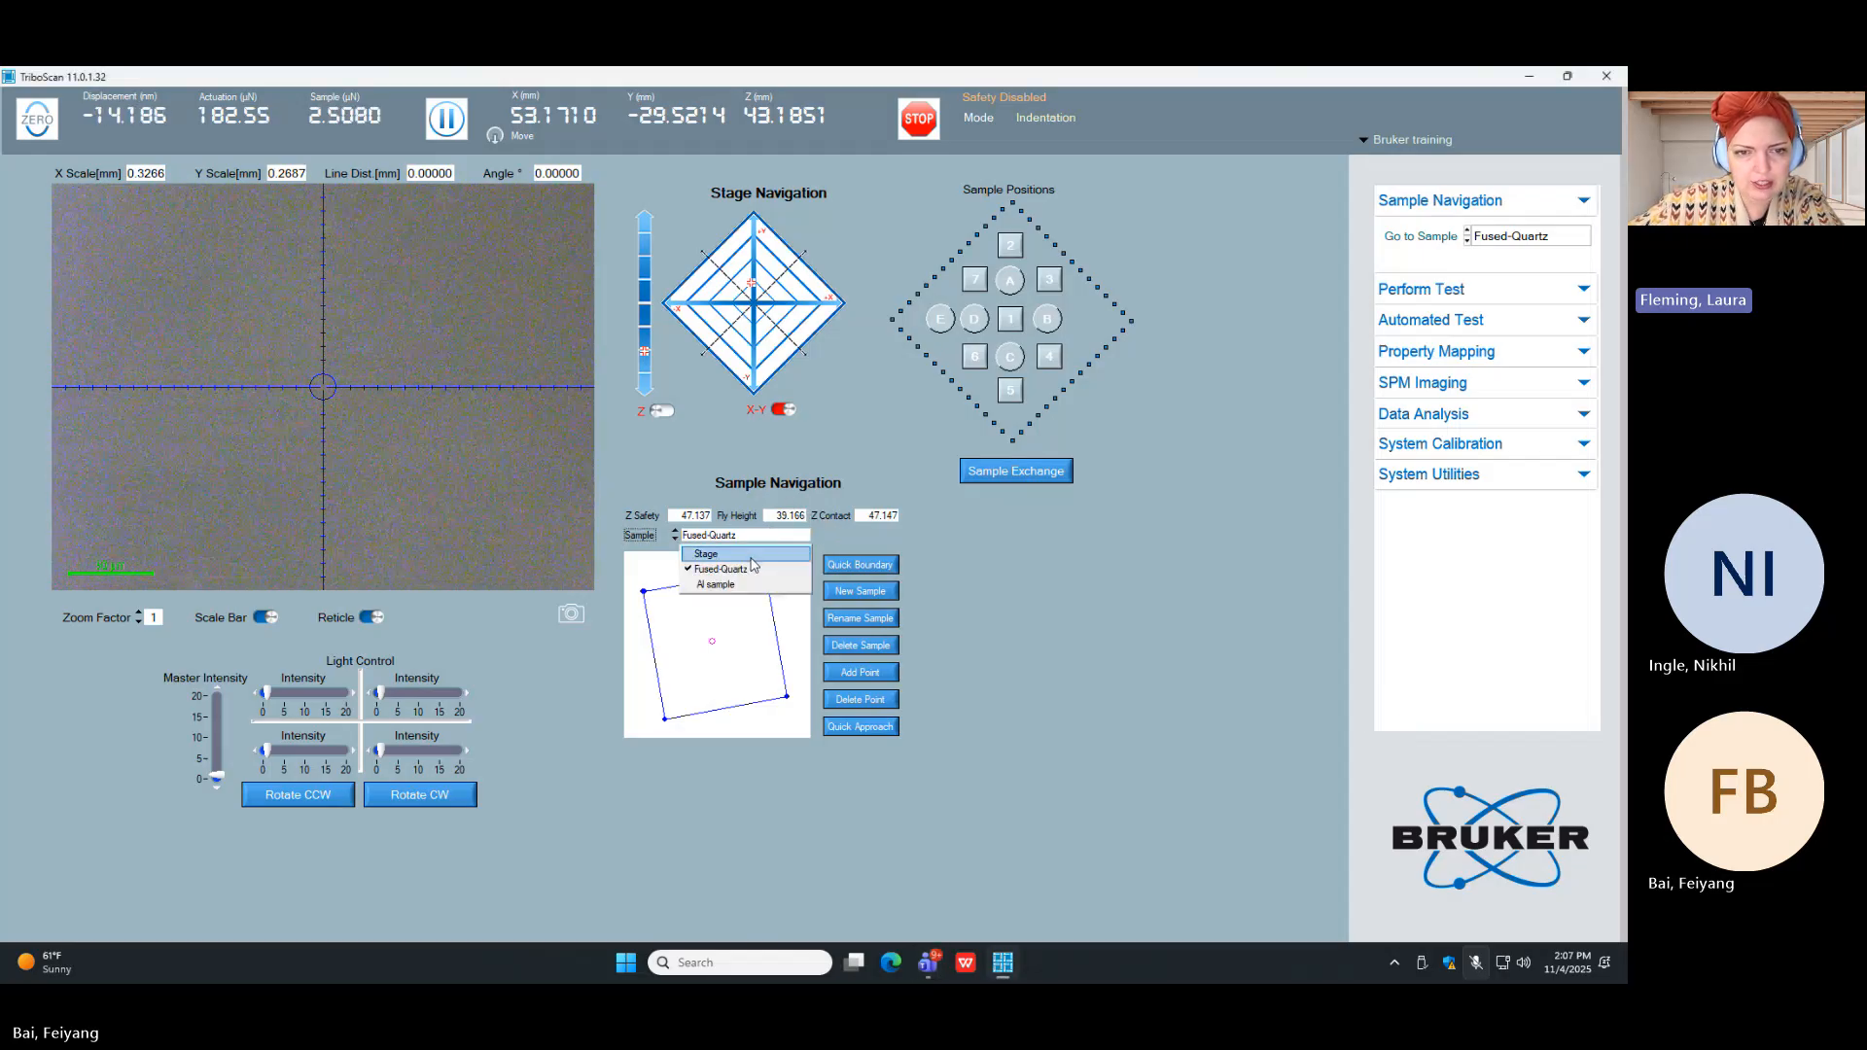
pyautogui.click(737, 555)
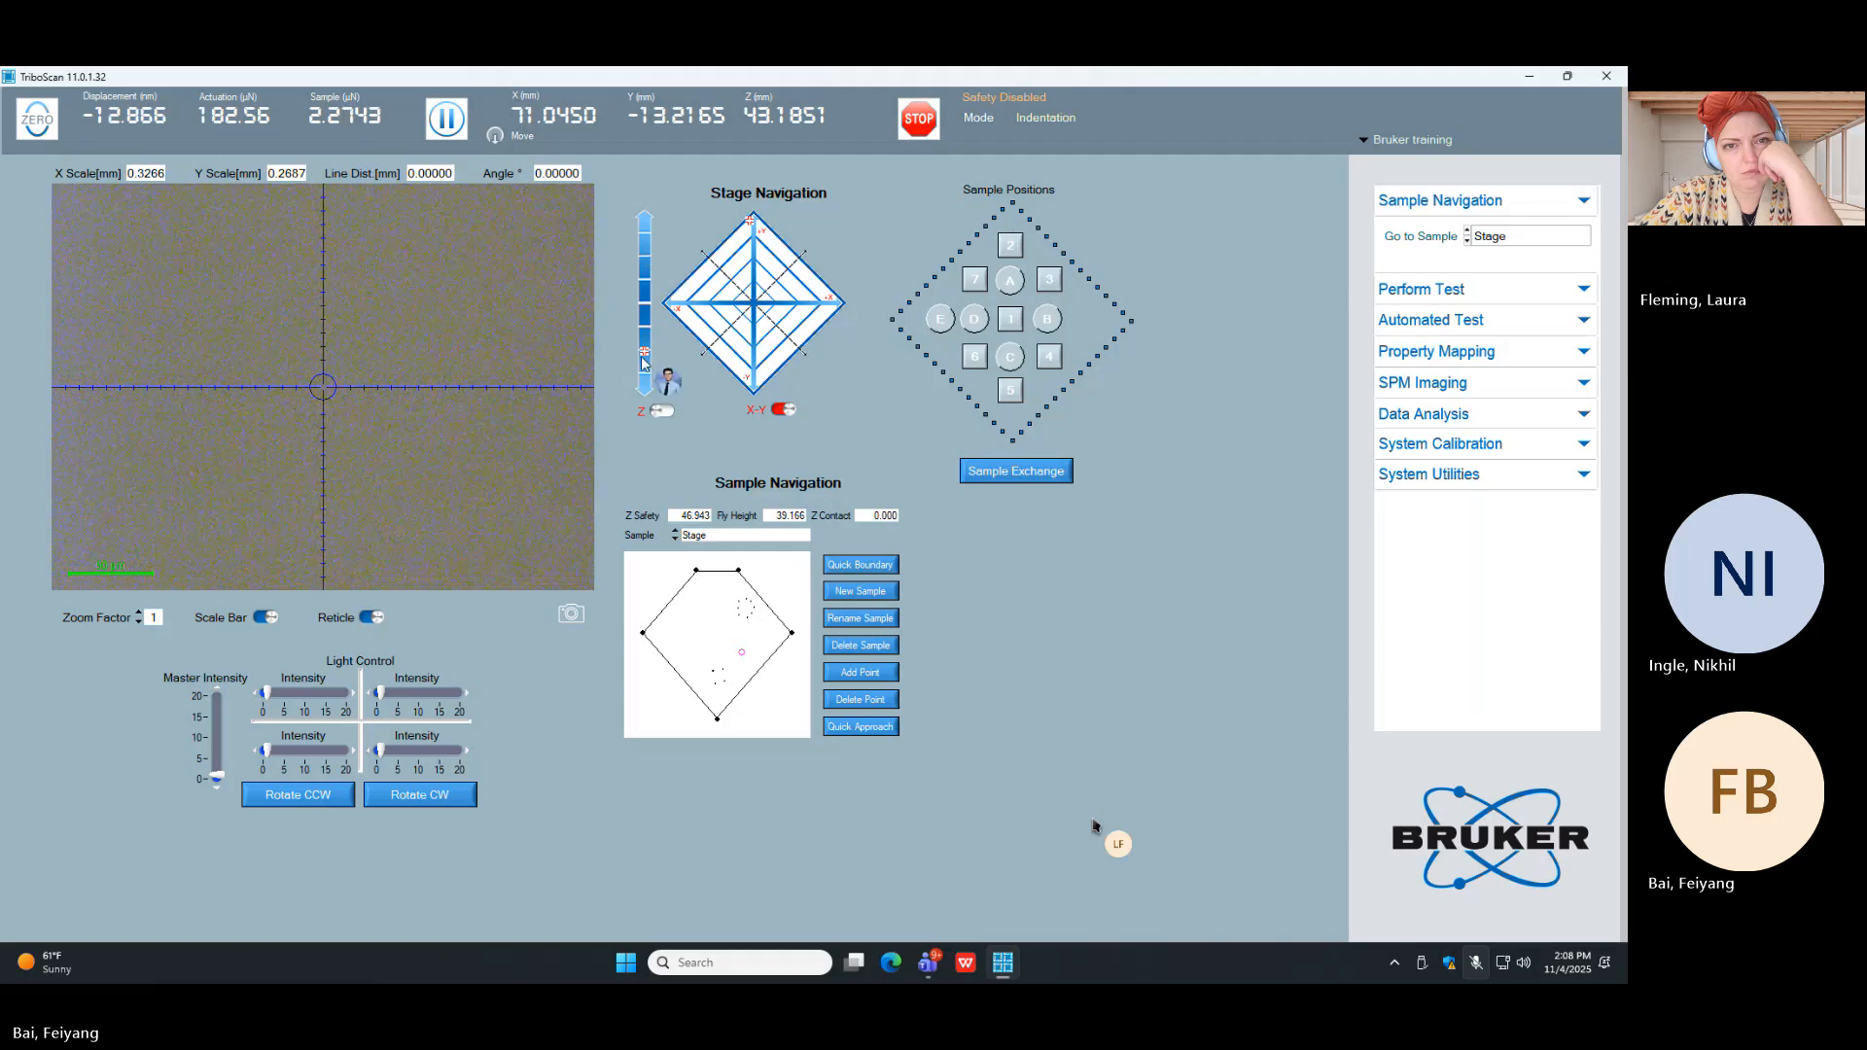
pyautogui.click(665, 411)
pyautogui.click(644, 392)
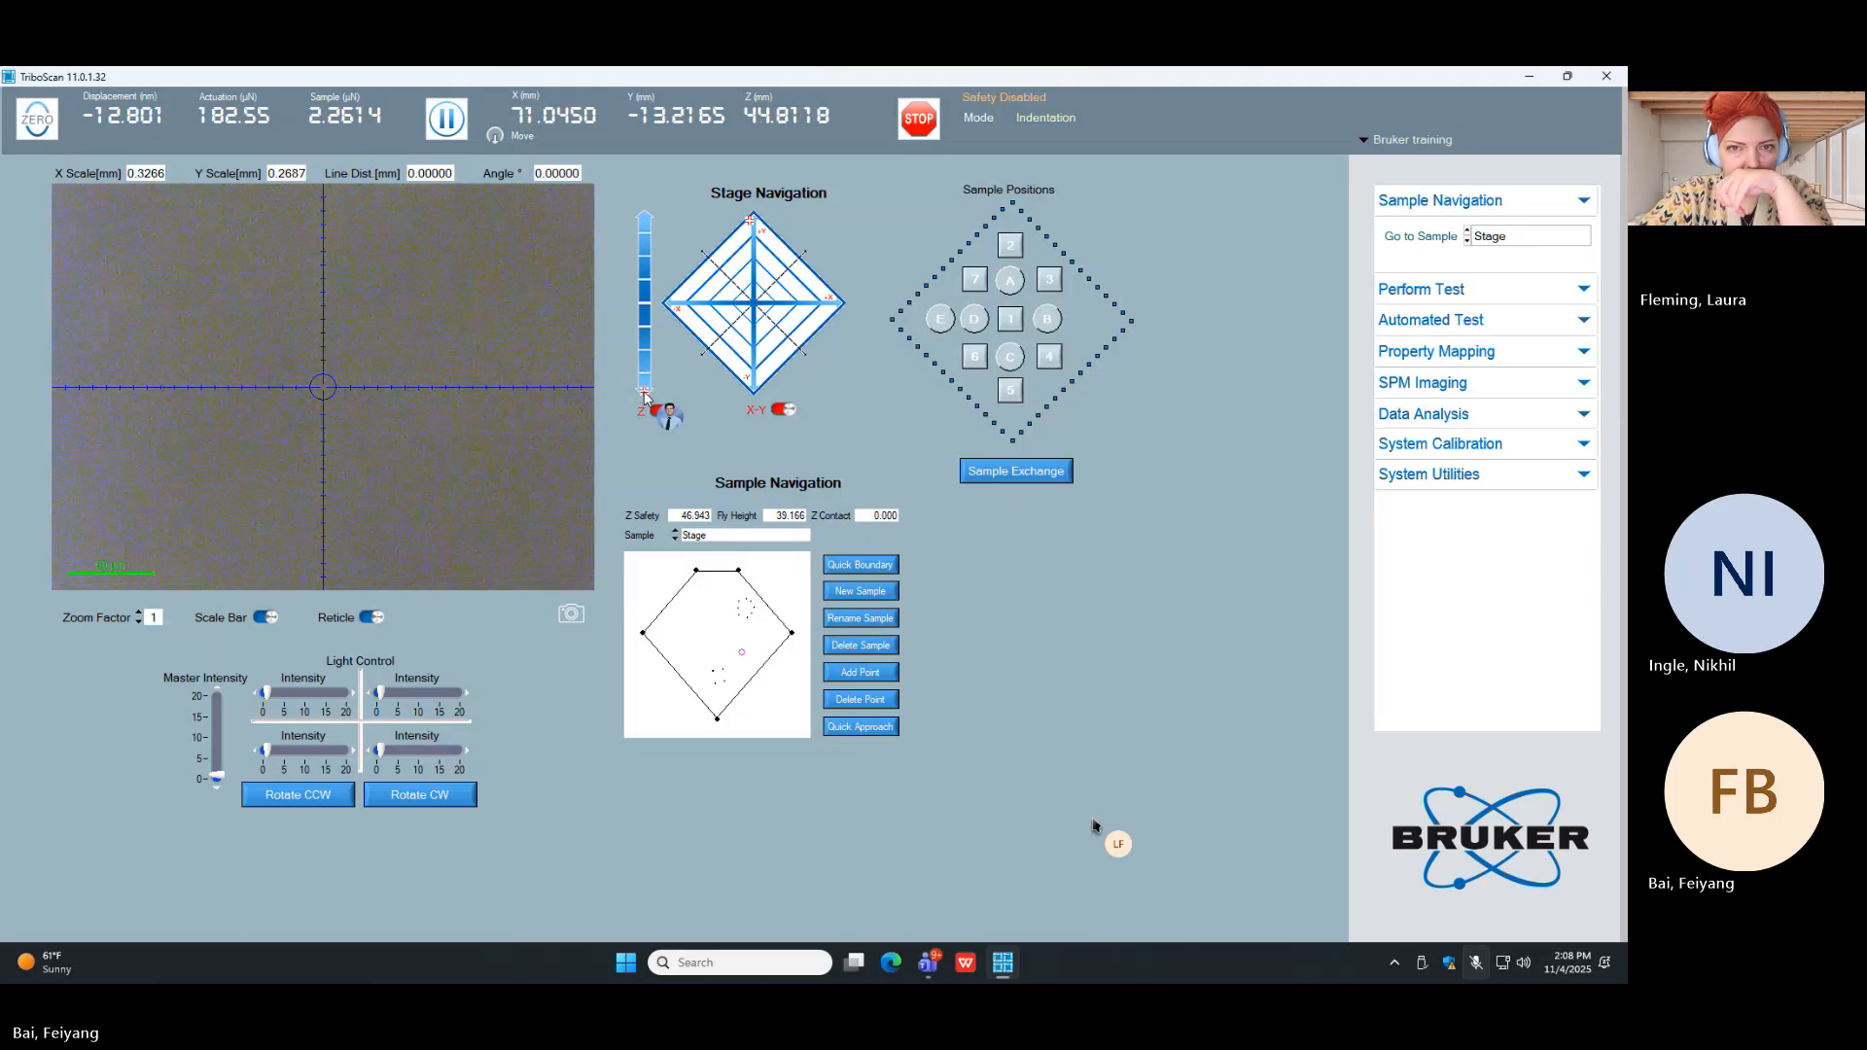
pyautogui.click(648, 350)
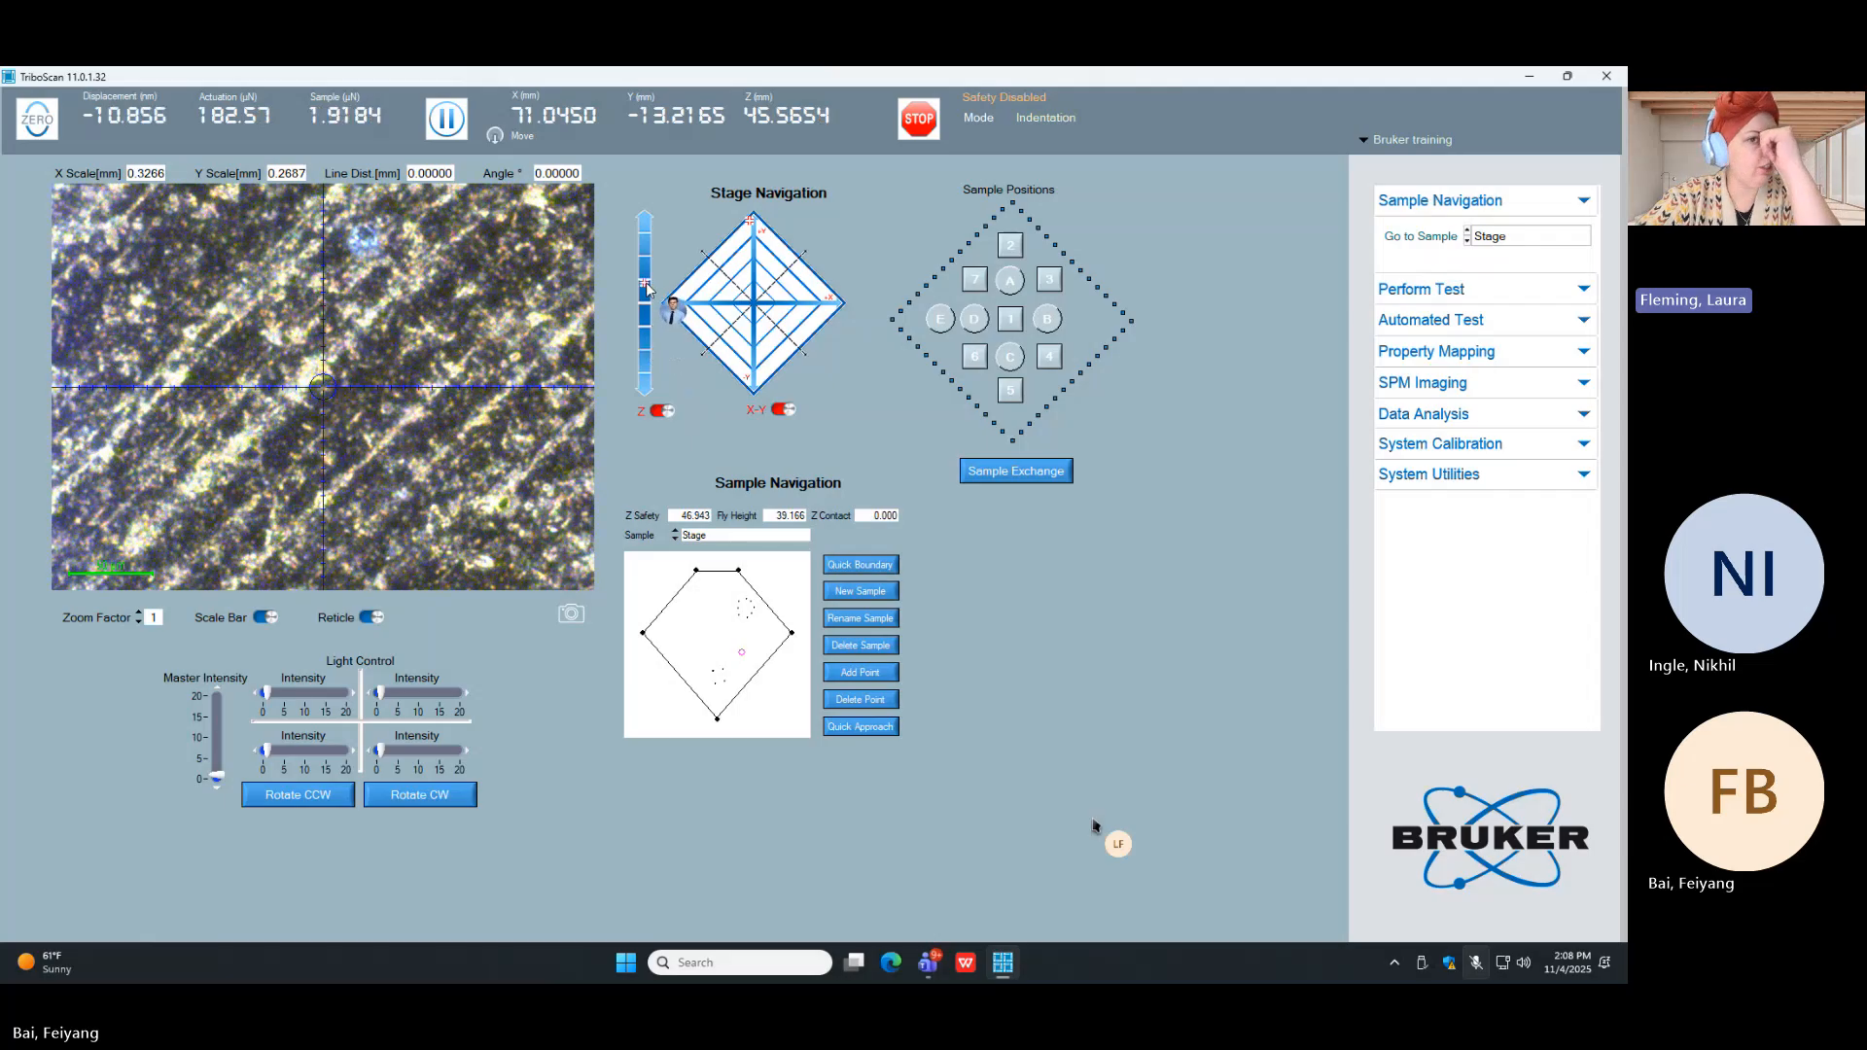
pyautogui.click(644, 335)
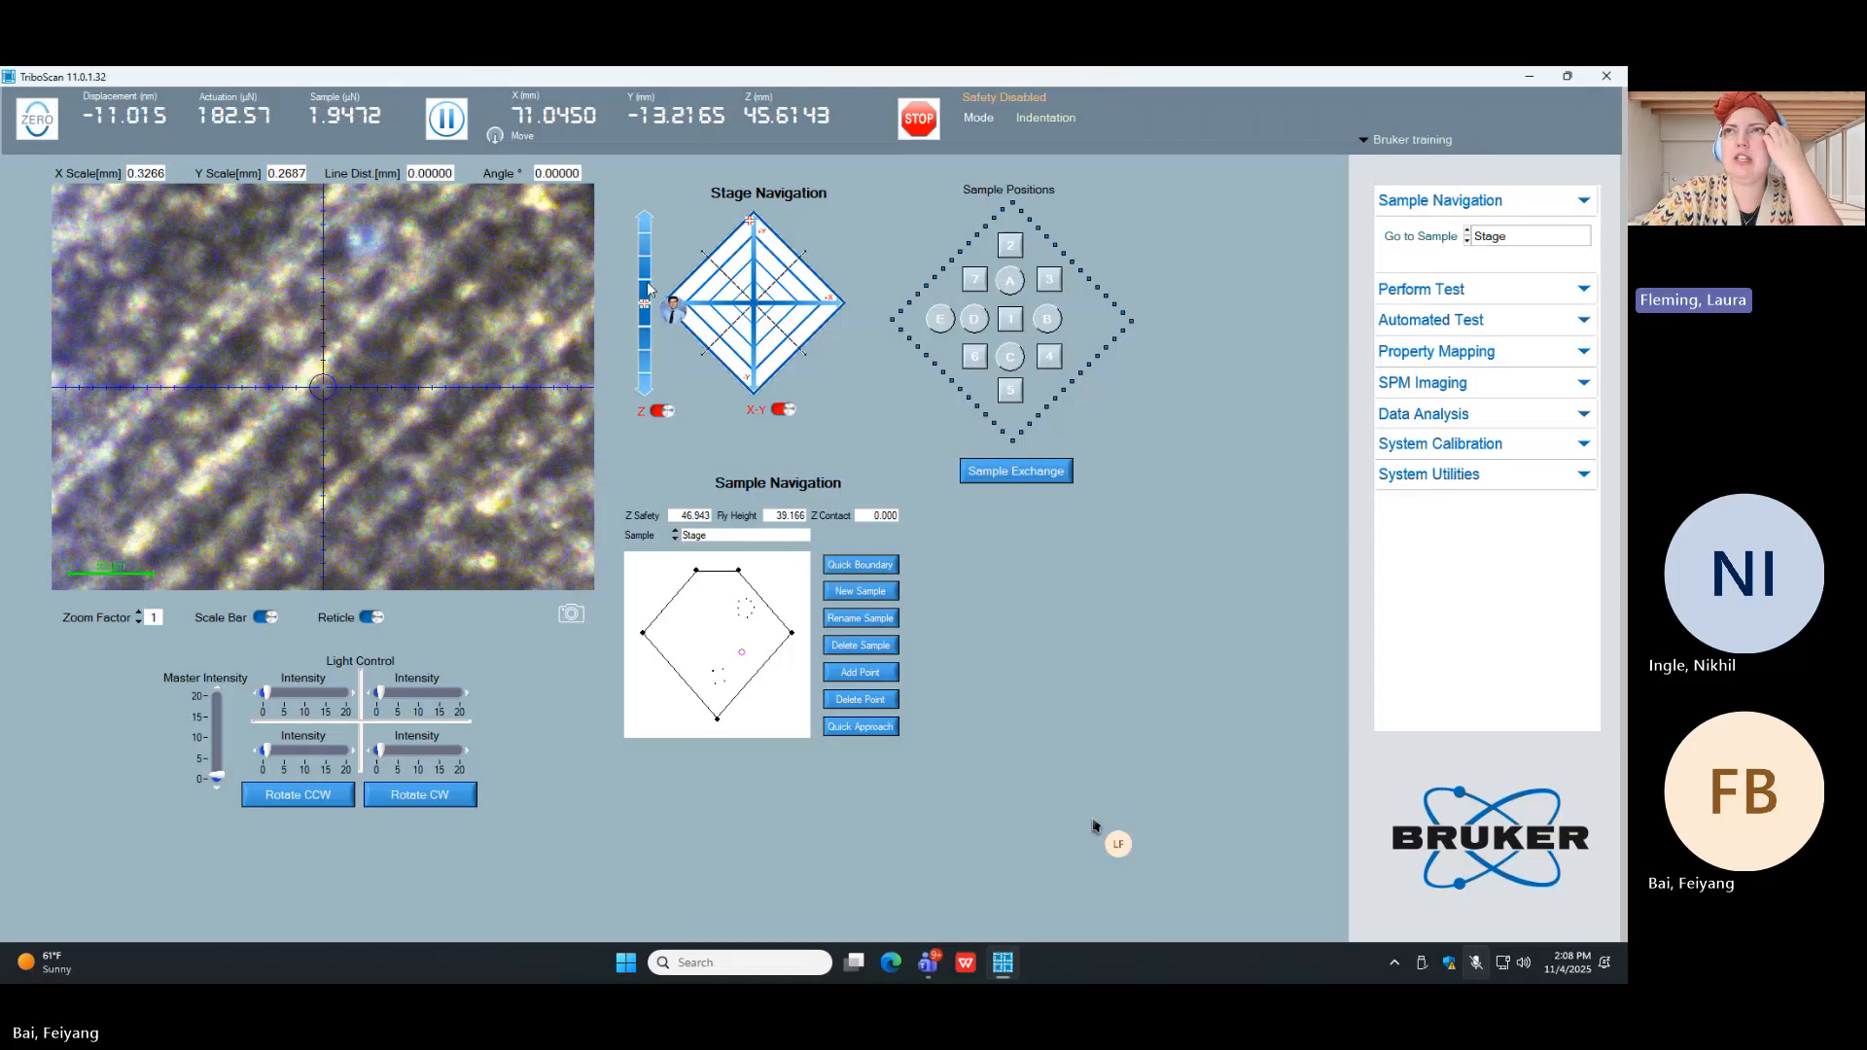
pyautogui.click(648, 283)
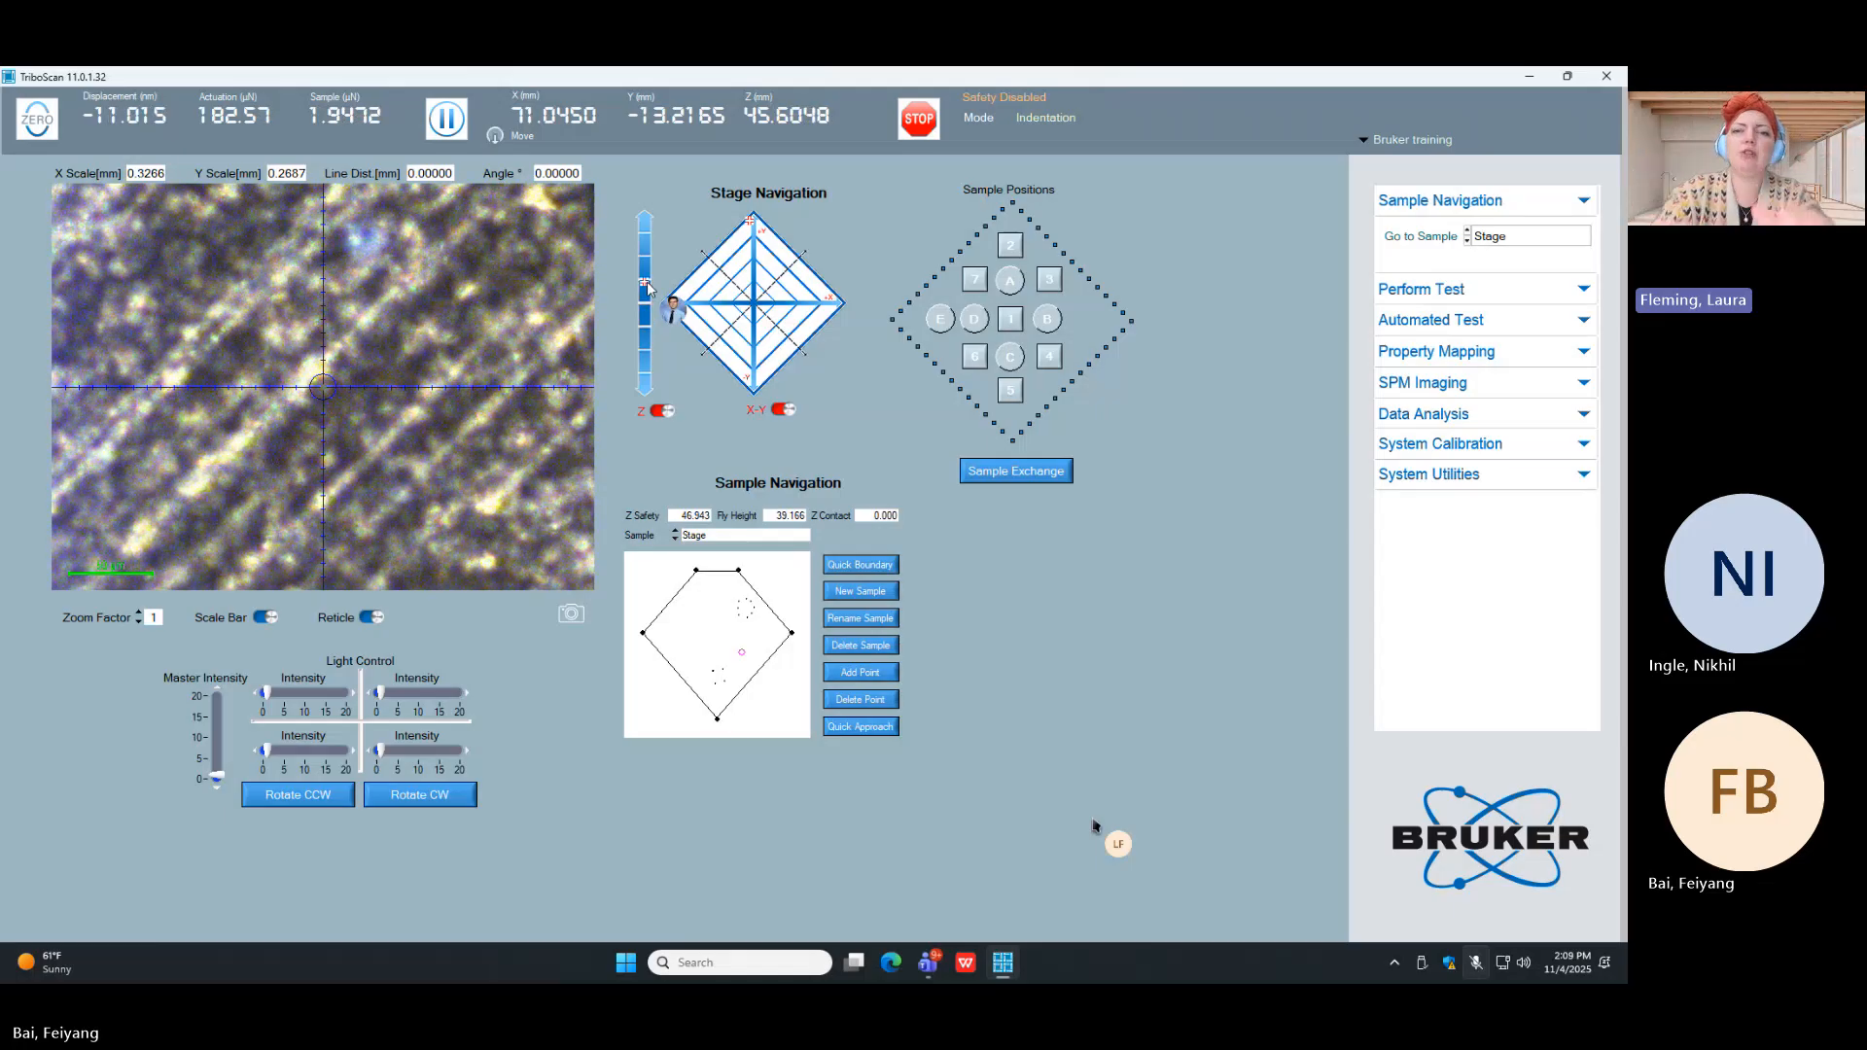
pyautogui.click(647, 288)
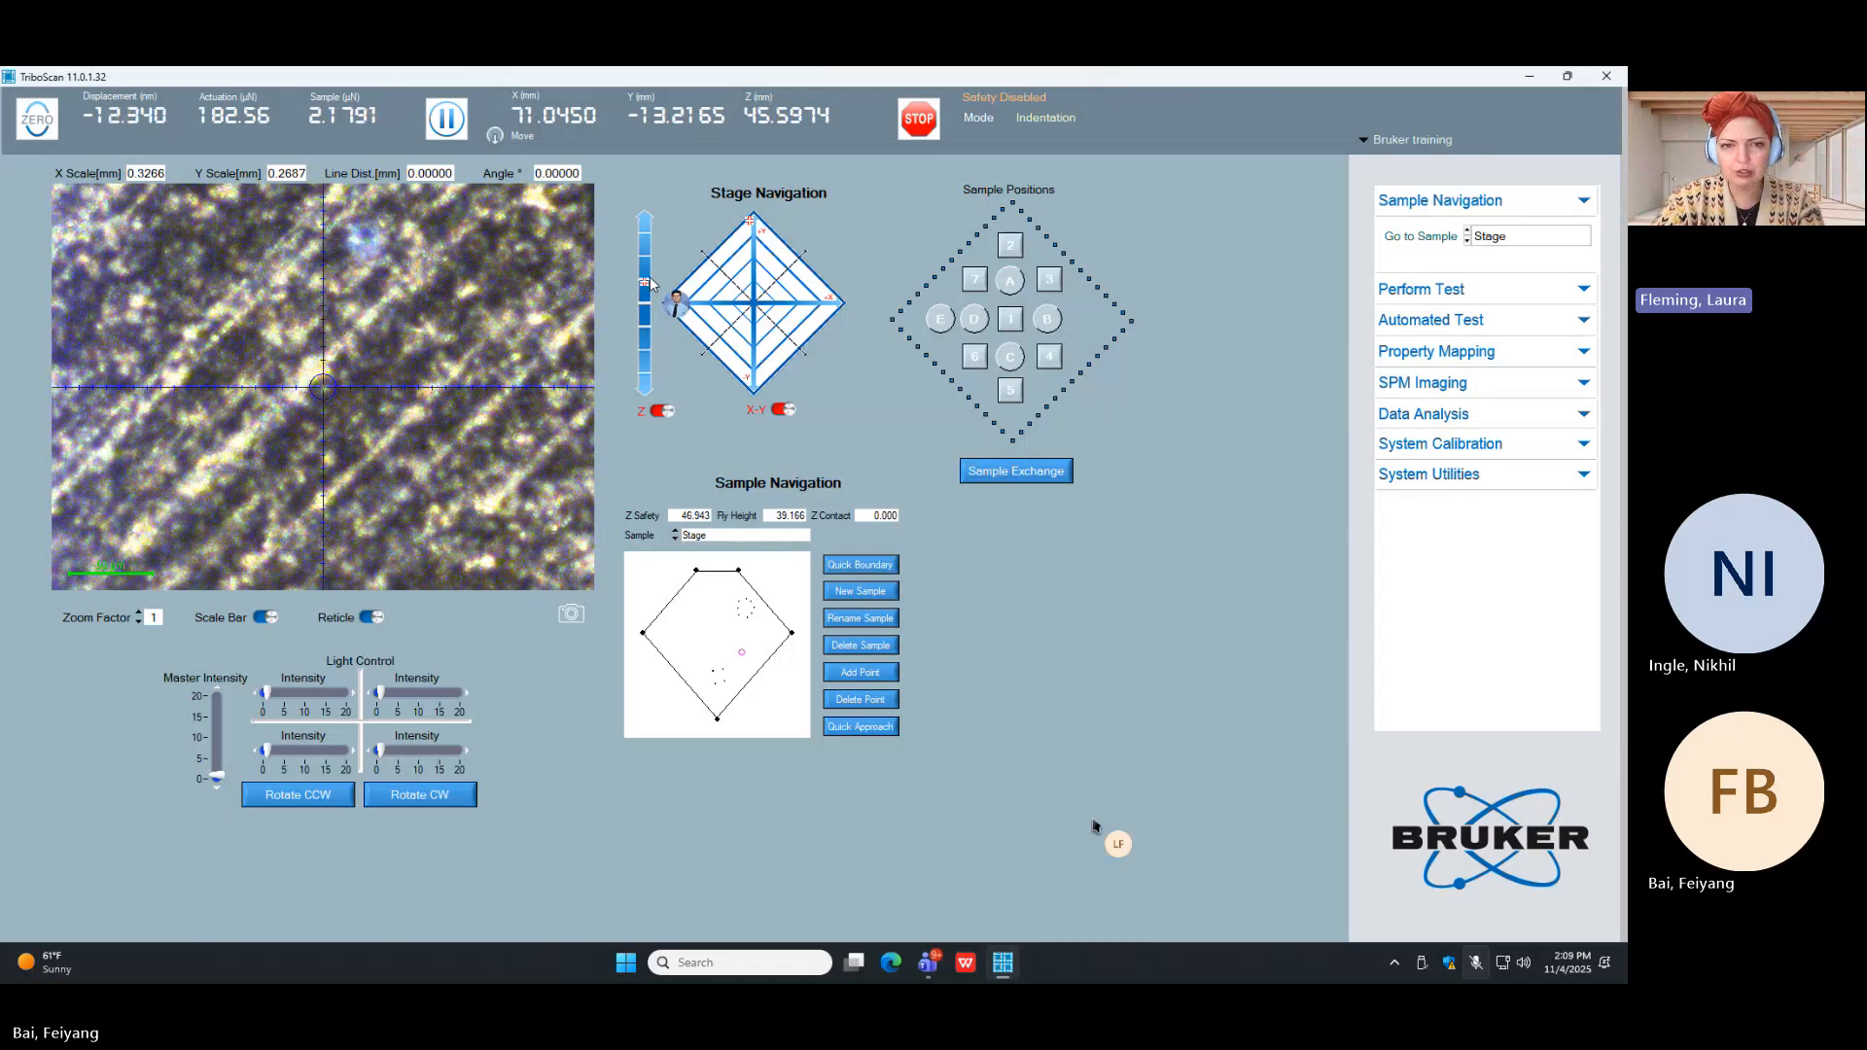
pyautogui.click(650, 279)
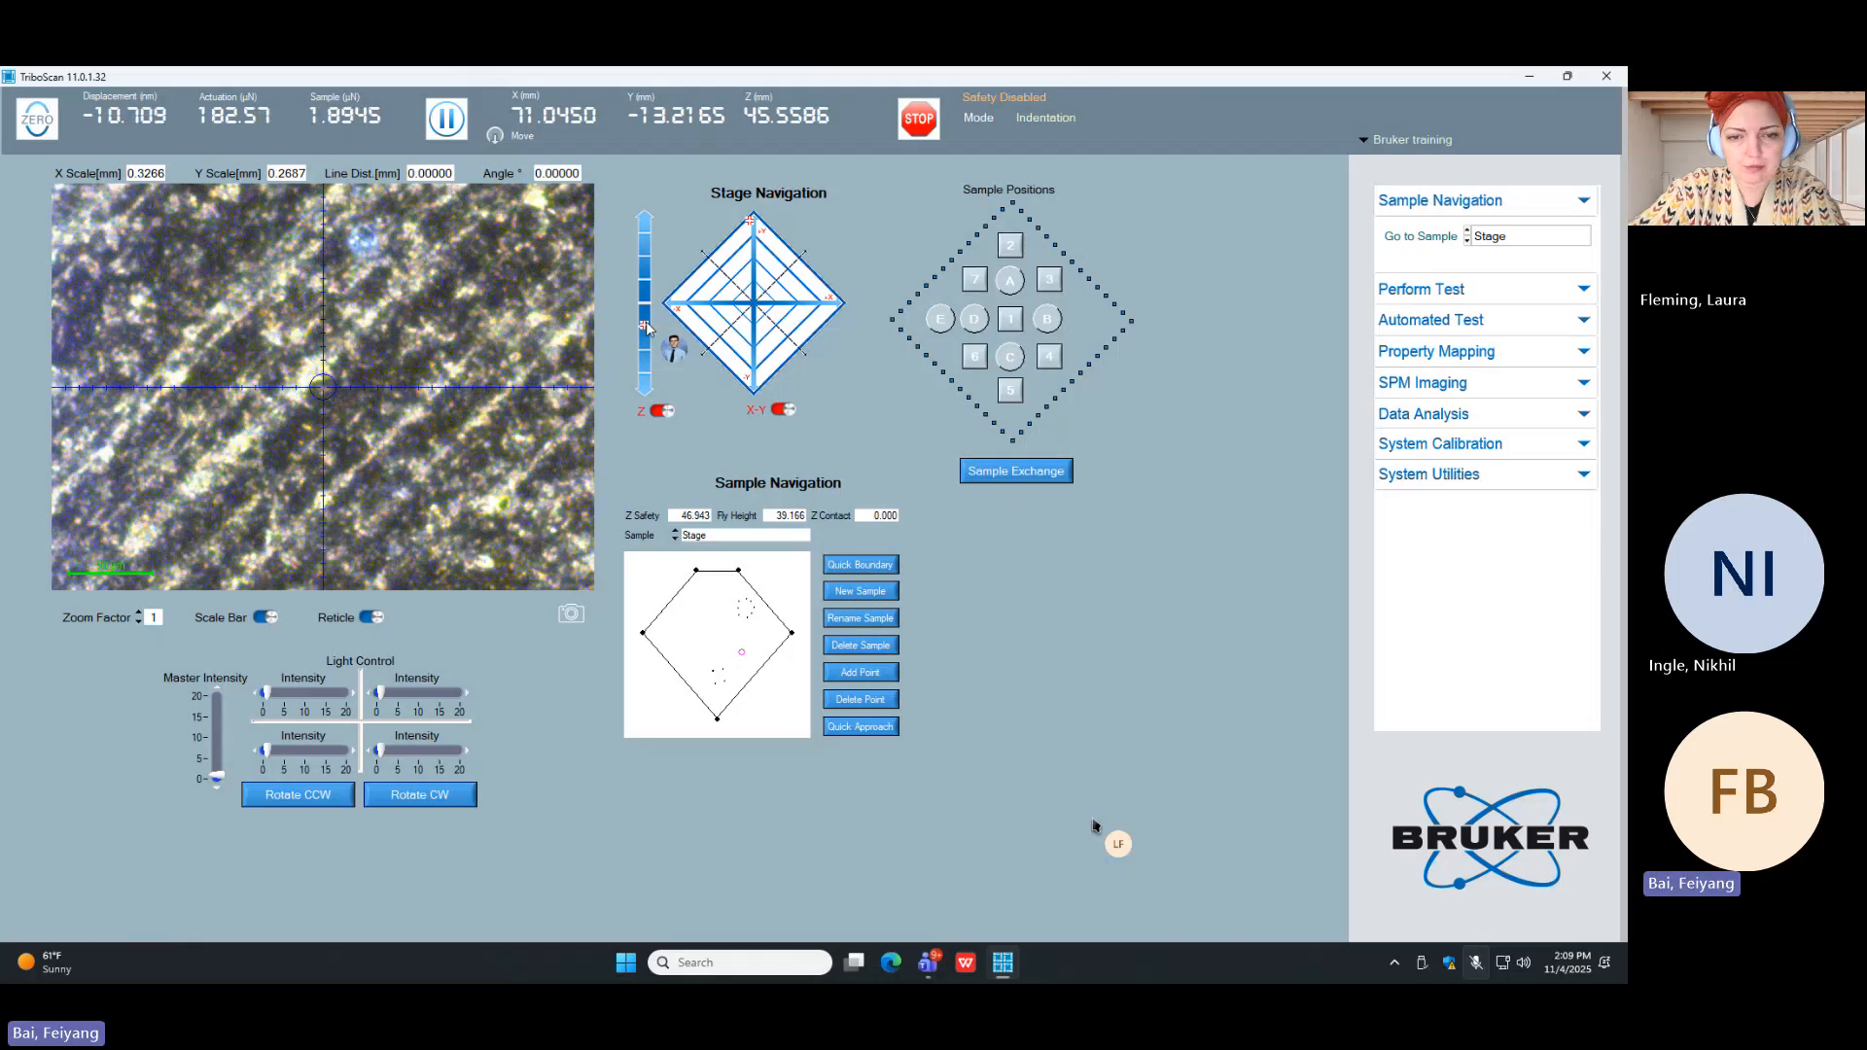
# Step: Create a new sample boundary at the focused optics position and run a Quick Approach on it from the current optics location
pyautogui.click(848, 588)
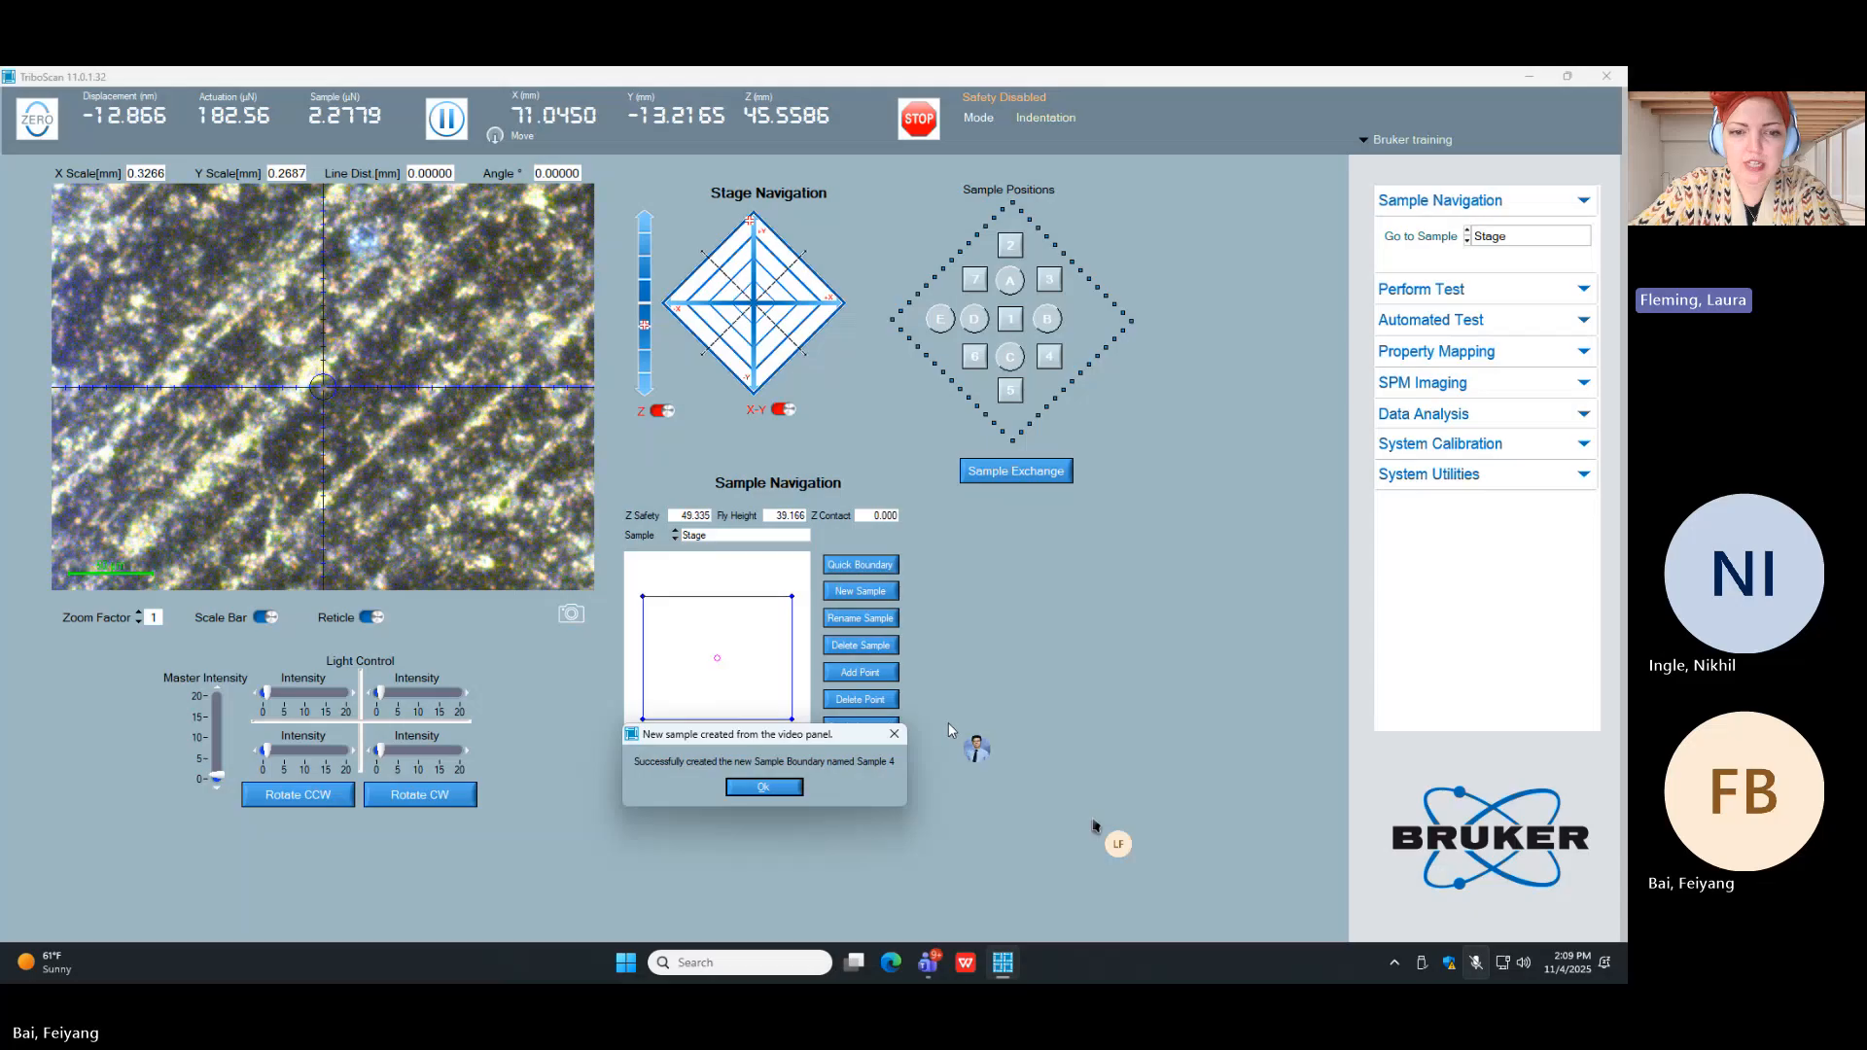
pyautogui.click(795, 789)
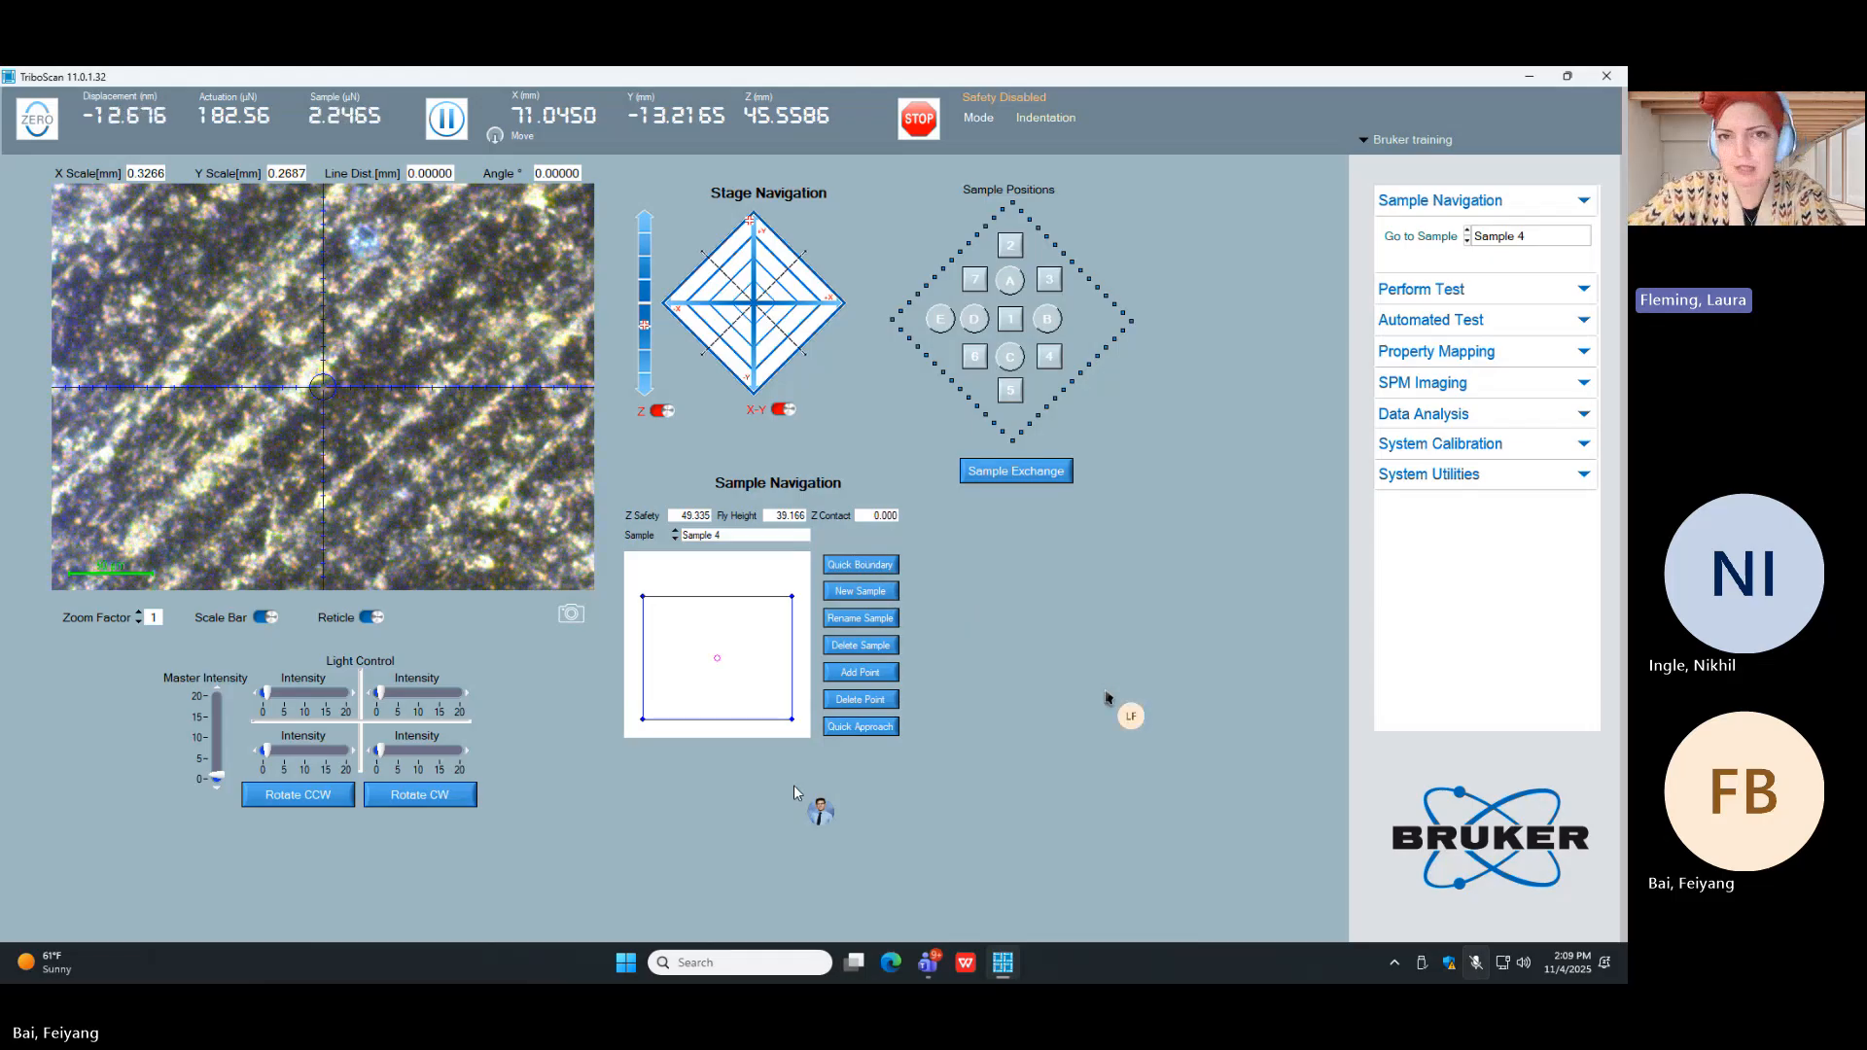
pyautogui.click(855, 729)
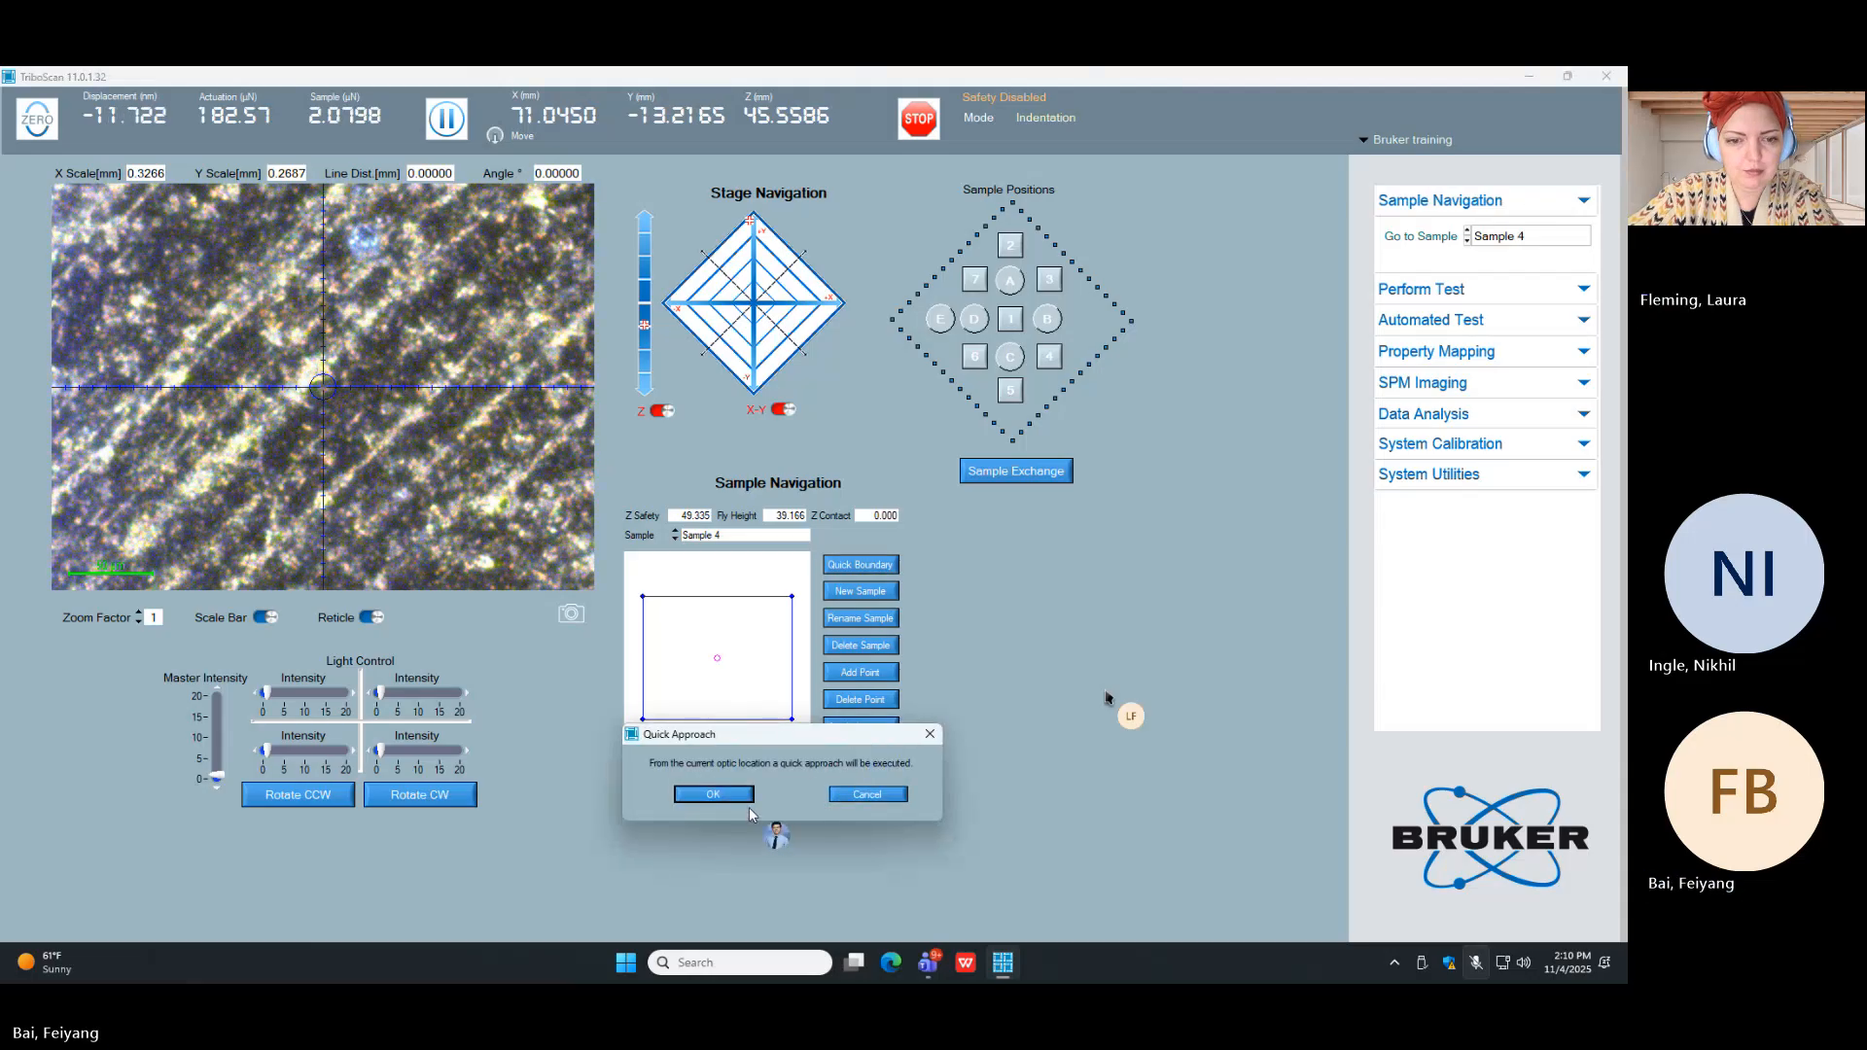
pyautogui.click(745, 799)
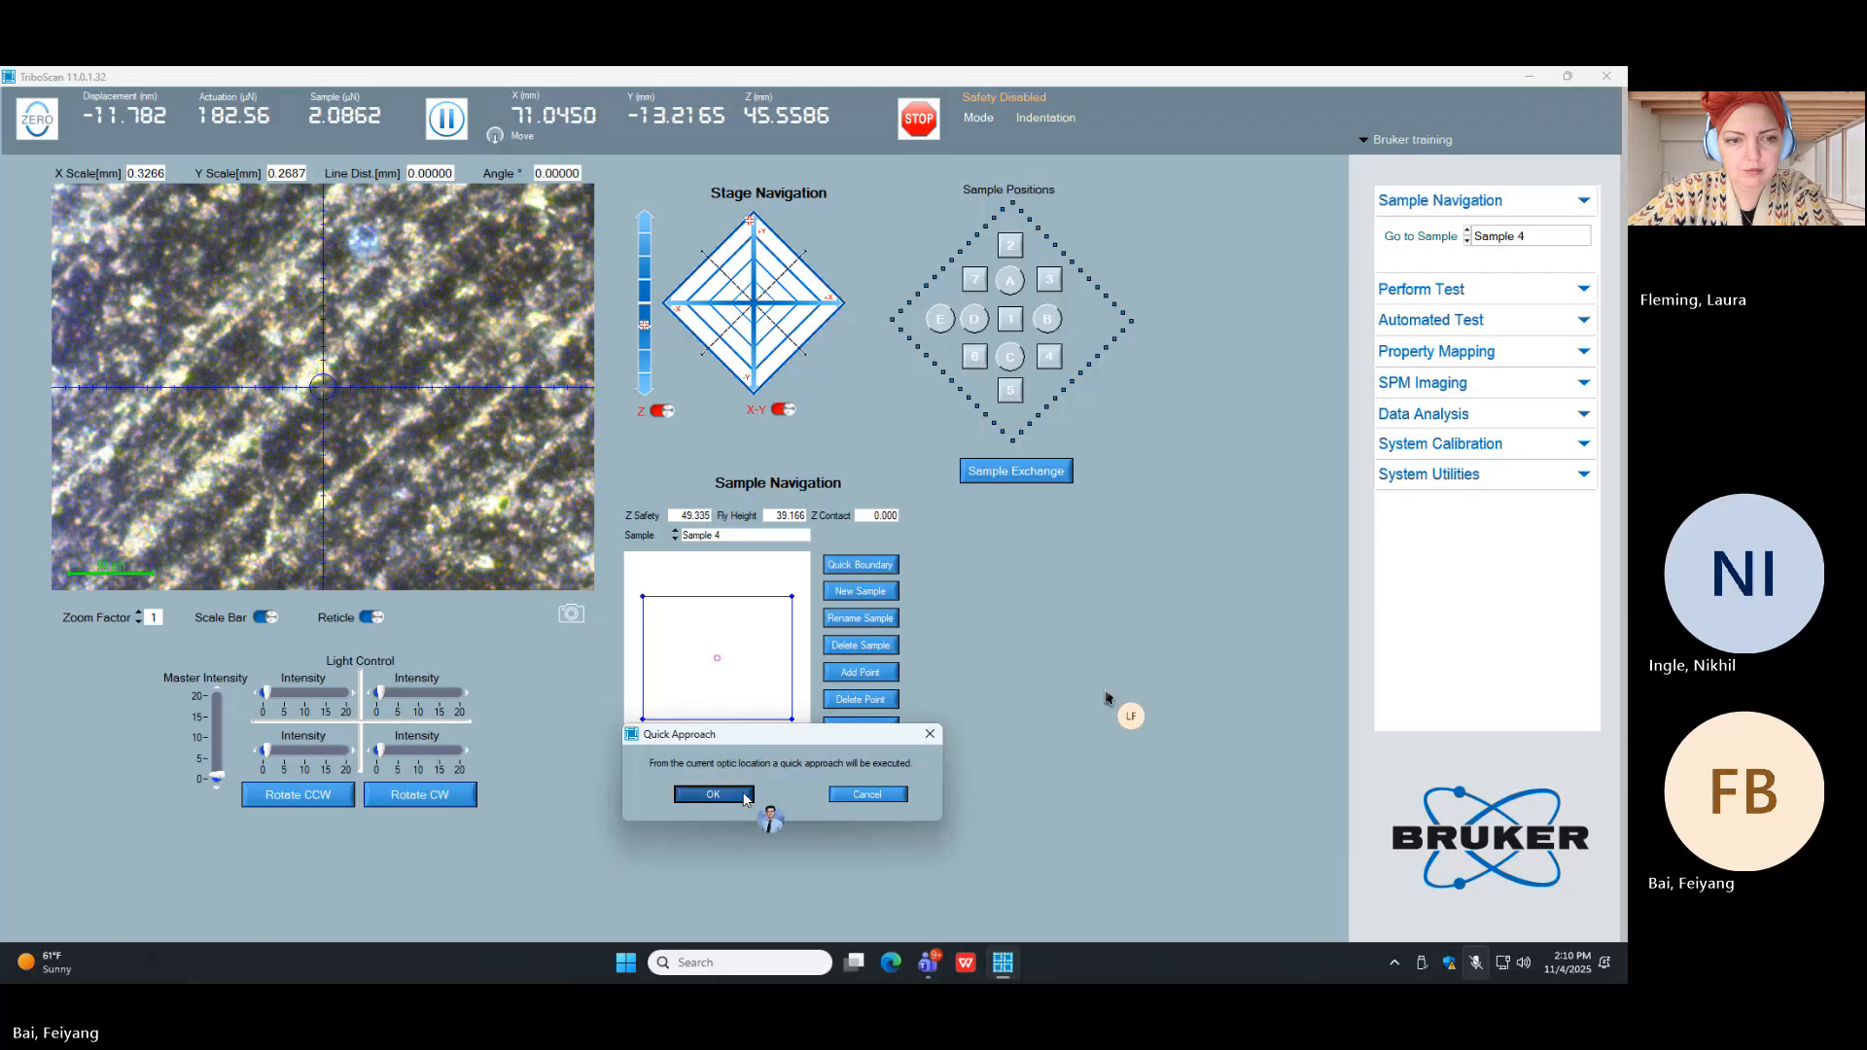
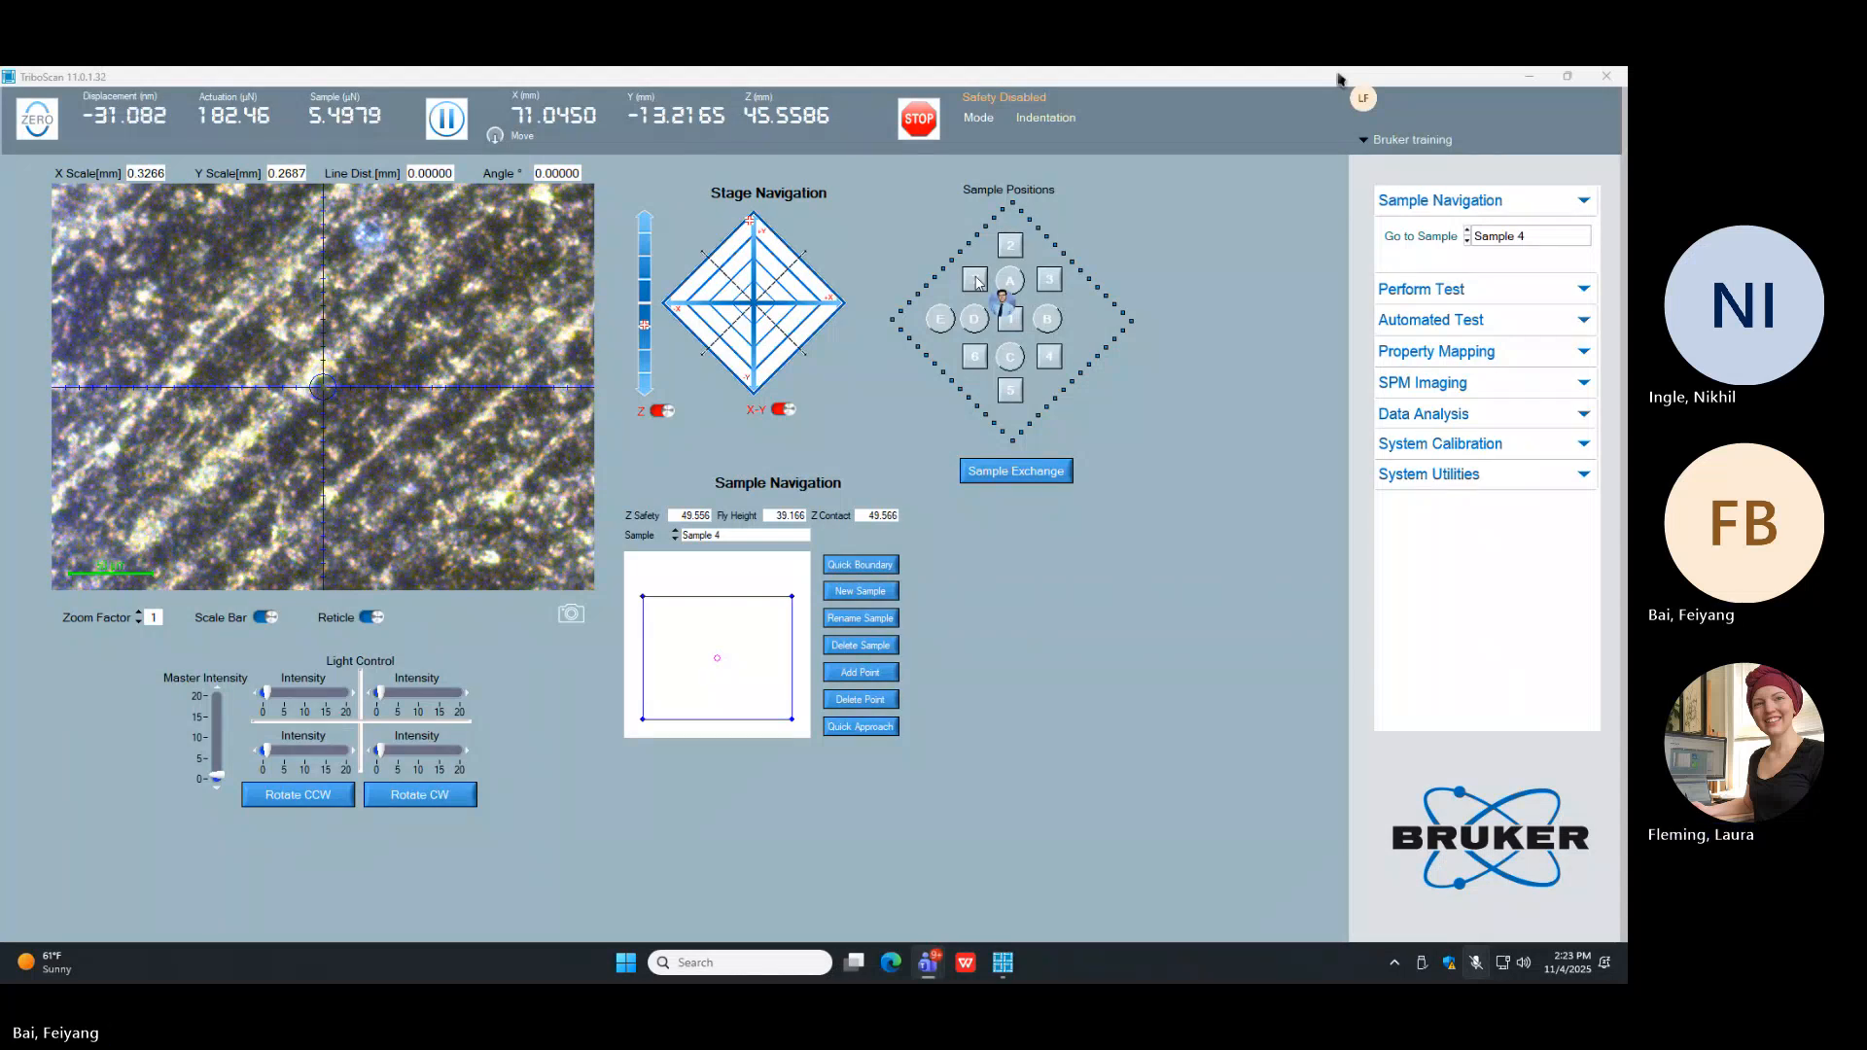
# Step: Define sample position 7 as a predefined sample position and let the system automatically find its focus
pyautogui.click(976, 281)
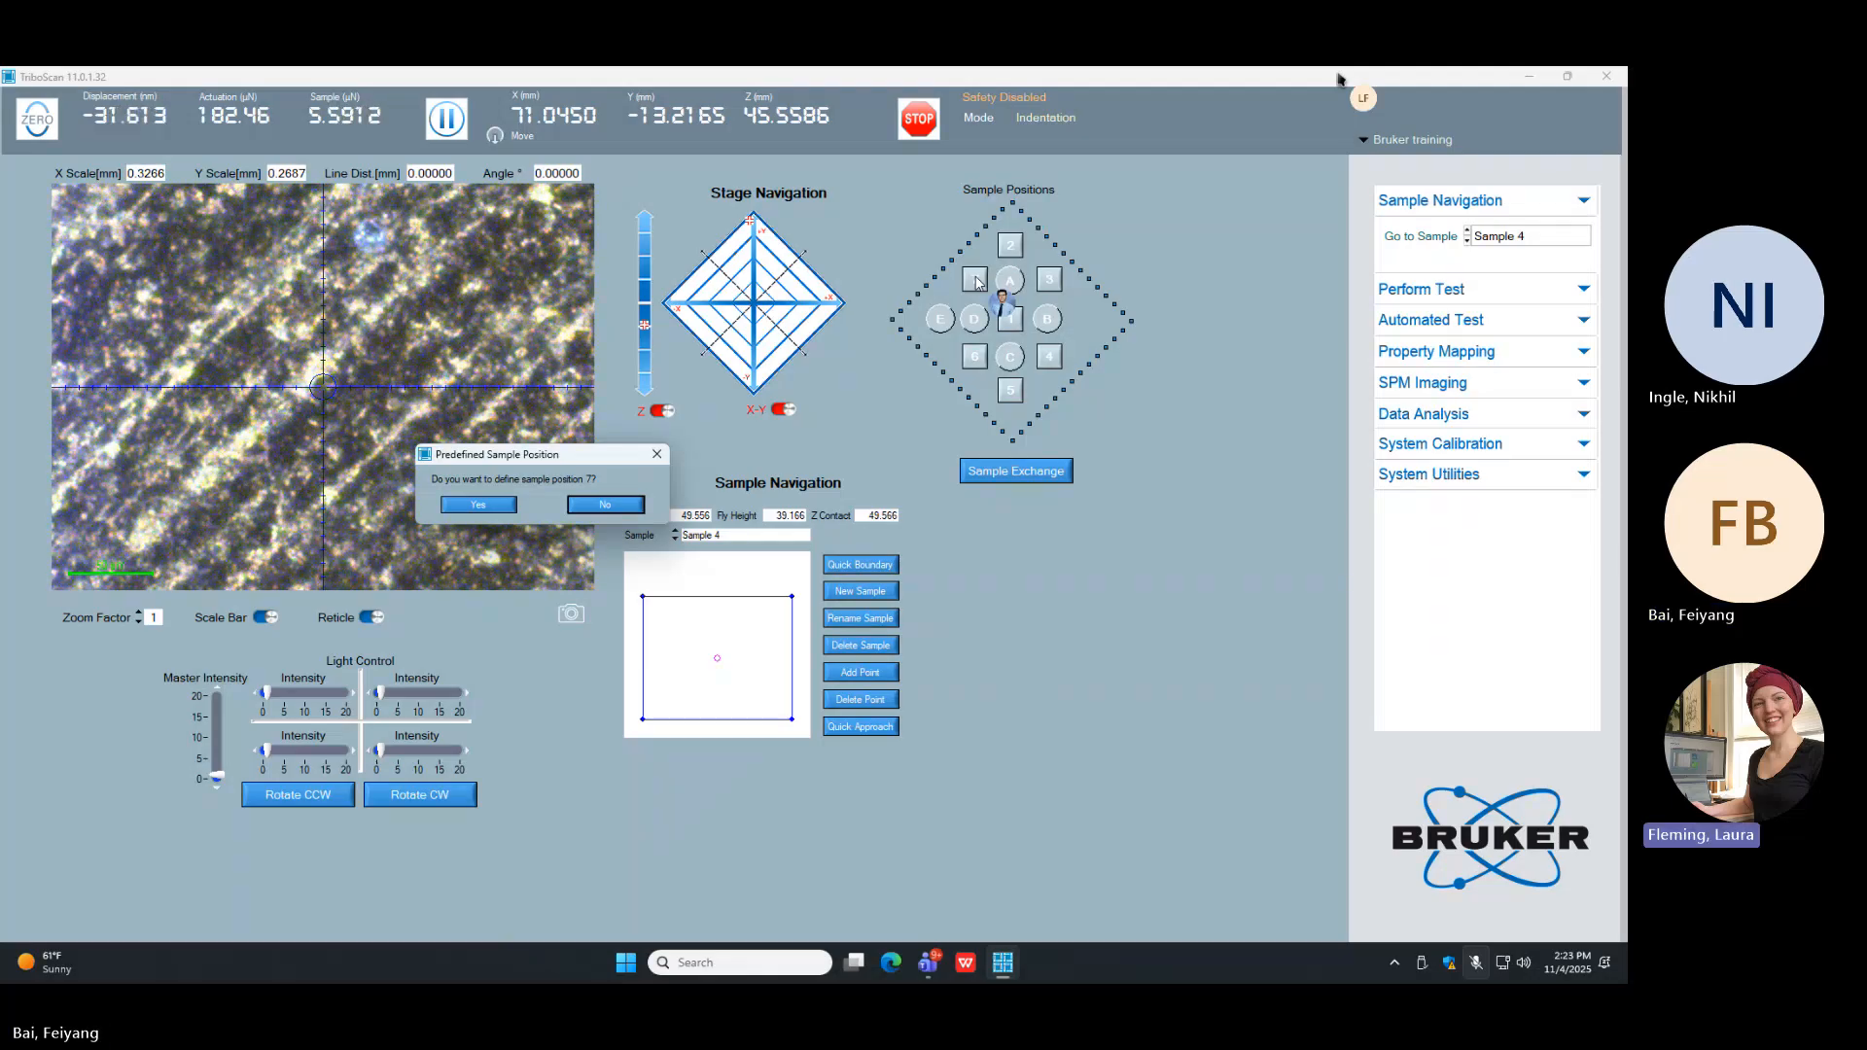
pyautogui.click(501, 506)
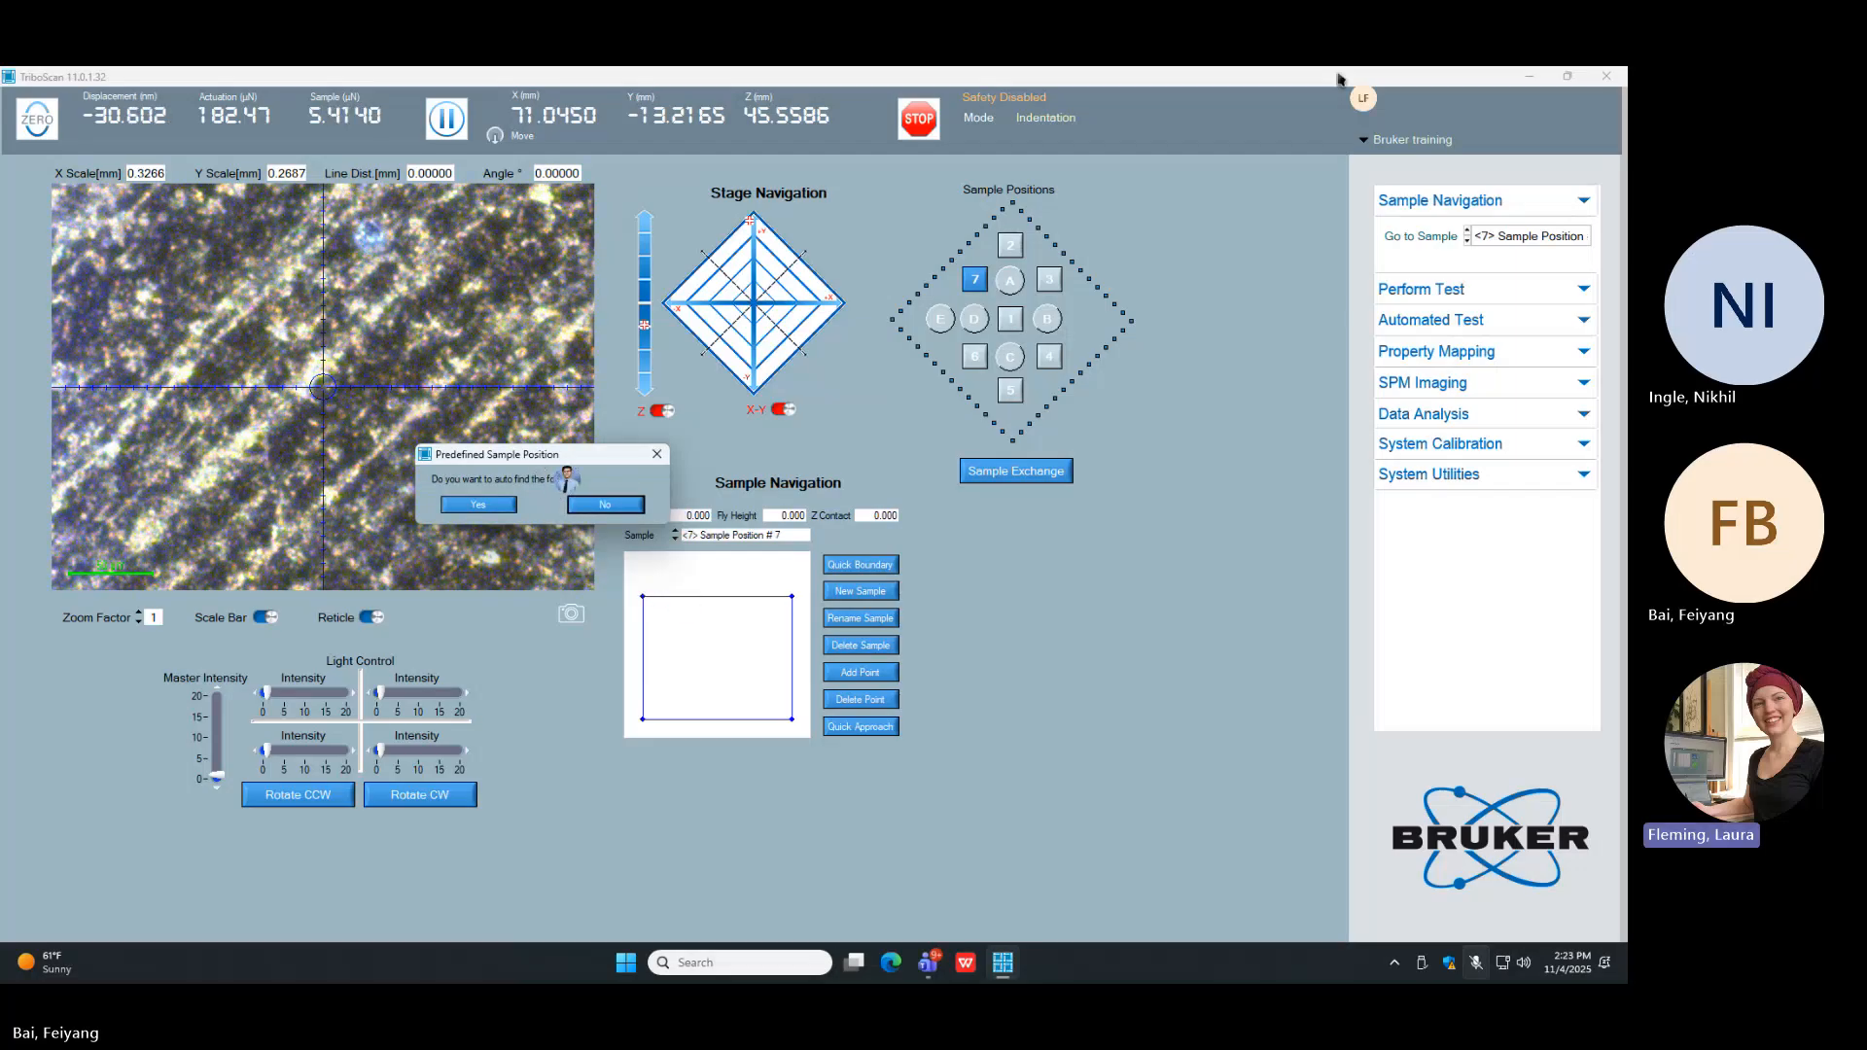
pyautogui.moveTo(541, 453); pyautogui.dragTo(1091, 530)
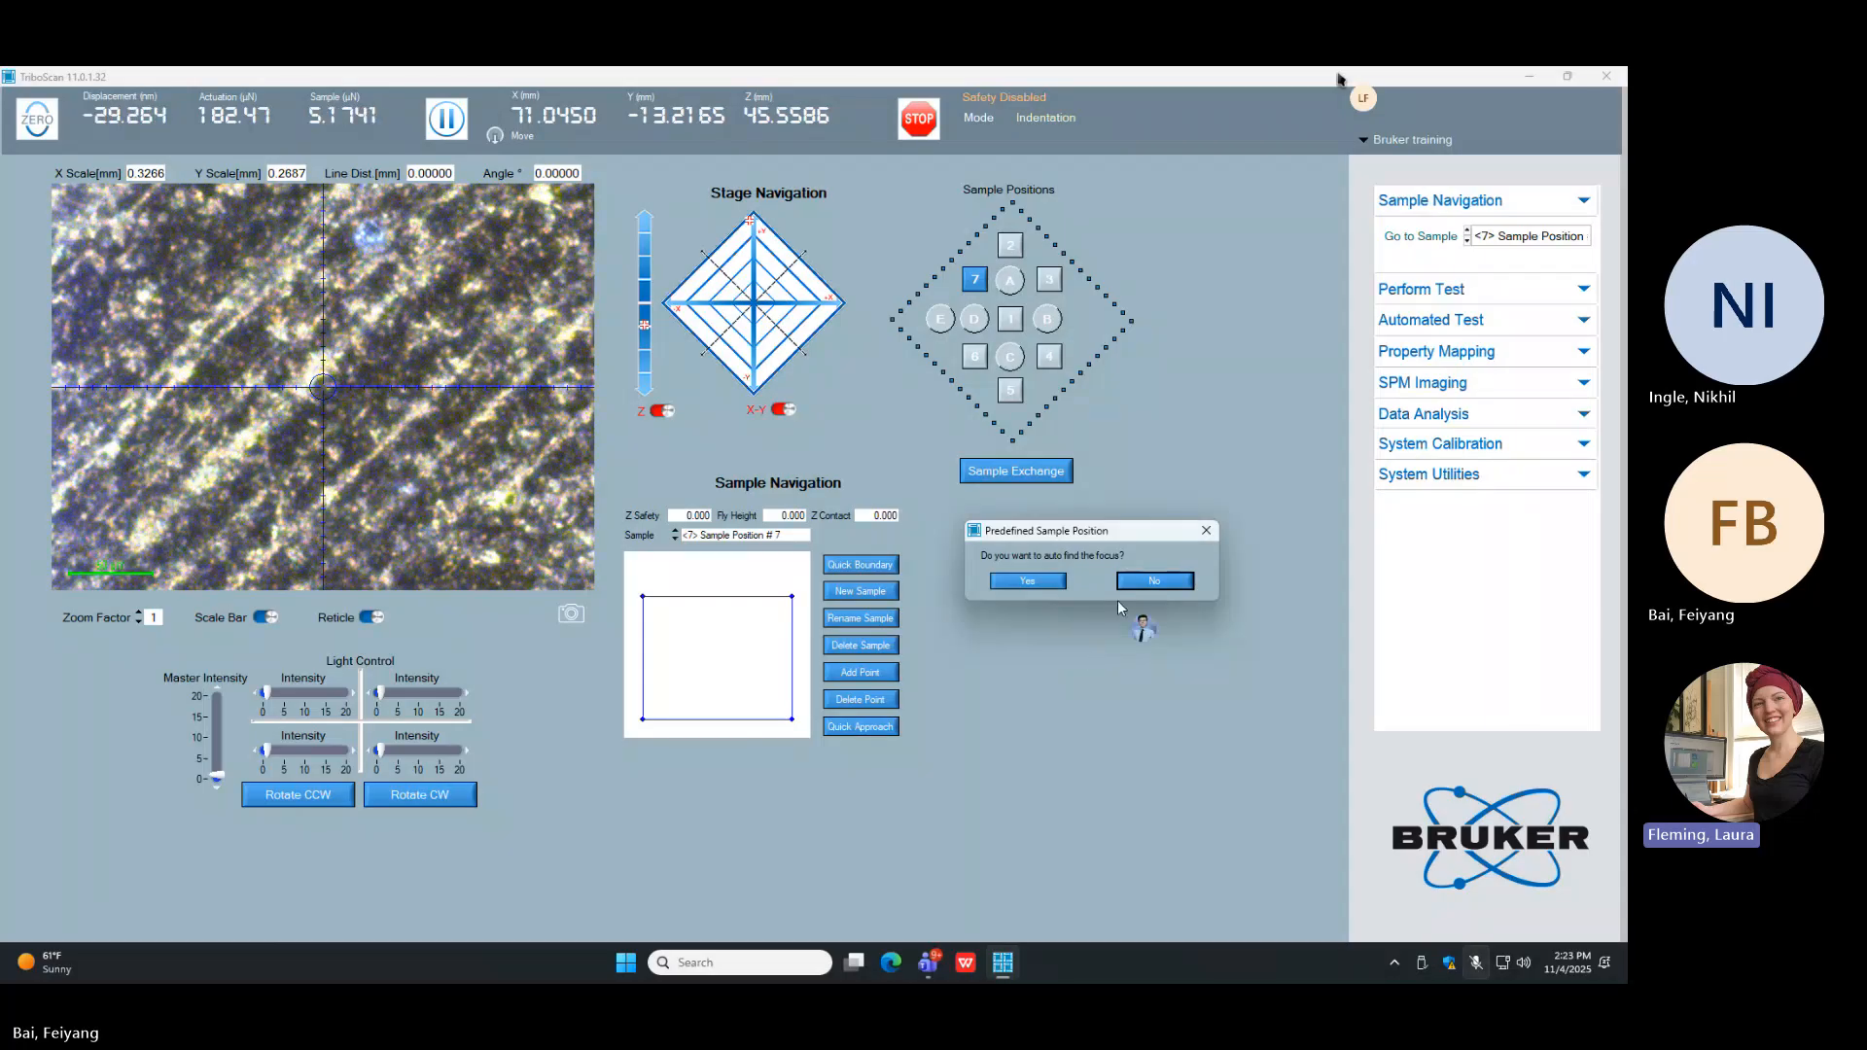
pyautogui.click(1040, 582)
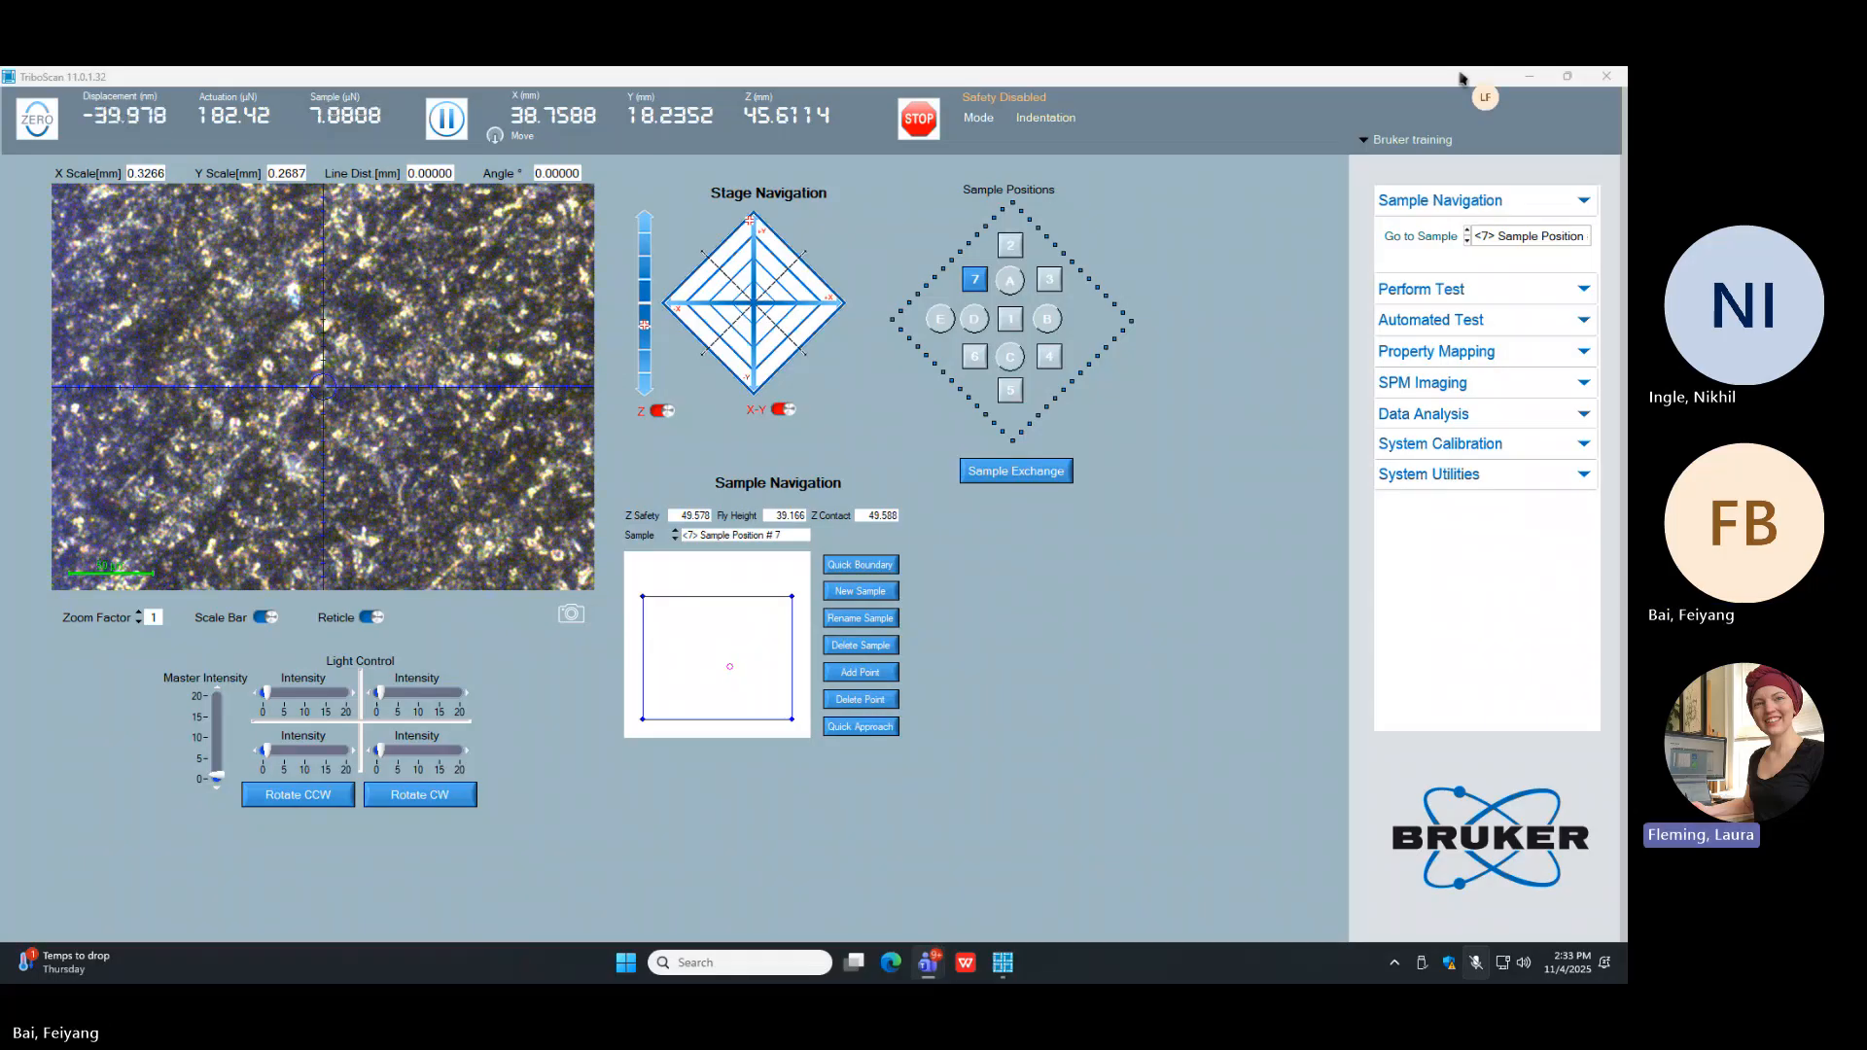
# Step: Try reshaping the boundary of Sample Position # 7 with the optics at about X 40.63, Y 18.14 mm, and delete the sample
pyautogui.click(1248, 444)
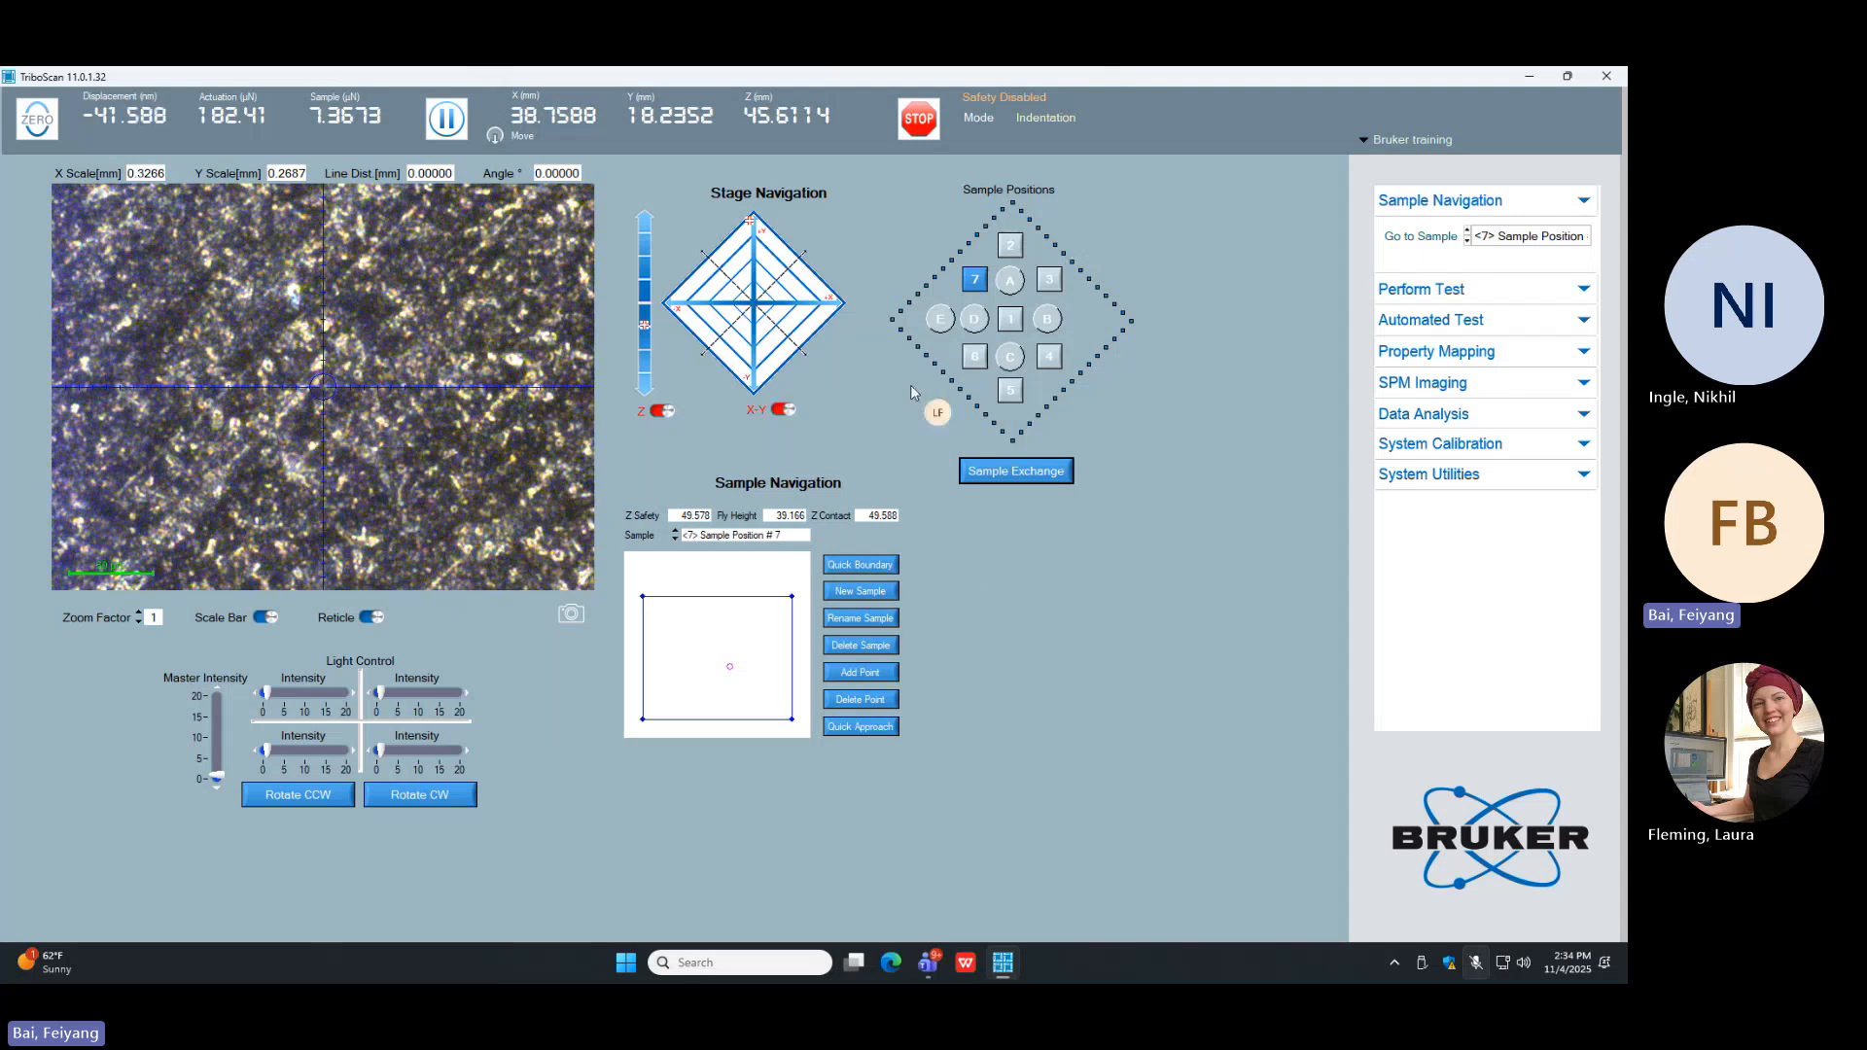
pyautogui.click(822, 309)
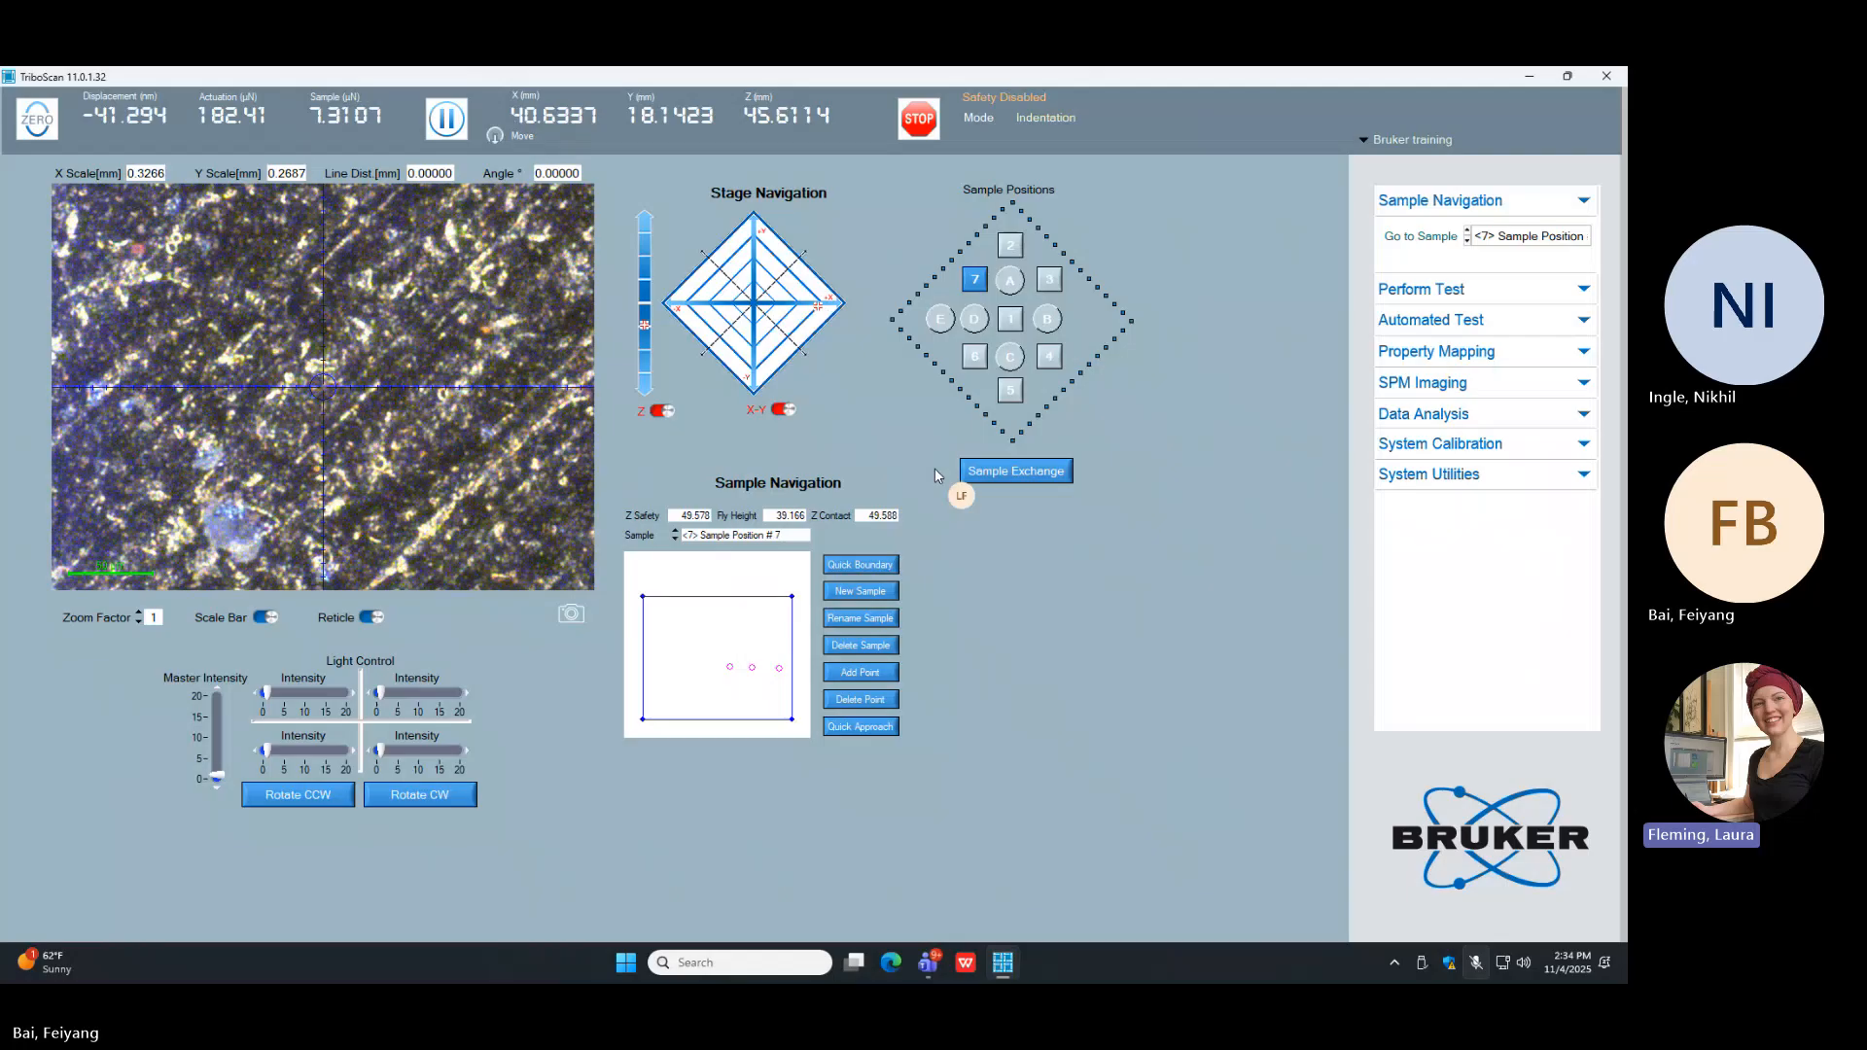
pyautogui.click(740, 684)
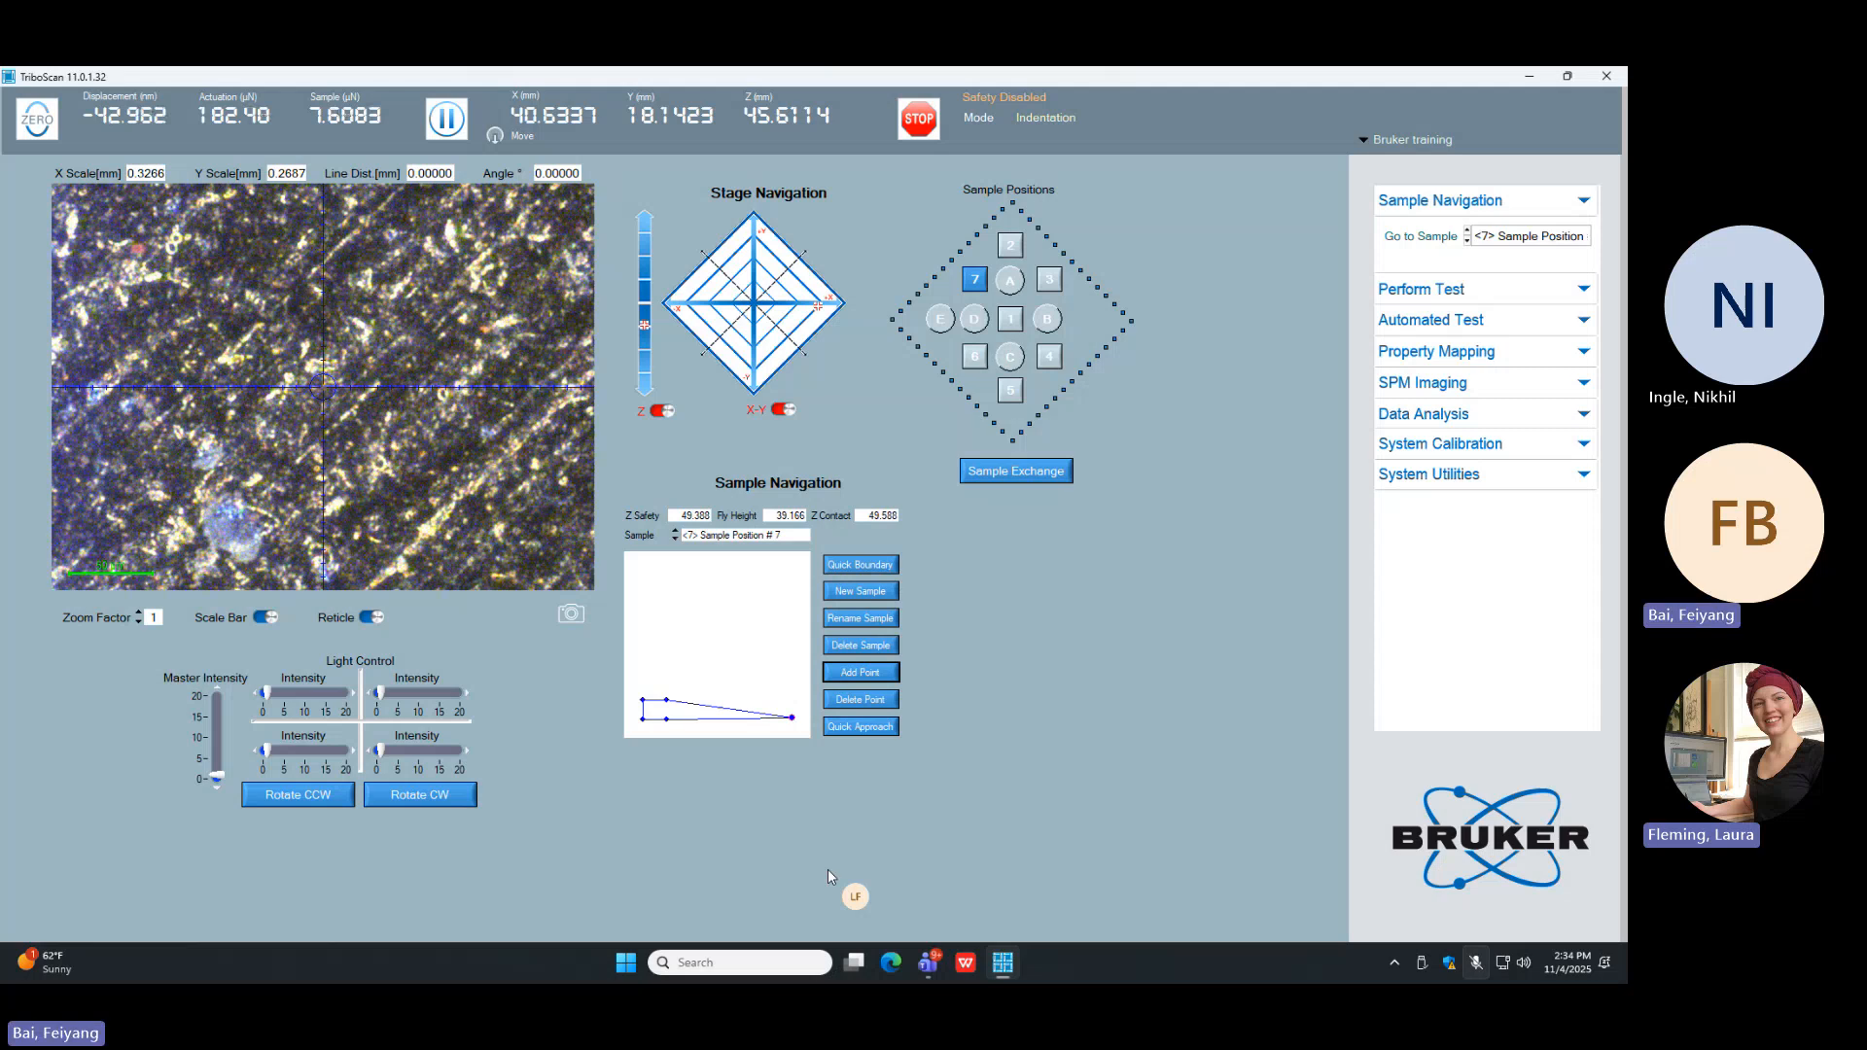
pyautogui.click(861, 647)
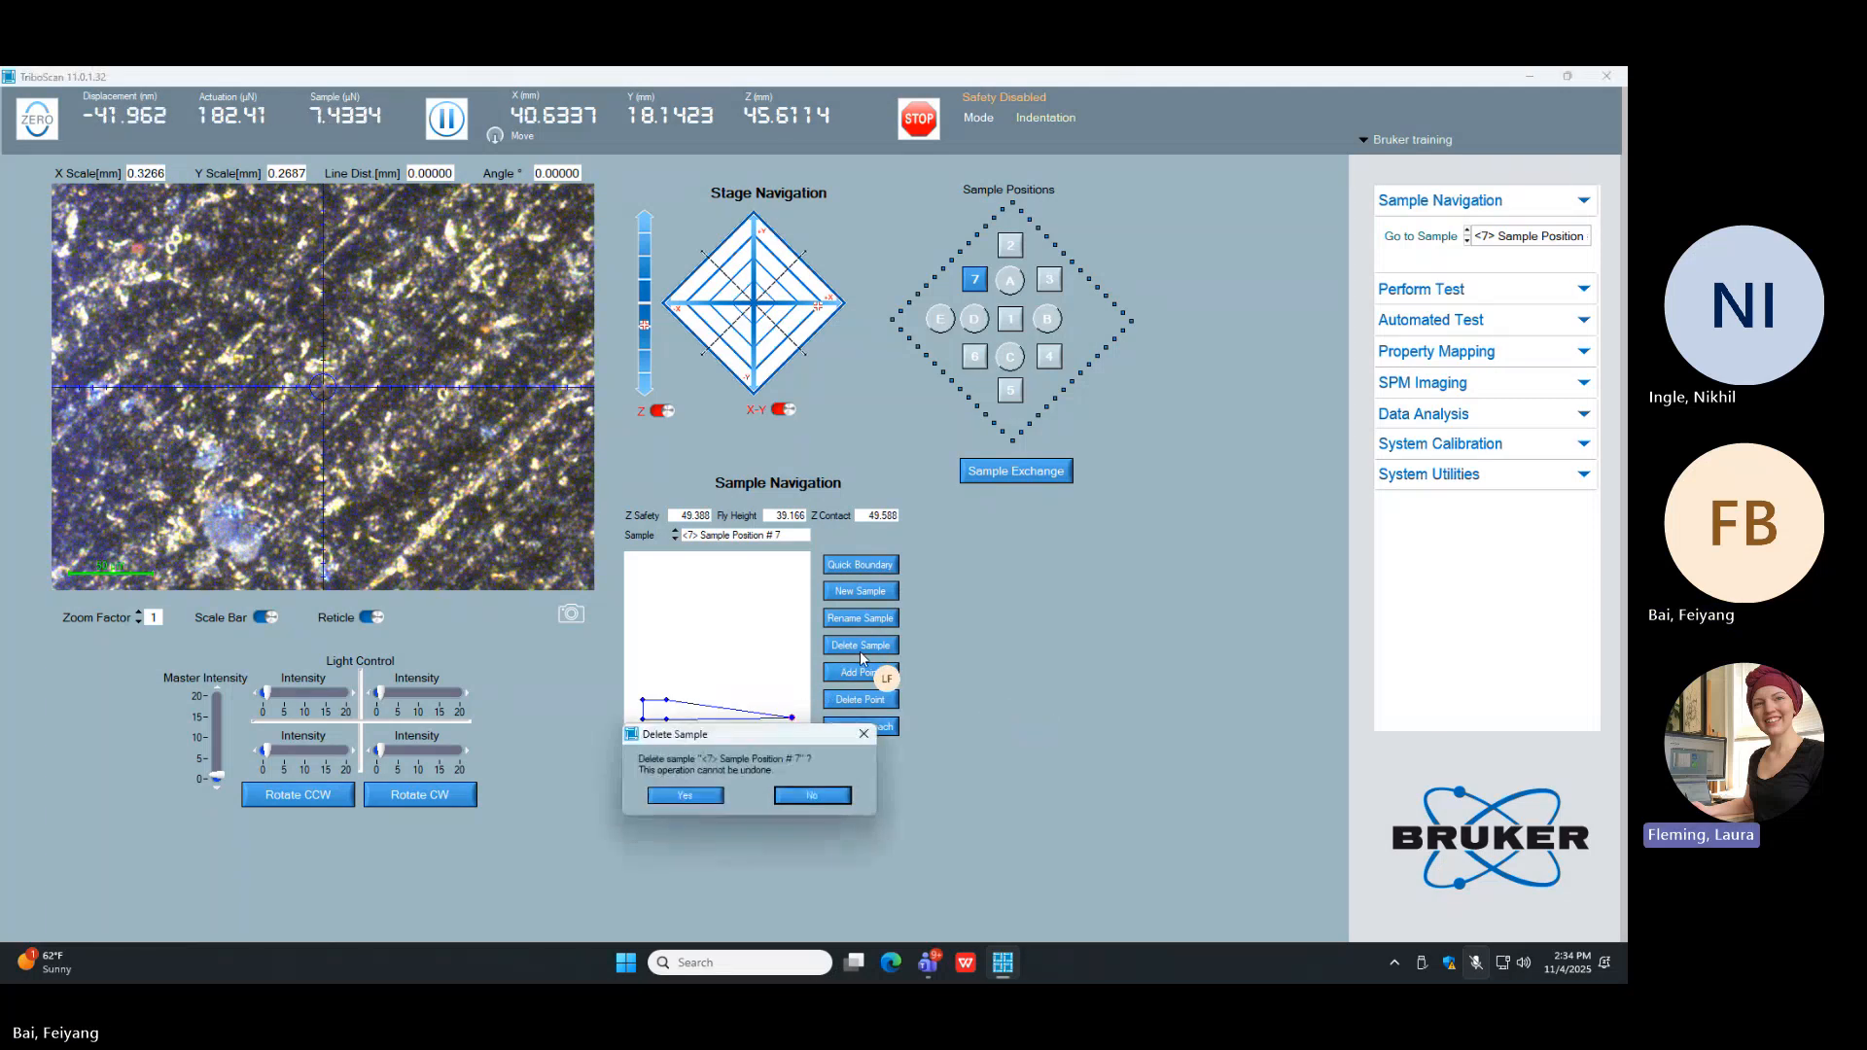
pyautogui.click(691, 795)
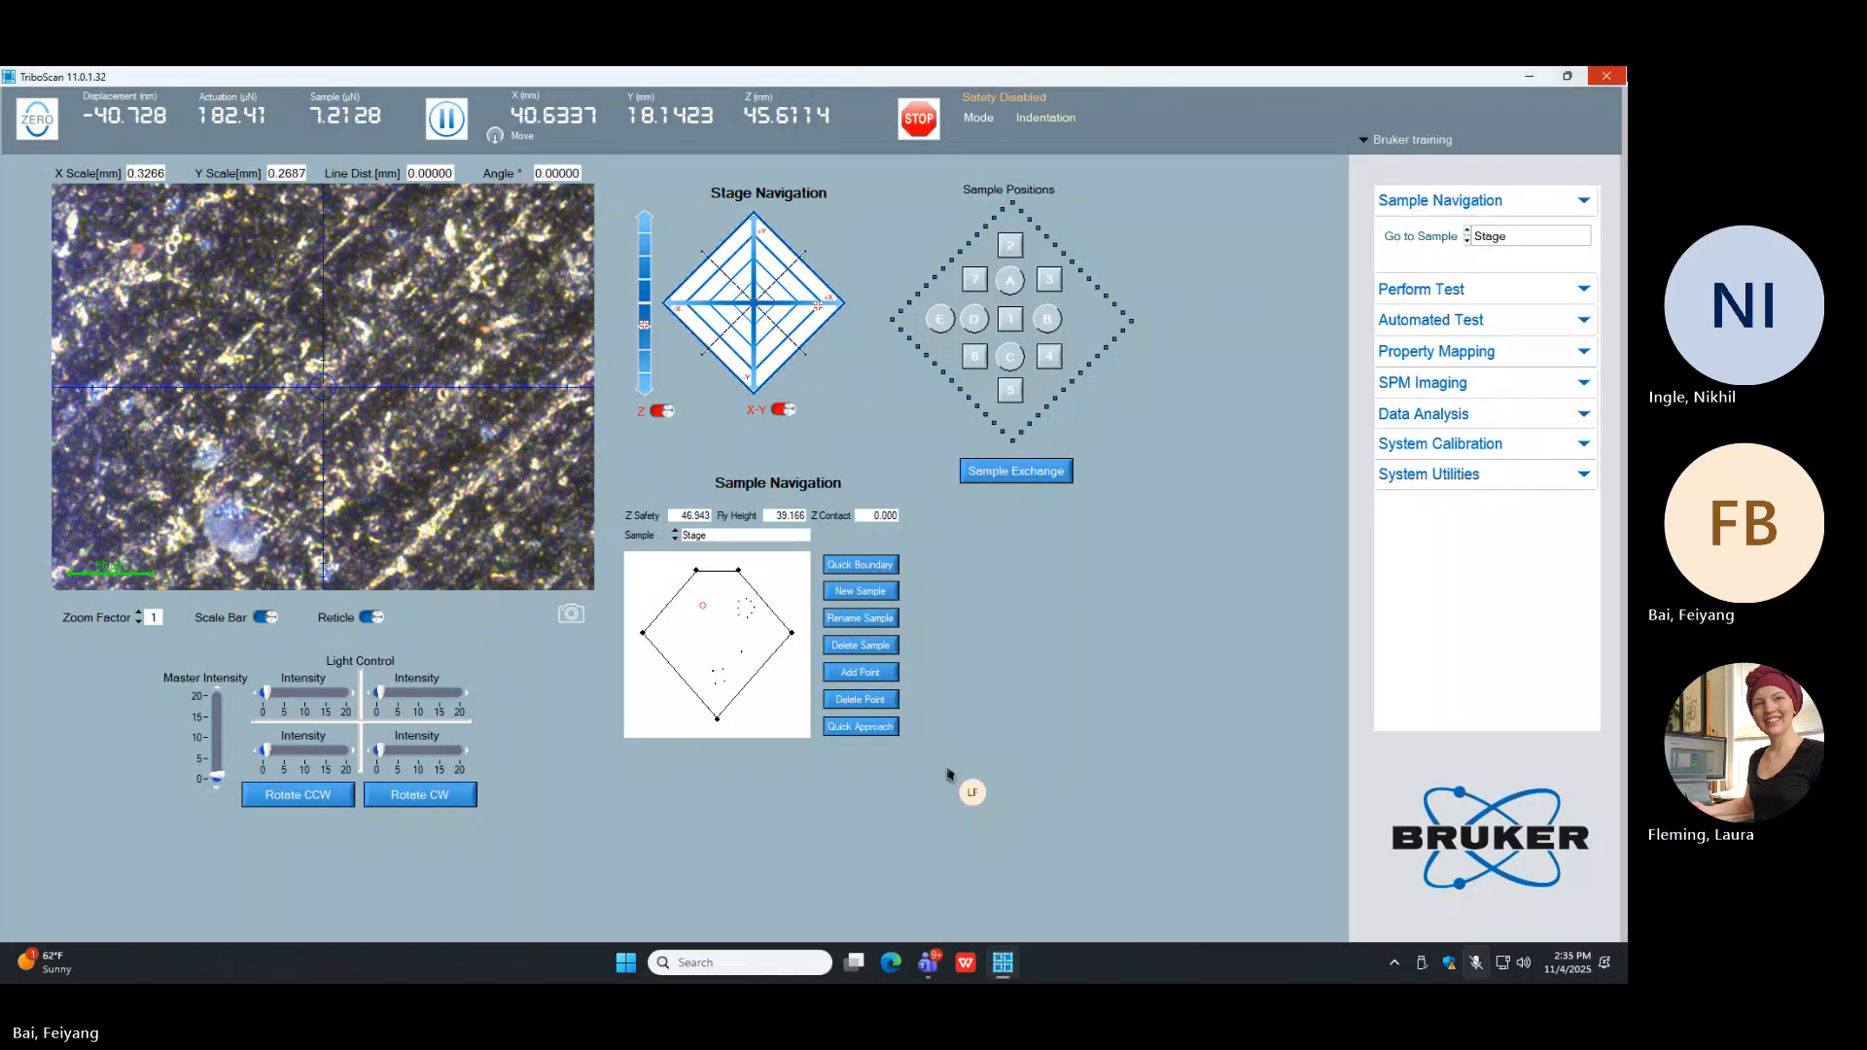
# Step: Select Fused-Quartz, move the optics near its upper-left corner at about X 49.36, Y -26.80 mm, and focus at about Z 43.15 mm
pyautogui.click(718, 536)
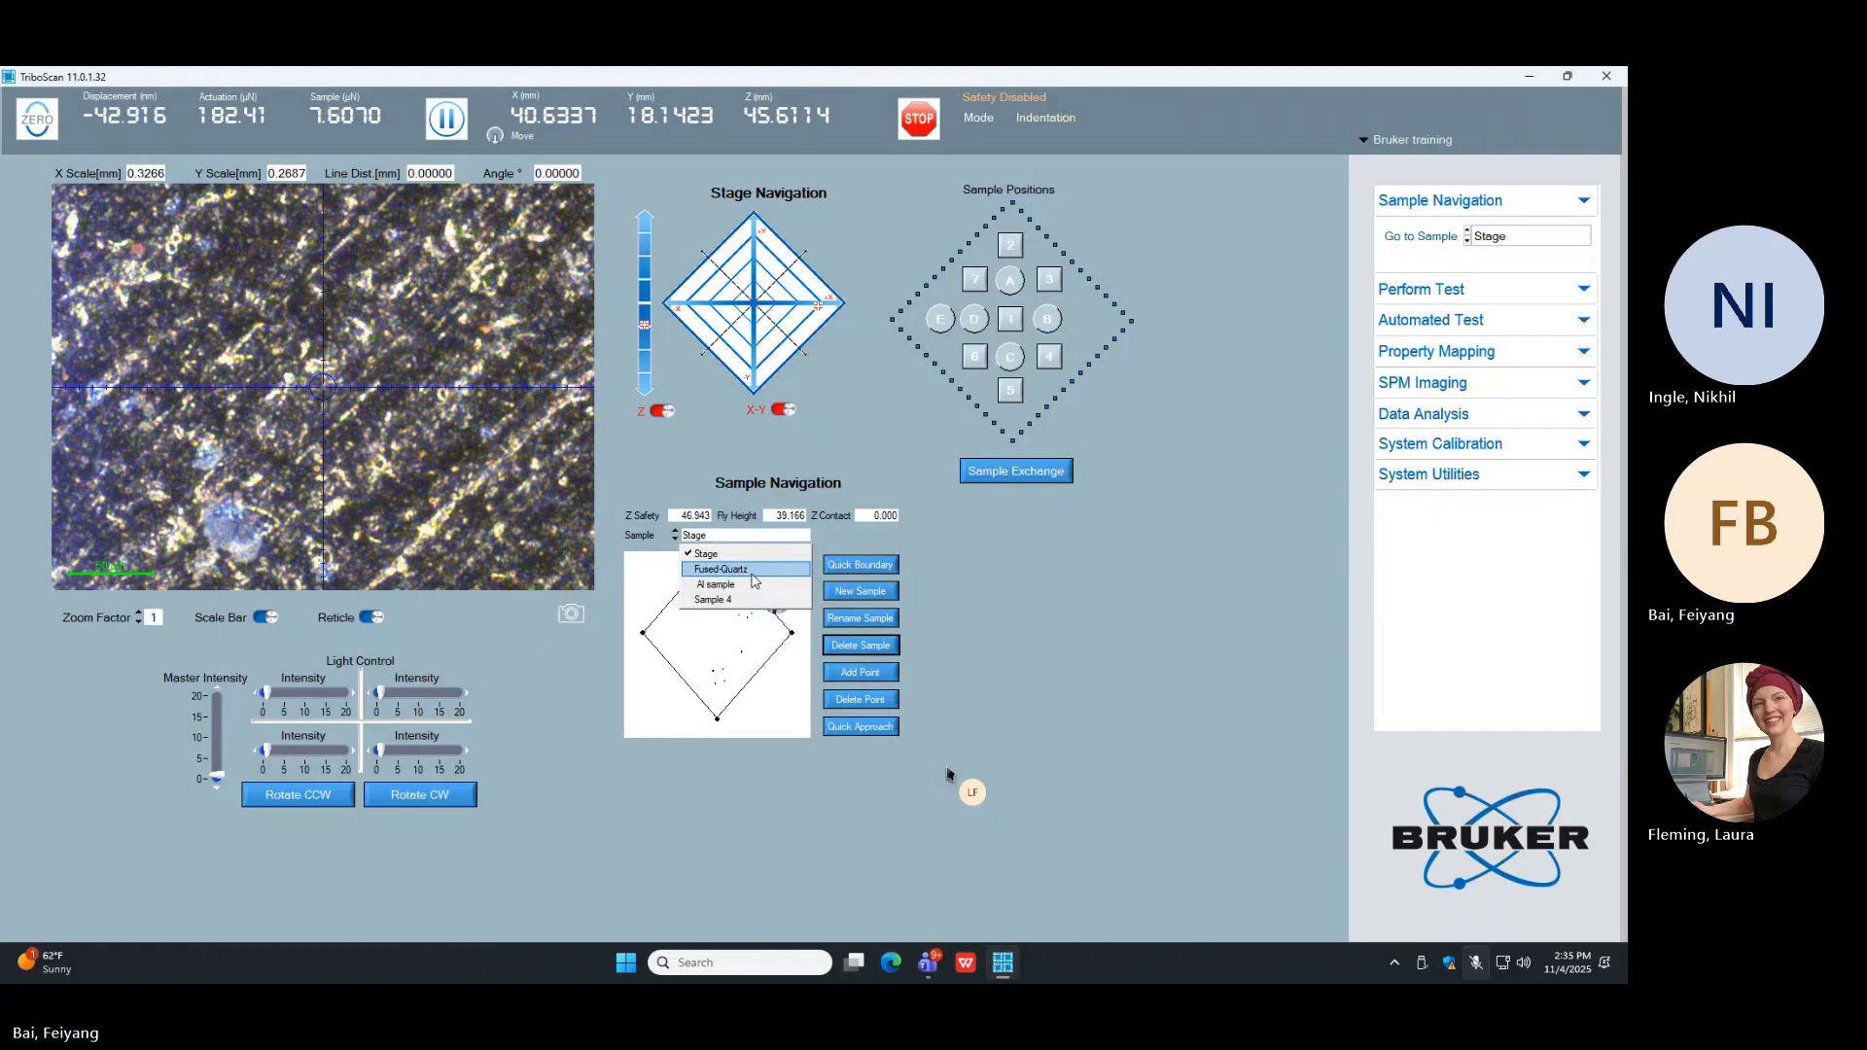
pyautogui.click(752, 573)
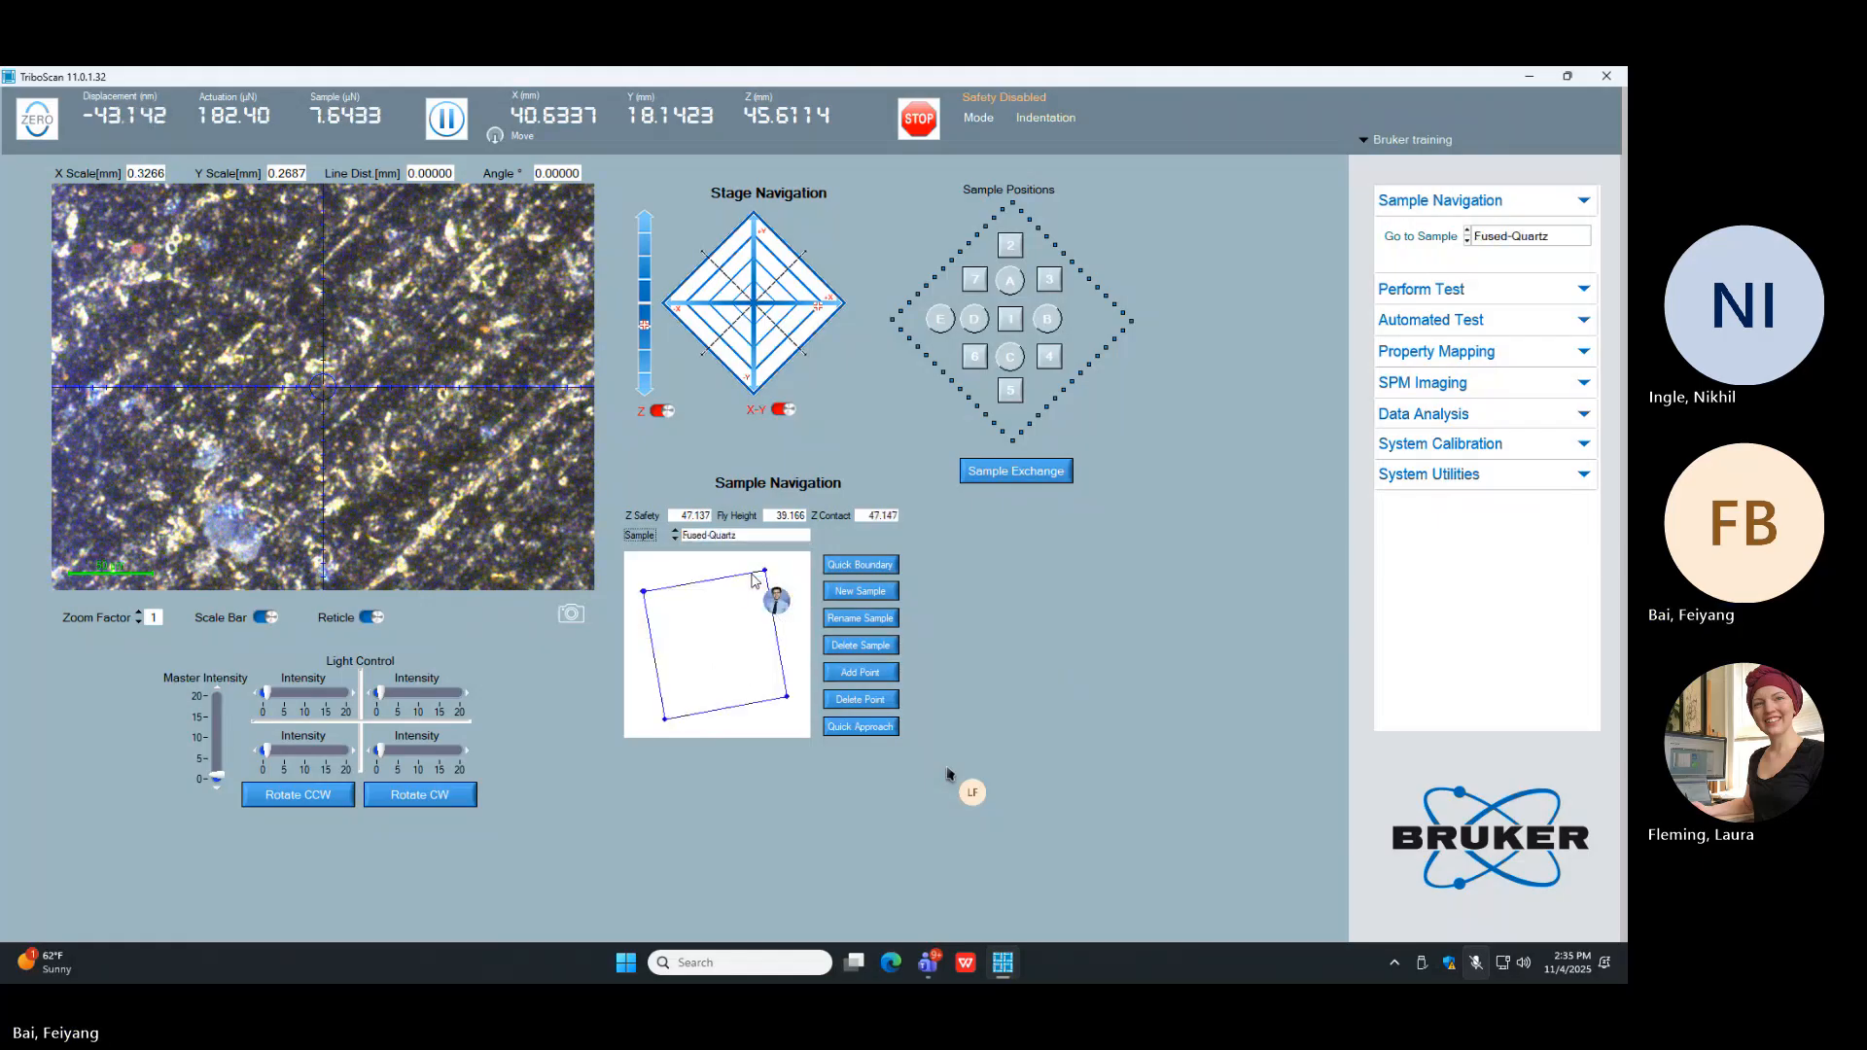
pyautogui.click(653, 600)
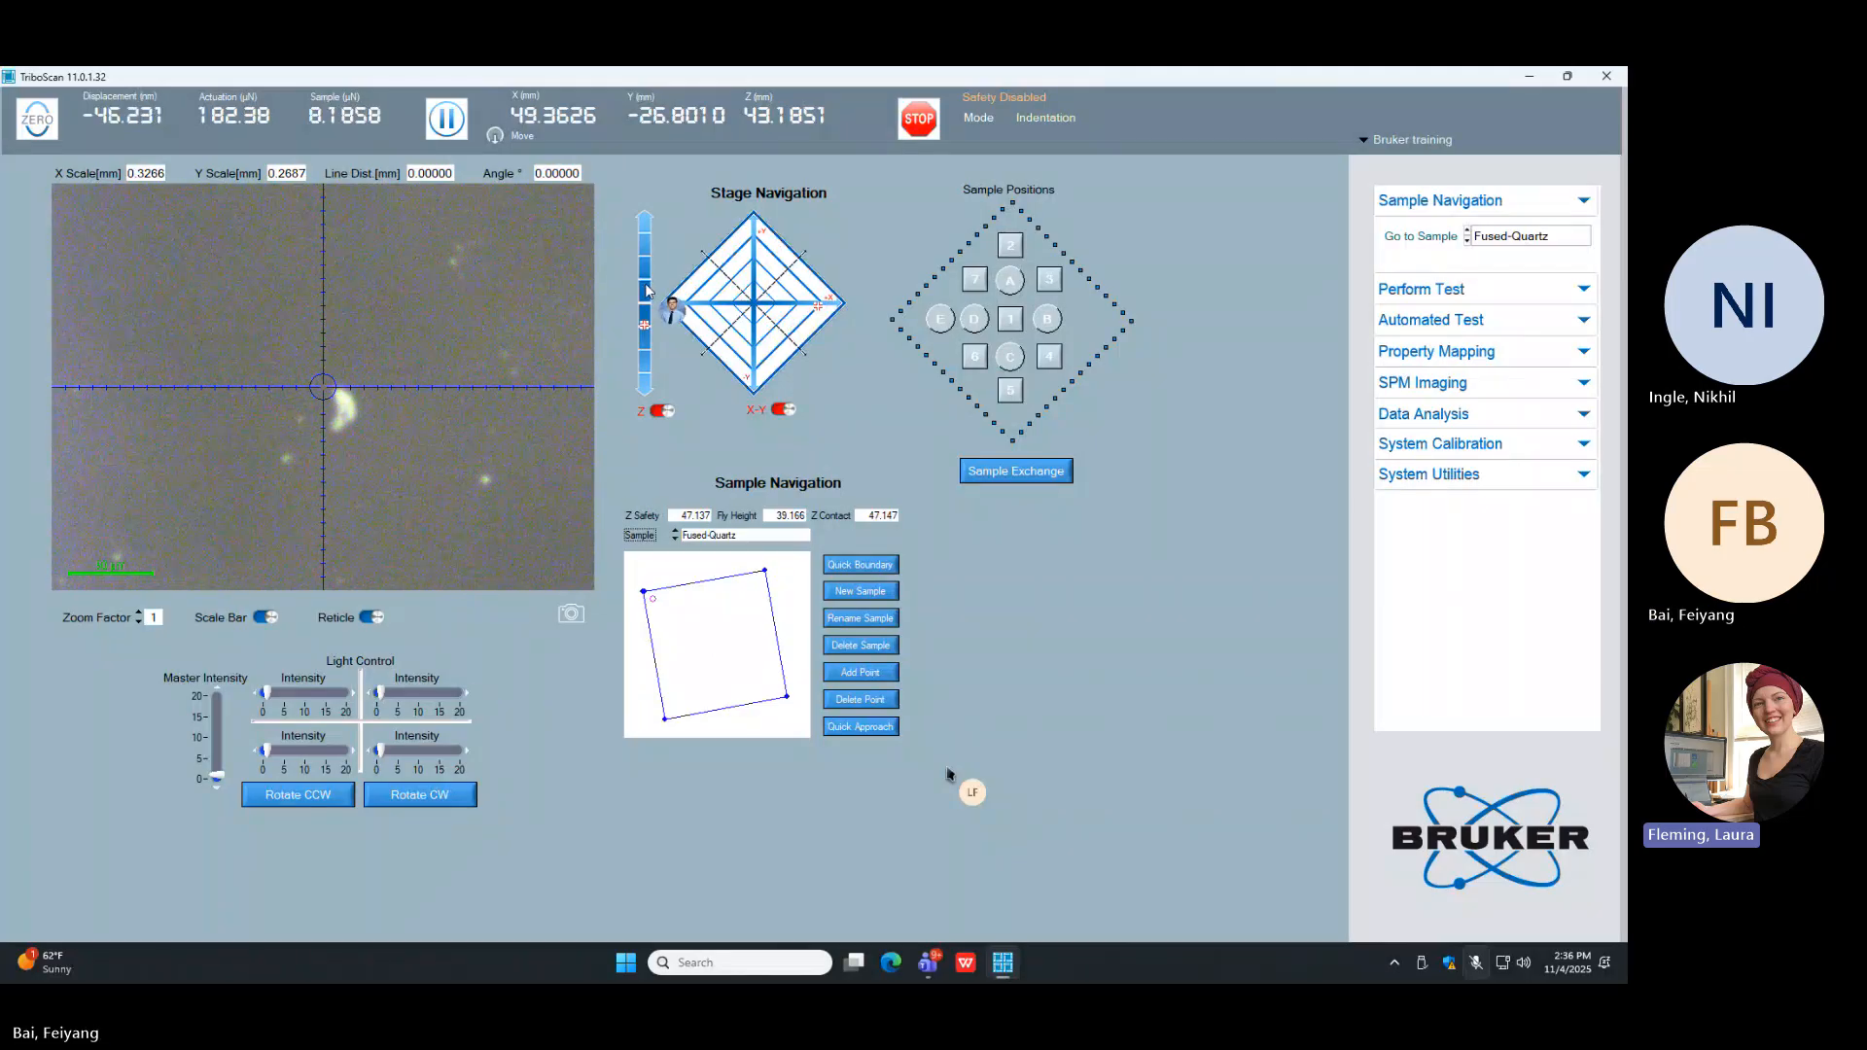
pyautogui.click(646, 285)
pyautogui.click(641, 330)
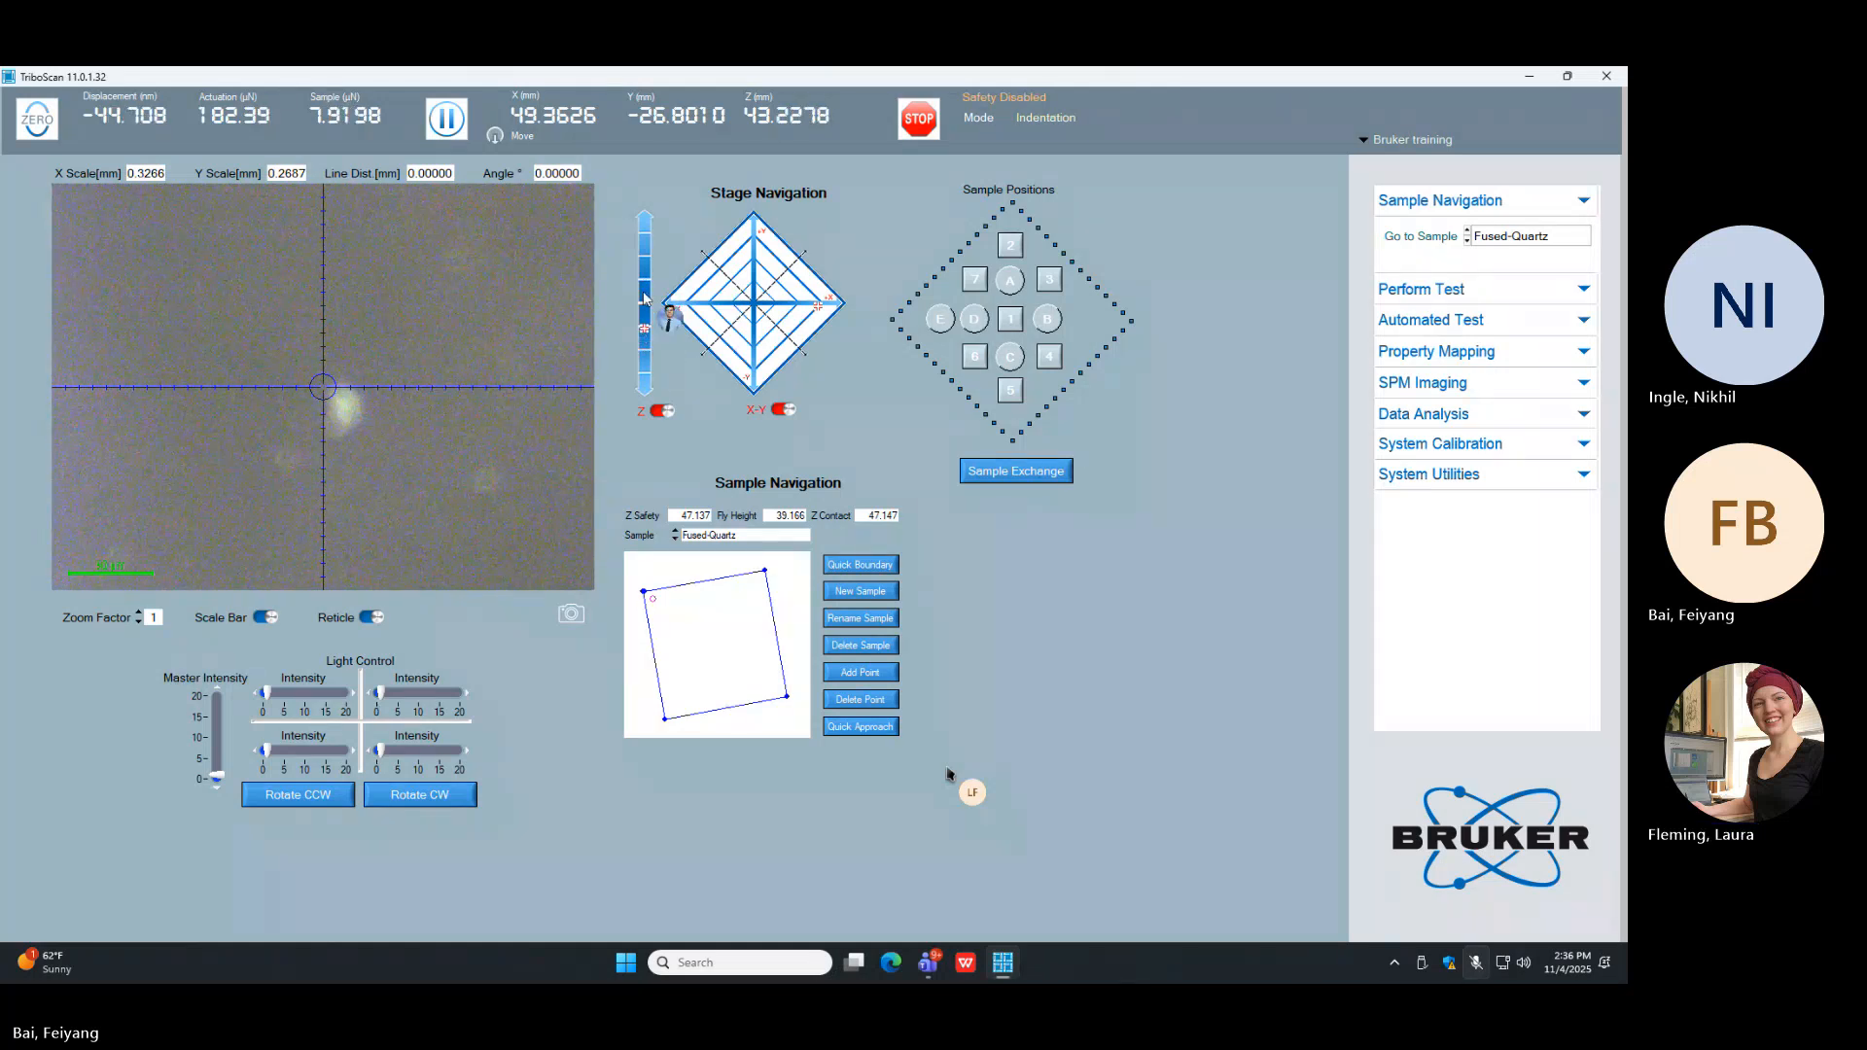
pyautogui.click(645, 283)
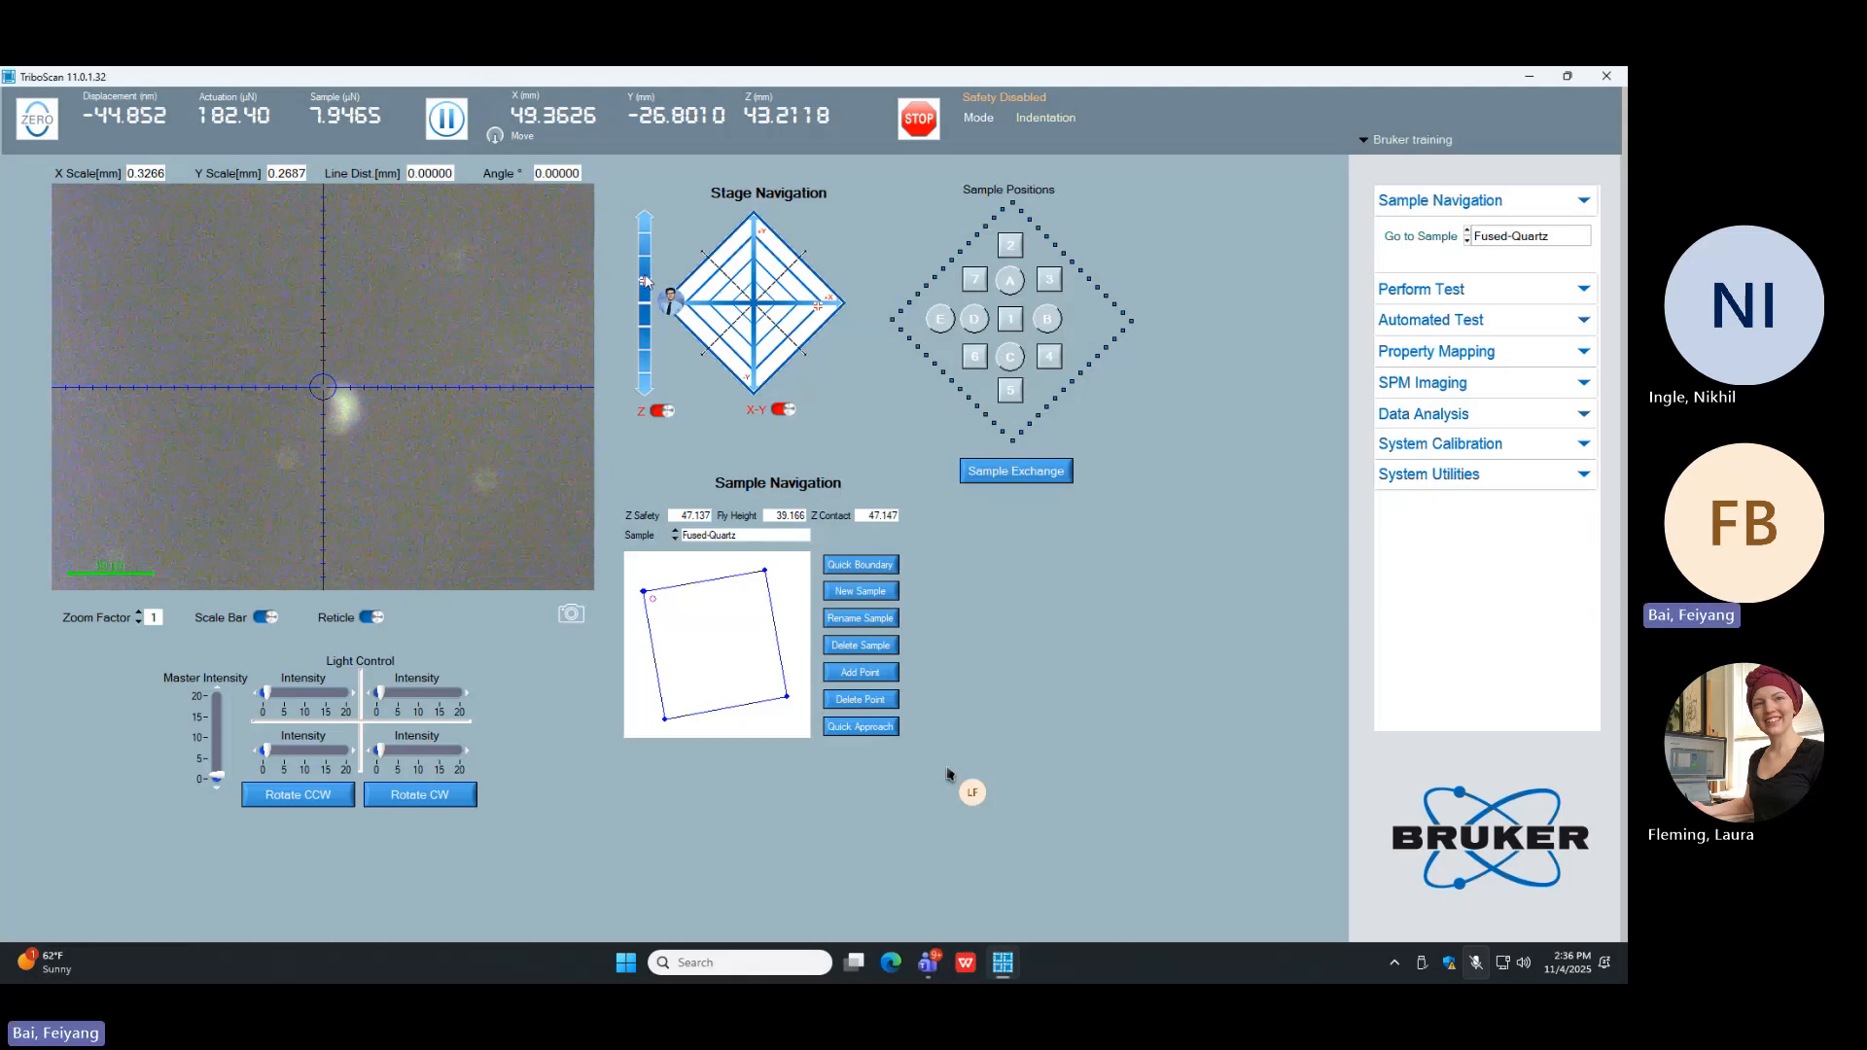
pyautogui.click(645, 277)
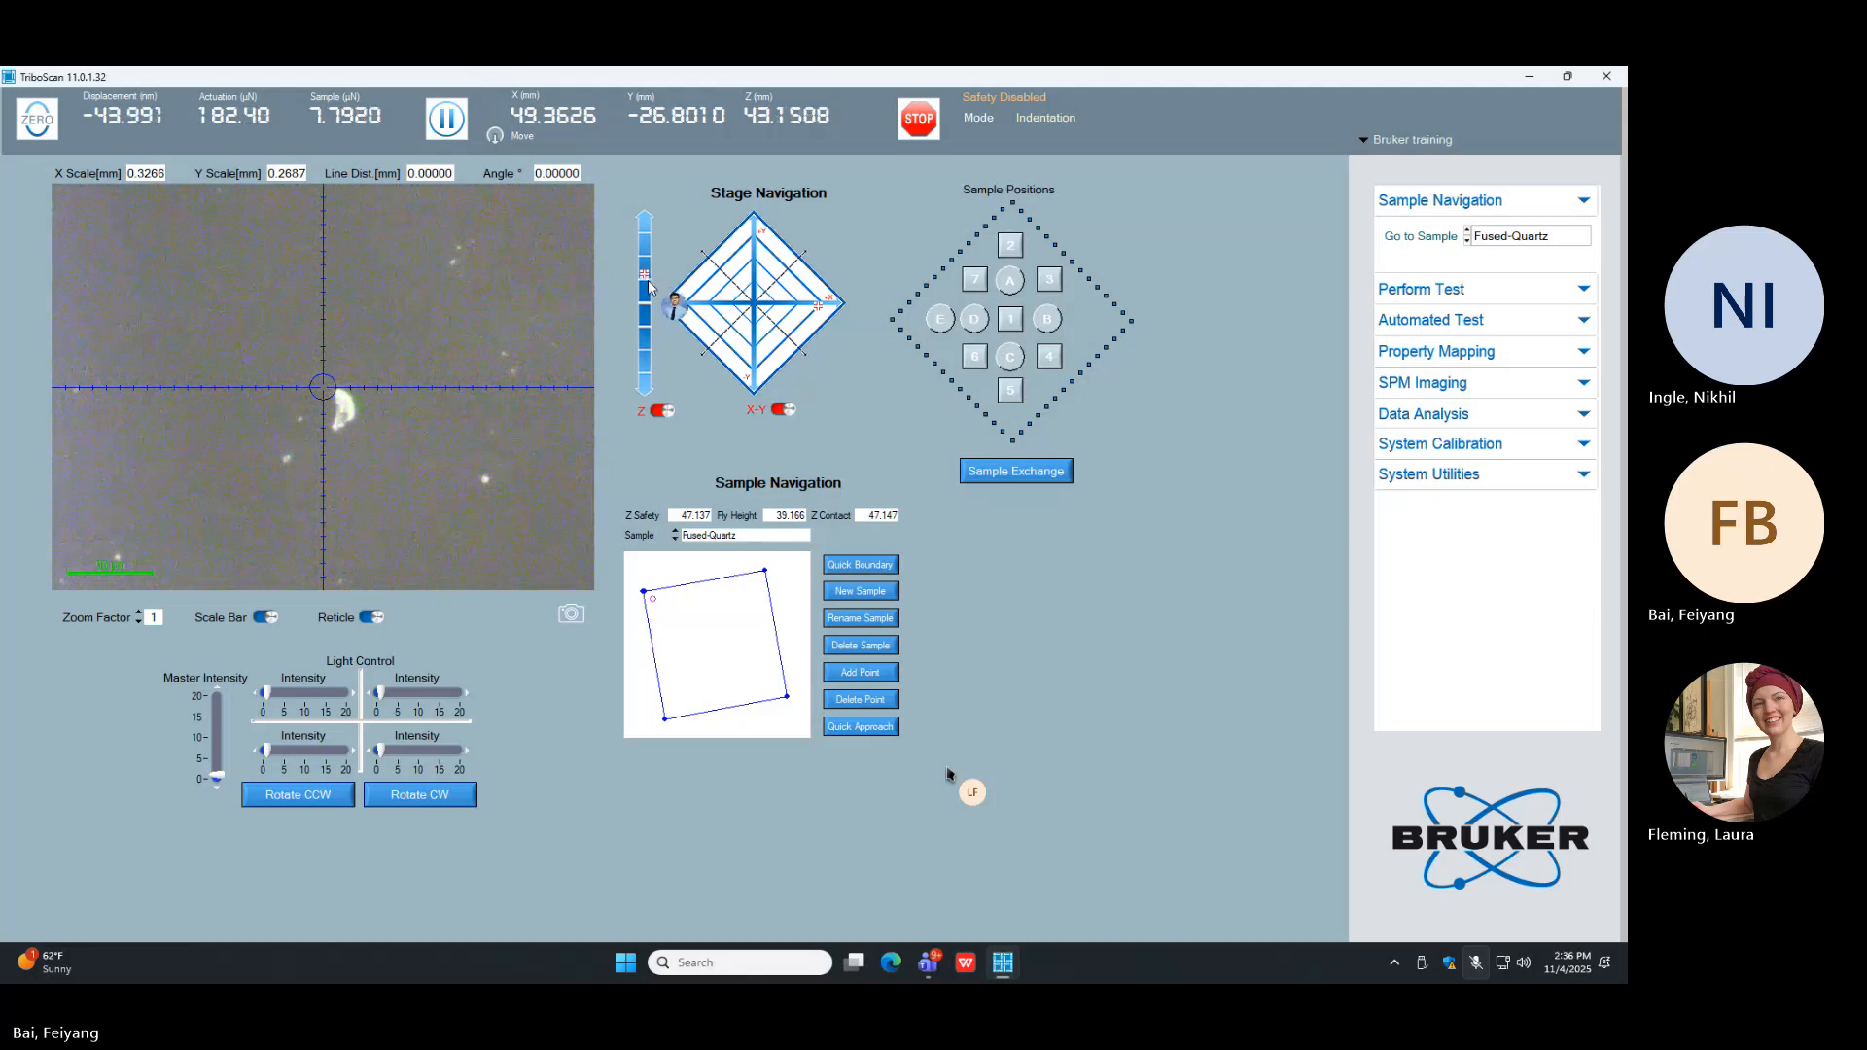
pyautogui.click(646, 312)
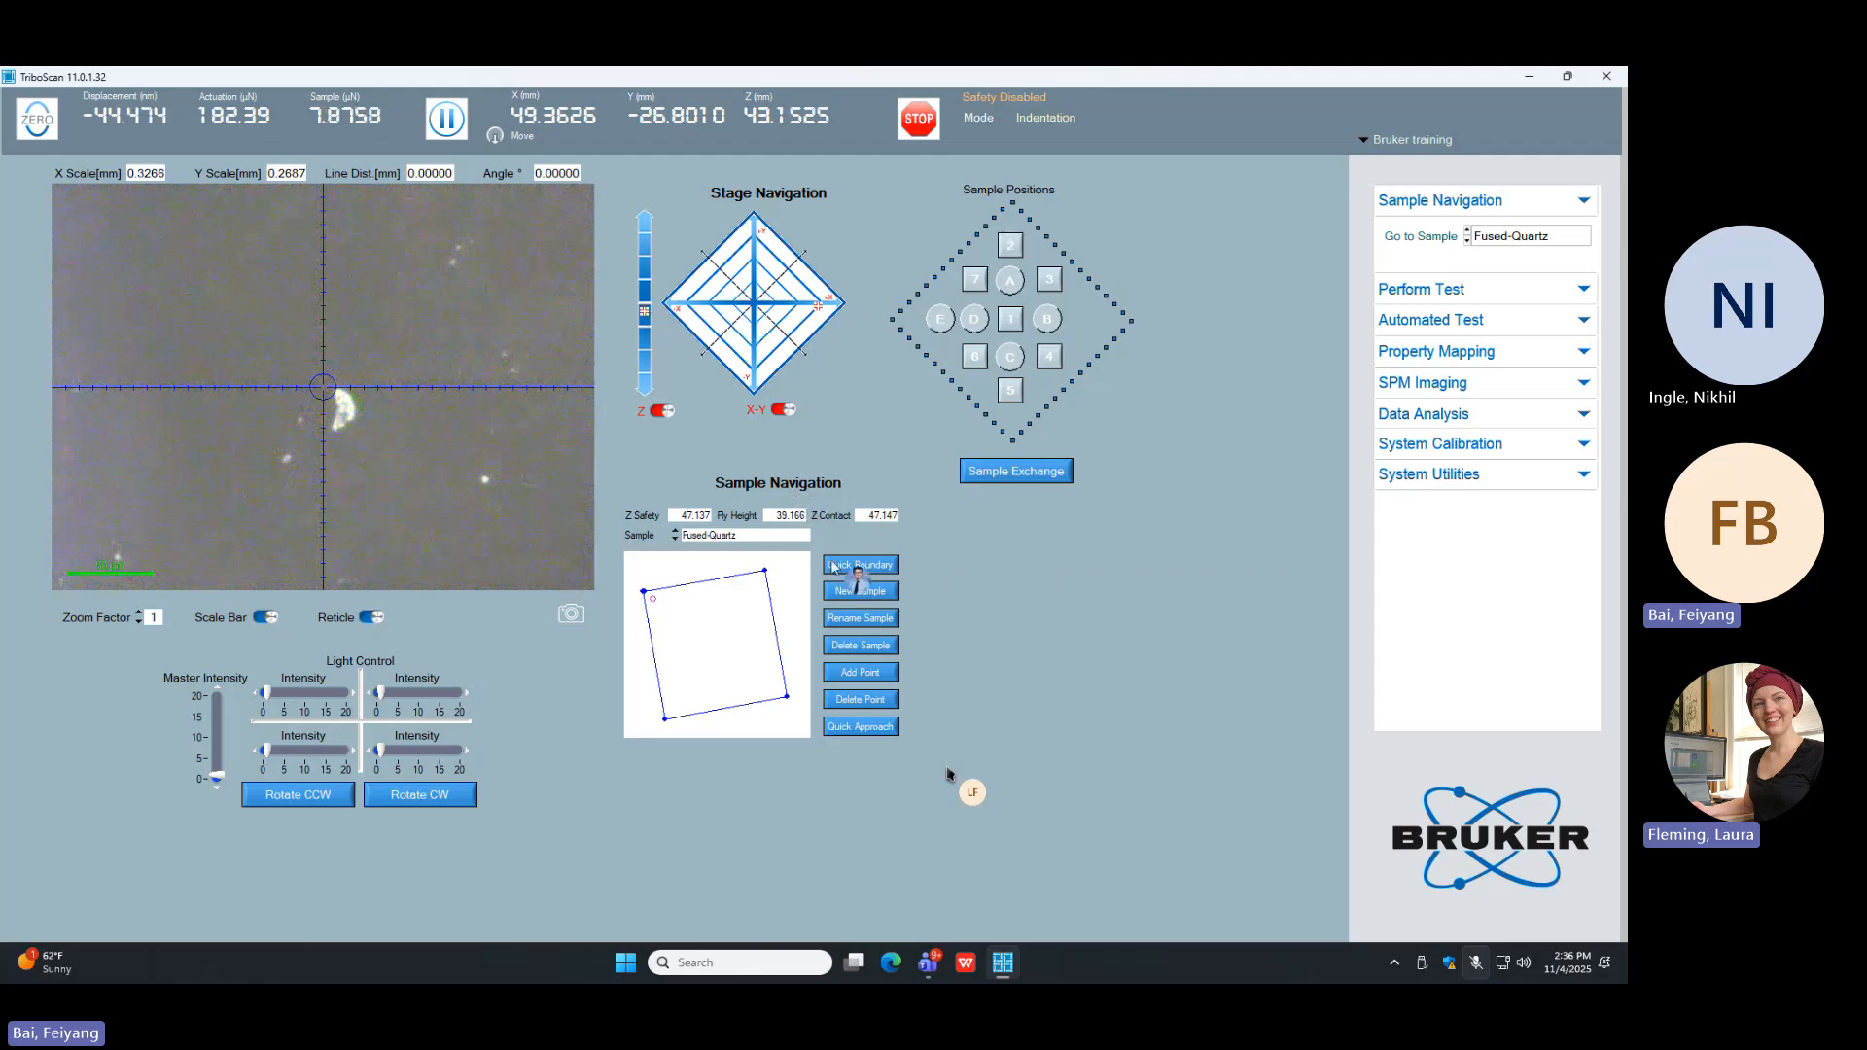
# Step: Move the optics to the centre of Fused-Quartz at about X 53.12, Y -29.67 mm and refocus at about Z 43.17 mm
pyautogui.click(822, 308)
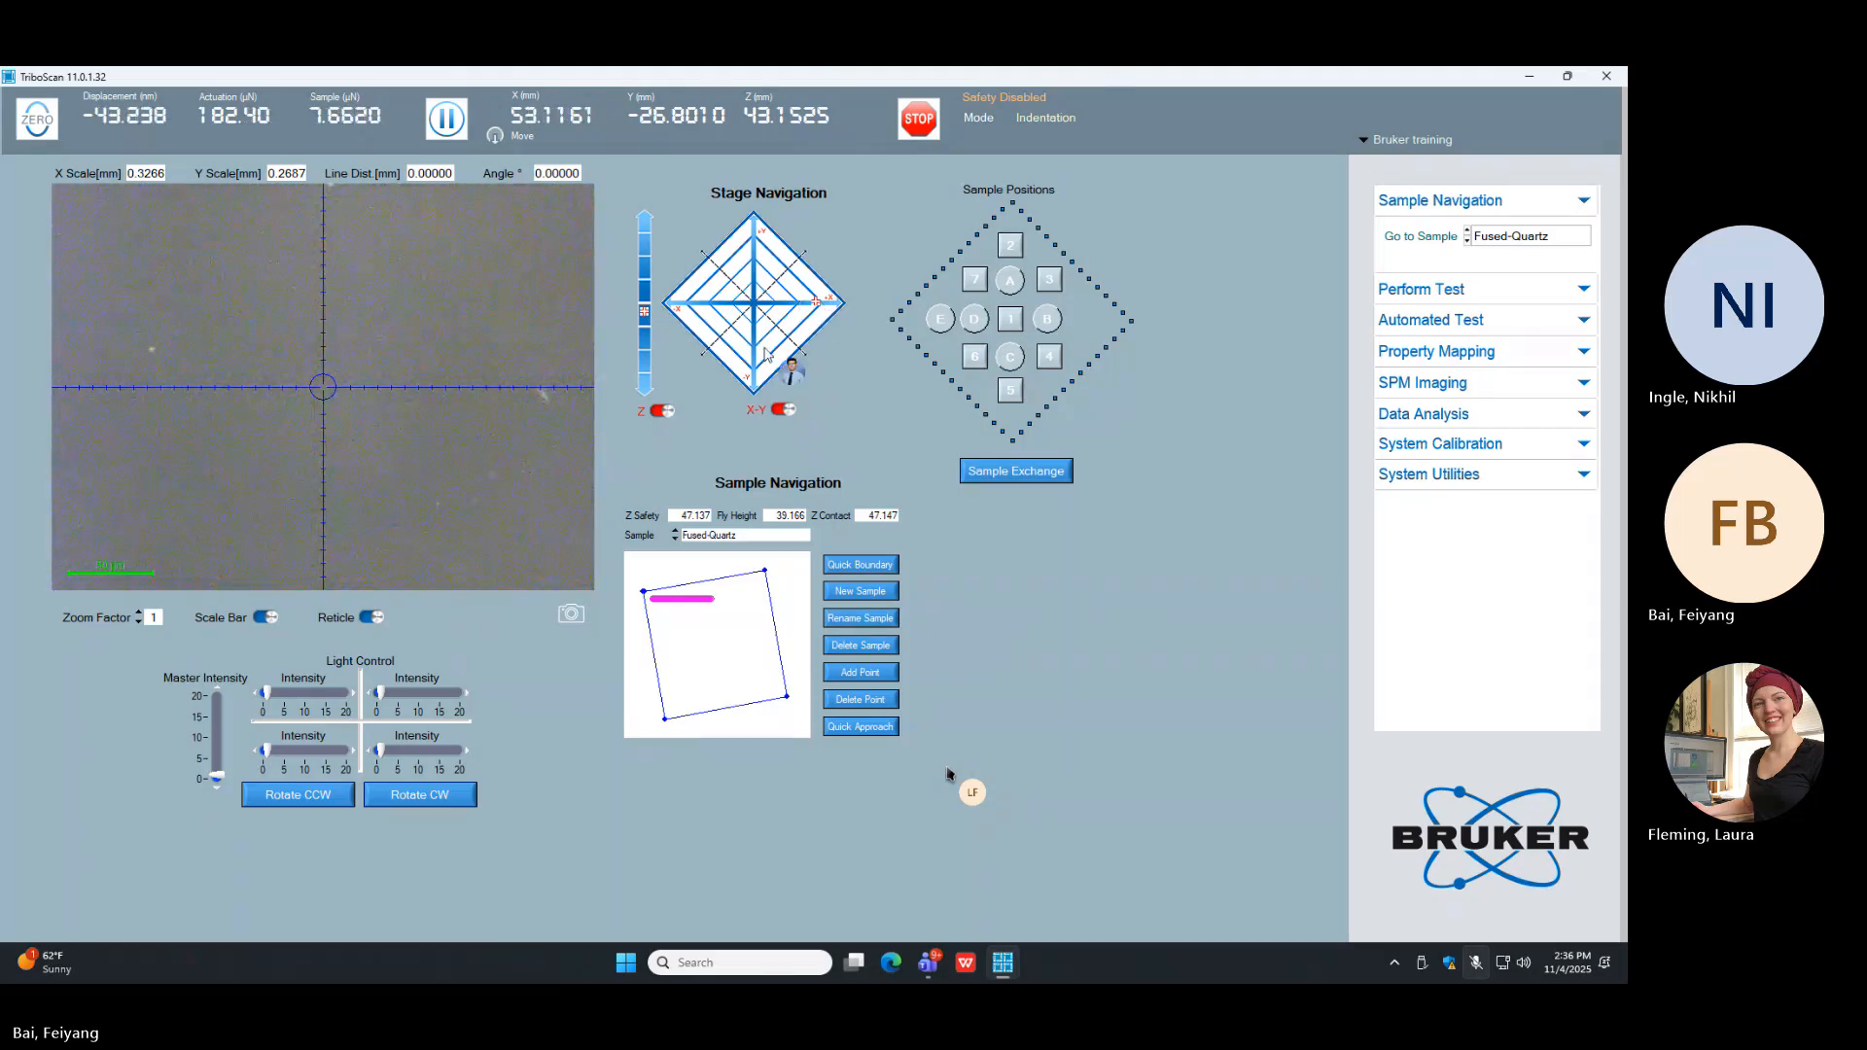
pyautogui.click(761, 380)
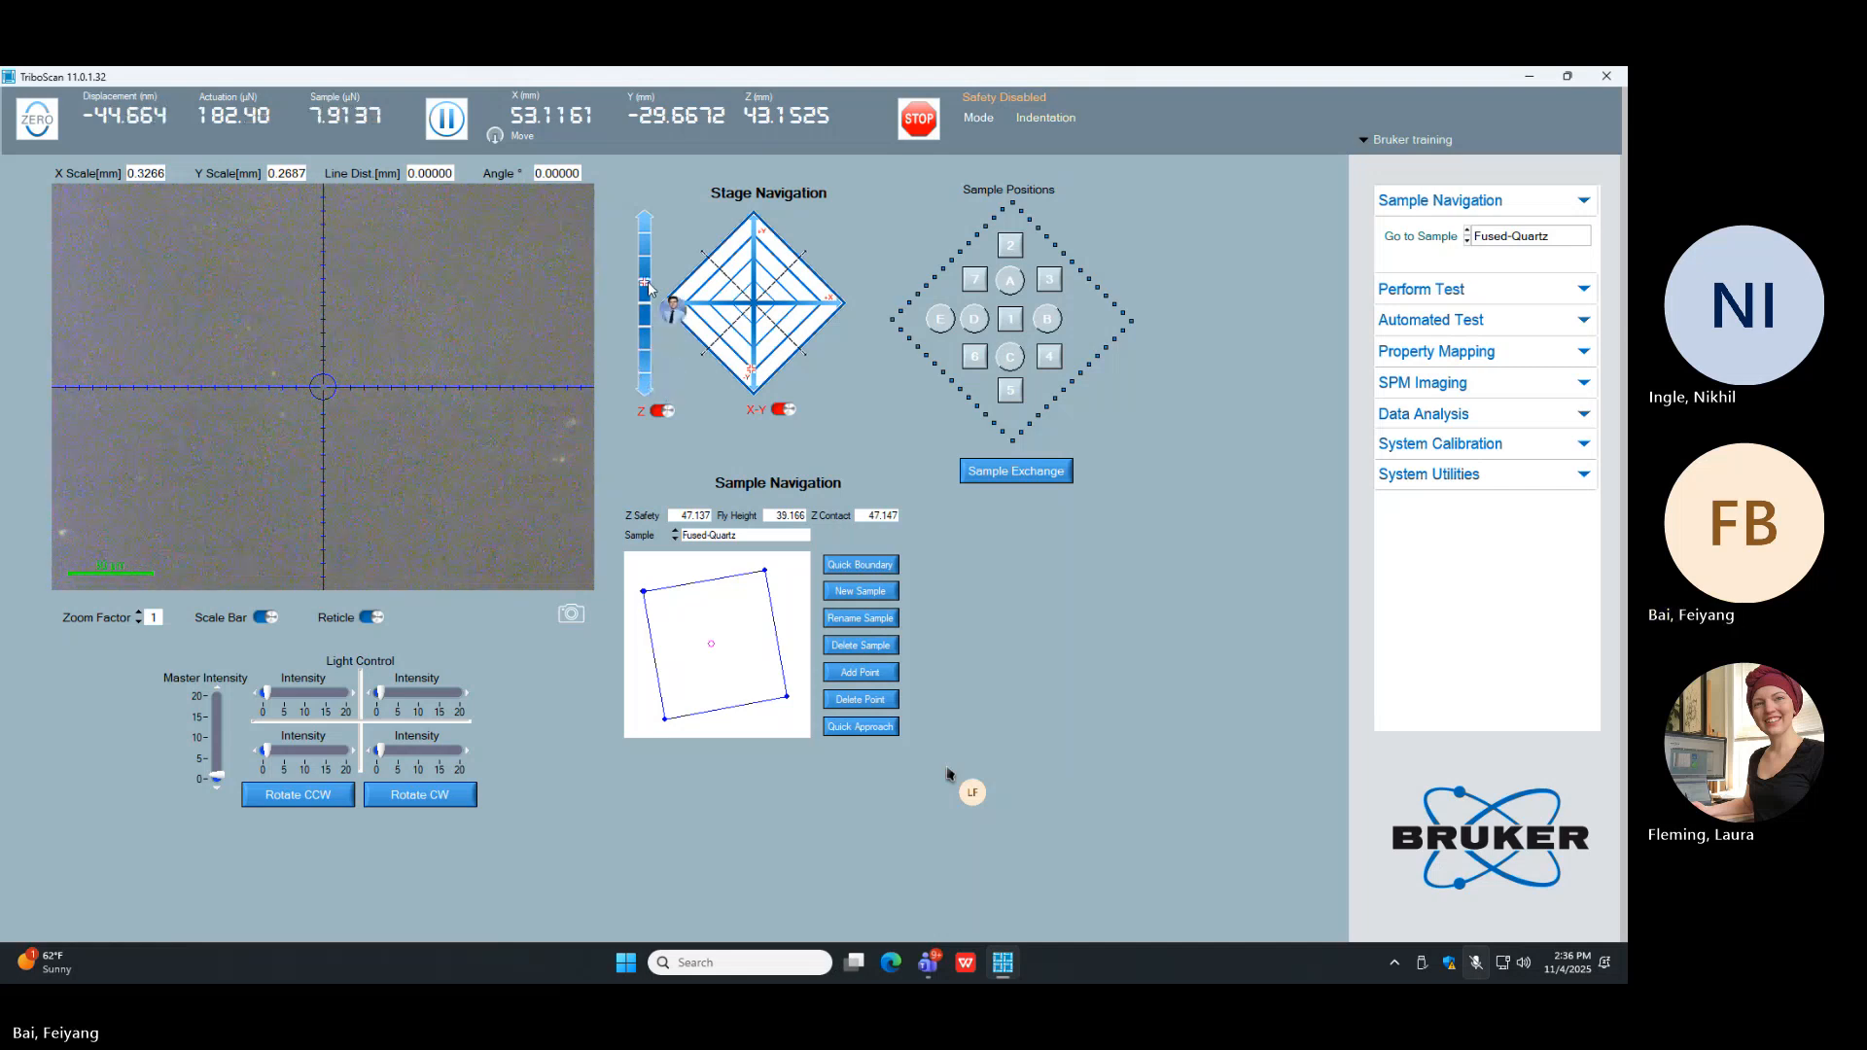
pyautogui.click(649, 284)
pyautogui.click(642, 331)
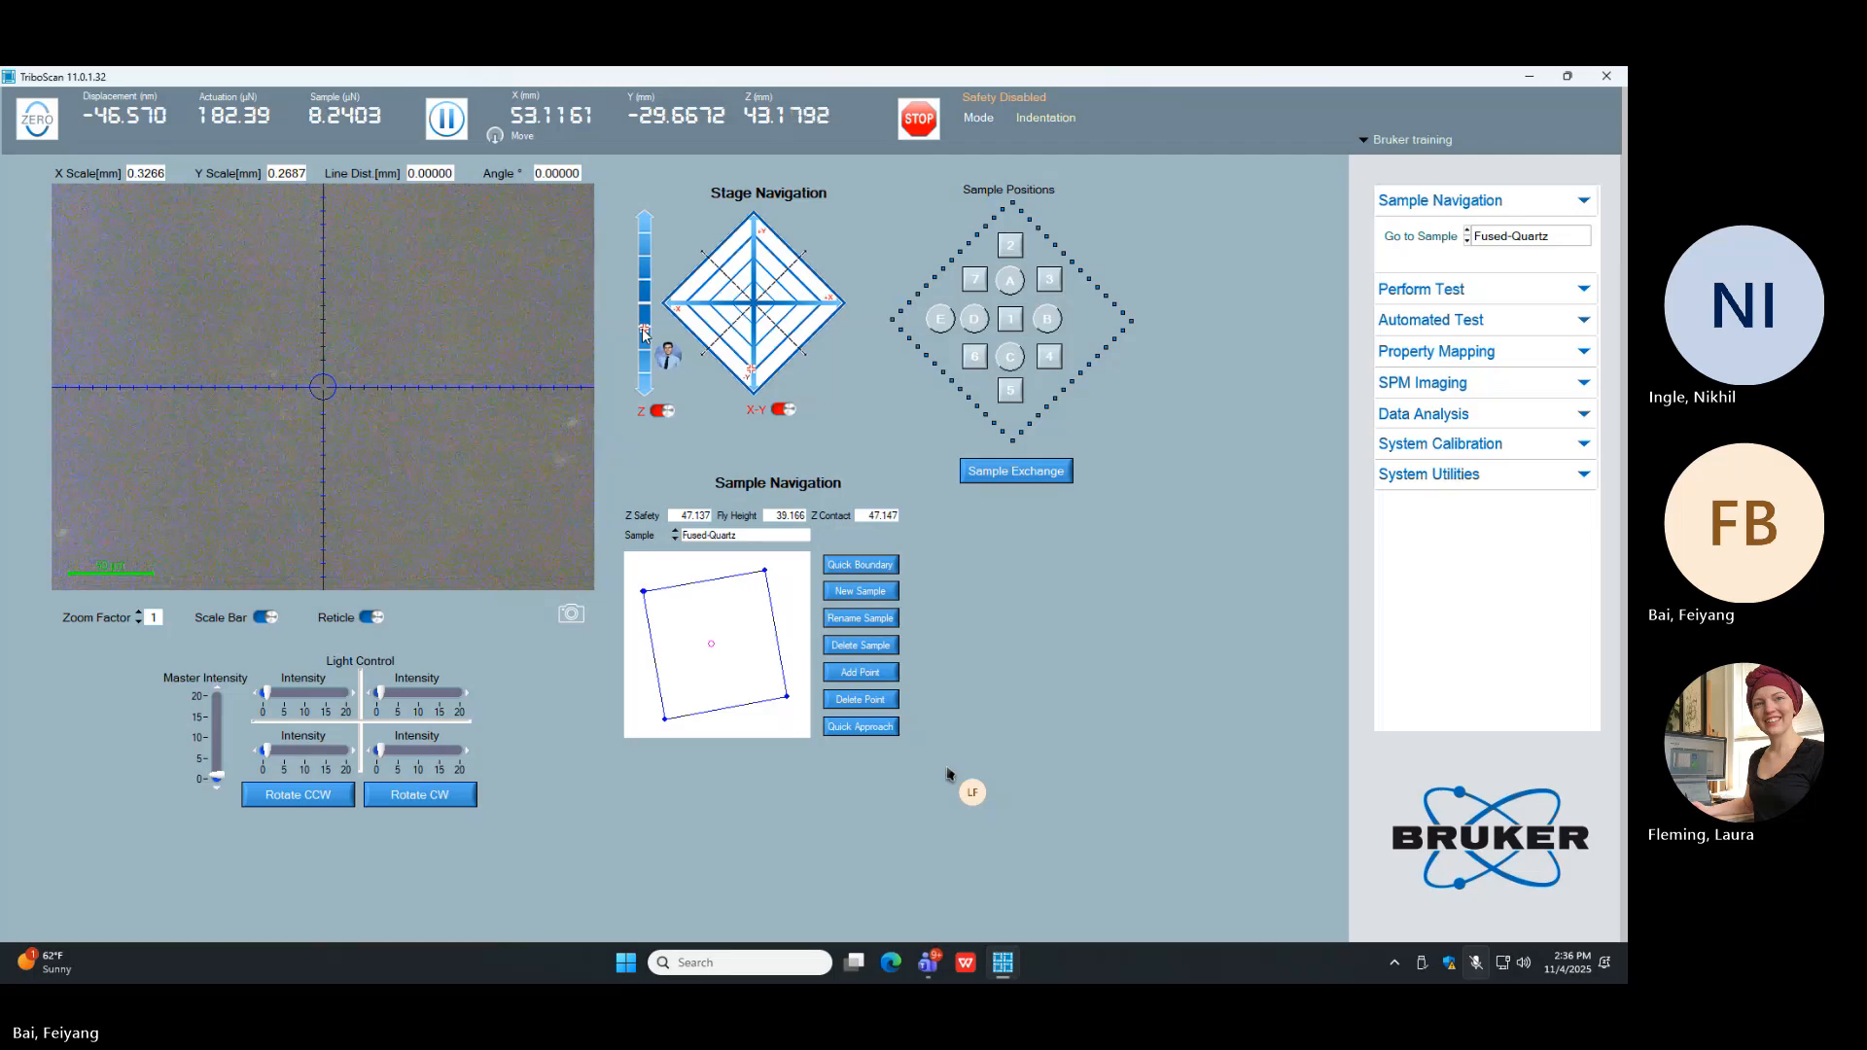
pyautogui.click(645, 289)
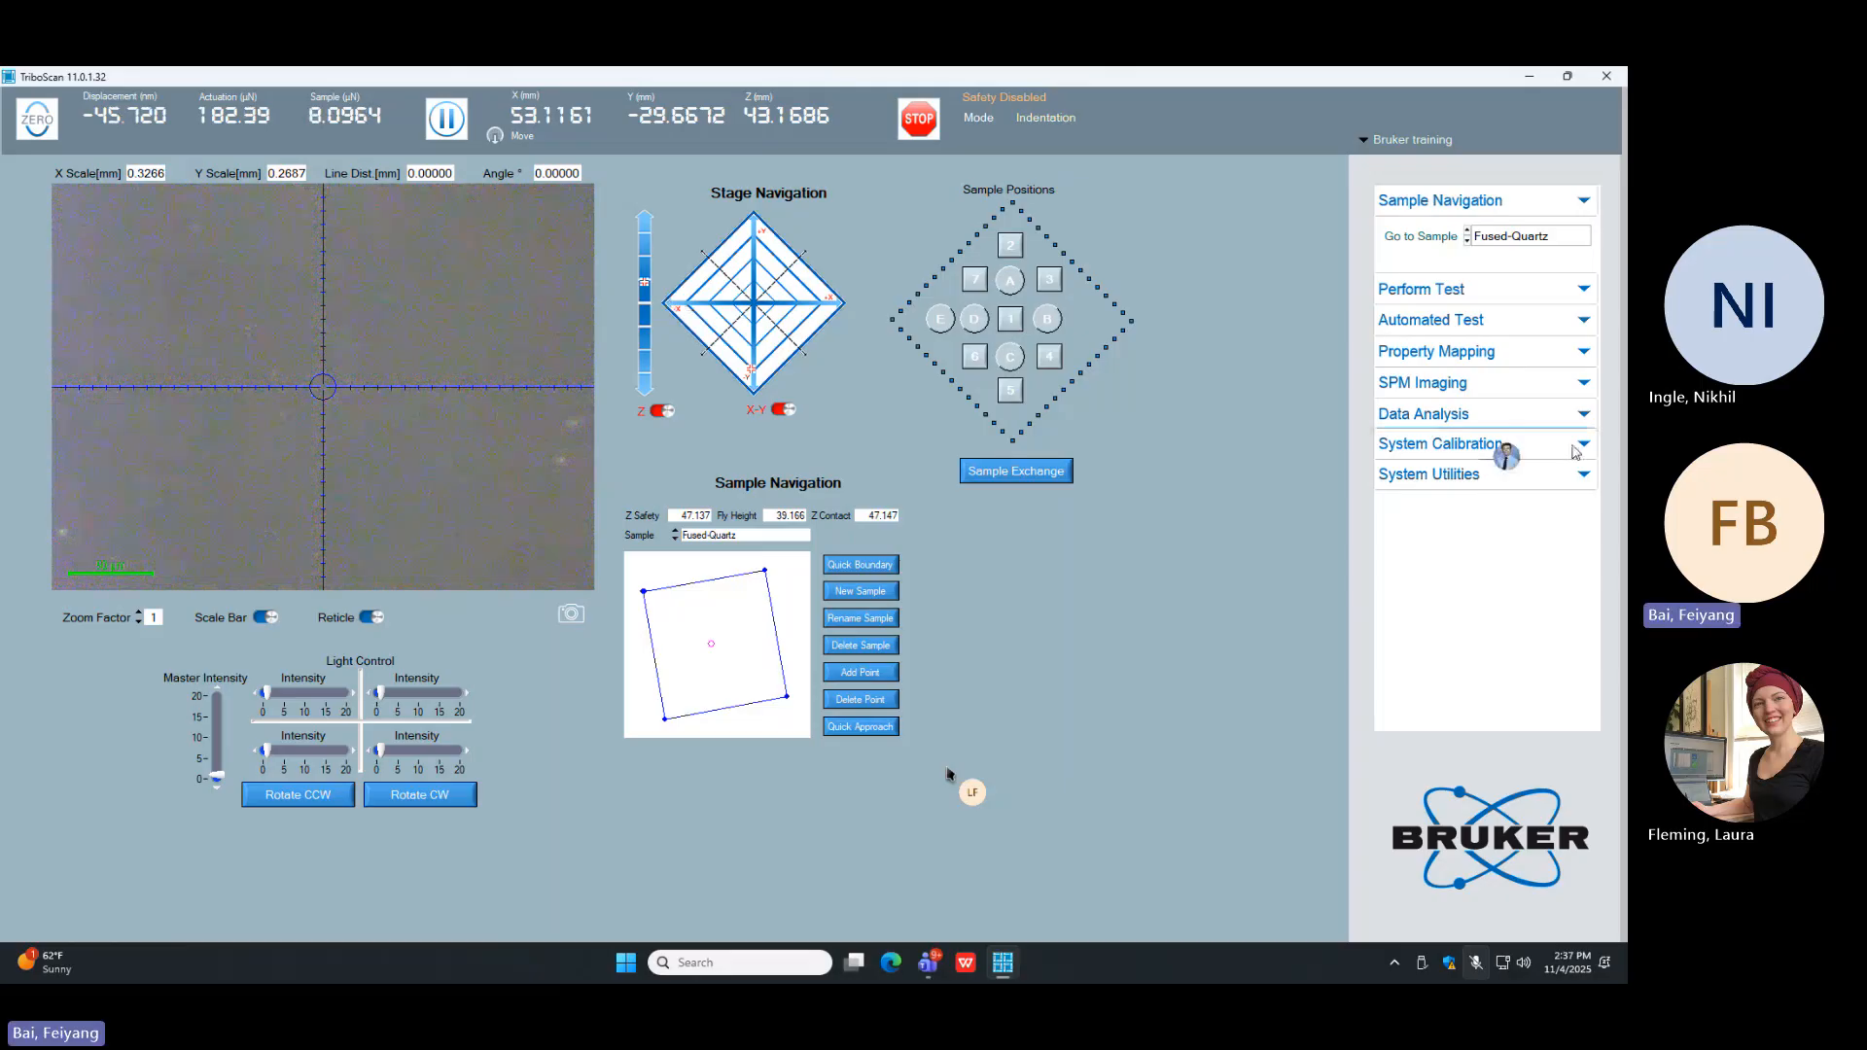
# Step: Open the indentation test setup and load the standard load function Basic QS Trapezoid
pyautogui.click(1575, 290)
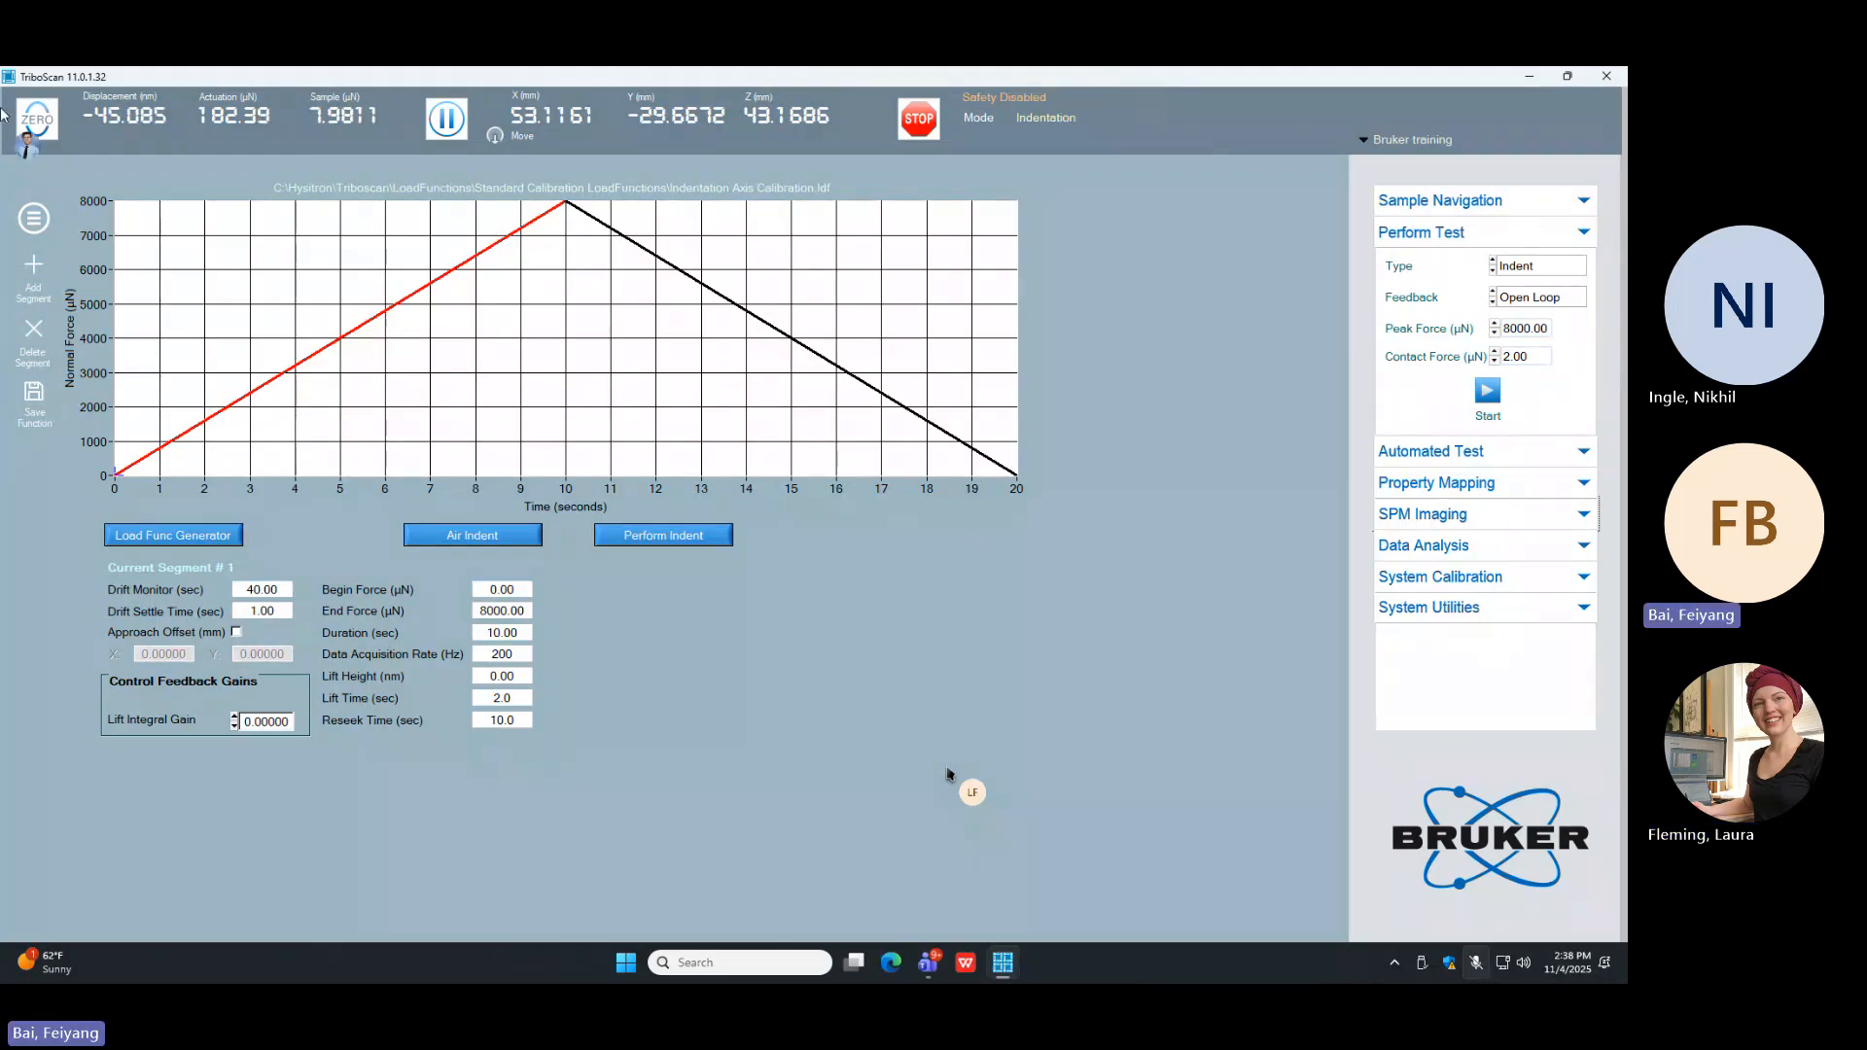
pyautogui.click(44, 221)
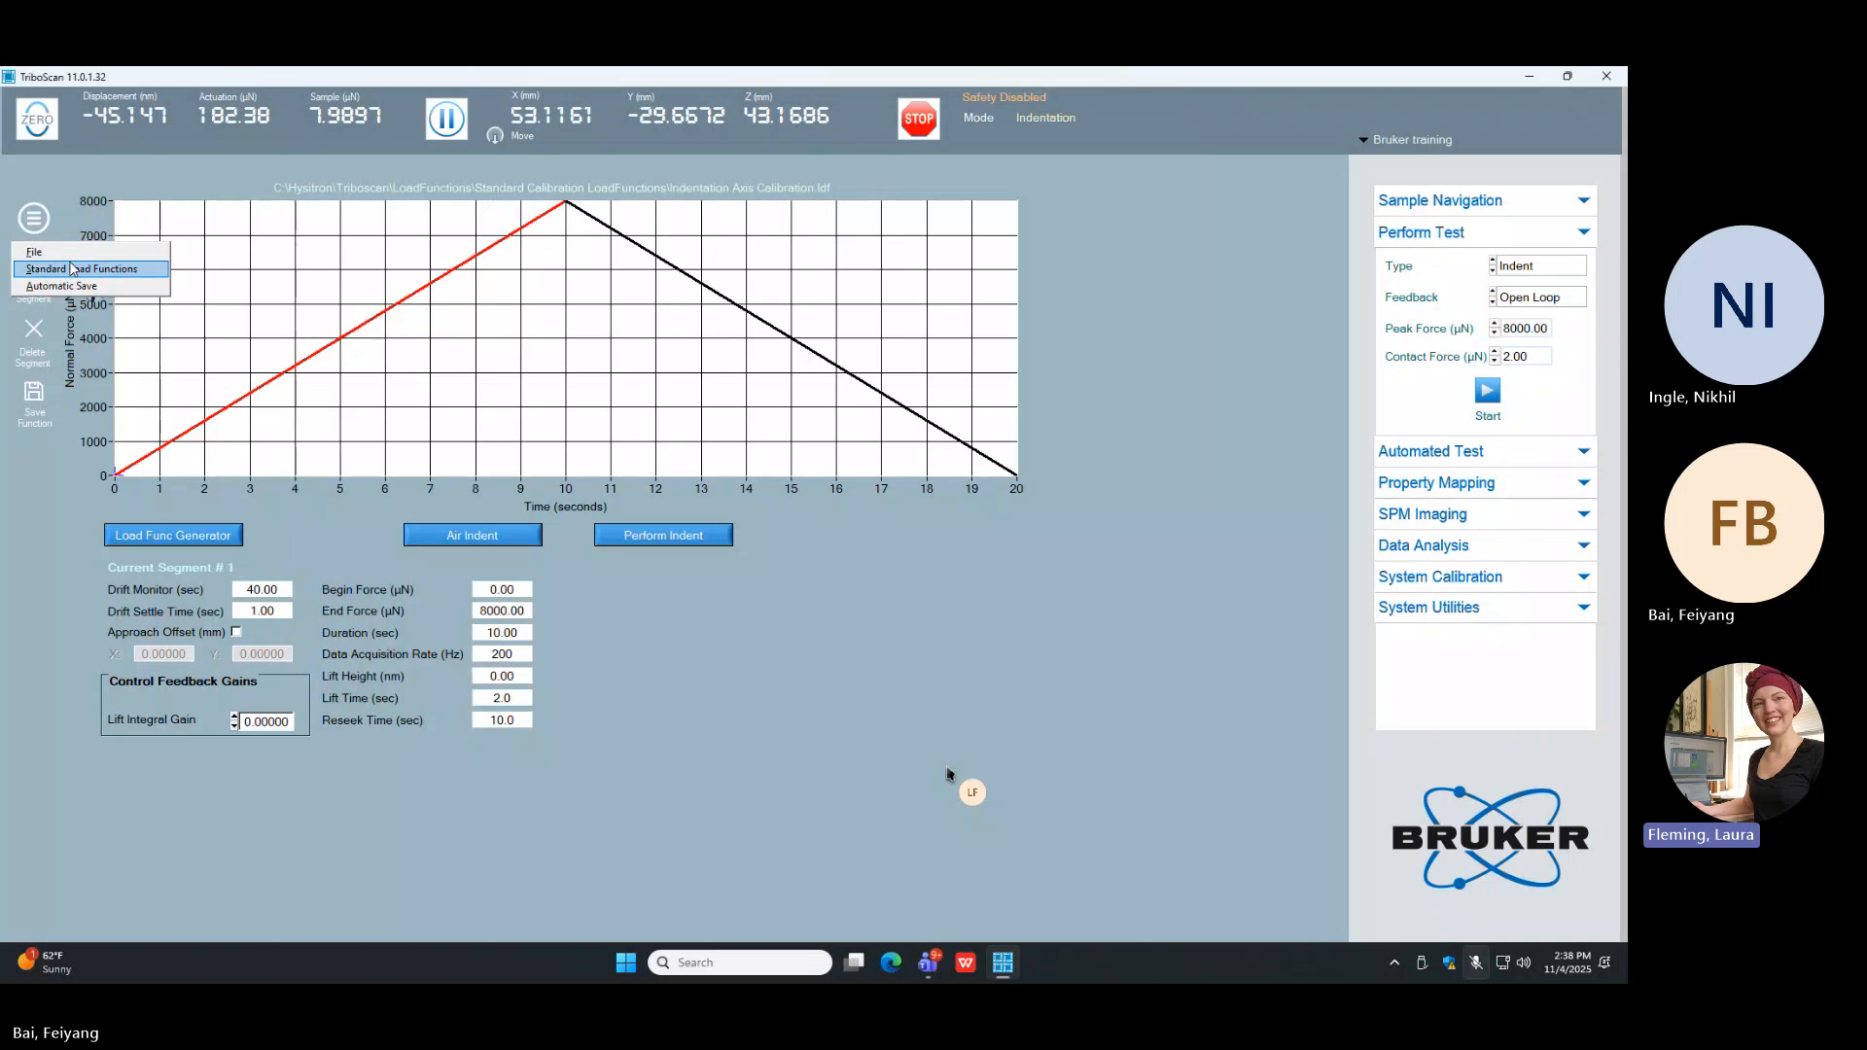
pyautogui.click(61, 254)
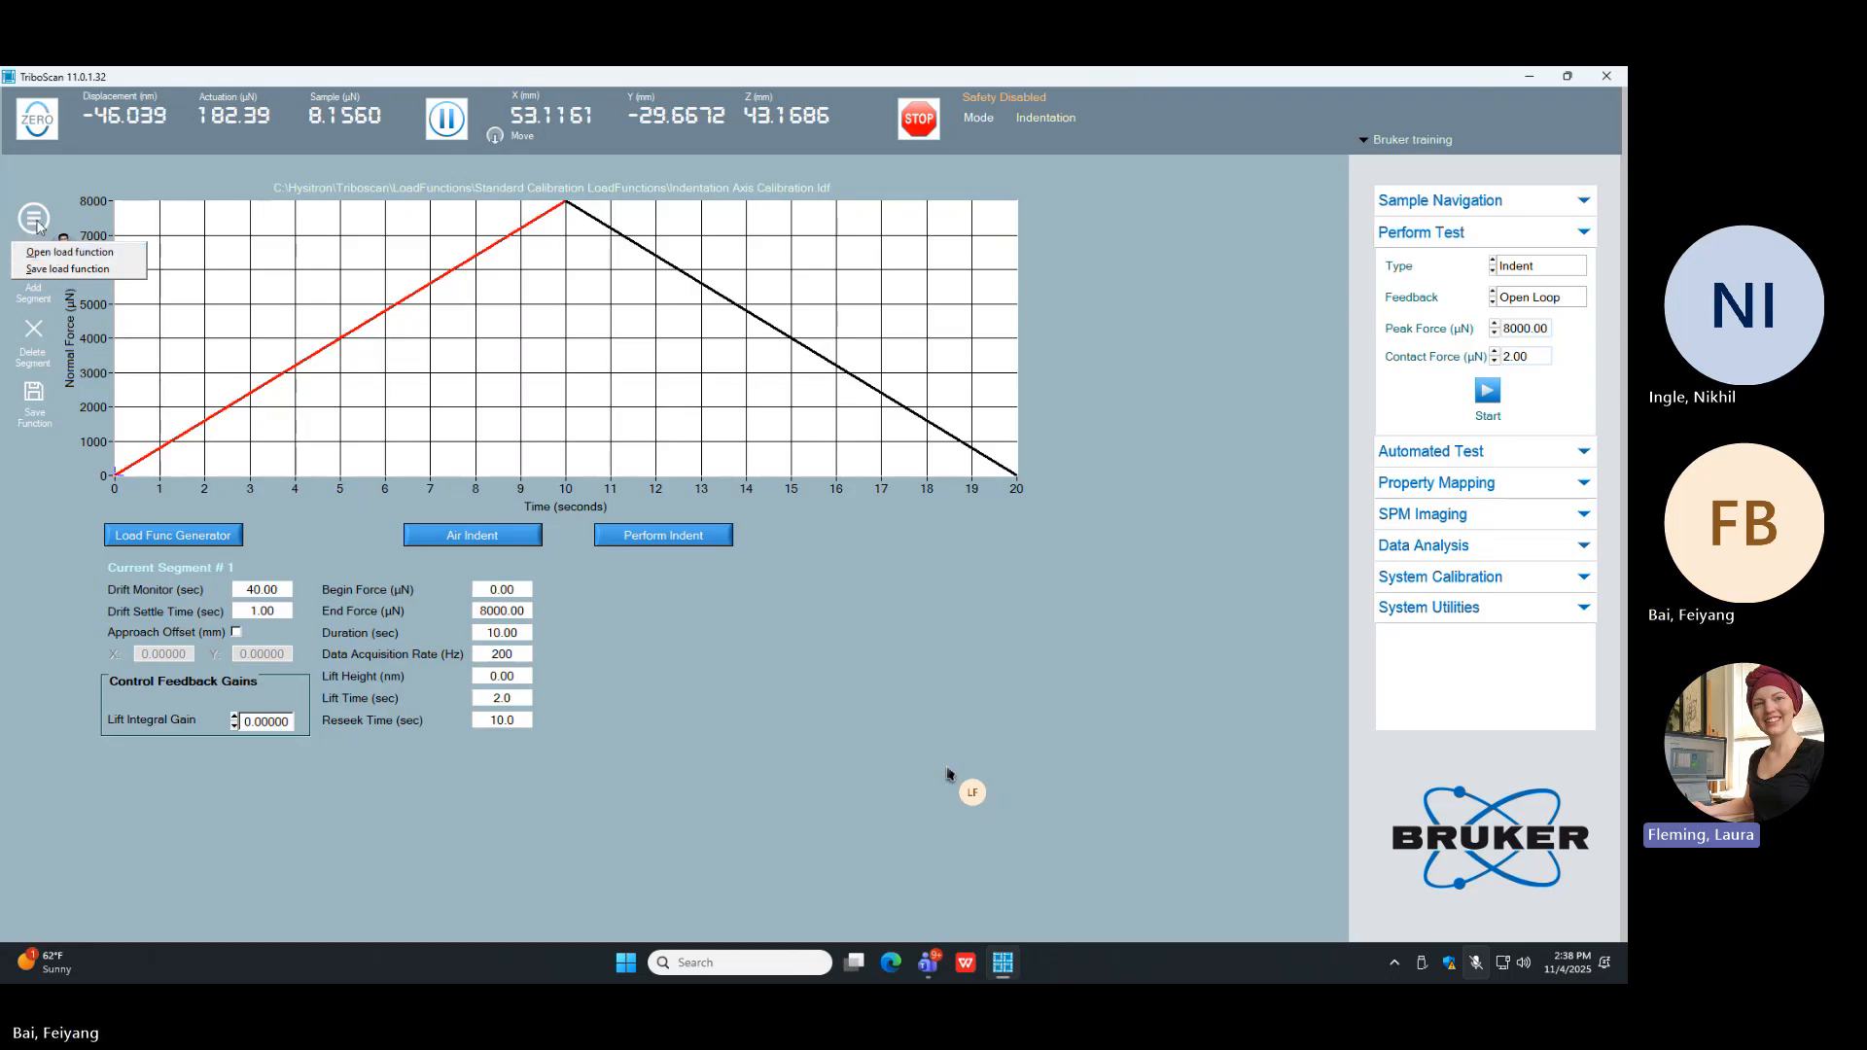
pyautogui.click(35, 222)
pyautogui.click(34, 219)
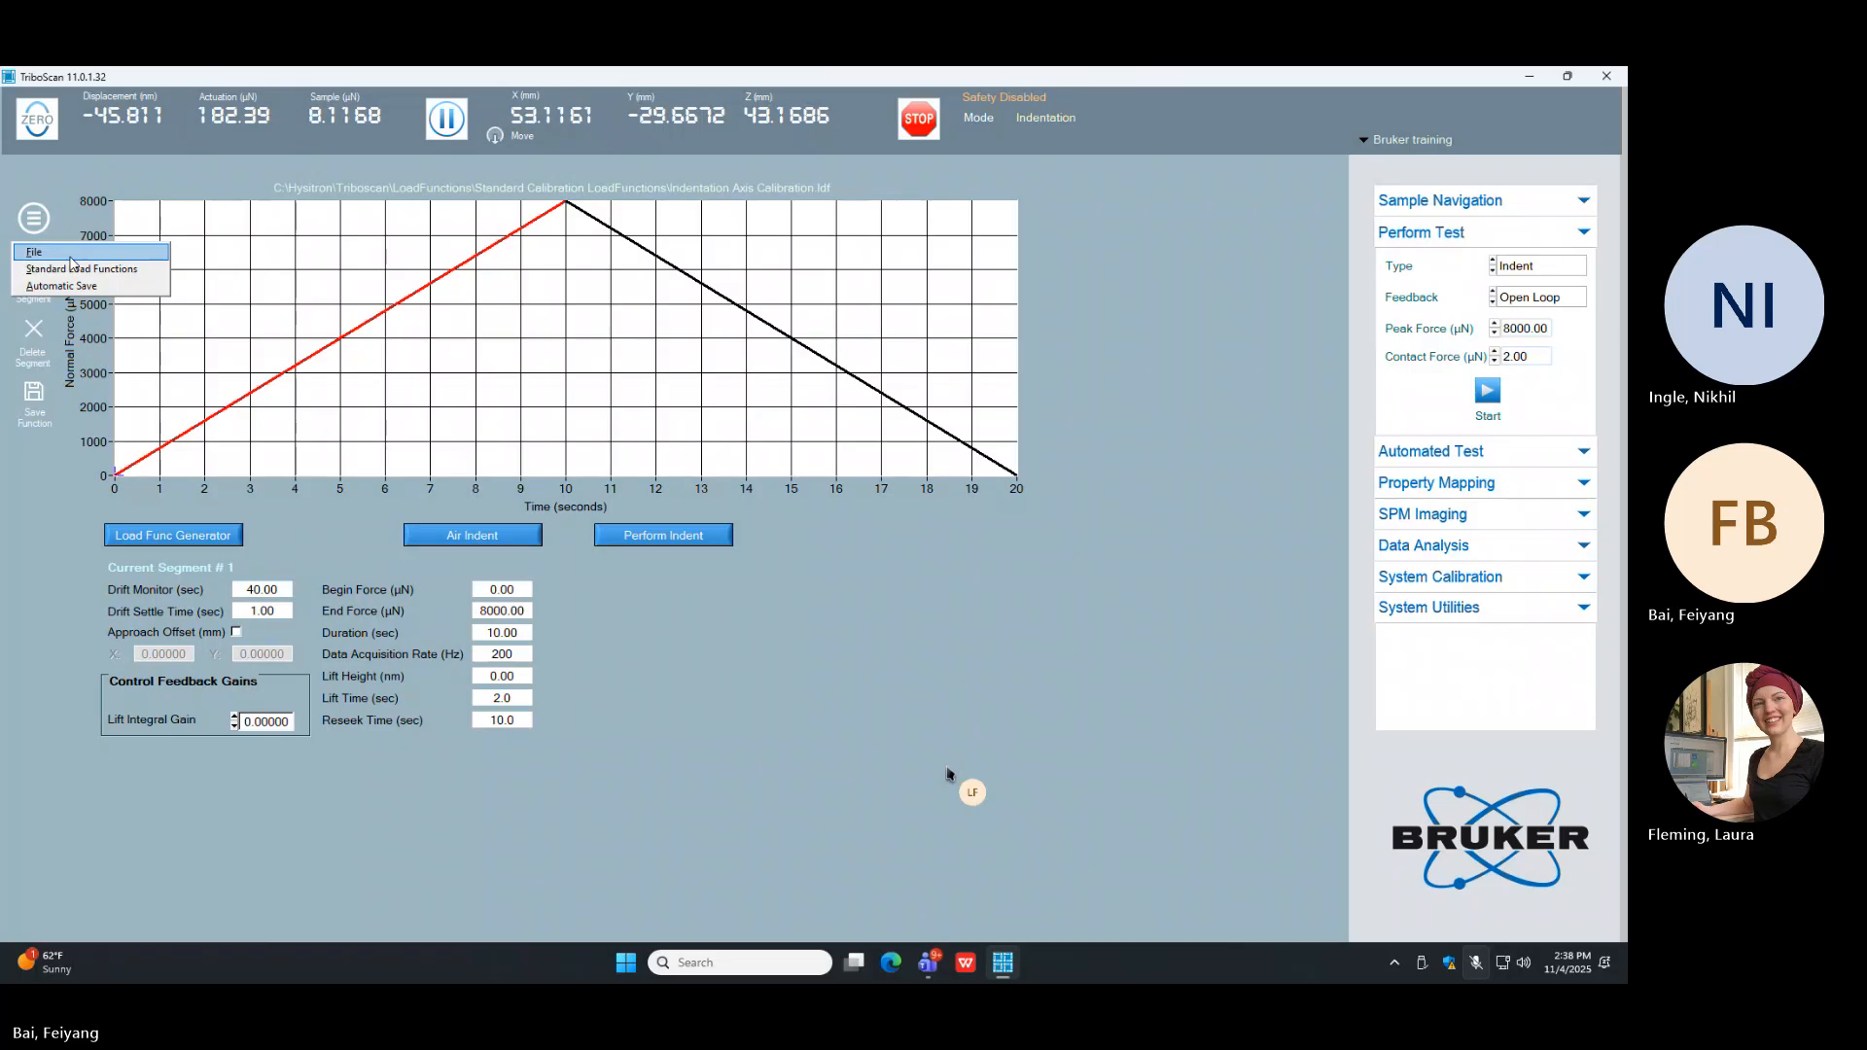
pyautogui.click(73, 268)
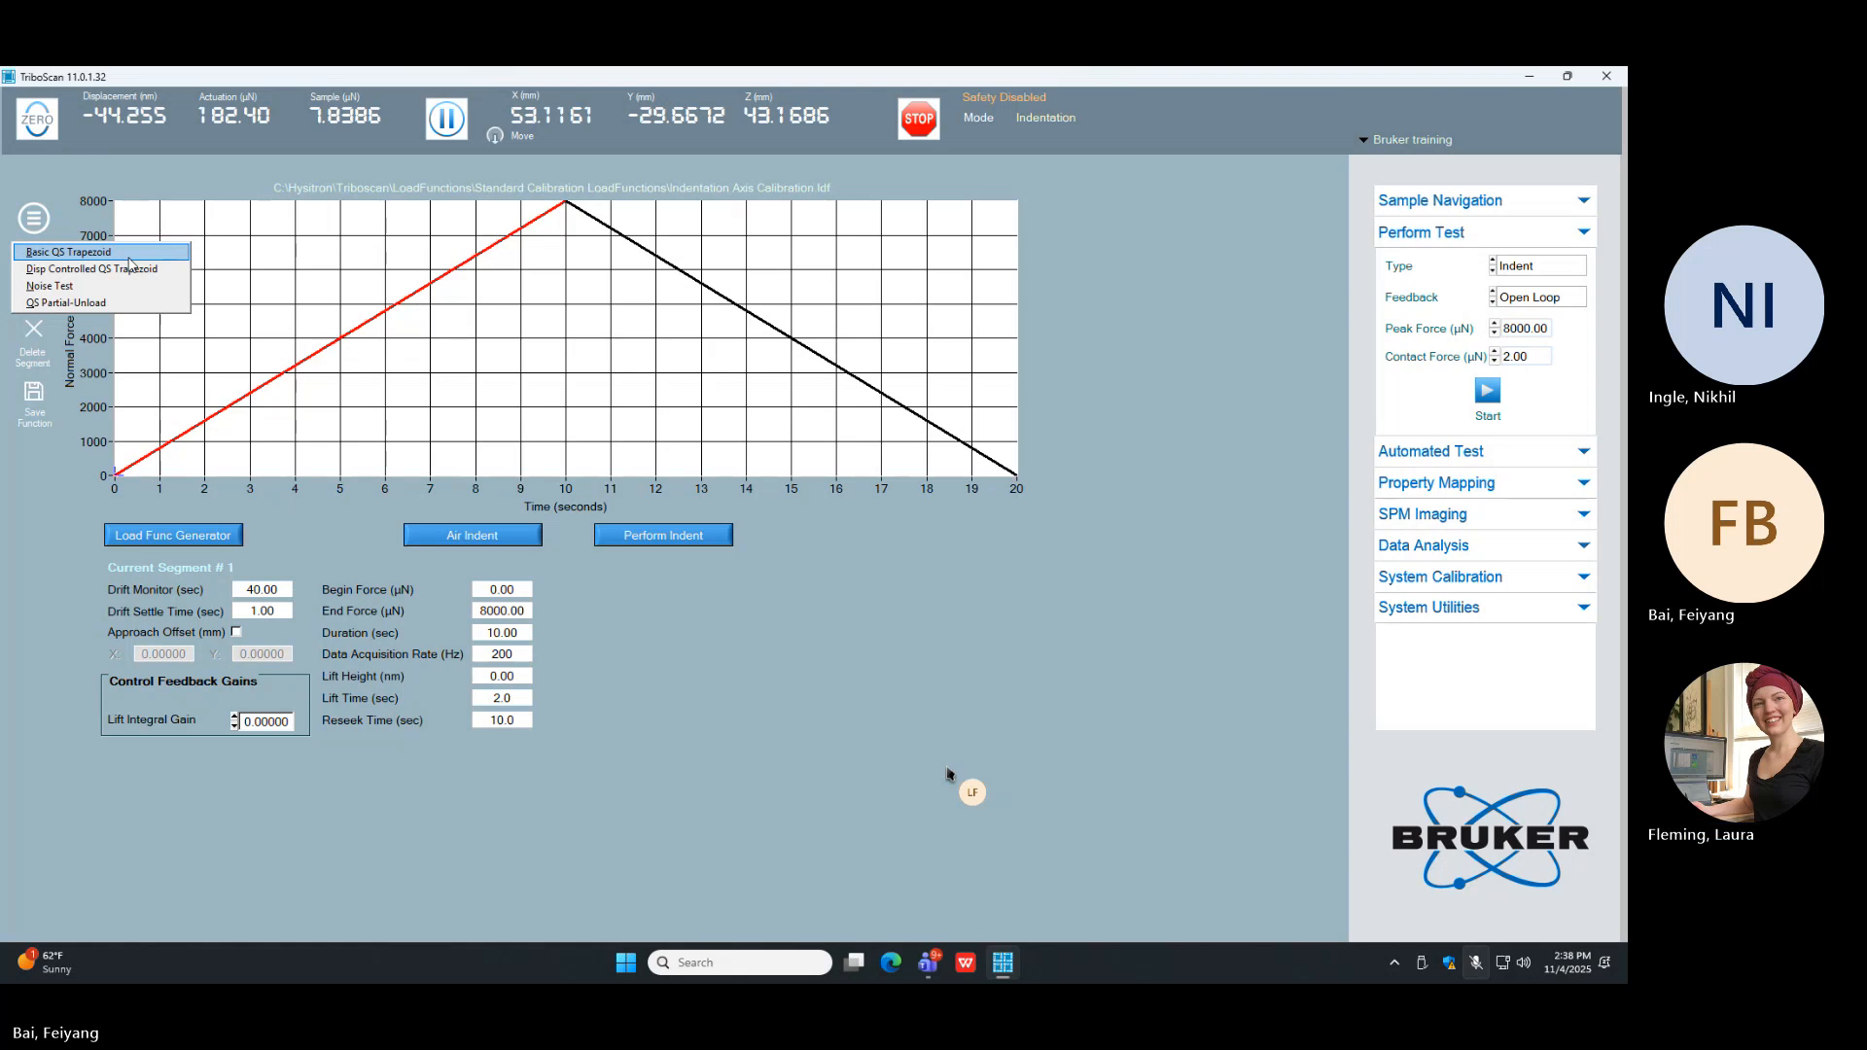
pyautogui.click(133, 252)
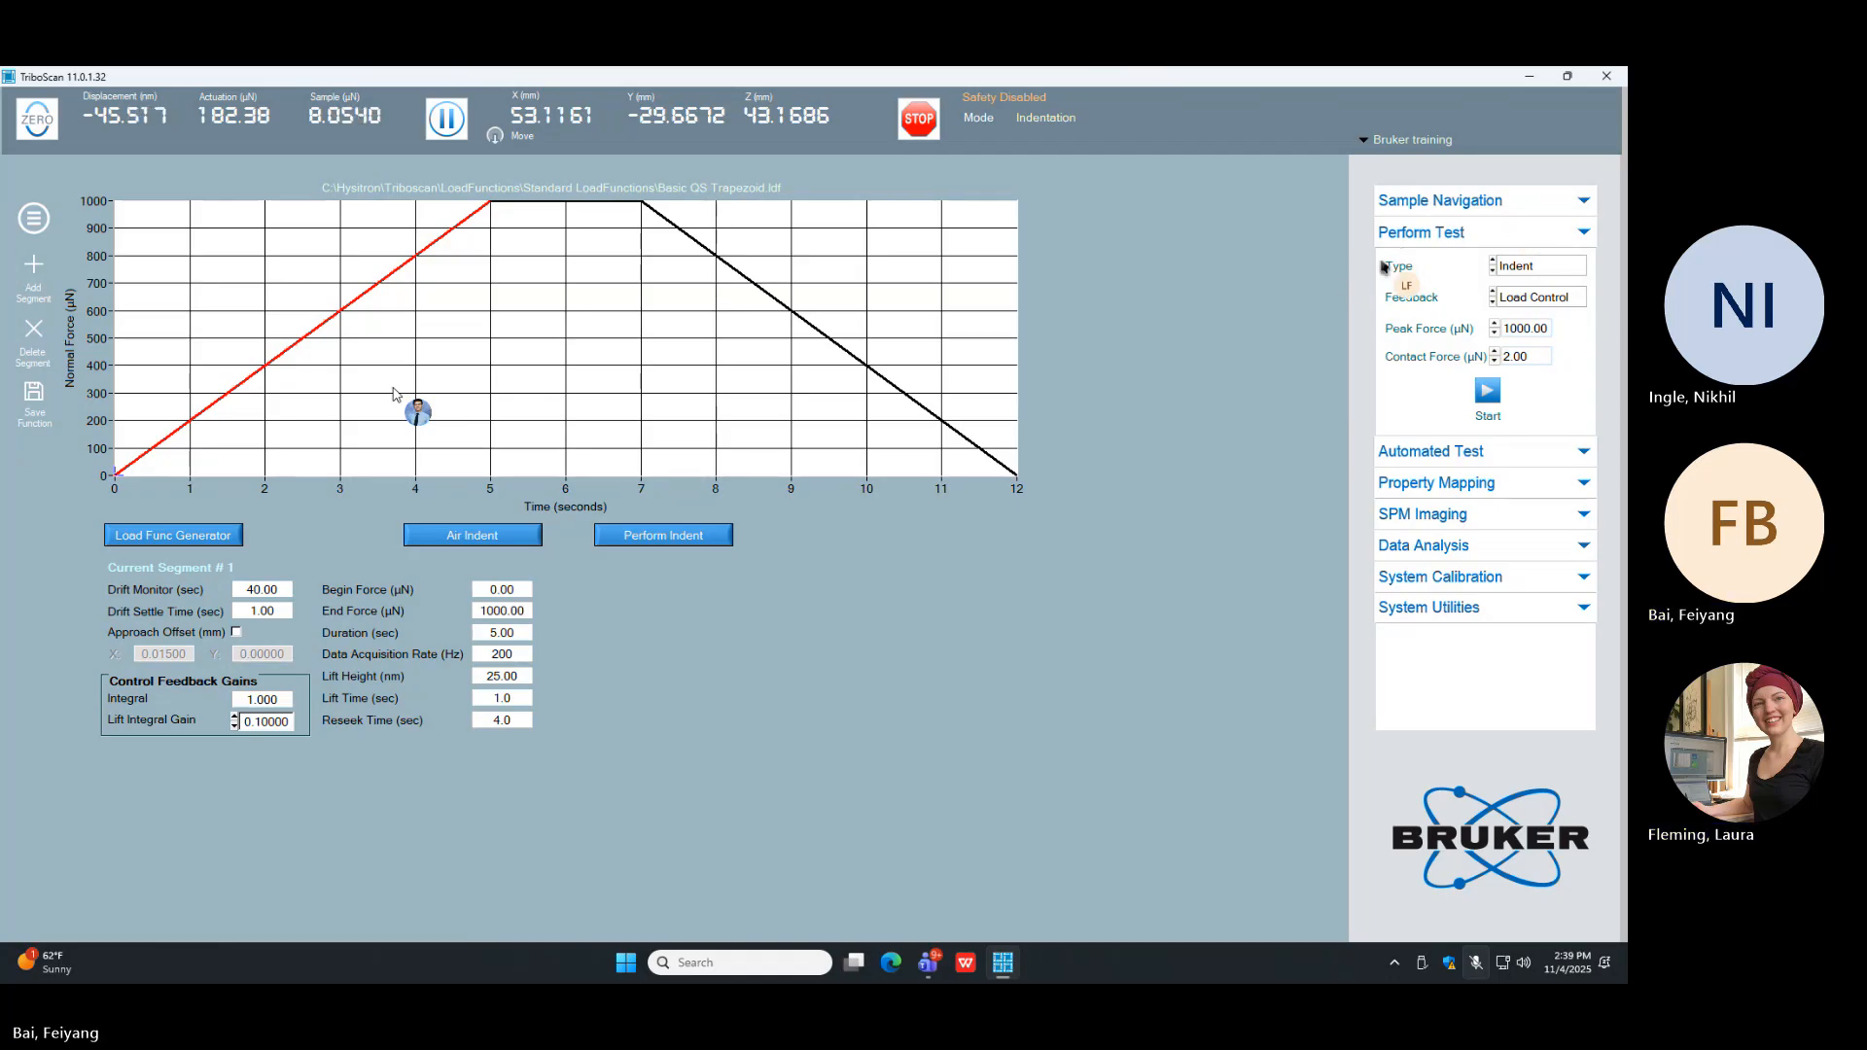
# Step: Review the test type and feedback options, trying Displacement feedback and returning to Load Control
pyautogui.click(1547, 268)
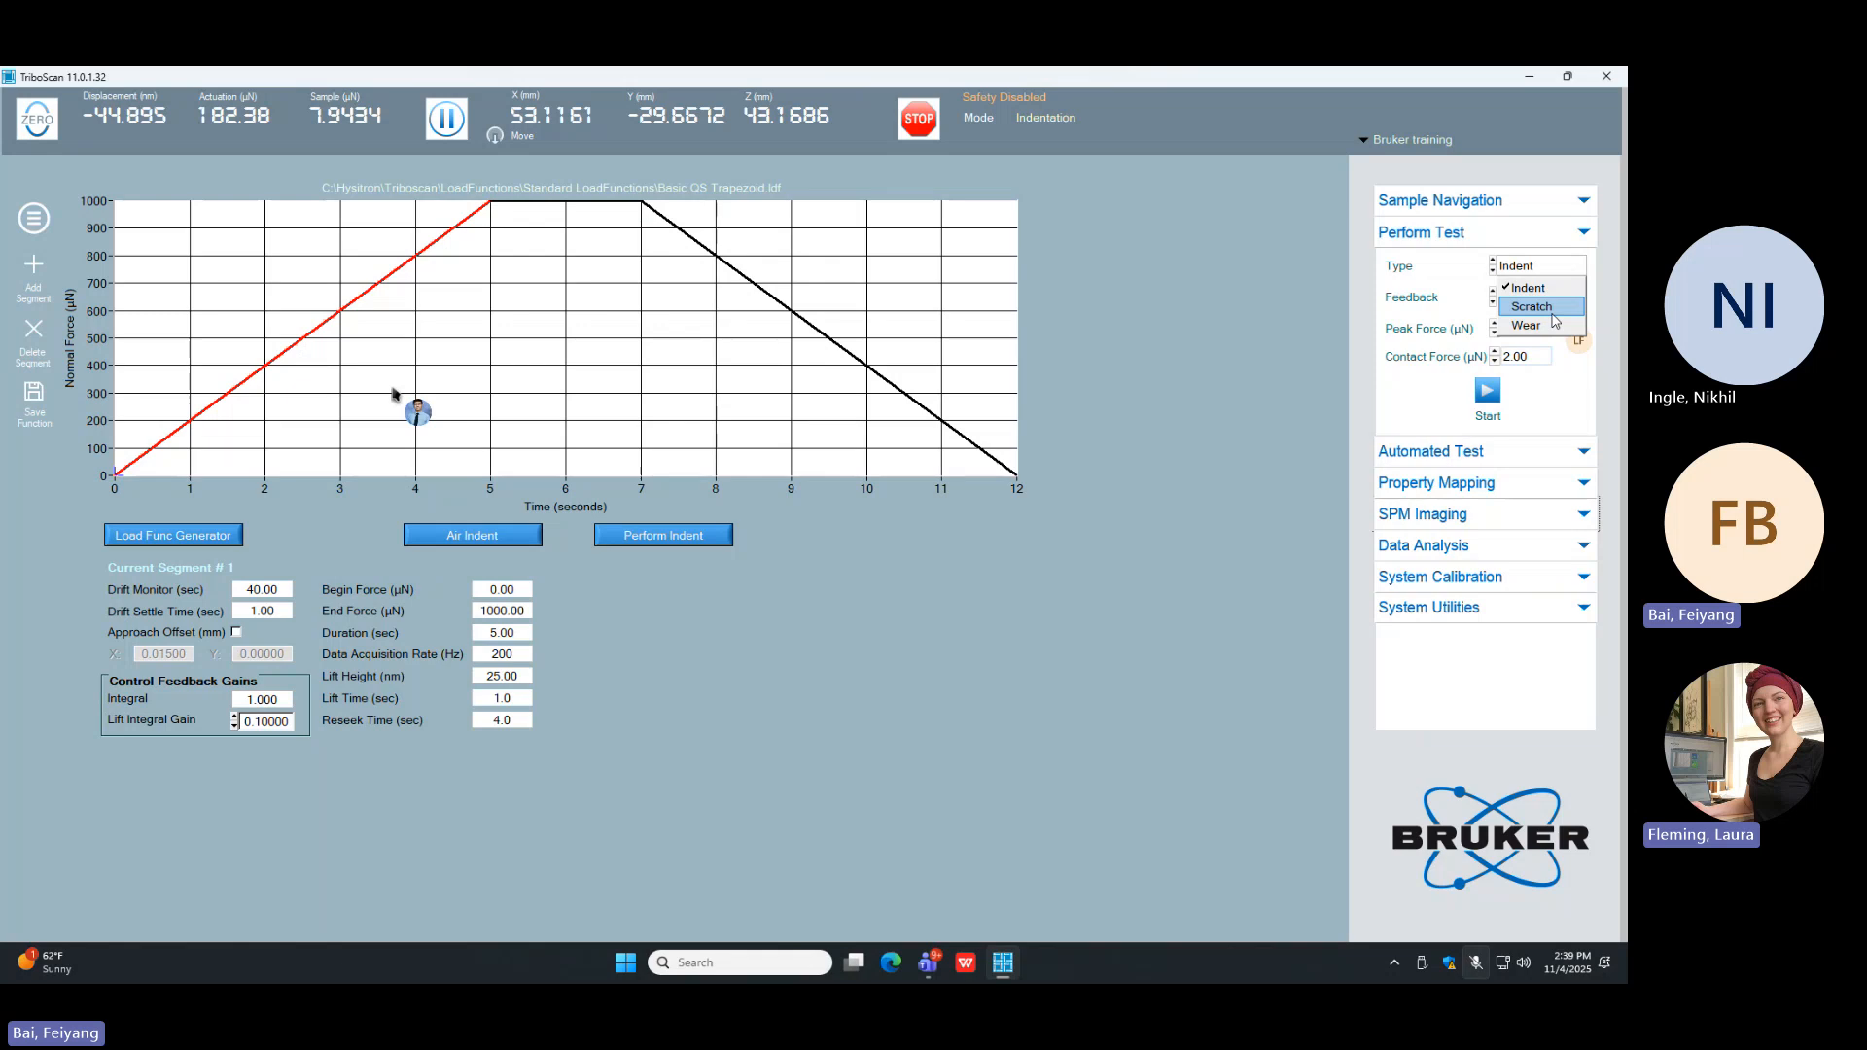
pyautogui.click(1436, 323)
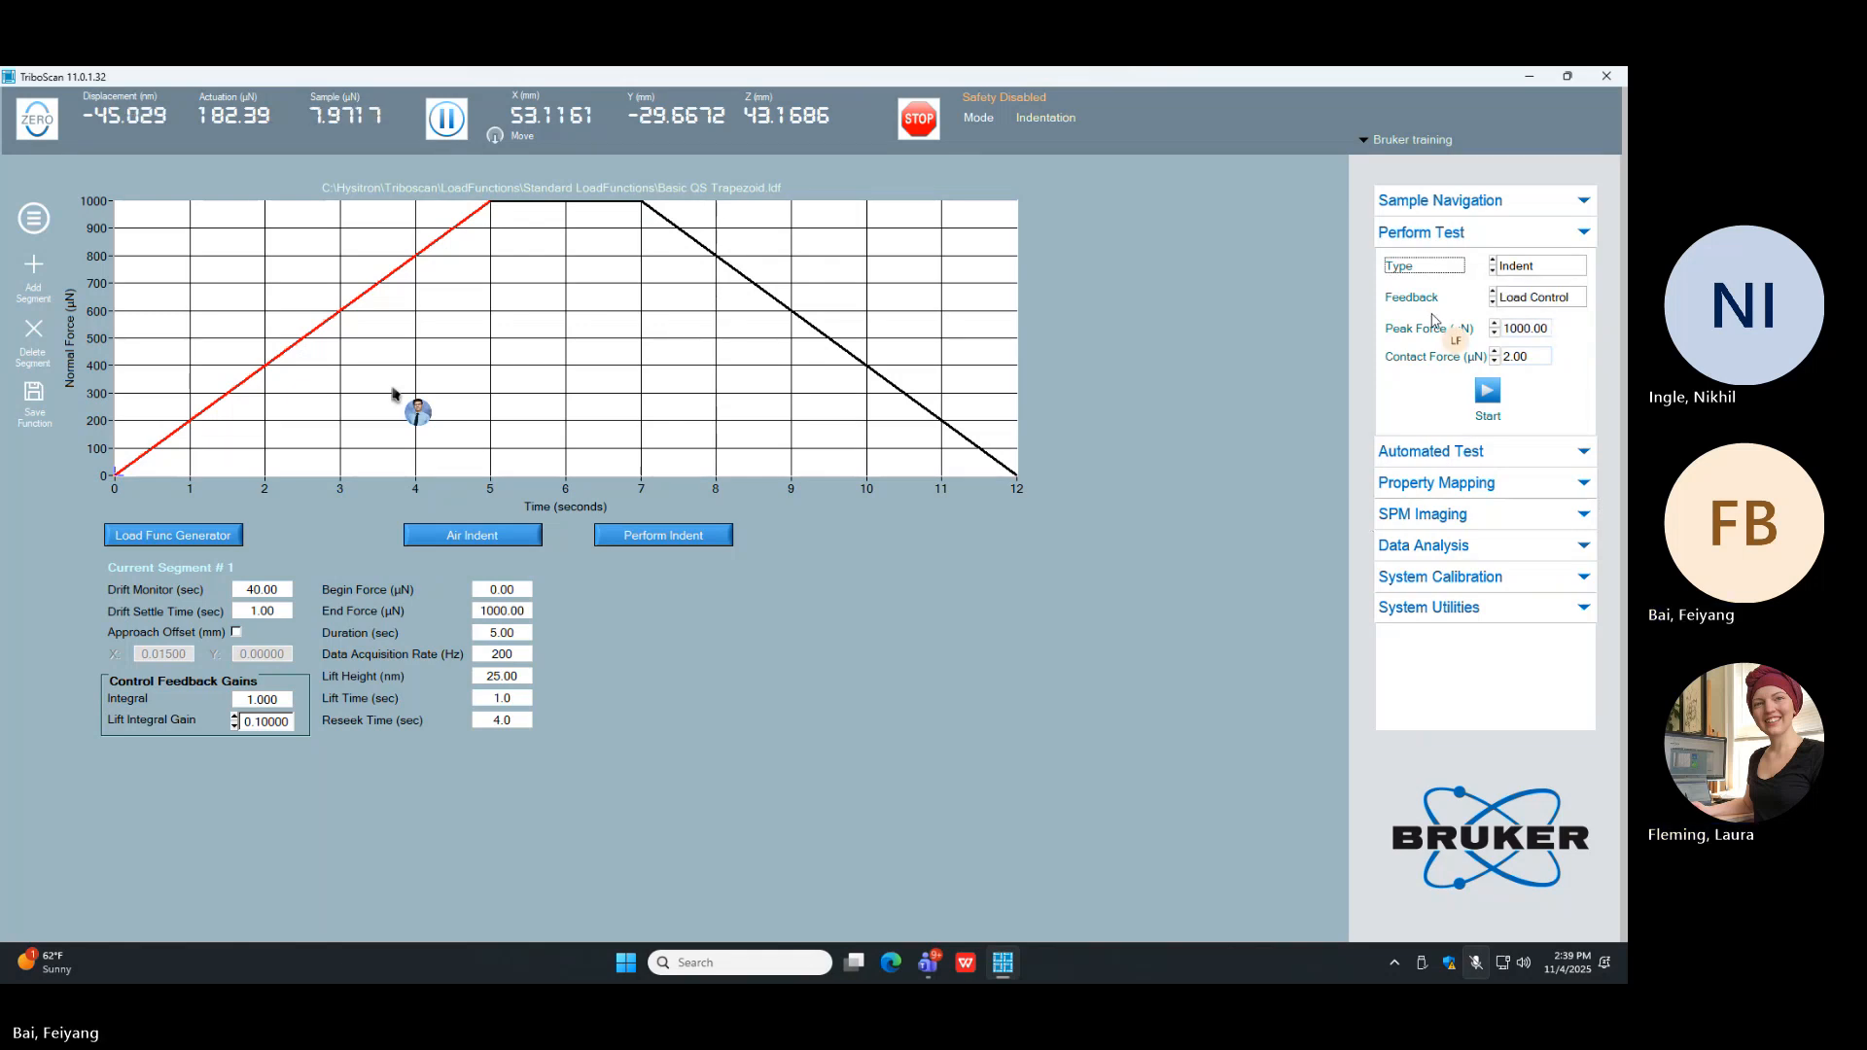
pyautogui.click(1535, 302)
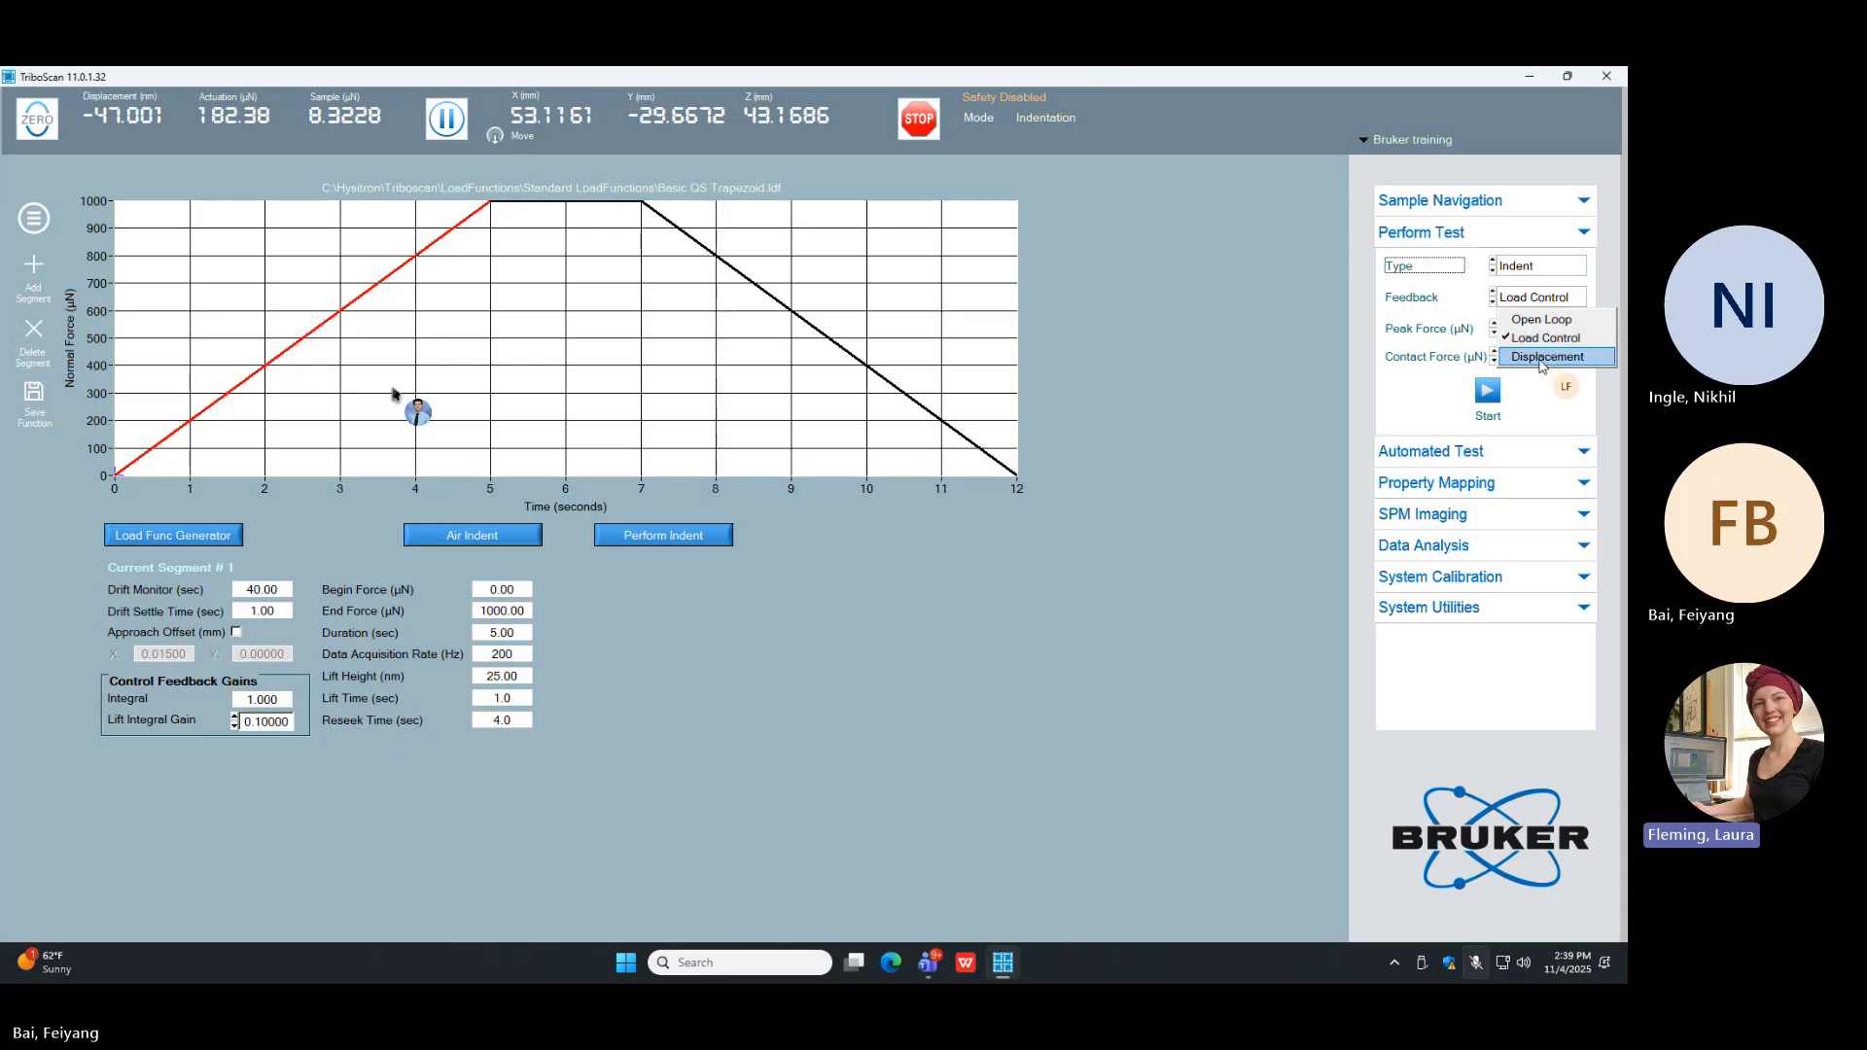
pyautogui.click(1459, 303)
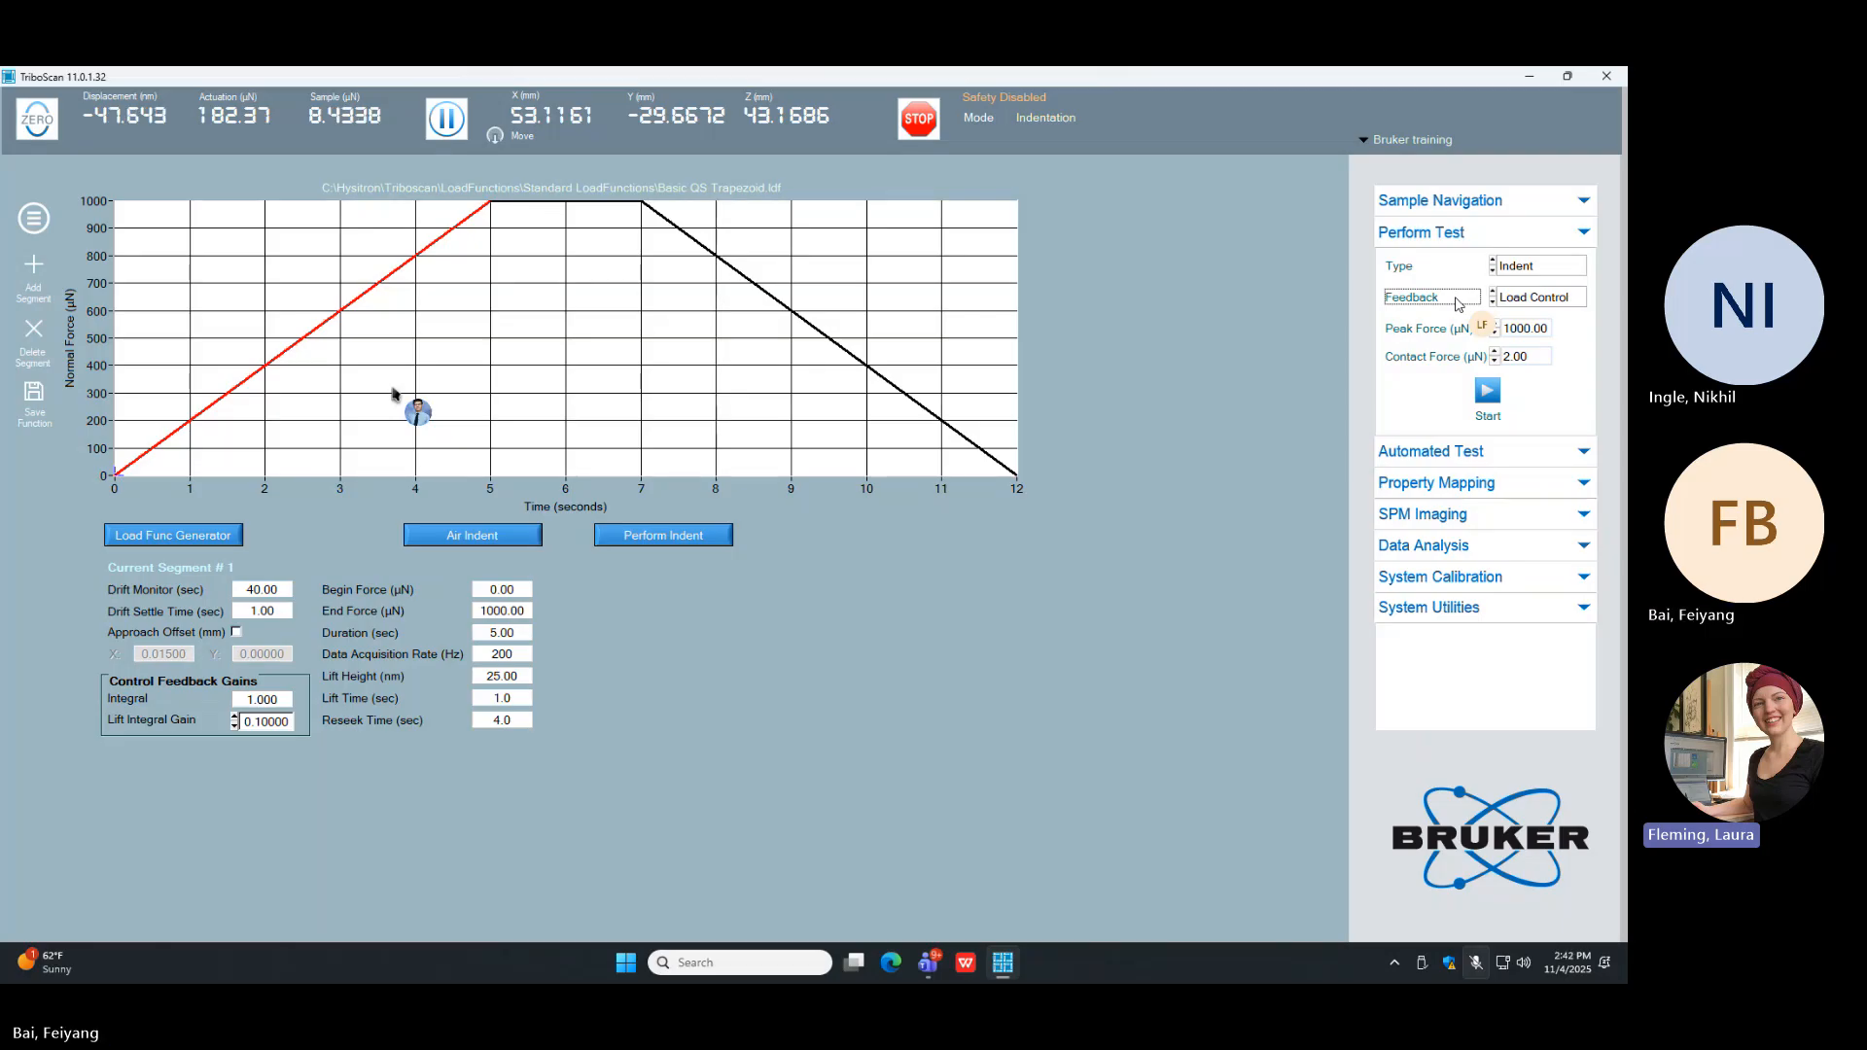
pyautogui.click(1556, 298)
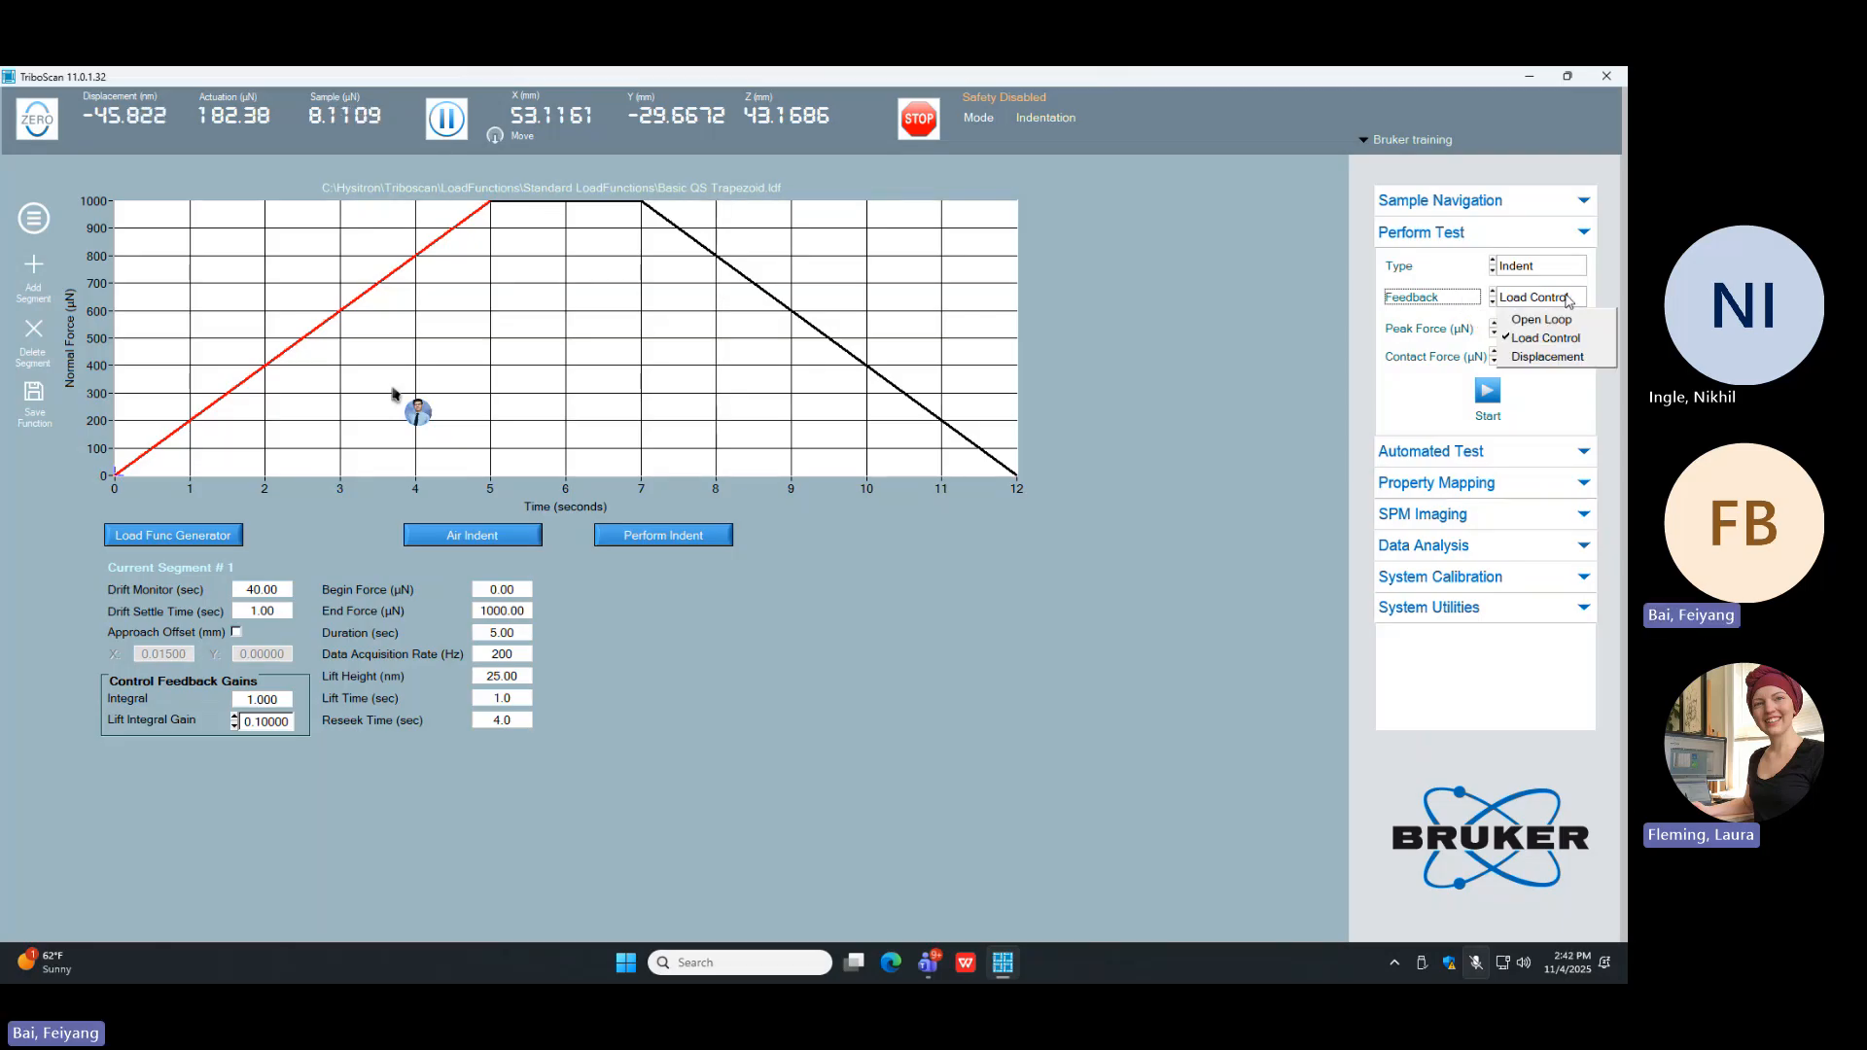
pyautogui.click(1579, 360)
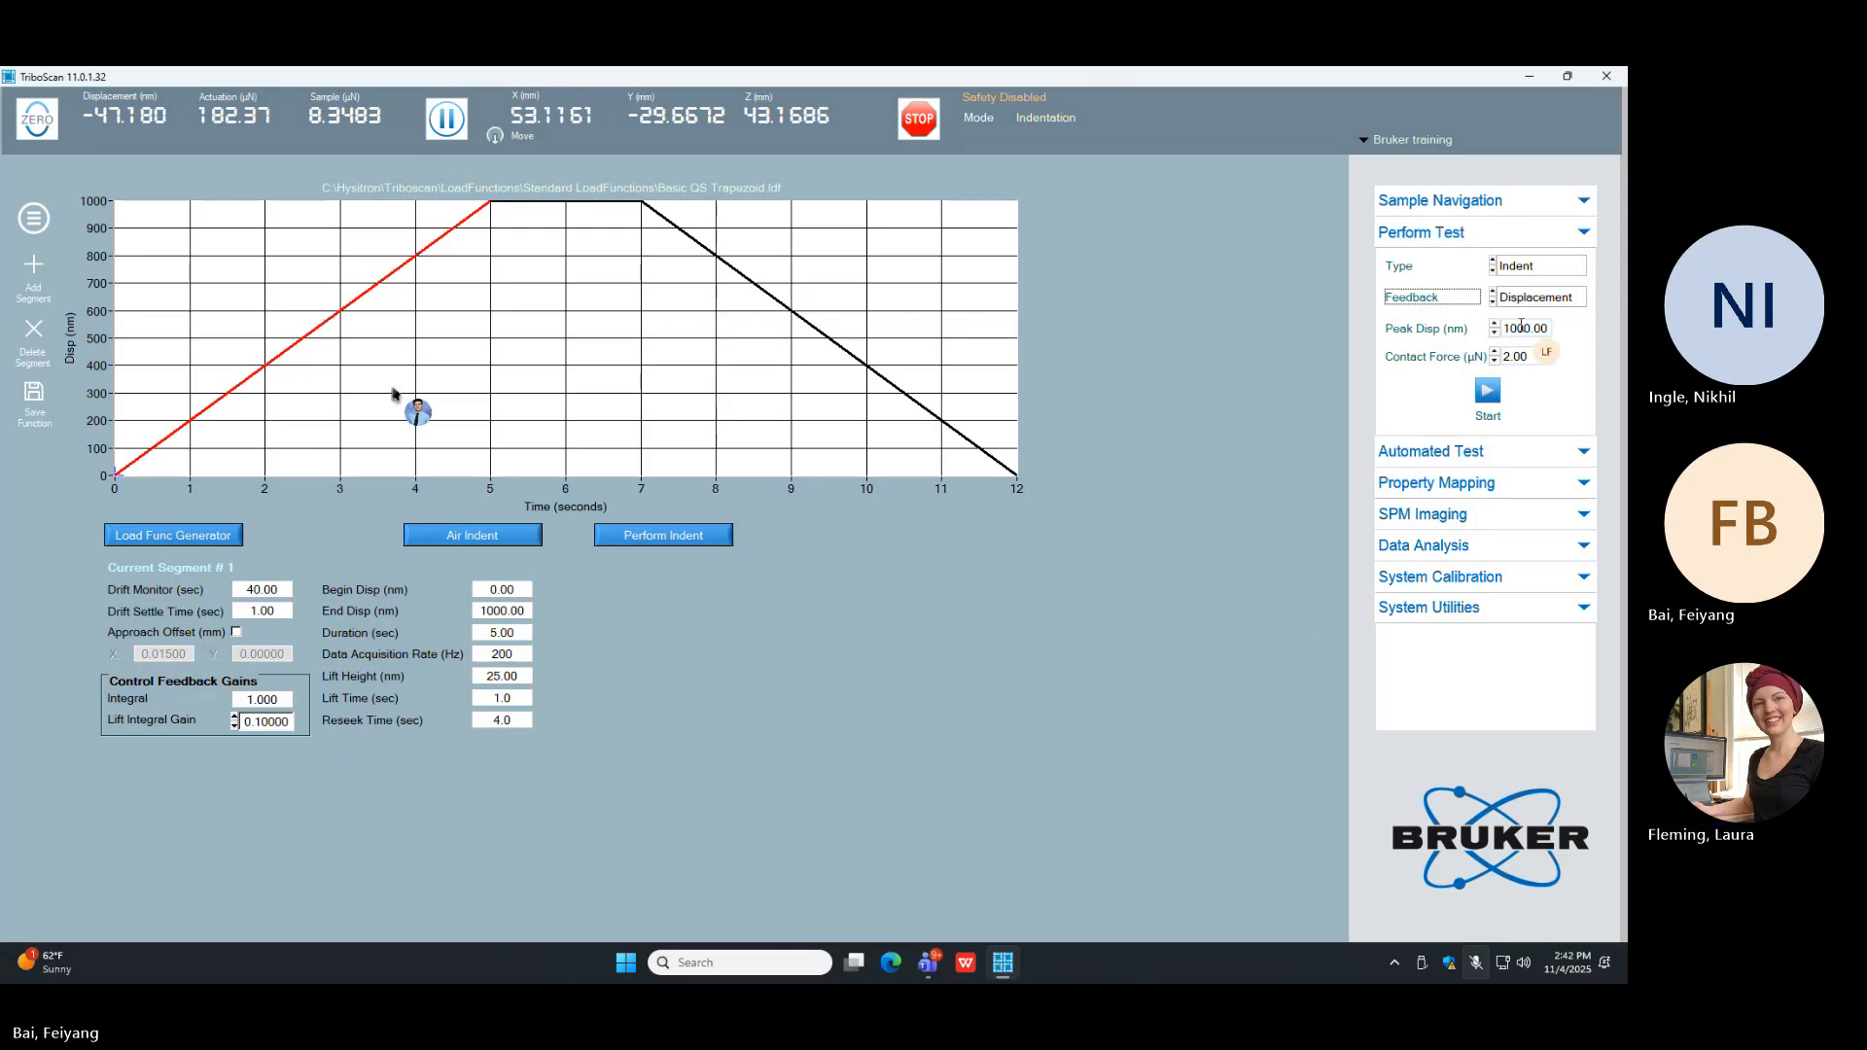
pyautogui.click(1541, 296)
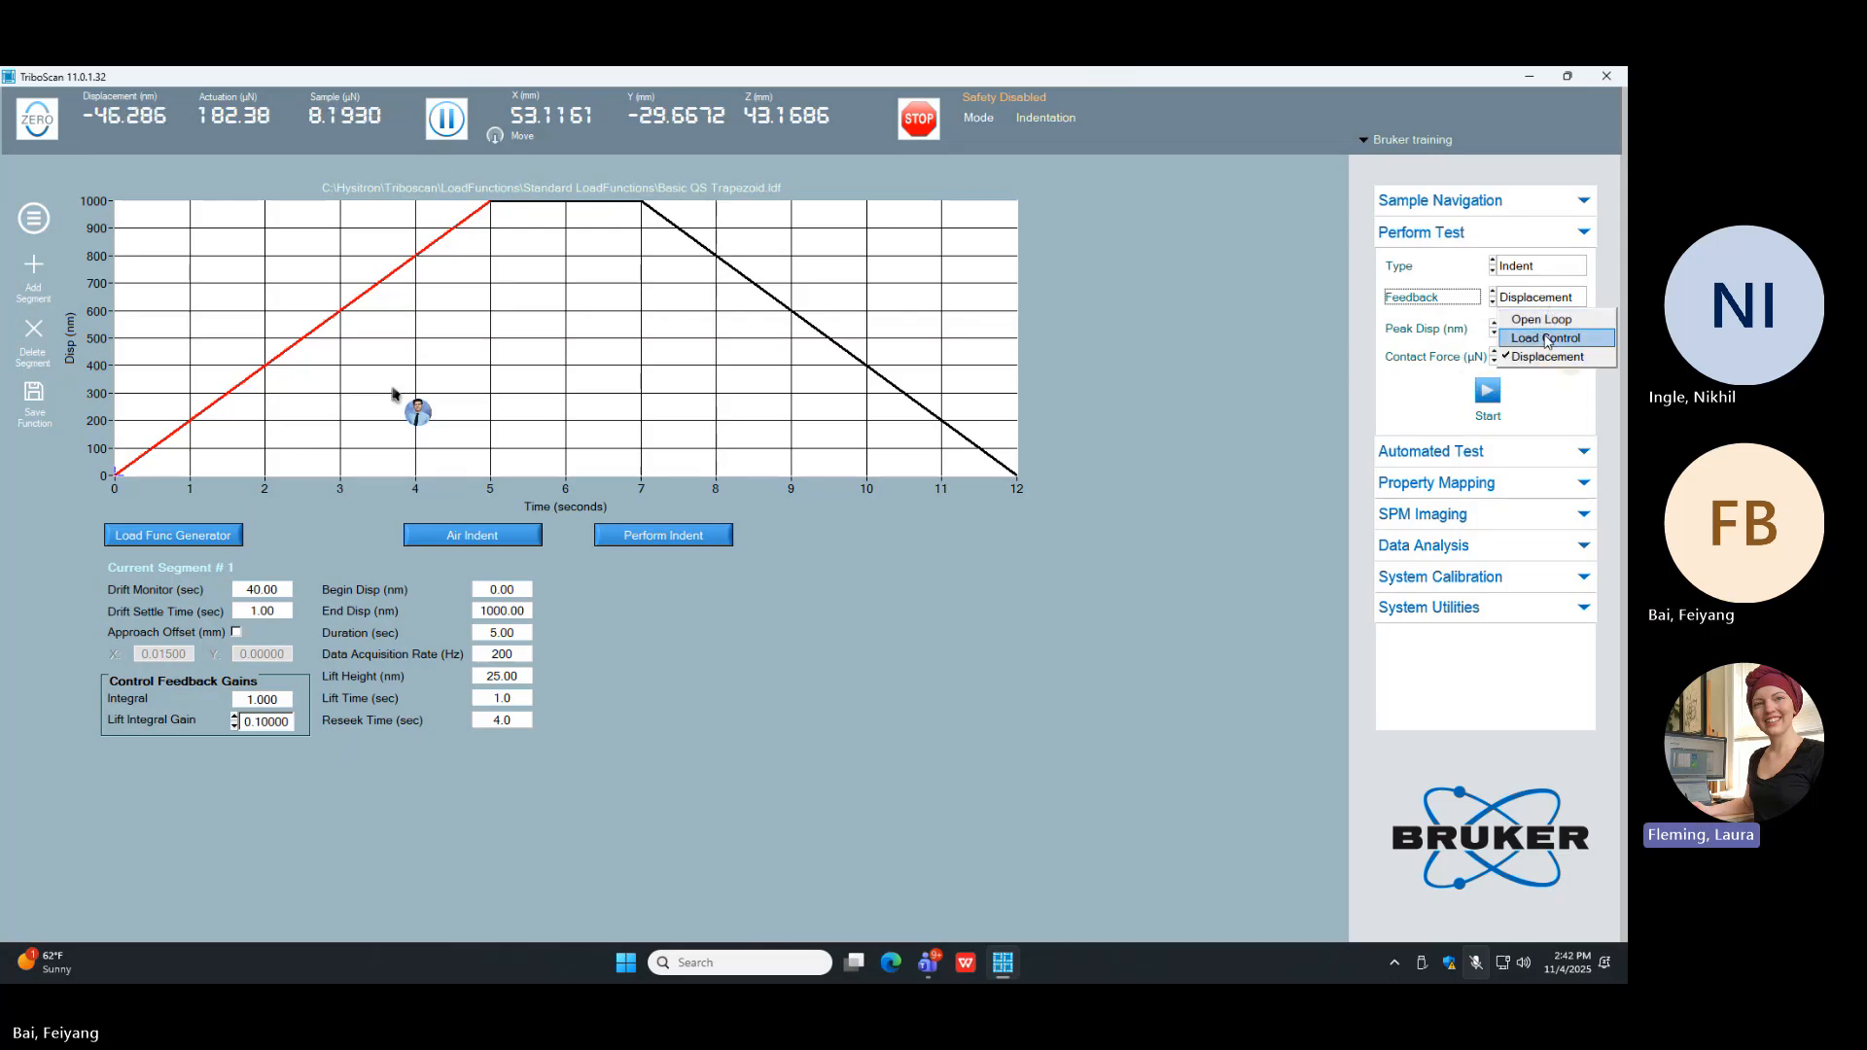
pyautogui.click(1543, 337)
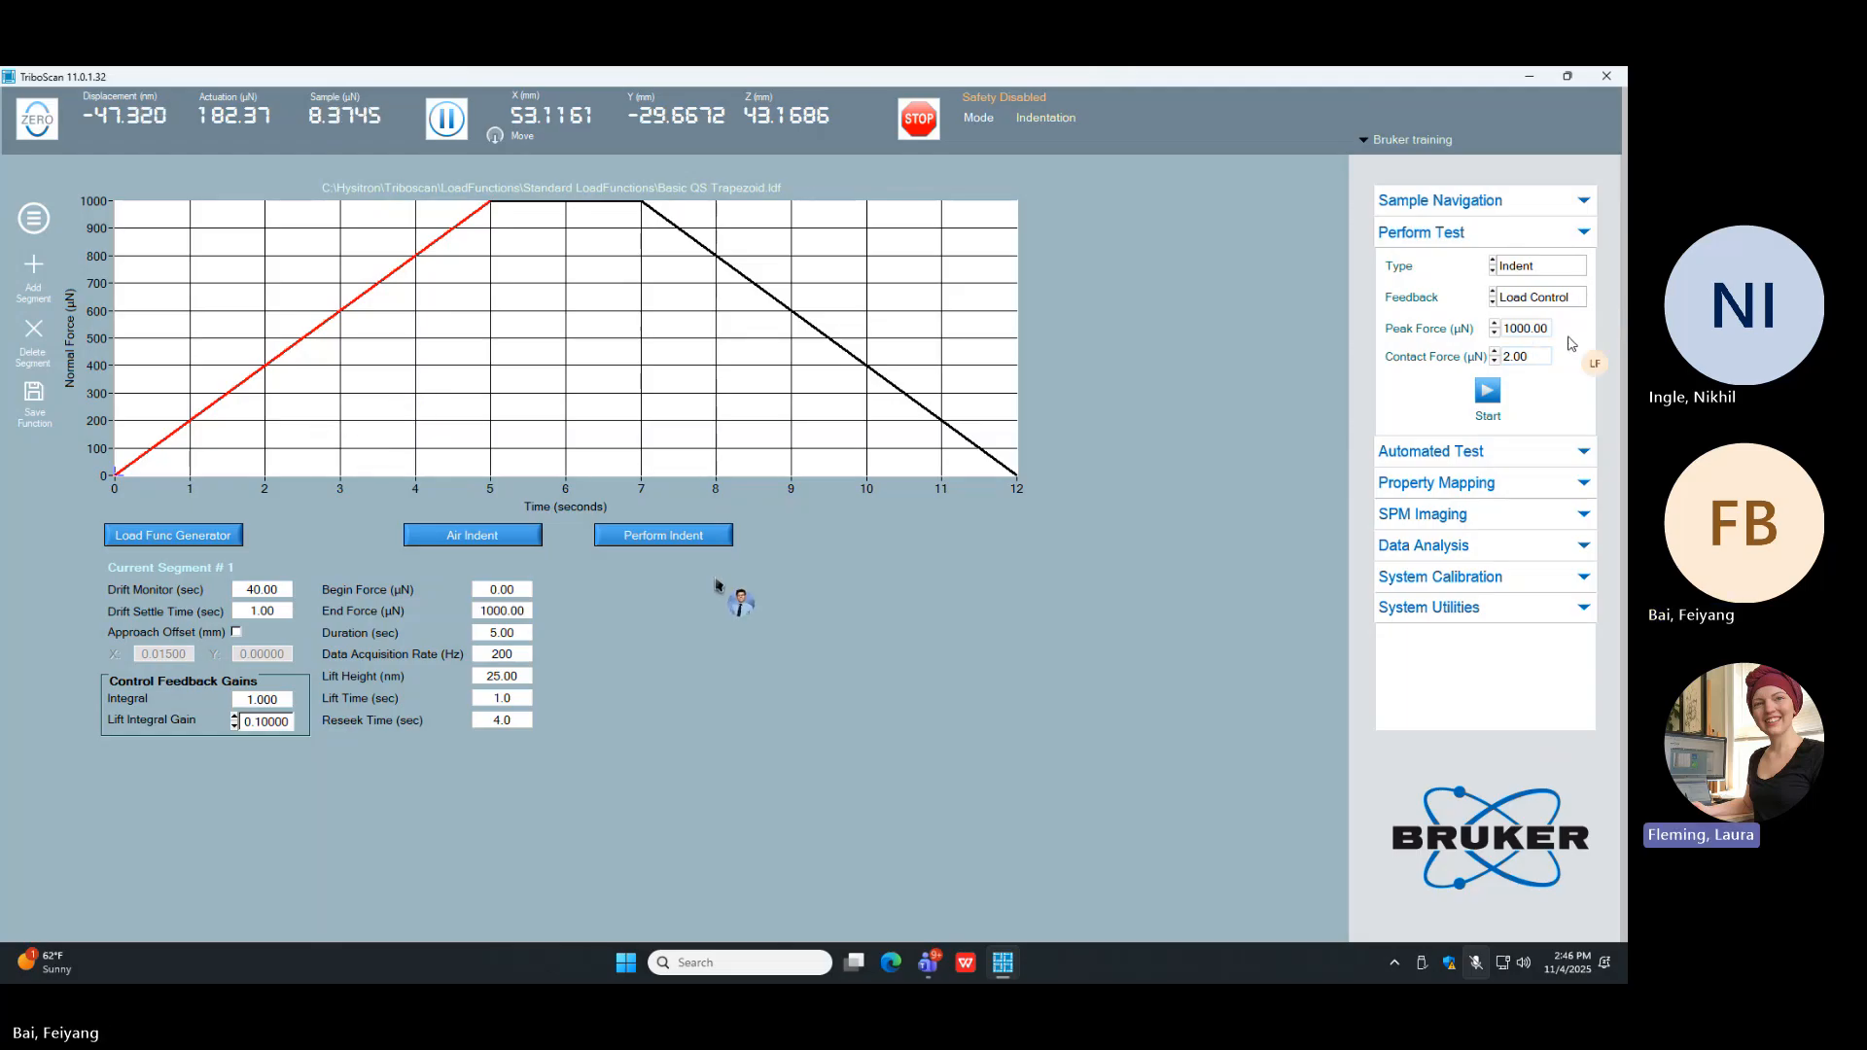
# Step: Set the peak force of the load-controlled indent to 5000 µN
pyautogui.doubleClick(1513, 328)
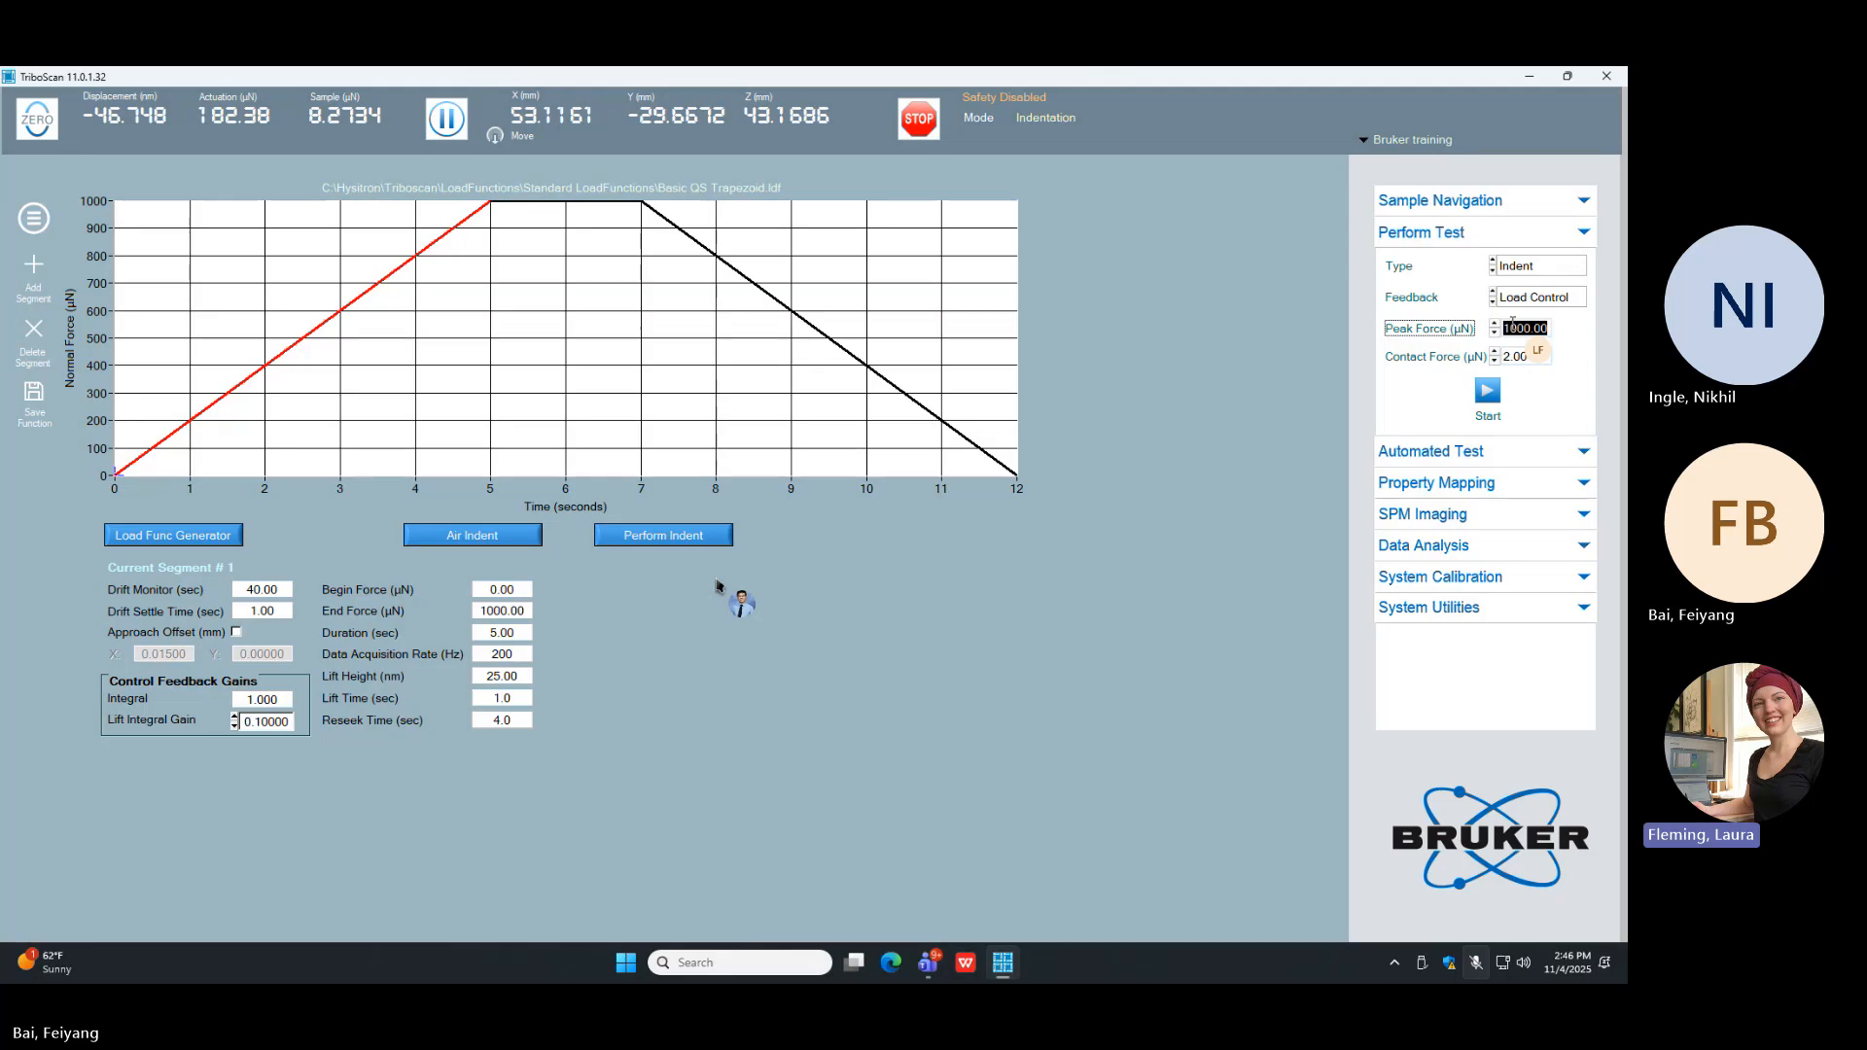
pyautogui.write('5000')
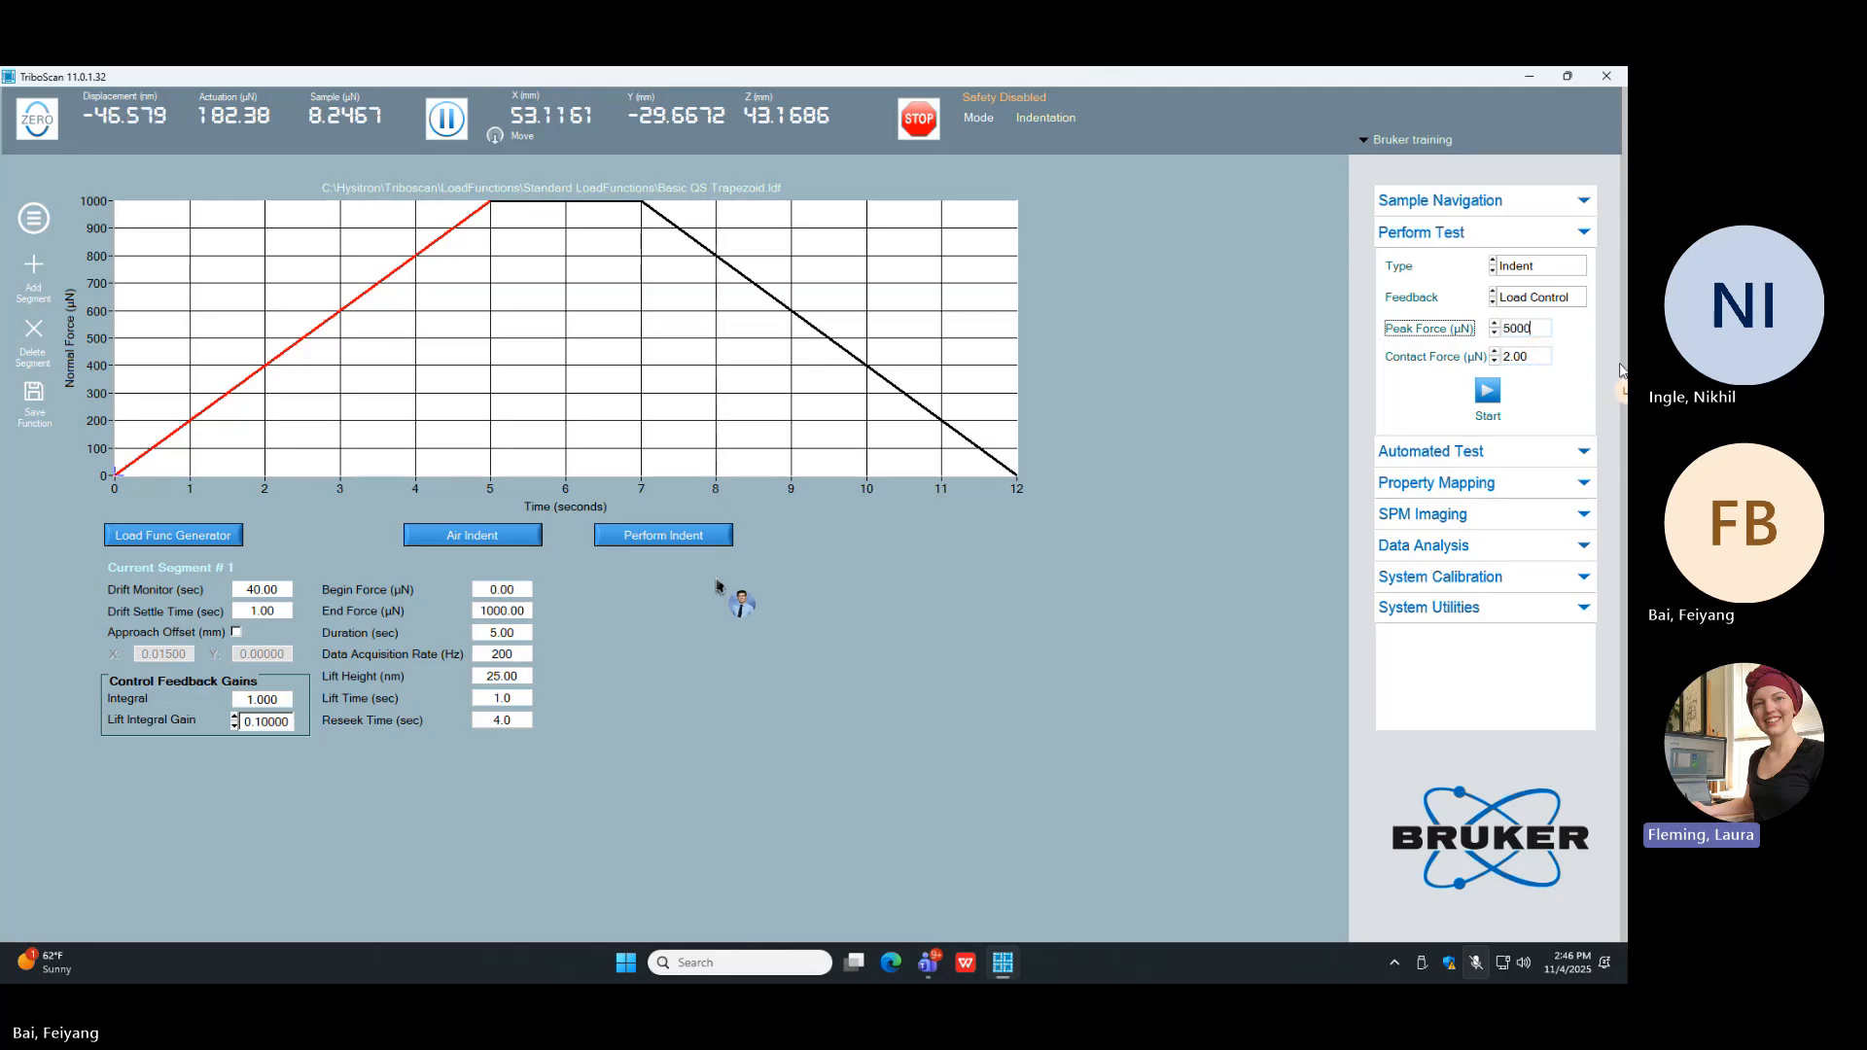
pyautogui.press('Return')
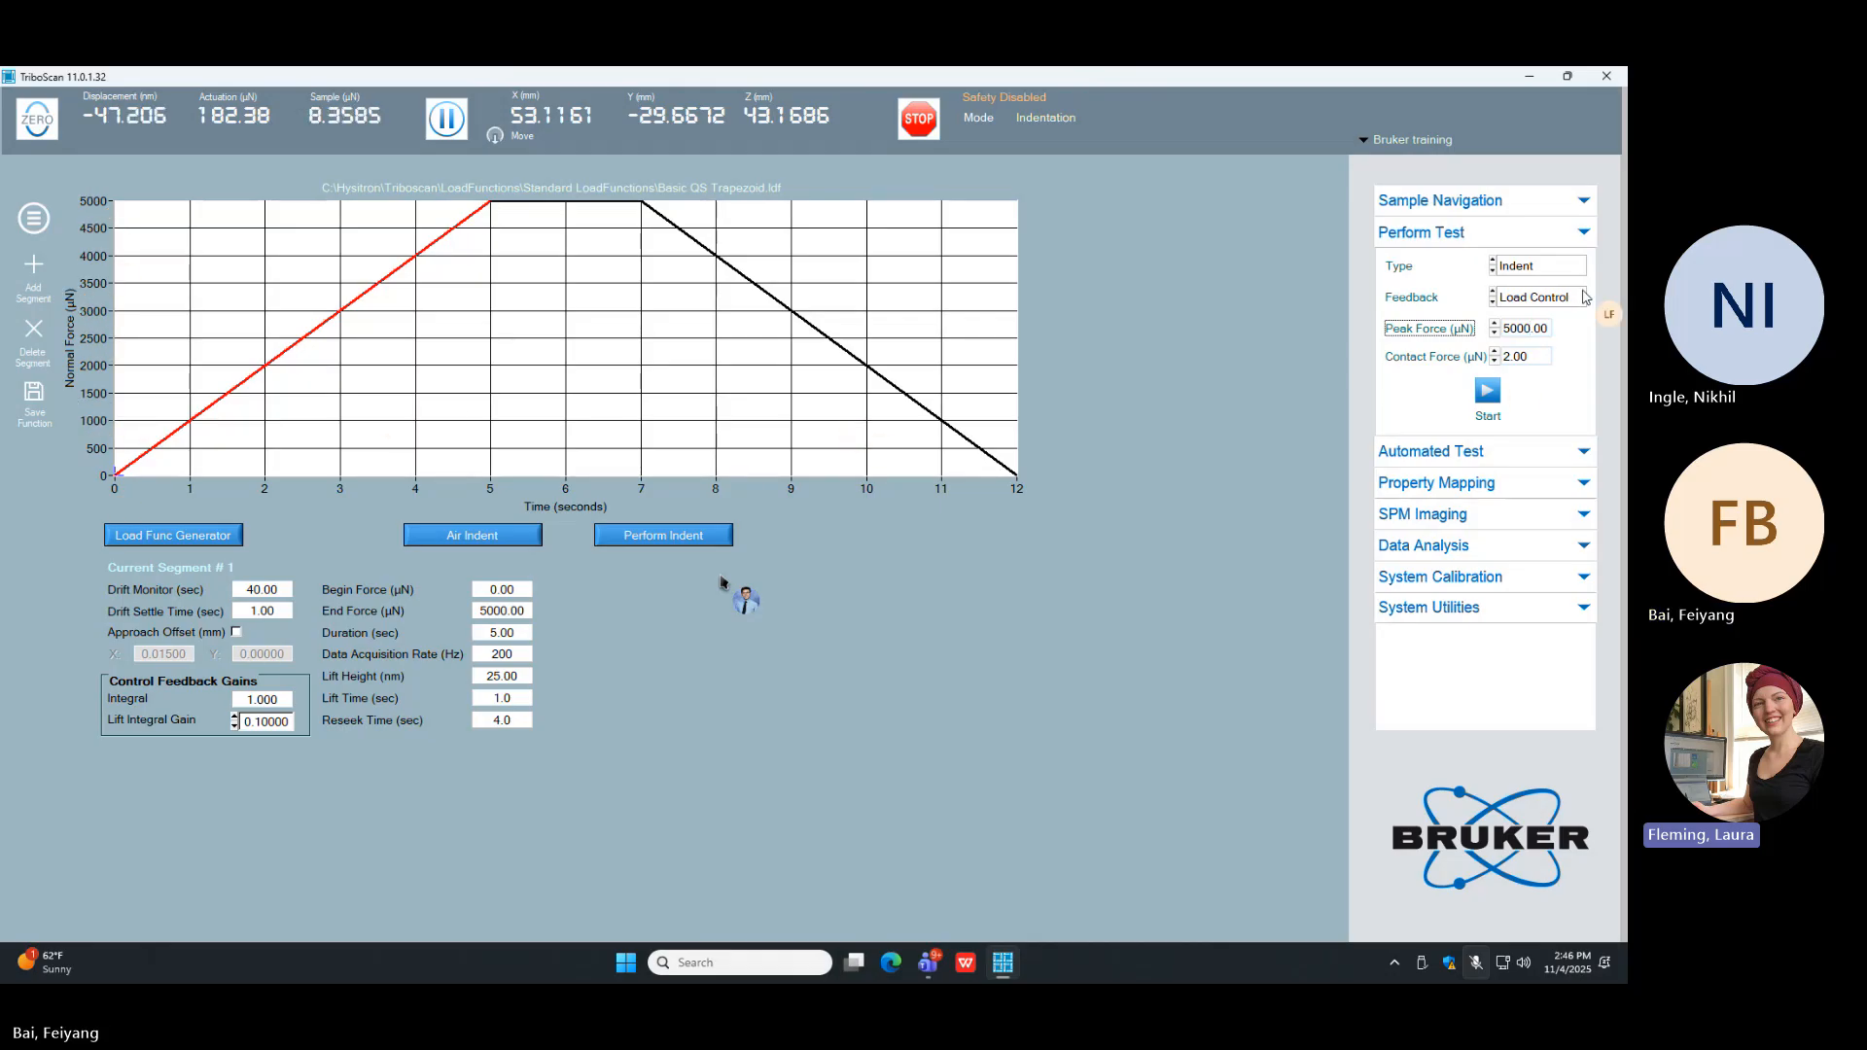
# Step: Switch the test's feedback mode to Displacement and back to Load Control
pyautogui.click(1545, 297)
pyautogui.click(1545, 356)
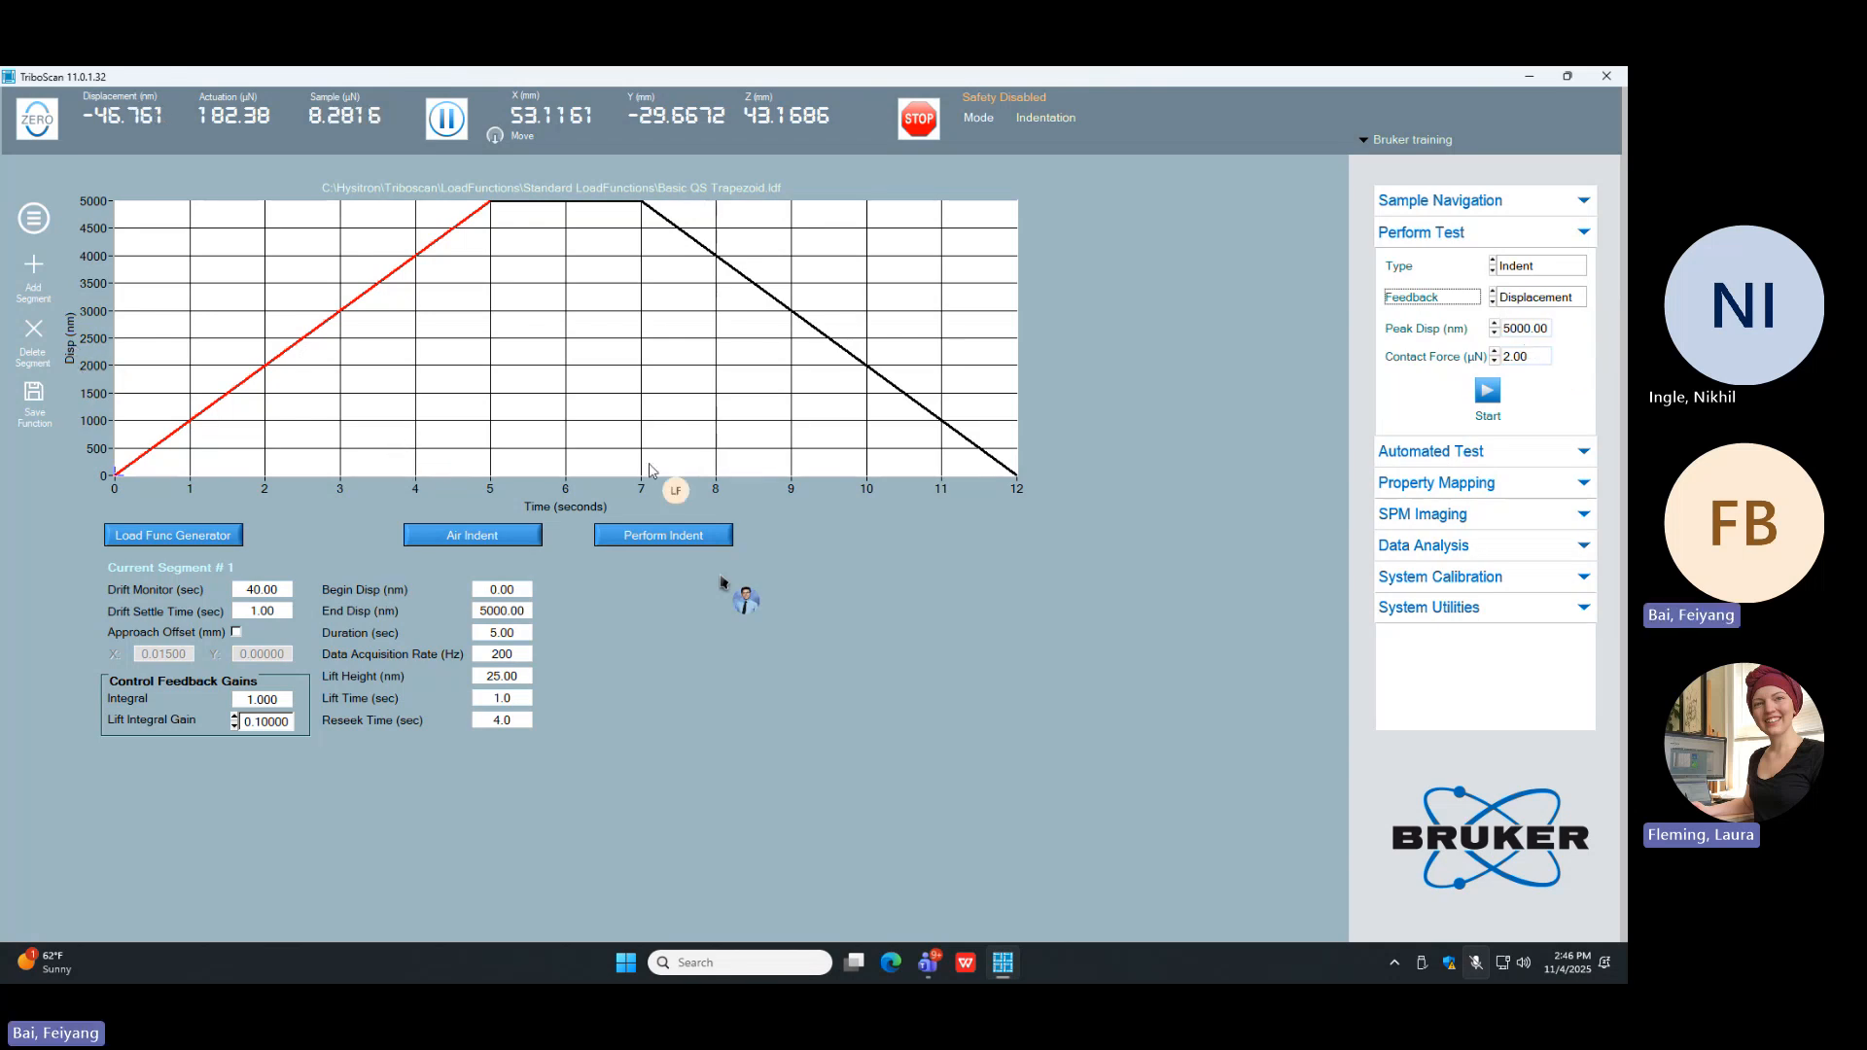
pyautogui.click(1537, 300)
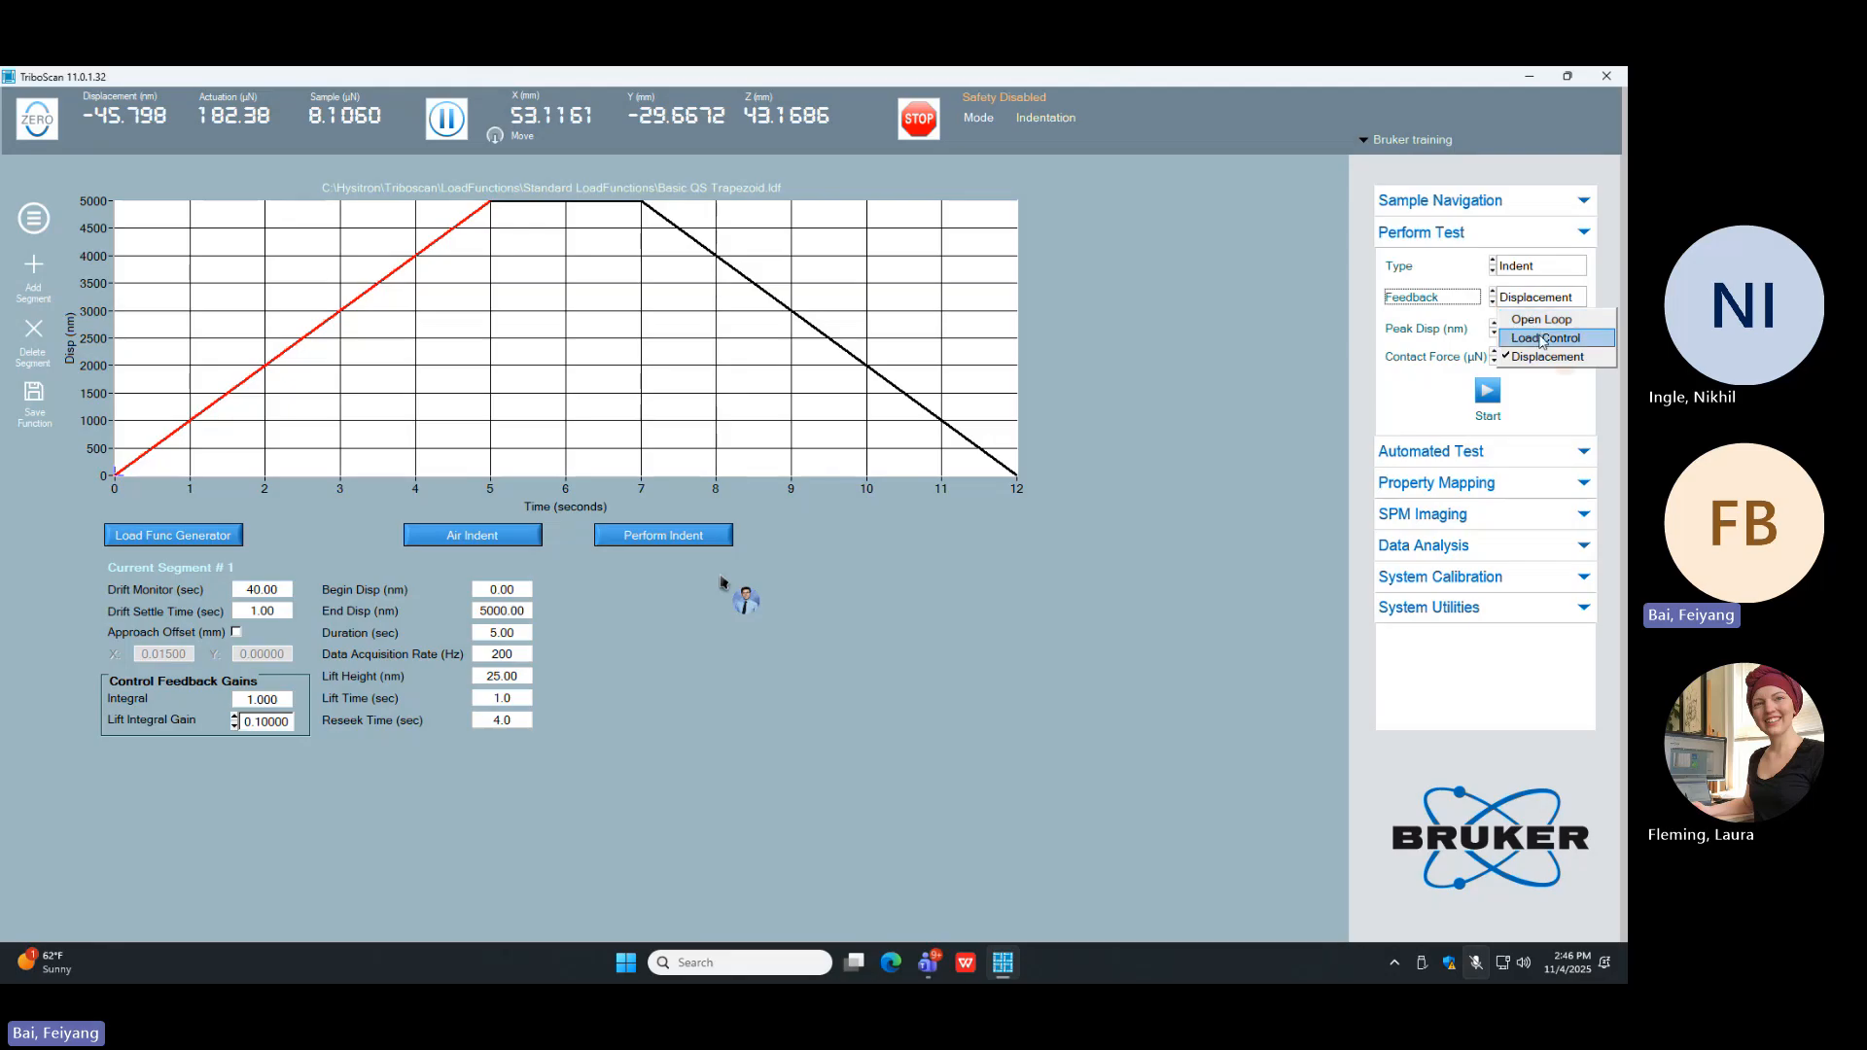
pyautogui.click(1542, 336)
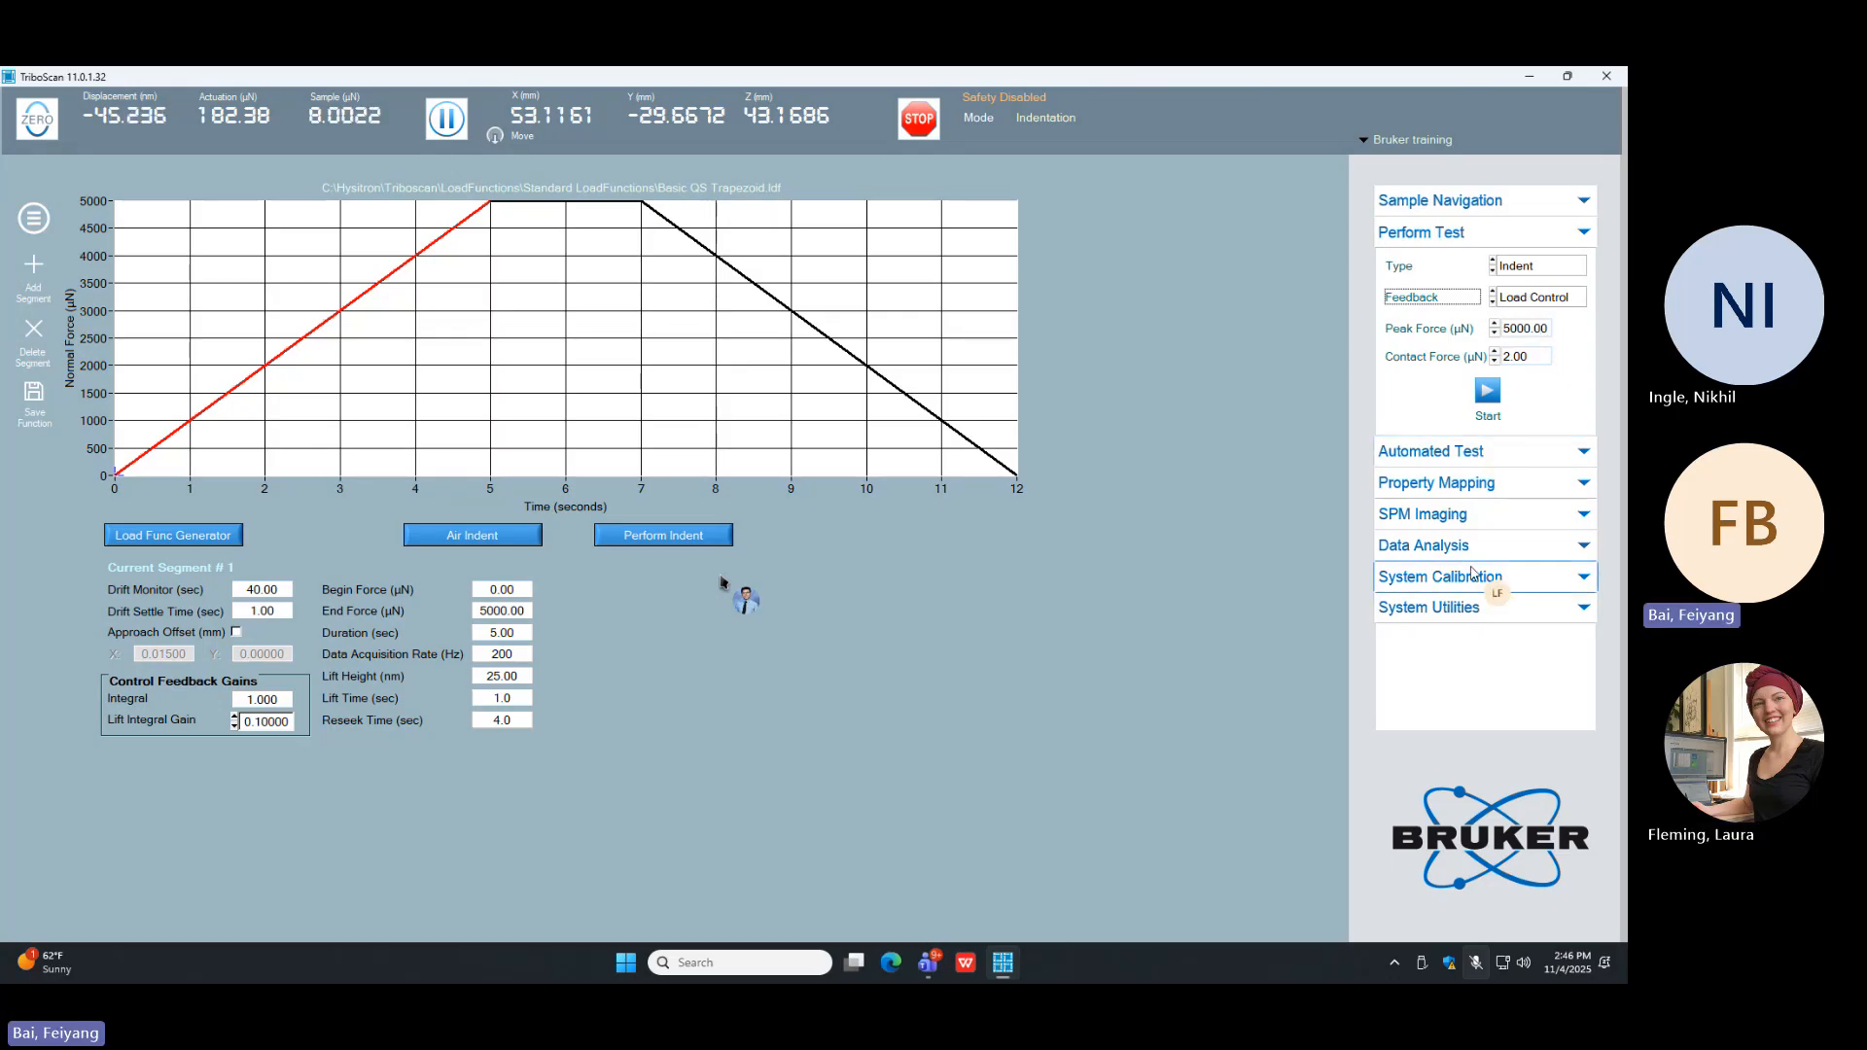
# Step: Examine the transducer constants and maximum force in the general system calibration, and return to the indentation test setup
pyautogui.click(1472, 575)
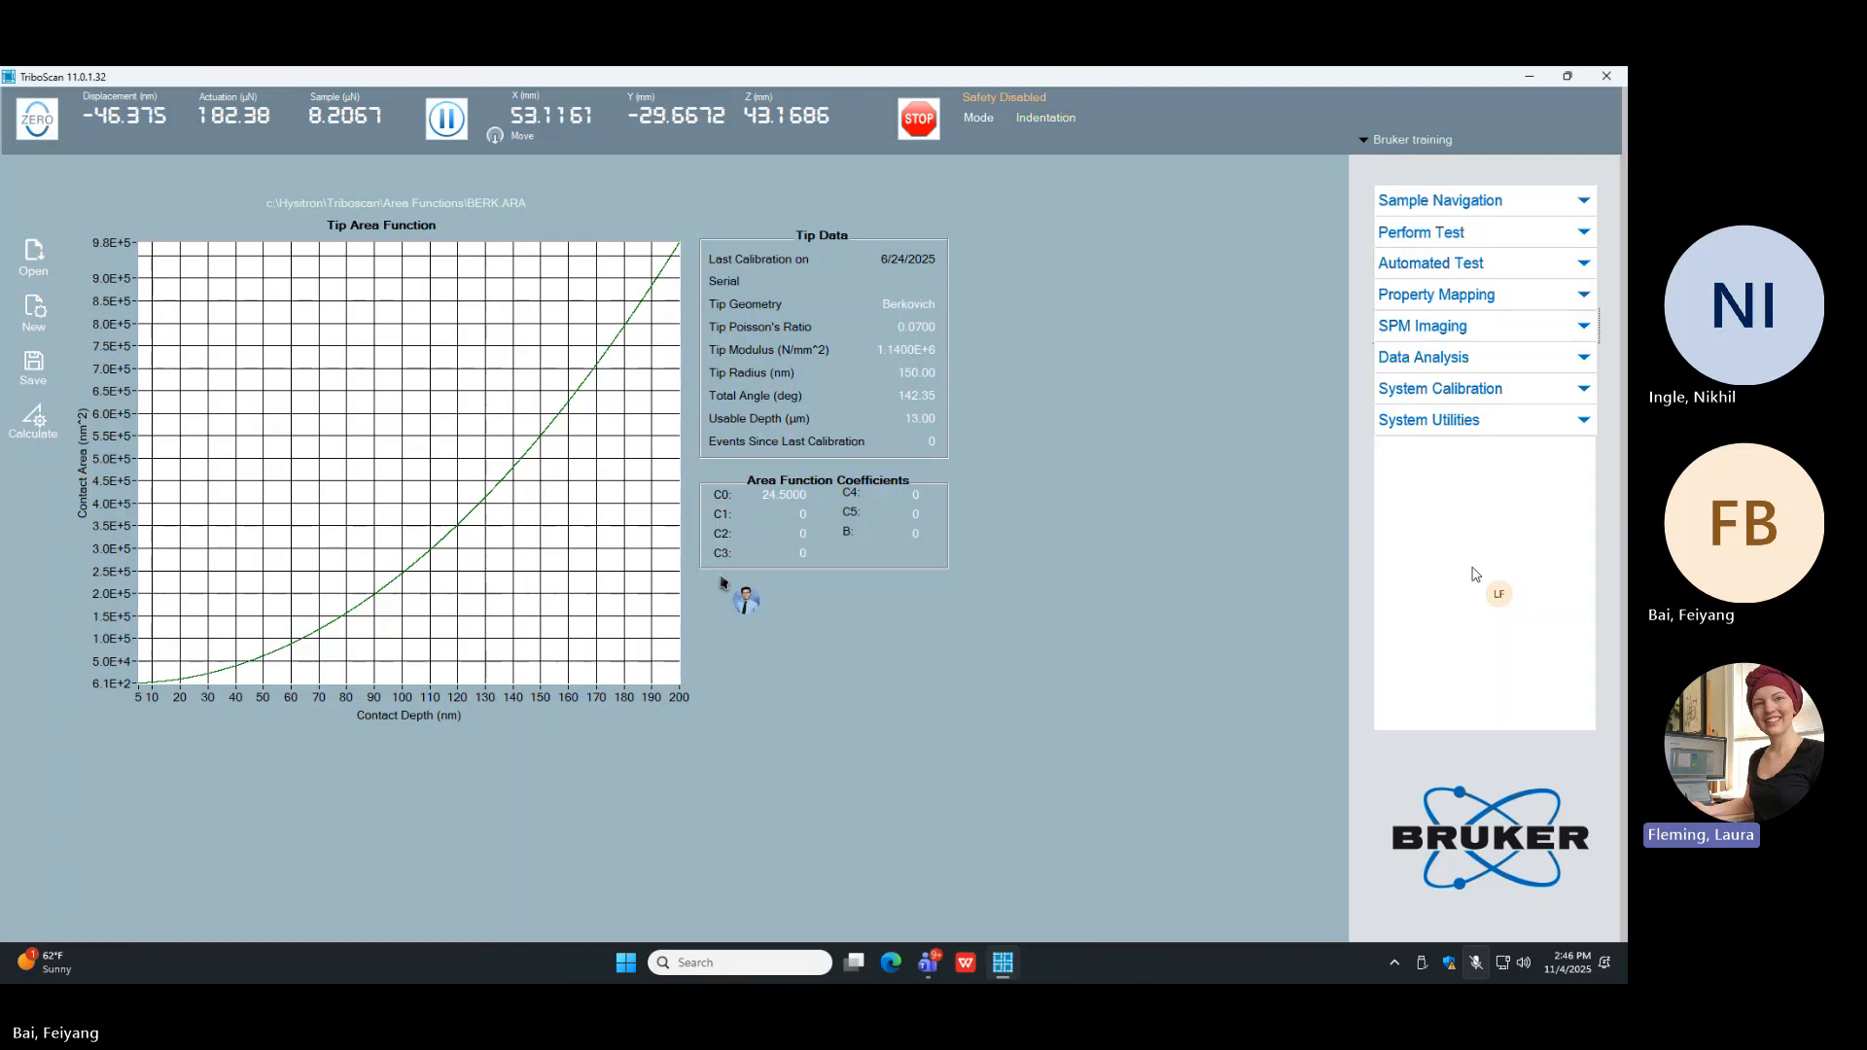
pyautogui.click(1437, 388)
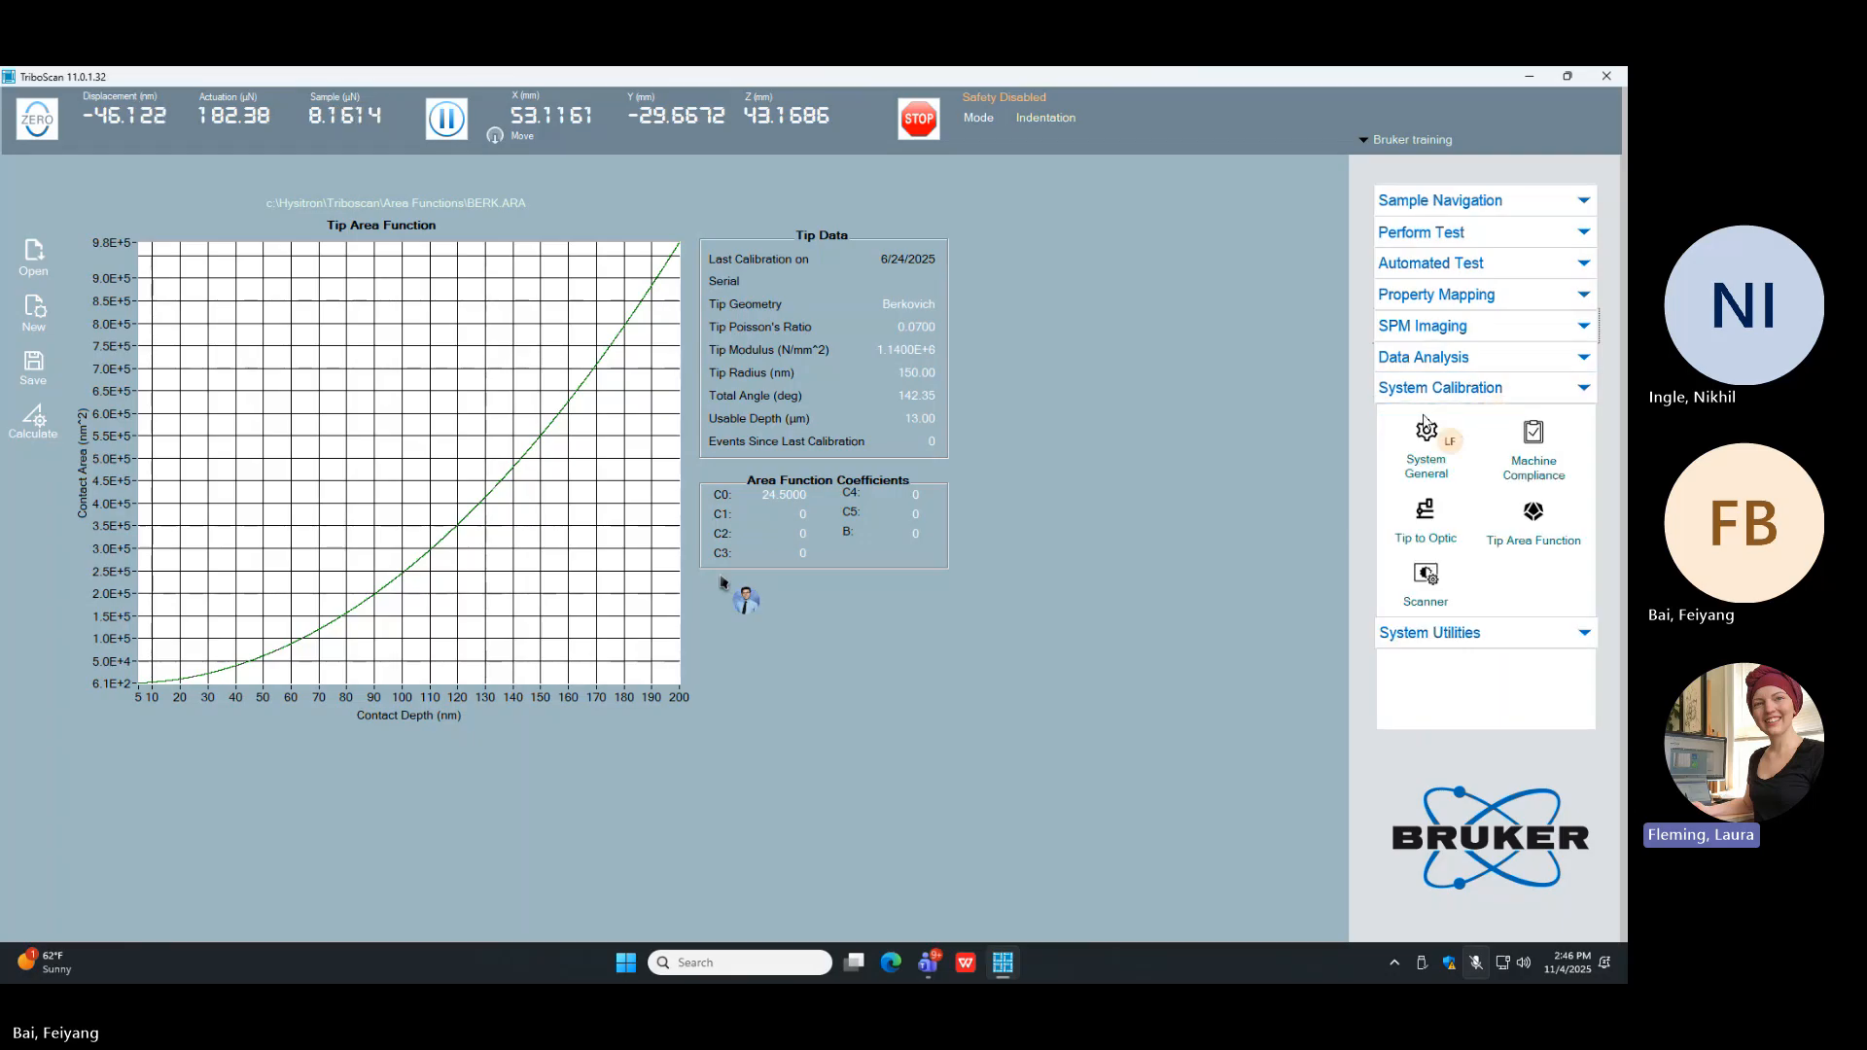
pyautogui.click(1426, 428)
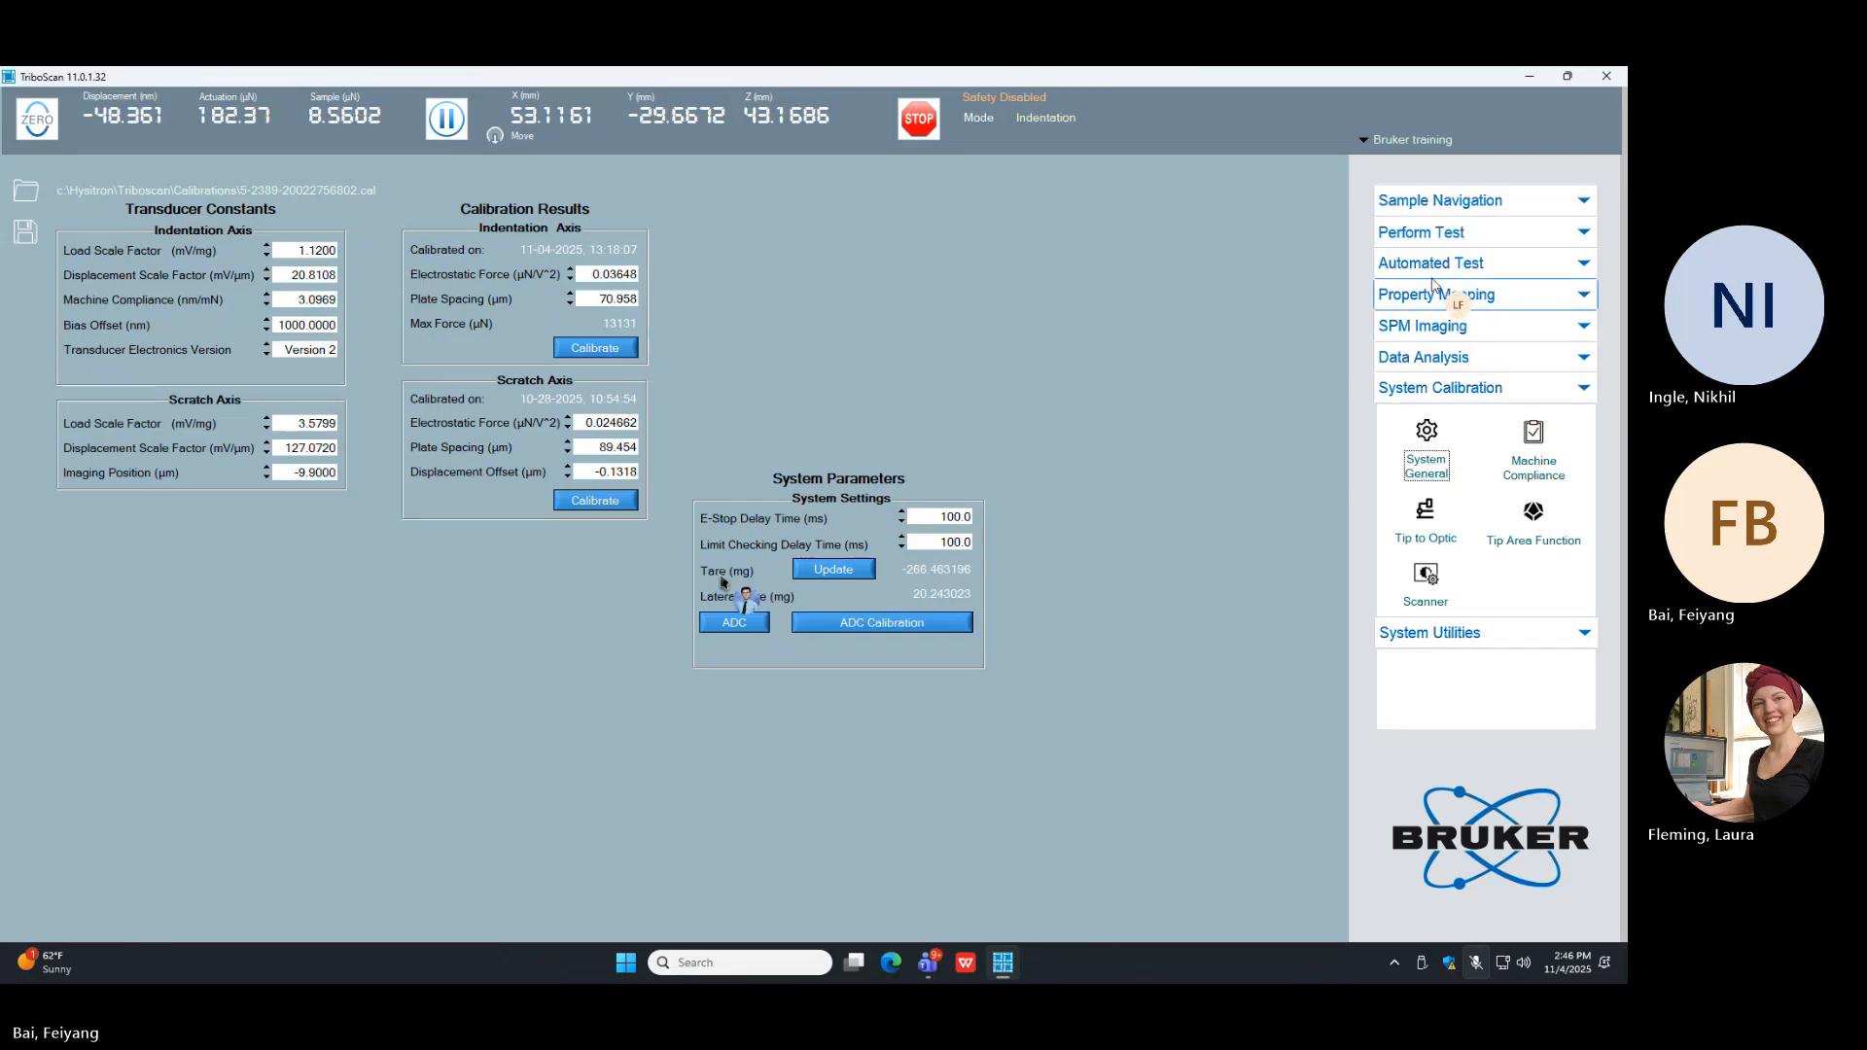
pyautogui.click(1419, 234)
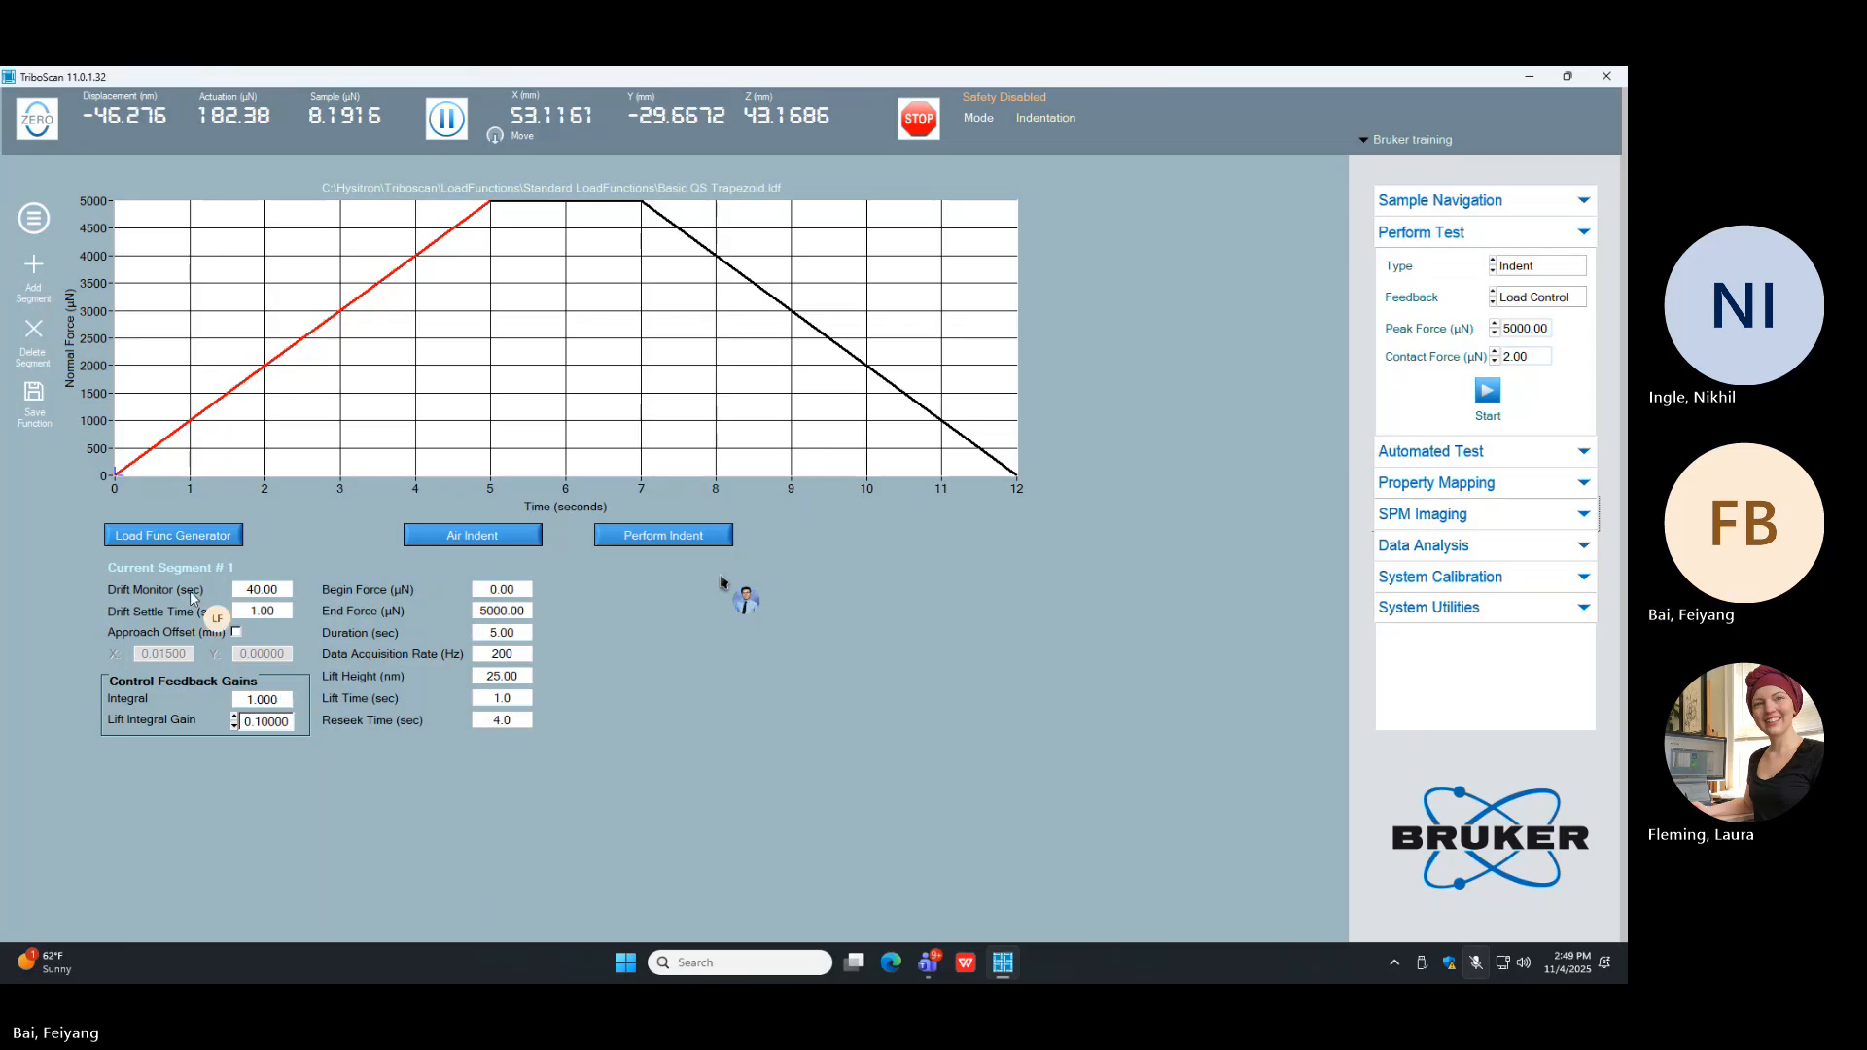
# Step: Turn the approach offset on and off again, and set the unloading segment's begin force to 1000 µN
pyautogui.click(237, 634)
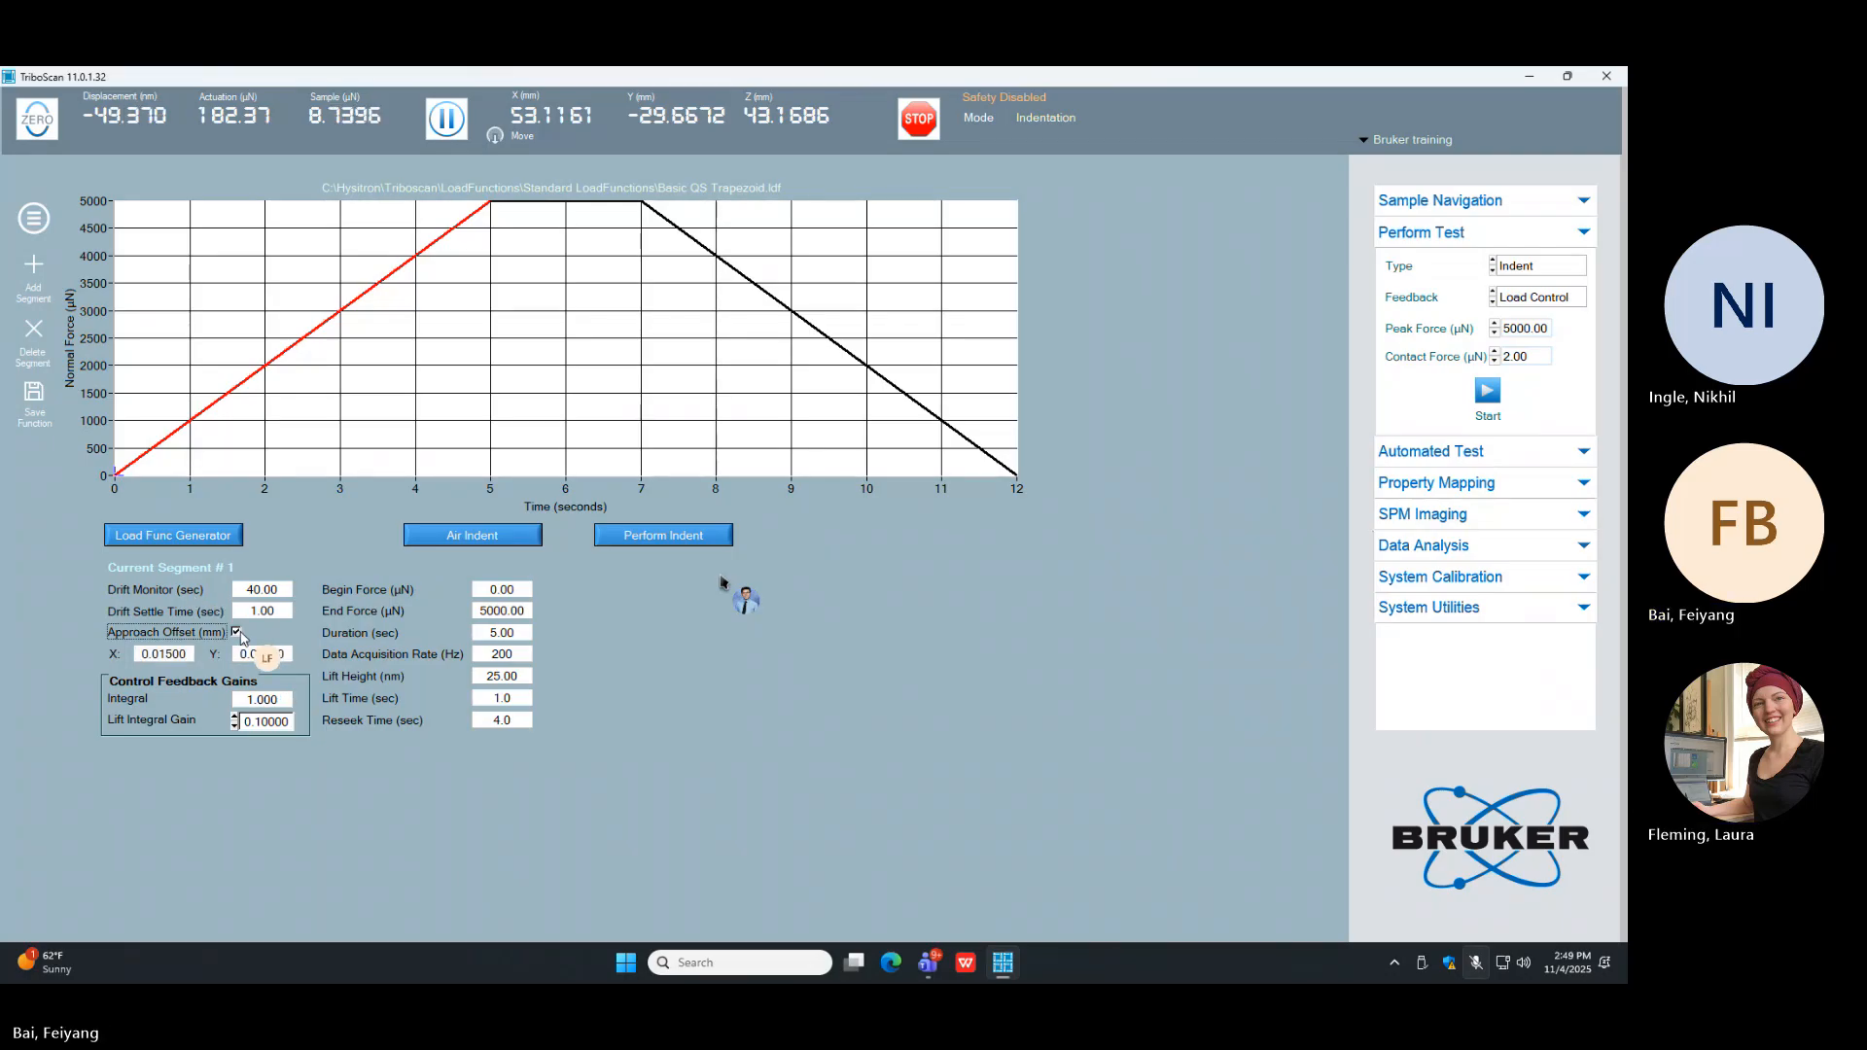
pyautogui.click(236, 633)
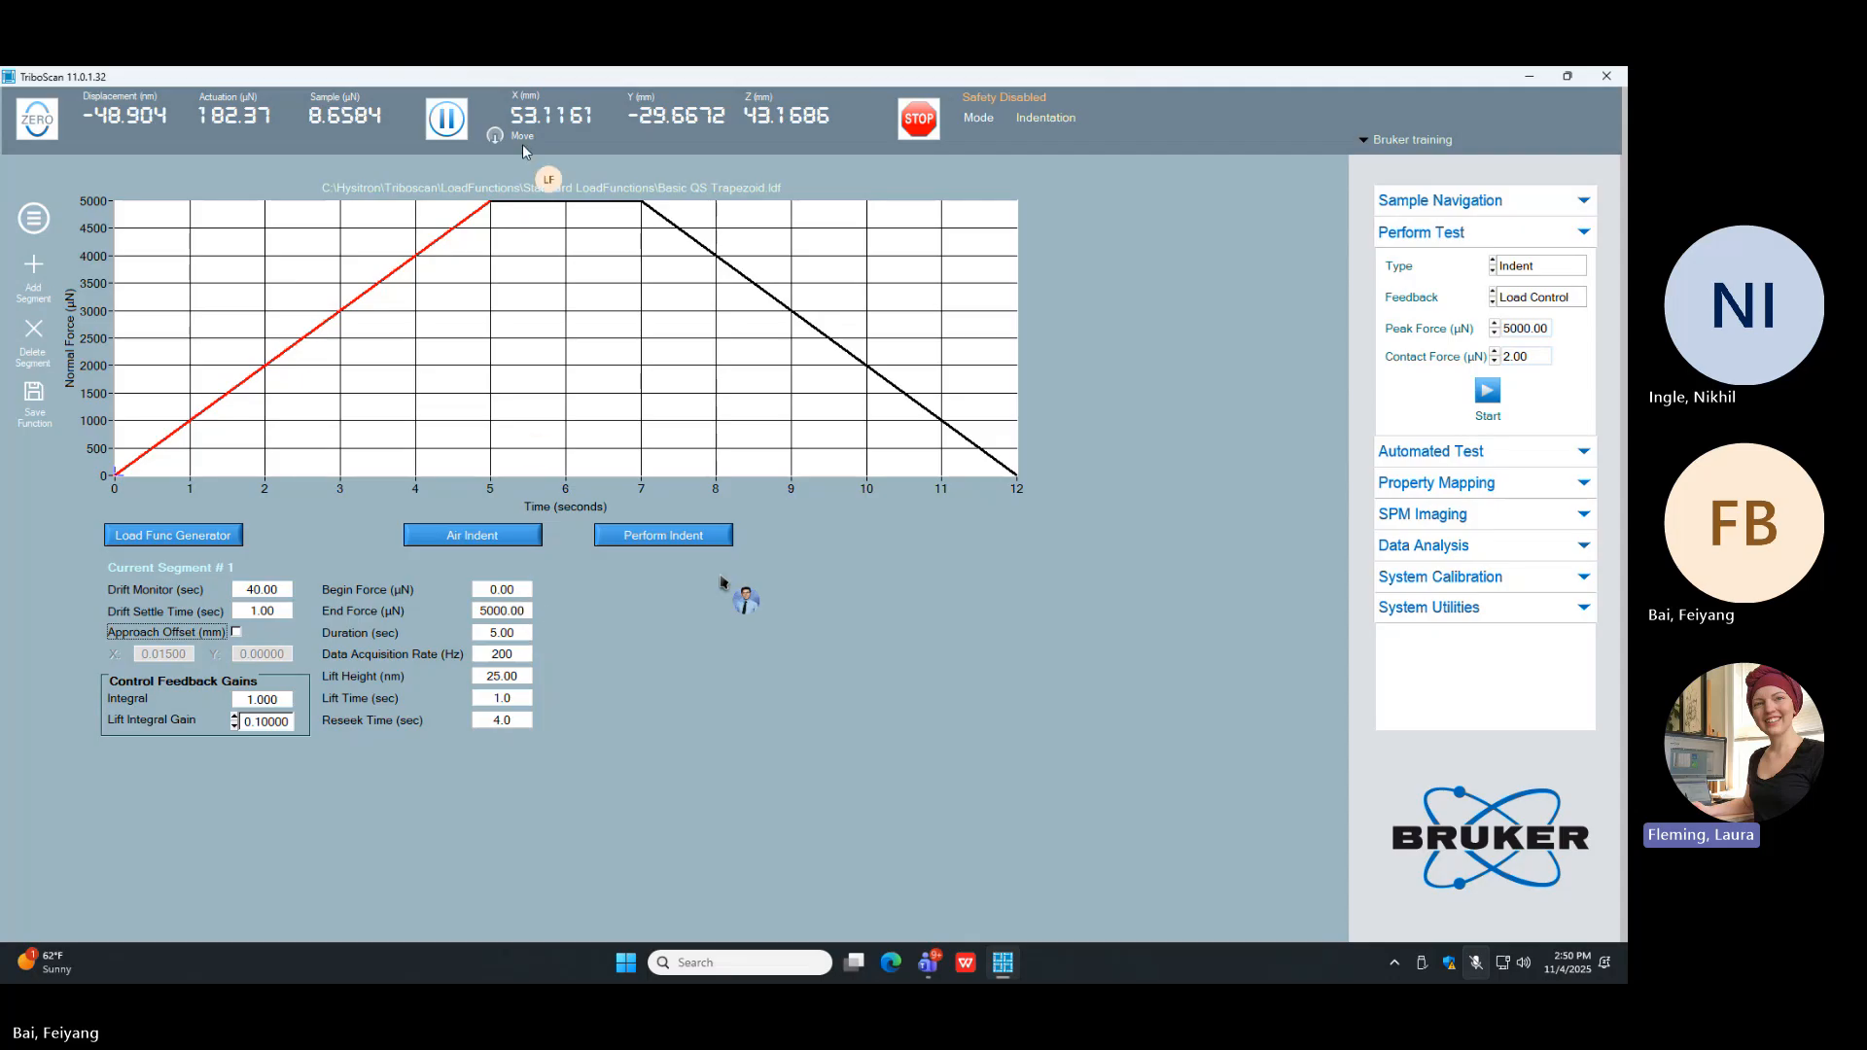
pyautogui.click(541, 202)
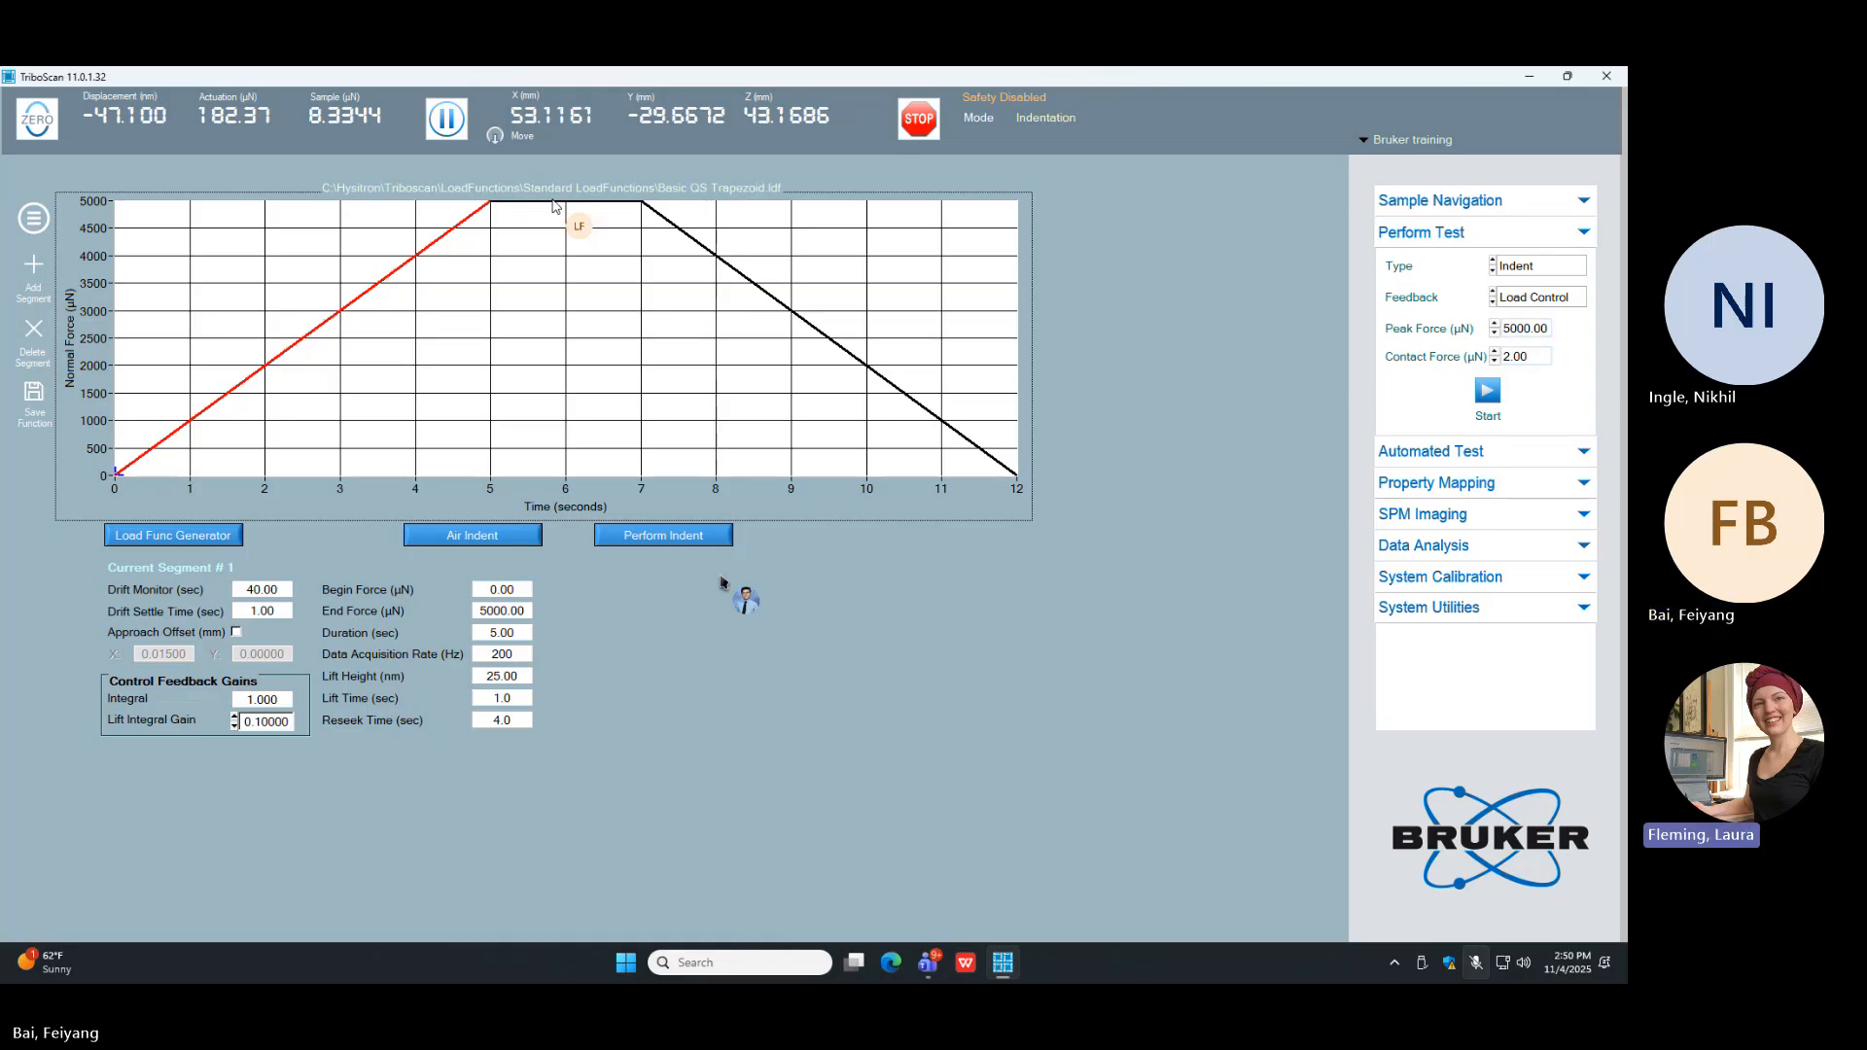
pyautogui.click(721, 260)
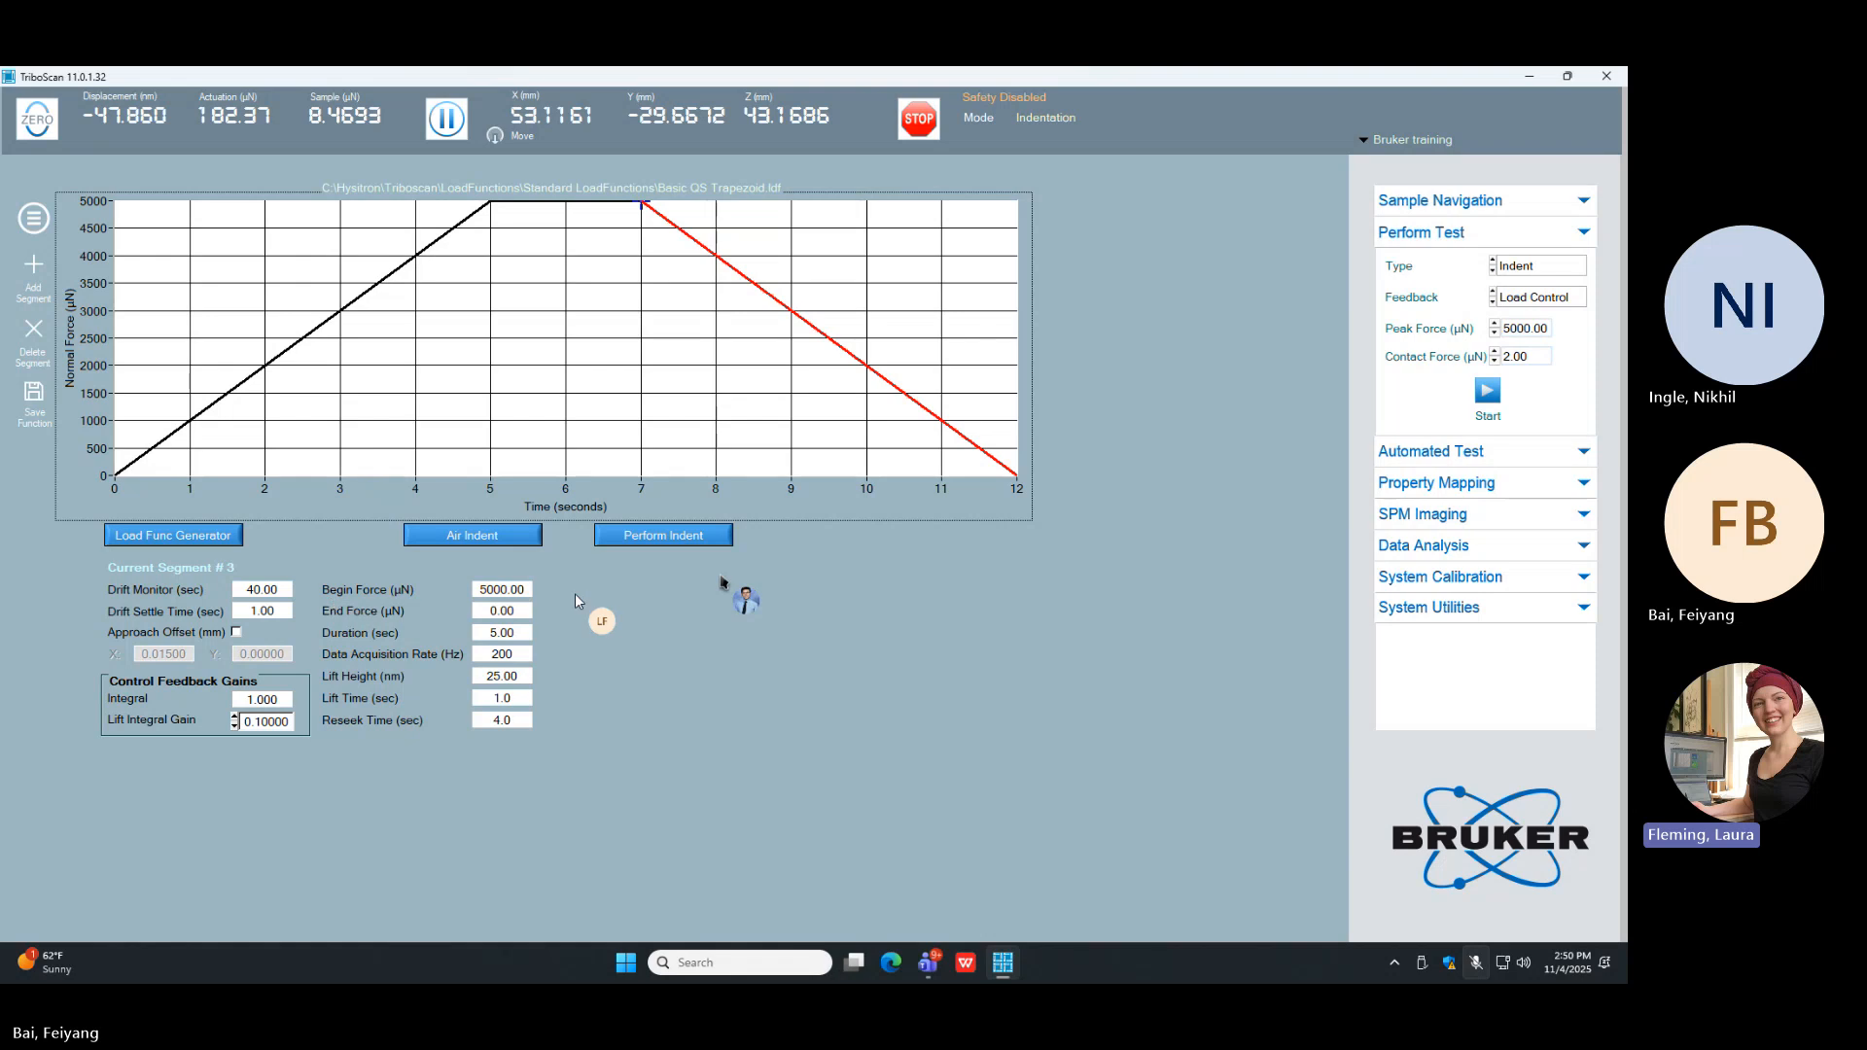
pyautogui.doubleClick(507, 588)
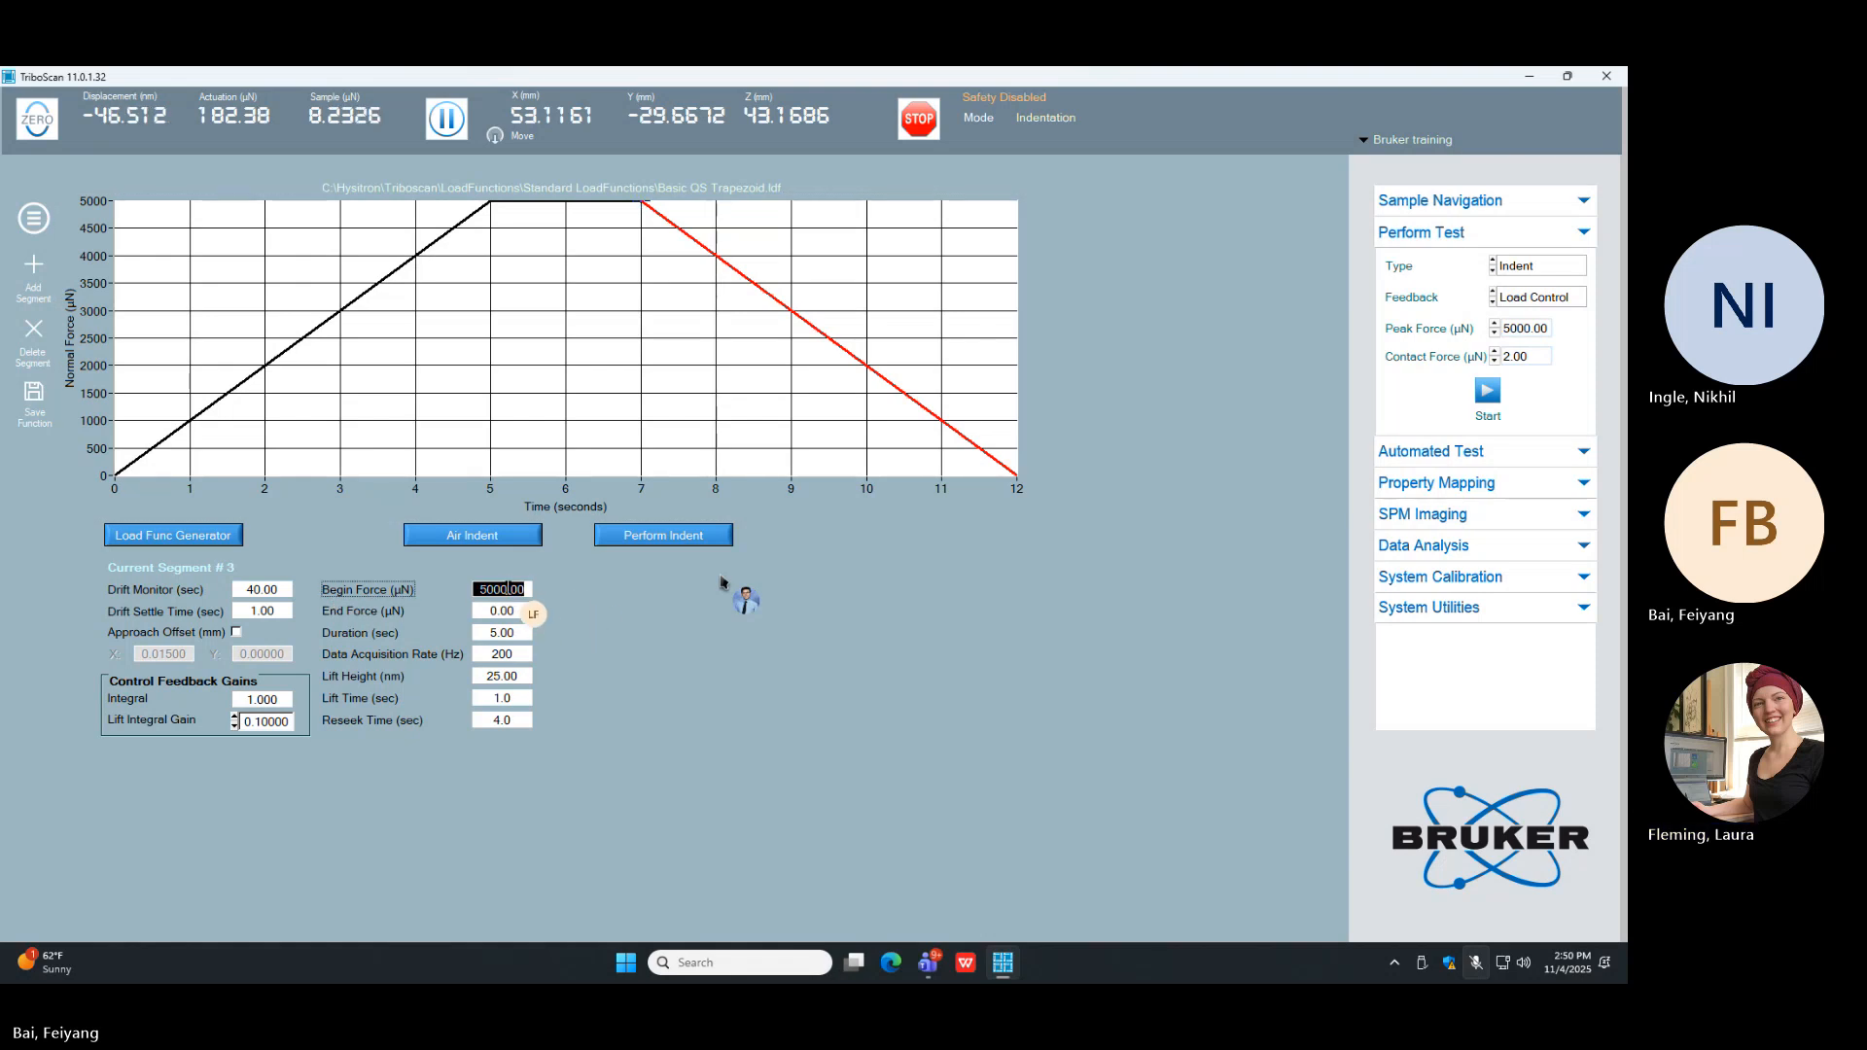
pyautogui.write('1000')
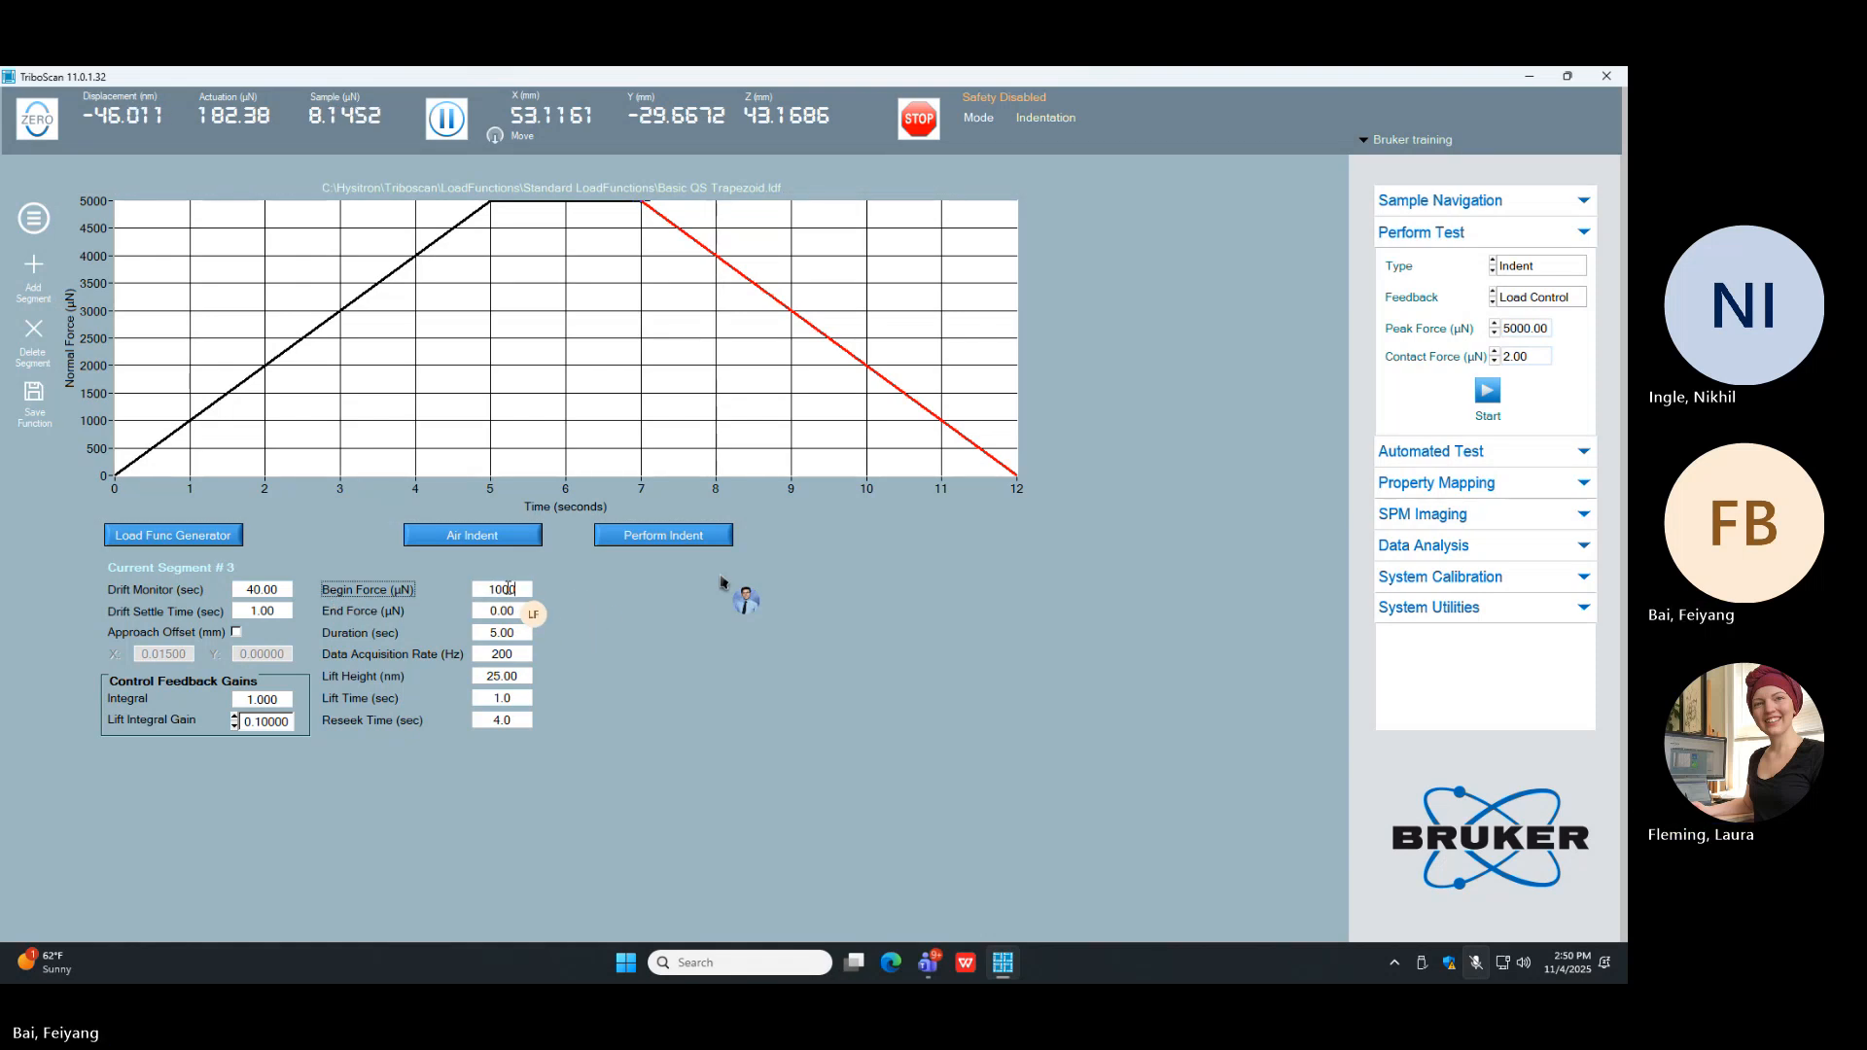
pyautogui.press('Return')
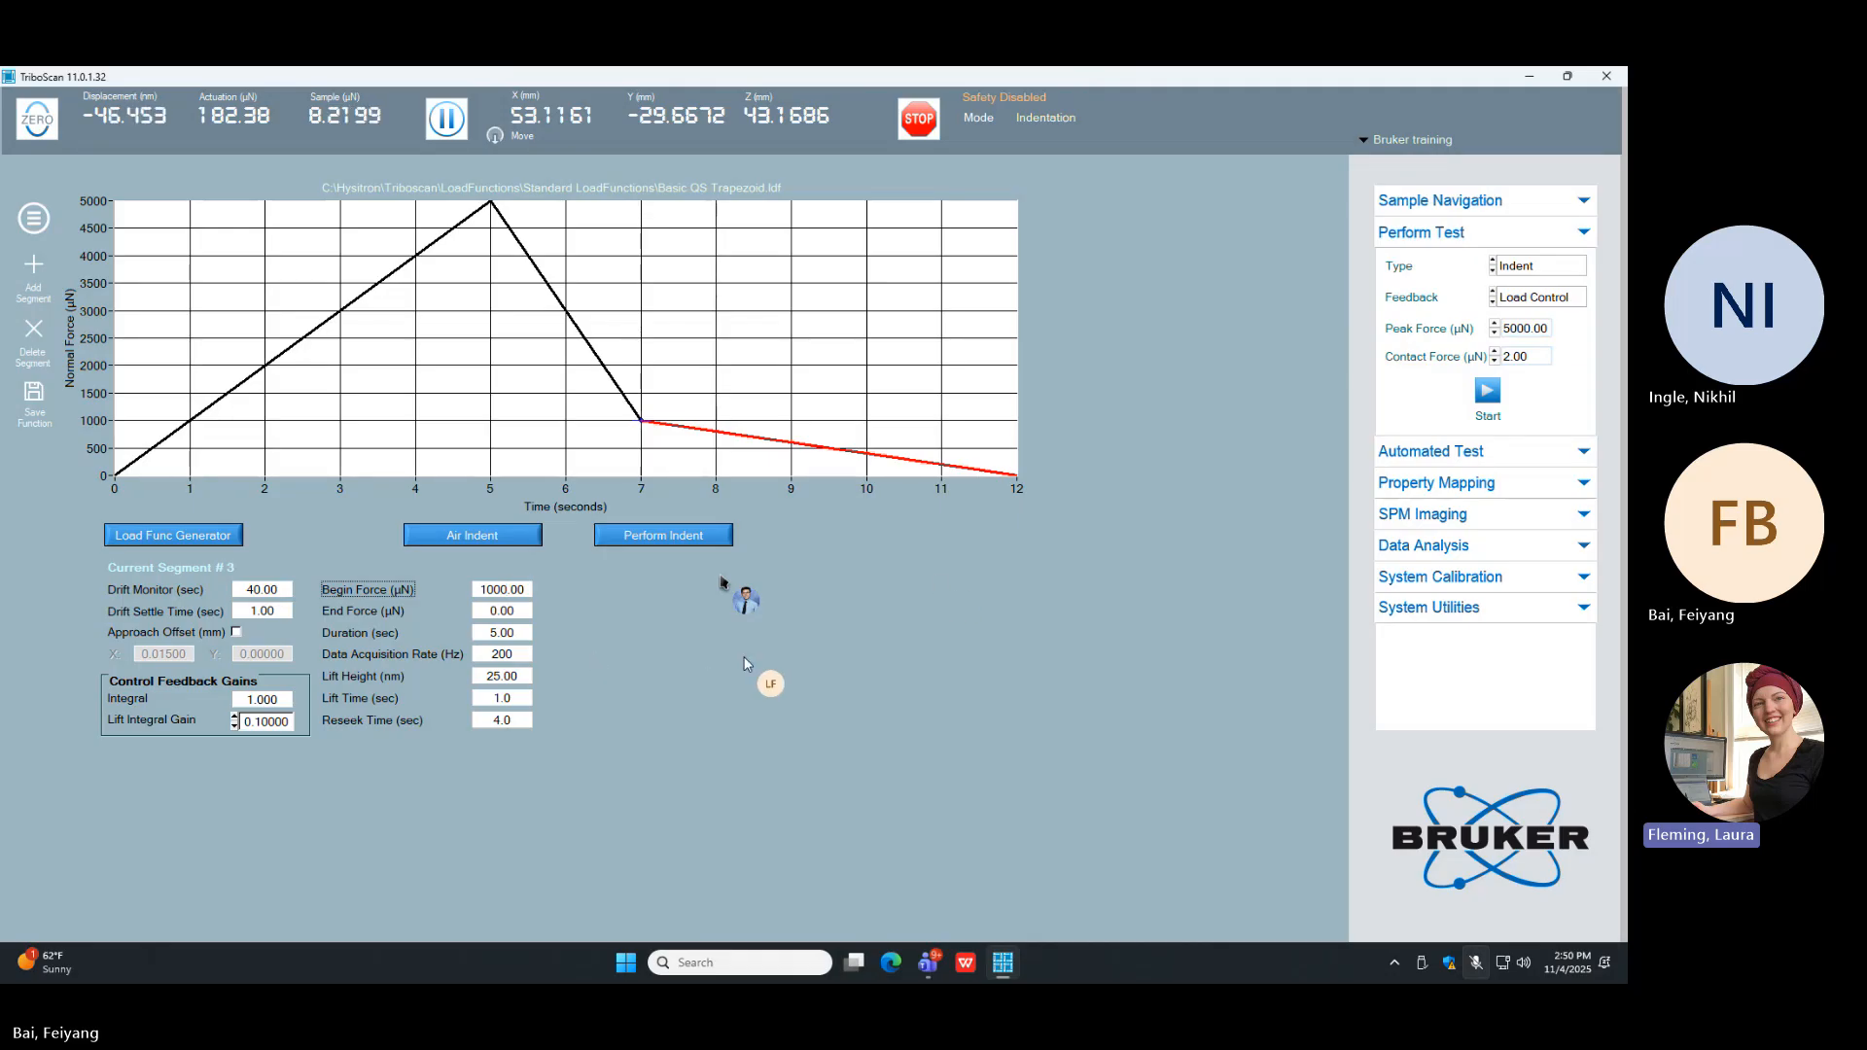
# Step: Reload the standard load function Basic QS Trapezoid to discard the edited force values
pyautogui.click(17, 210)
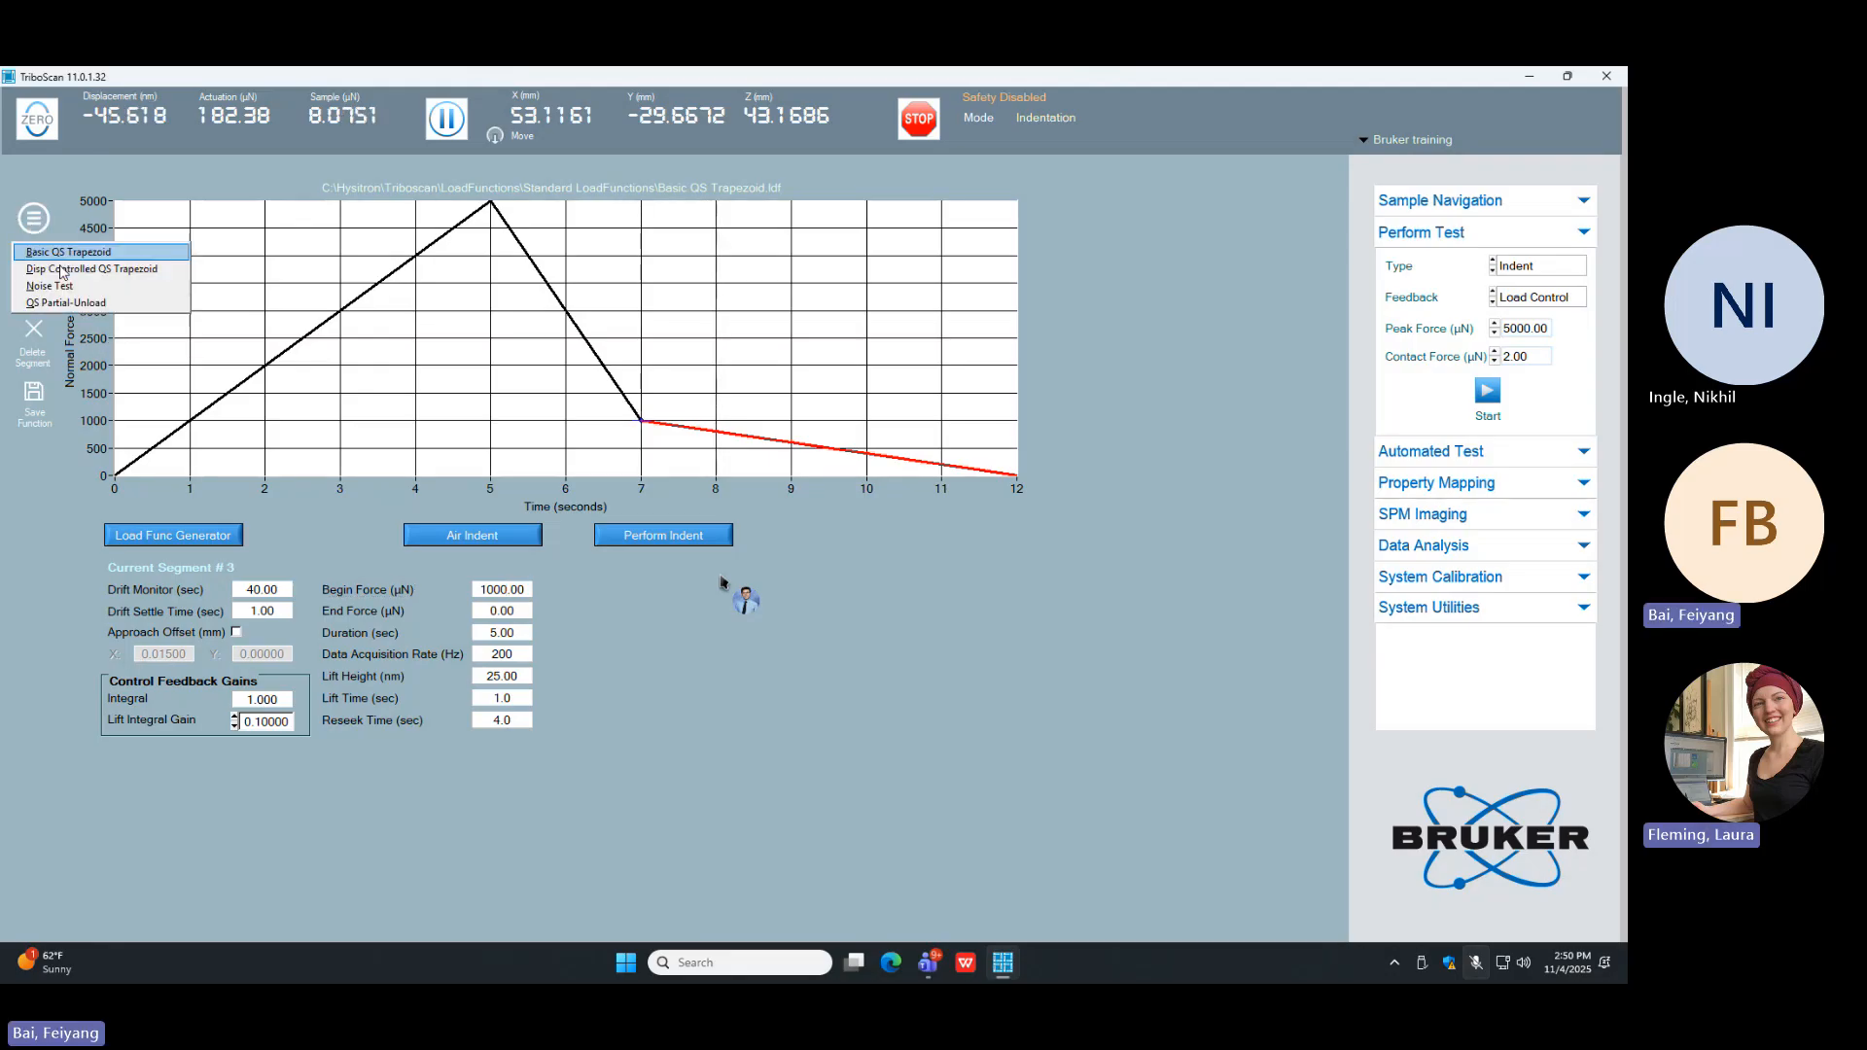
pyautogui.click(136, 252)
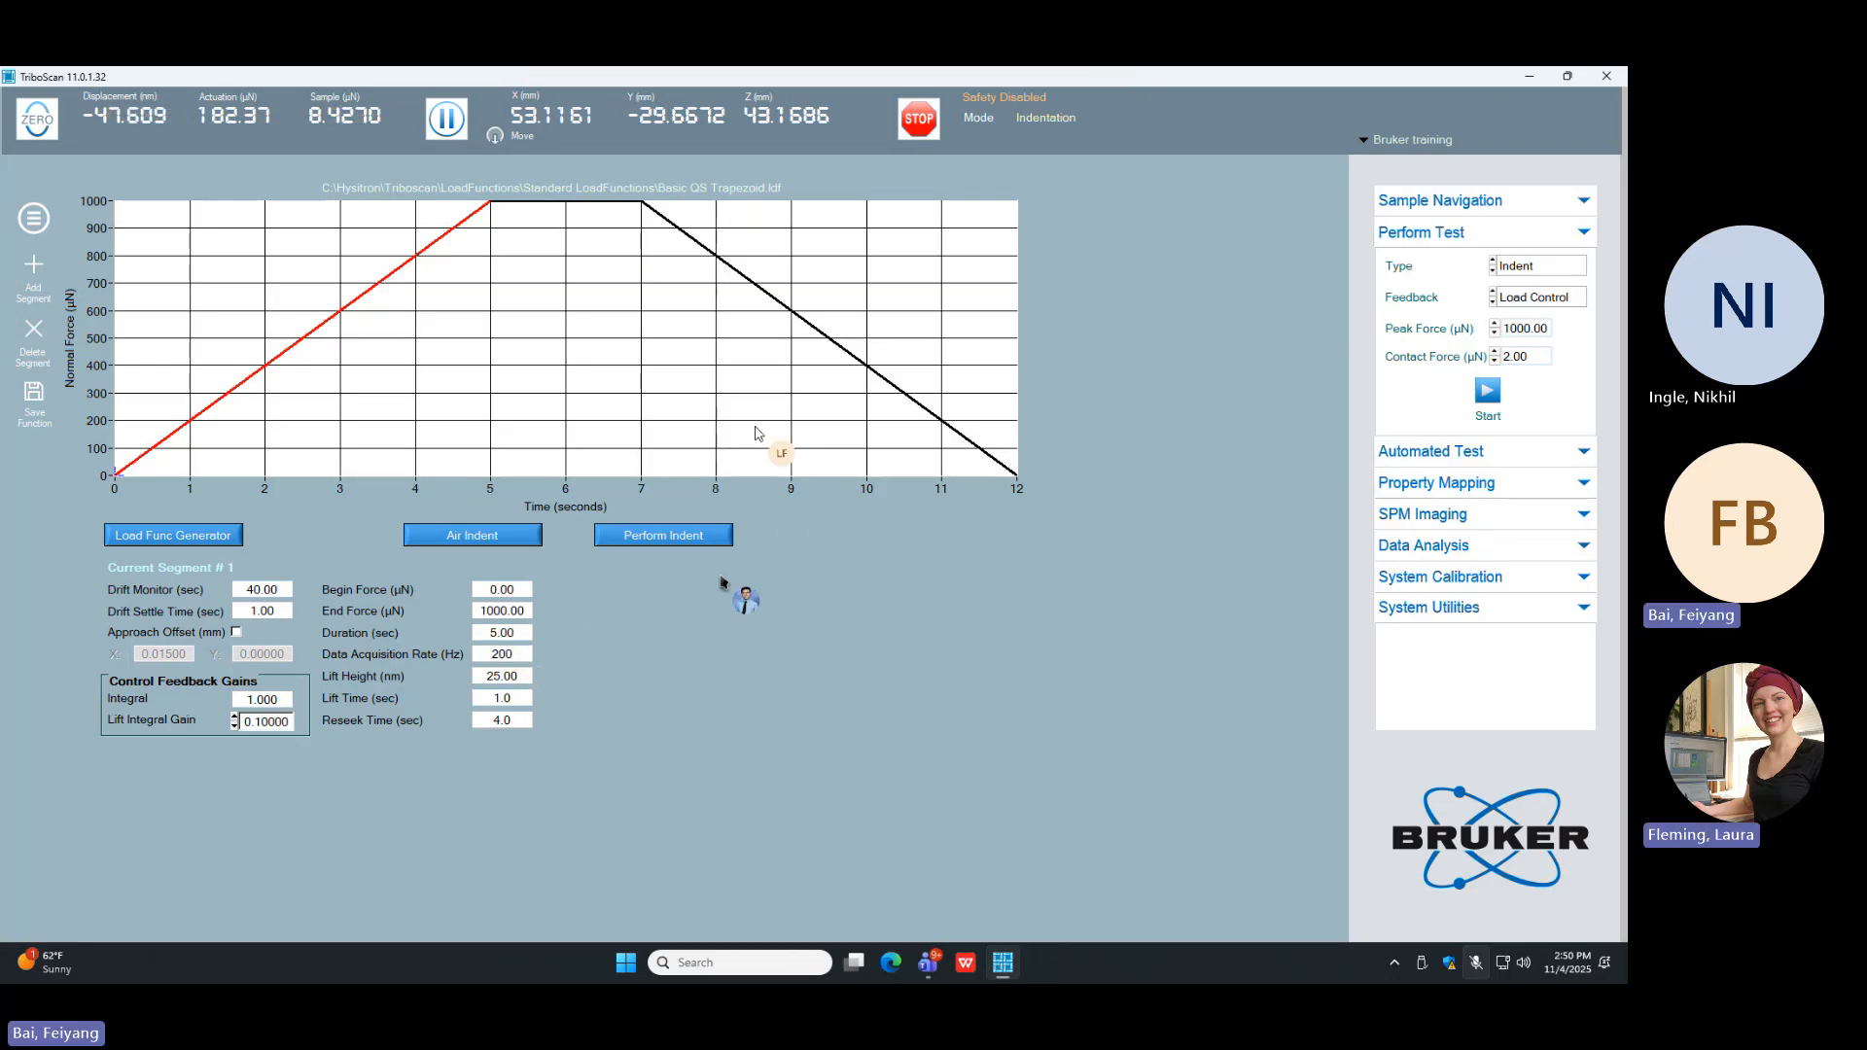
# Step: Step through the load function's segments to the peak-load hold and set its duration to 5 s
pyautogui.click(771, 307)
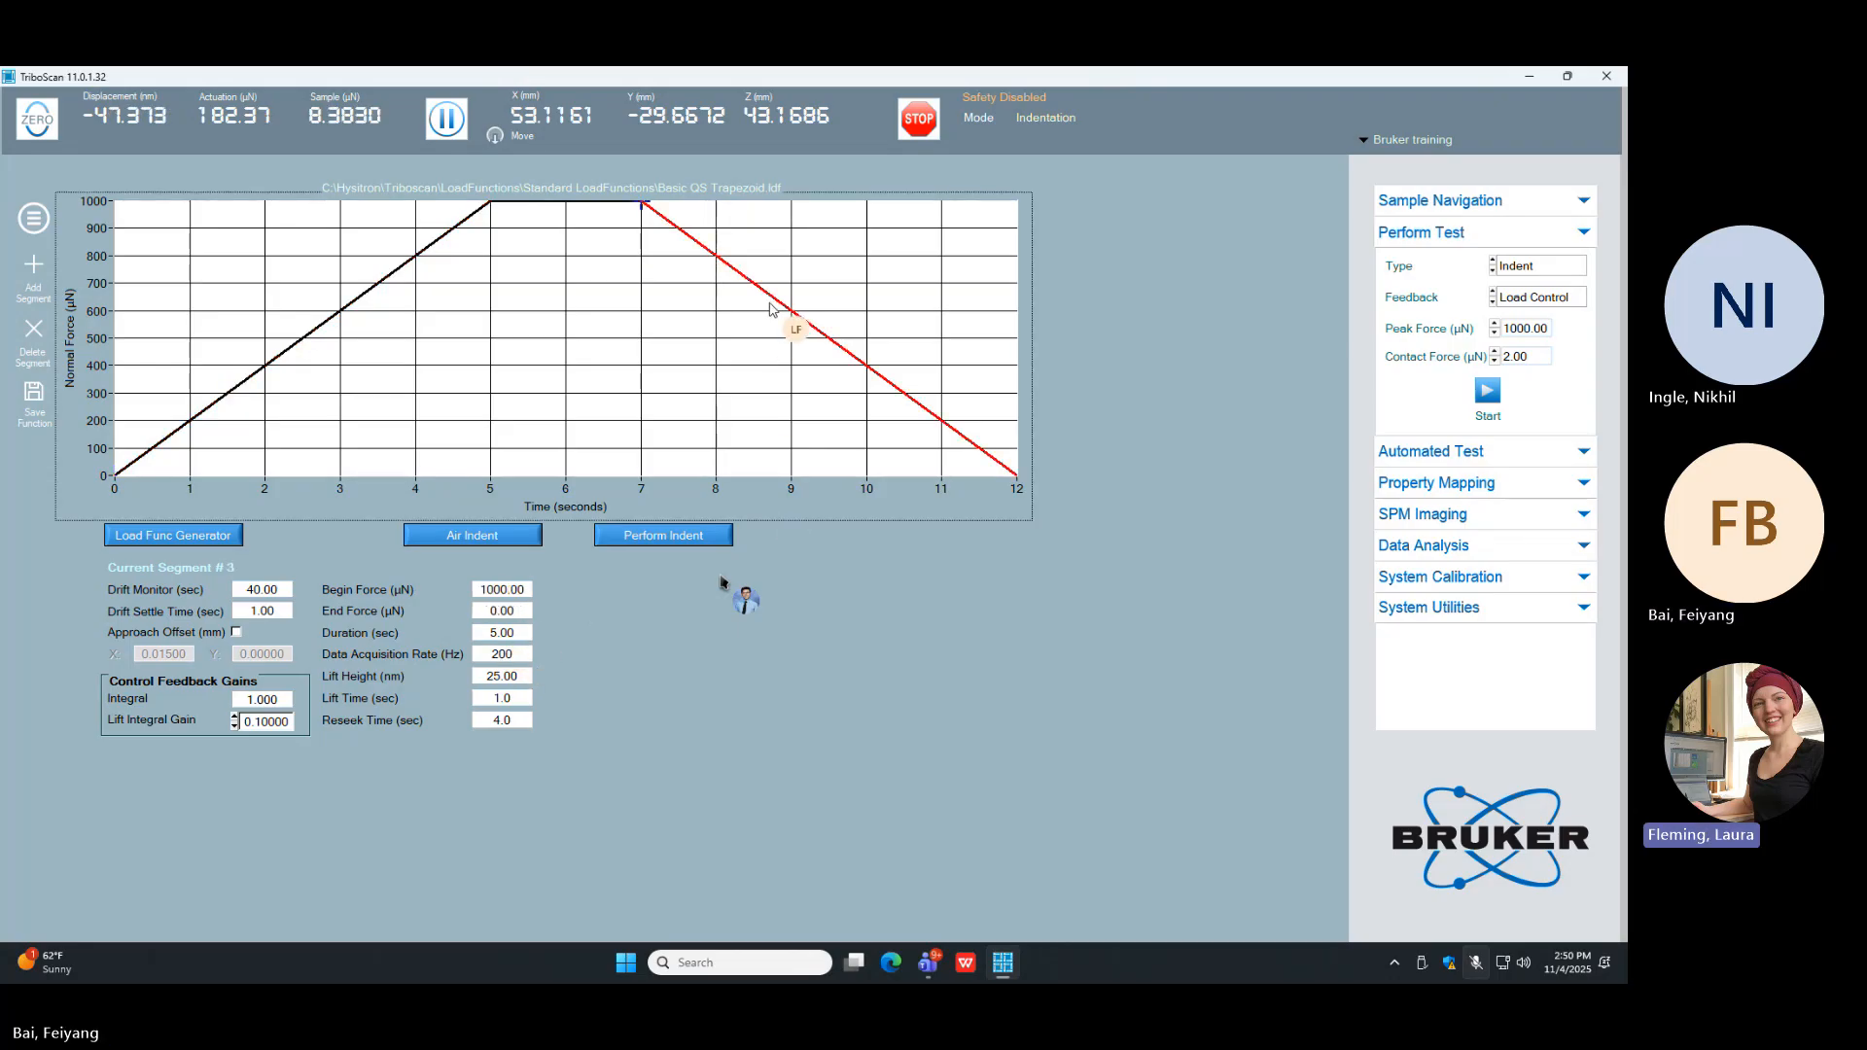
pyautogui.press('Left')
pyautogui.press('Left')
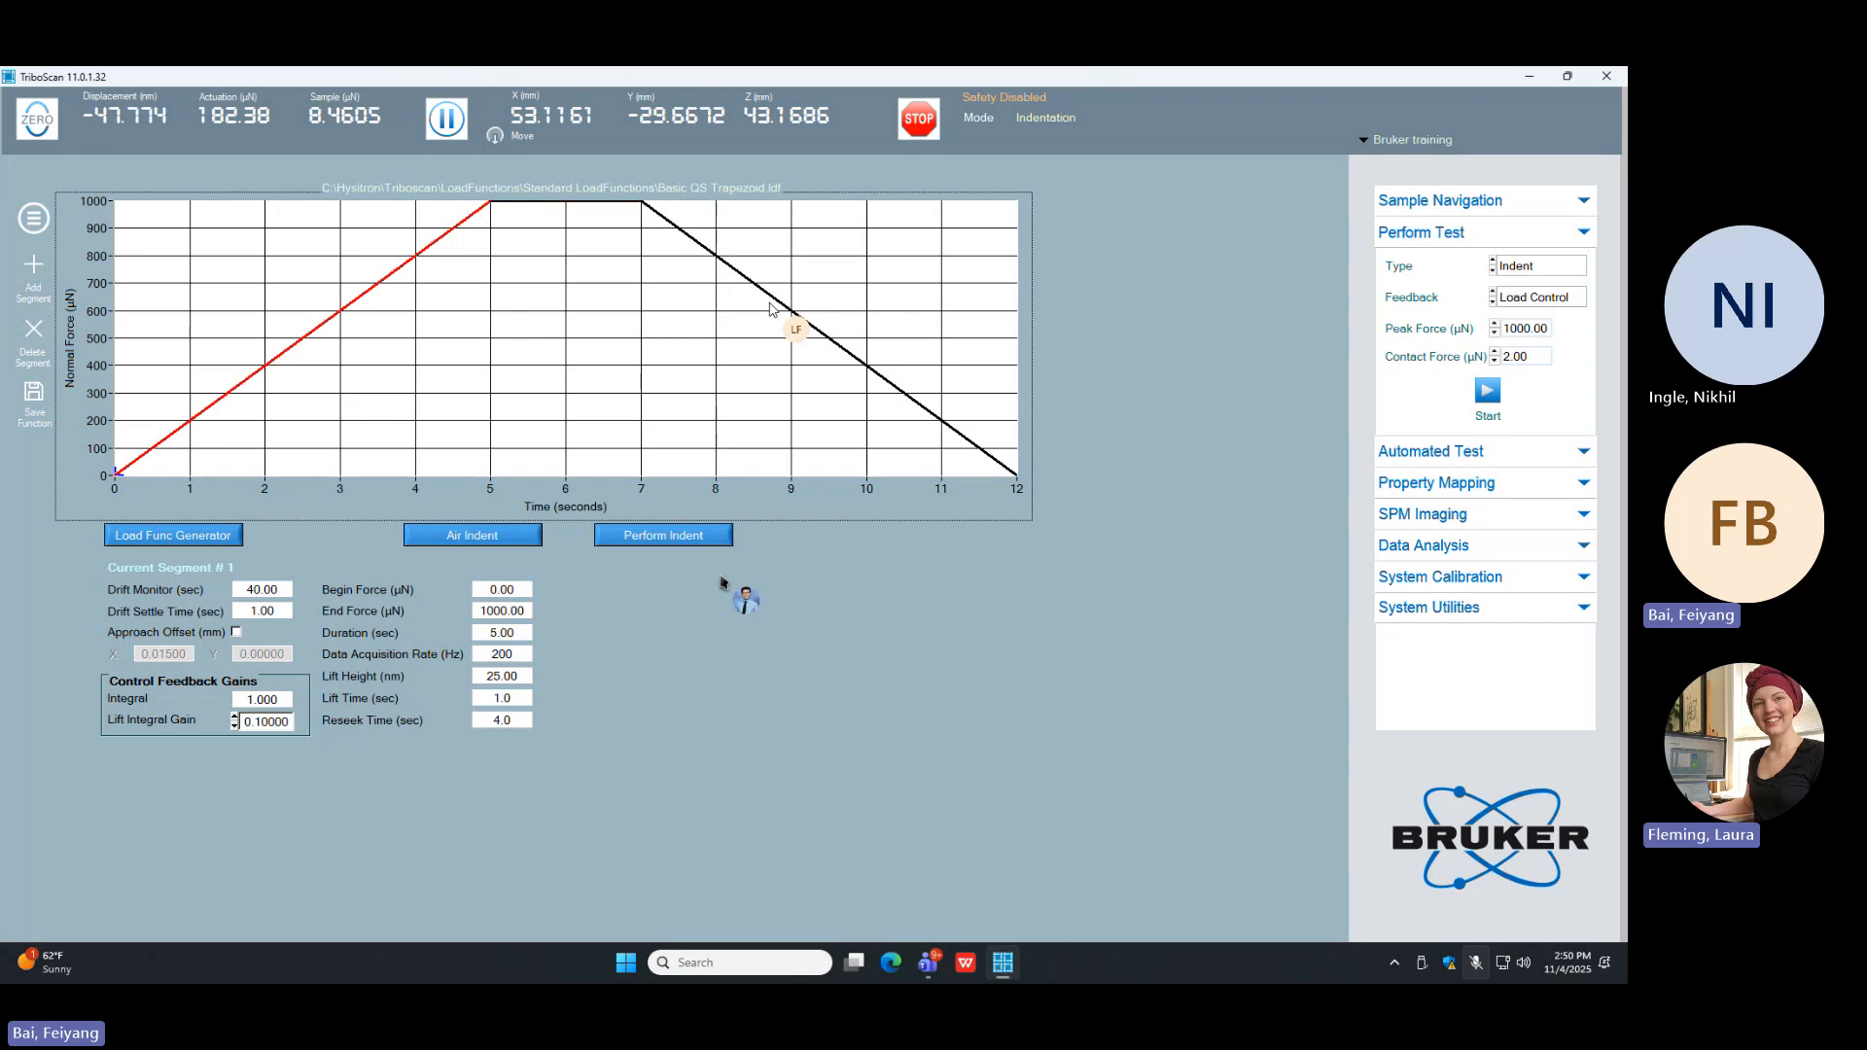
pyautogui.press('Right')
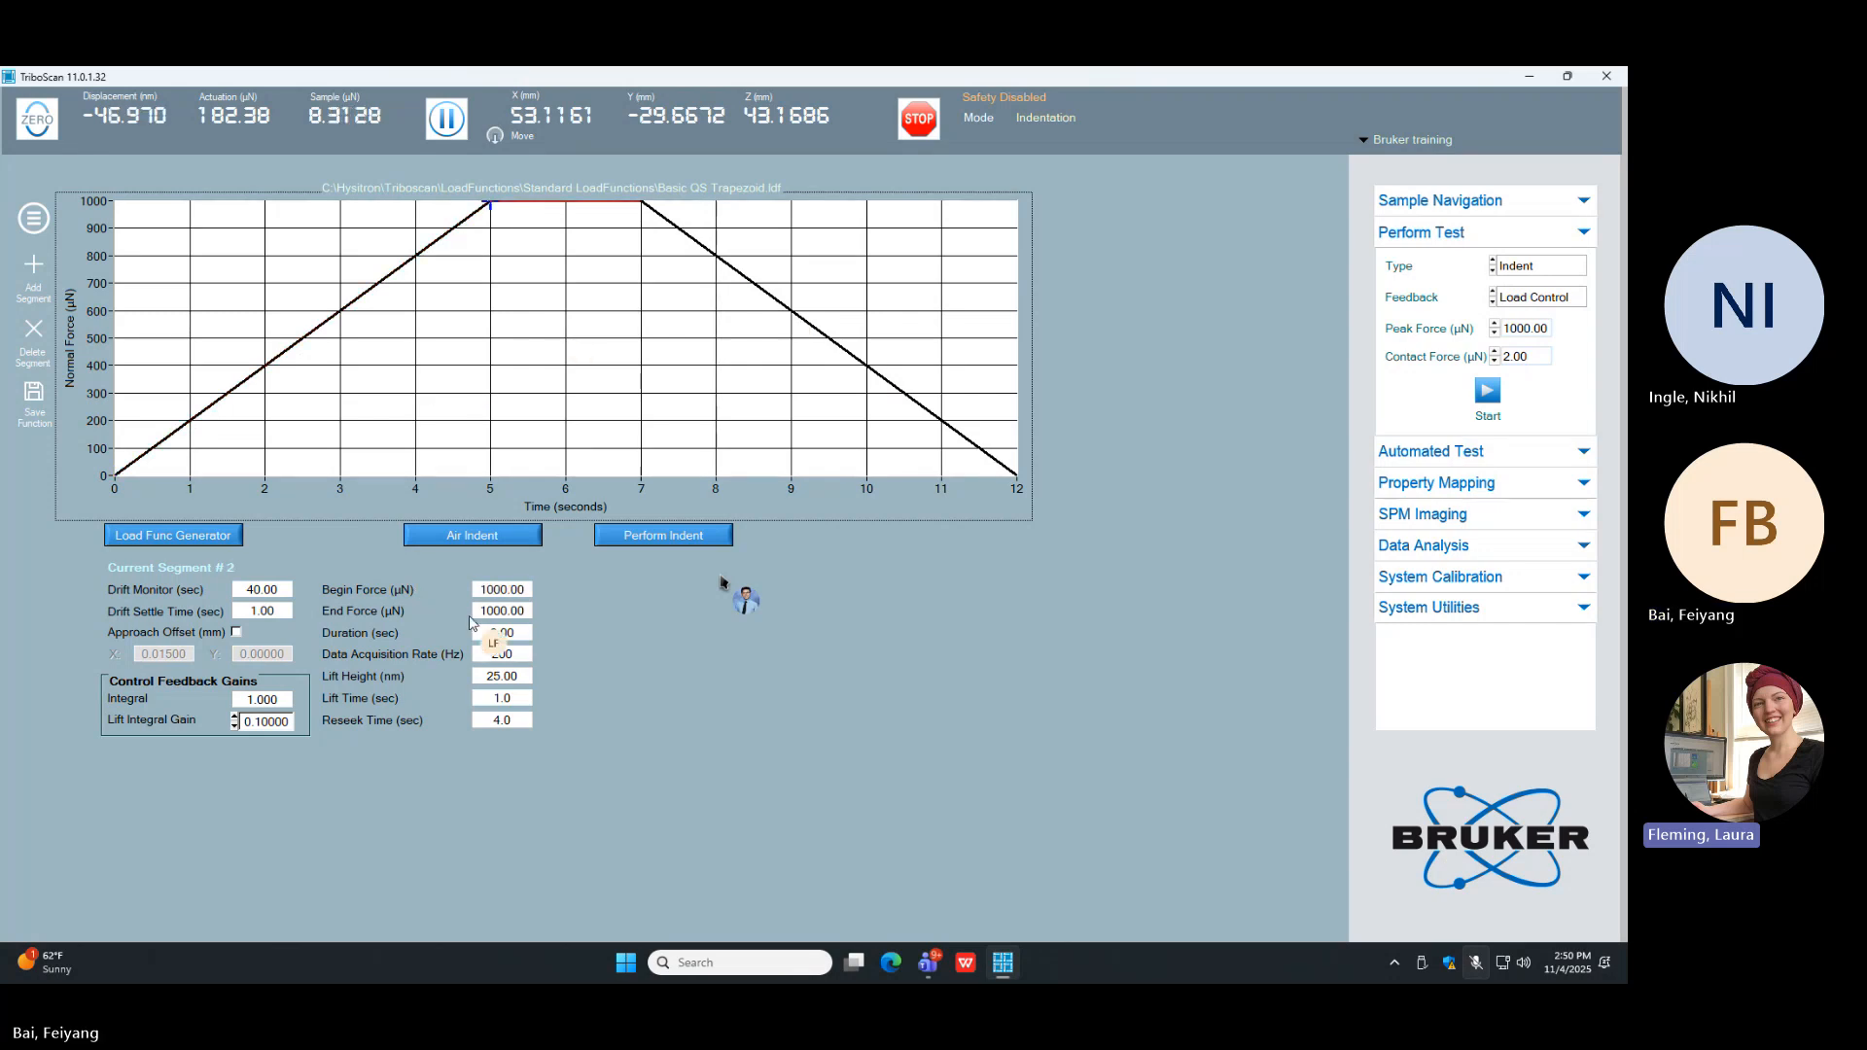
pyautogui.click(494, 633)
pyautogui.write('5')
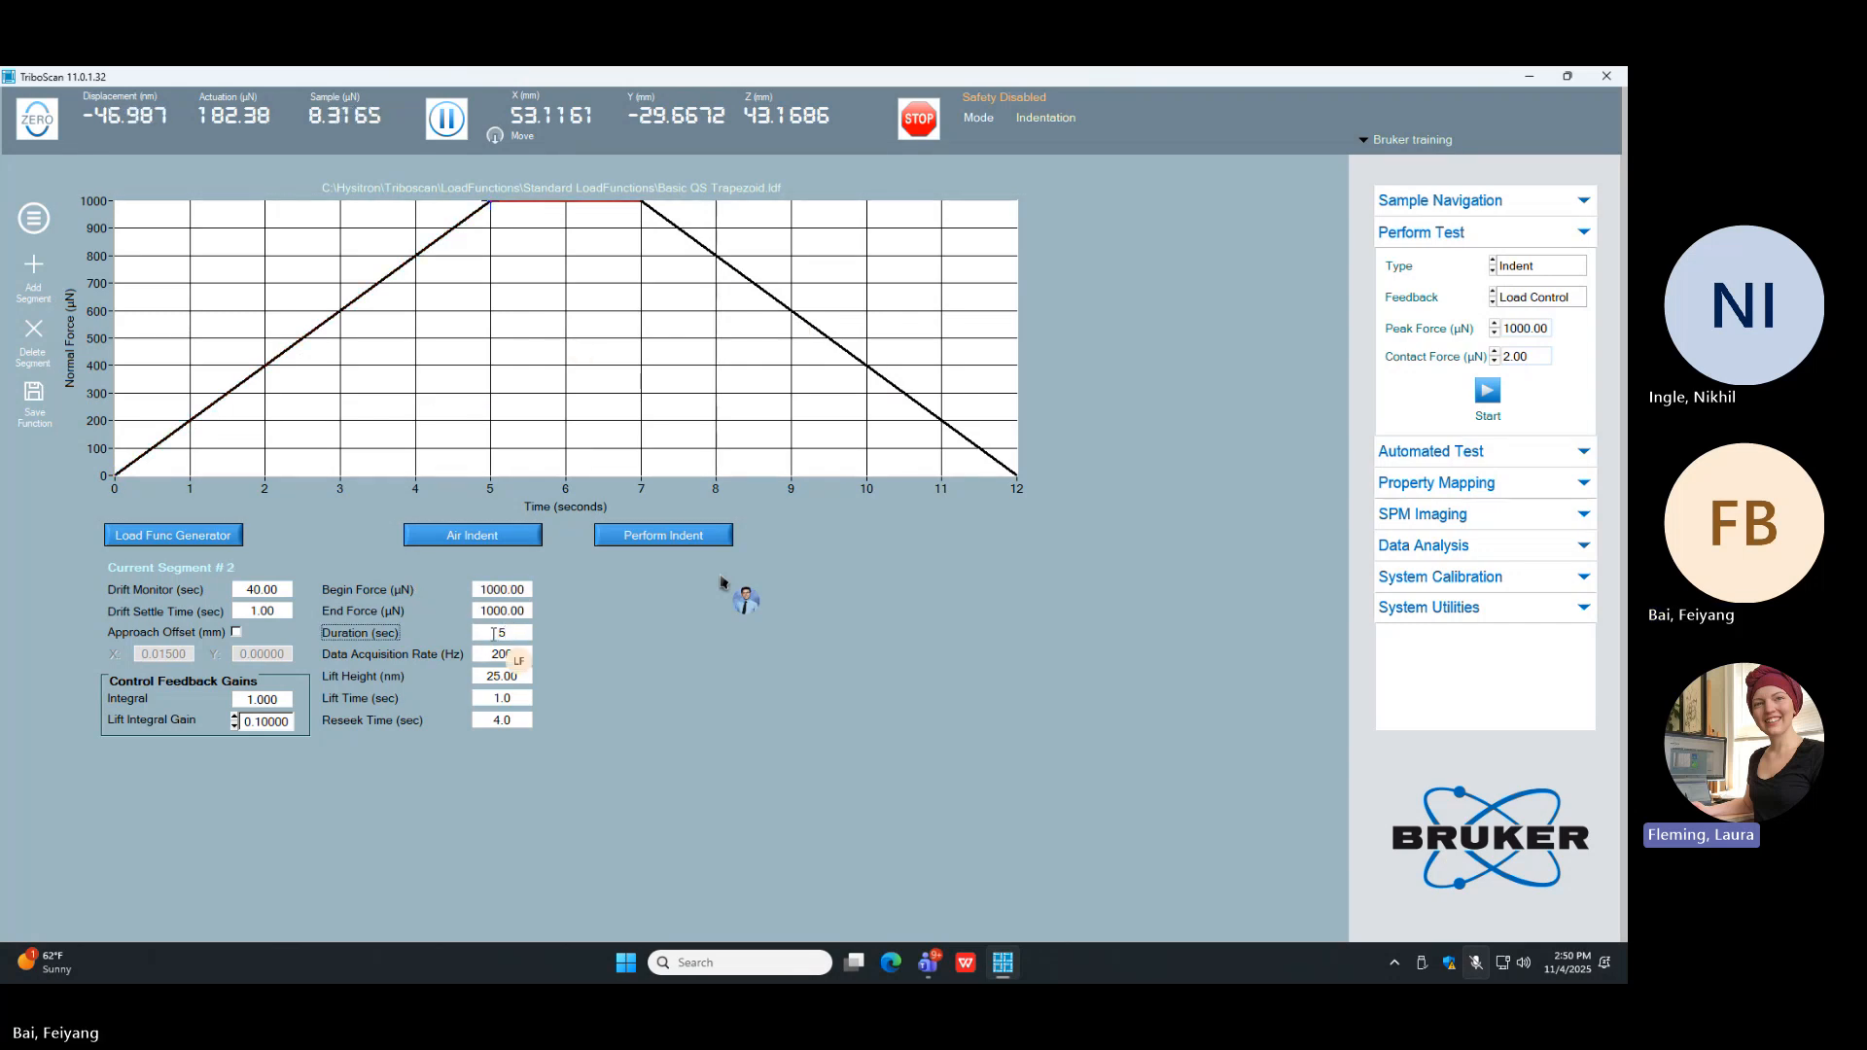
pyautogui.press('Return')
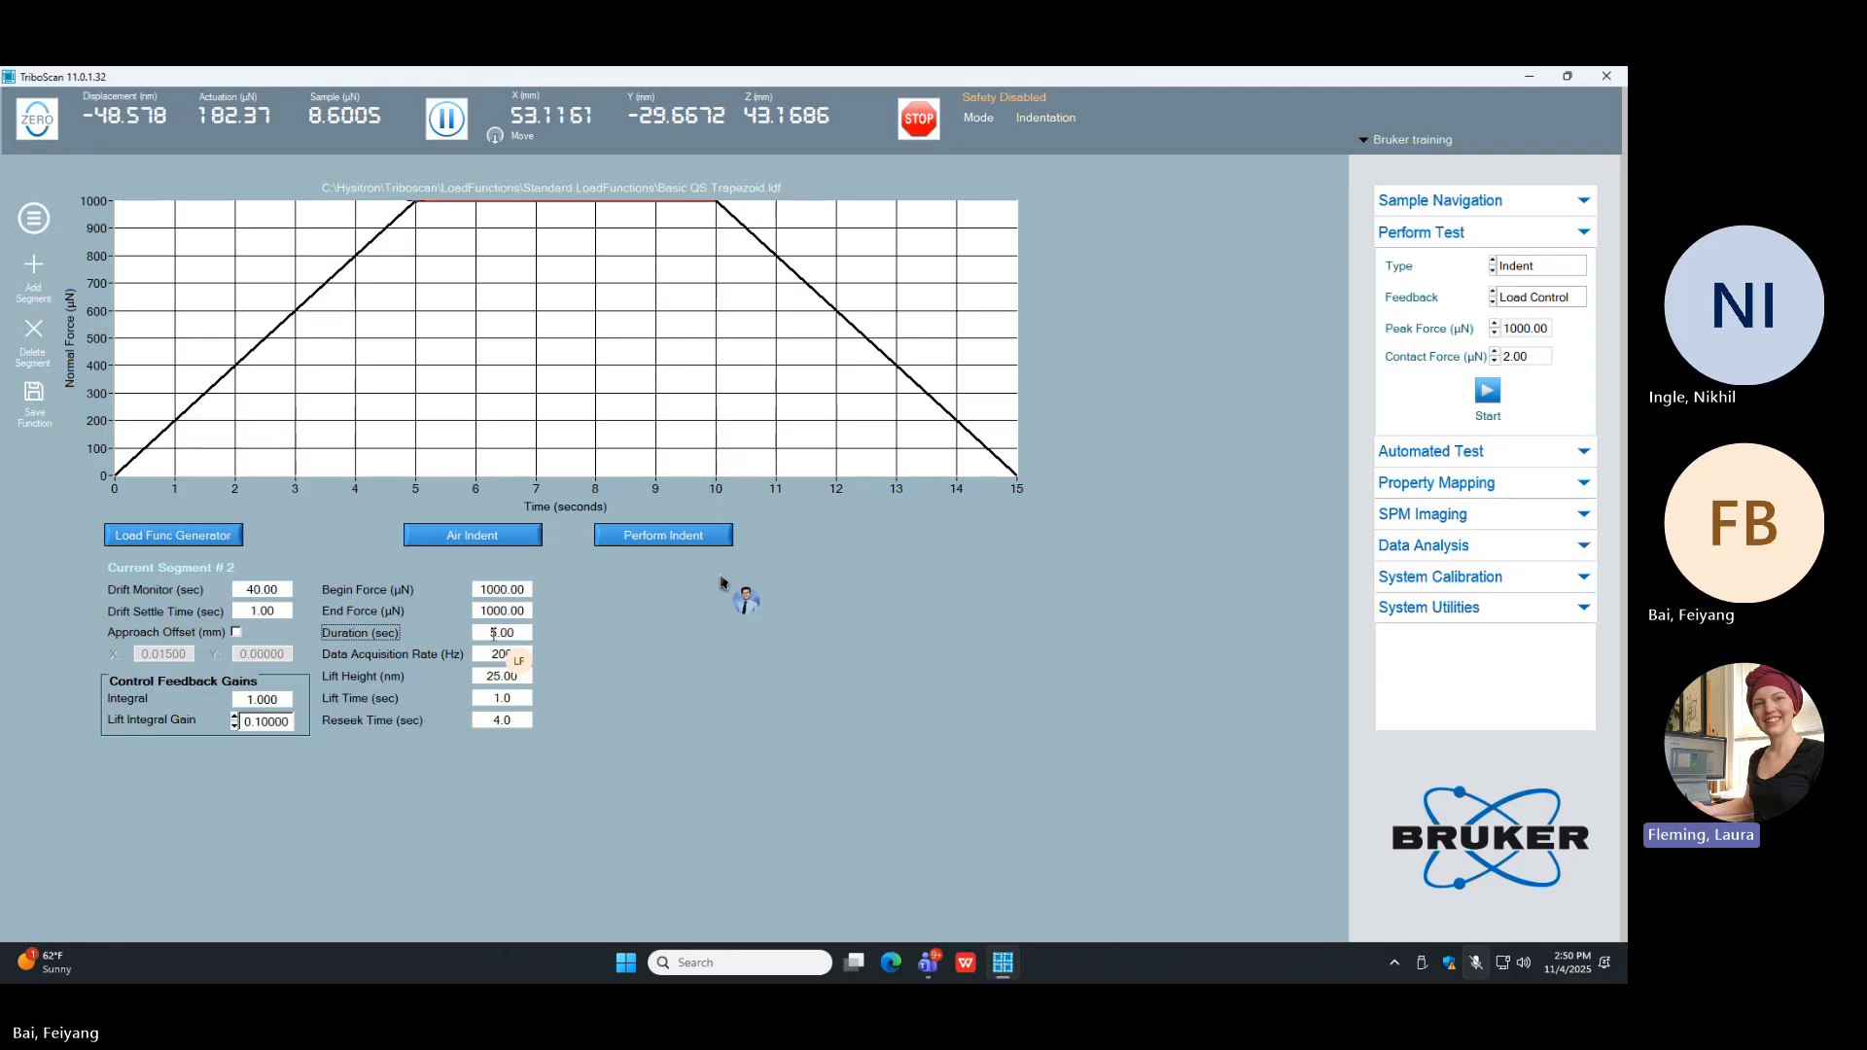
# Step: Set the duration of the peak-load hold segment back to 2 s
pyautogui.doubleClick(494, 633)
pyautogui.write('2')
pyautogui.press('Return')
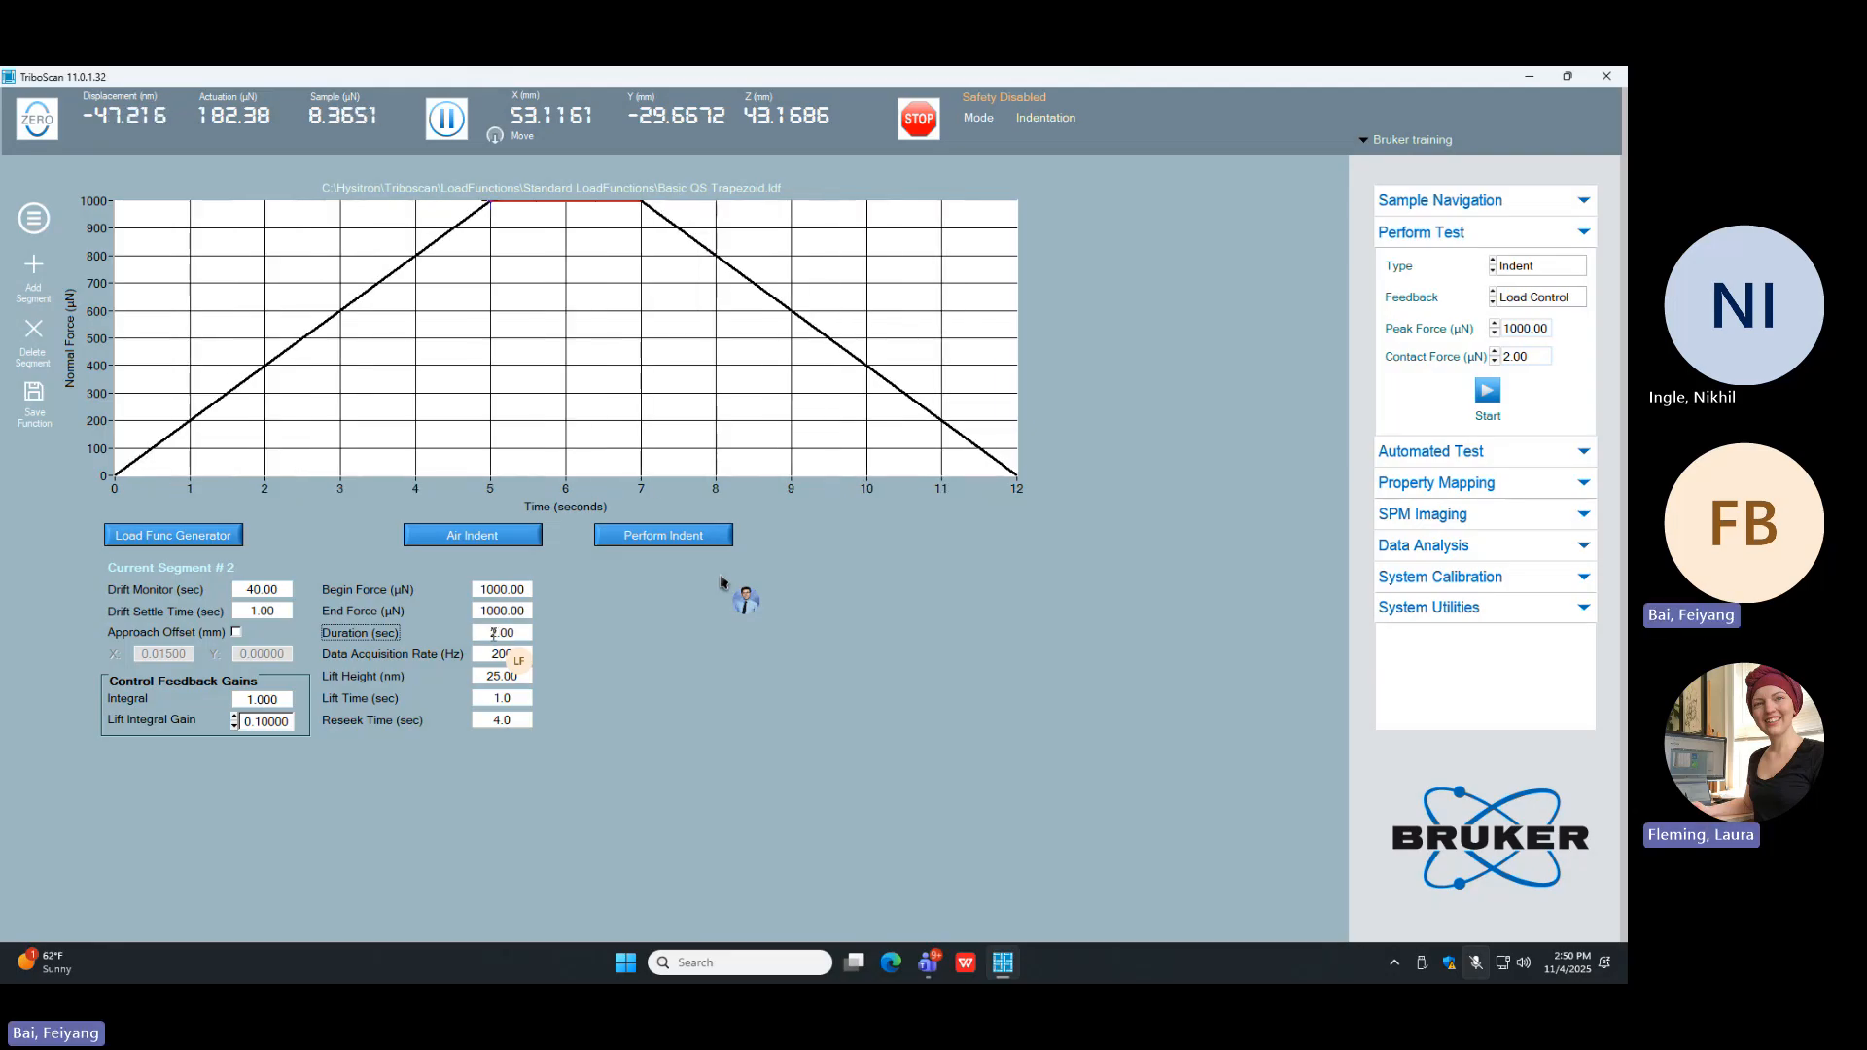
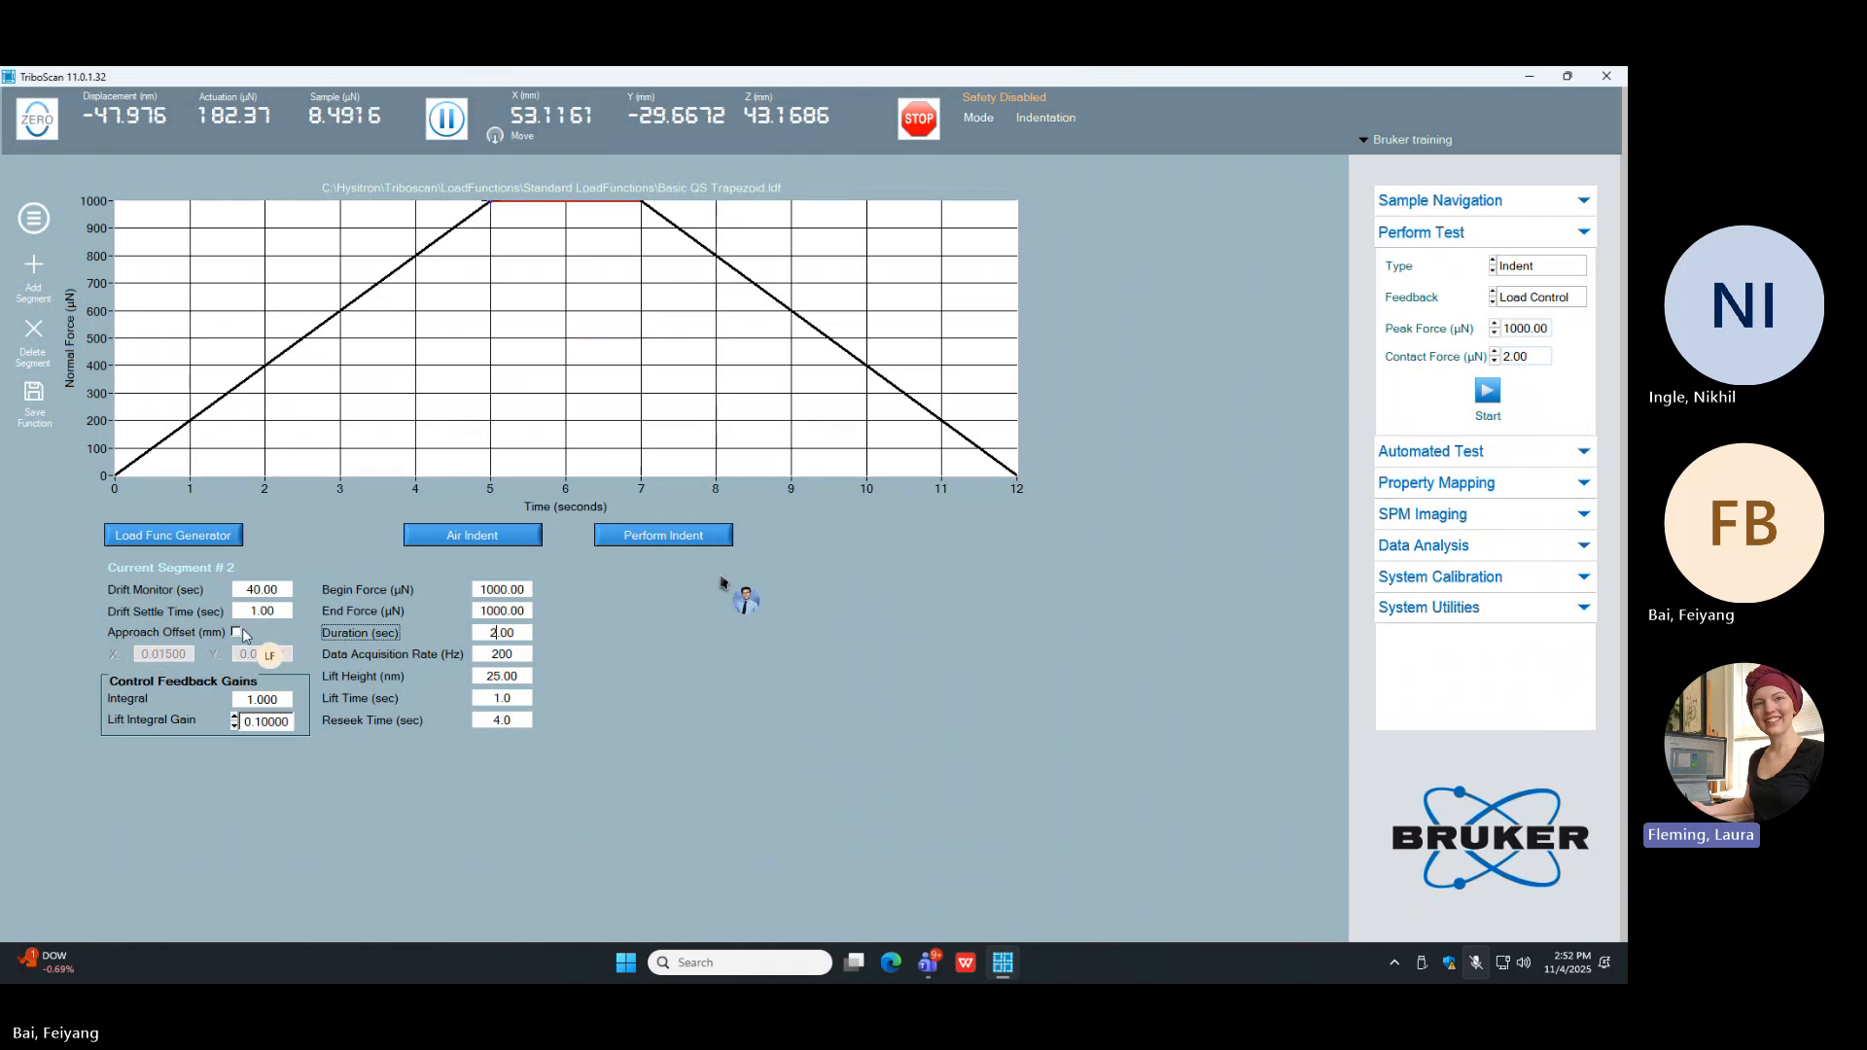
# Step: Turn on the approach offset and set the lift time to 4.0 s
pyautogui.click(236, 634)
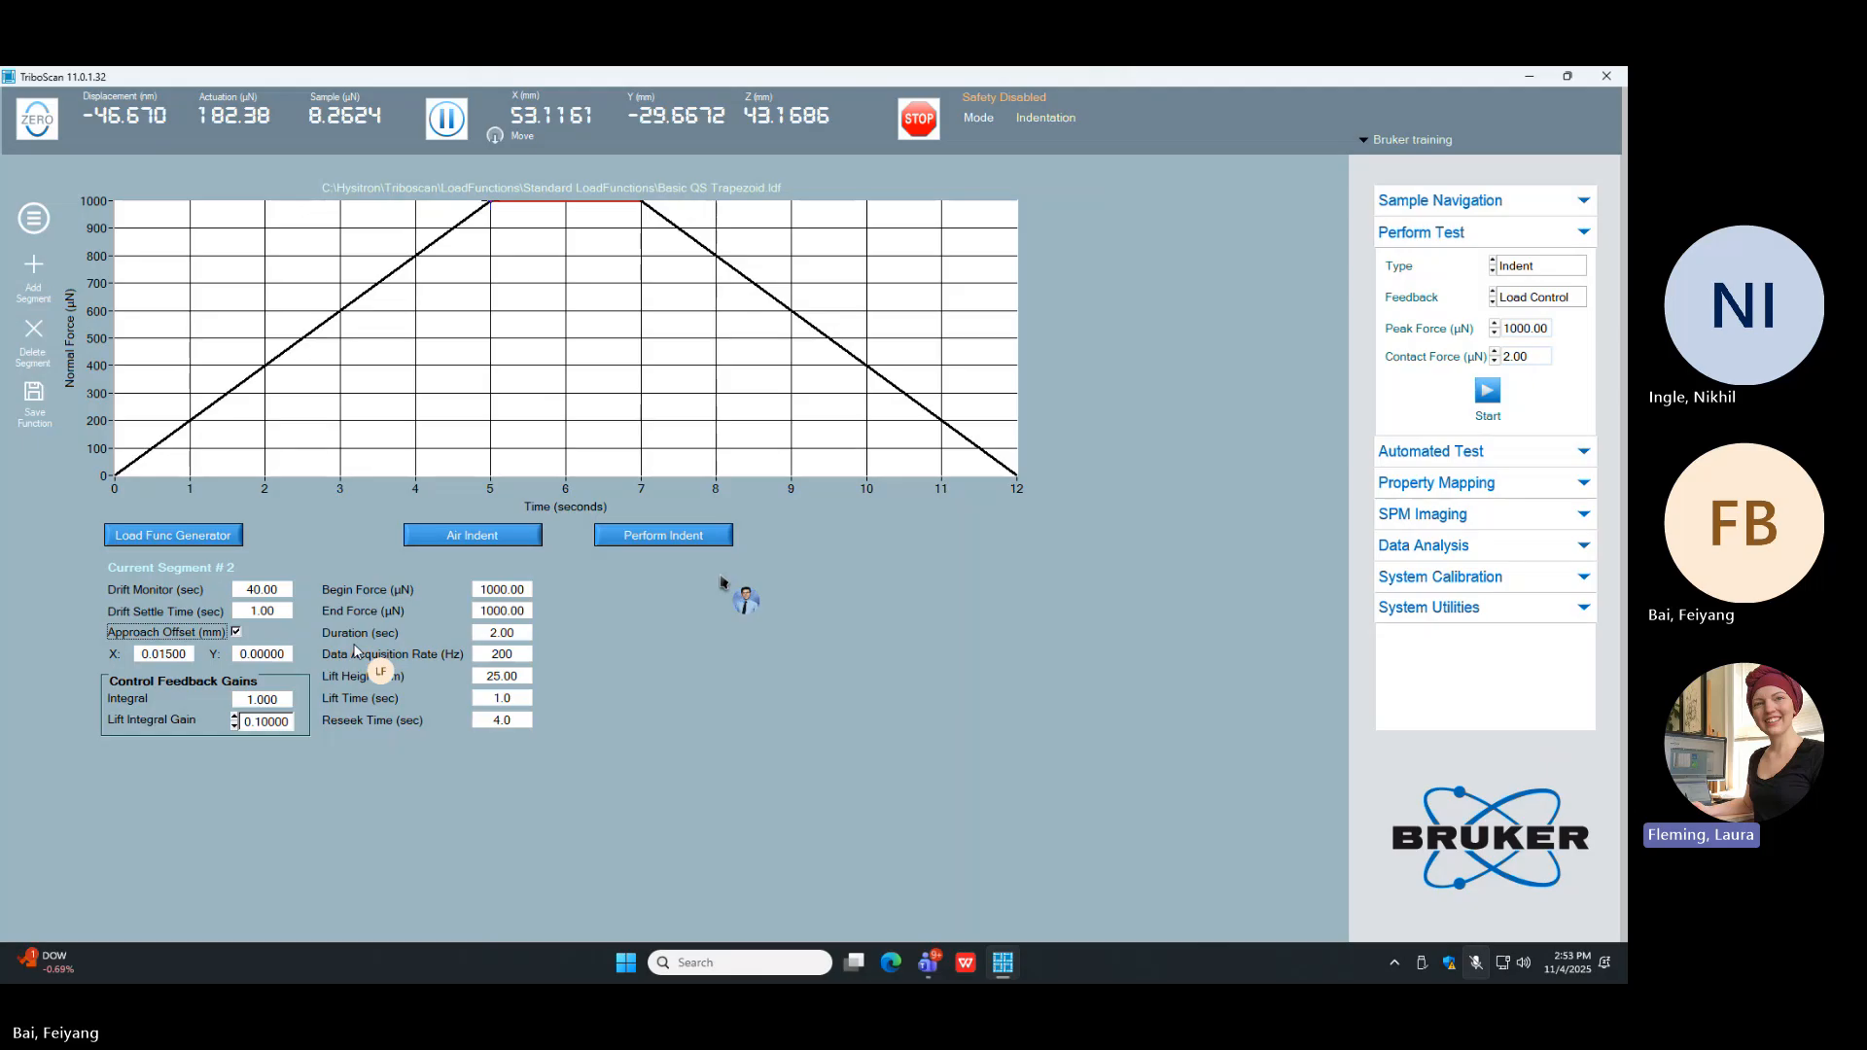
pyautogui.doubleClick(502, 698)
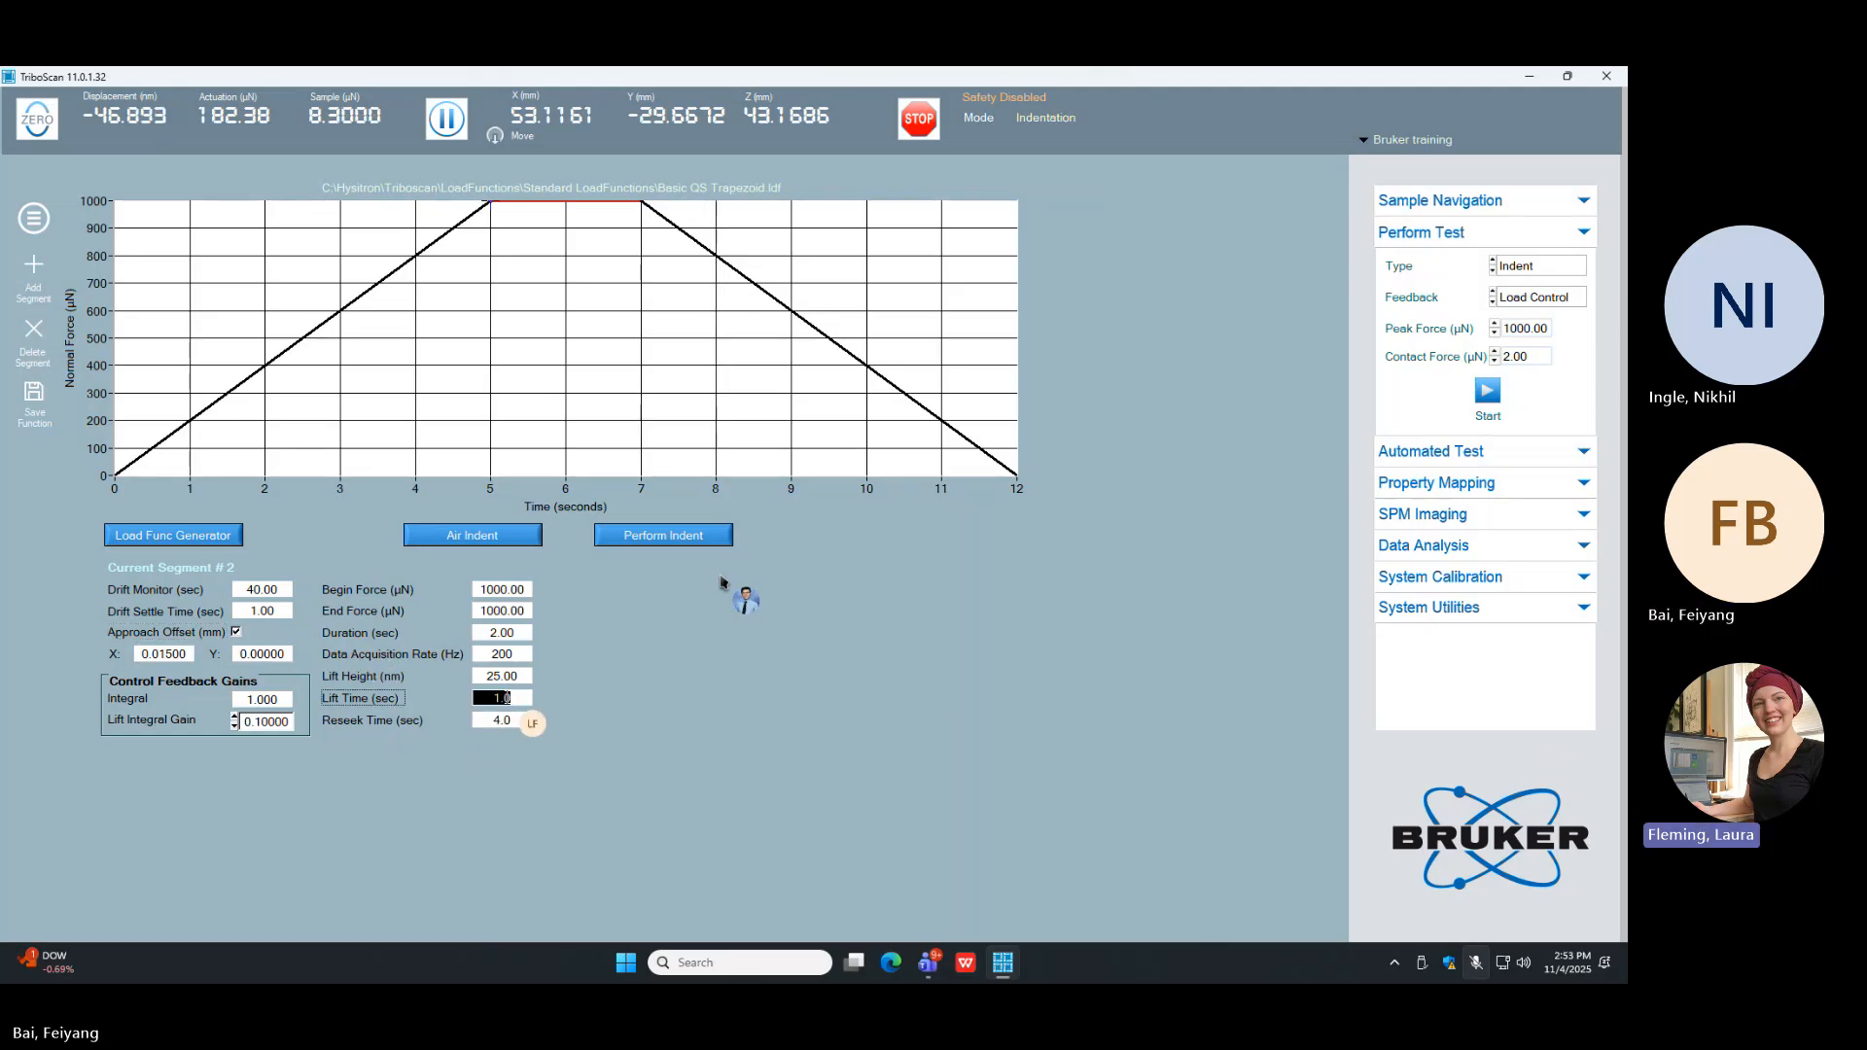
pyautogui.write('4')
pyautogui.press('Return')
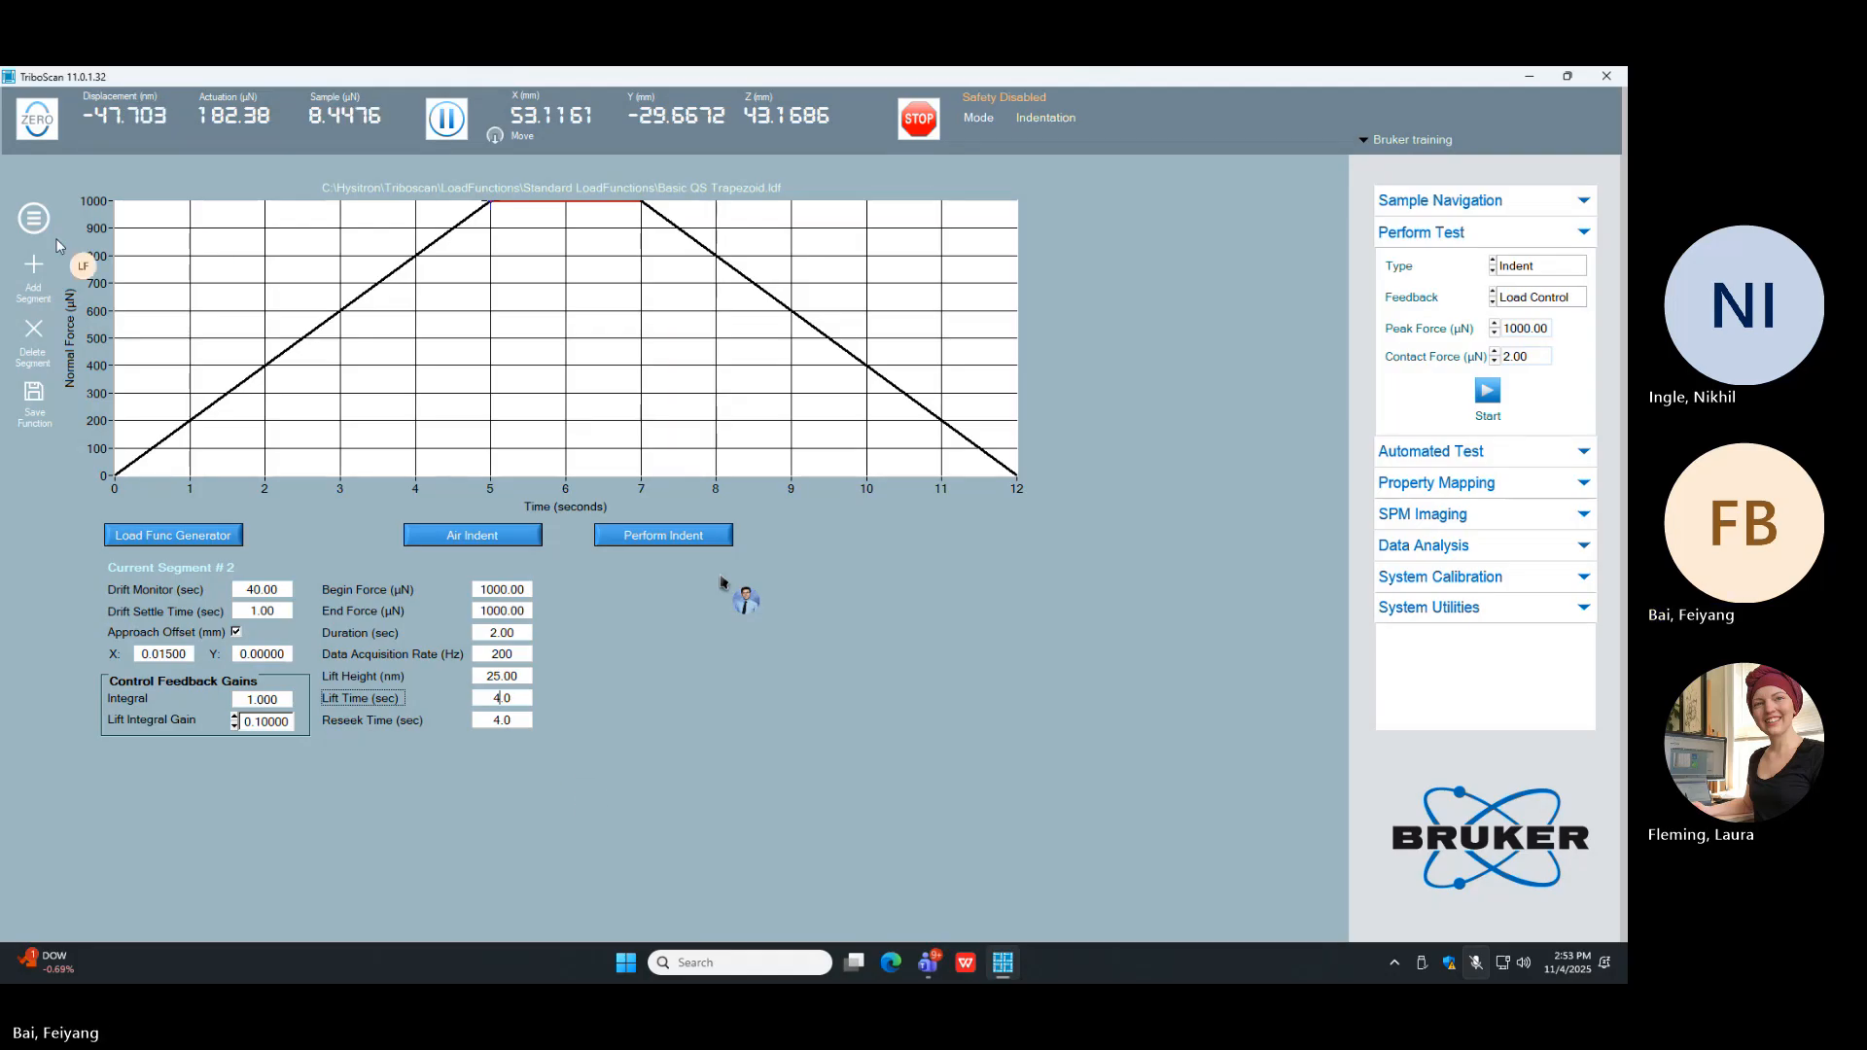
# Step: Reload the standard load function Basic QS Trapezoid to discard the approach offset and lift time edits
pyautogui.click(33, 218)
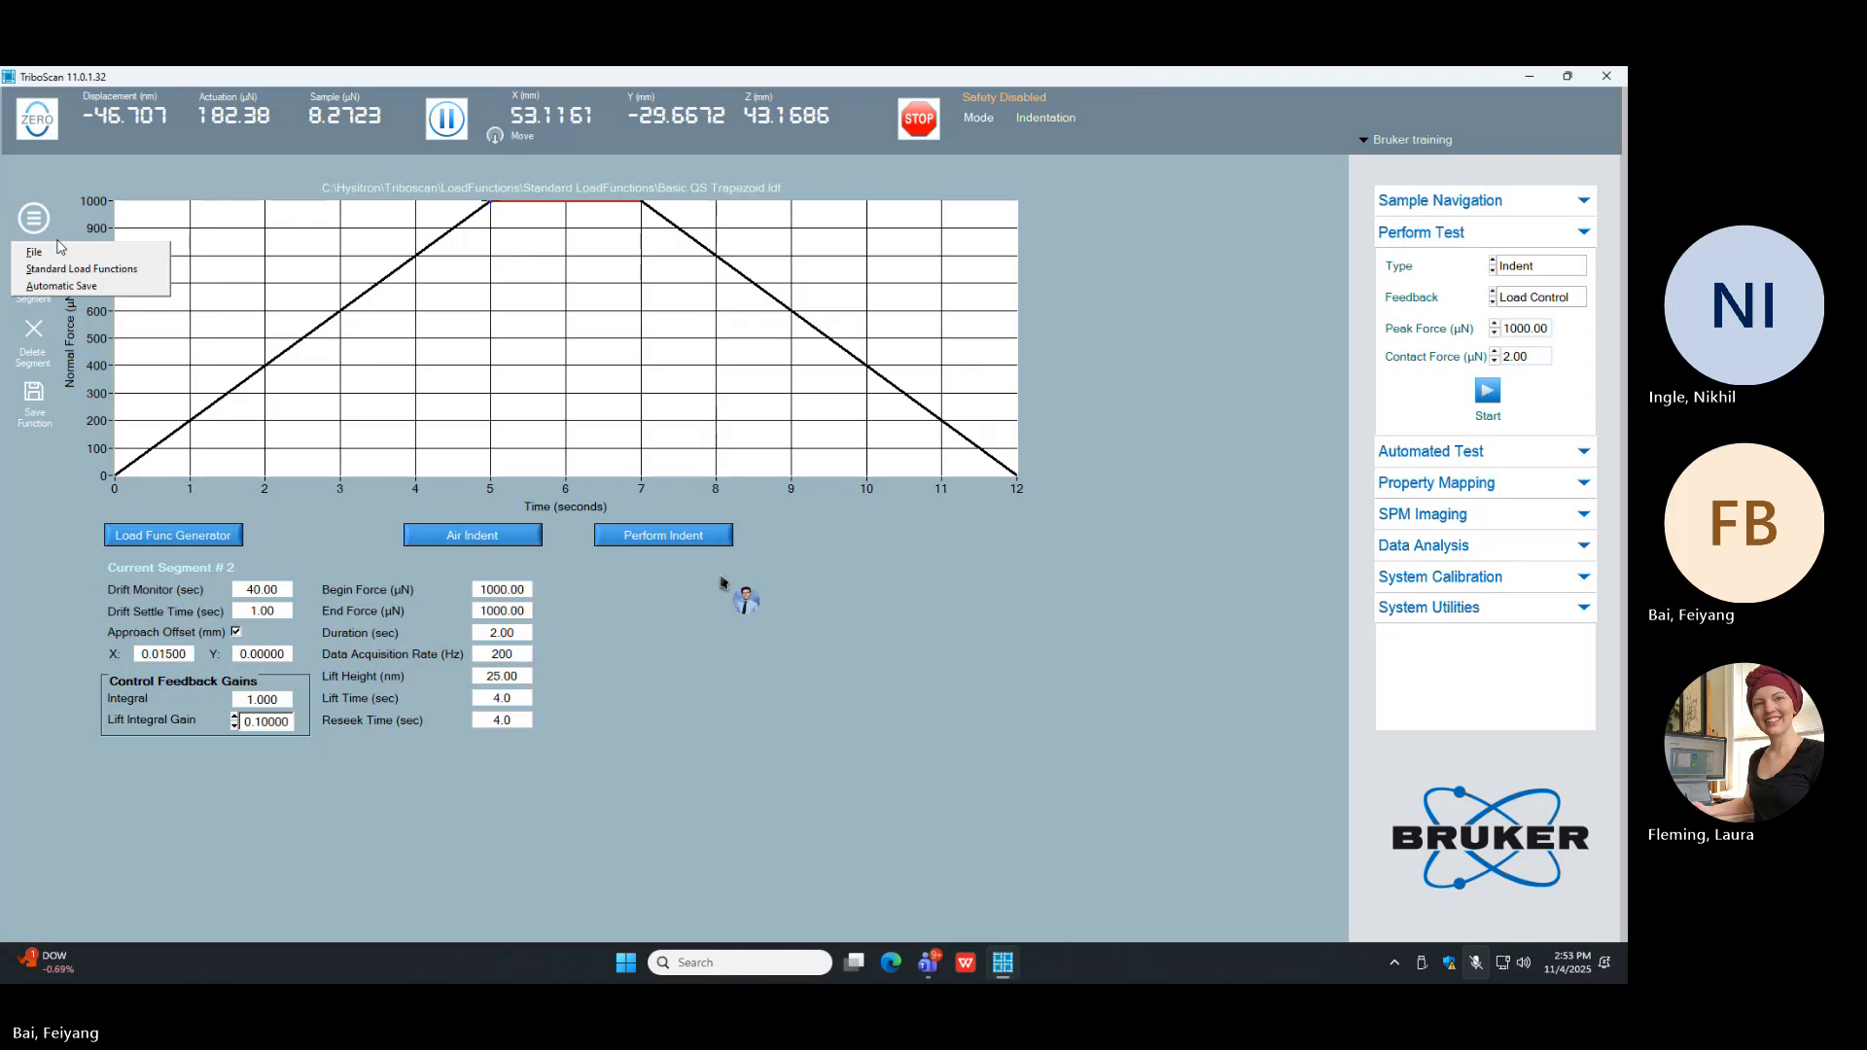
pyautogui.moveTo(94, 268)
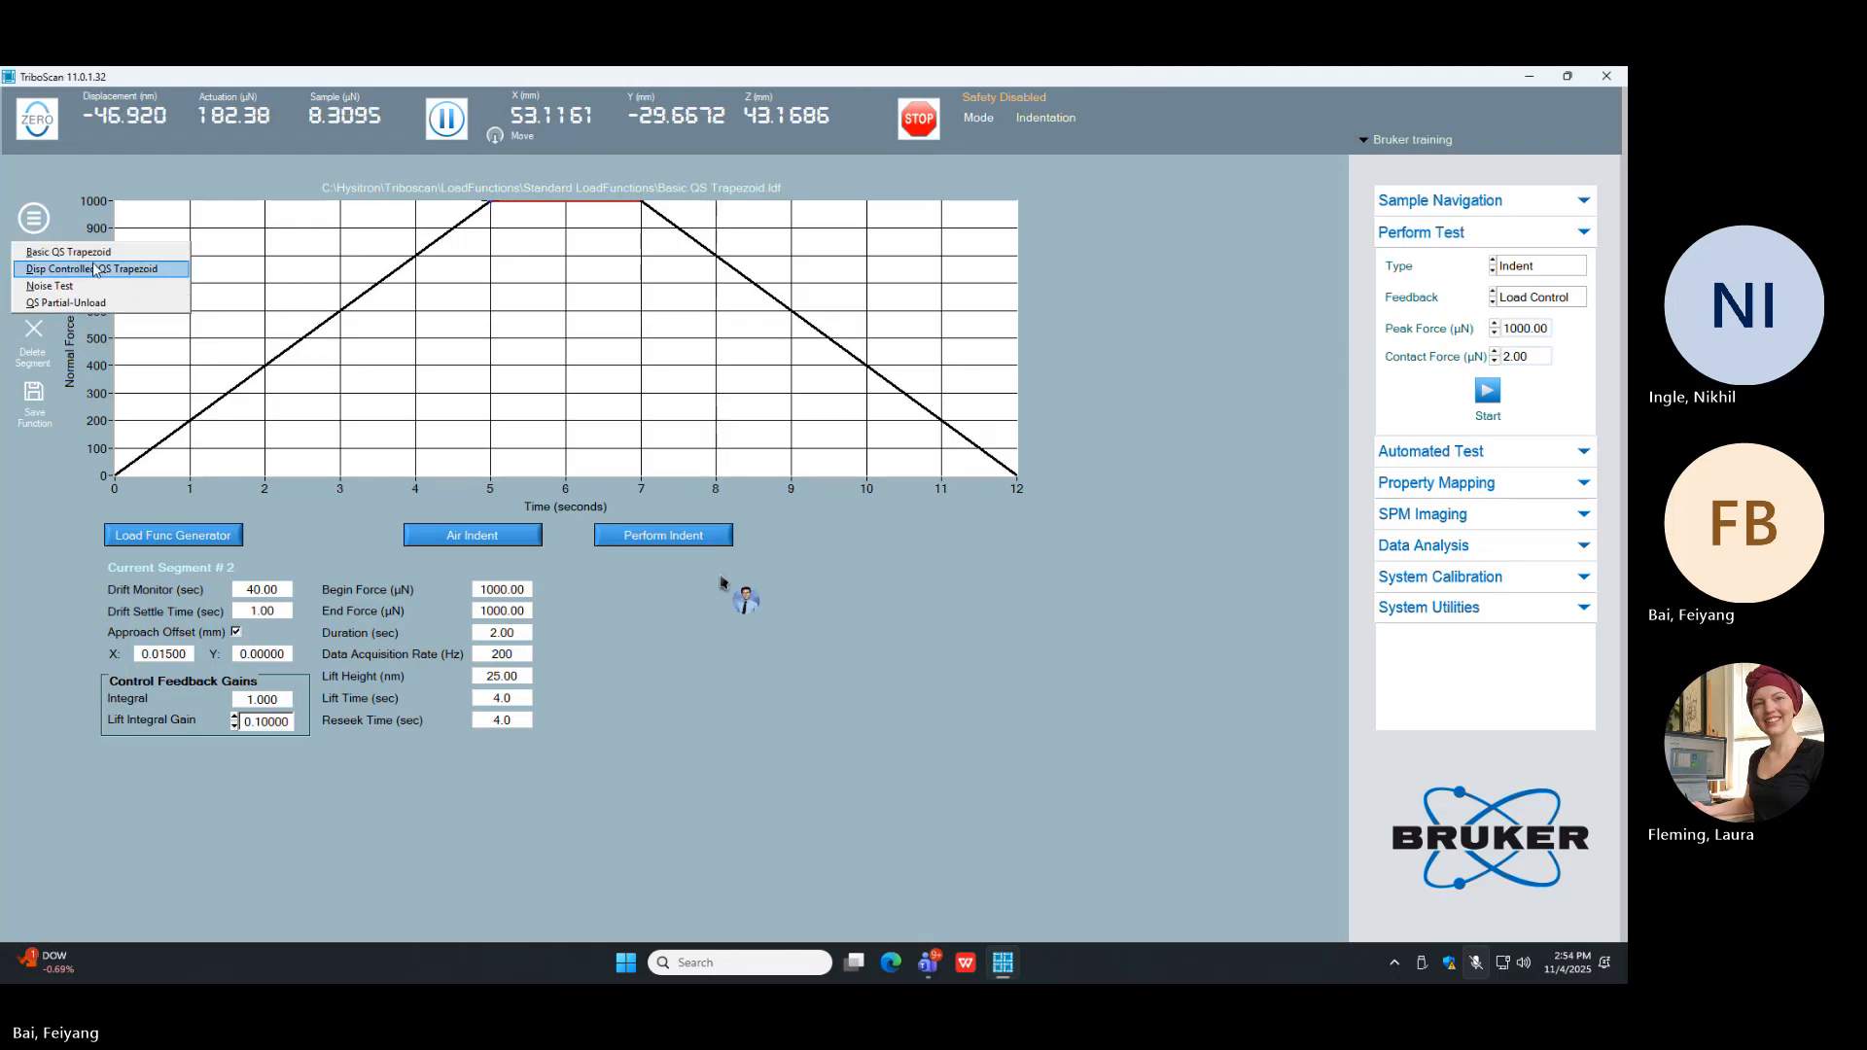
pyautogui.click(146, 253)
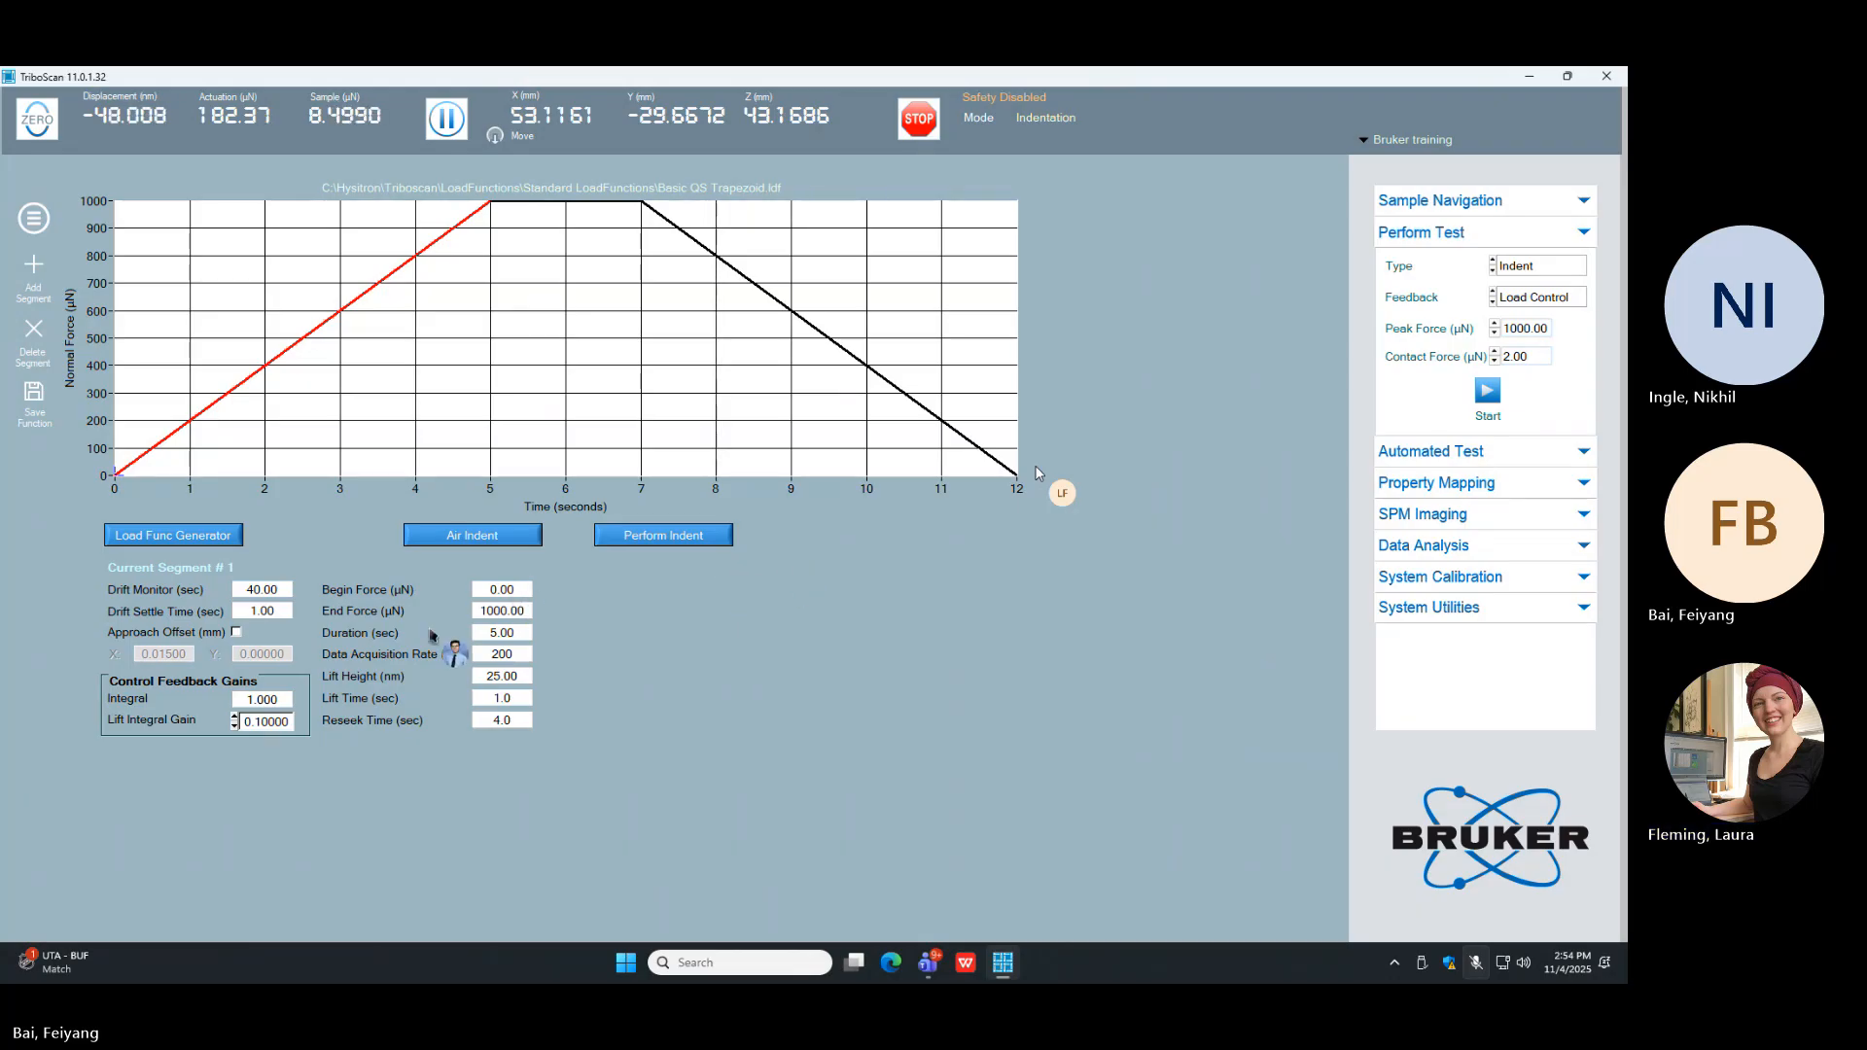
# Step: Set the peak force of the load-controlled indent to 5000 µN
pyautogui.click(1515, 327)
pyautogui.press('BackSpace')
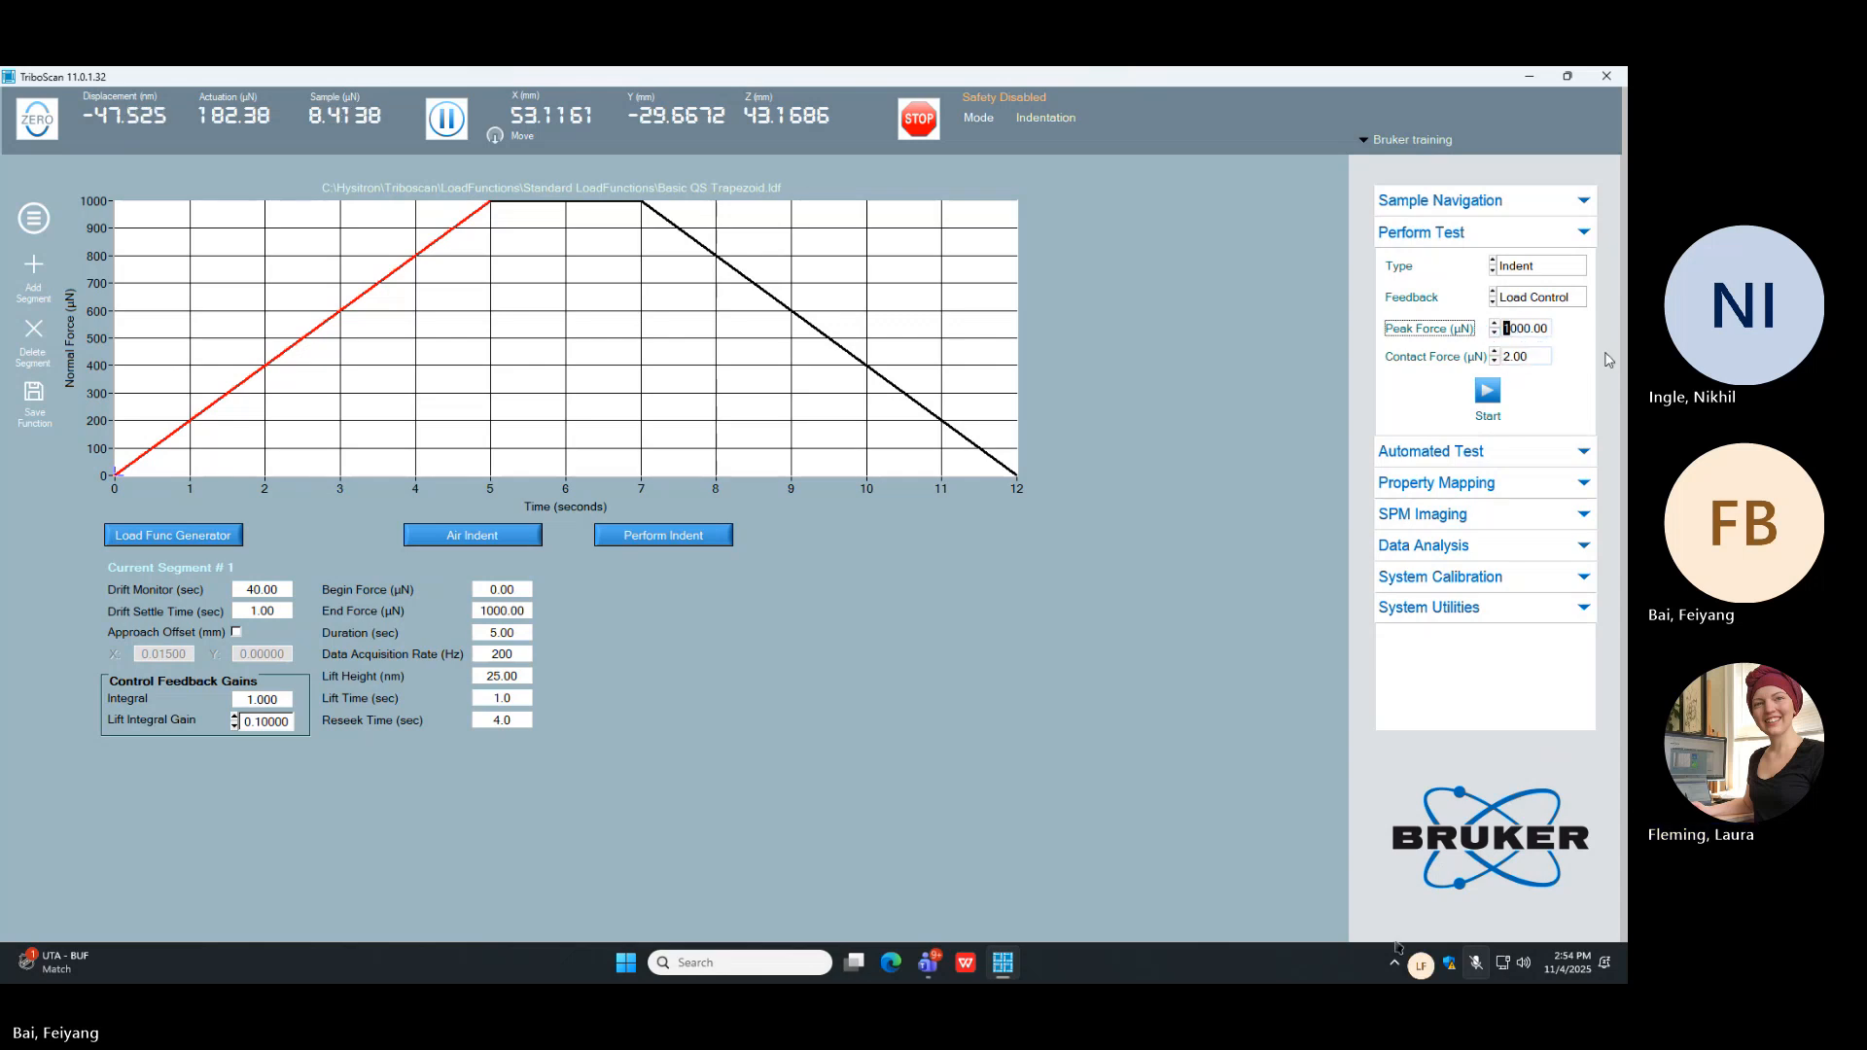
pyautogui.write('5')
pyautogui.click(1247, 426)
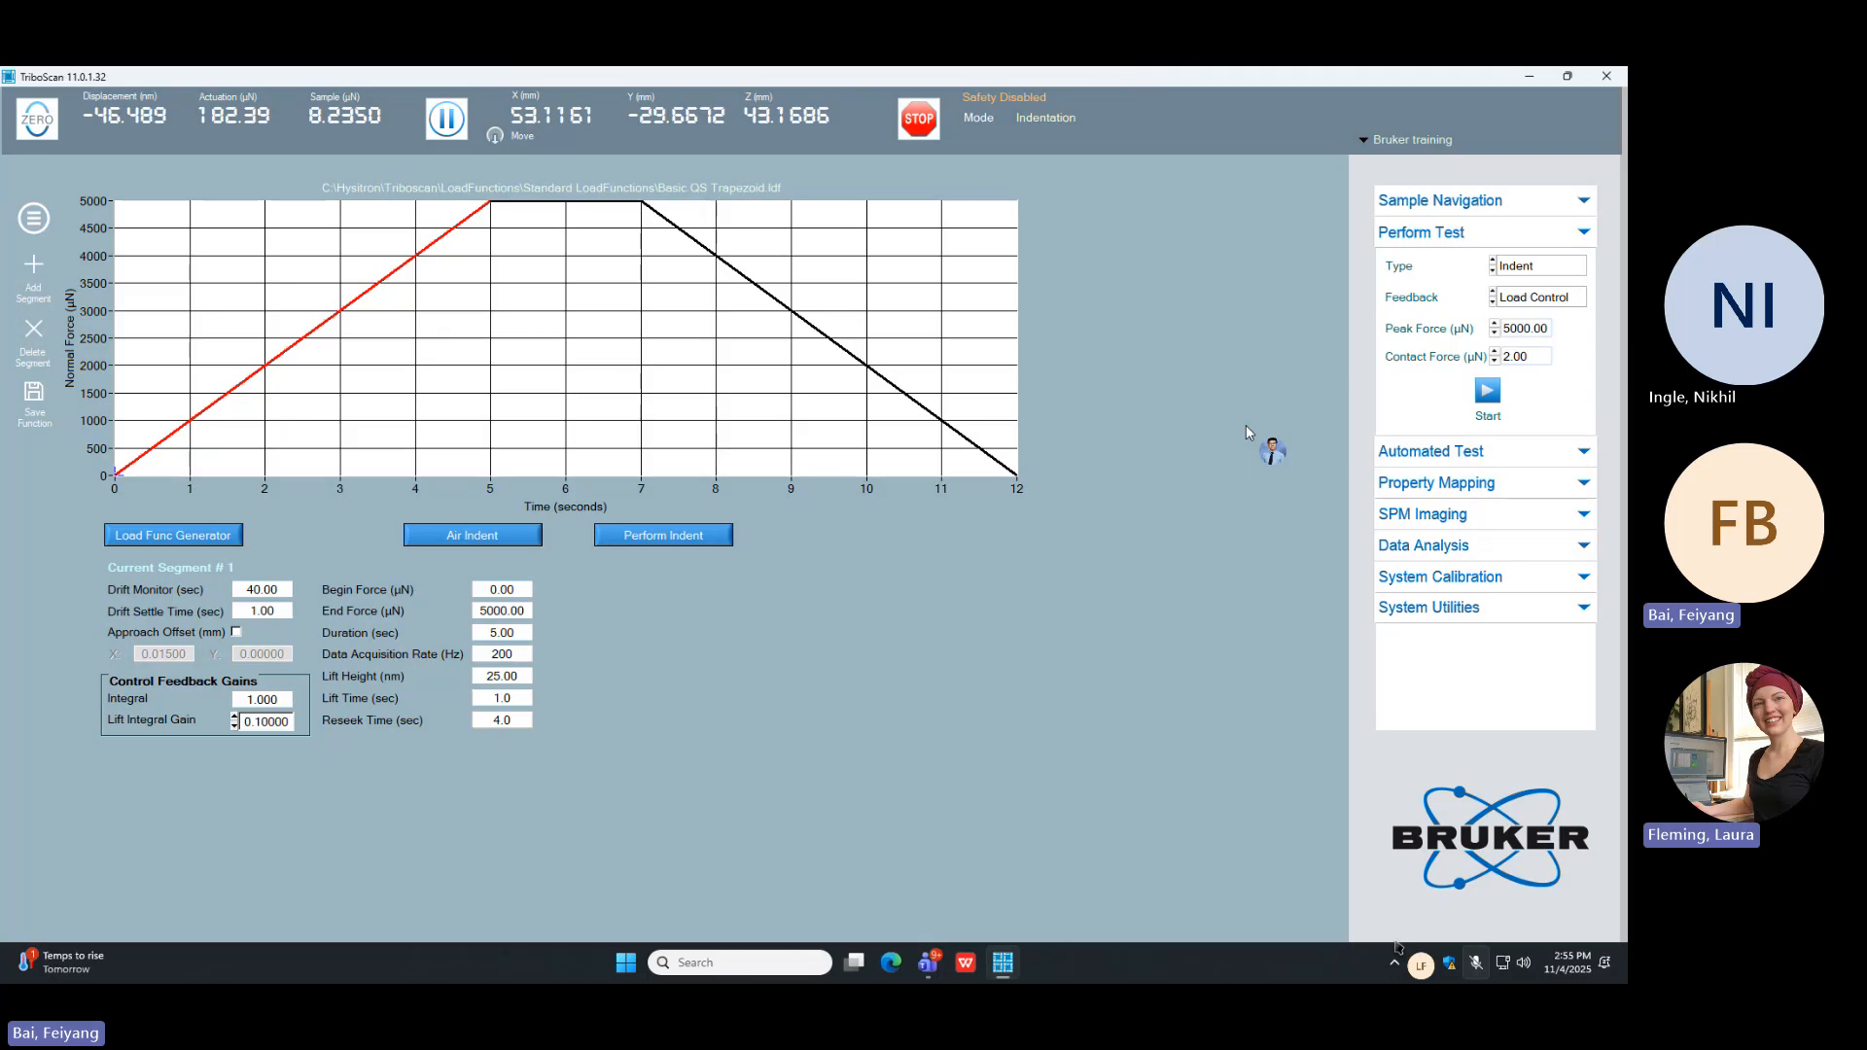
# Step: Check that Fused-Quartz is the selected sample, and start a single indent with the current load function
pyautogui.click(1412, 201)
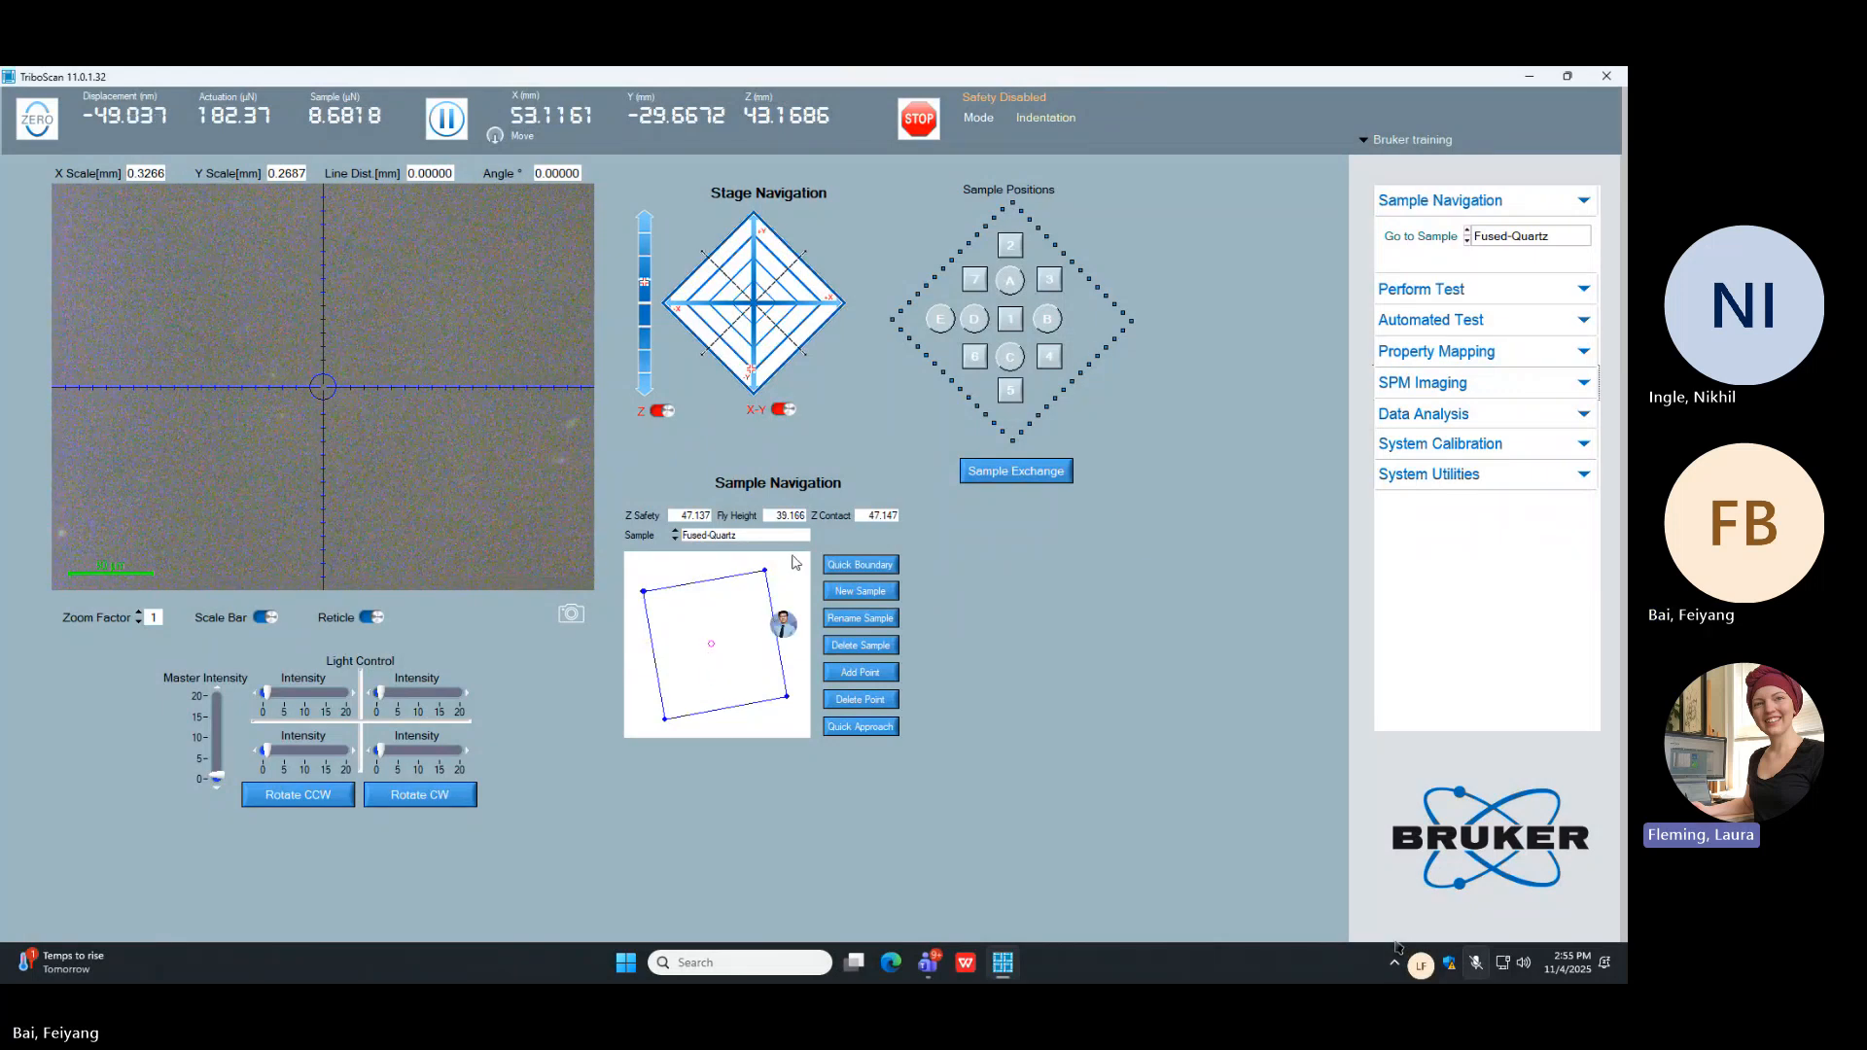
pyautogui.click(1582, 290)
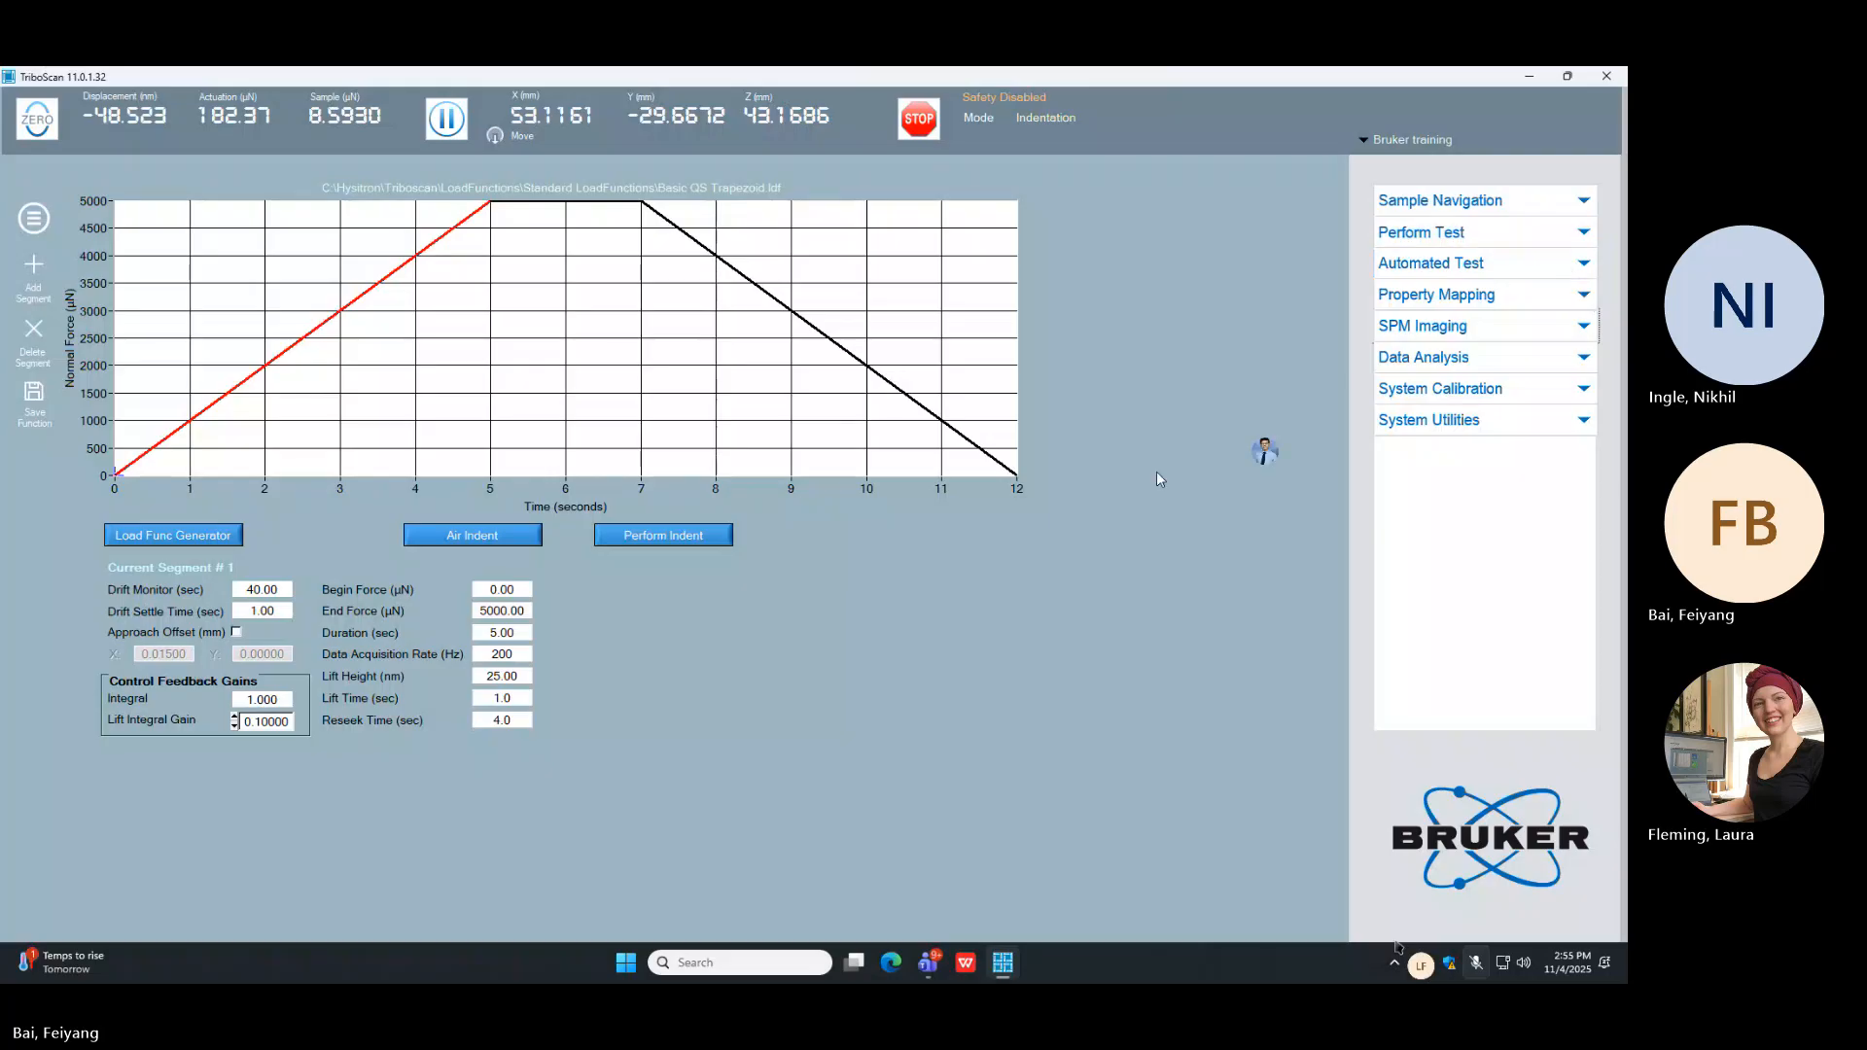
pyautogui.click(699, 538)
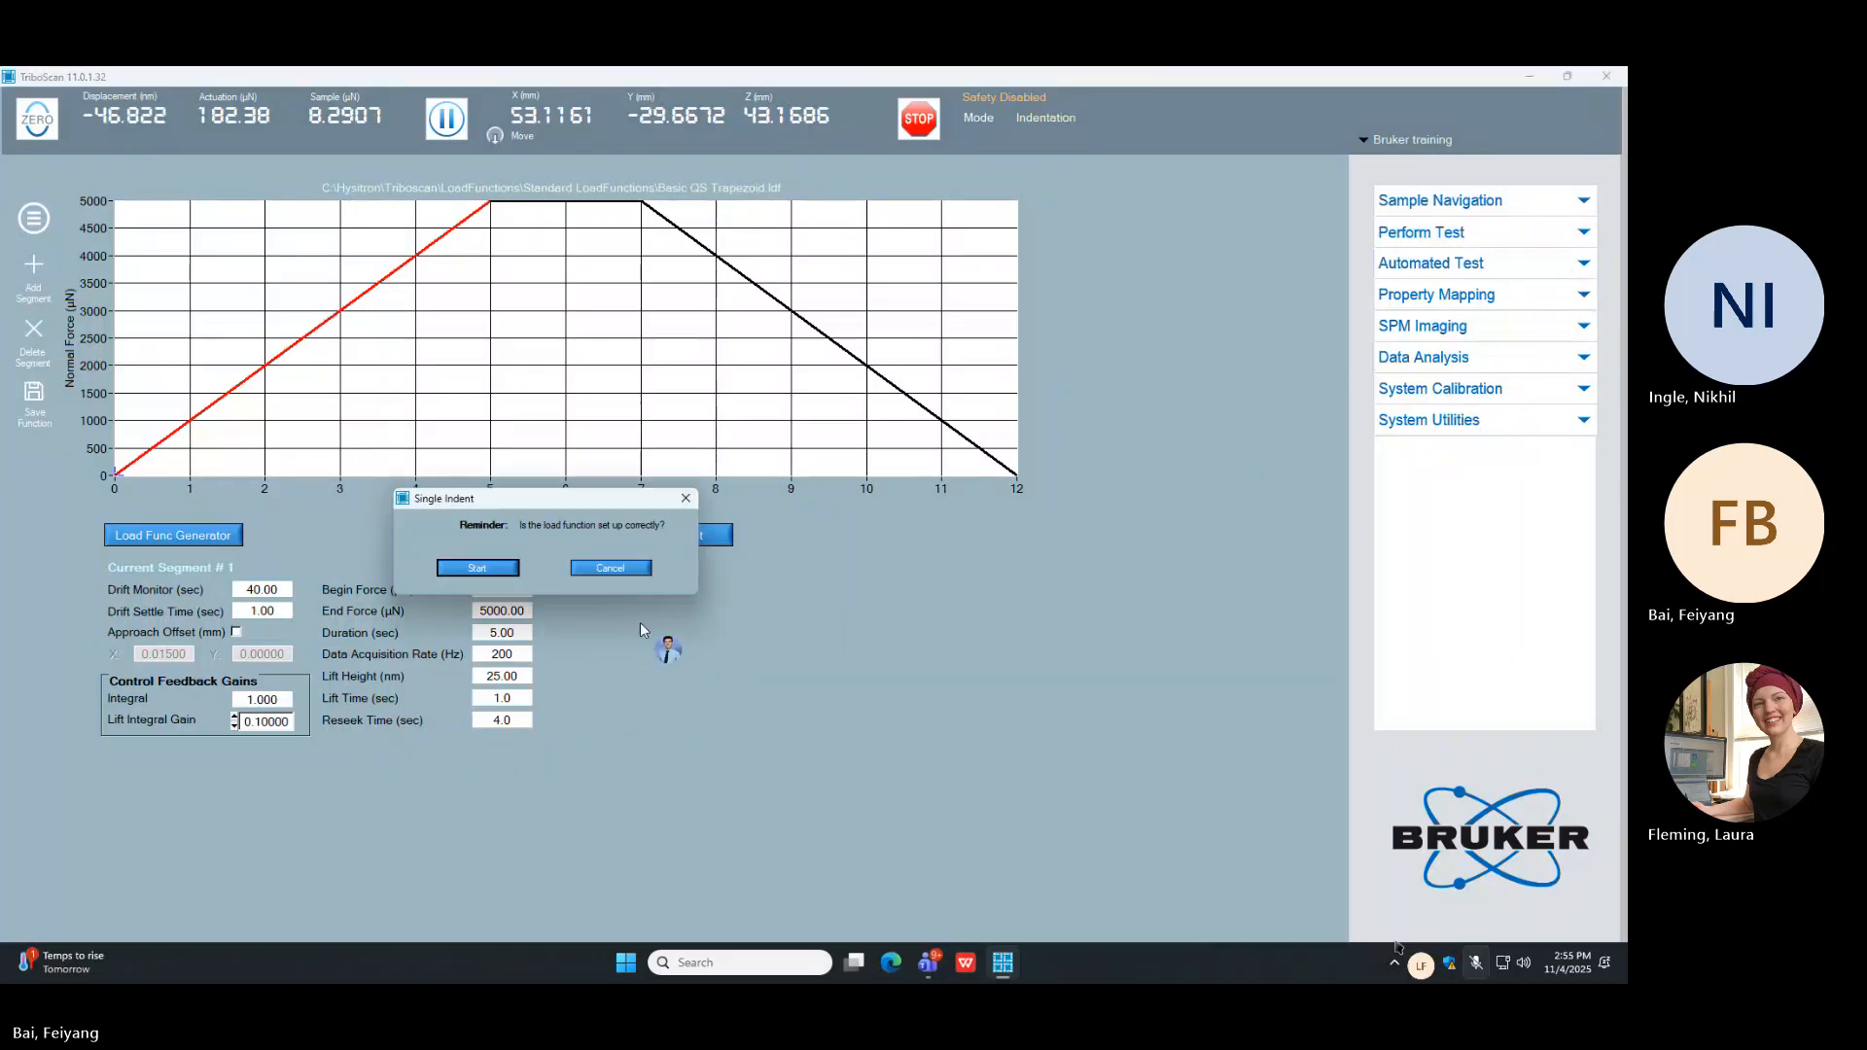
pyautogui.click(496, 568)
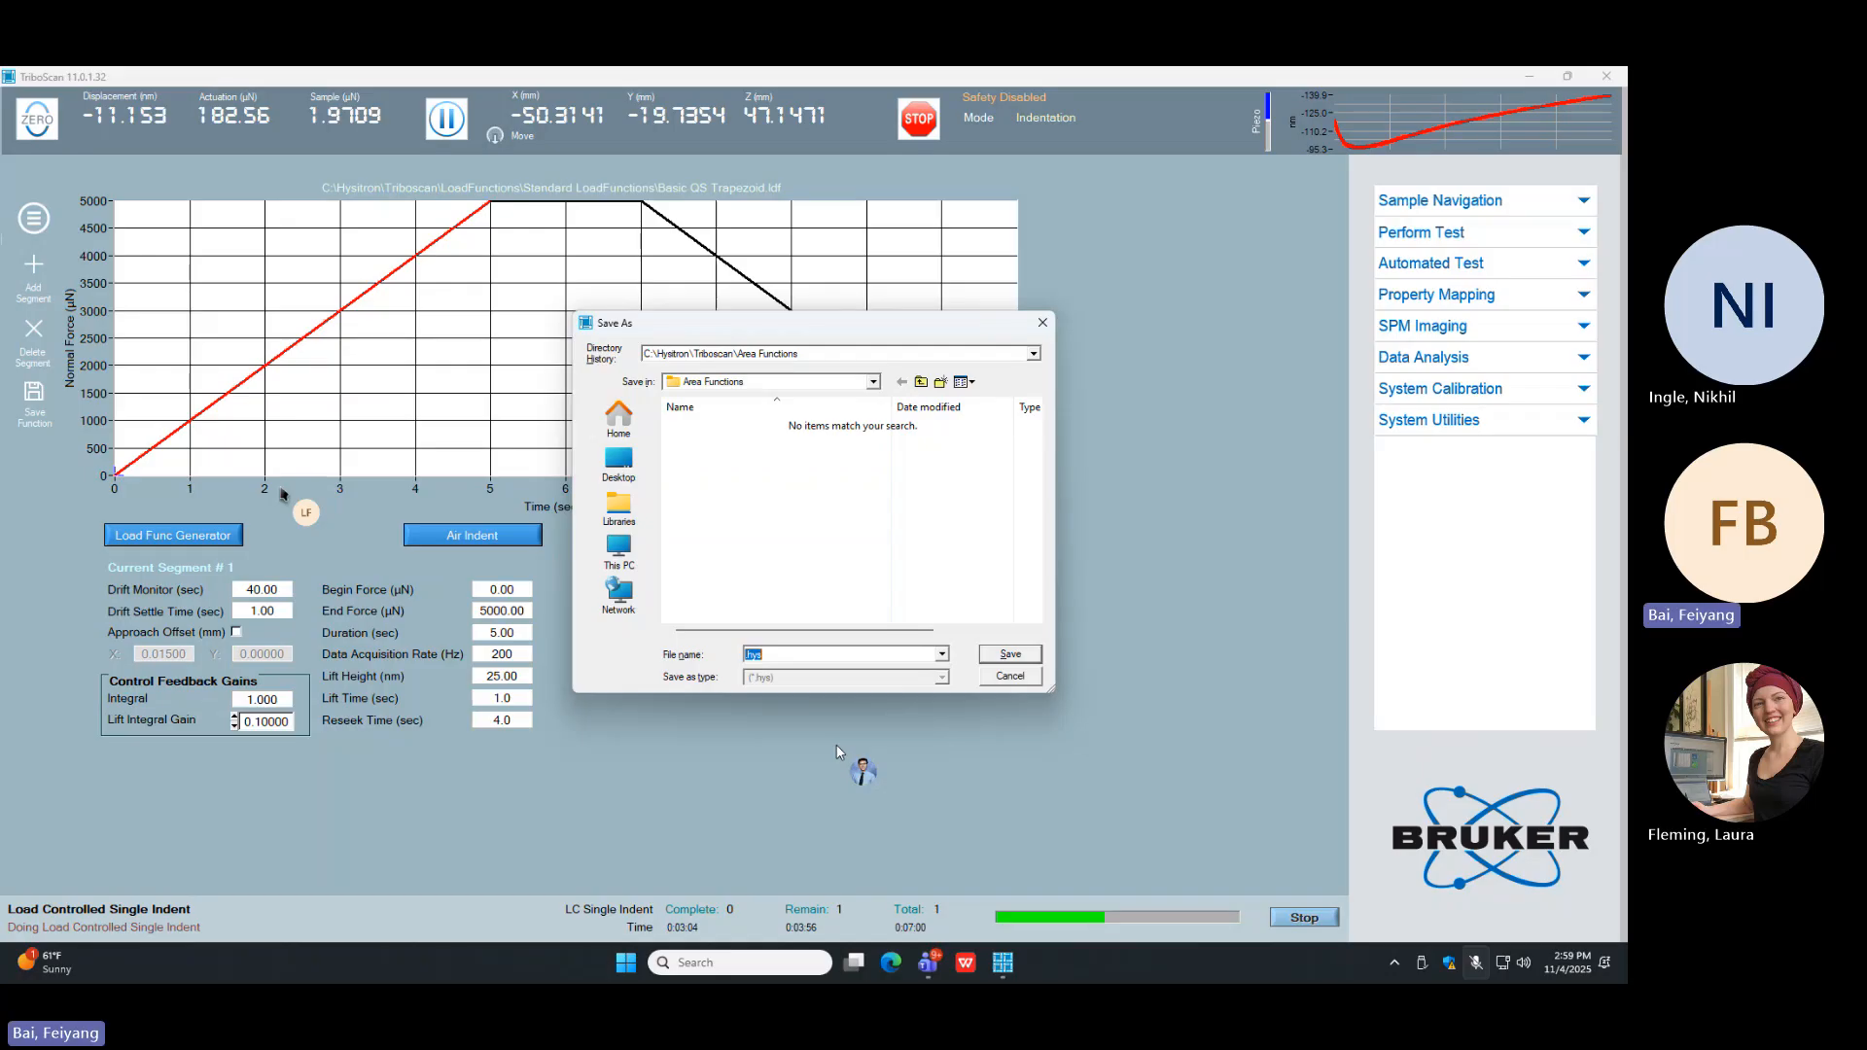
pyautogui.click(920, 382)
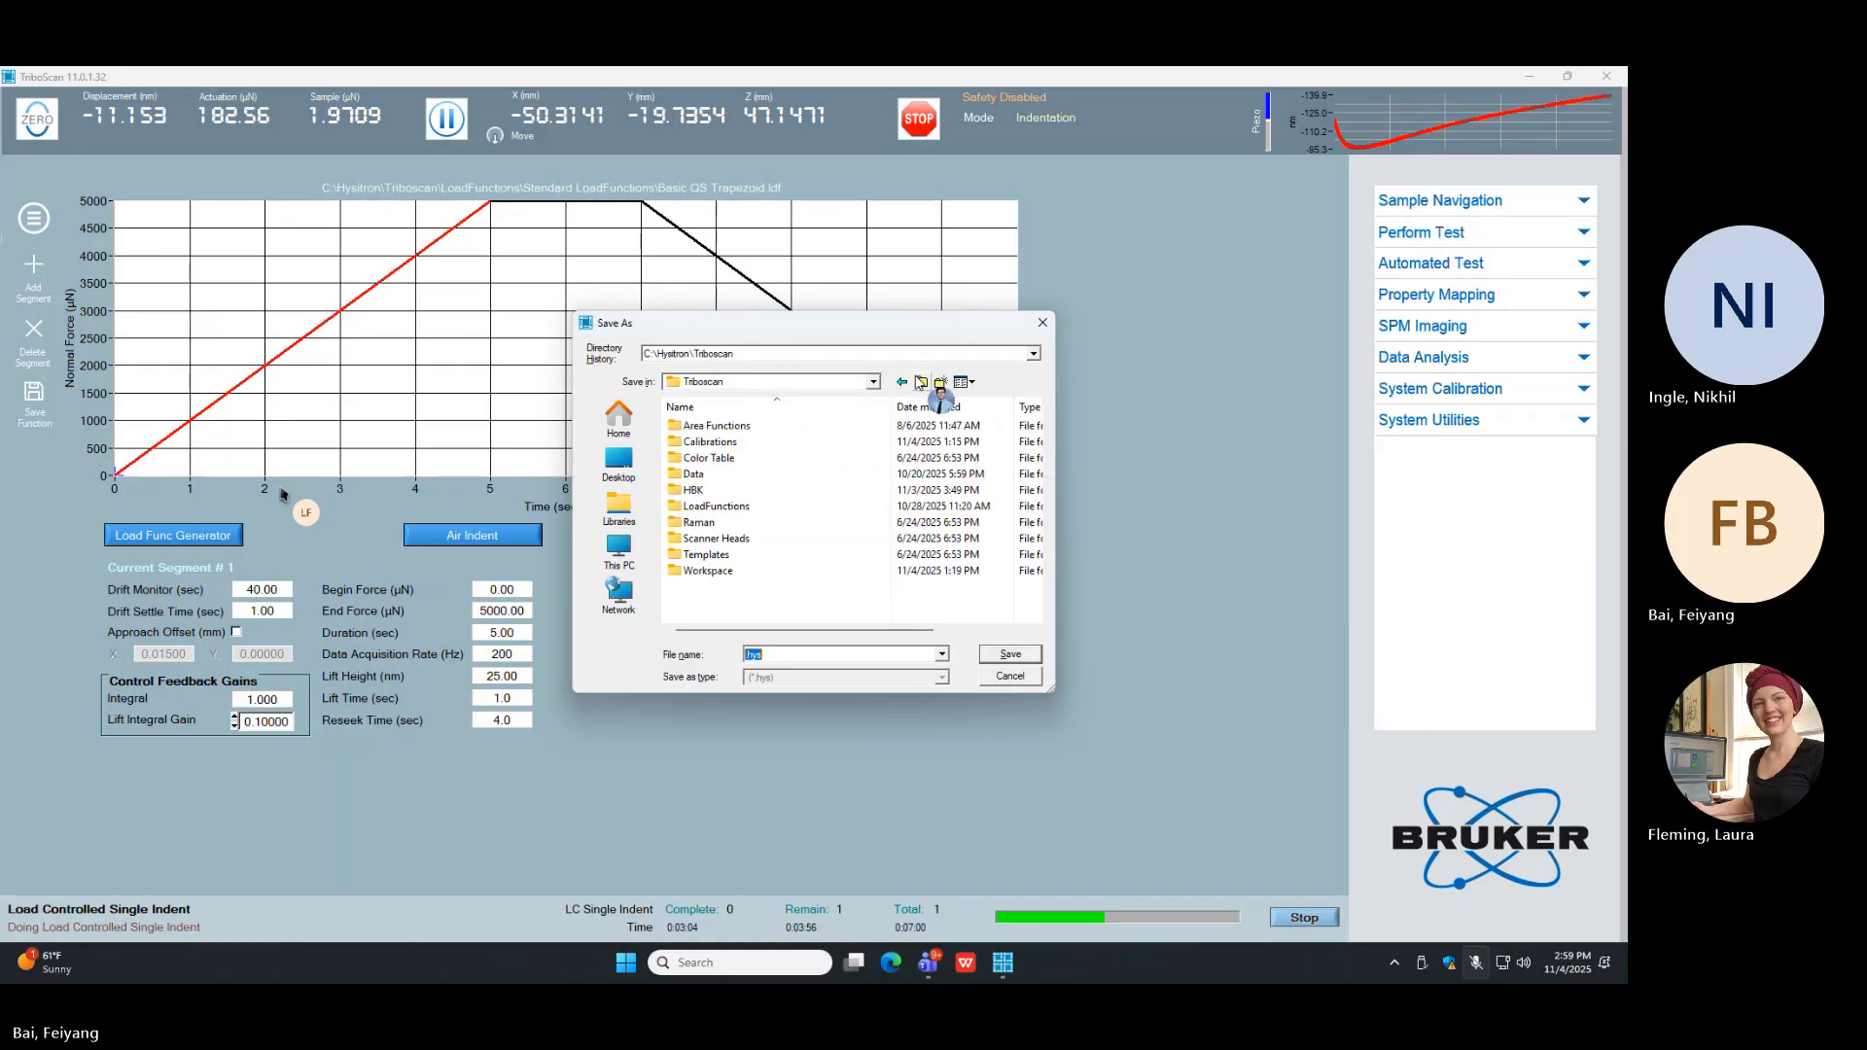
pyautogui.click(920, 382)
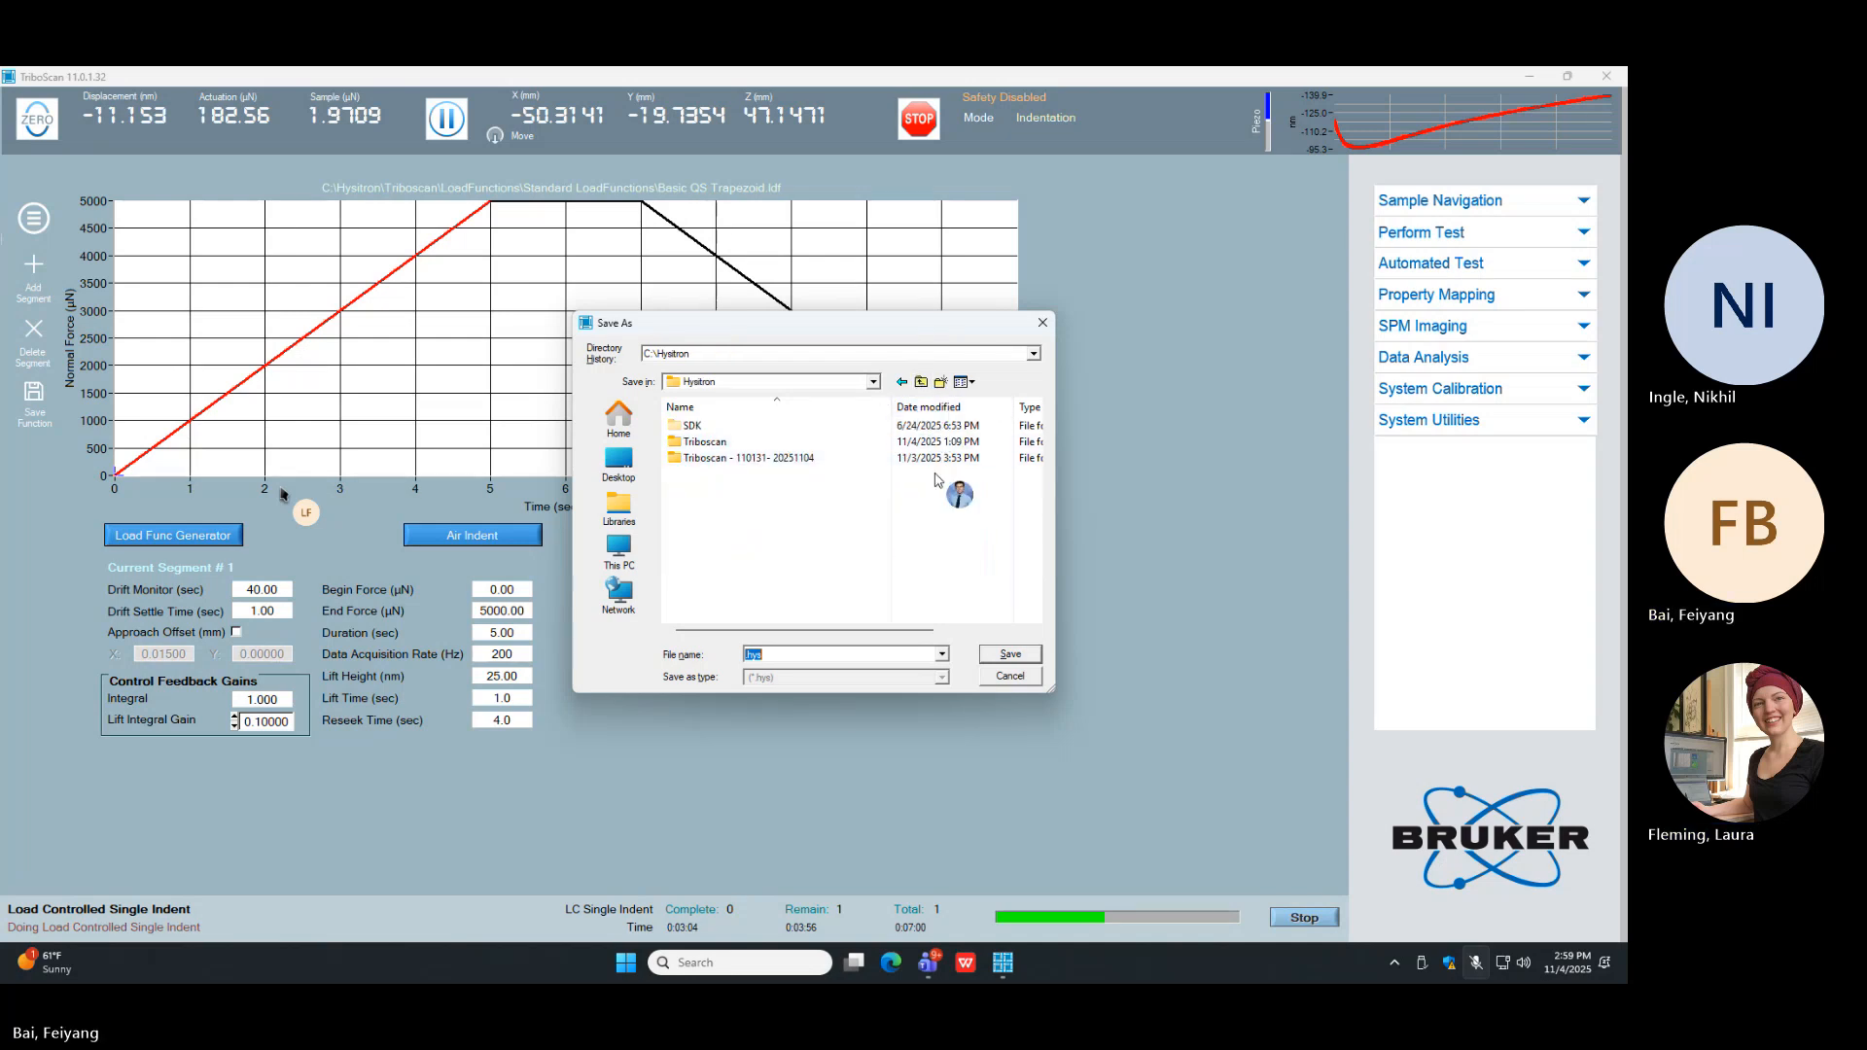
pyautogui.doubleClick(912, 447)
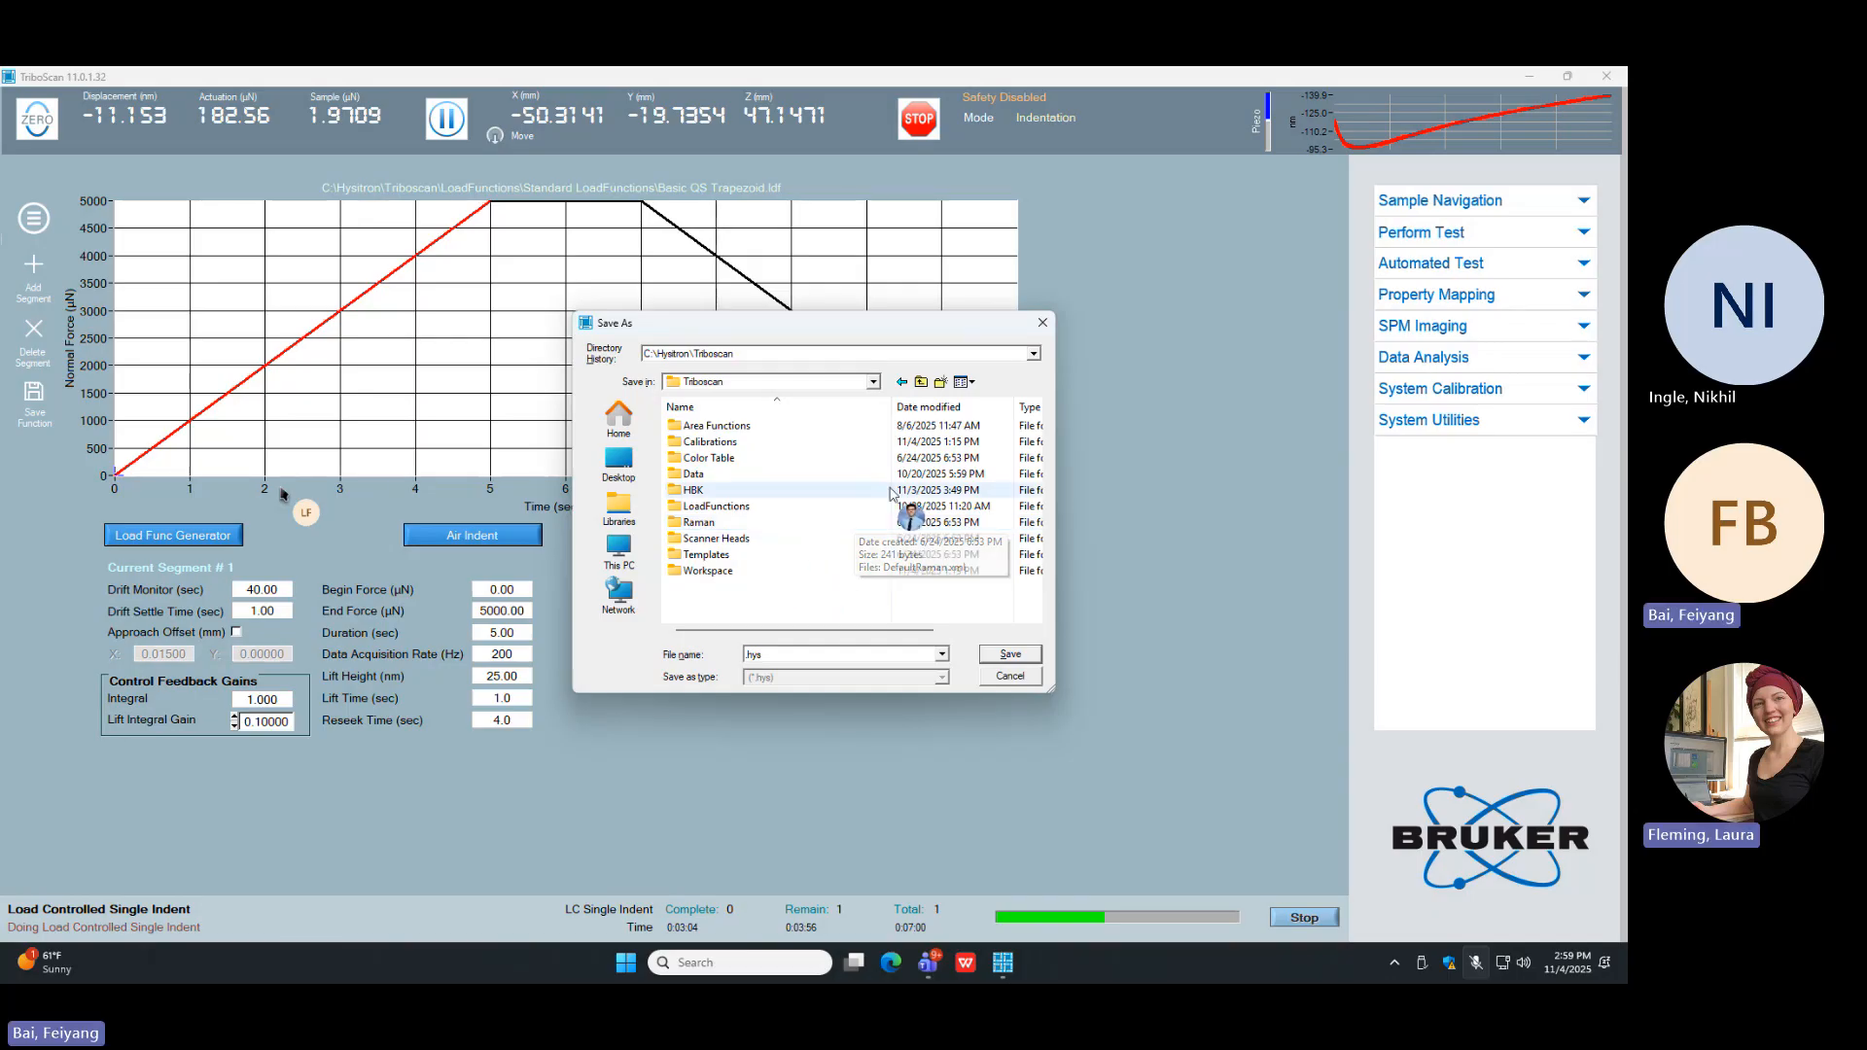
pyautogui.click(921, 384)
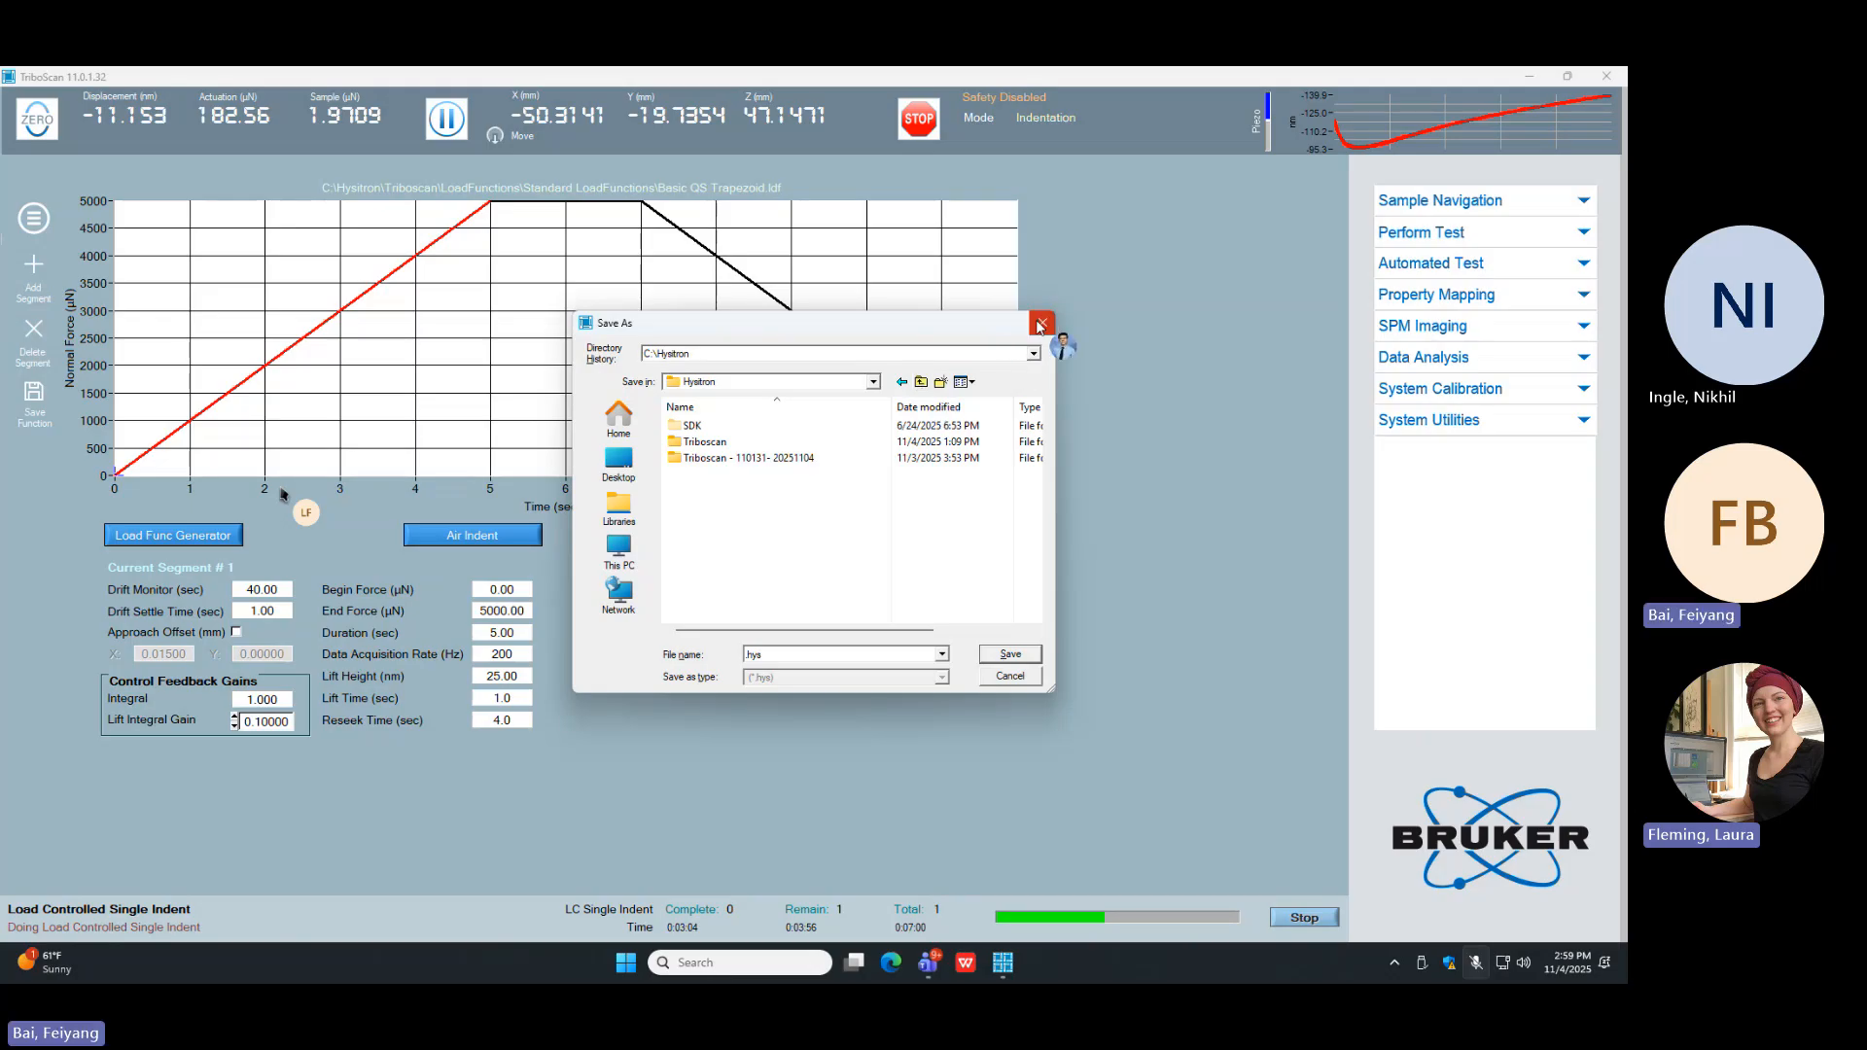
# Step: Choose the "fused quart" folder, inside the colleague's personal folder on the Desktop, as the save location for the indent data
pyautogui.click(618, 460)
pyautogui.scroll(-3, 807, 579)
pyautogui.scroll(2, 789, 573)
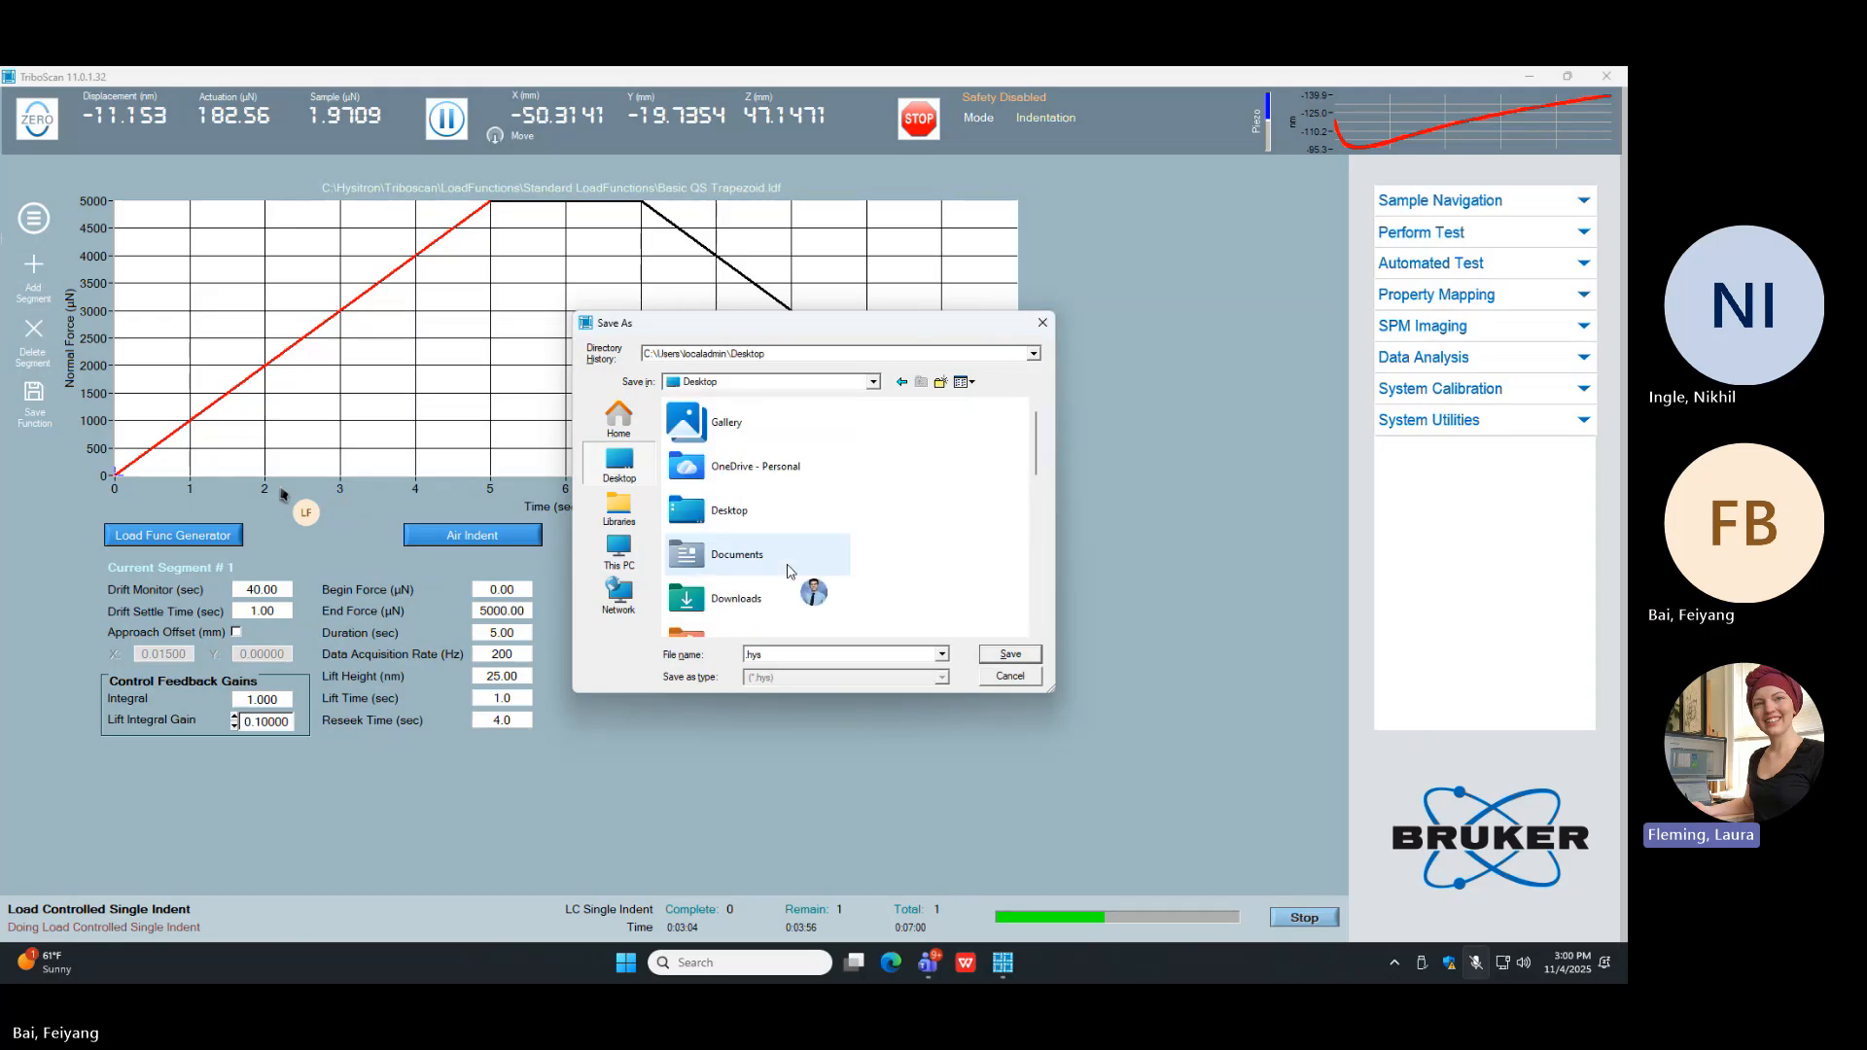
pyautogui.doubleClick(759, 513)
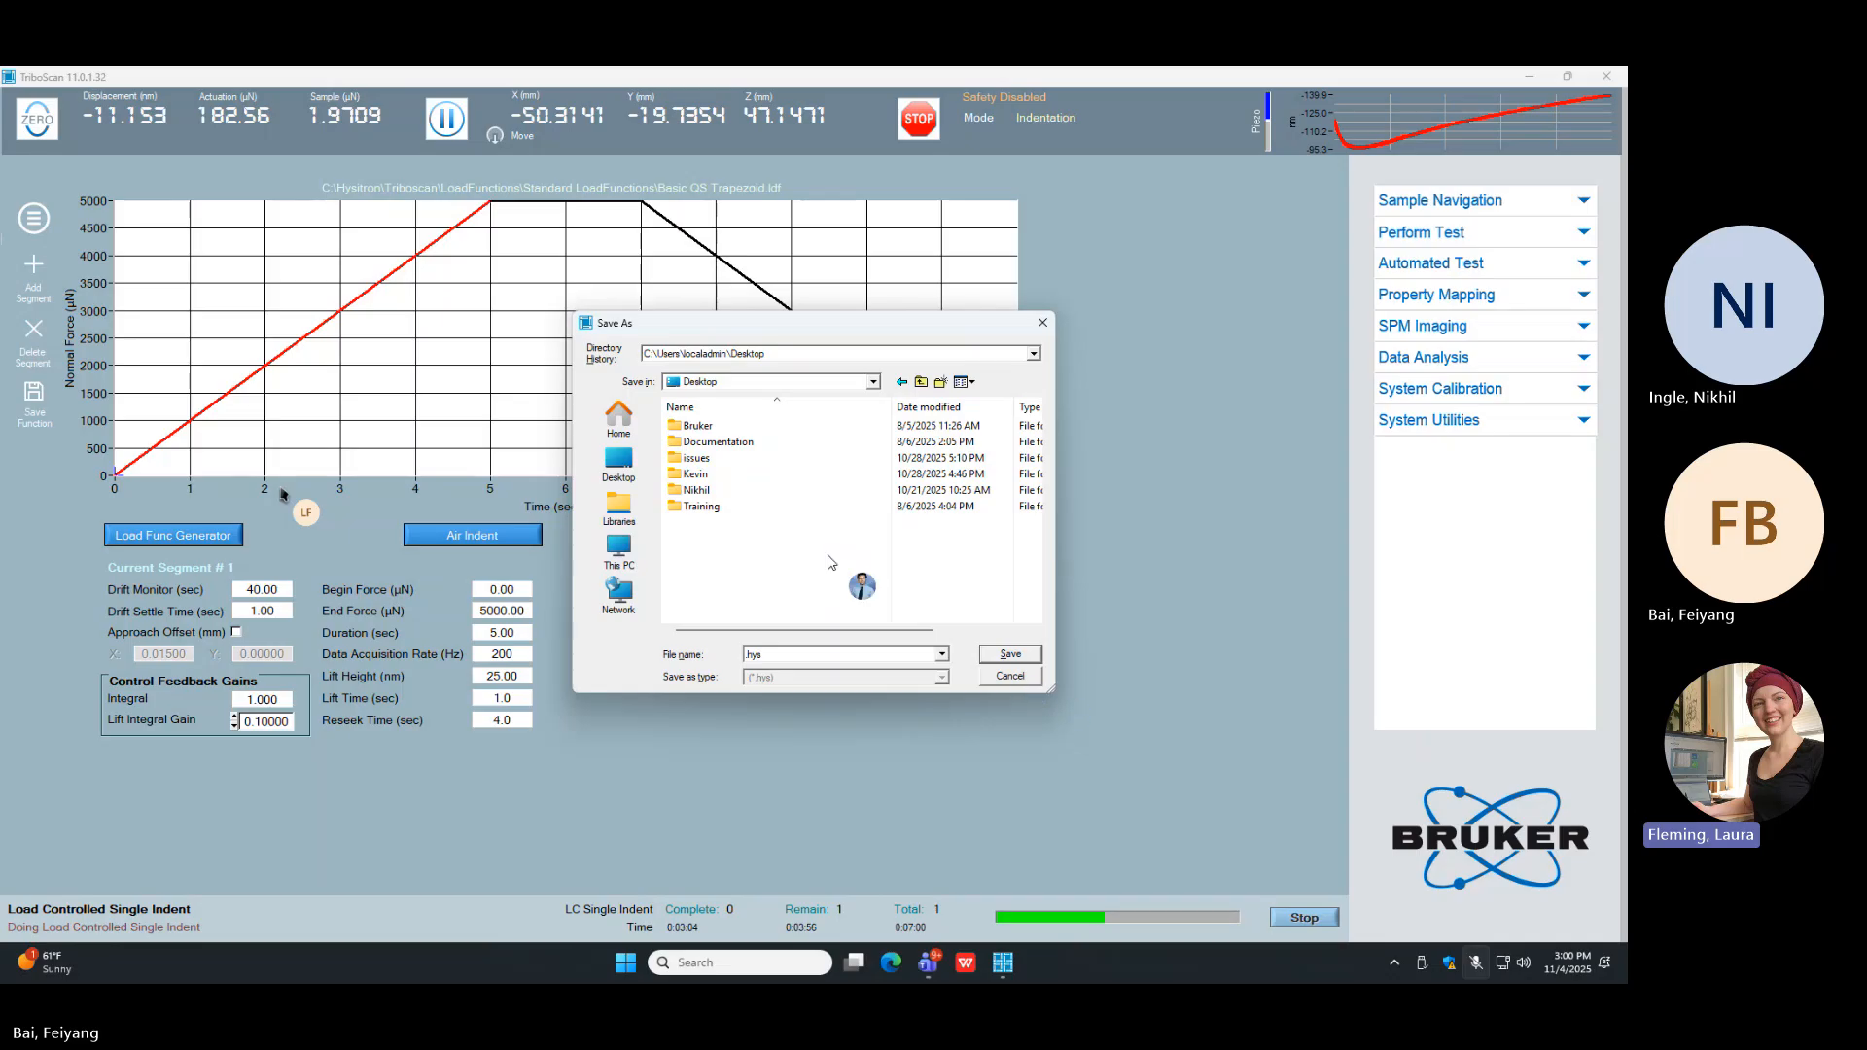
pyautogui.doubleClick(725, 507)
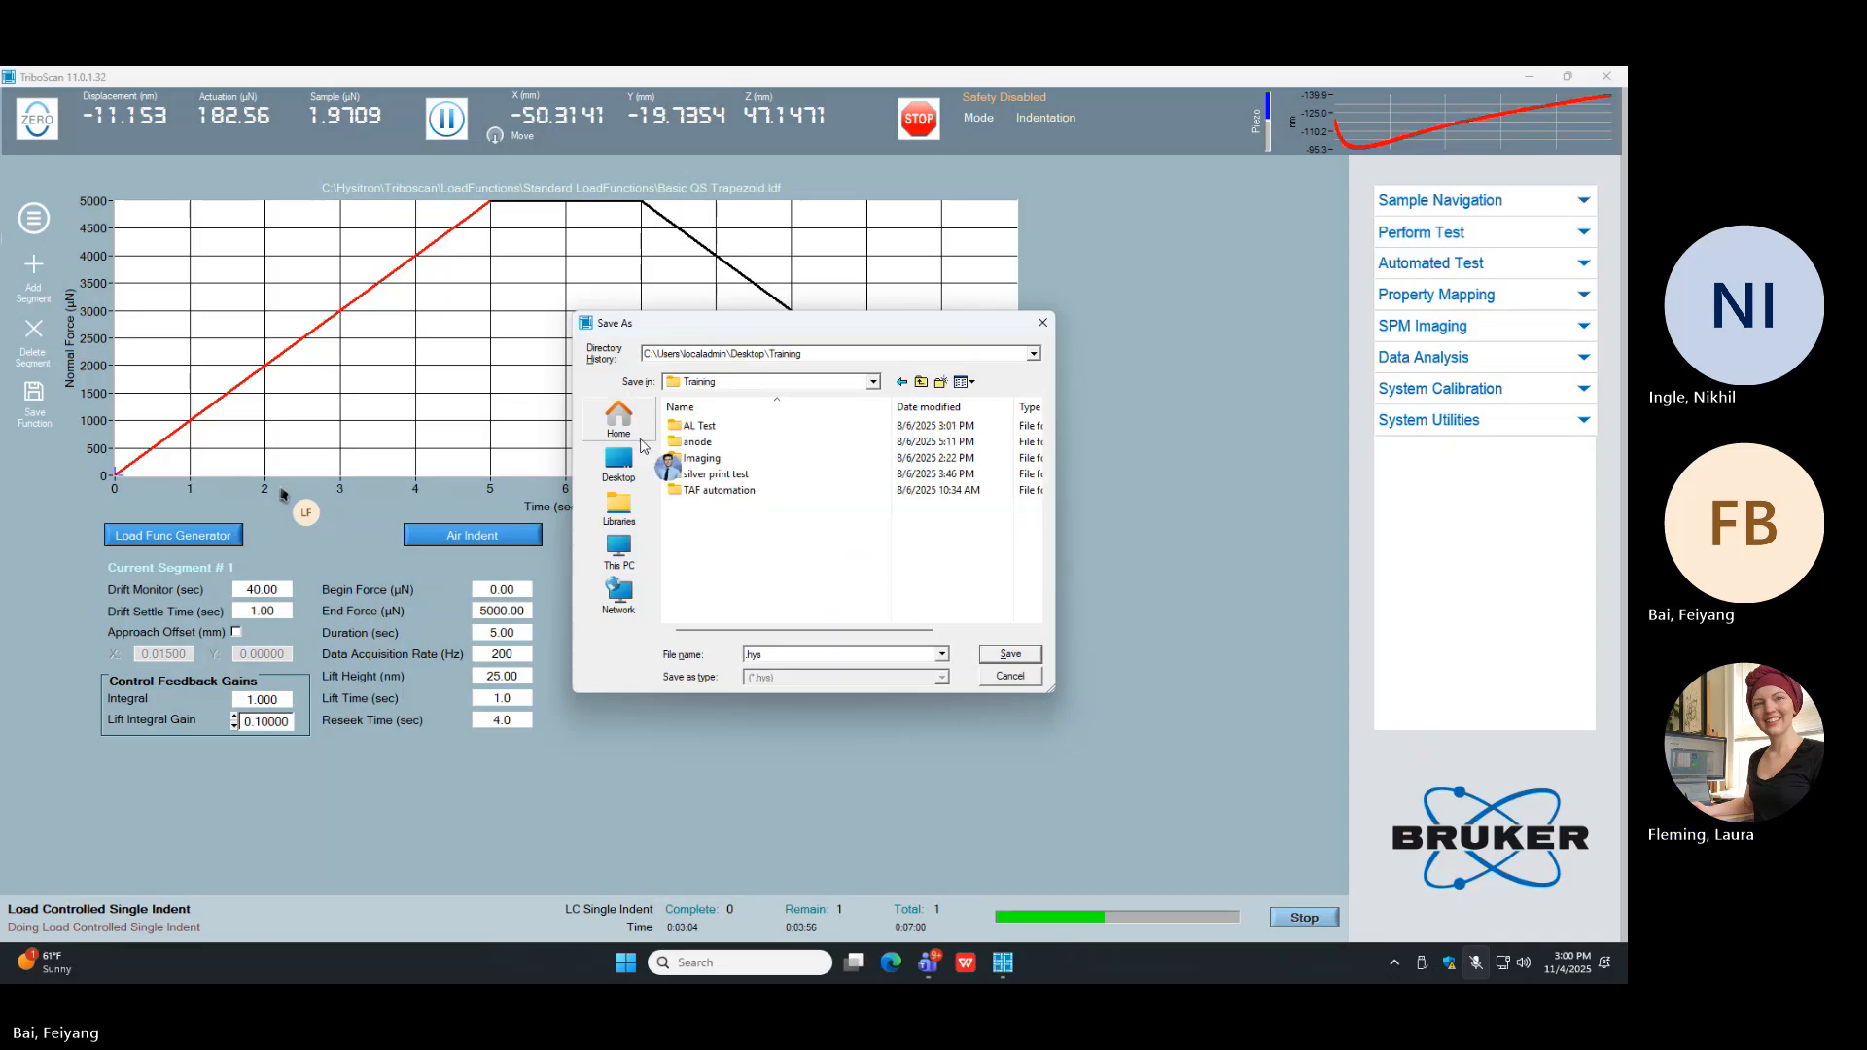
pyautogui.click(922, 381)
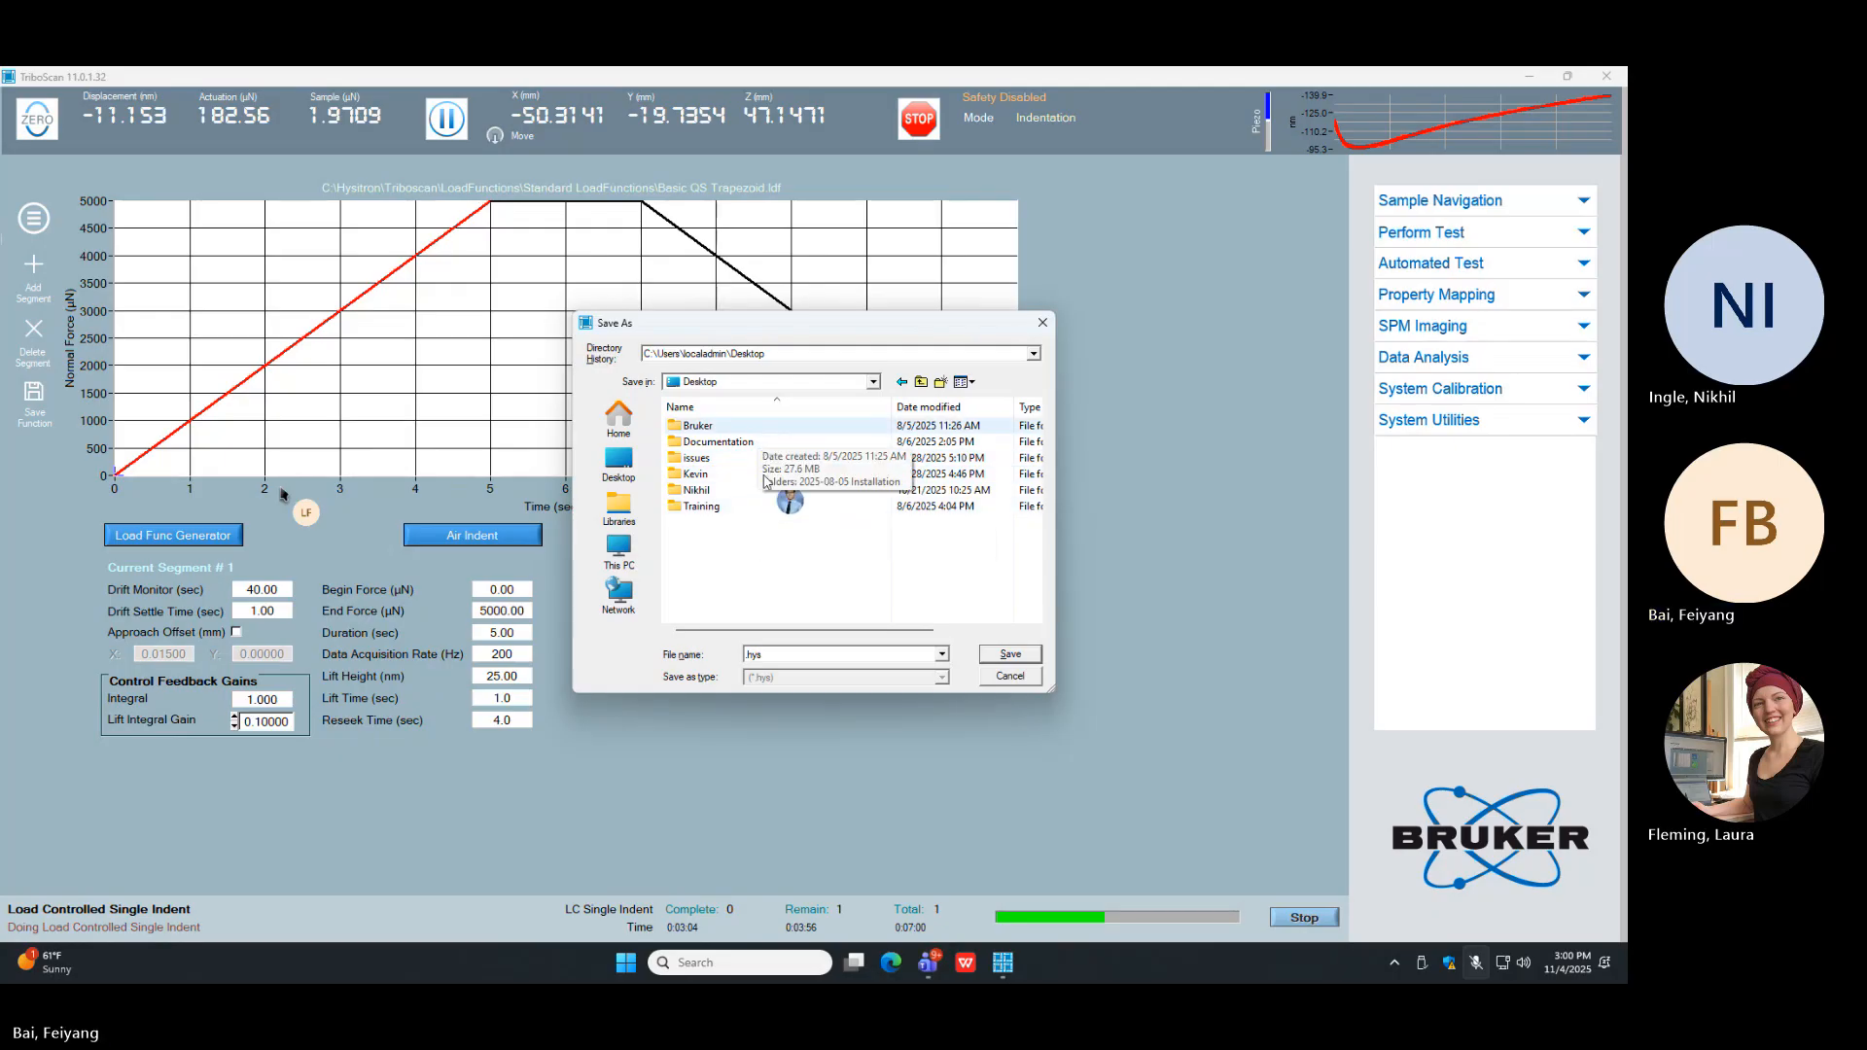
pyautogui.doubleClick(719, 474)
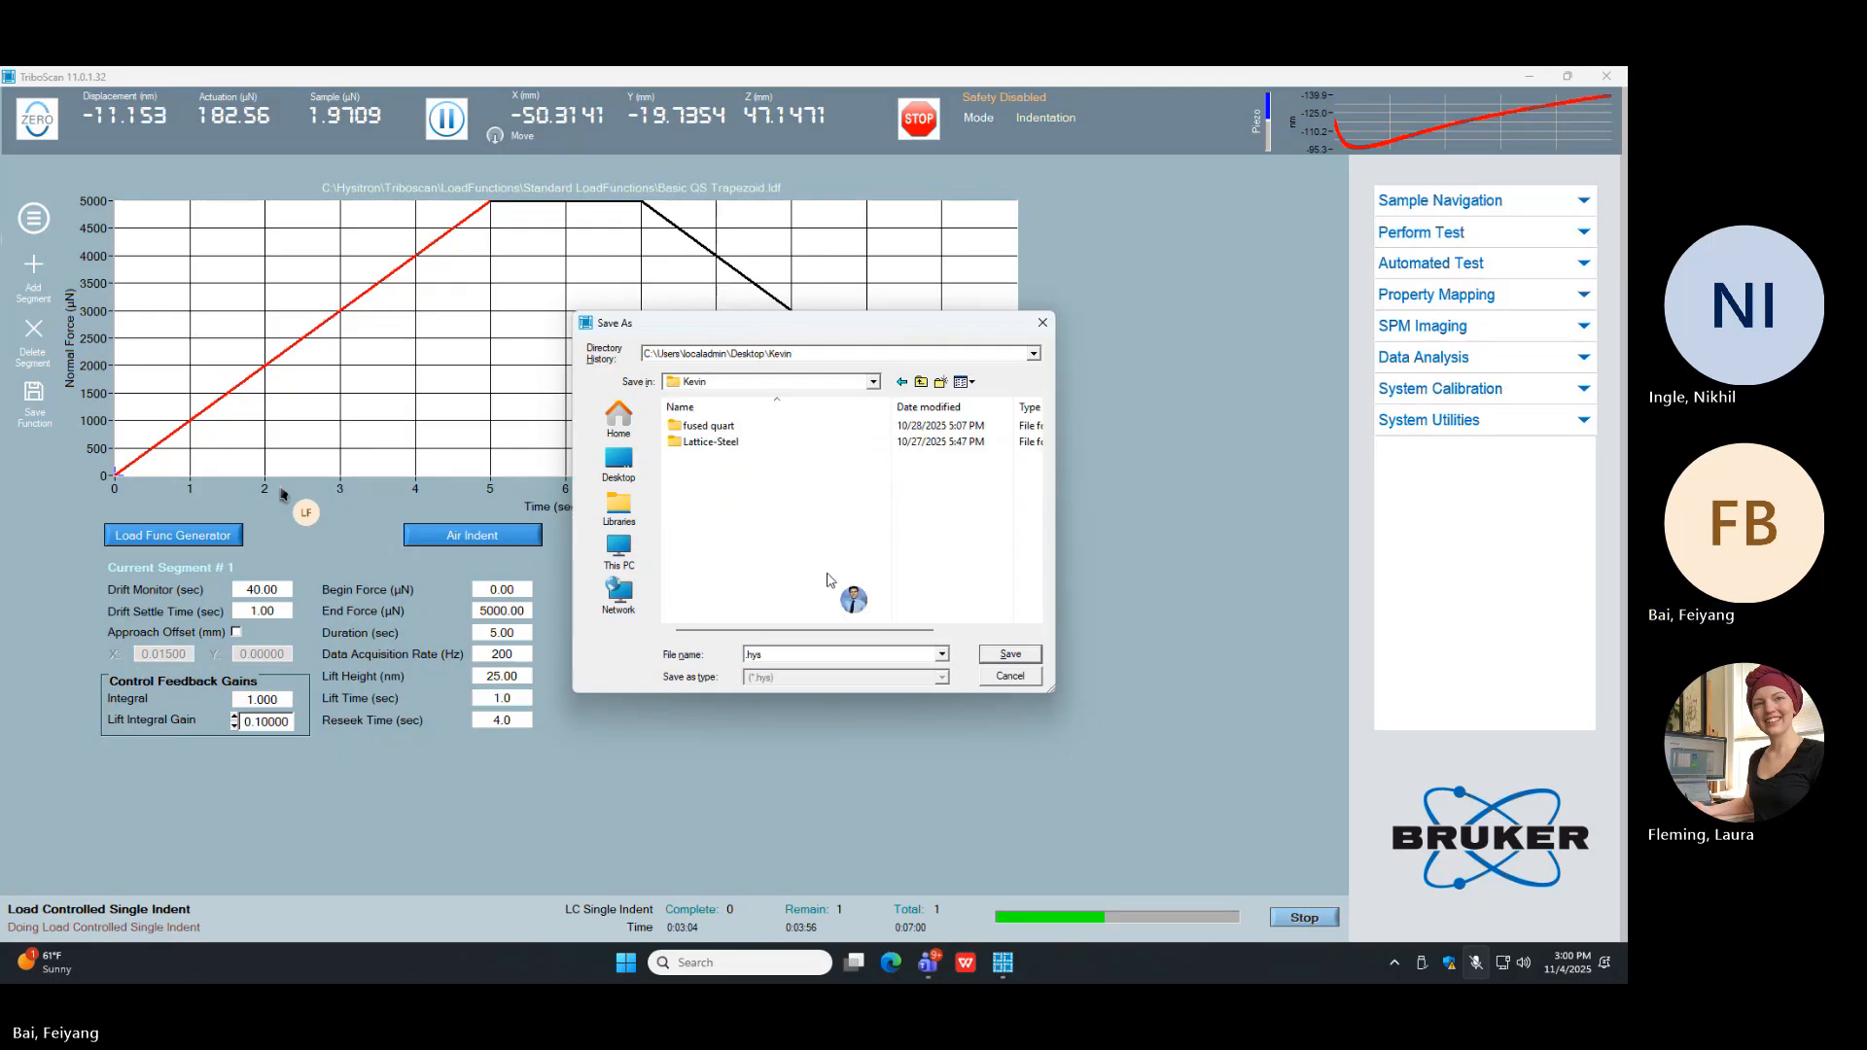
pyautogui.doubleClick(740, 426)
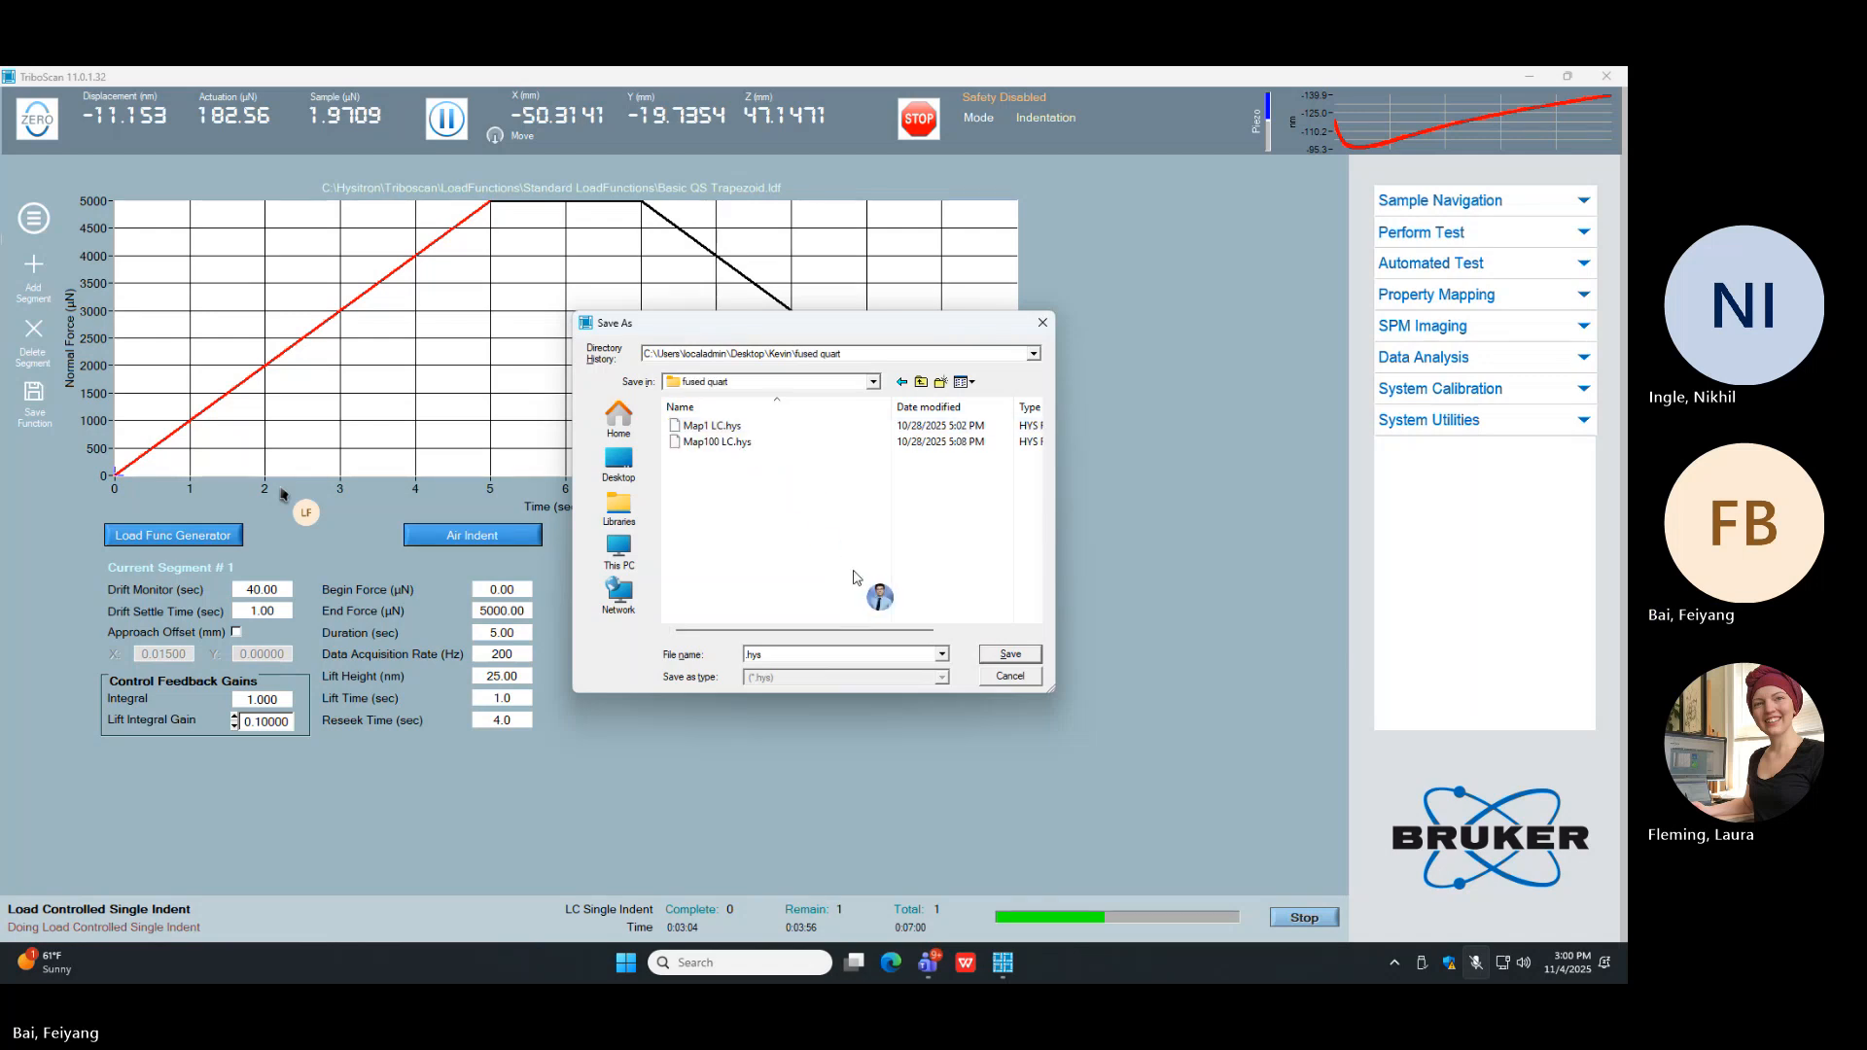
# Step: Name the indent data file "5 mN FQ.hys" and save it so the test continues
pyautogui.doubleClick(752, 657)
pyautogui.click(752, 659)
pyautogui.write('fuse')
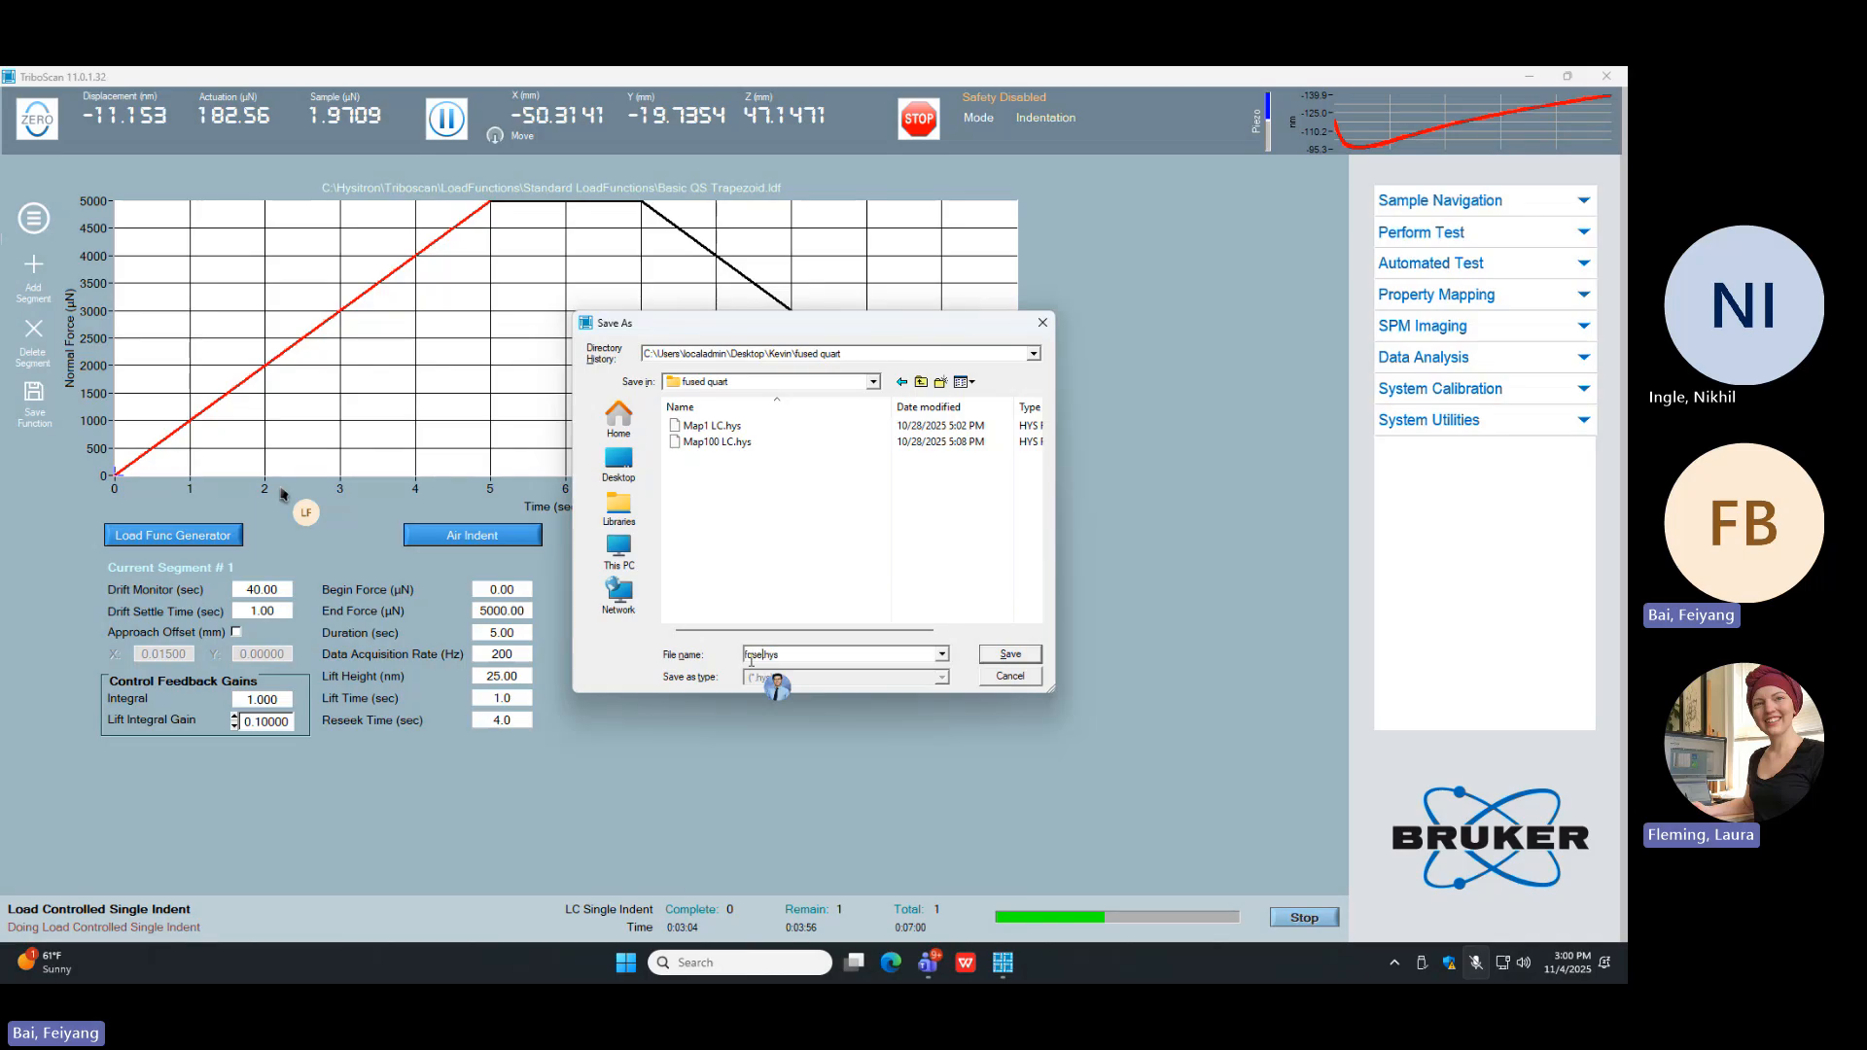
pyautogui.press('BackSpace')
pyautogui.press('BackSpace')
pyautogui.press('BackSpace')
pyautogui.press('BackSpace')
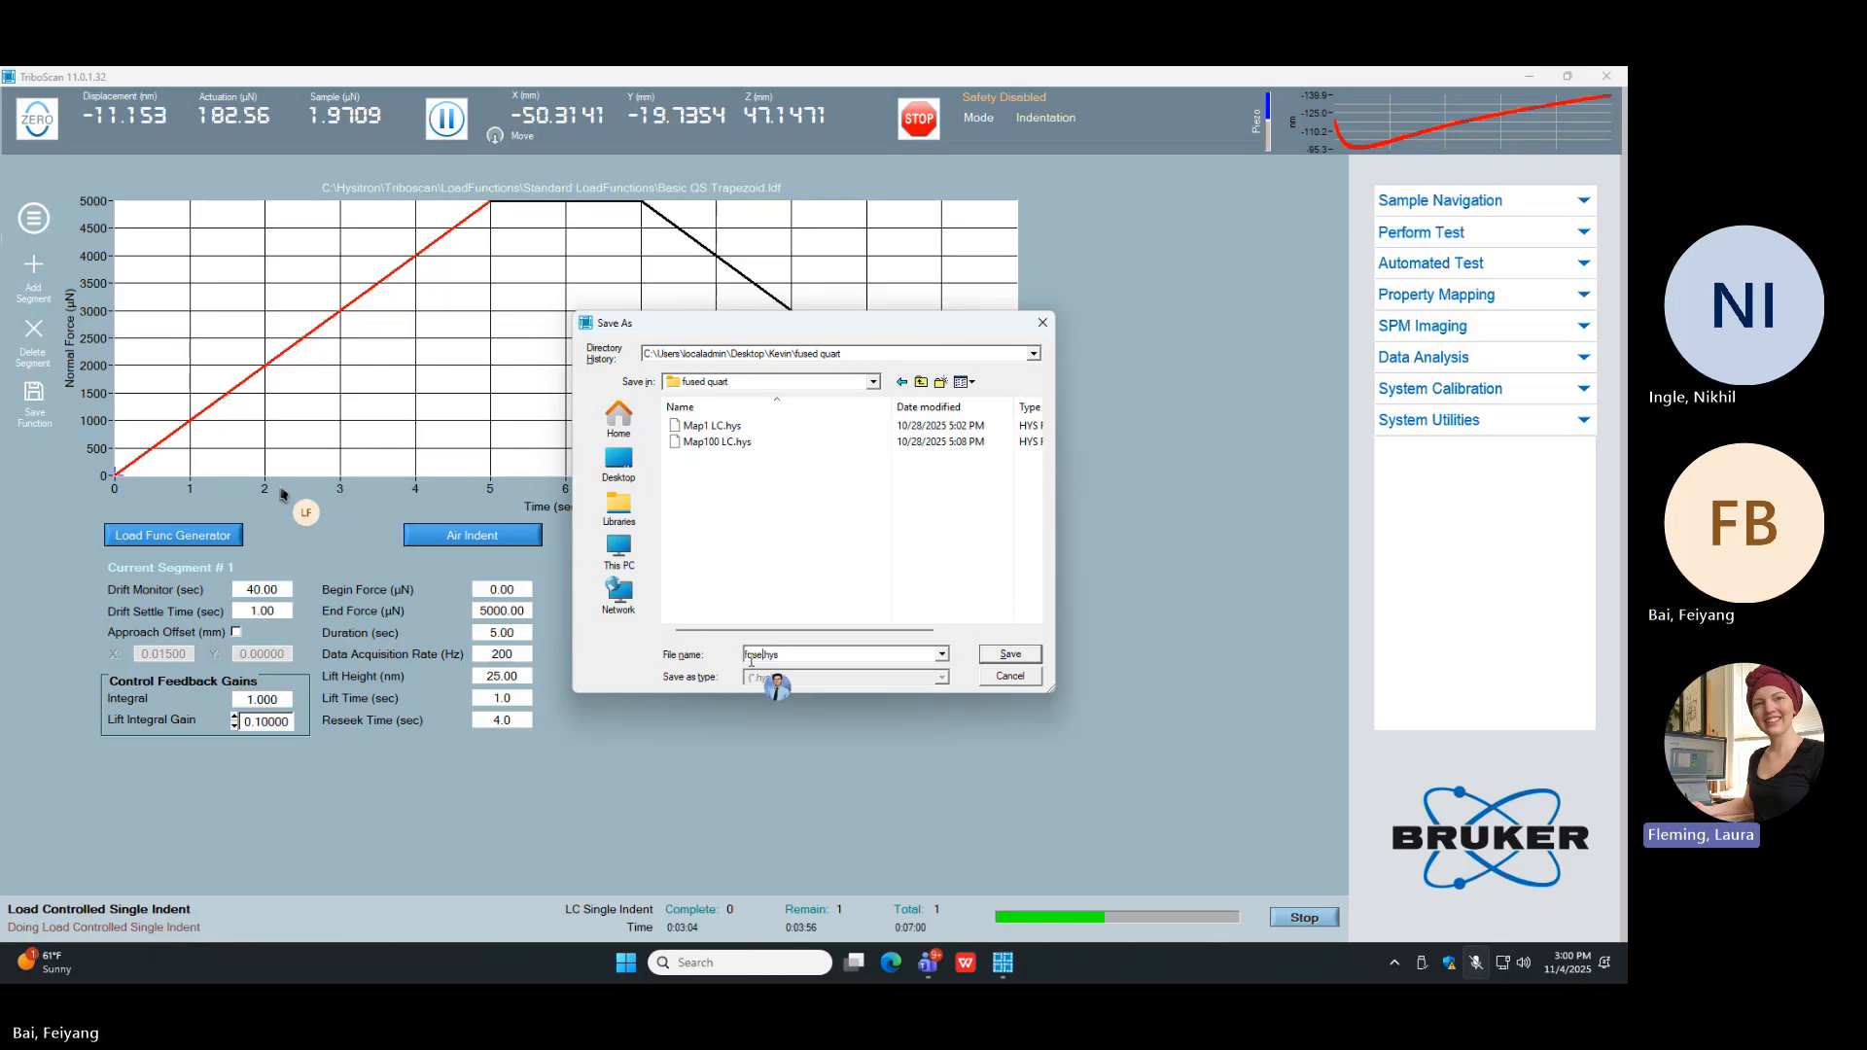
pyautogui.write('5um FQ')
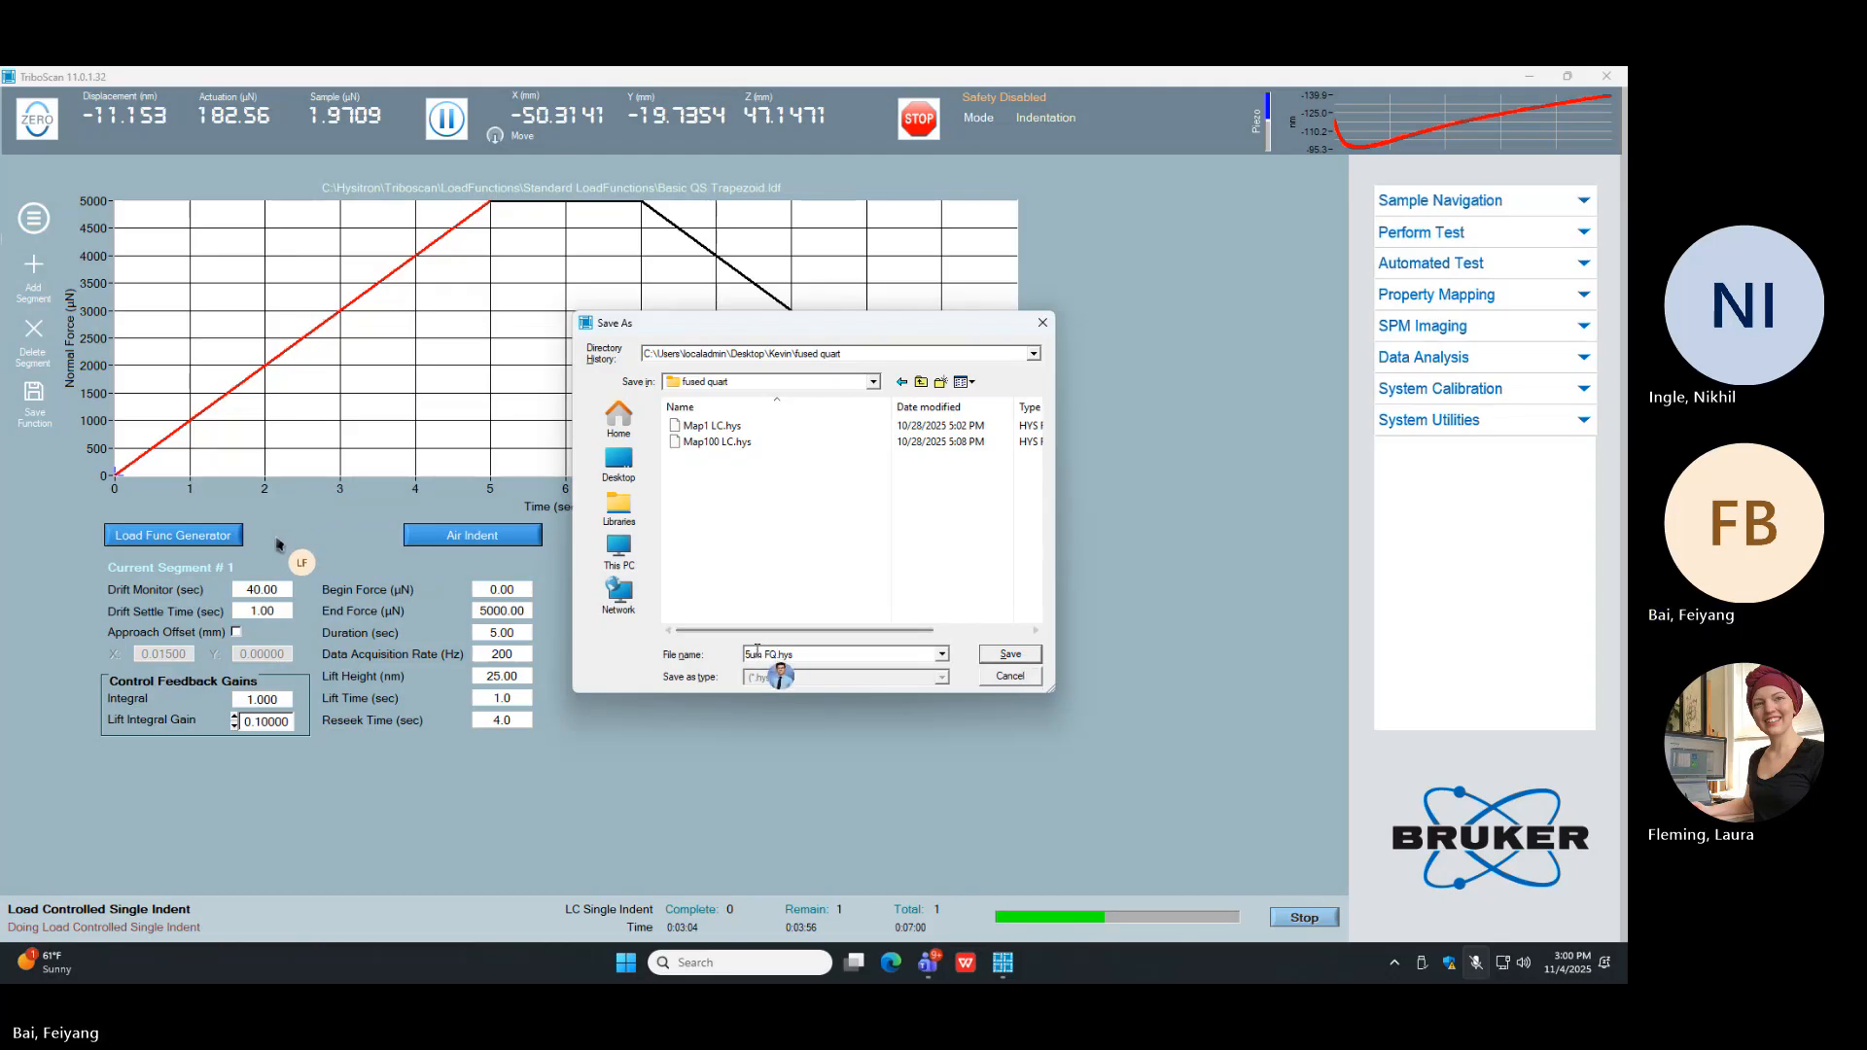
pyautogui.press('BackSpace')
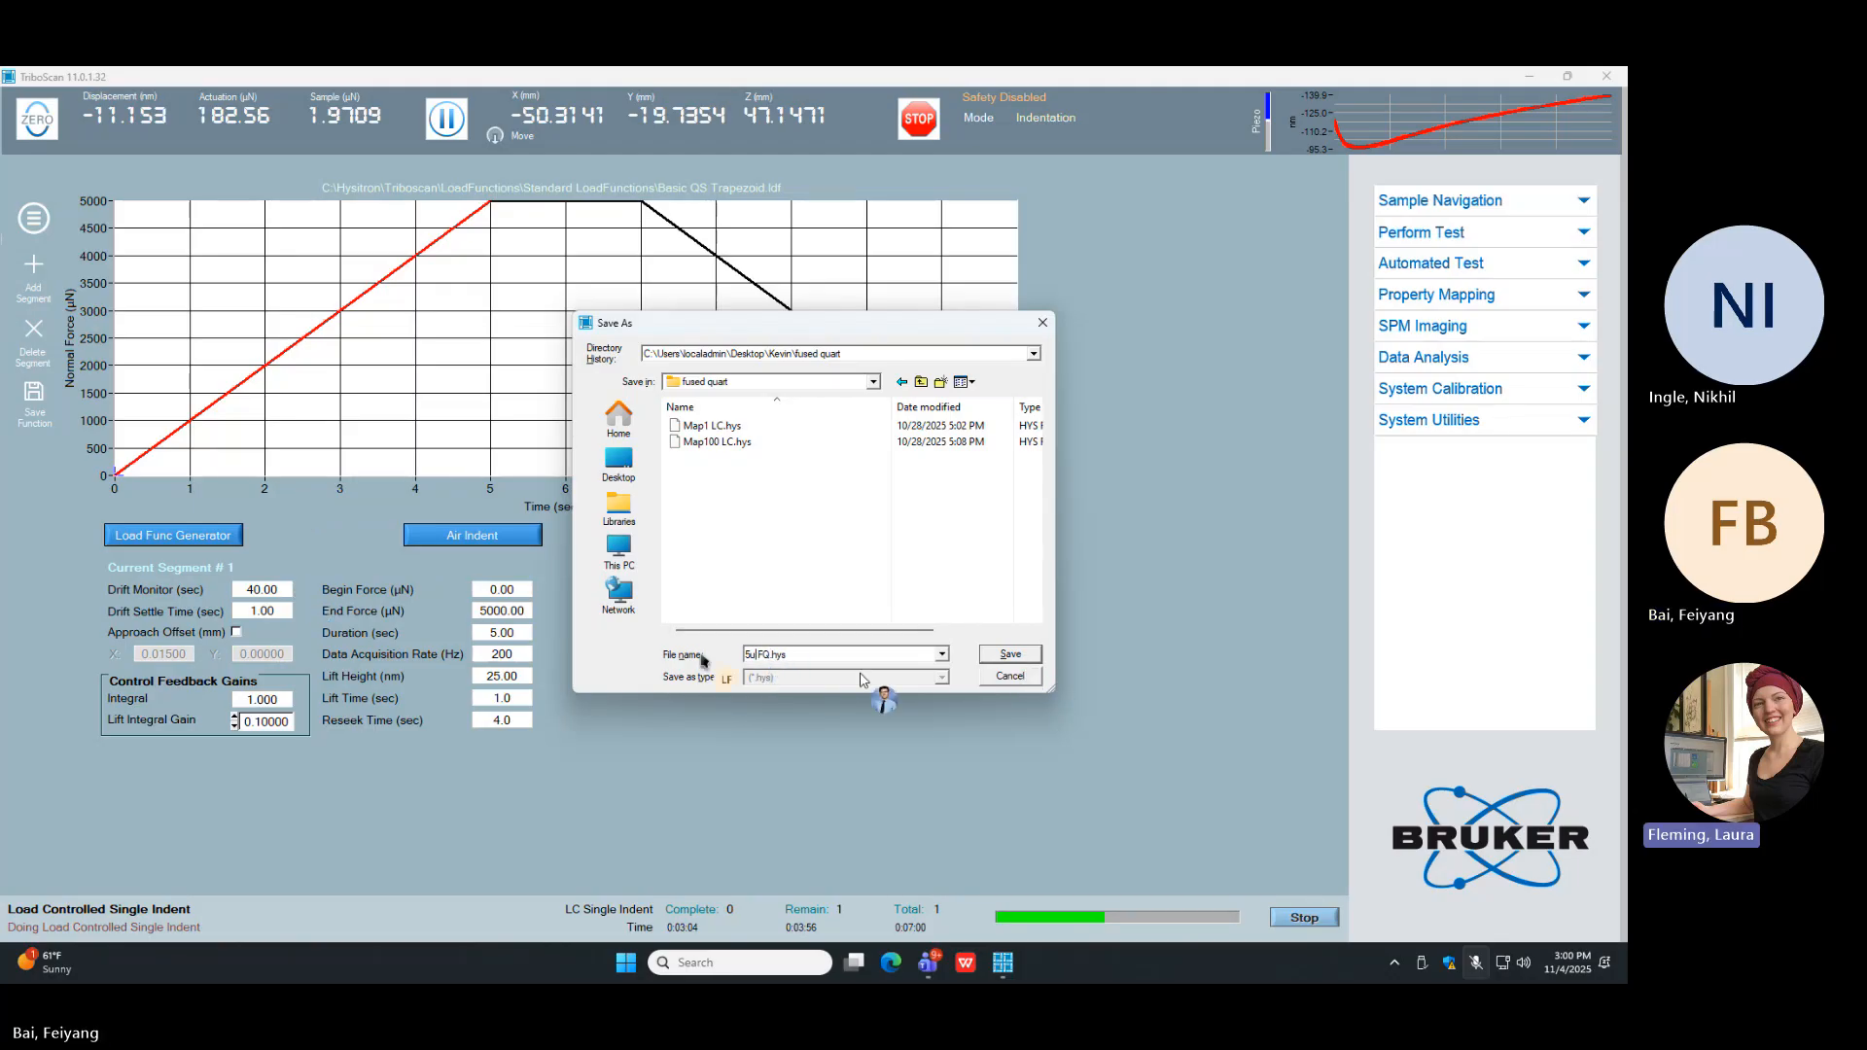
pyautogui.write('N')
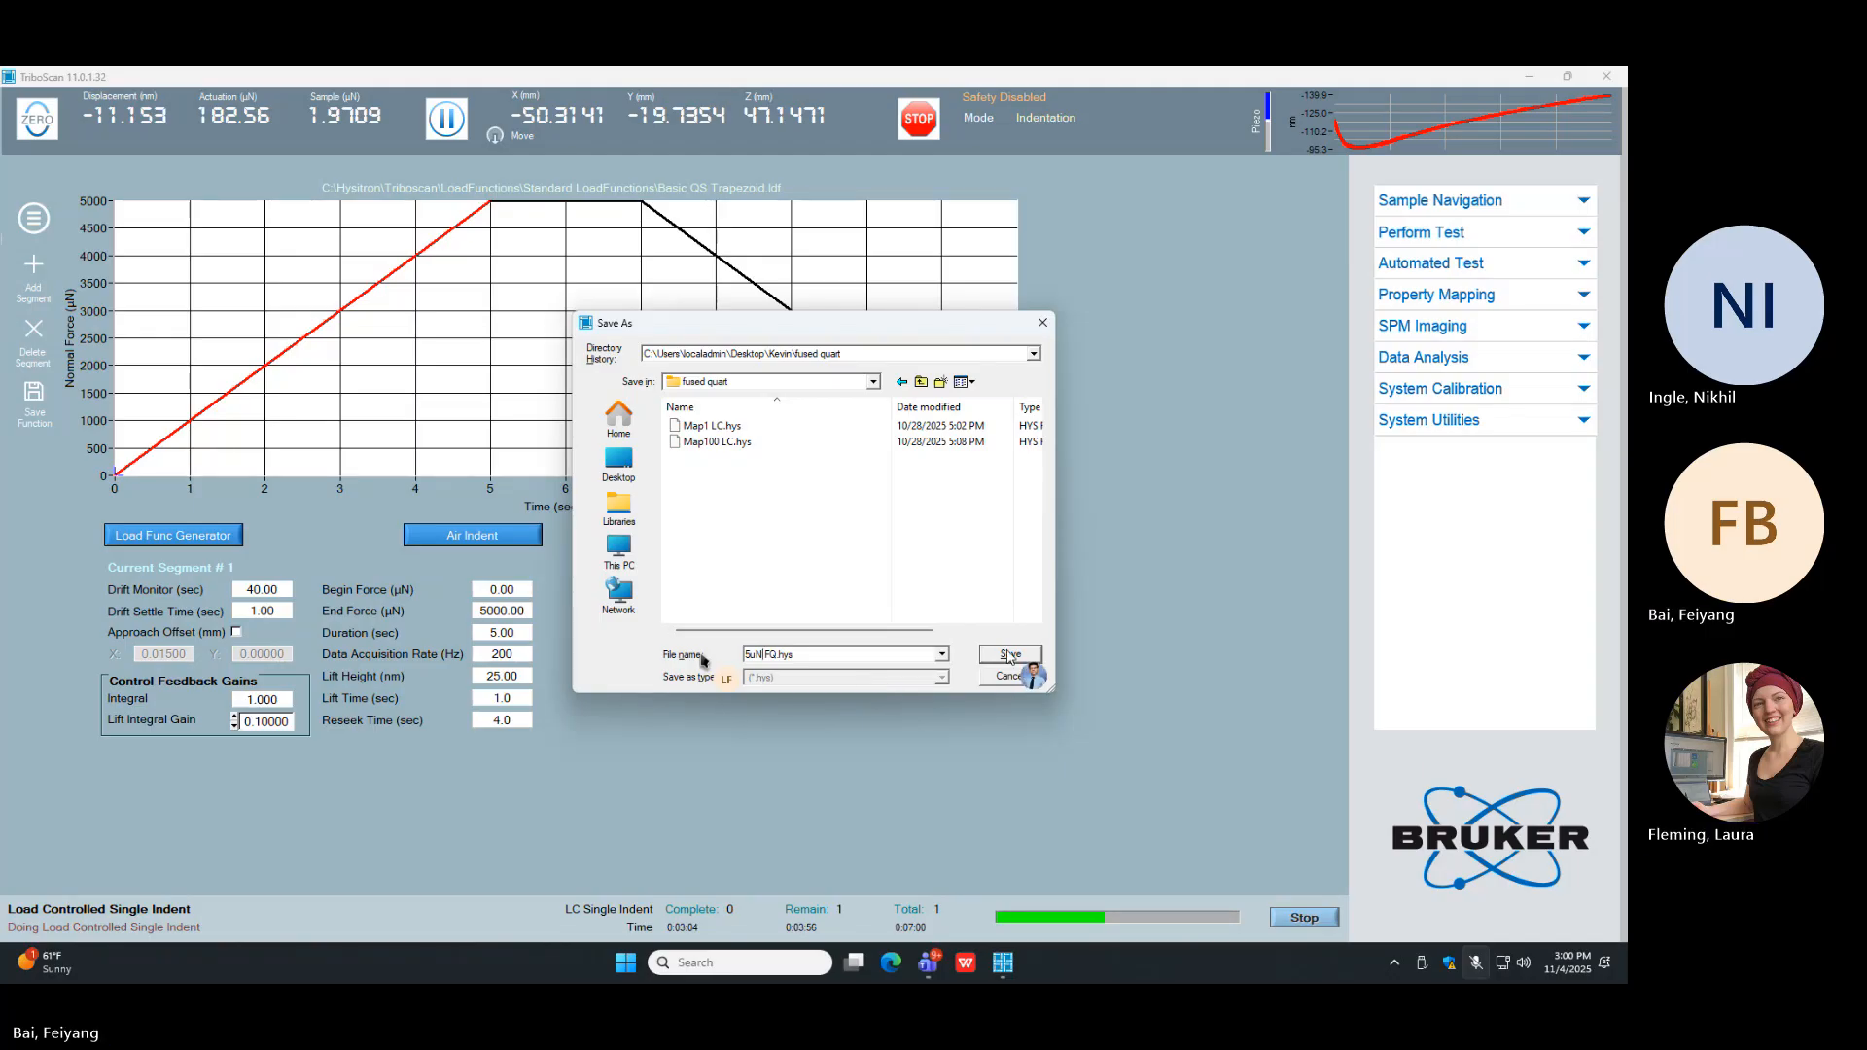
pyautogui.press('BackSpace')
pyautogui.press('BackSpace')
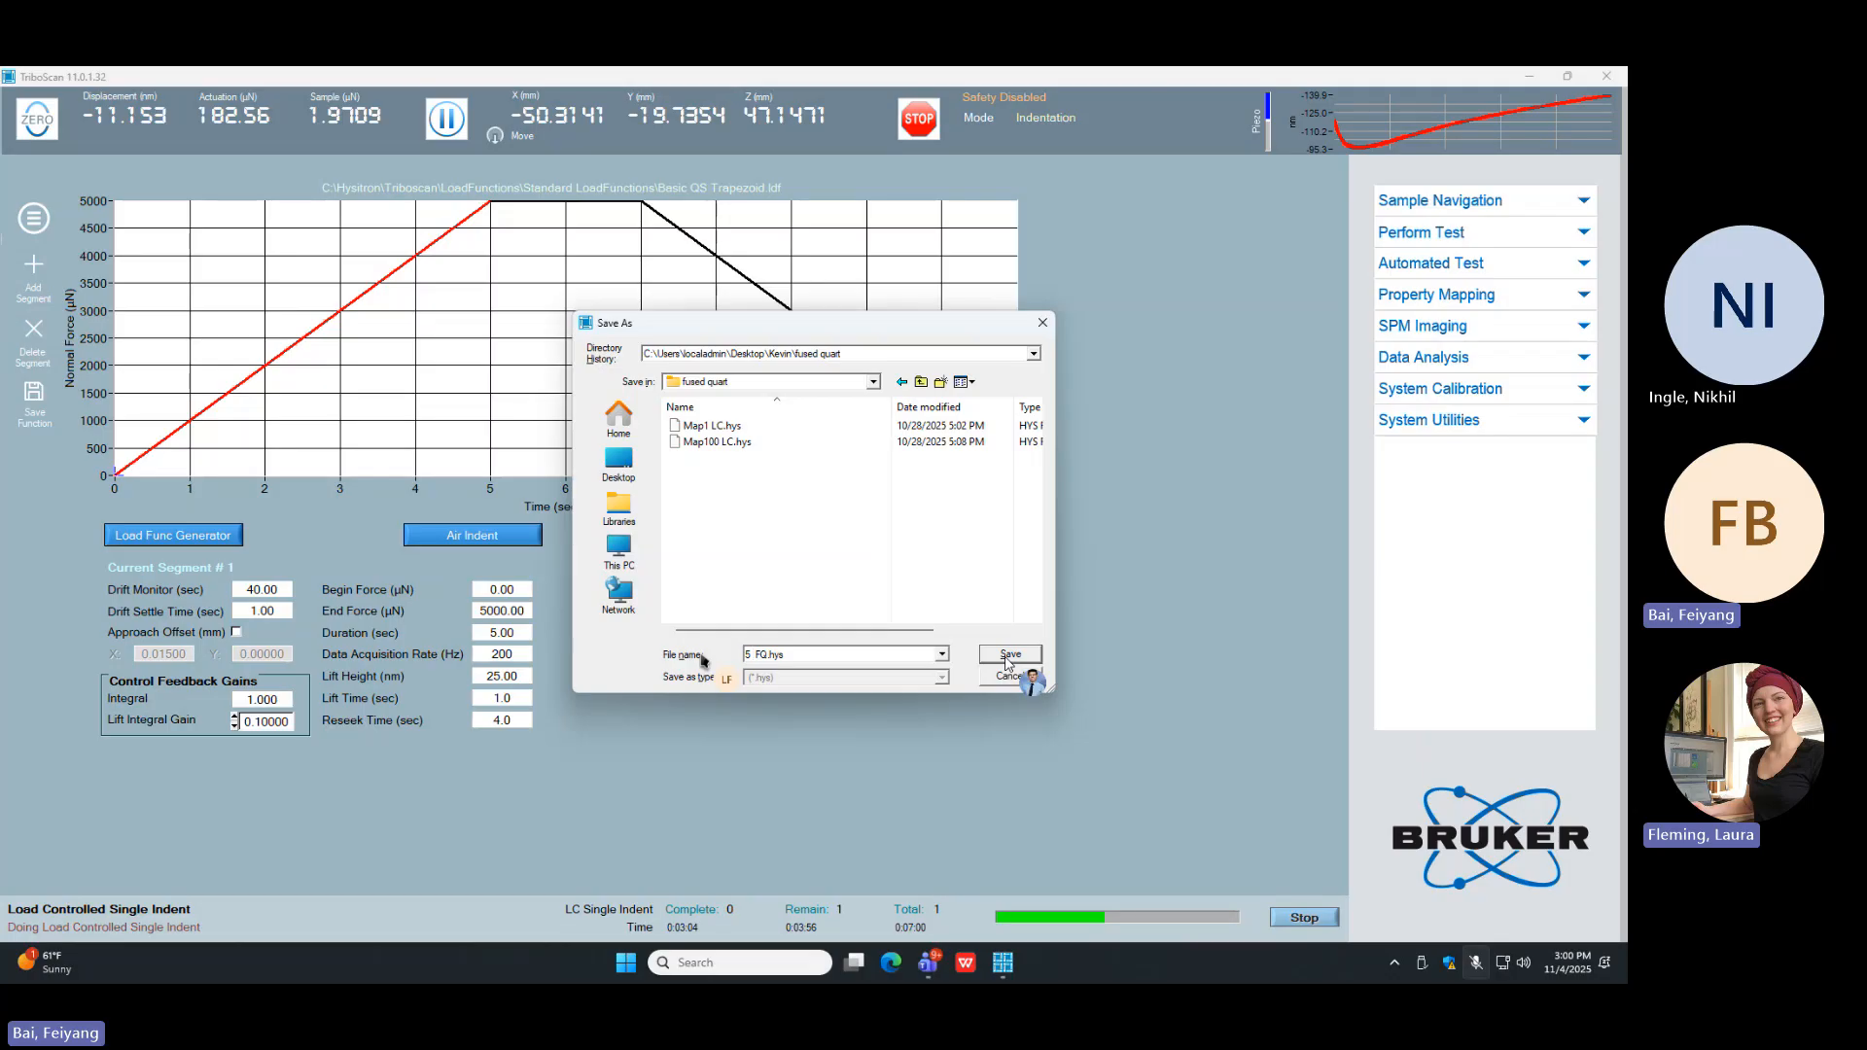
pyautogui.write('mN')
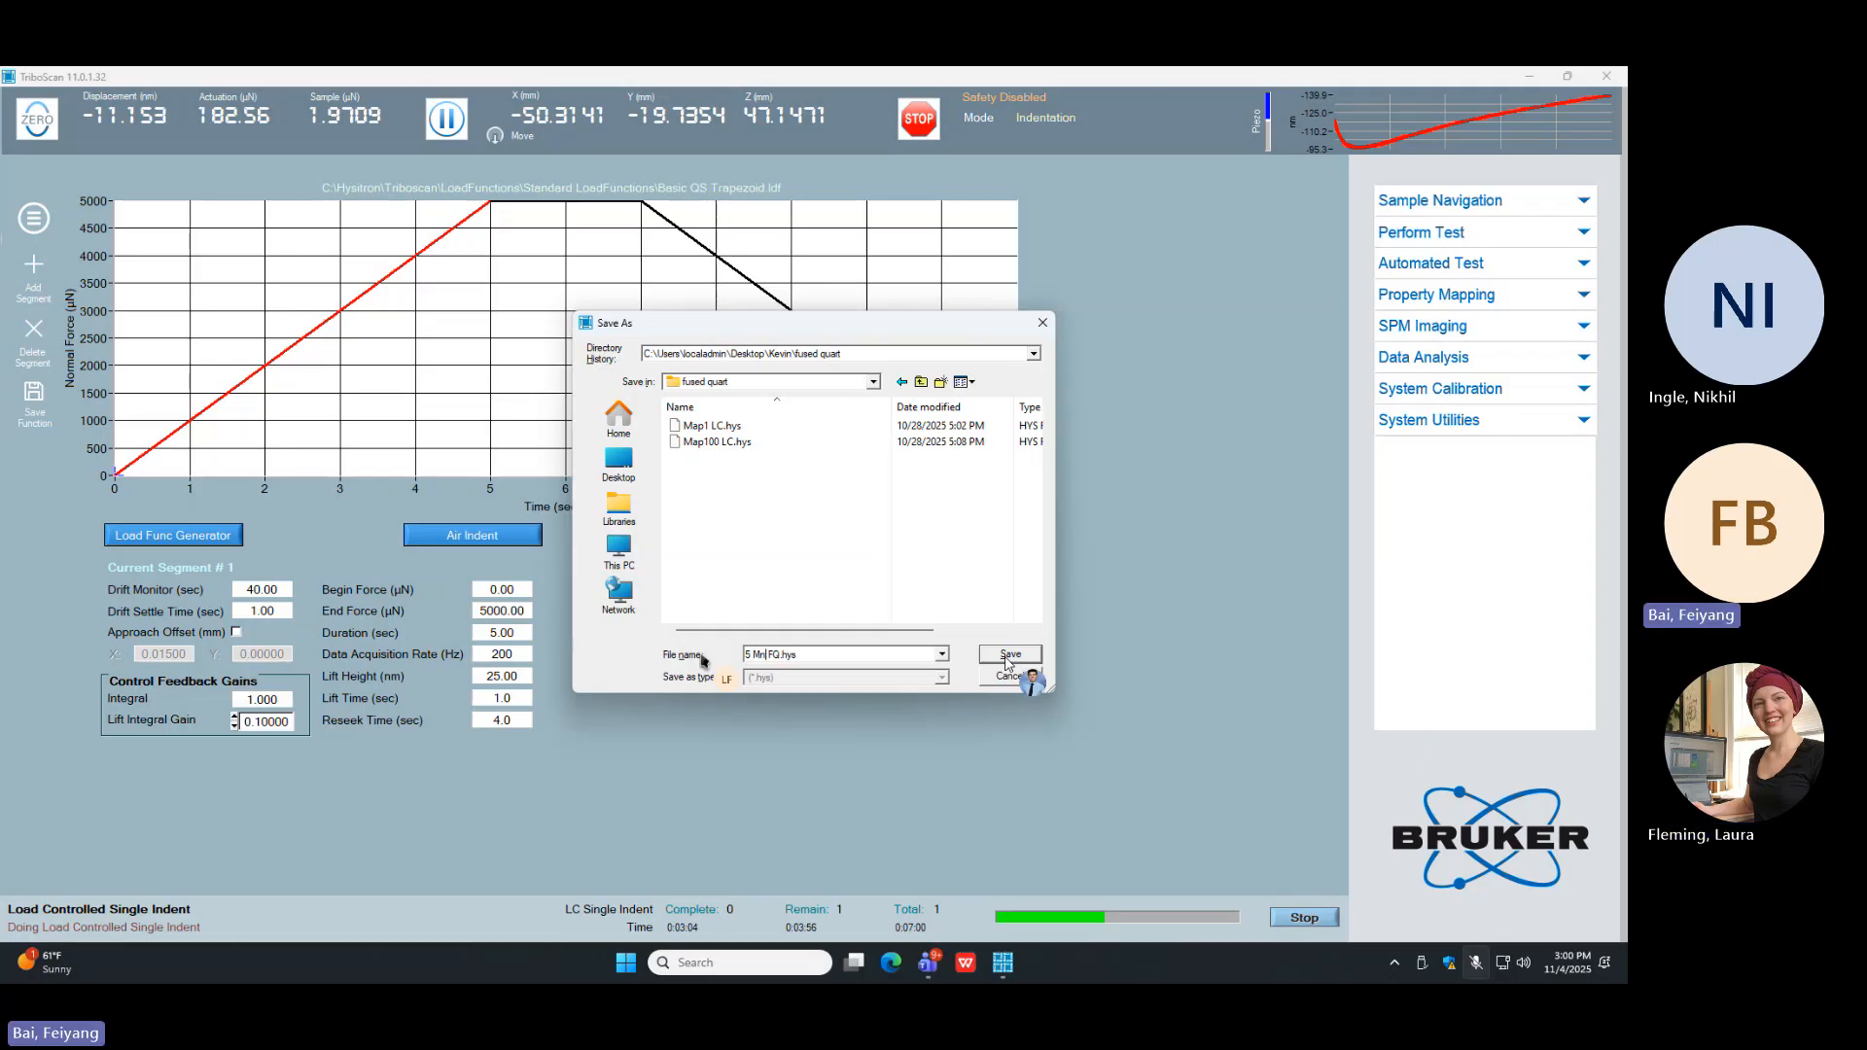
pyautogui.press('BackSpace')
pyautogui.press('BackSpace')
pyautogui.write('mN')
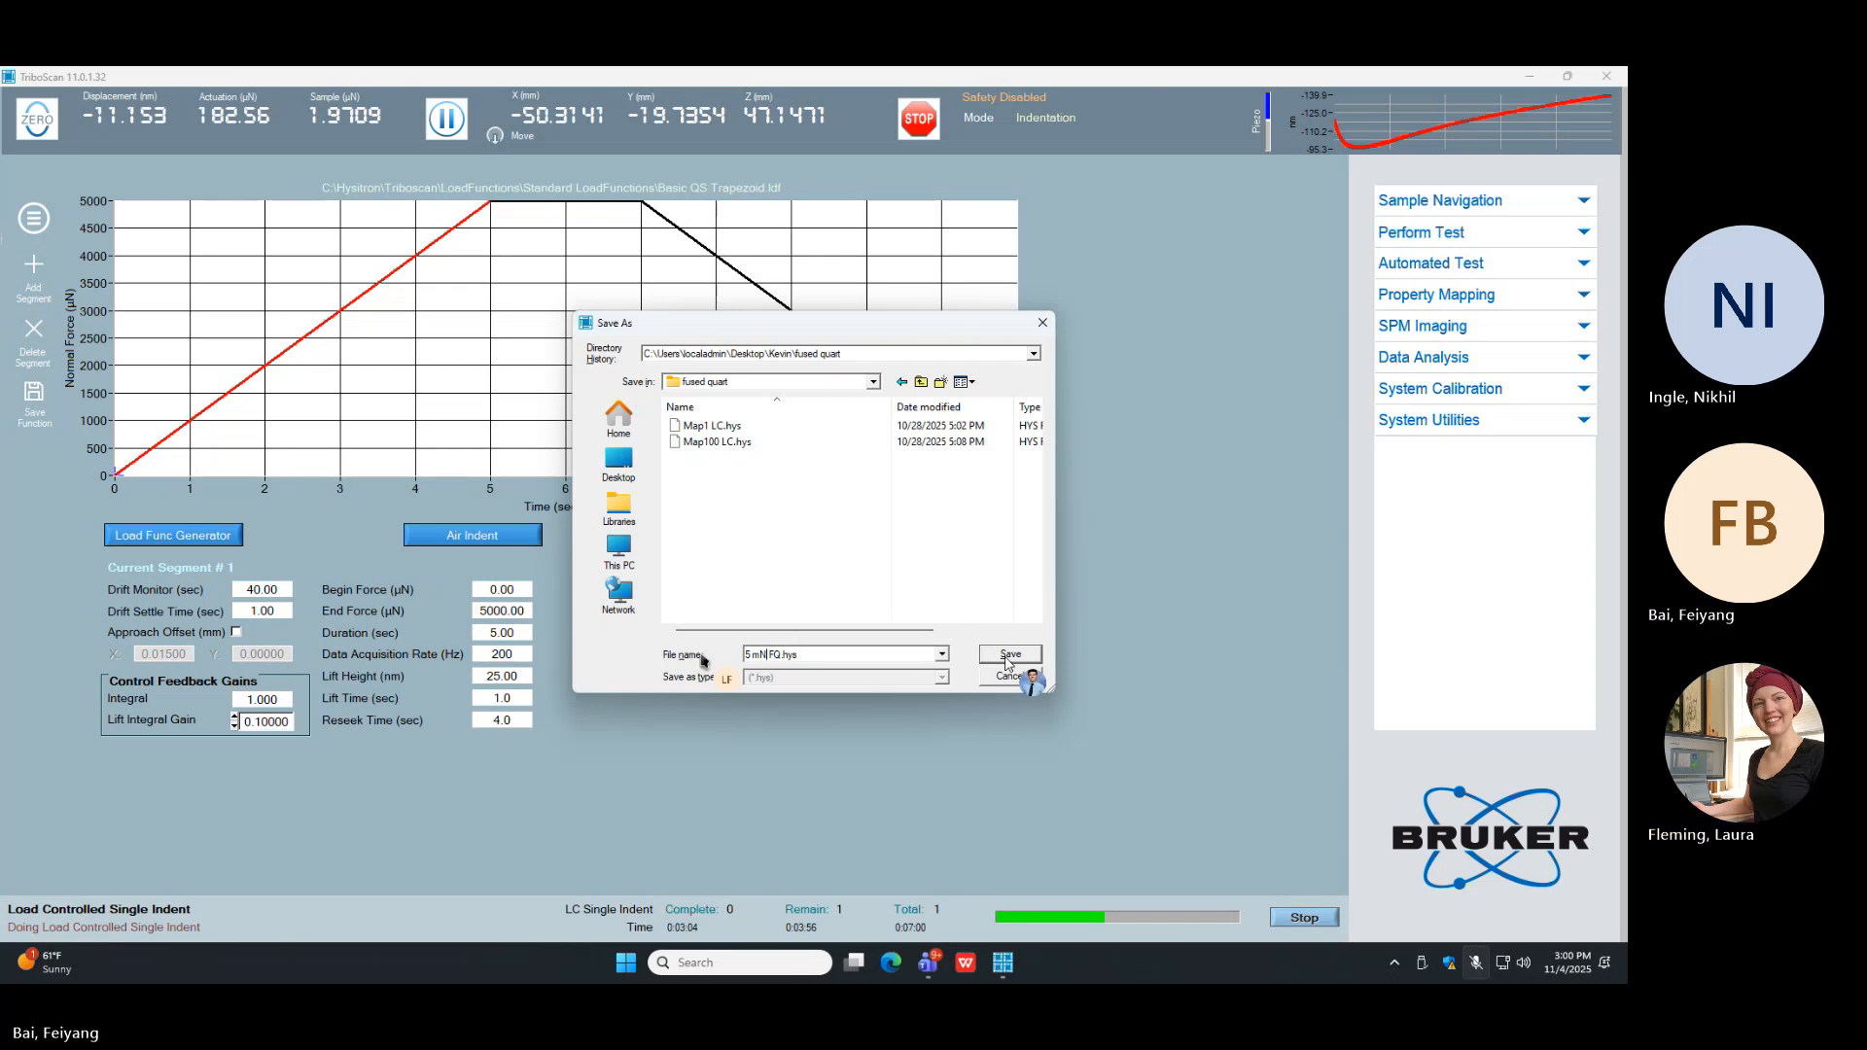
pyautogui.click(1006, 658)
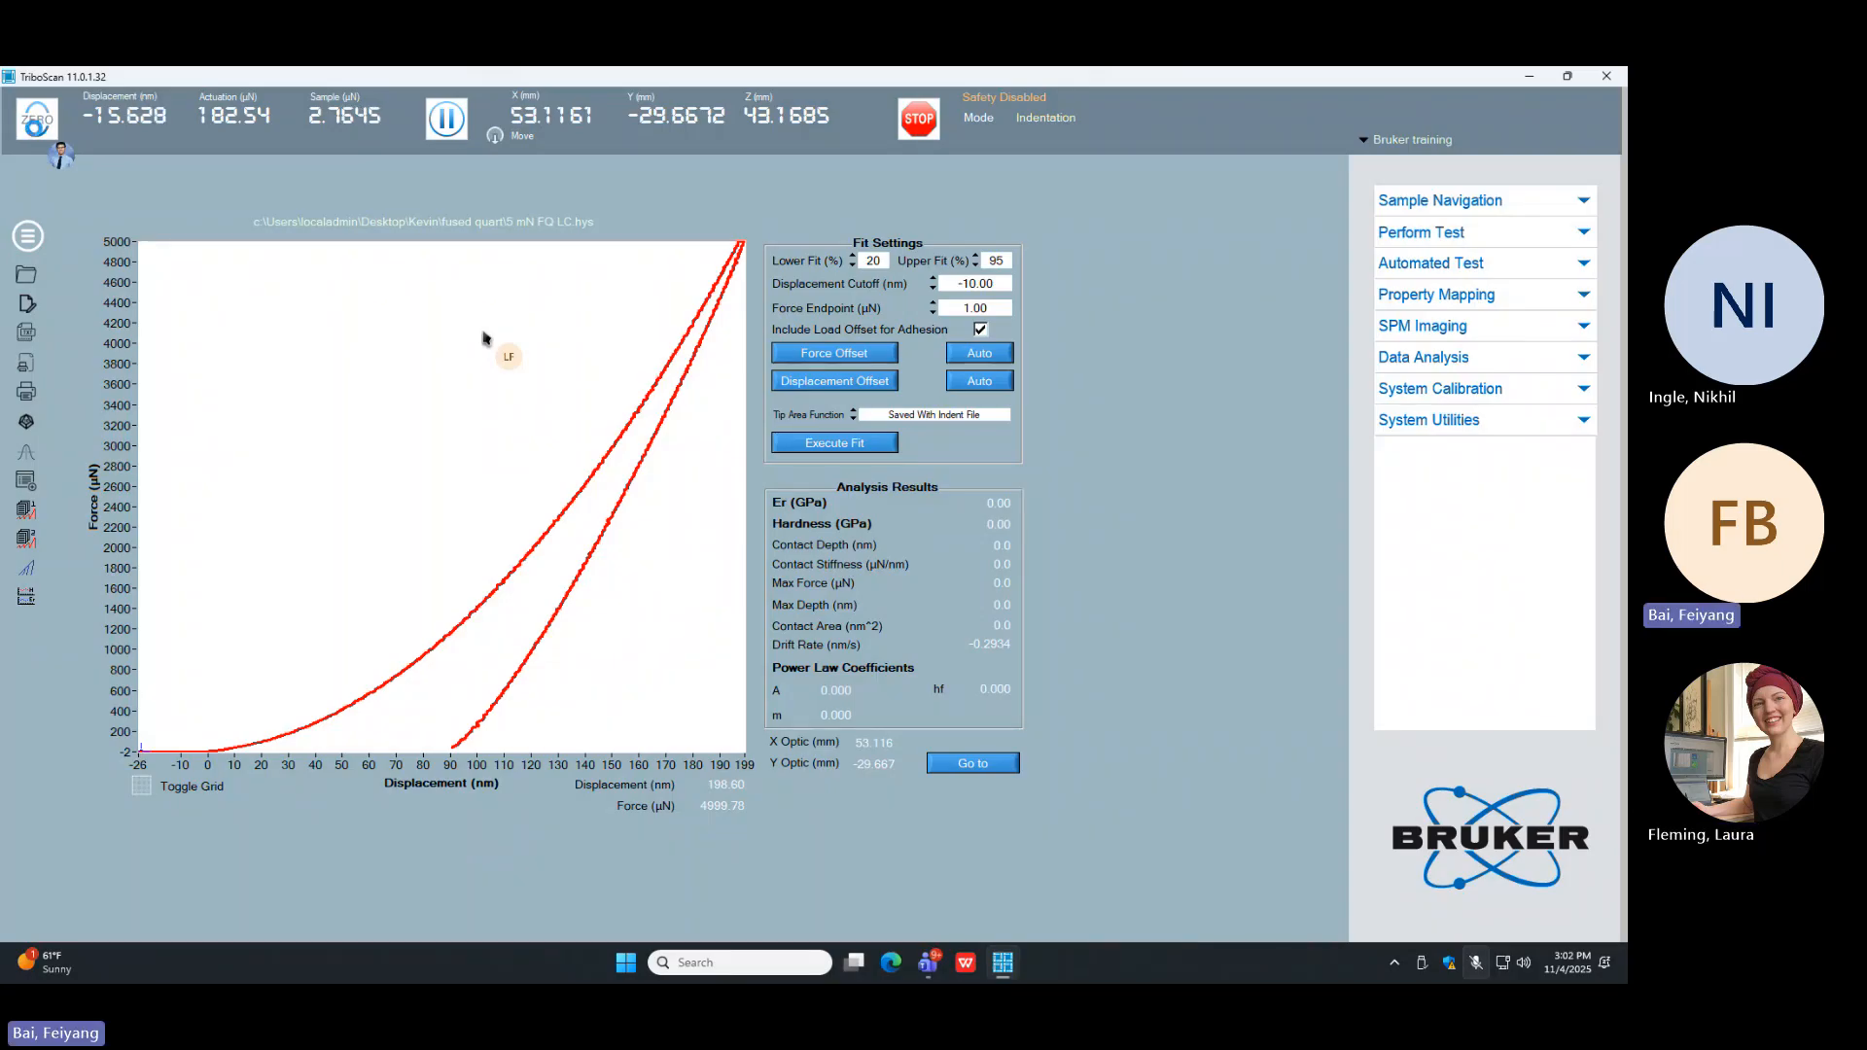
# Step: Zero the transducer readings and execute the fit on the indent's force-displacement curve with fit limits of 20 and 95 %
pyautogui.click(35, 133)
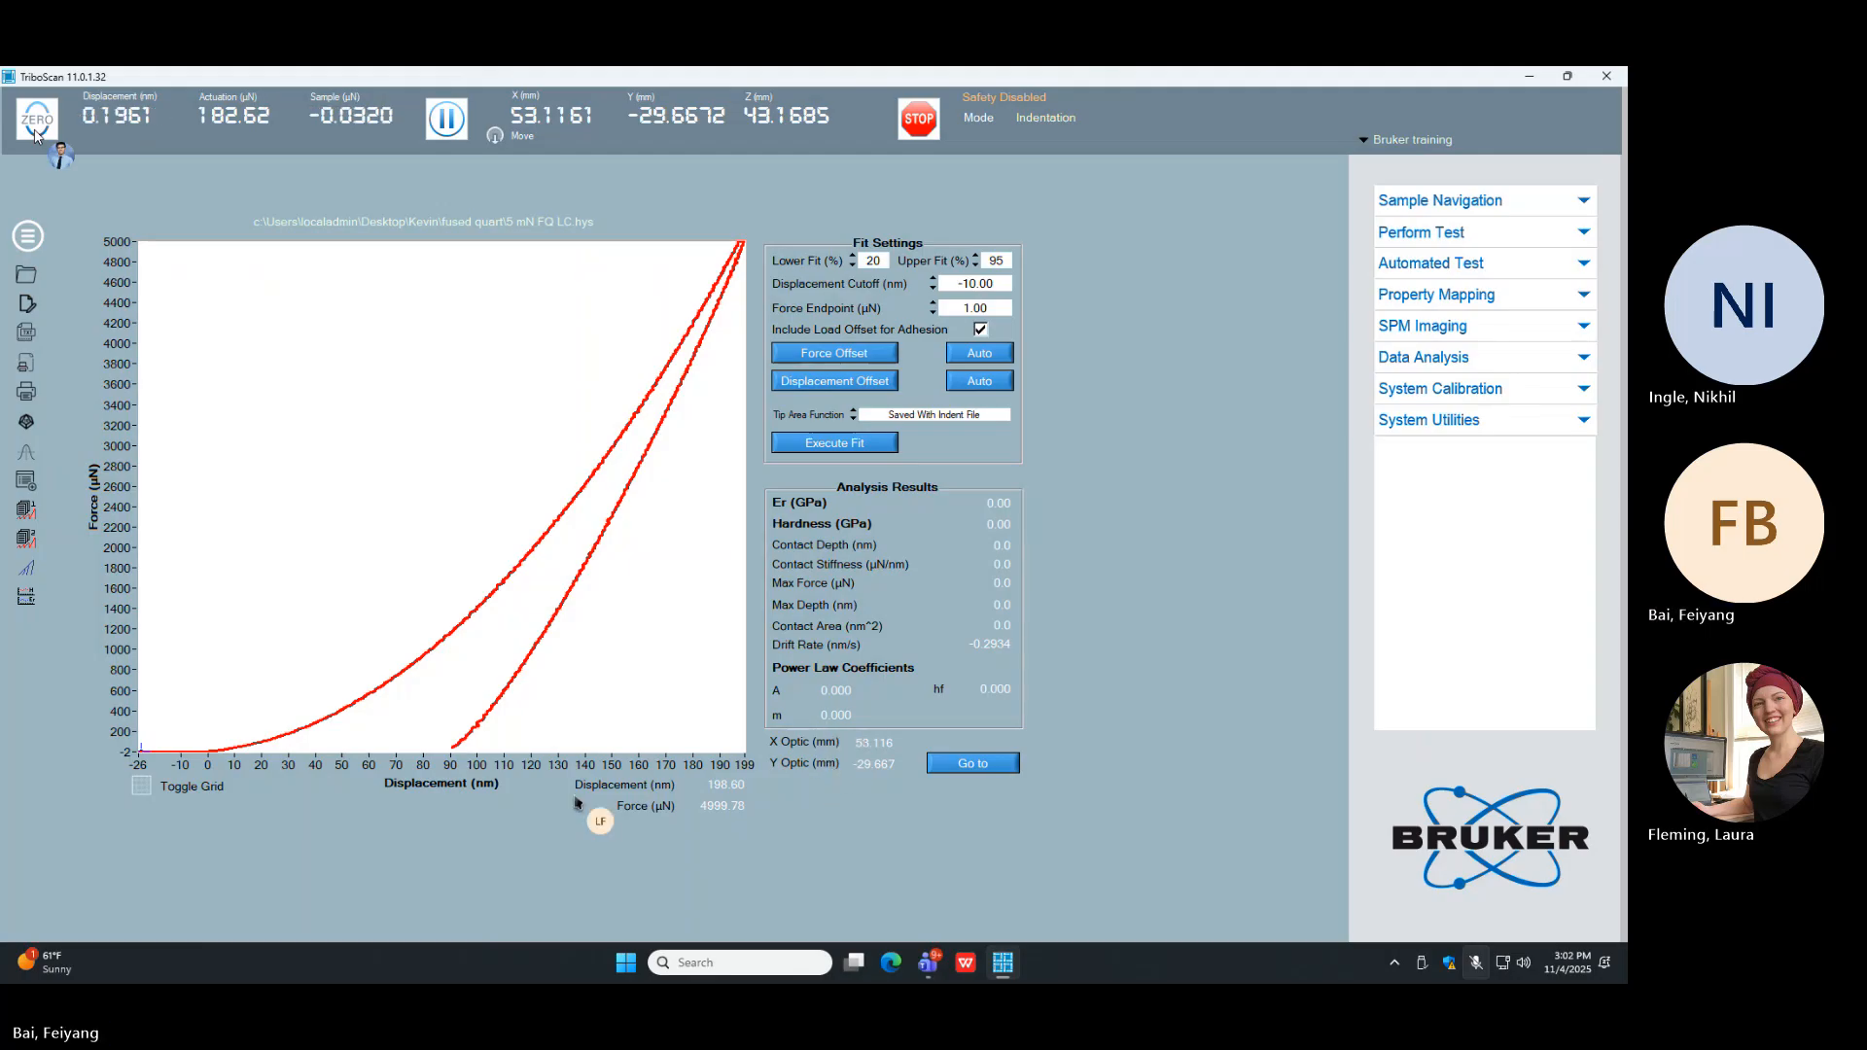
pyautogui.click(217, 752)
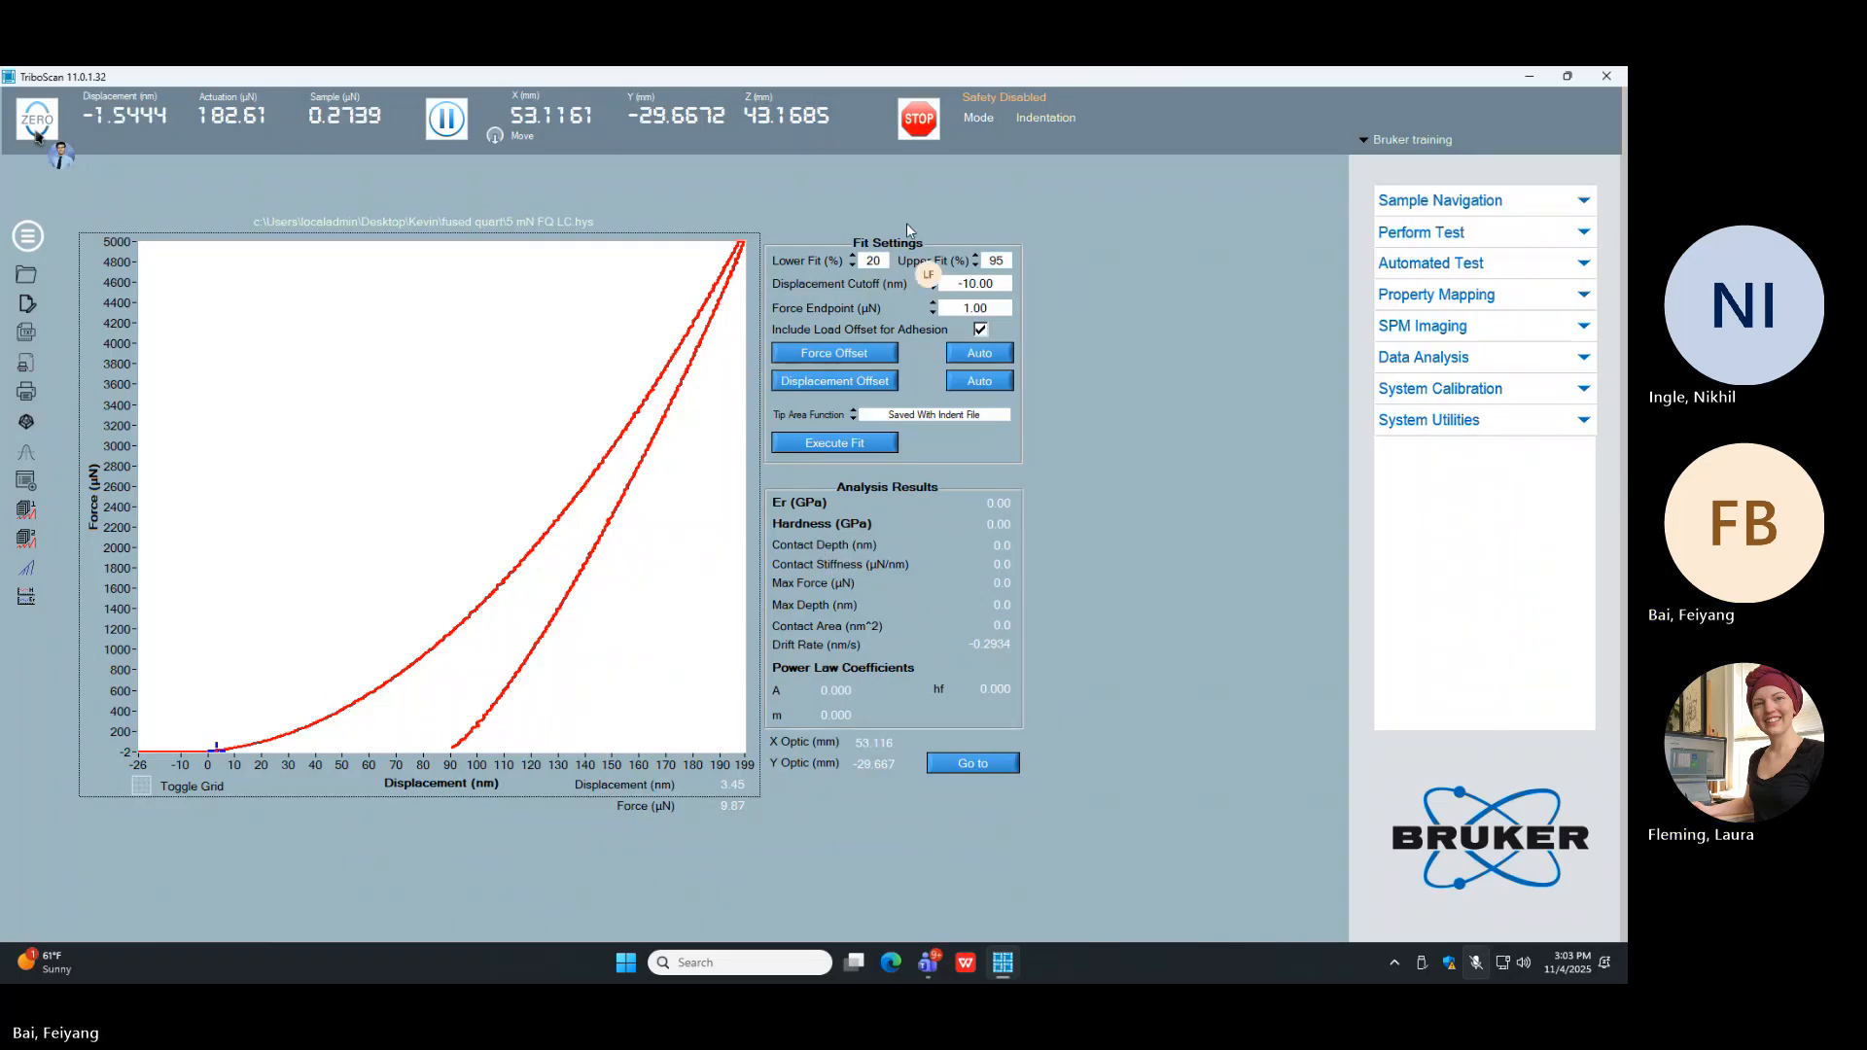
pyautogui.click(815, 446)
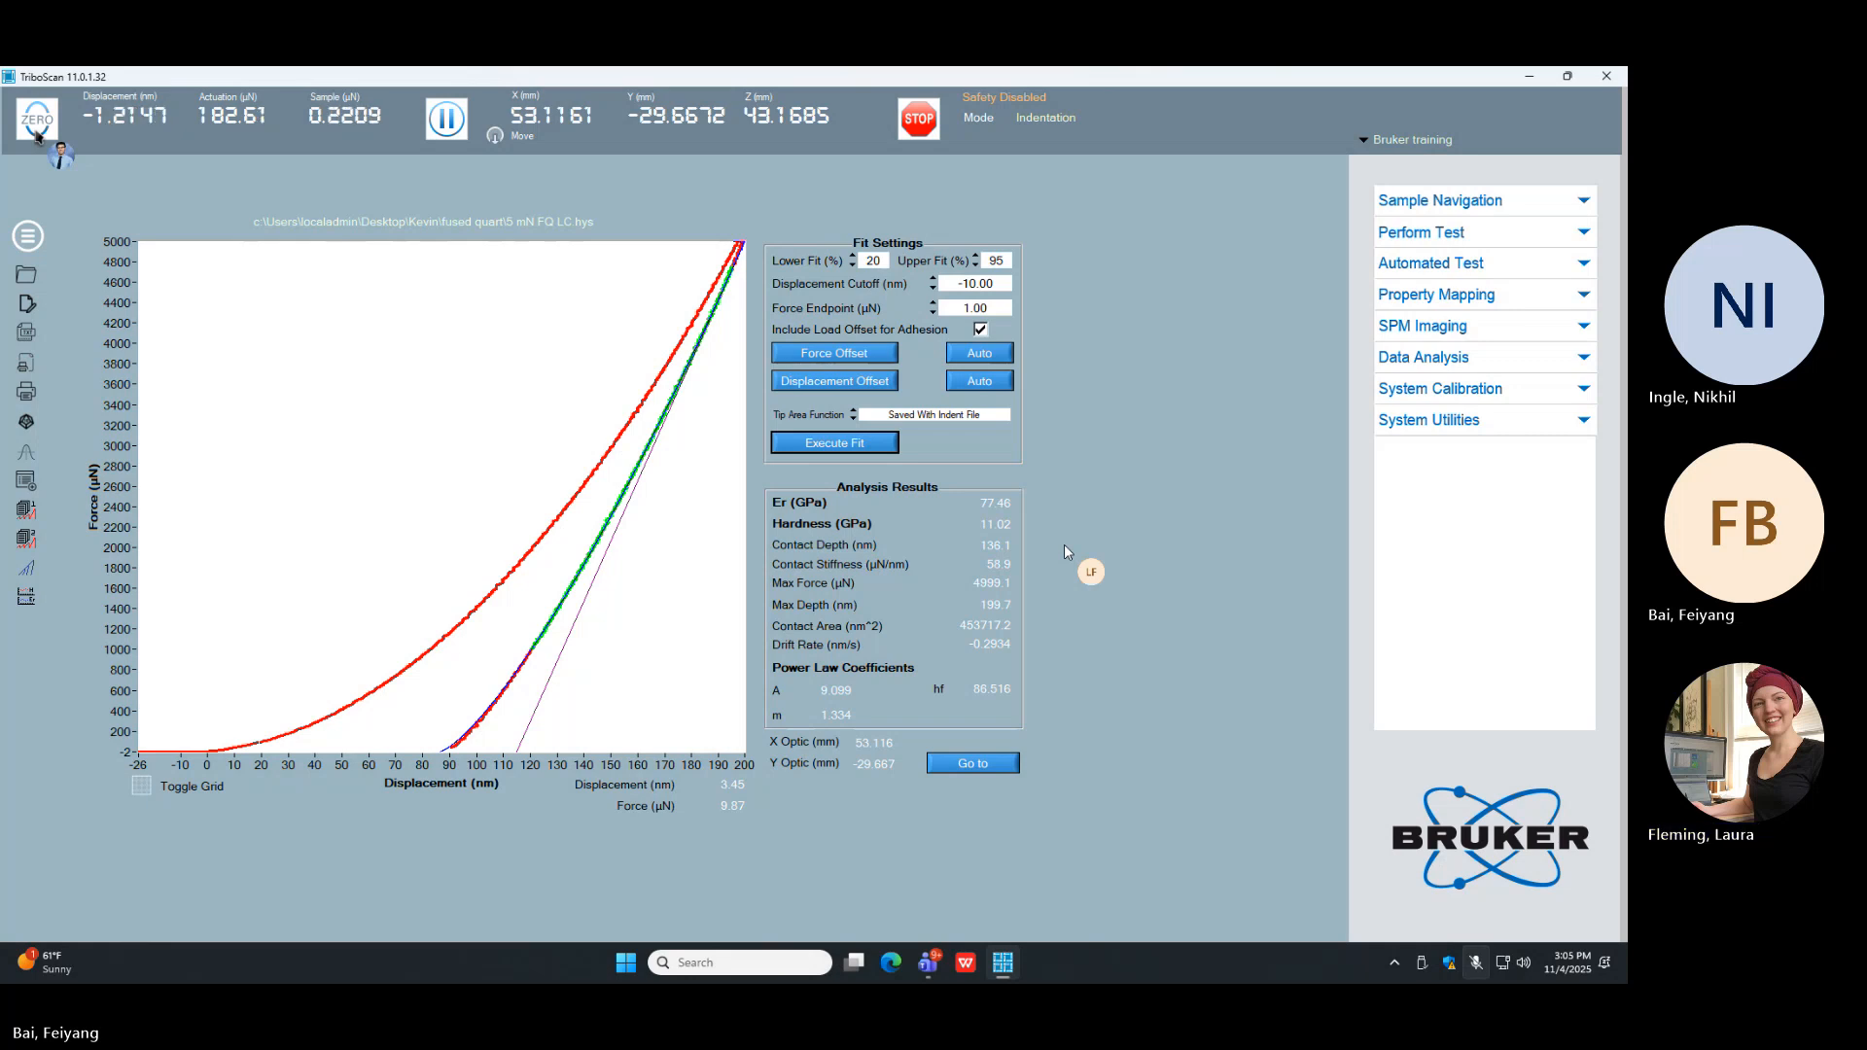
# Step: Return to the test setup showing the load function and indent parameters
pyautogui.click(1407, 231)
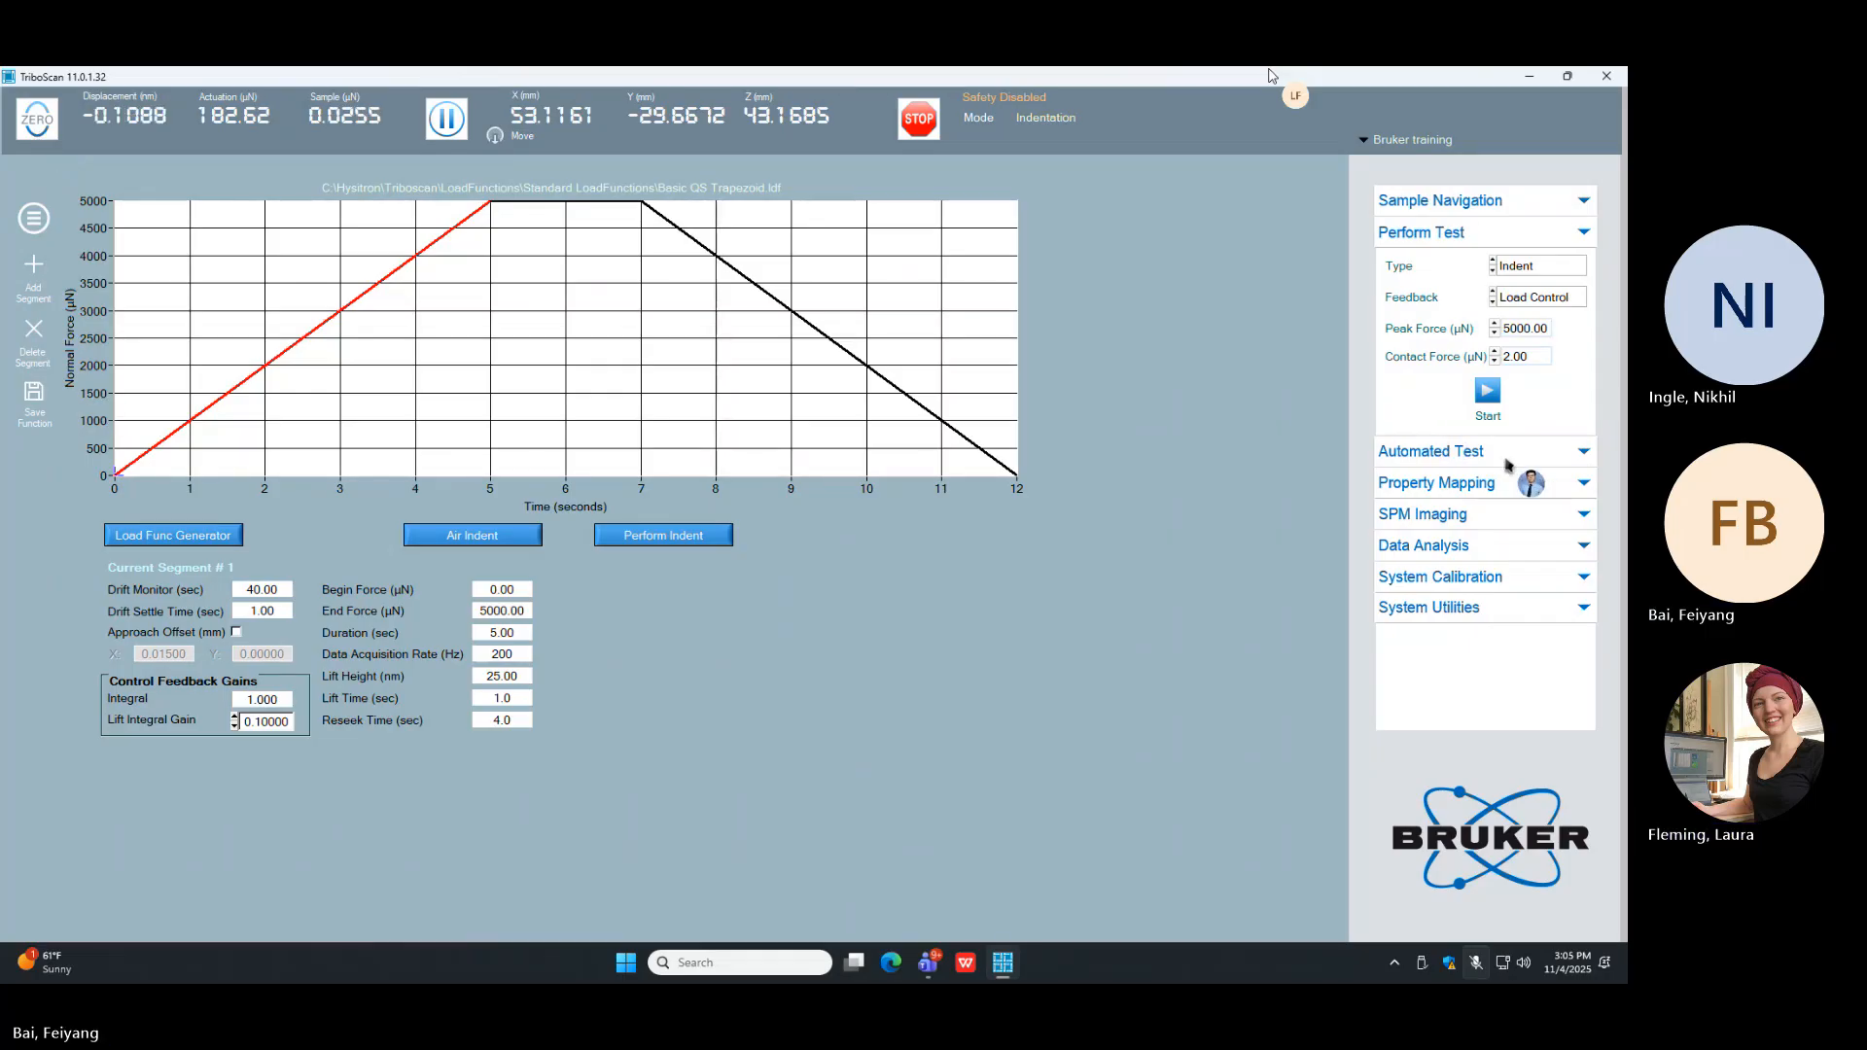
# Step: Create a new automated test method named "TAF" and match its base file name to the method name
pyautogui.click(1549, 454)
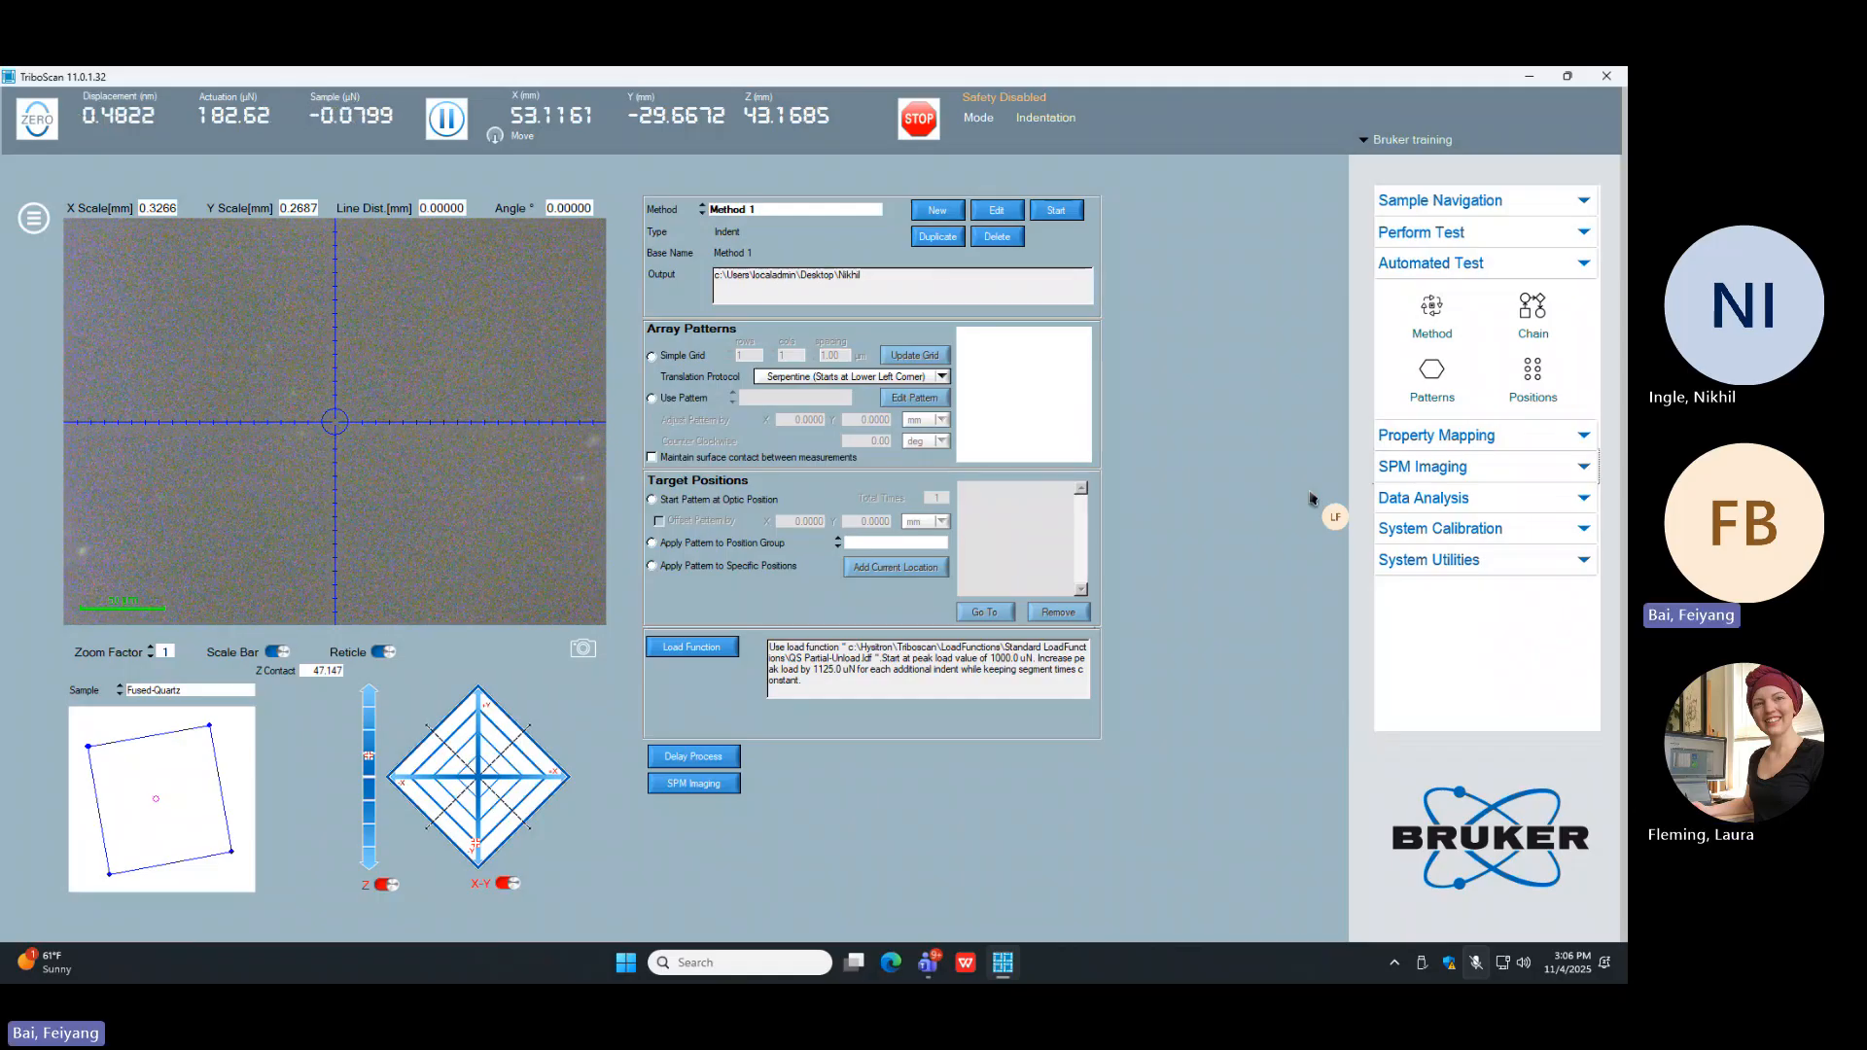
pyautogui.click(937, 211)
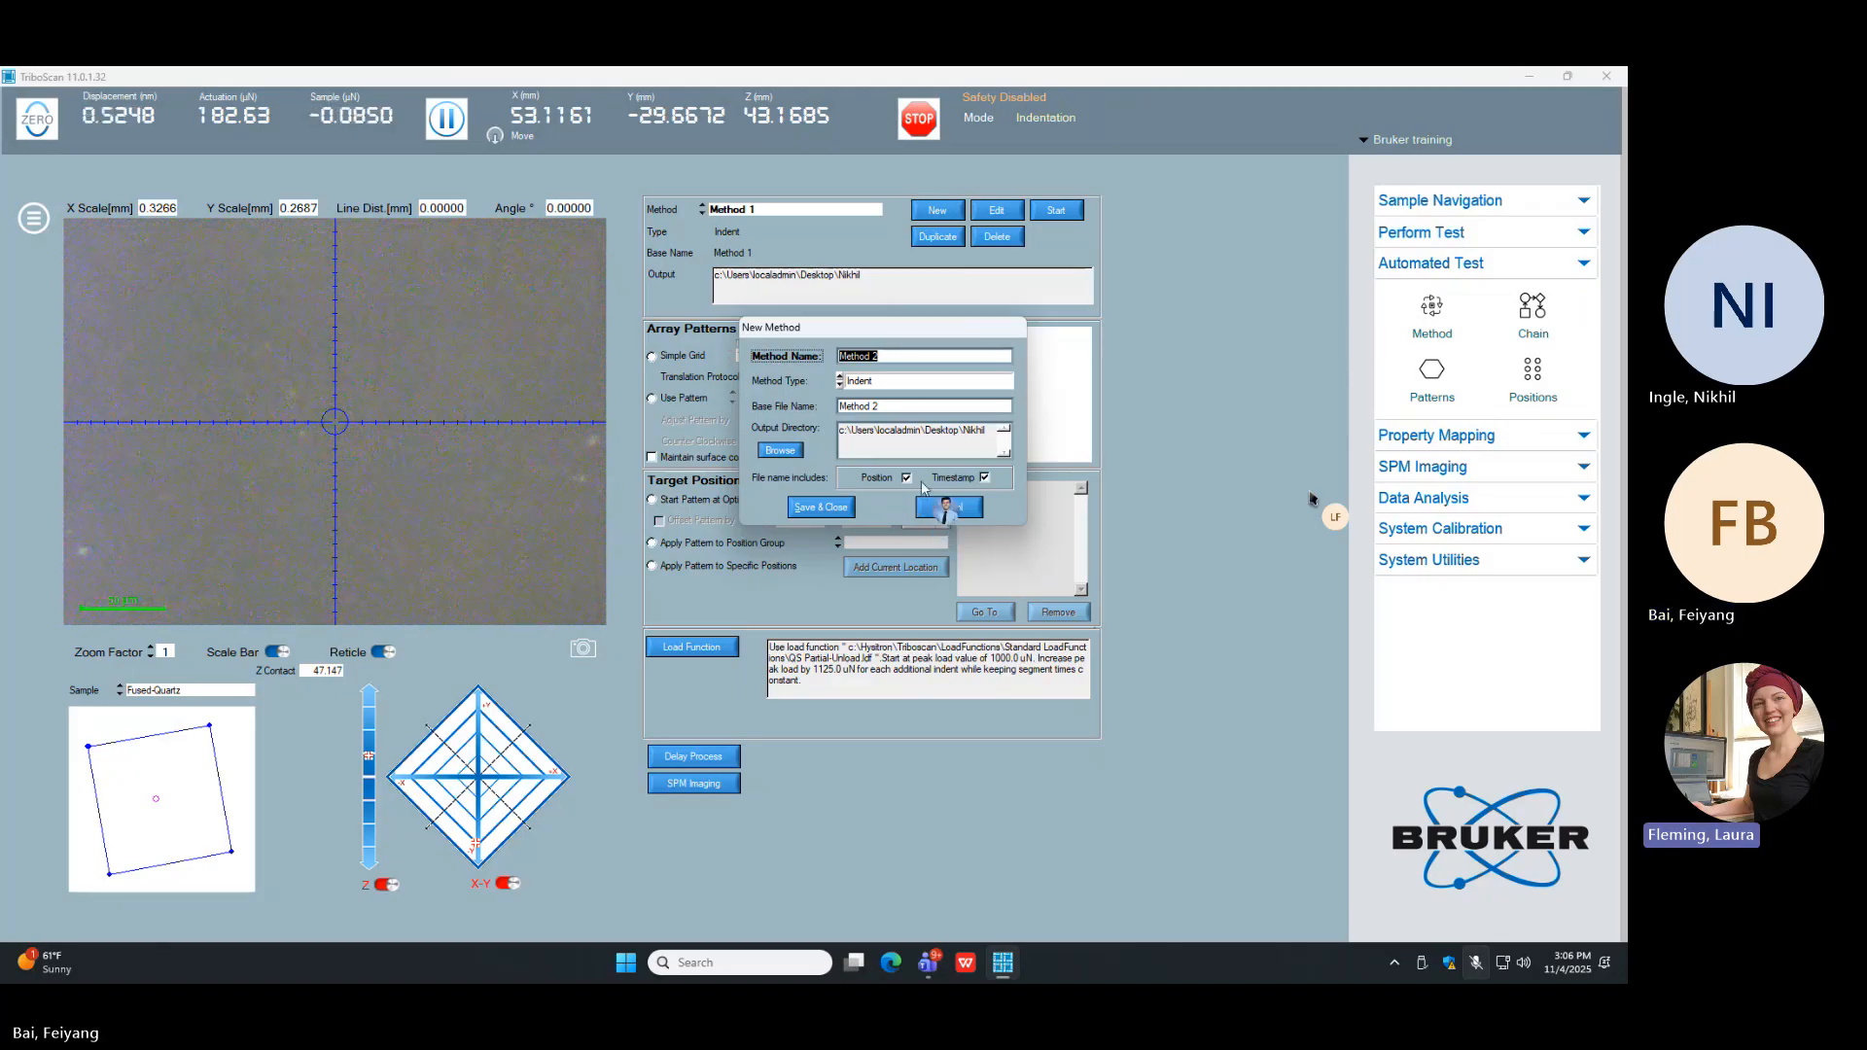
pyautogui.write('TA')
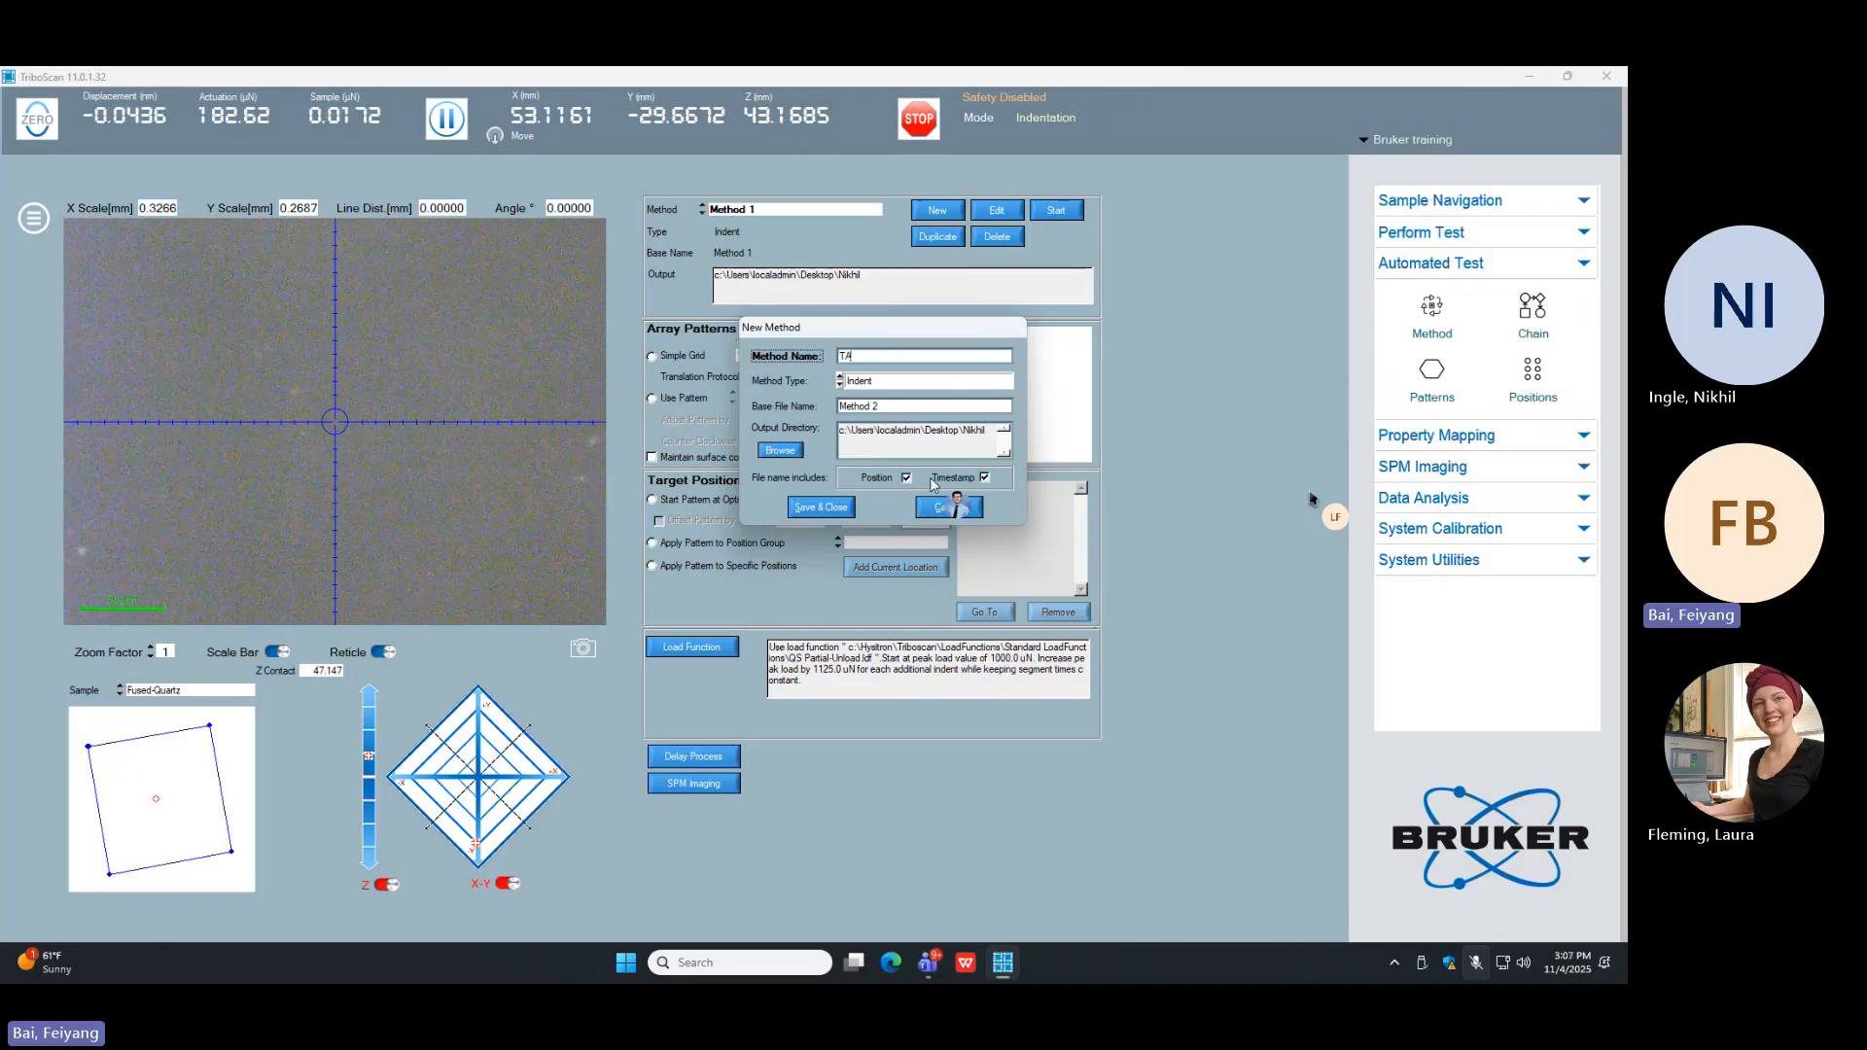
pyautogui.write('F')
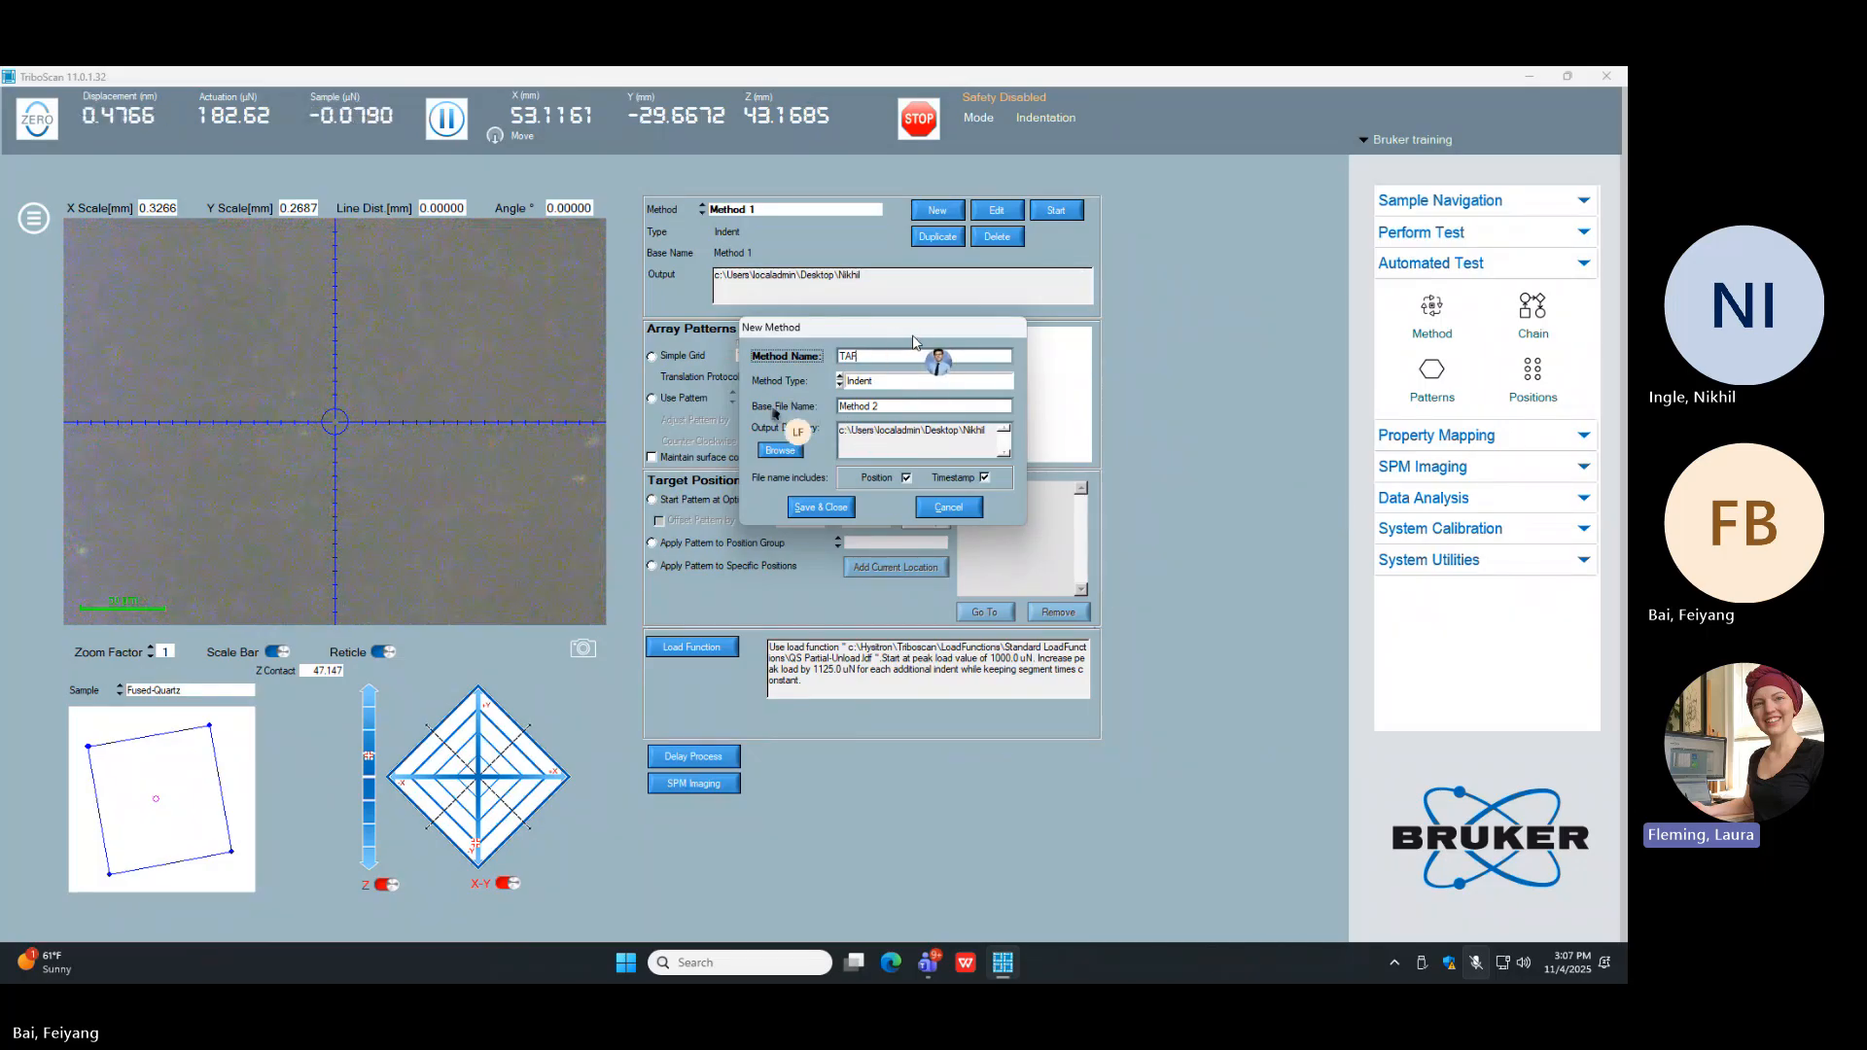
pyautogui.click(821, 506)
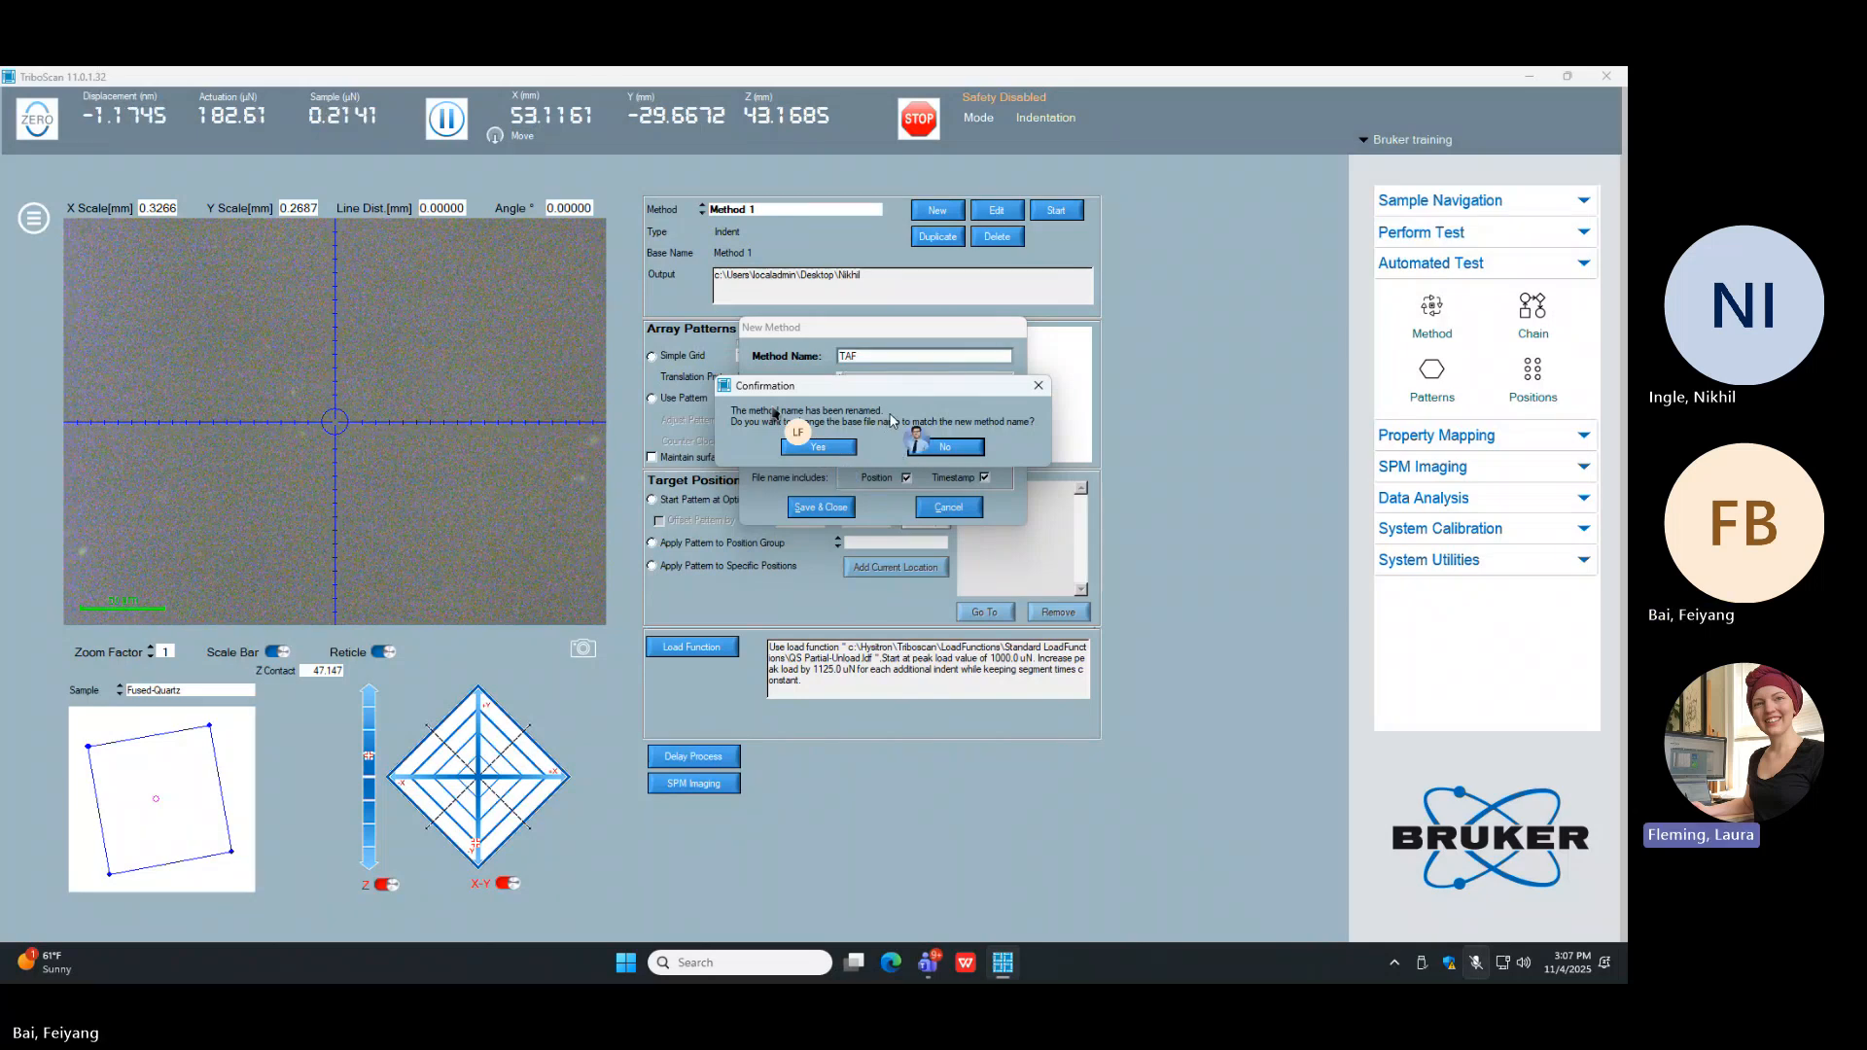
pyautogui.click(818, 448)
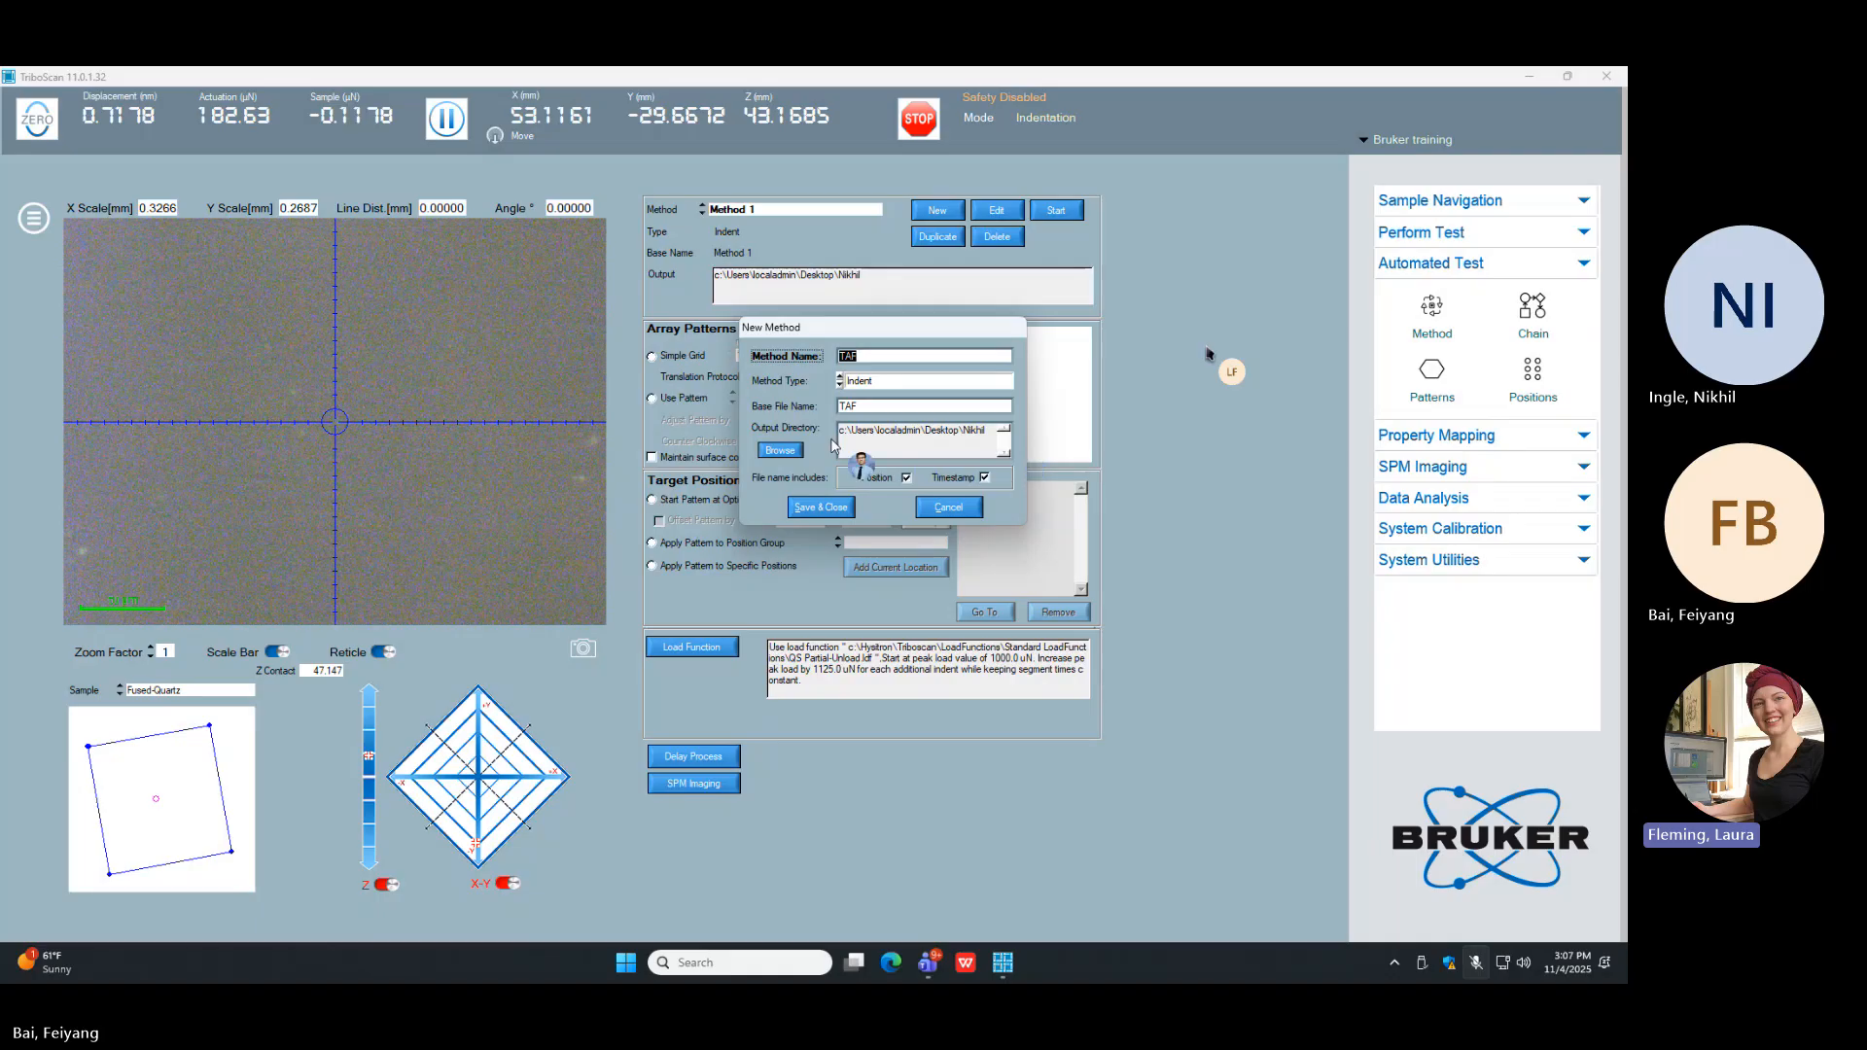
# Step: Set the new method's output directory to the colleague's personal folder on the Desktop
pyautogui.click(783, 450)
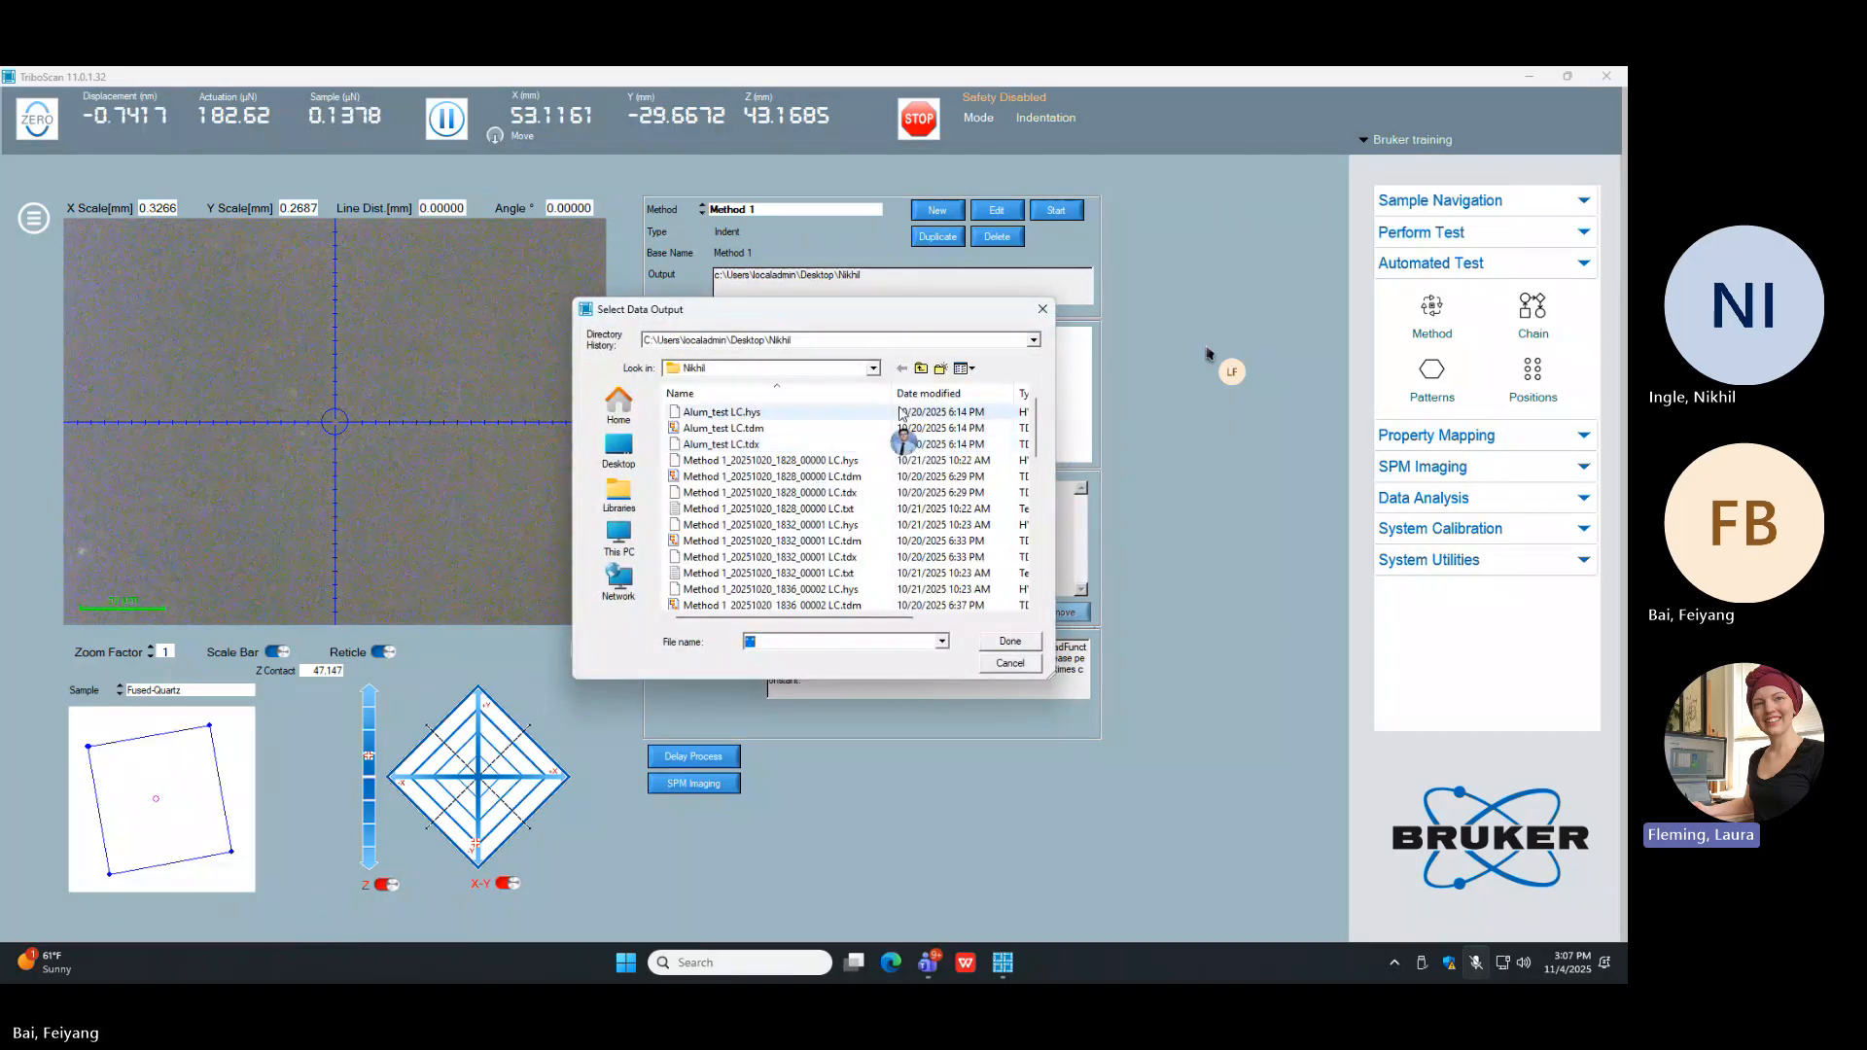
pyautogui.click(921, 368)
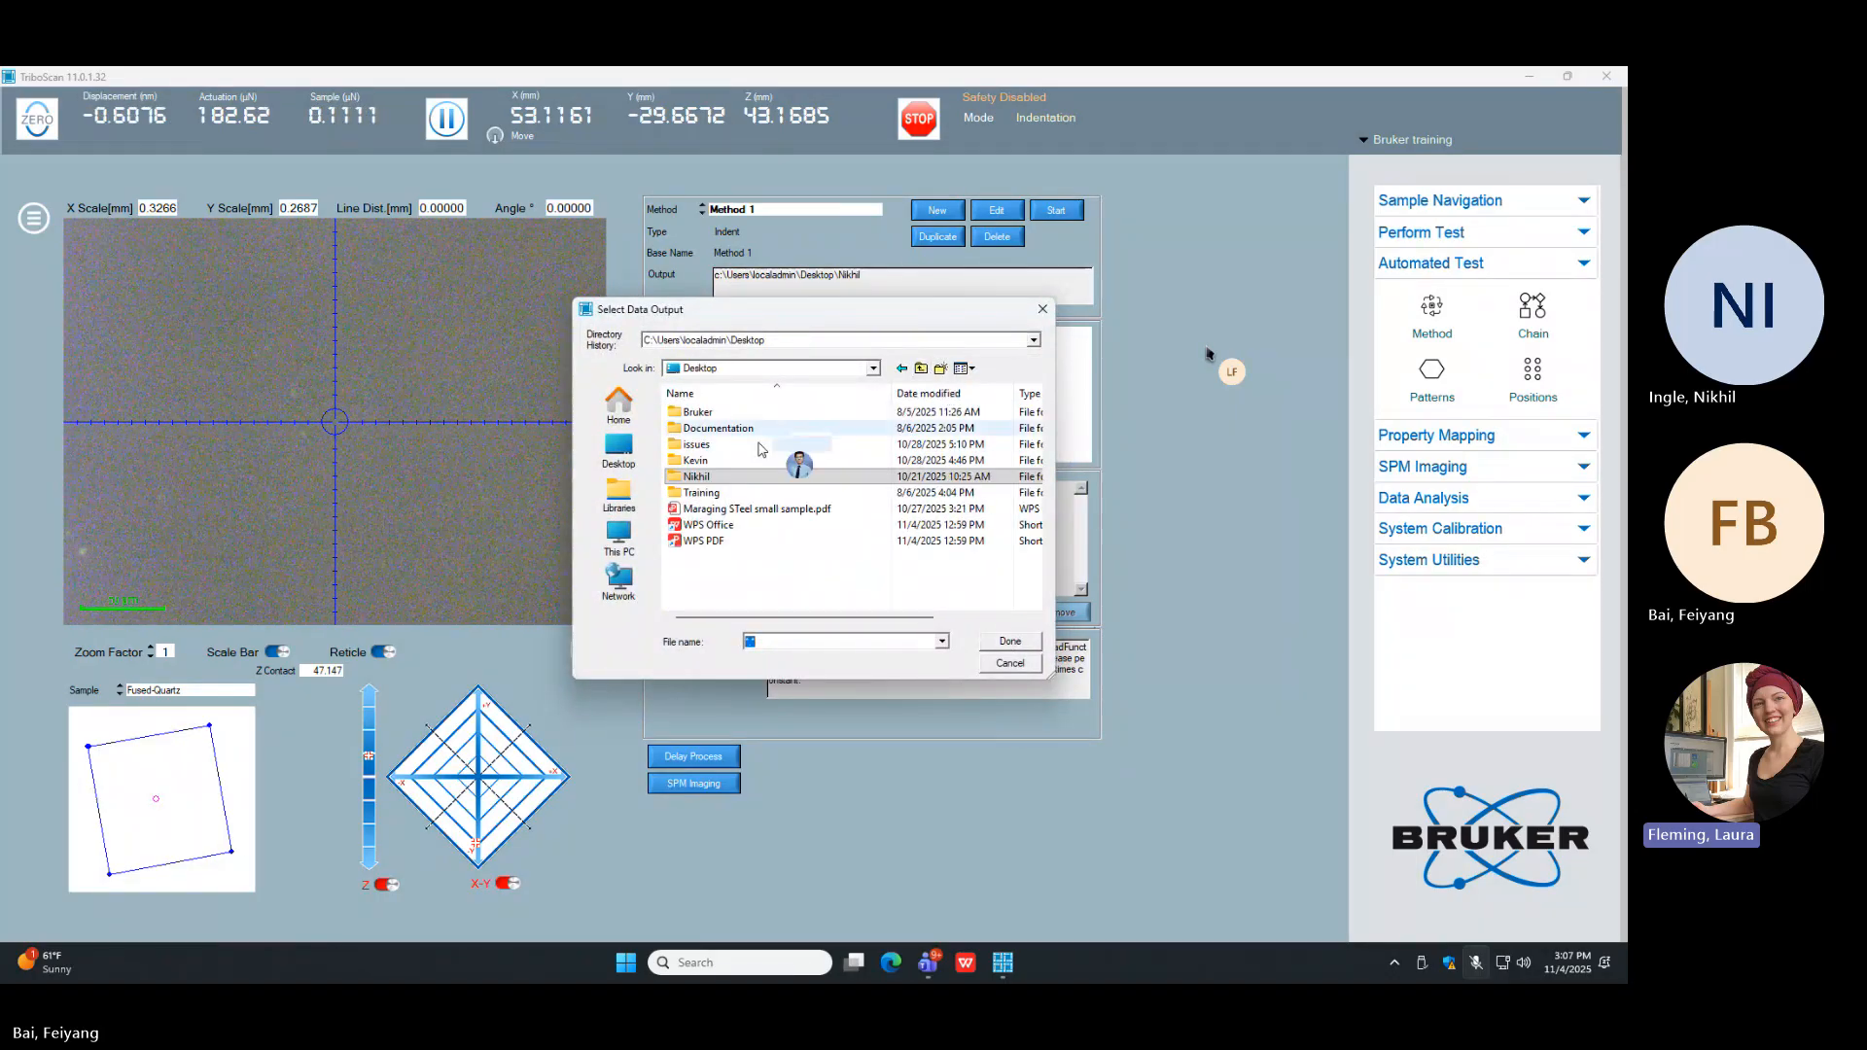
pyautogui.doubleClick(758, 460)
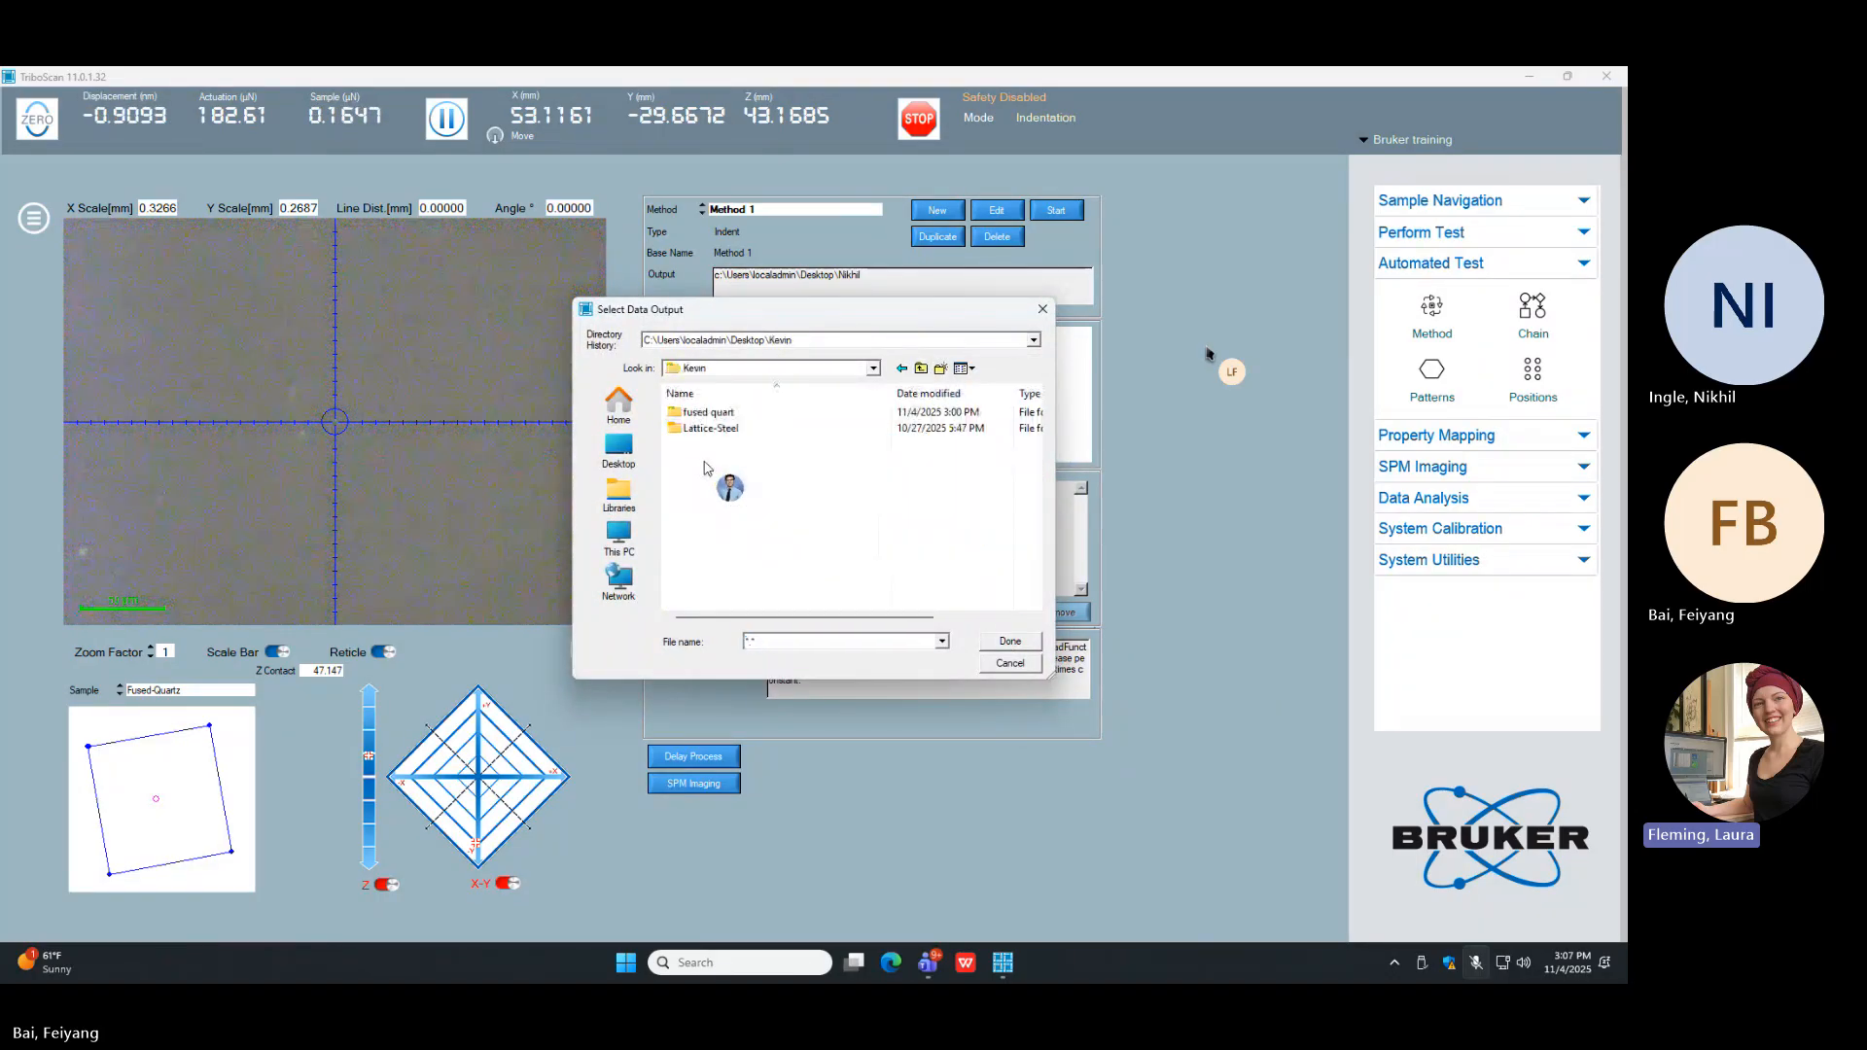
pyautogui.click(994, 649)
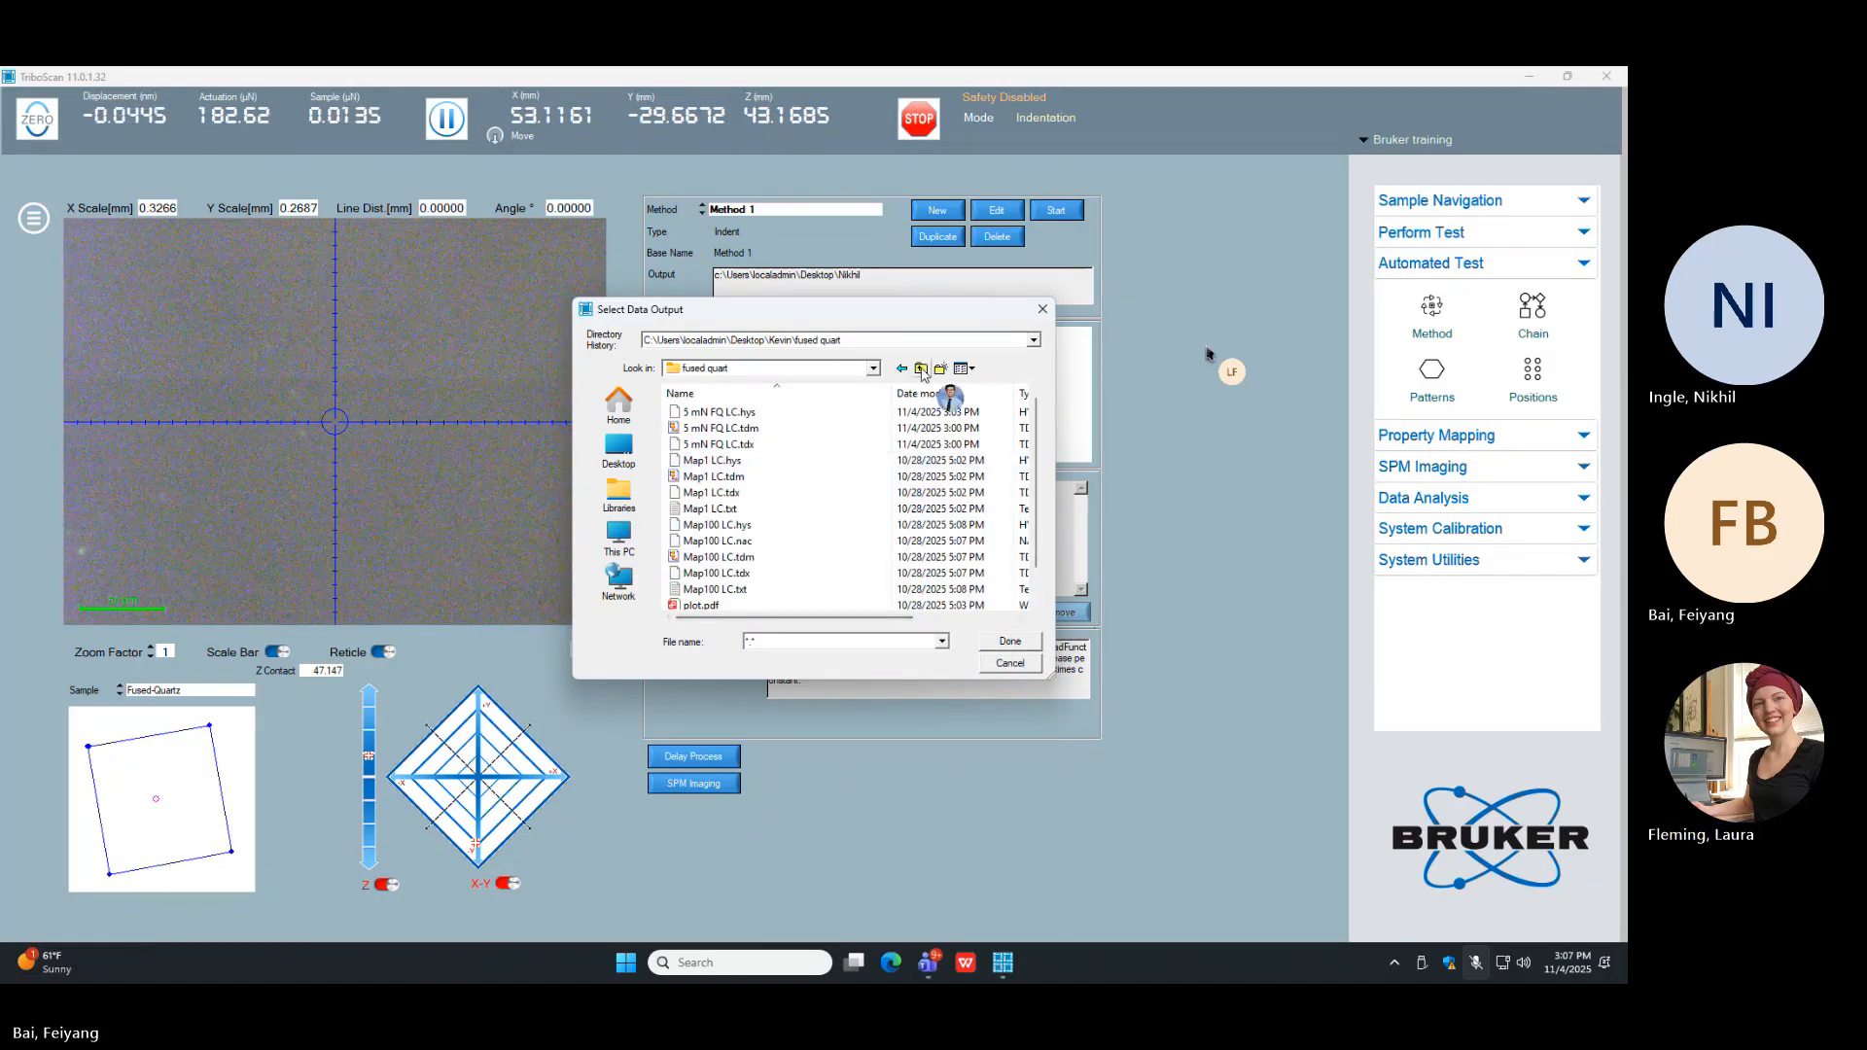
pyautogui.click(901, 370)
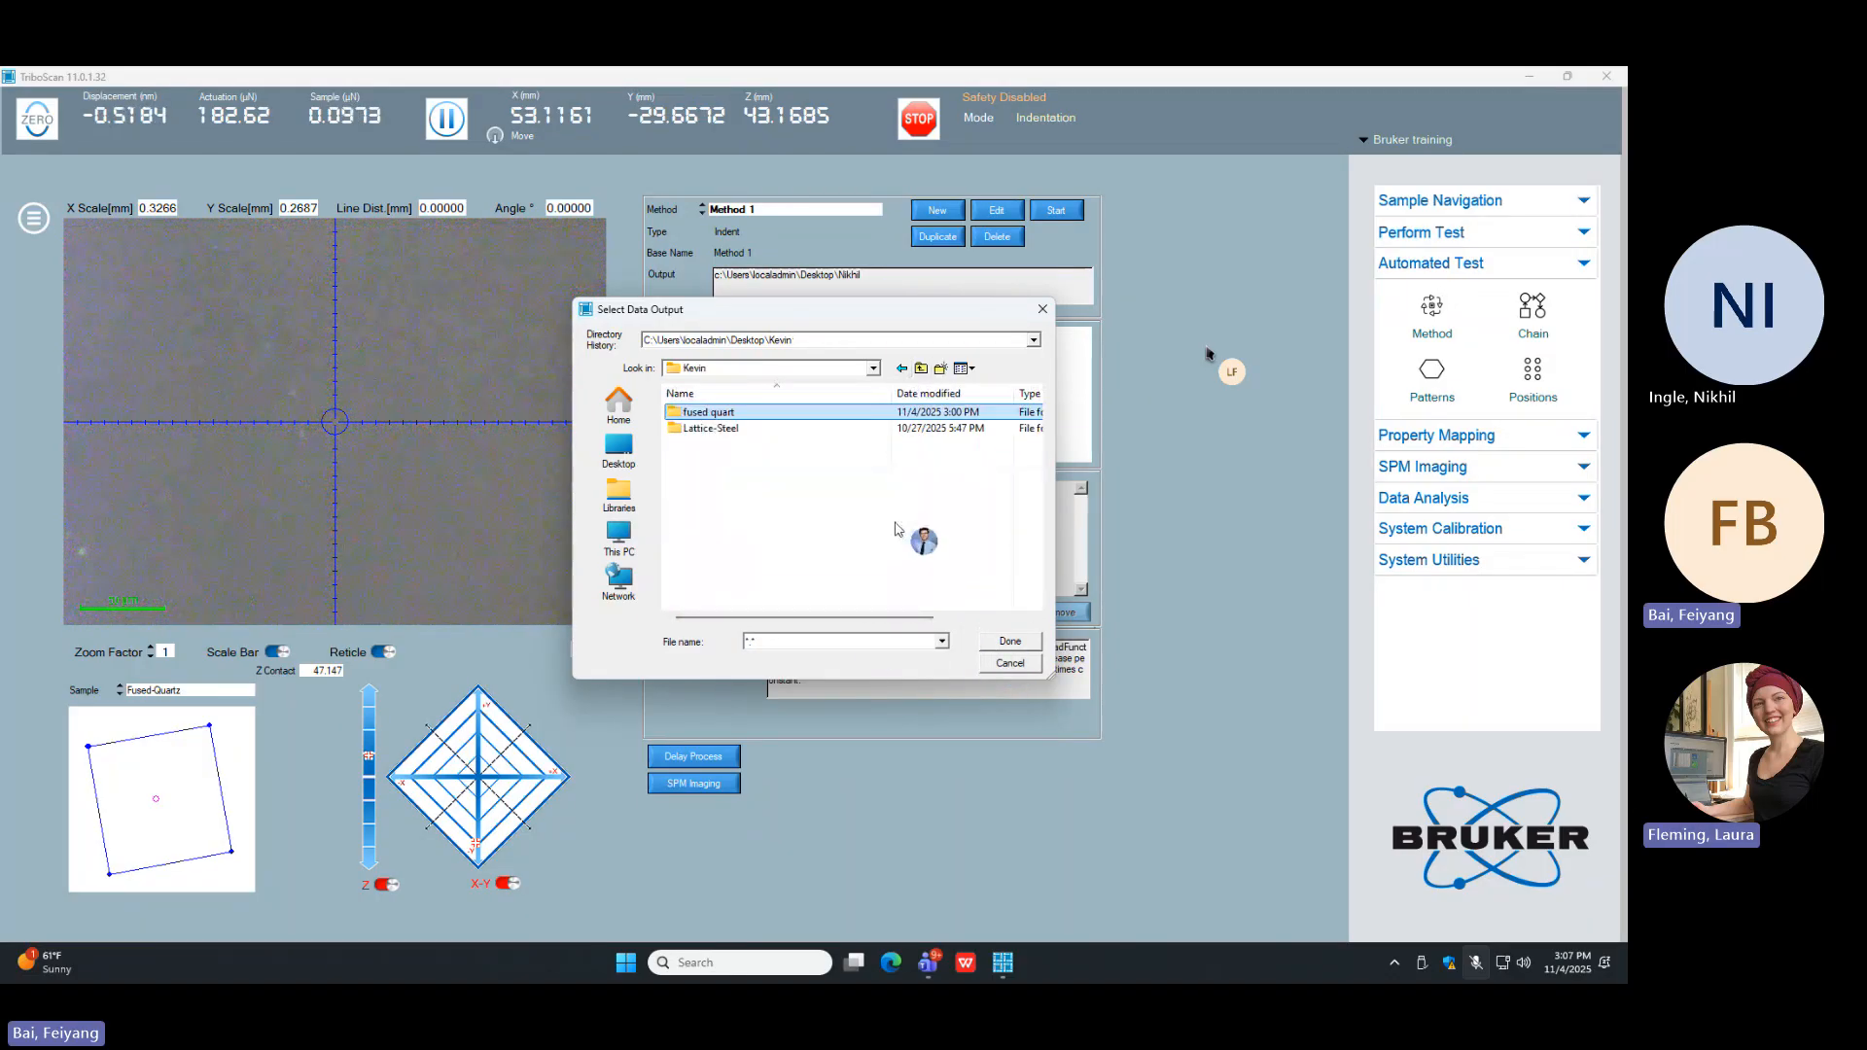
pyautogui.click(1002, 642)
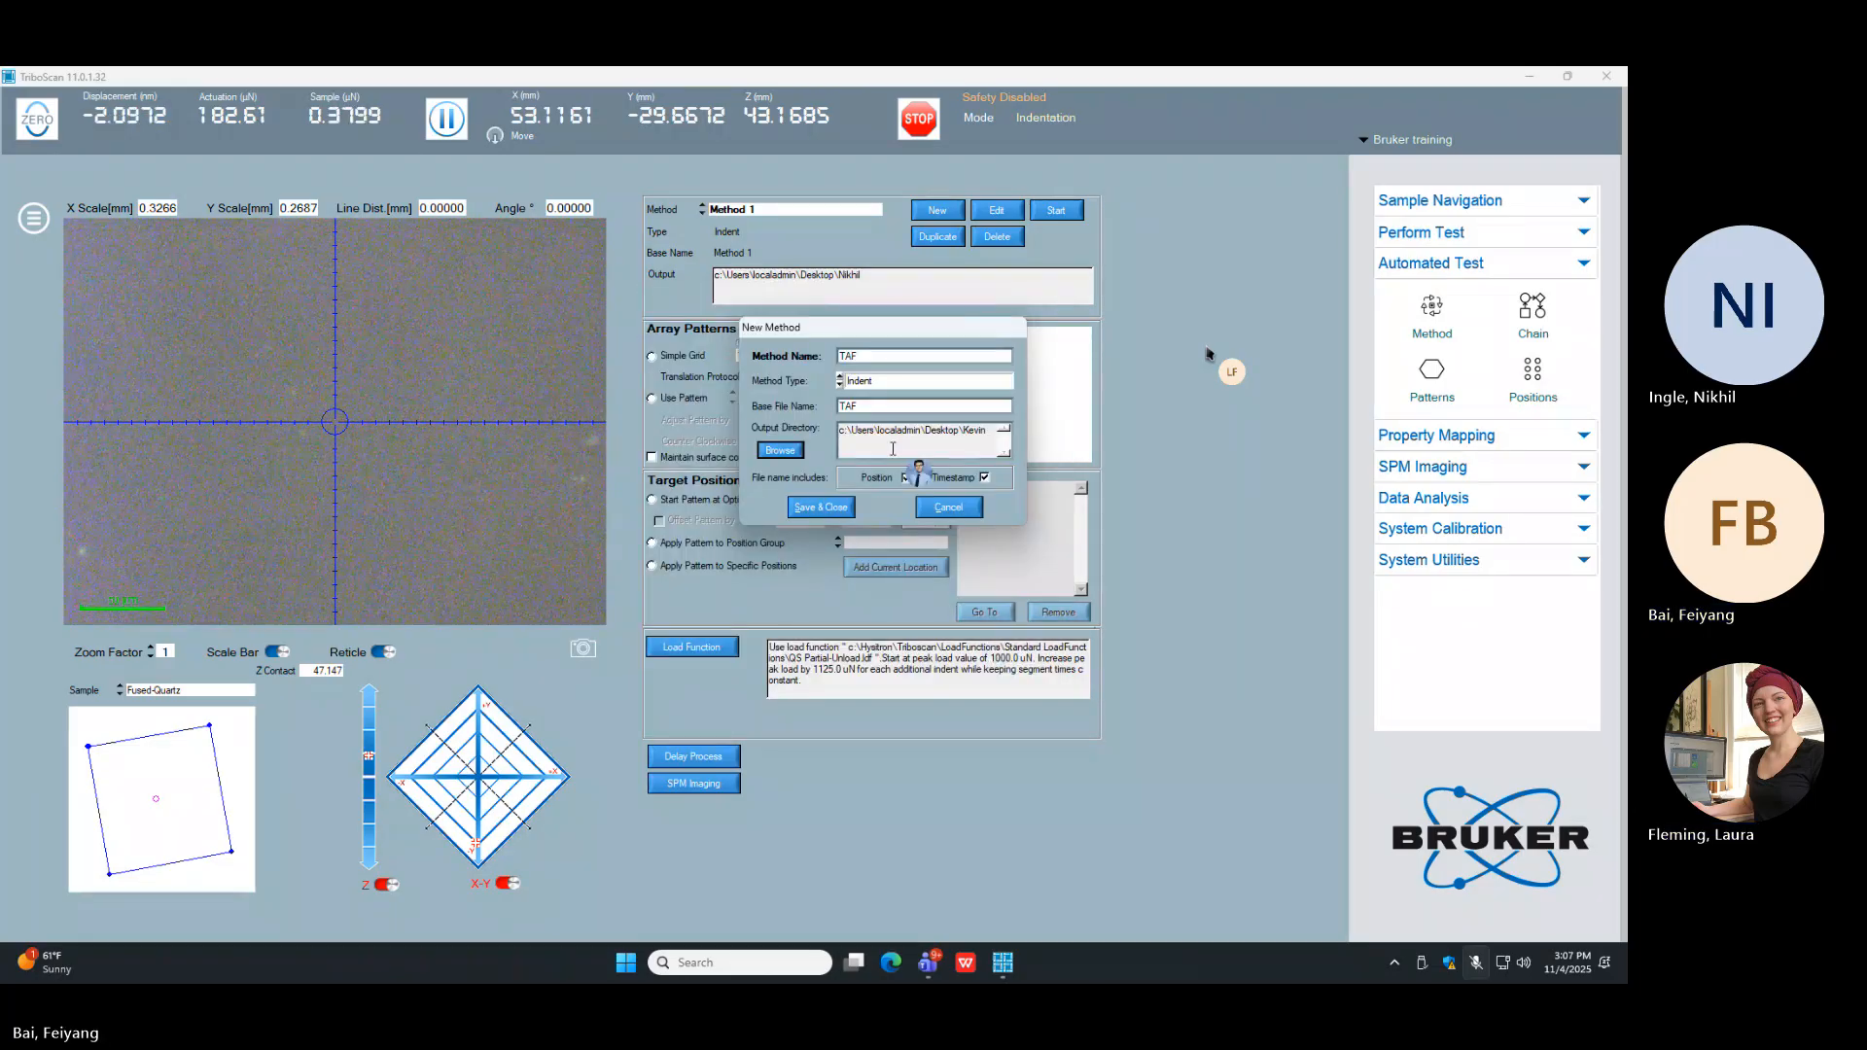
# Step: Keep Indent as the method type and save the TAF method's settings
pyautogui.click(885, 383)
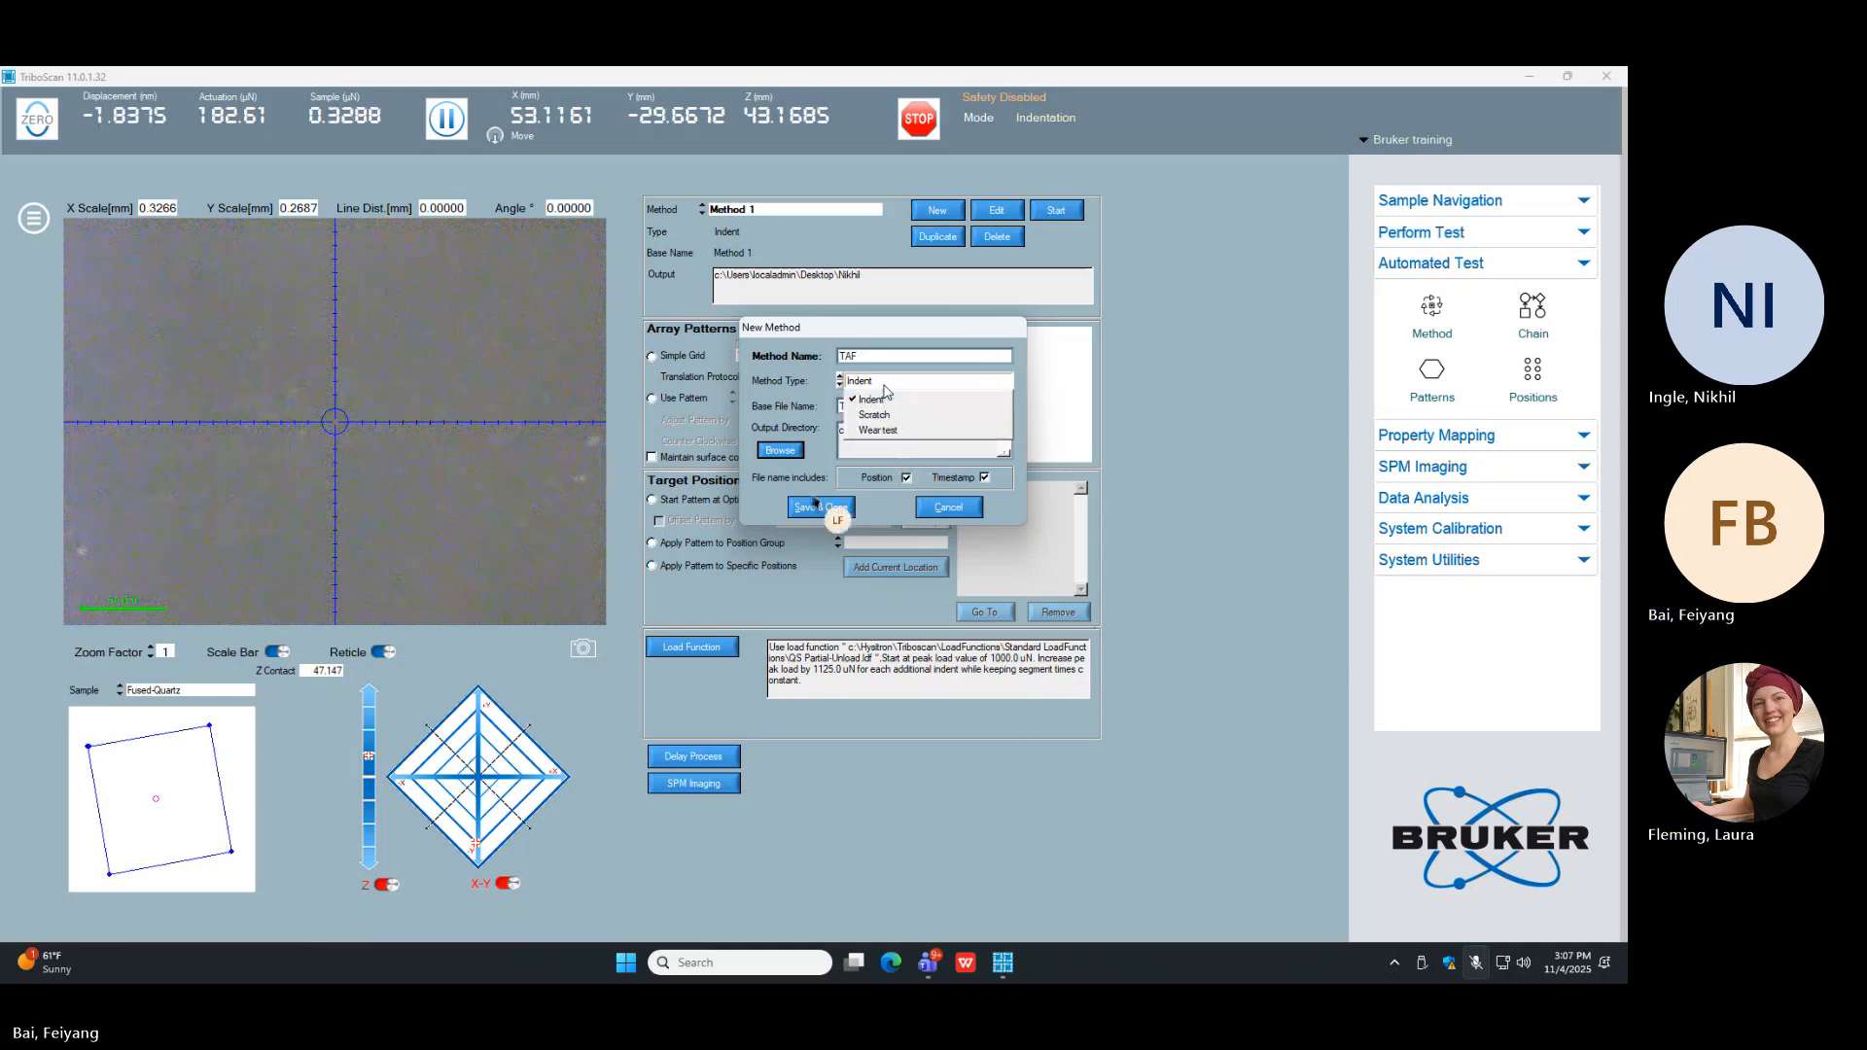
pyautogui.click(886, 392)
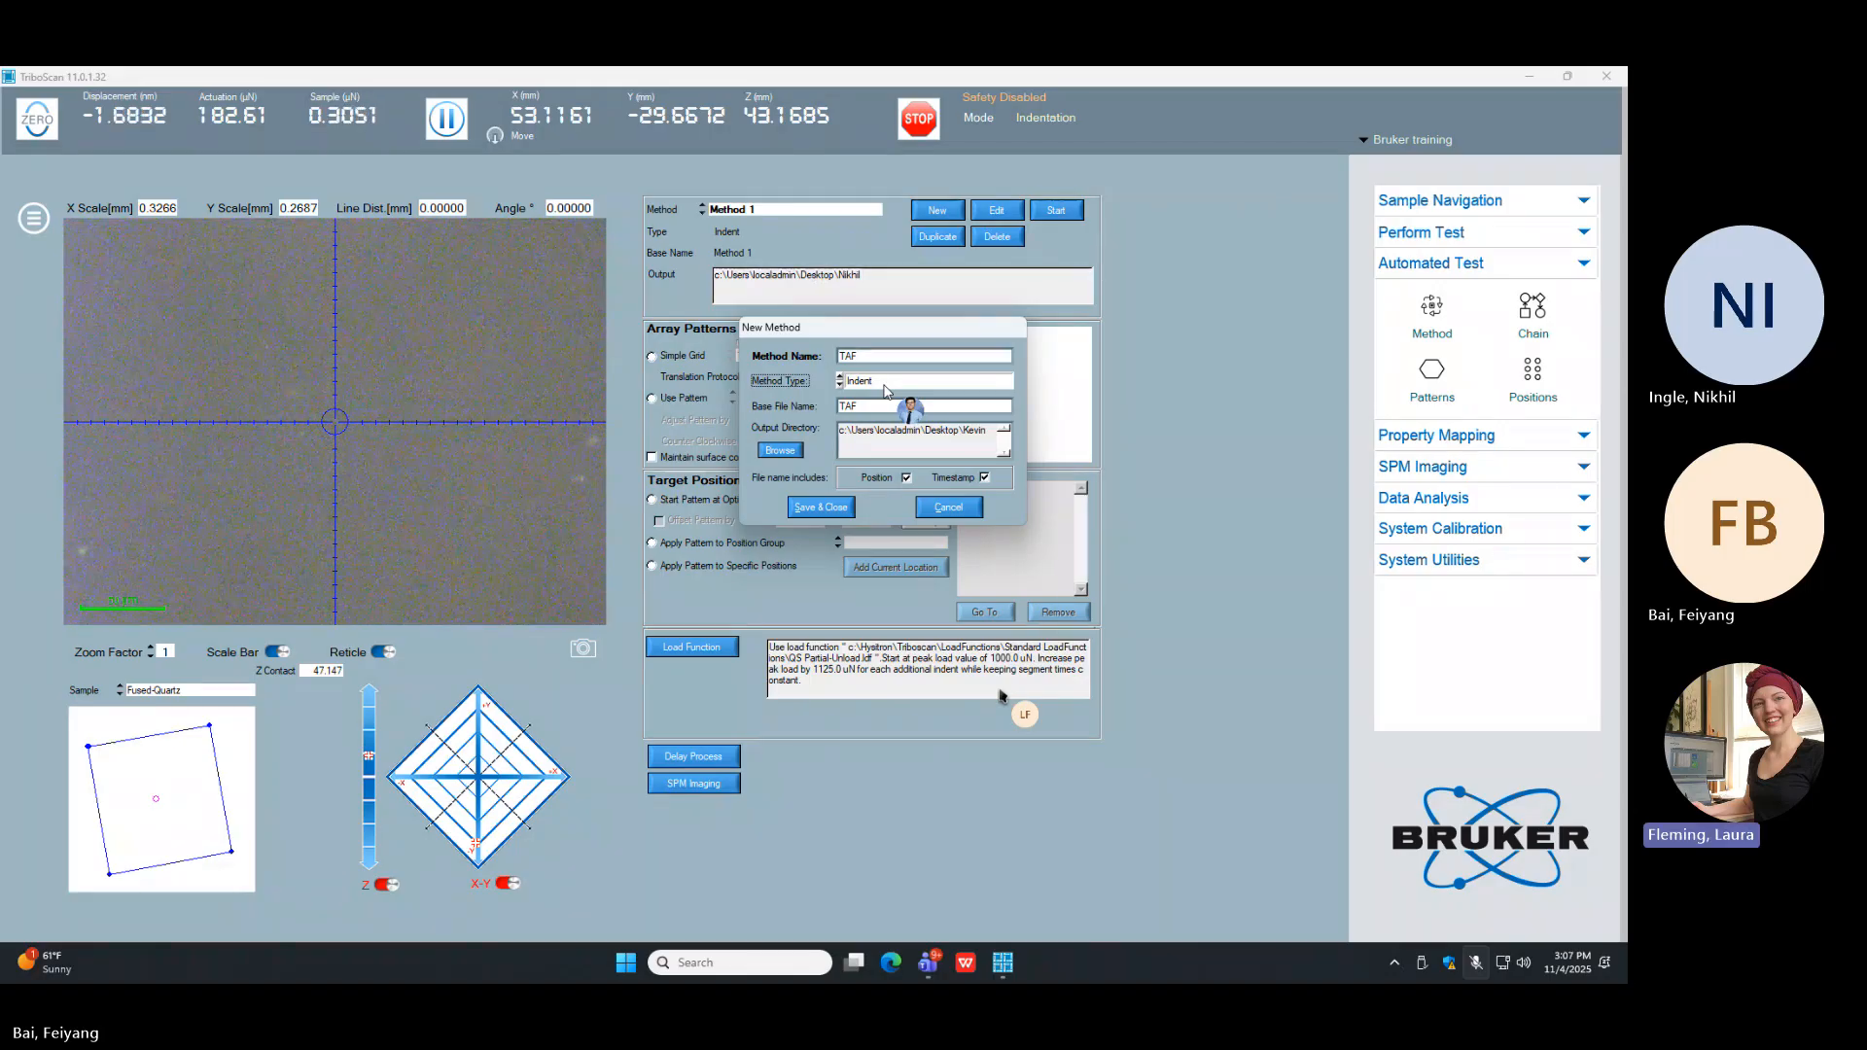
pyautogui.click(823, 510)
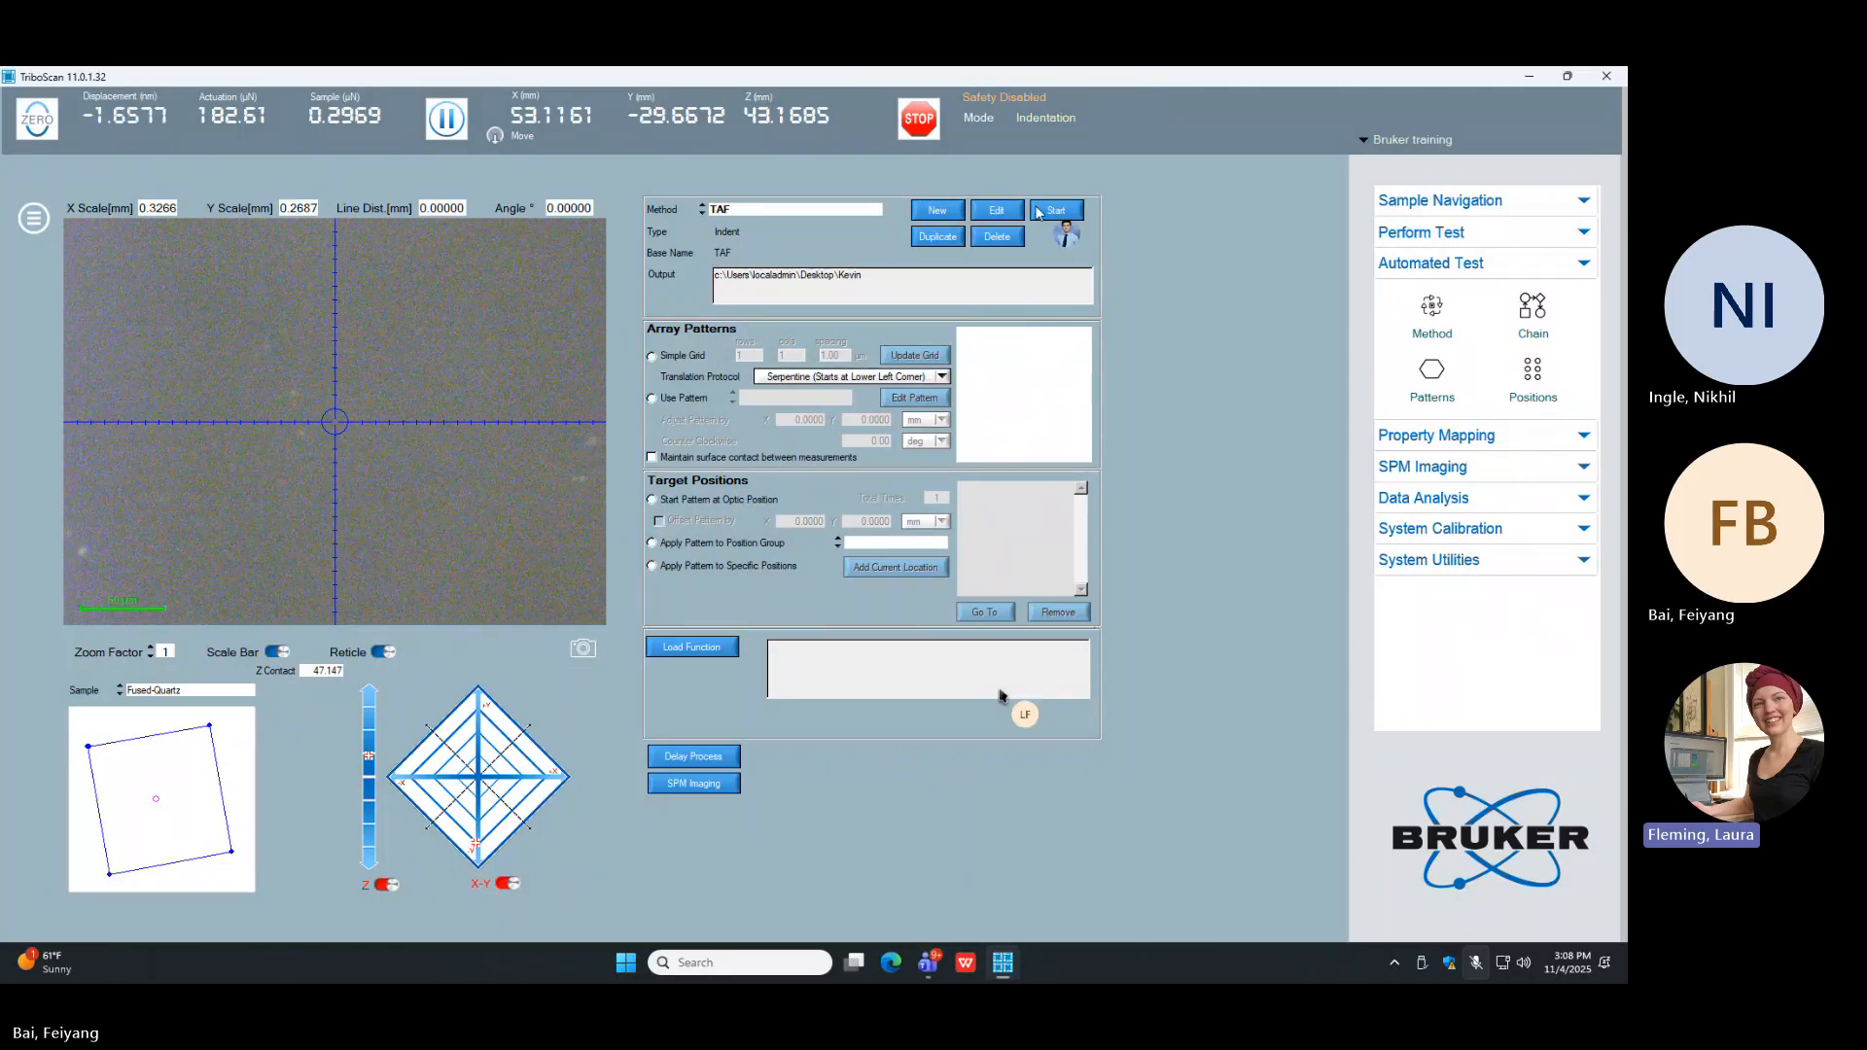
pyautogui.click(997, 210)
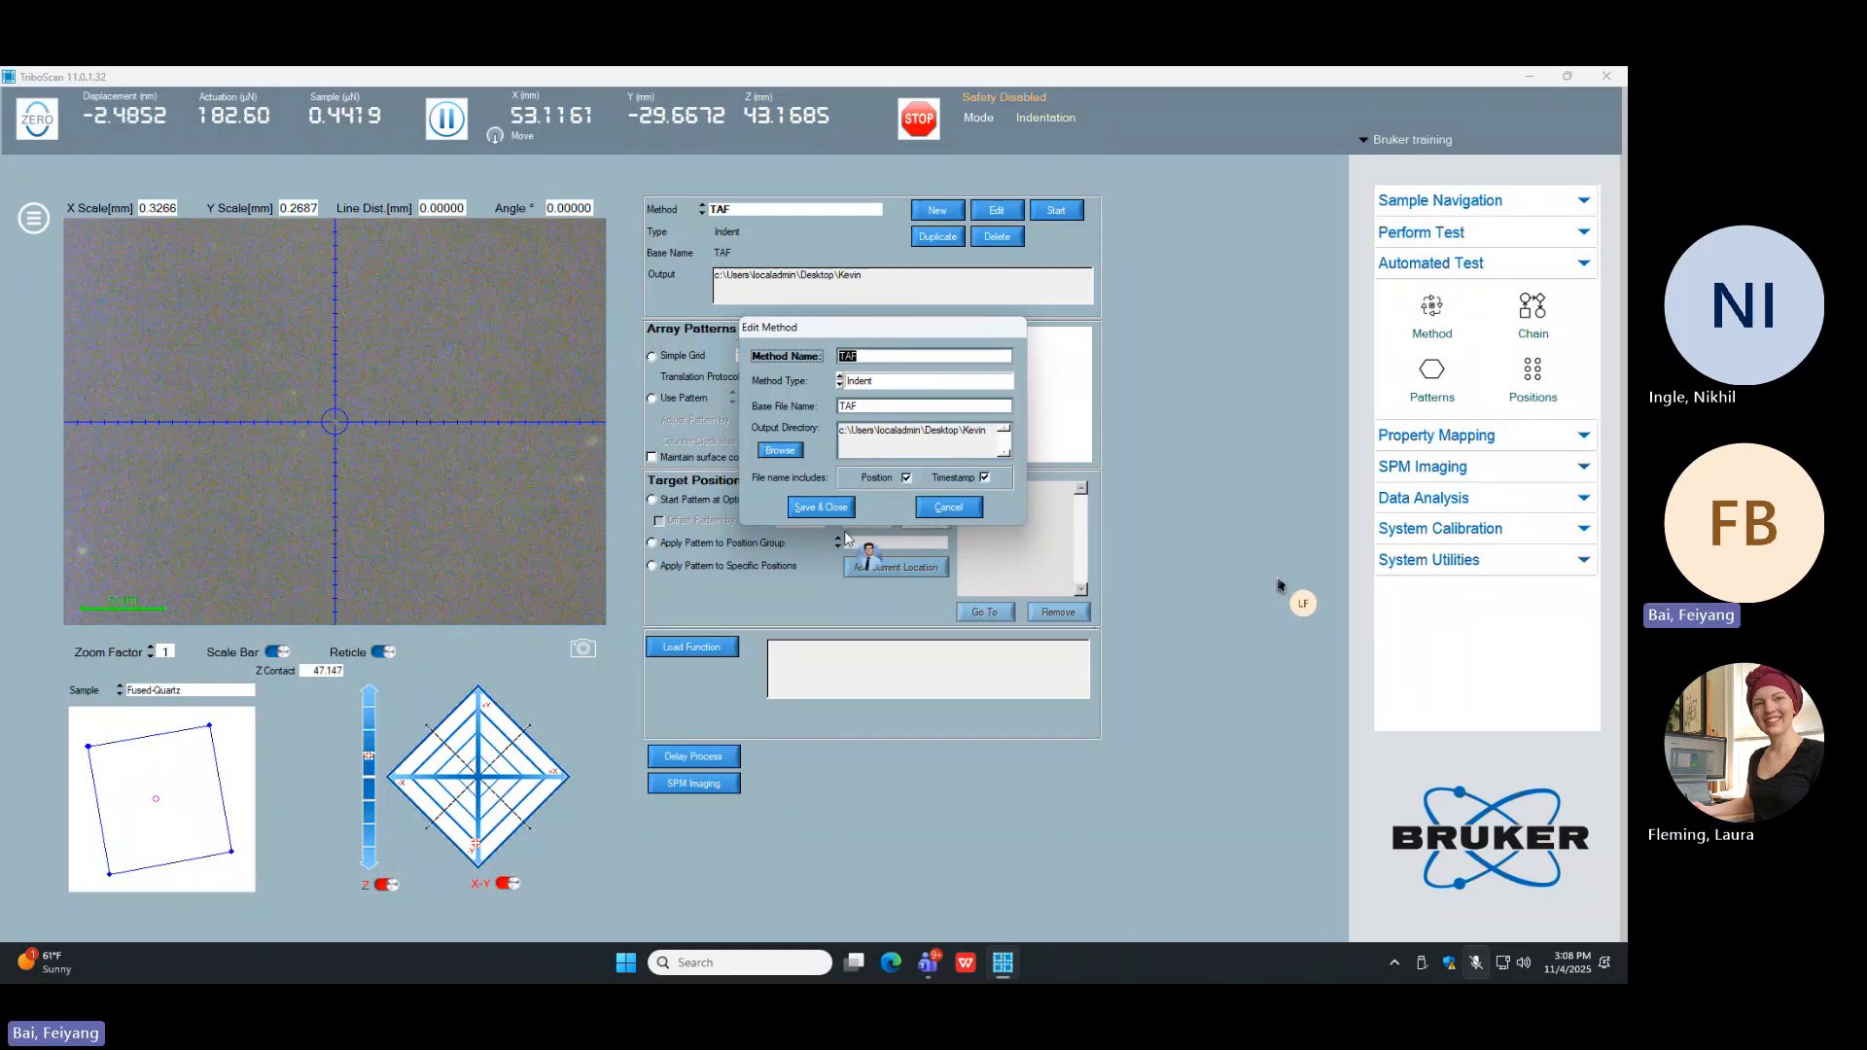
pyautogui.click(821, 507)
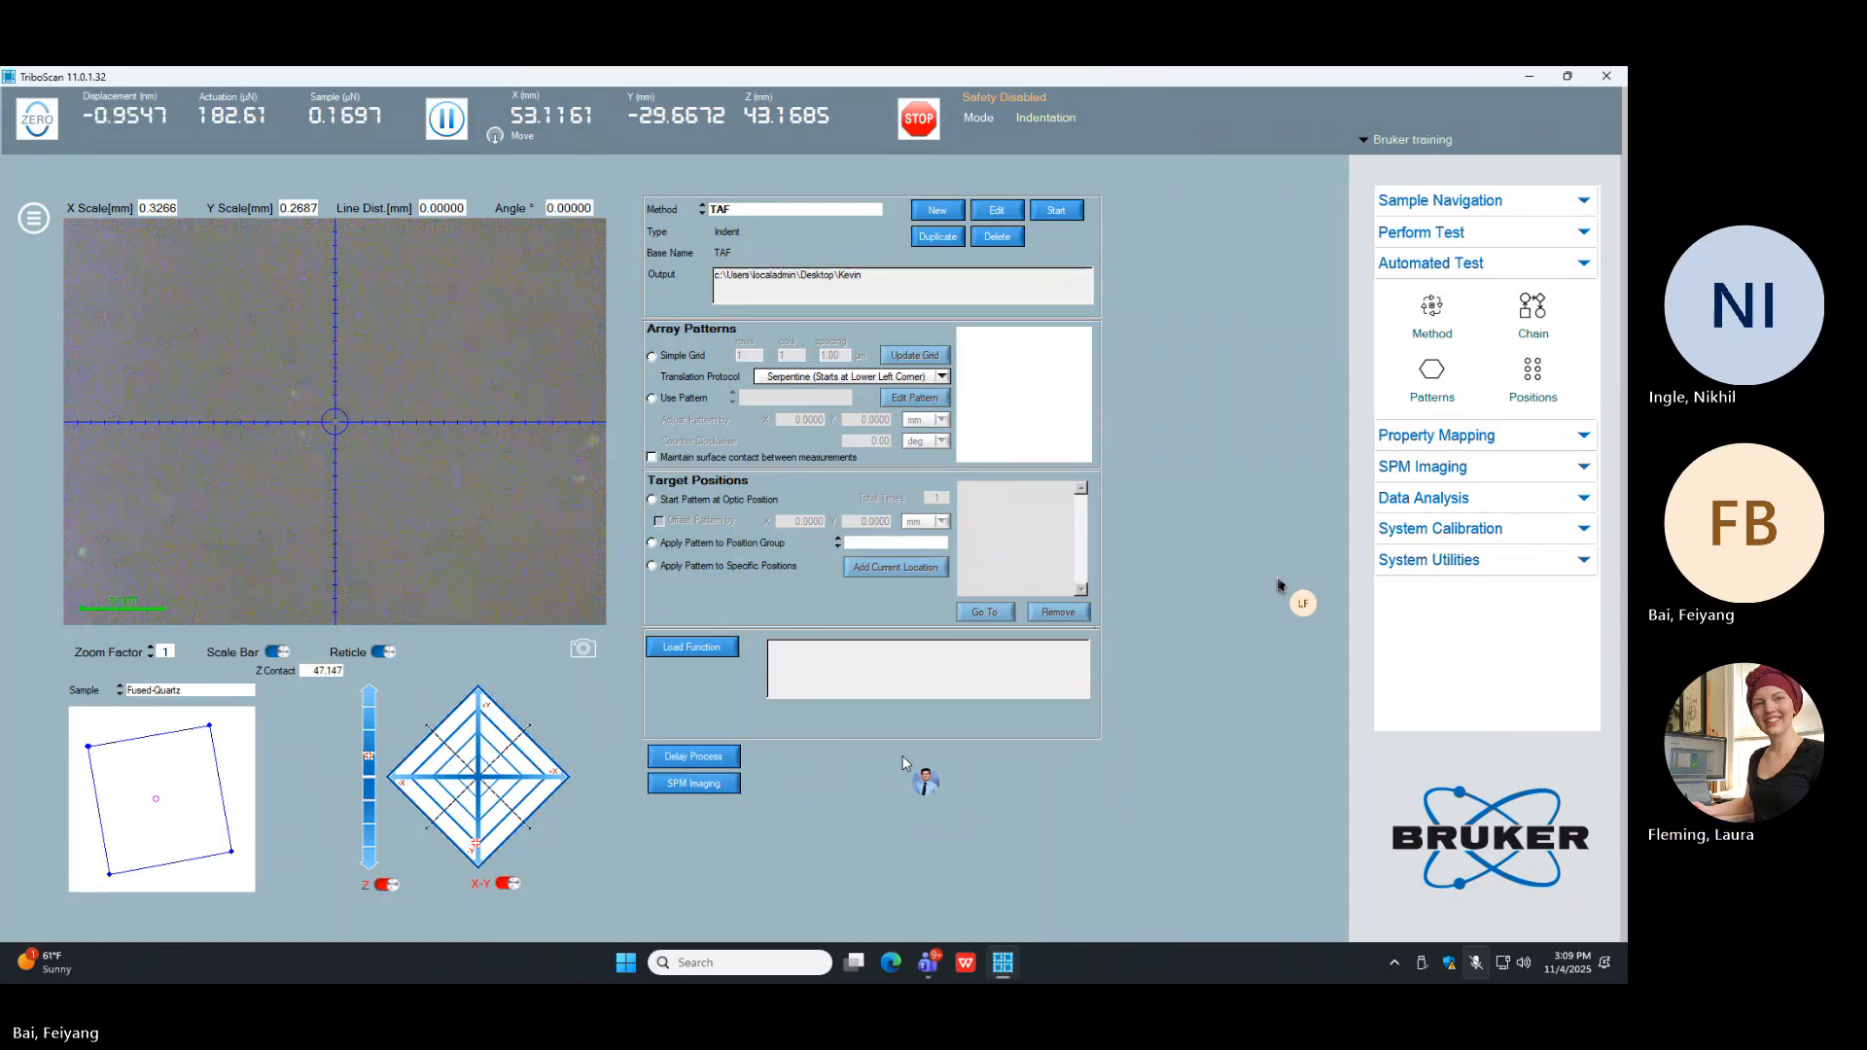
# Step: Define the array as a simple grid of 10 rows and 10 columns with 5.00 µm spacing and update the grid
pyautogui.click(682, 357)
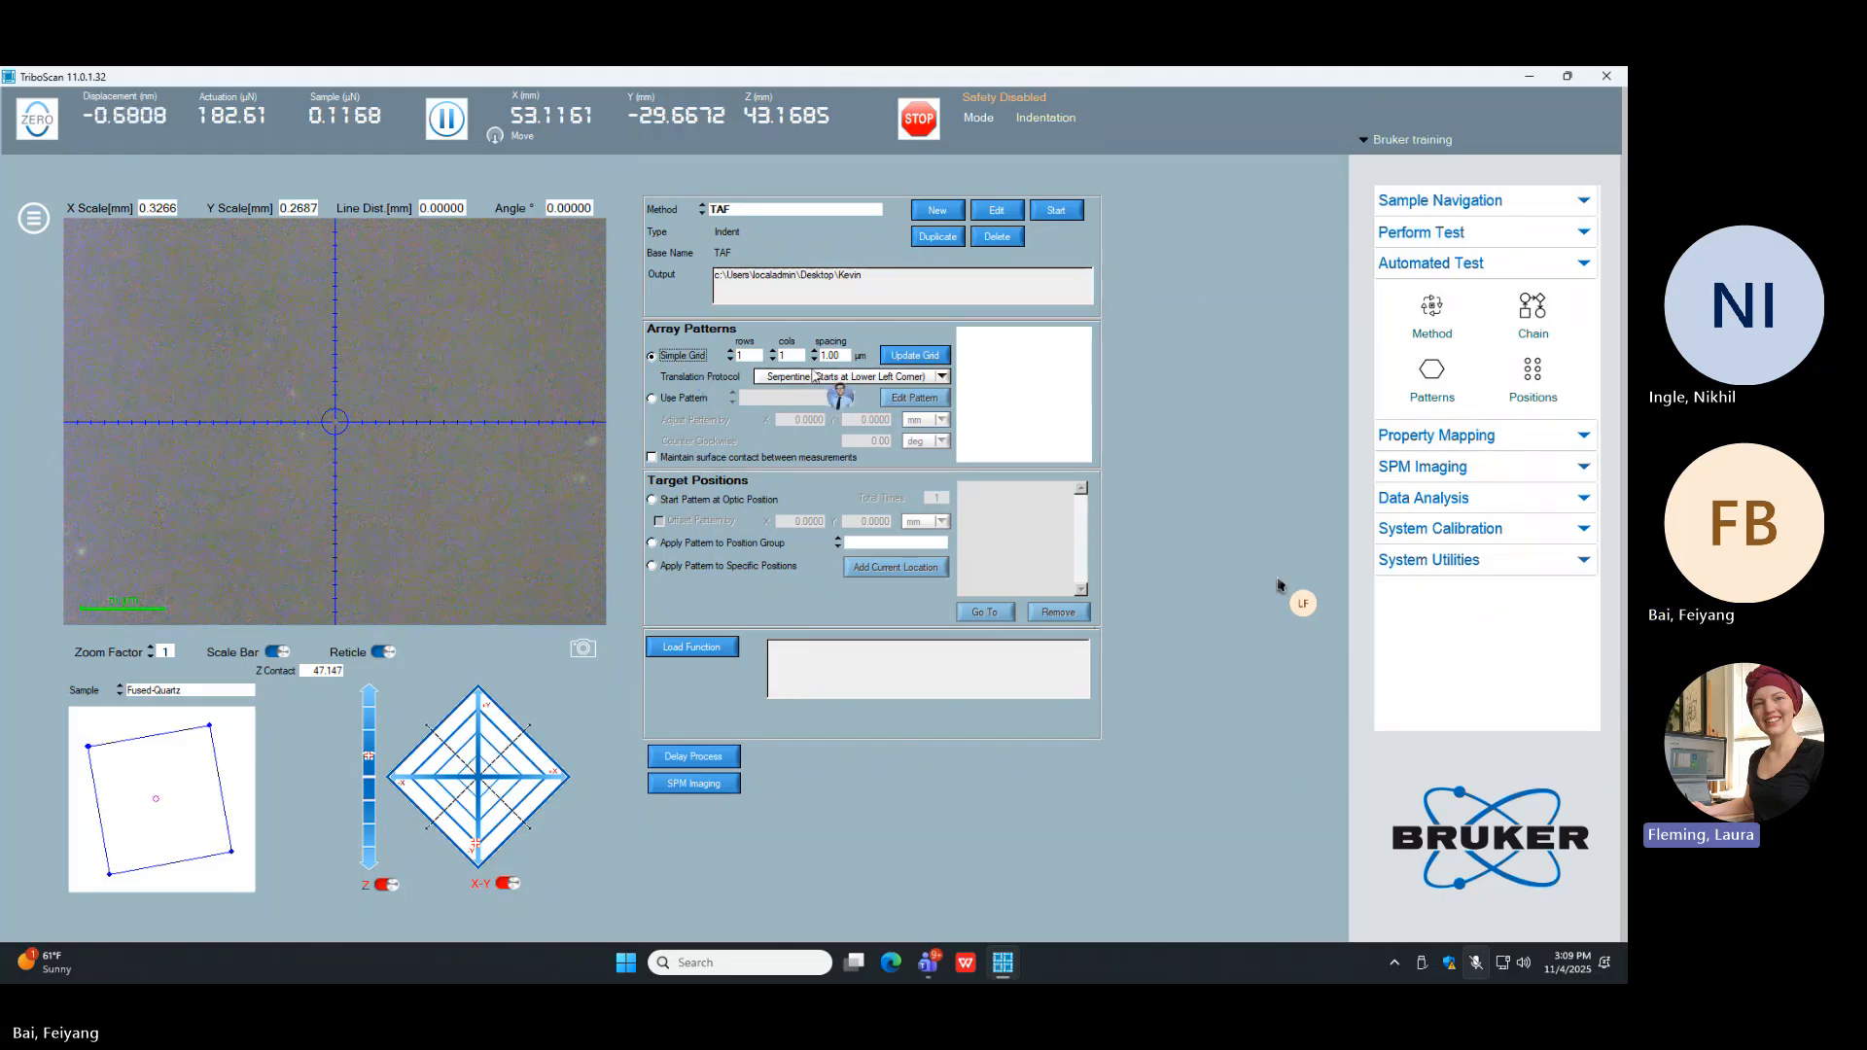
pyautogui.click(743, 357)
pyautogui.write('0')
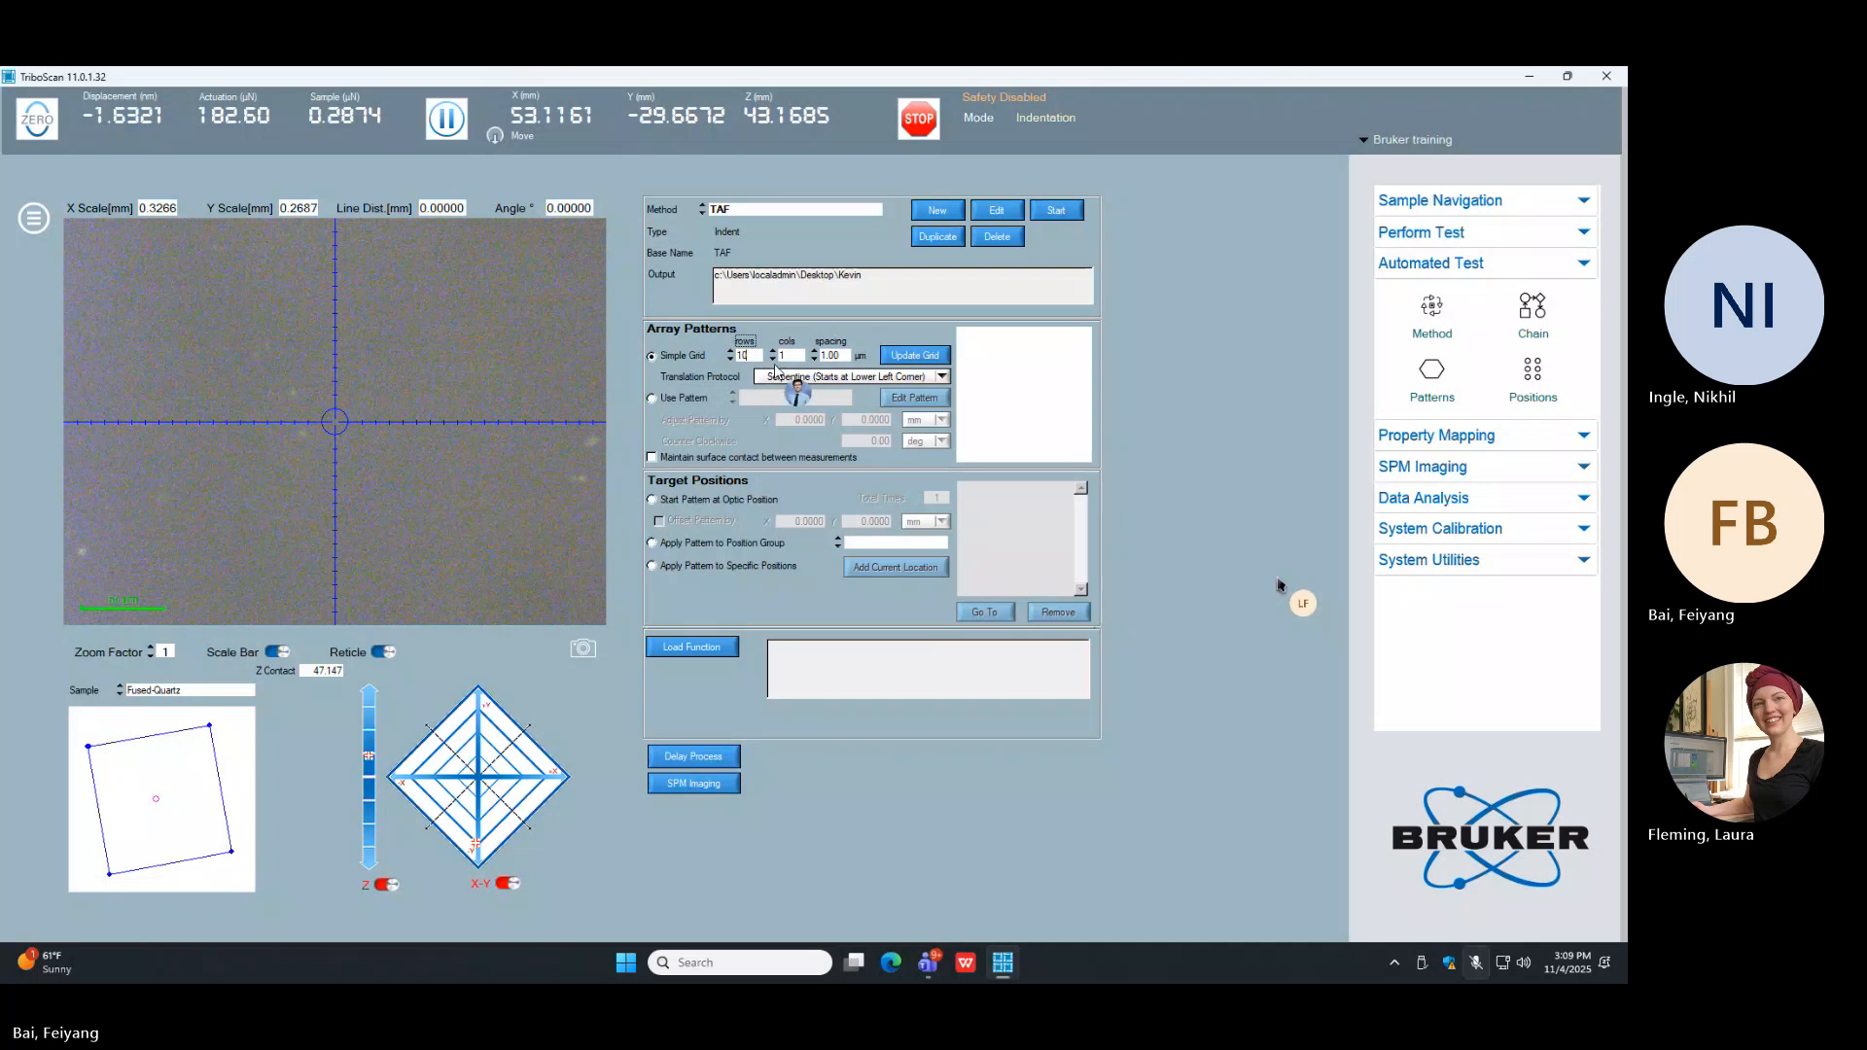
pyautogui.click(797, 356)
pyautogui.write('0')
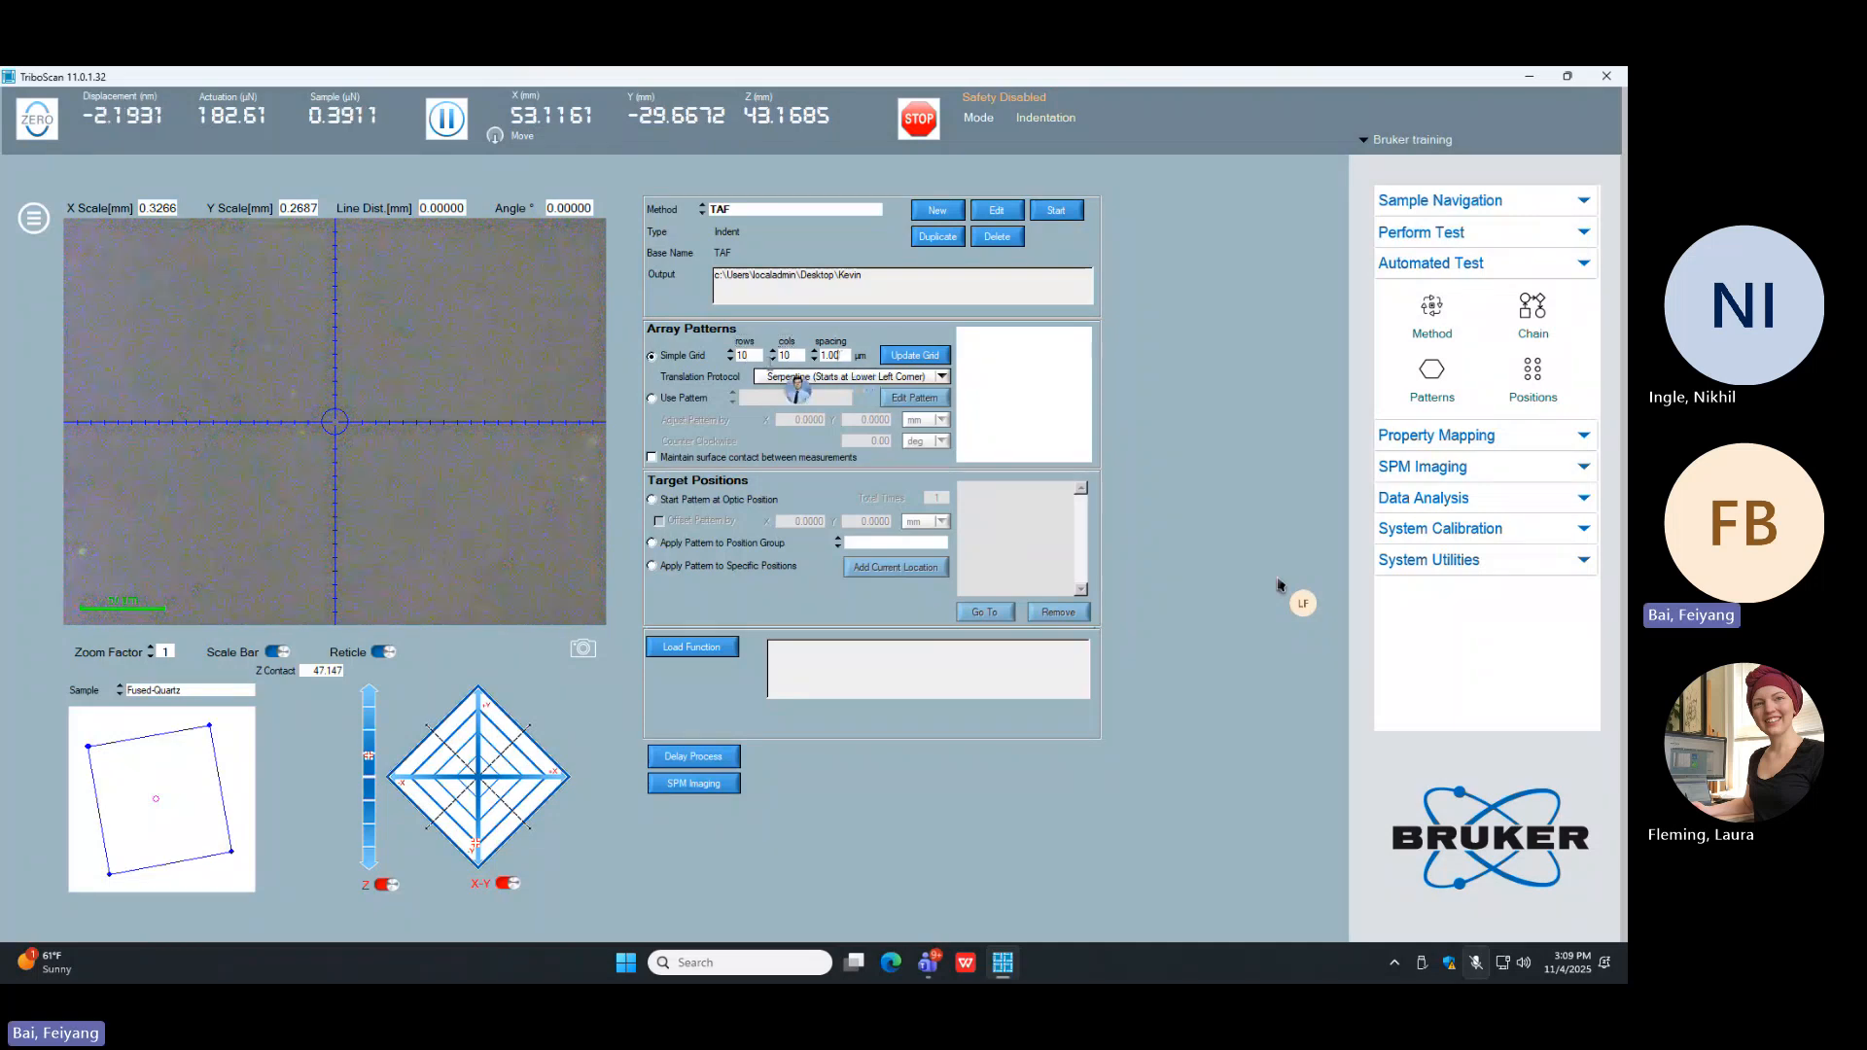
pyautogui.doubleClick(831, 355)
pyautogui.write('5.00')
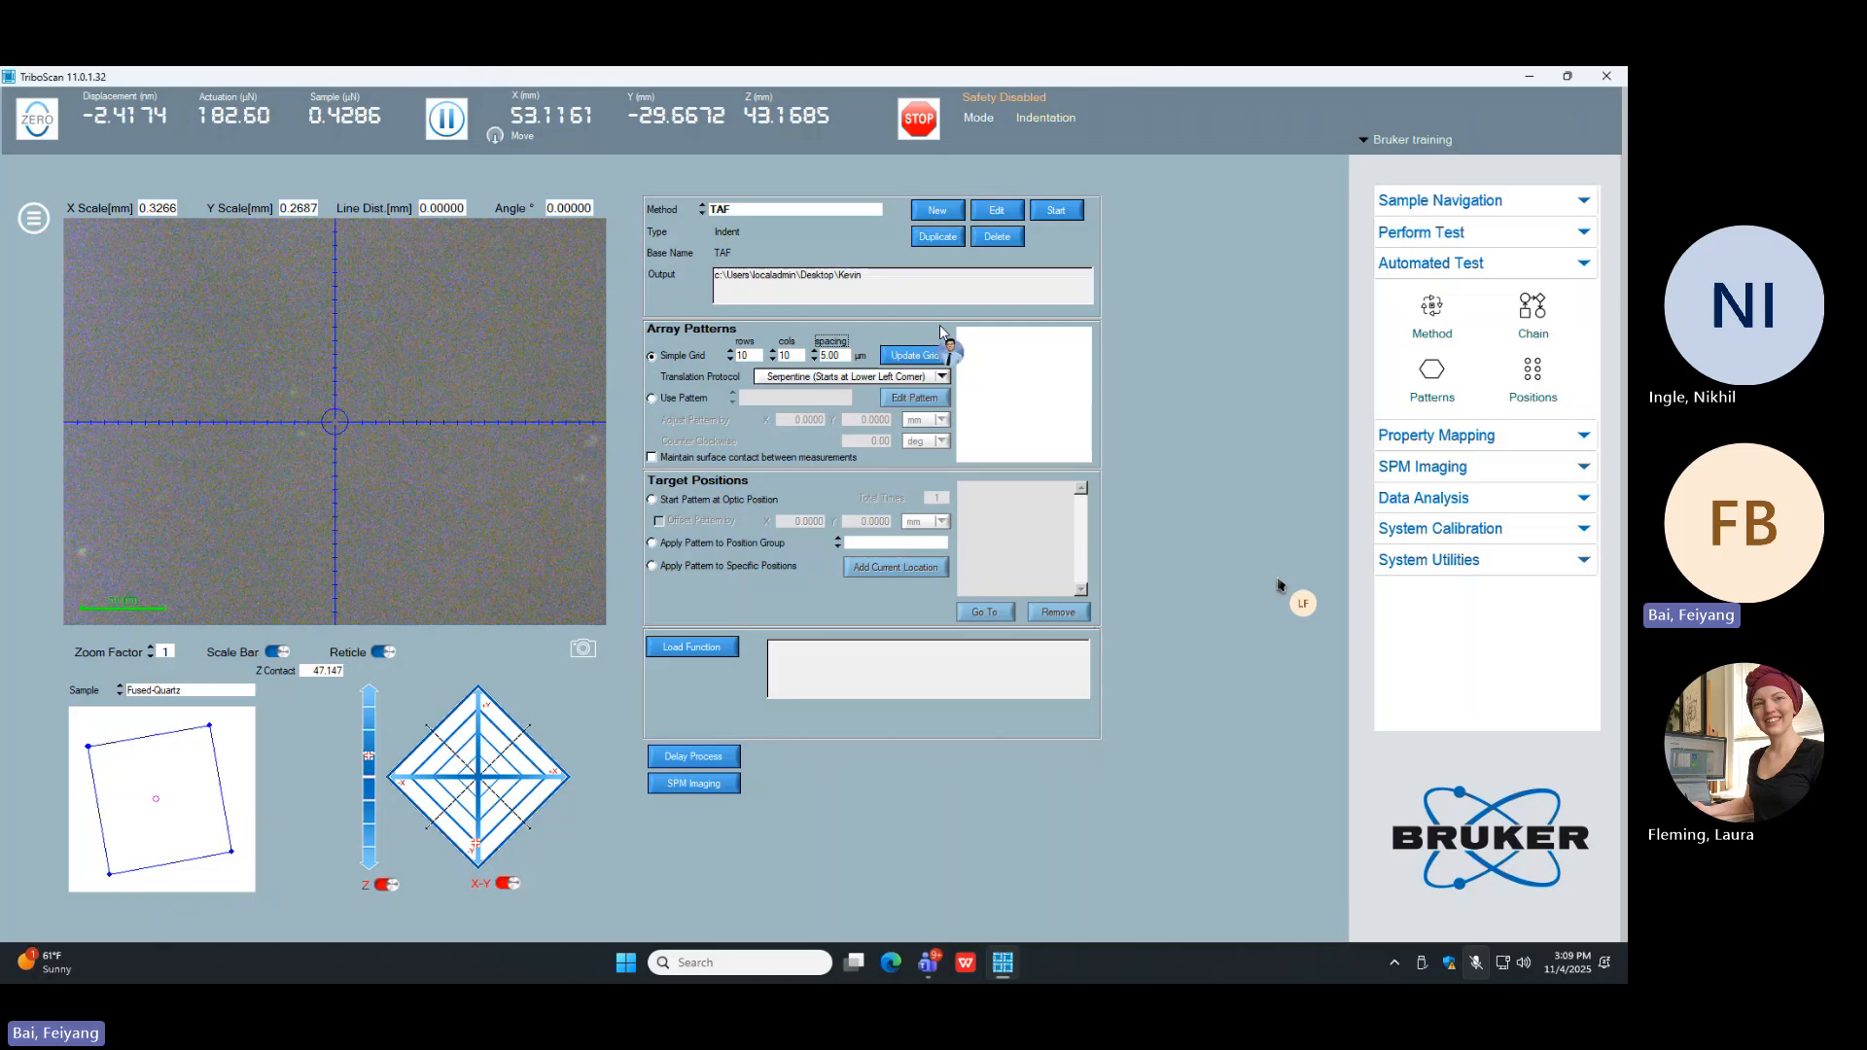
pyautogui.click(1139, 352)
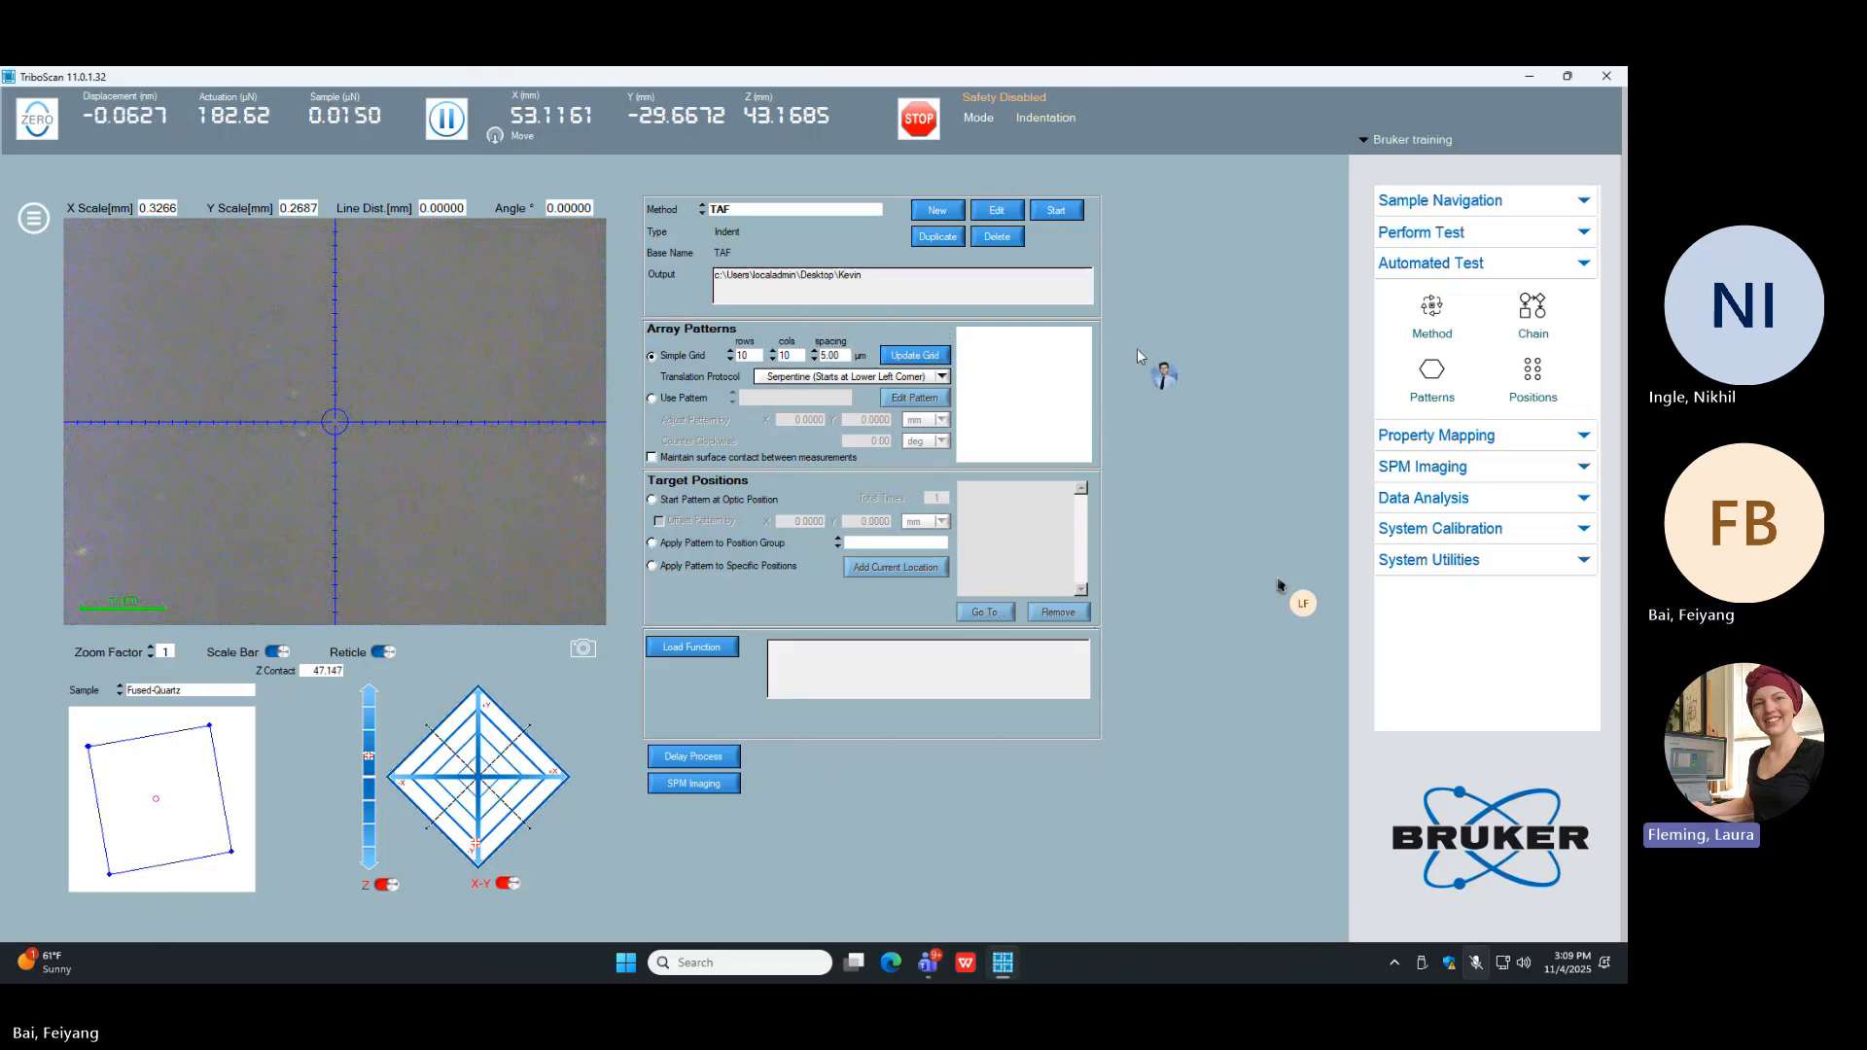
pyautogui.click(936, 358)
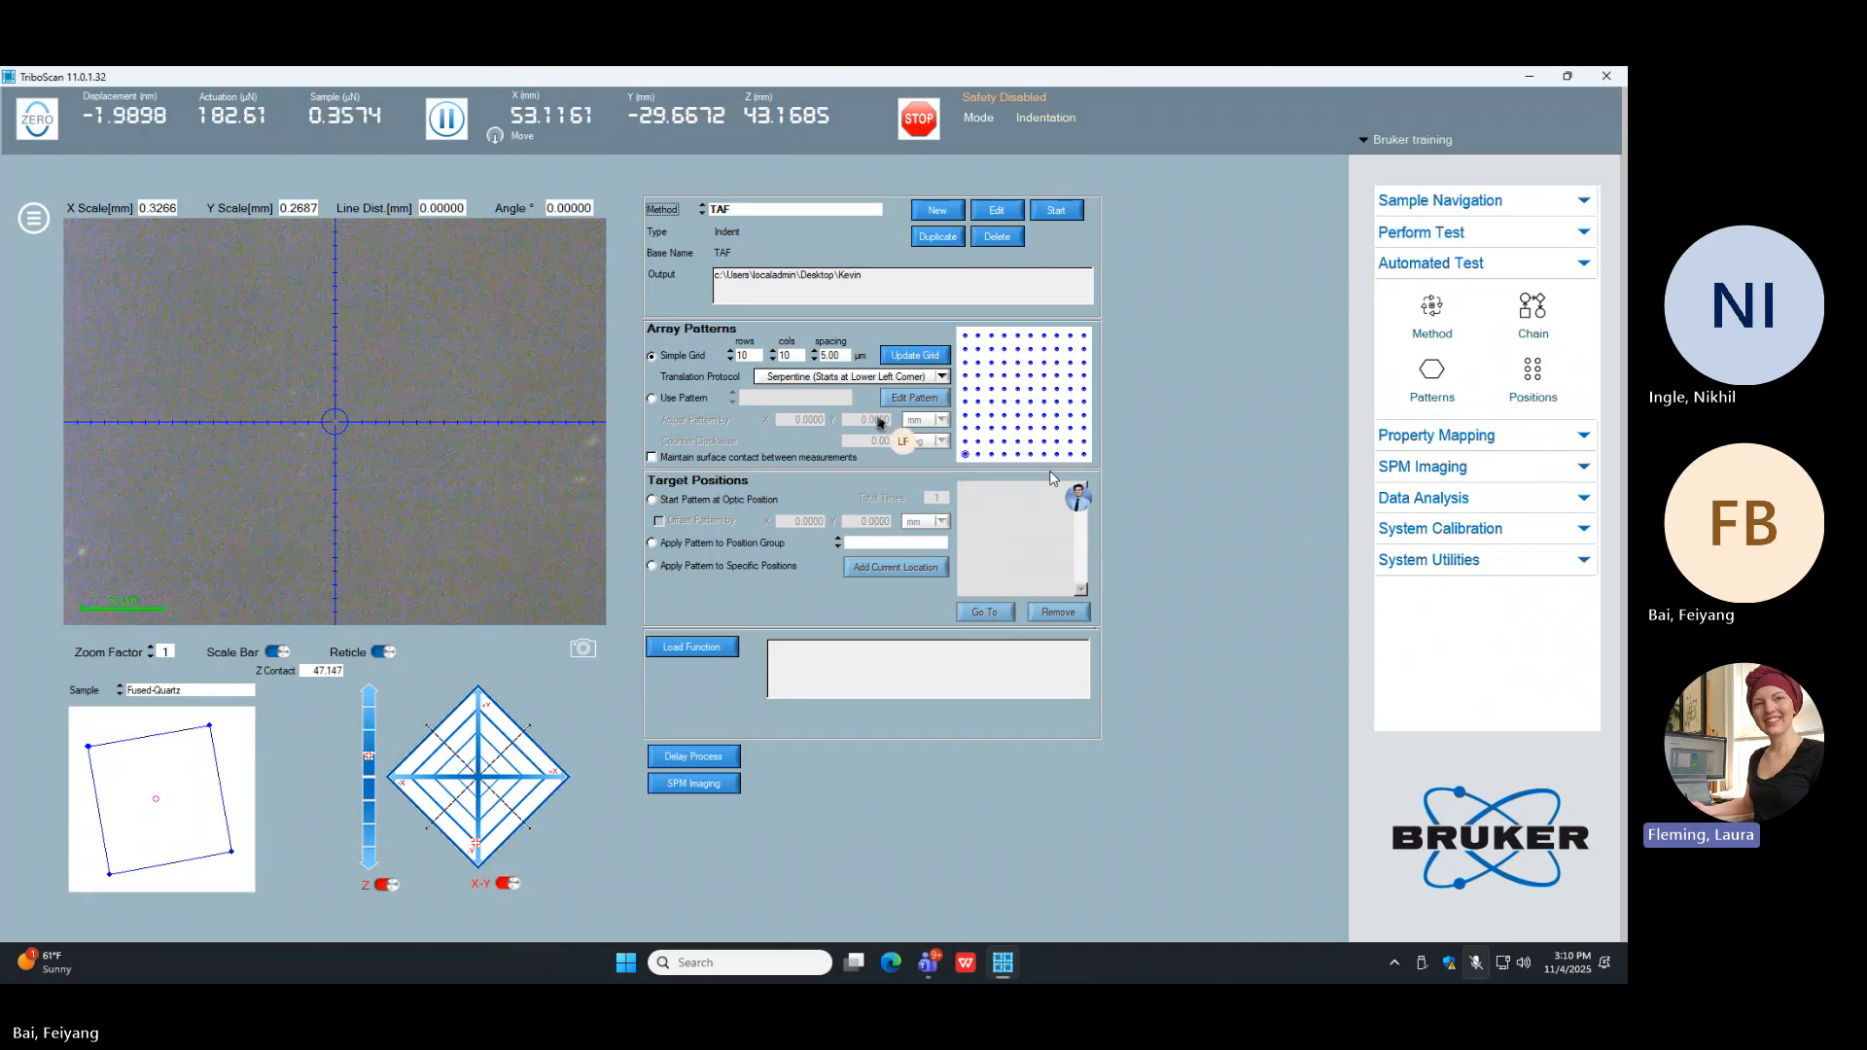
# Step: Try the Constant Direction (Always Left-to-Right) translation protocol on the grid and restore Serpentine (Starts at Lower Left Corner)
pyautogui.click(853, 378)
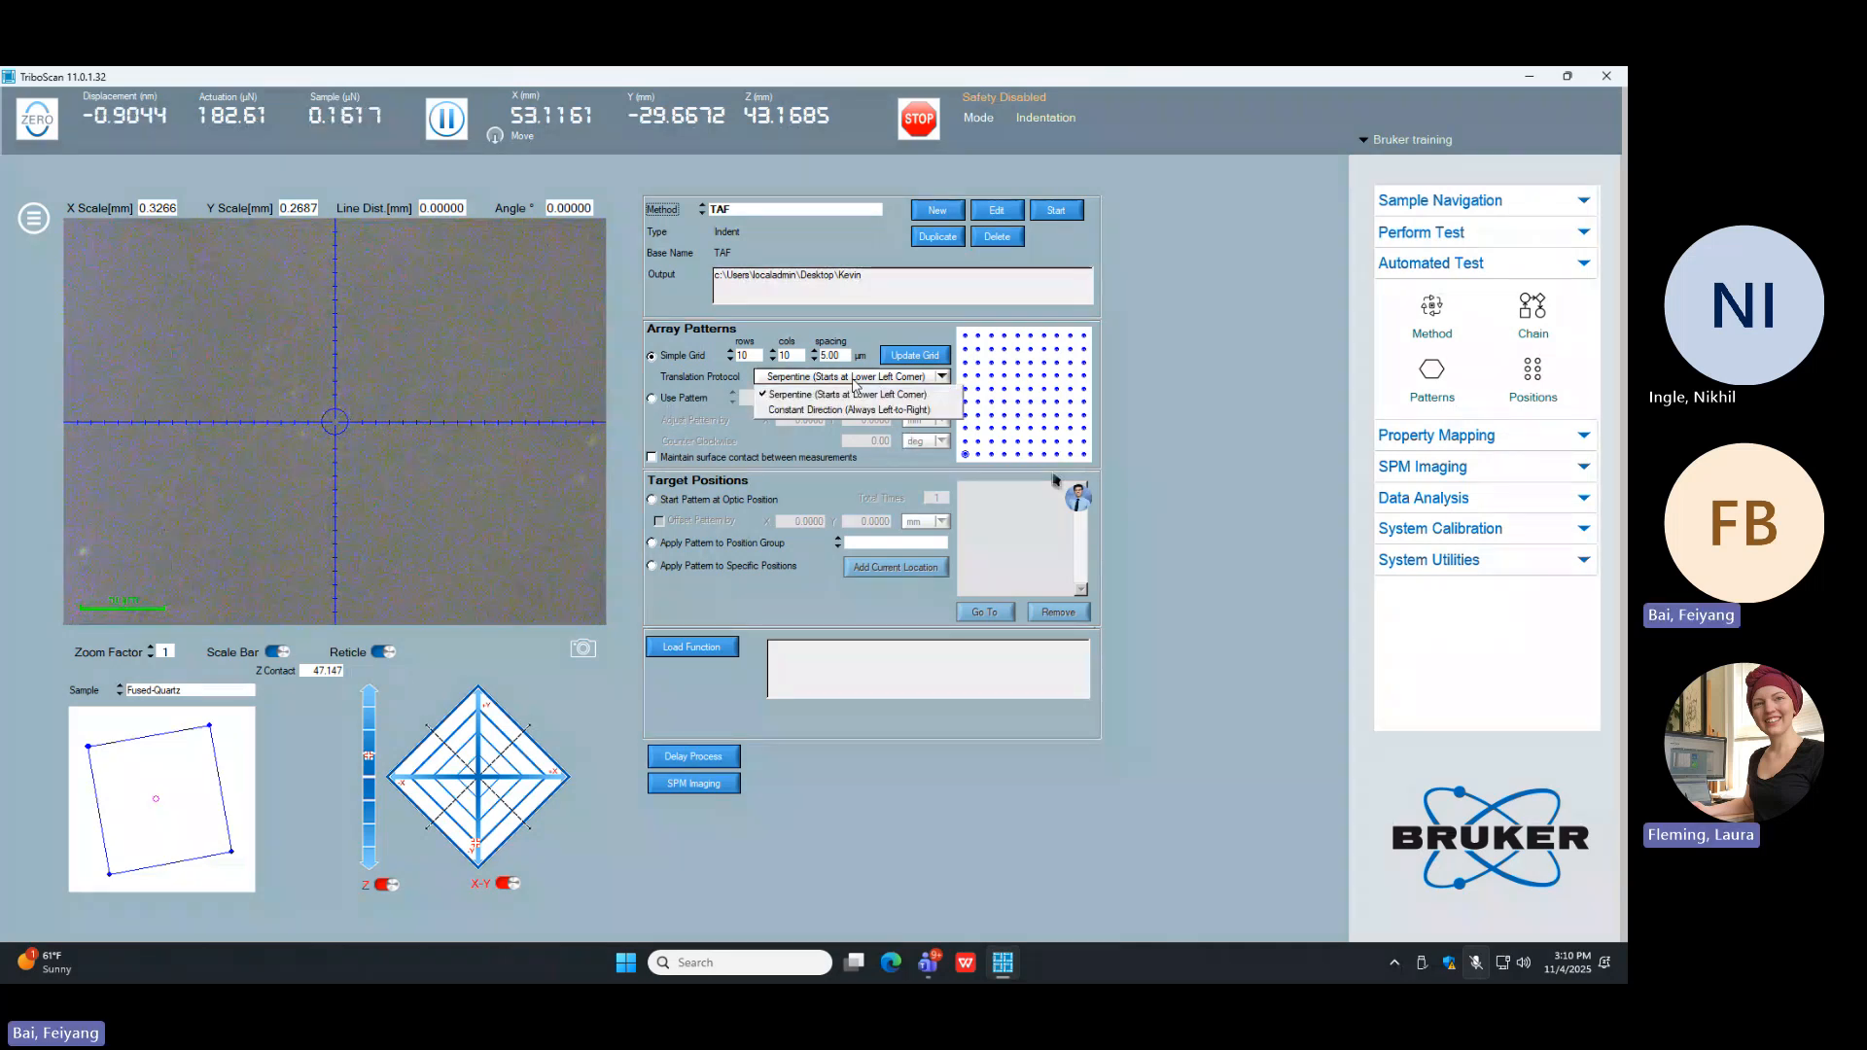
pyautogui.click(851, 409)
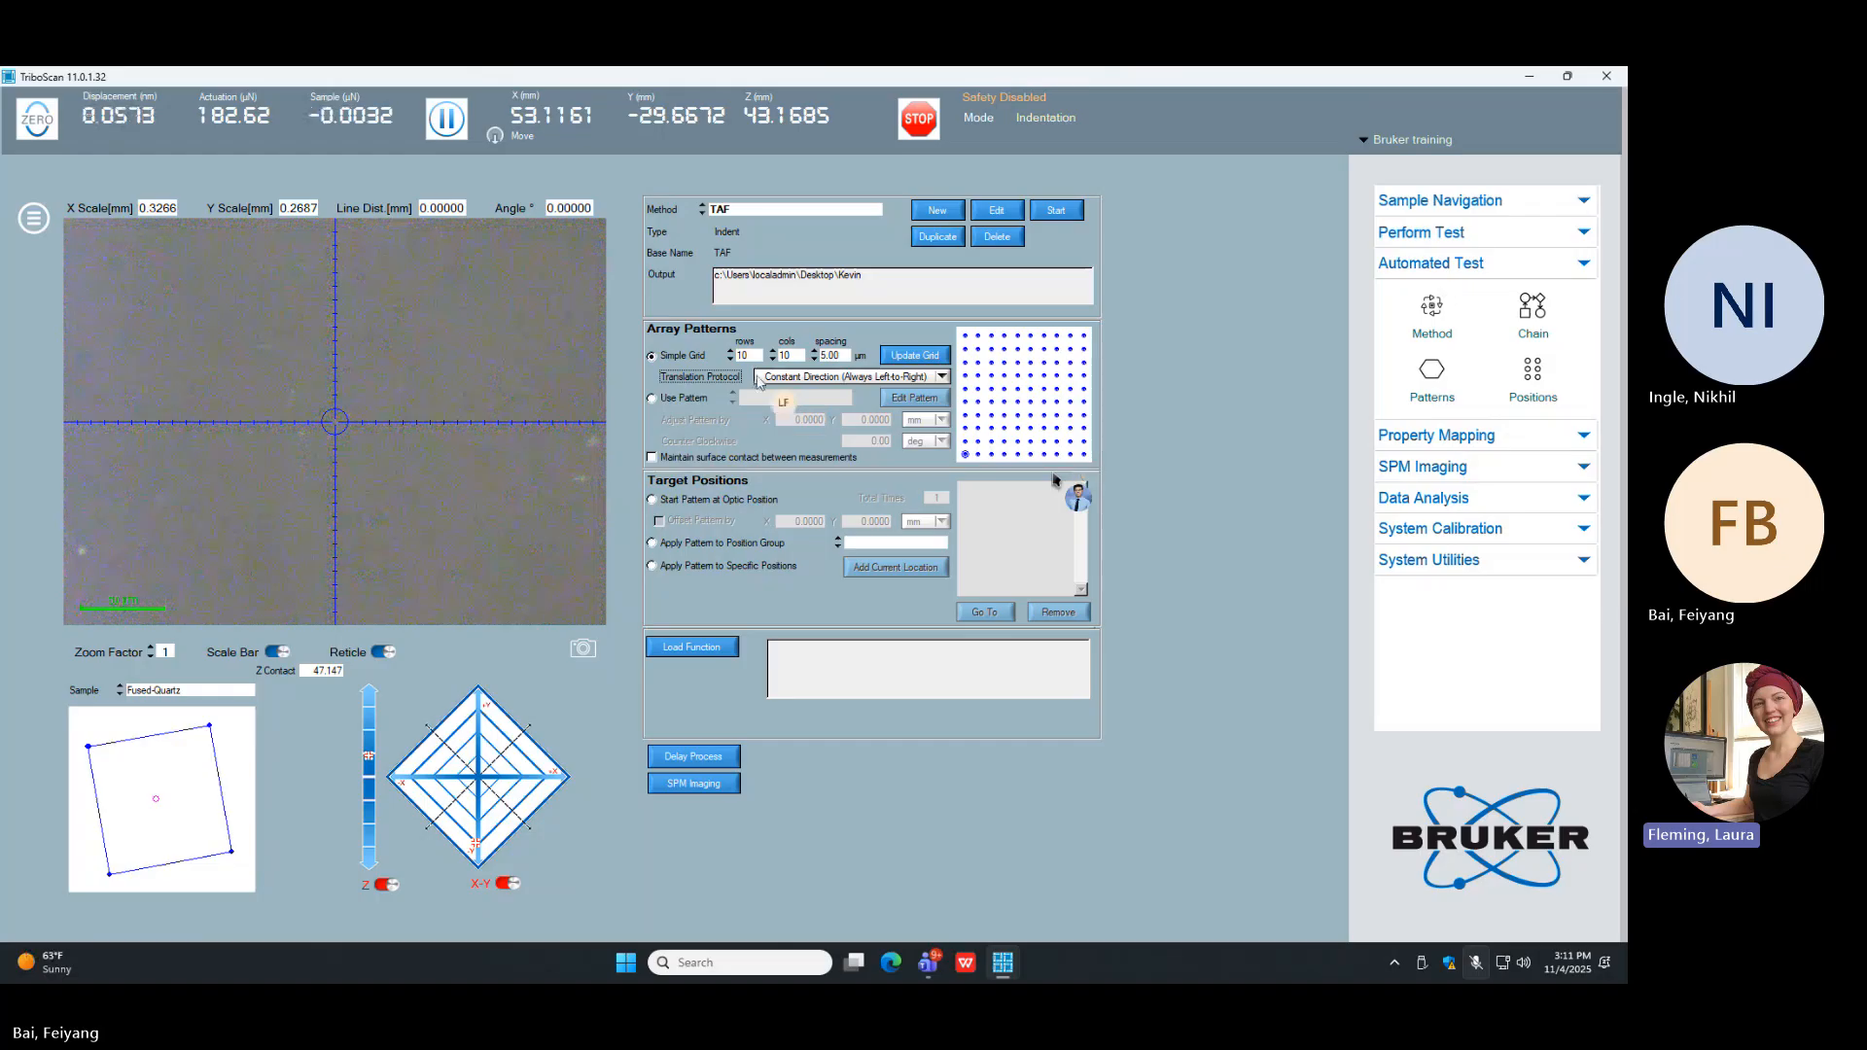
pyautogui.click(793, 379)
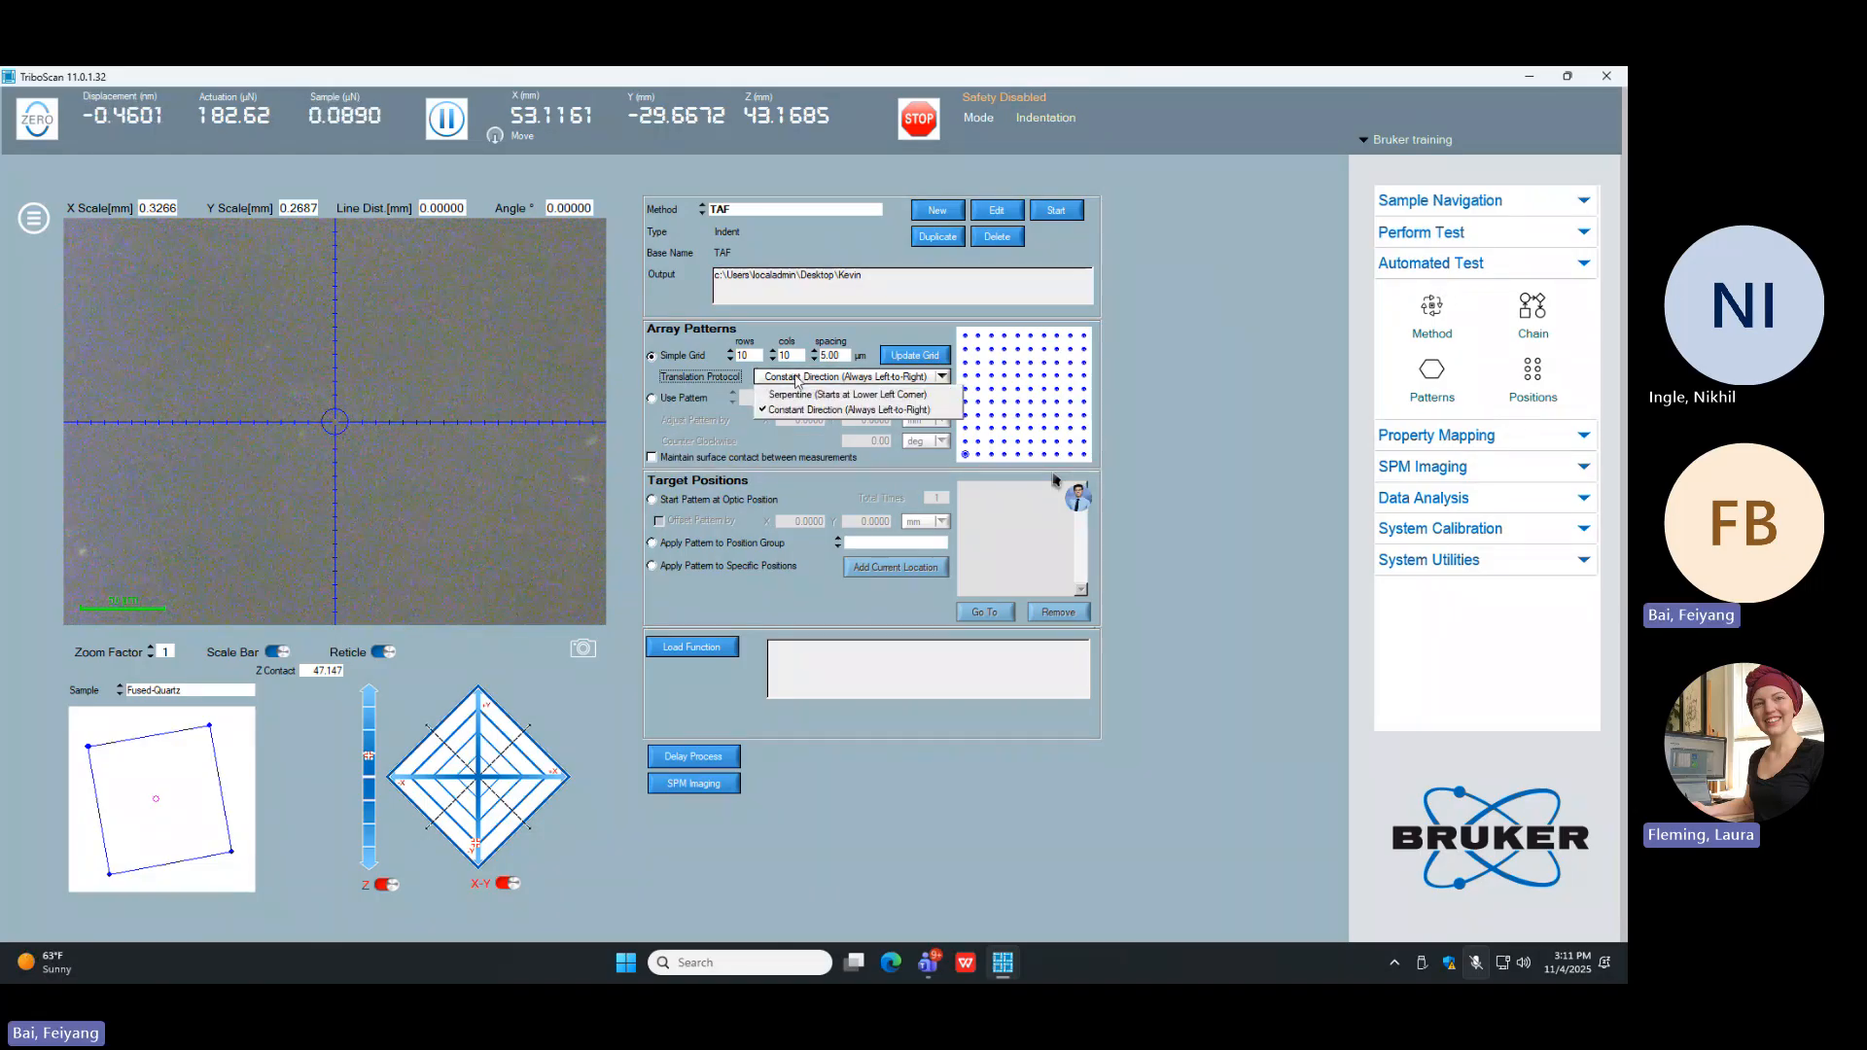
pyautogui.click(803, 396)
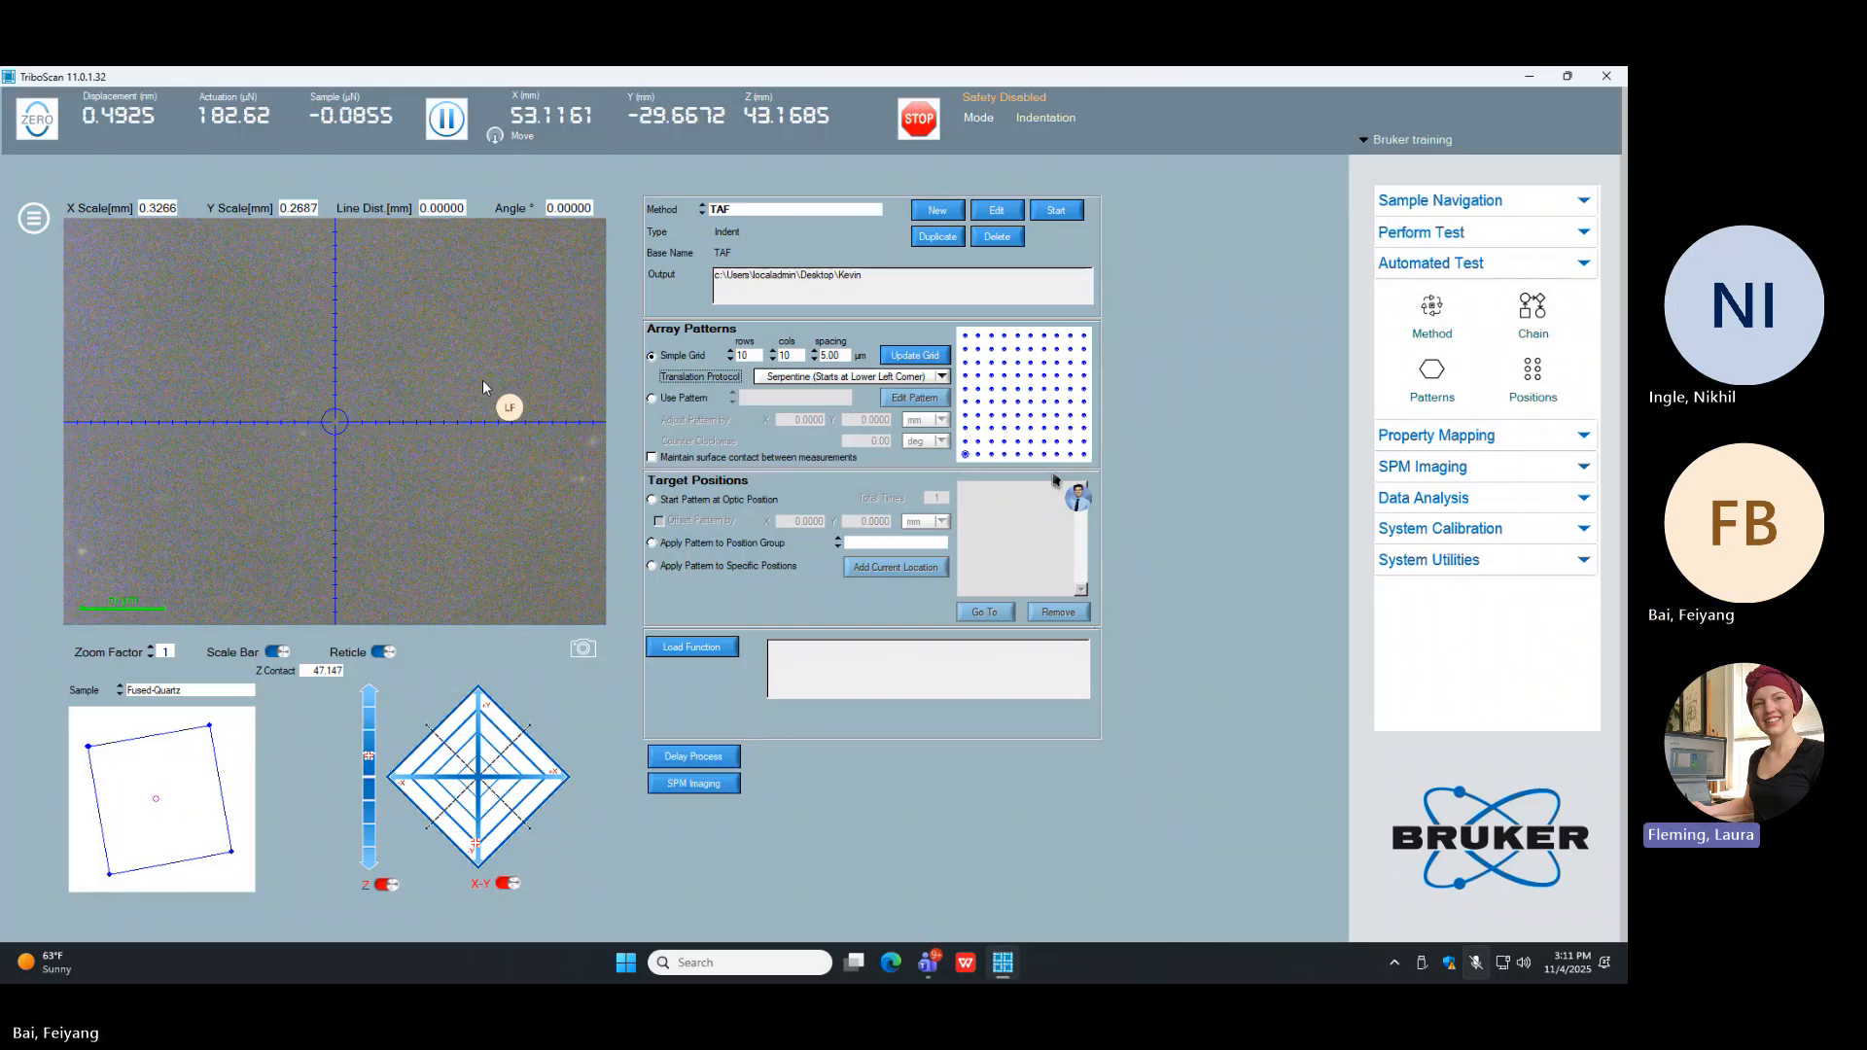
# Step: Switch the array from the simple grid to a custom pattern and inspect the Pattern Editor
pyautogui.click(707, 399)
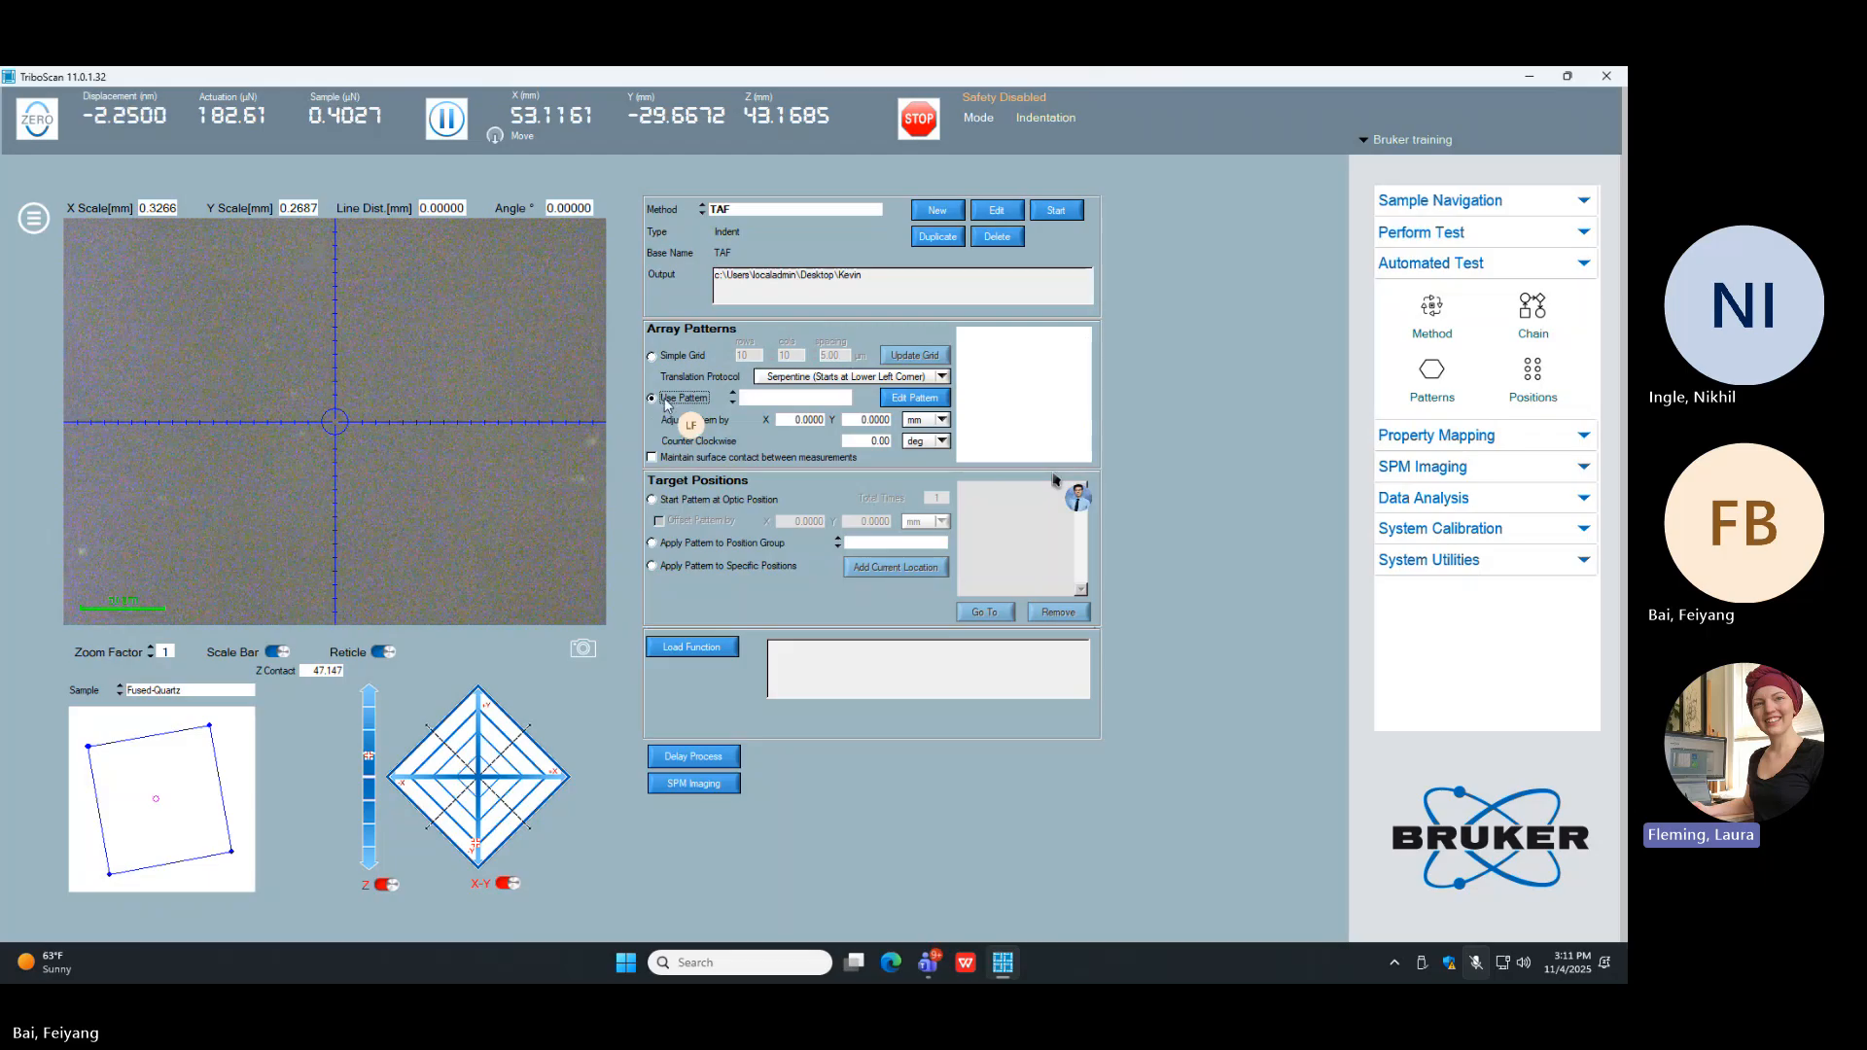
pyautogui.click(940, 399)
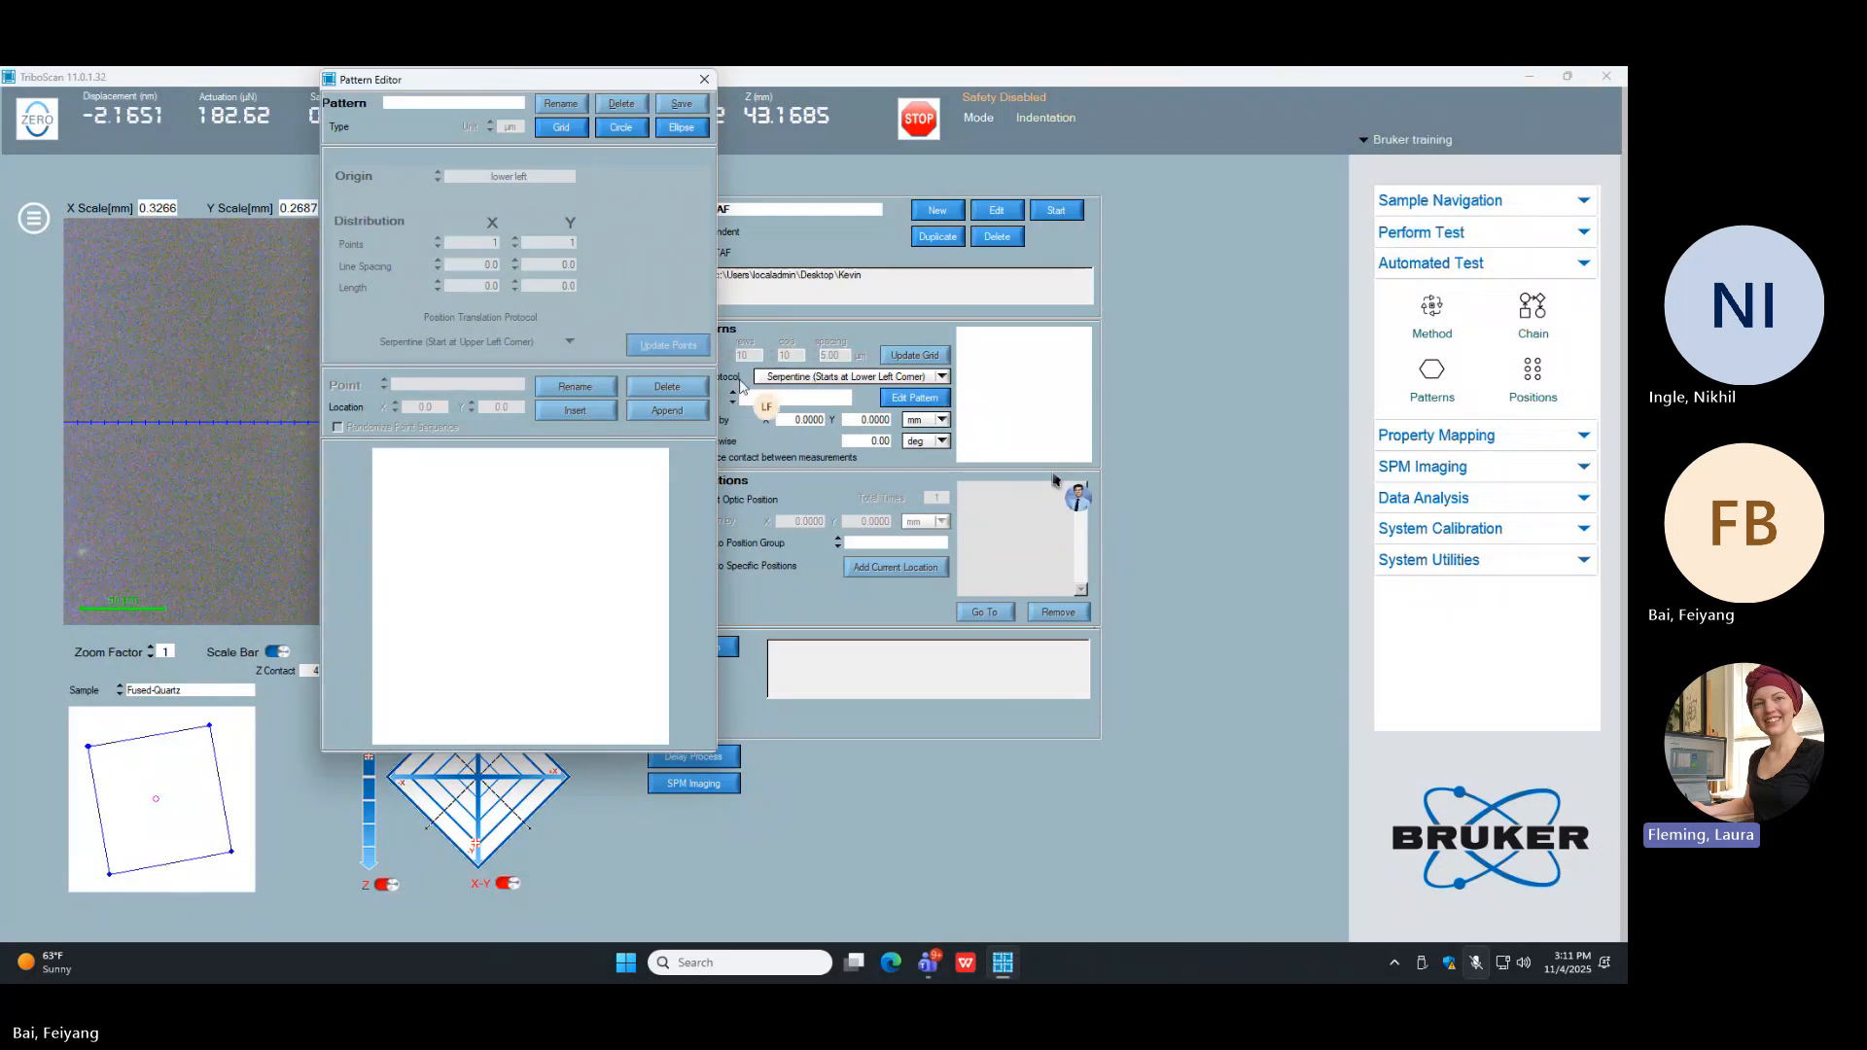
pyautogui.click(704, 79)
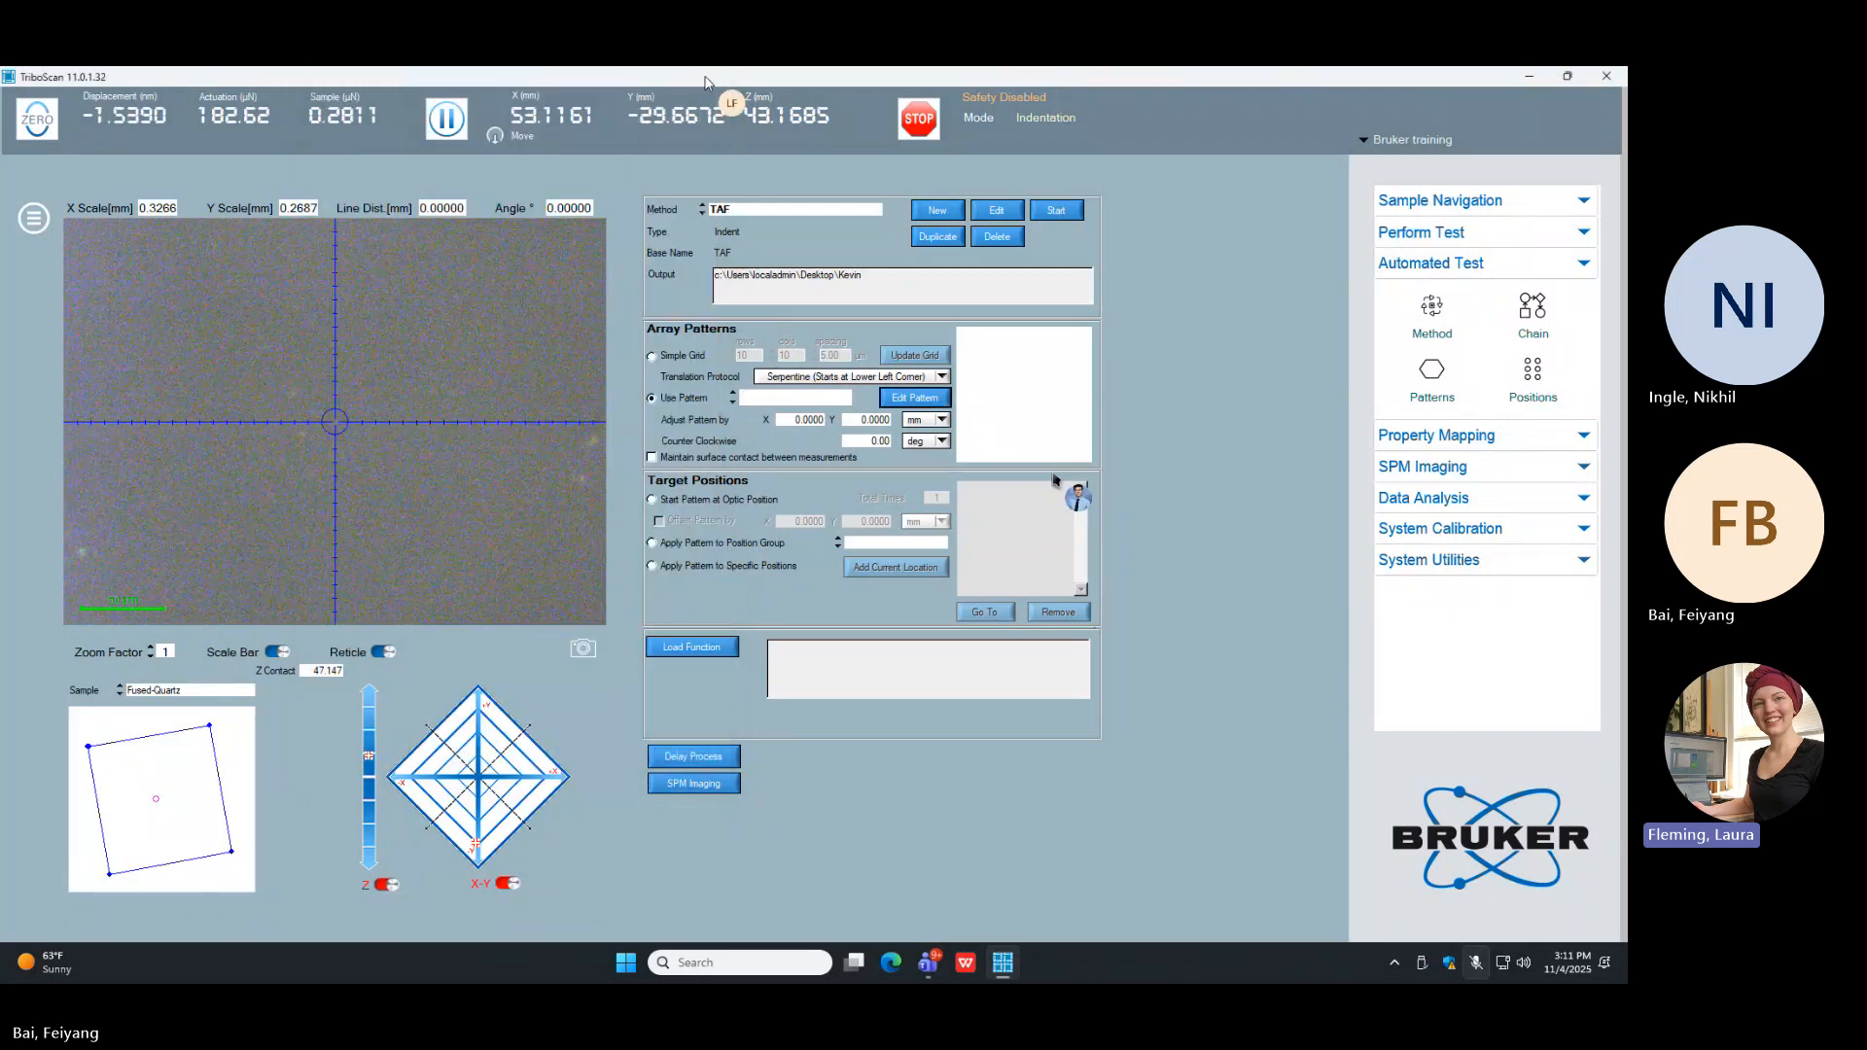
pyautogui.click(1431, 375)
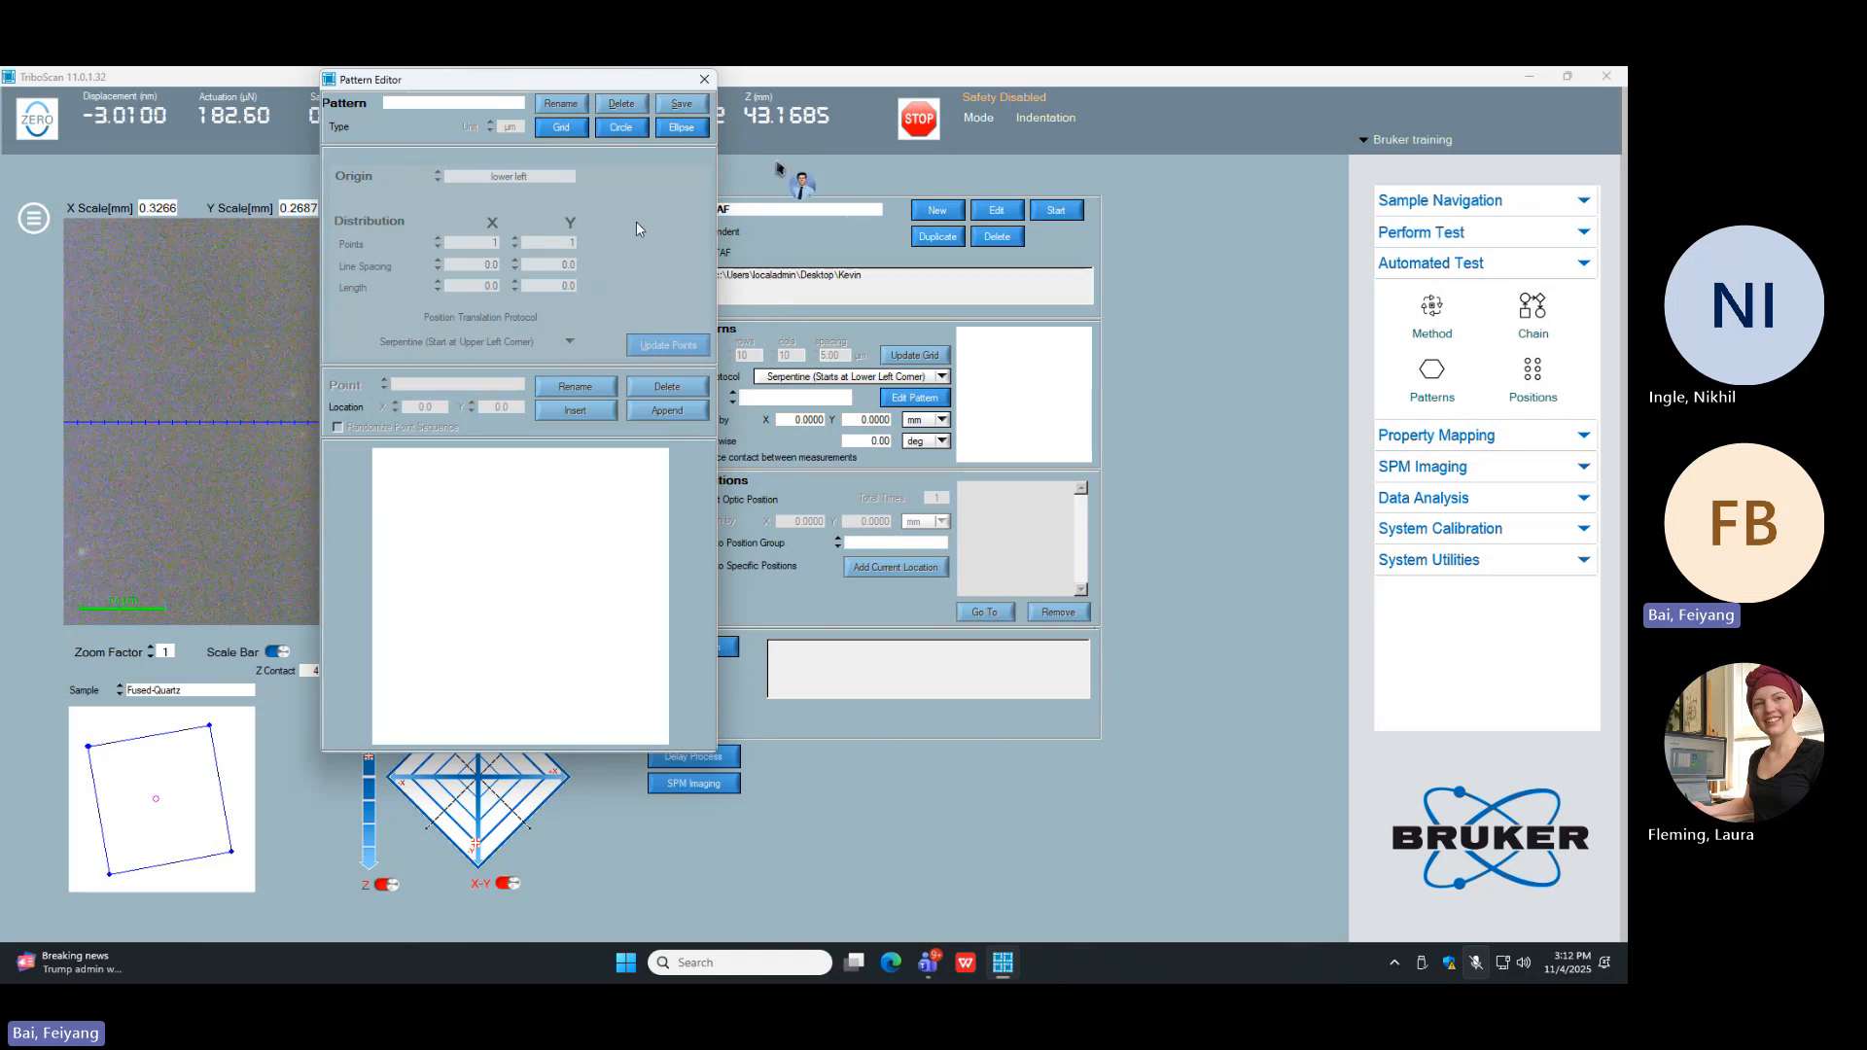
pyautogui.click(706, 78)
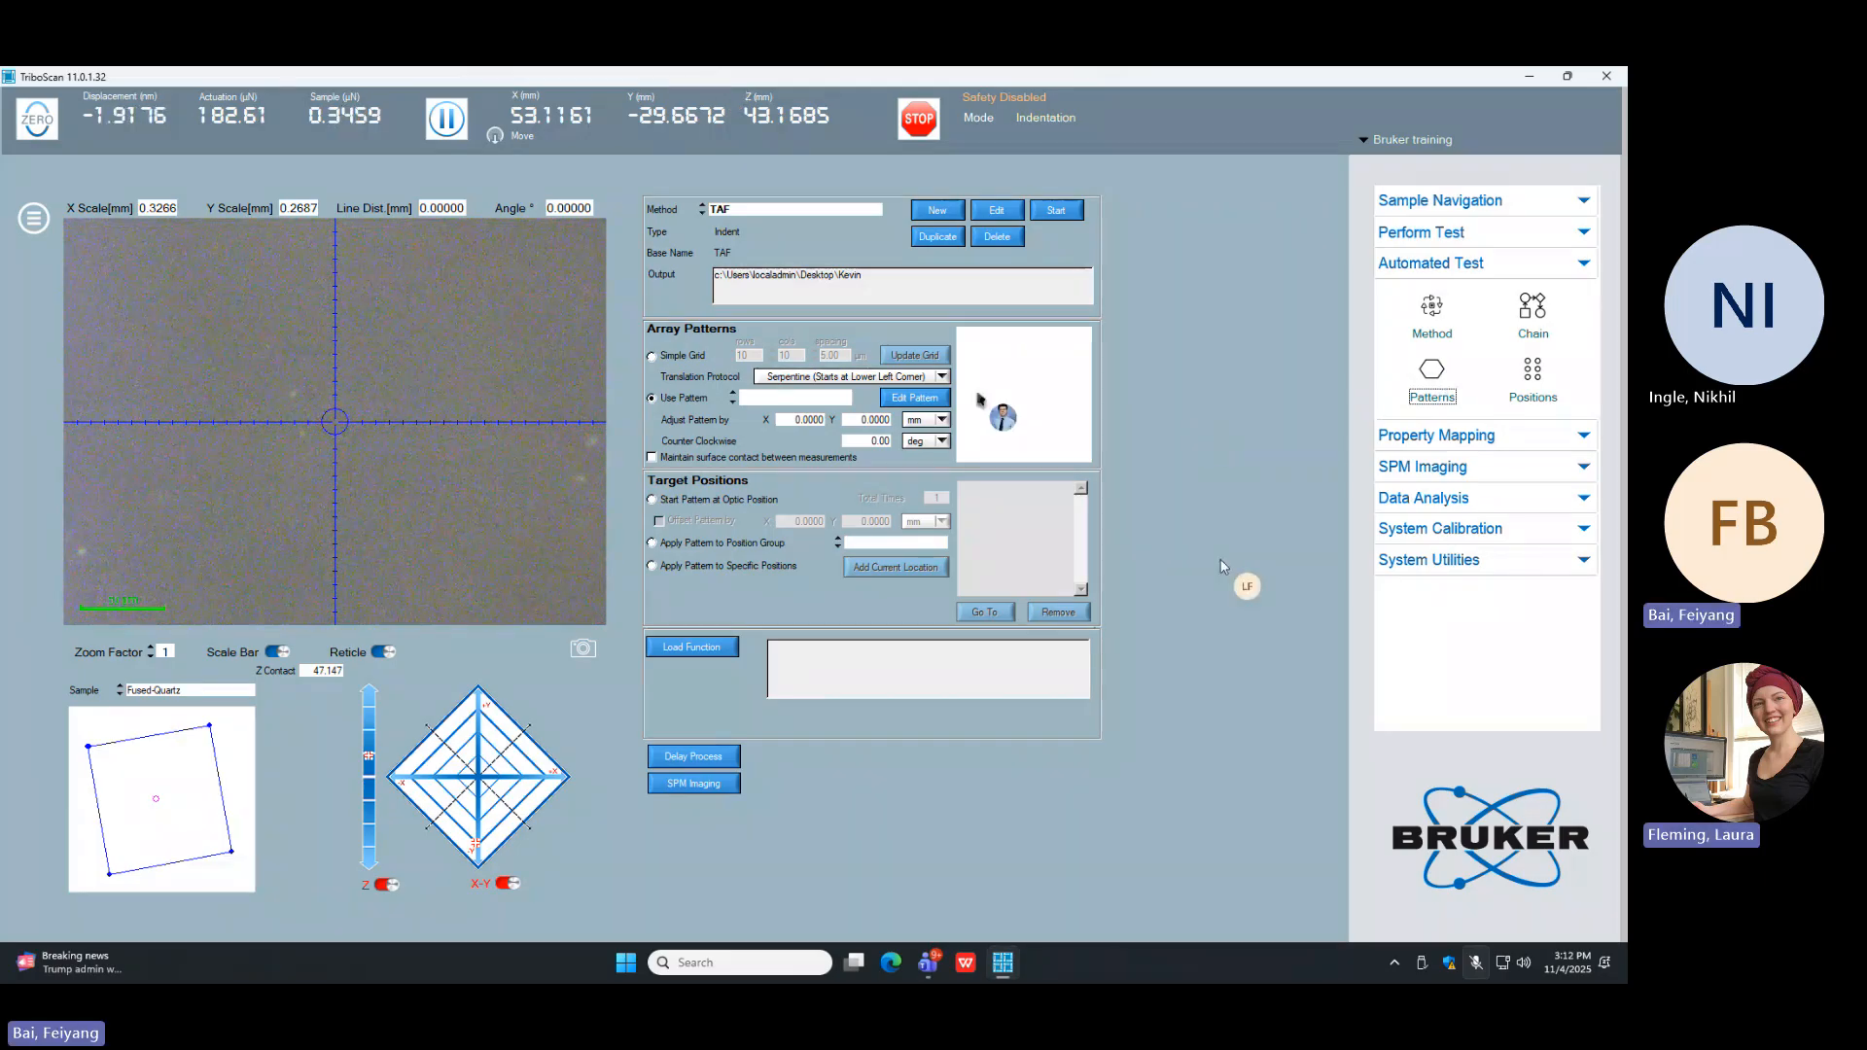
# Step: Create a new ellipse pattern in the Pattern Editor, moving the editor window clear of the pattern preview
pyautogui.click(931, 400)
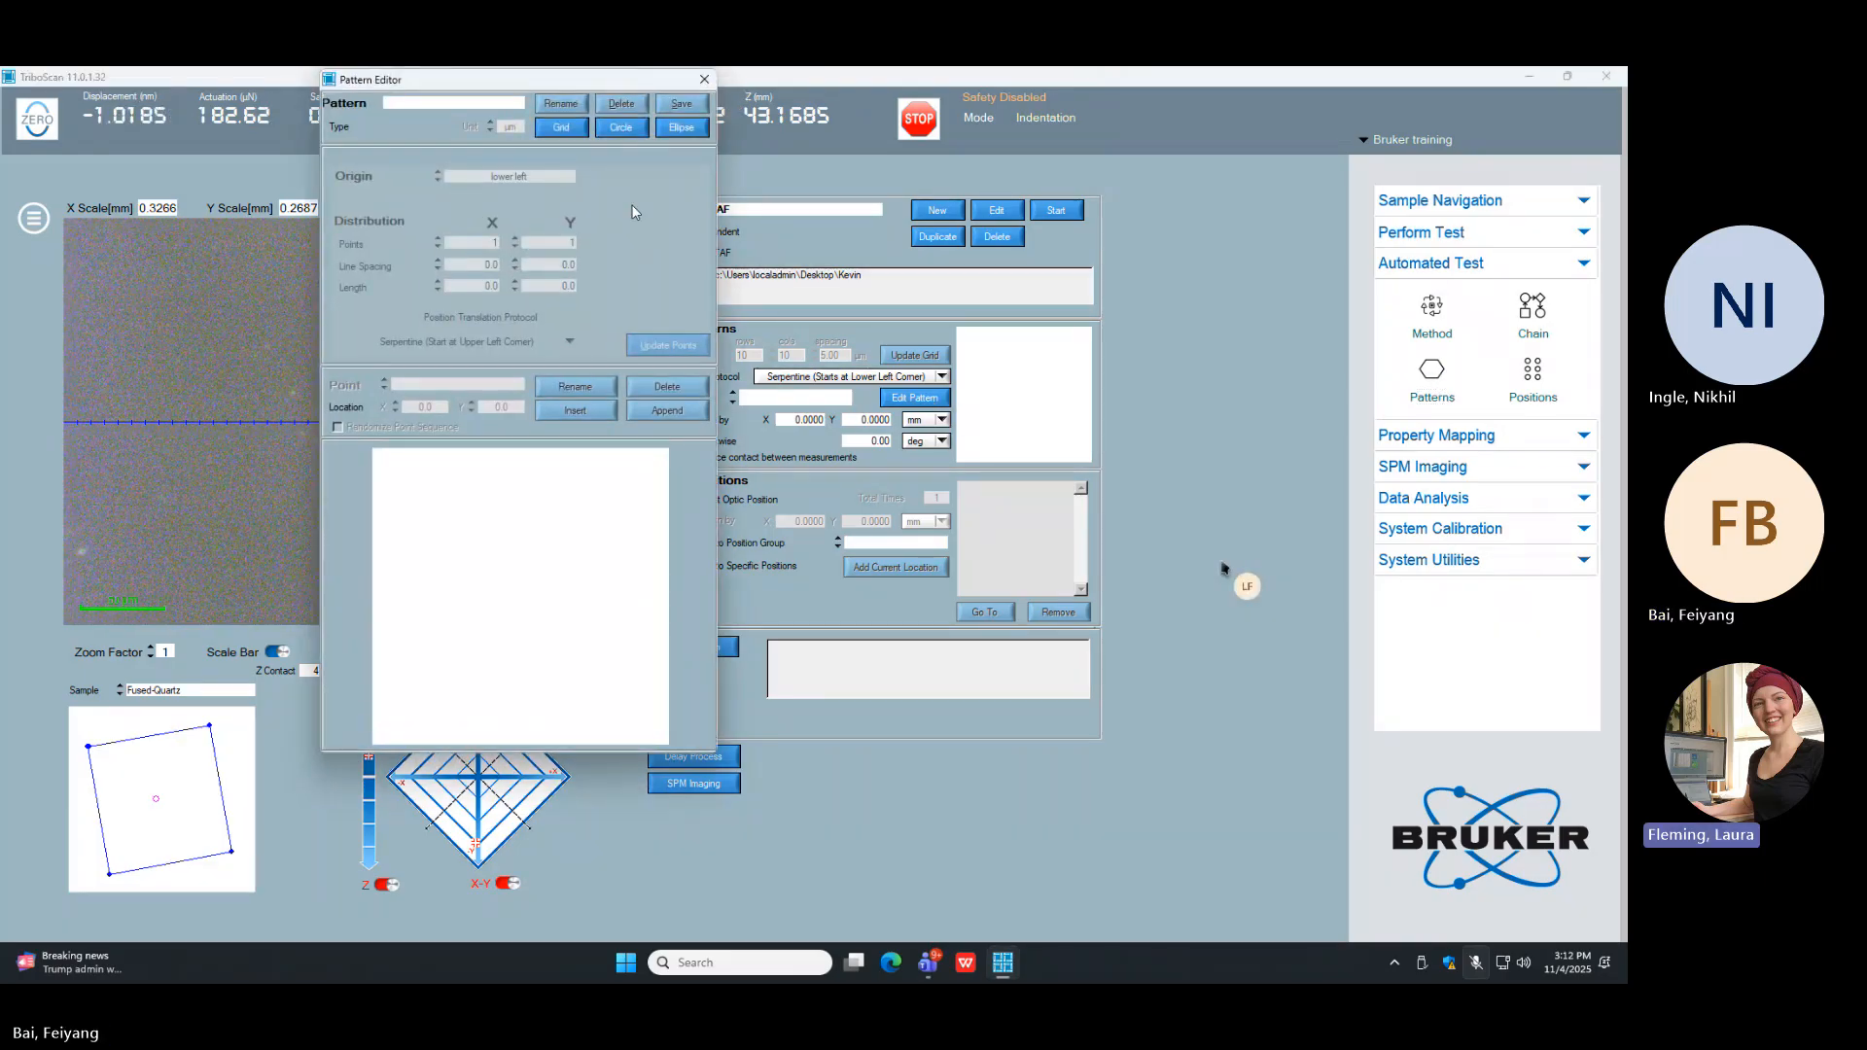
pyautogui.moveTo(545, 91); pyautogui.dragTo(770, 202)
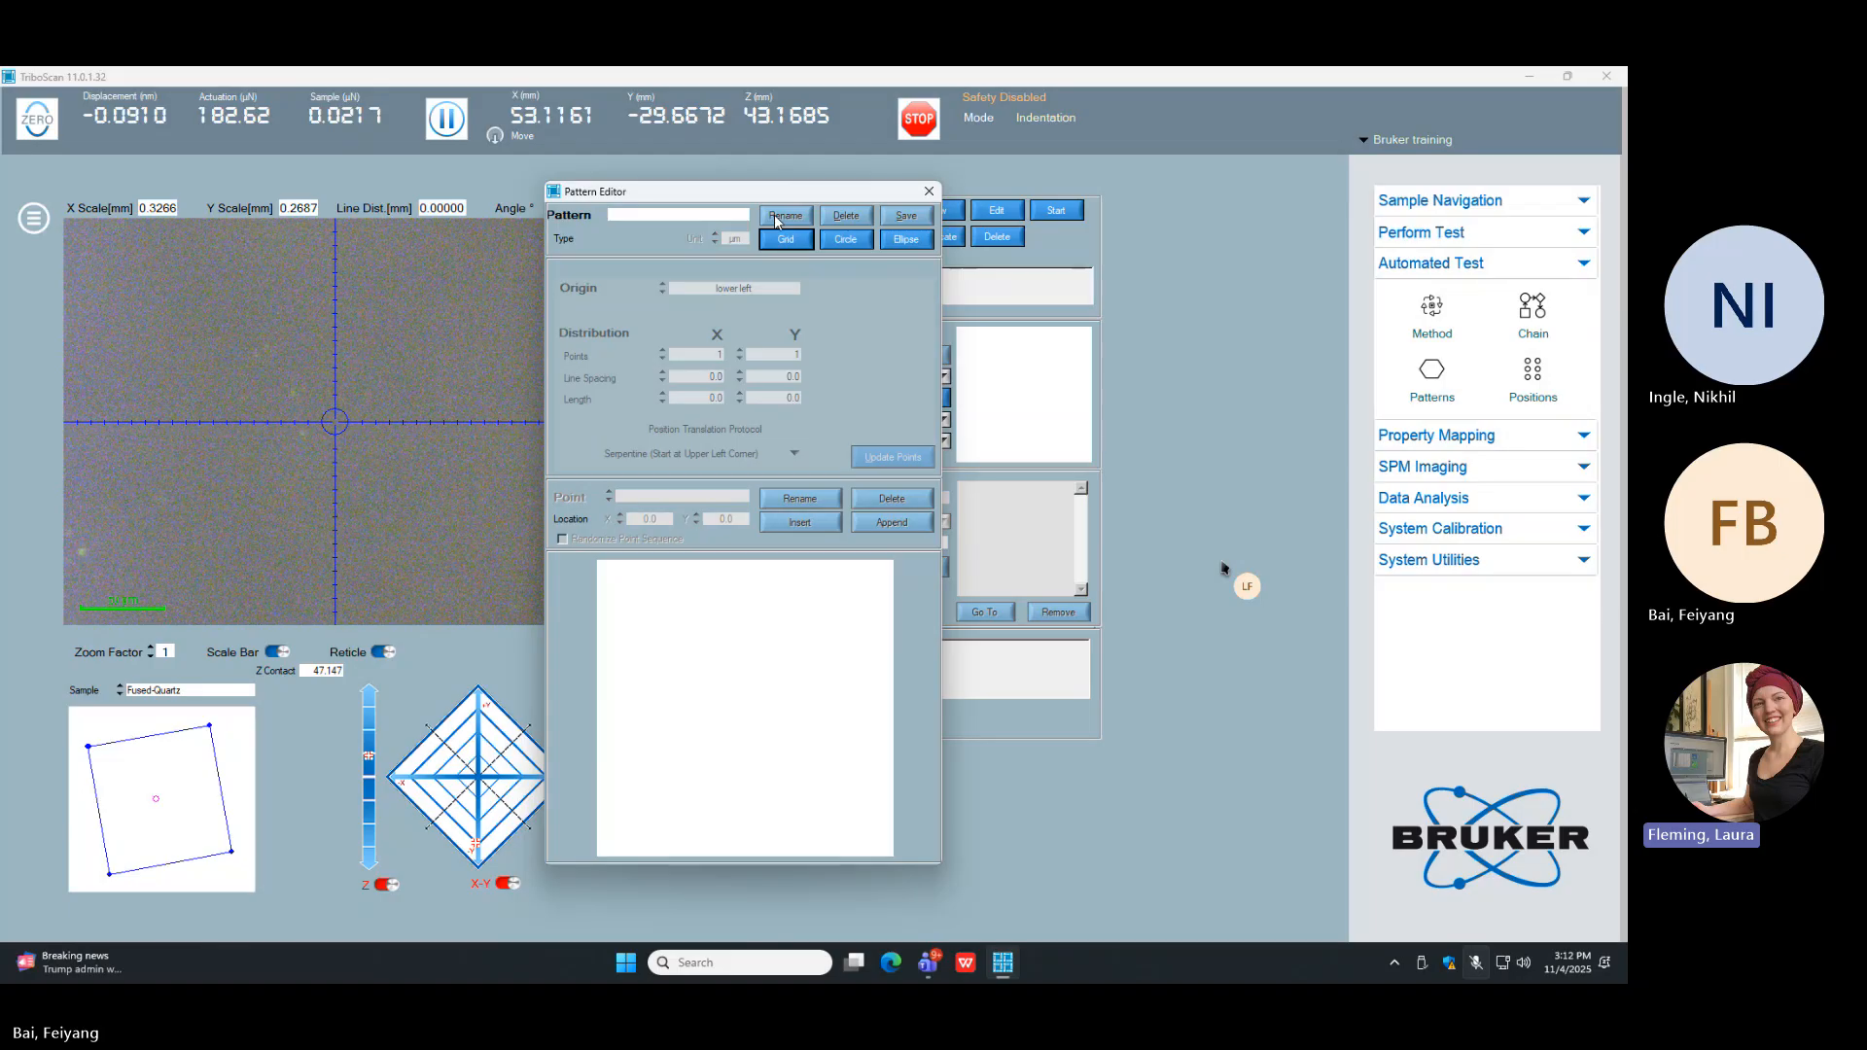
pyautogui.click(907, 240)
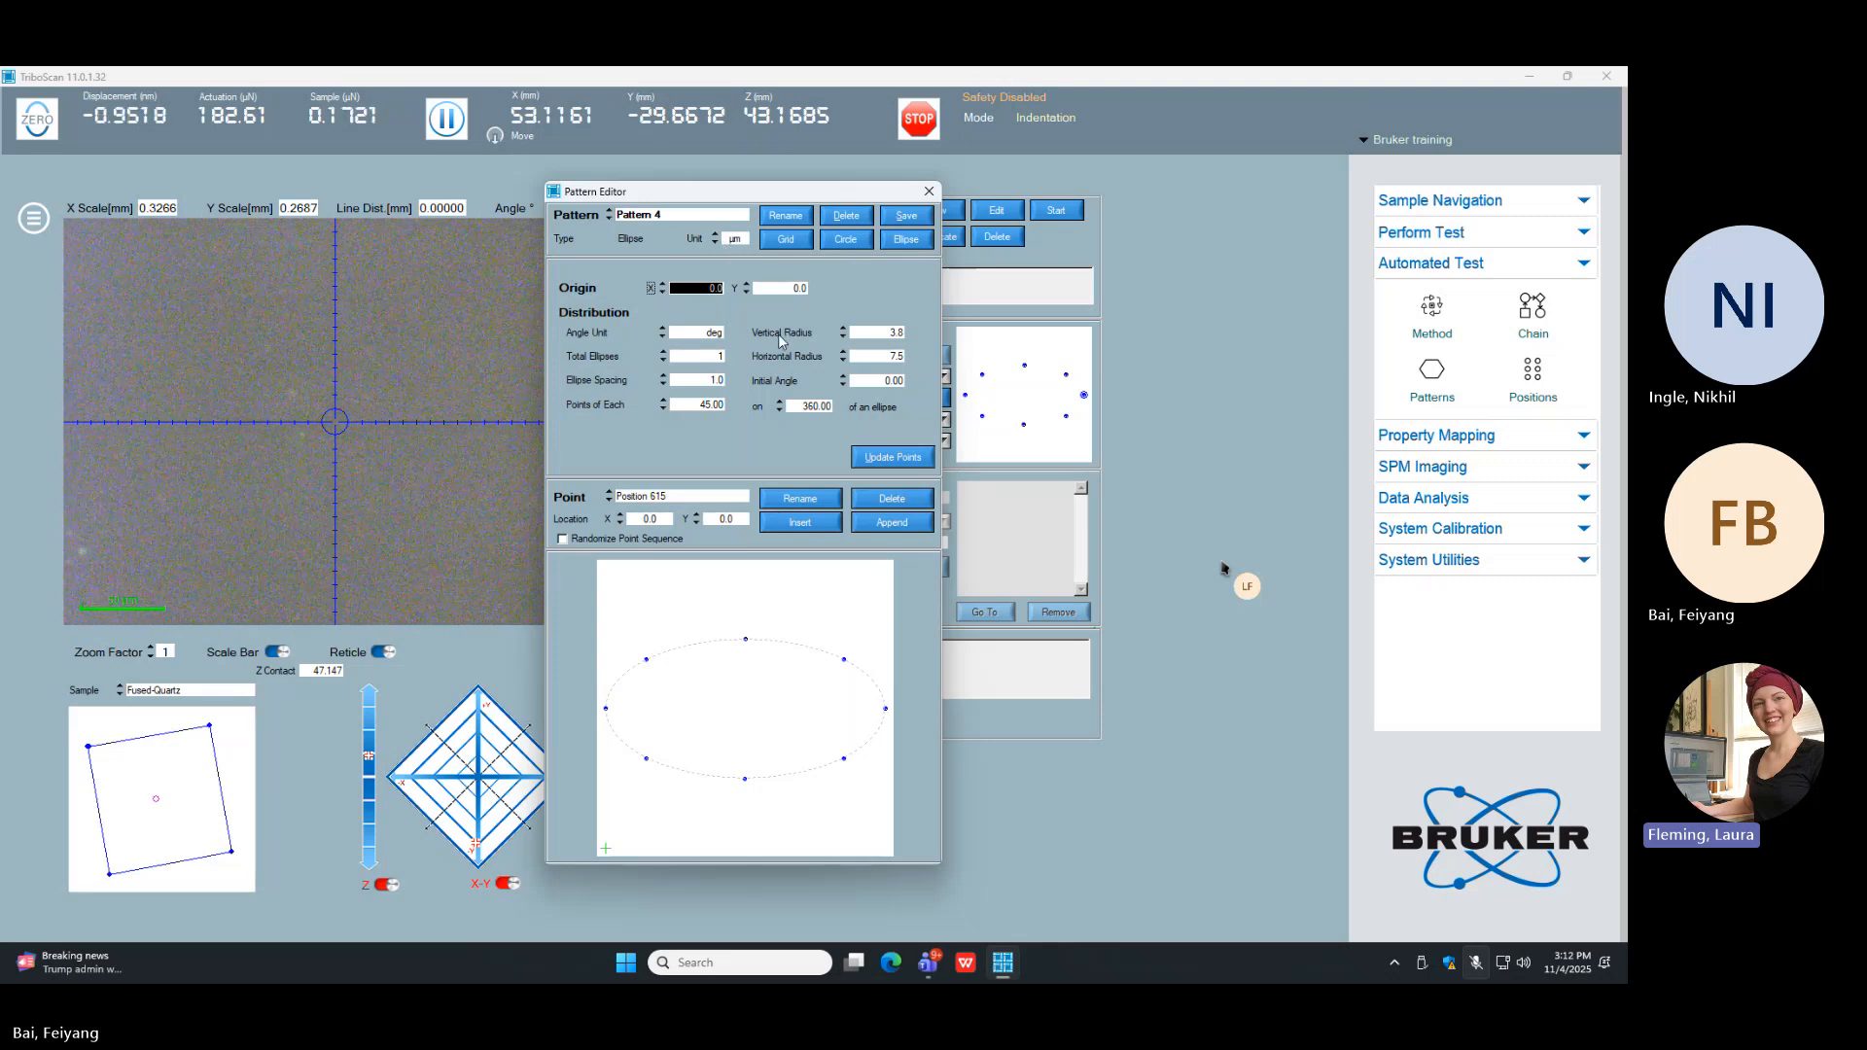
# Step: Create a new grid pattern in the Pattern Editor with 10 points in X and 10 points in Y
pyautogui.click(795, 243)
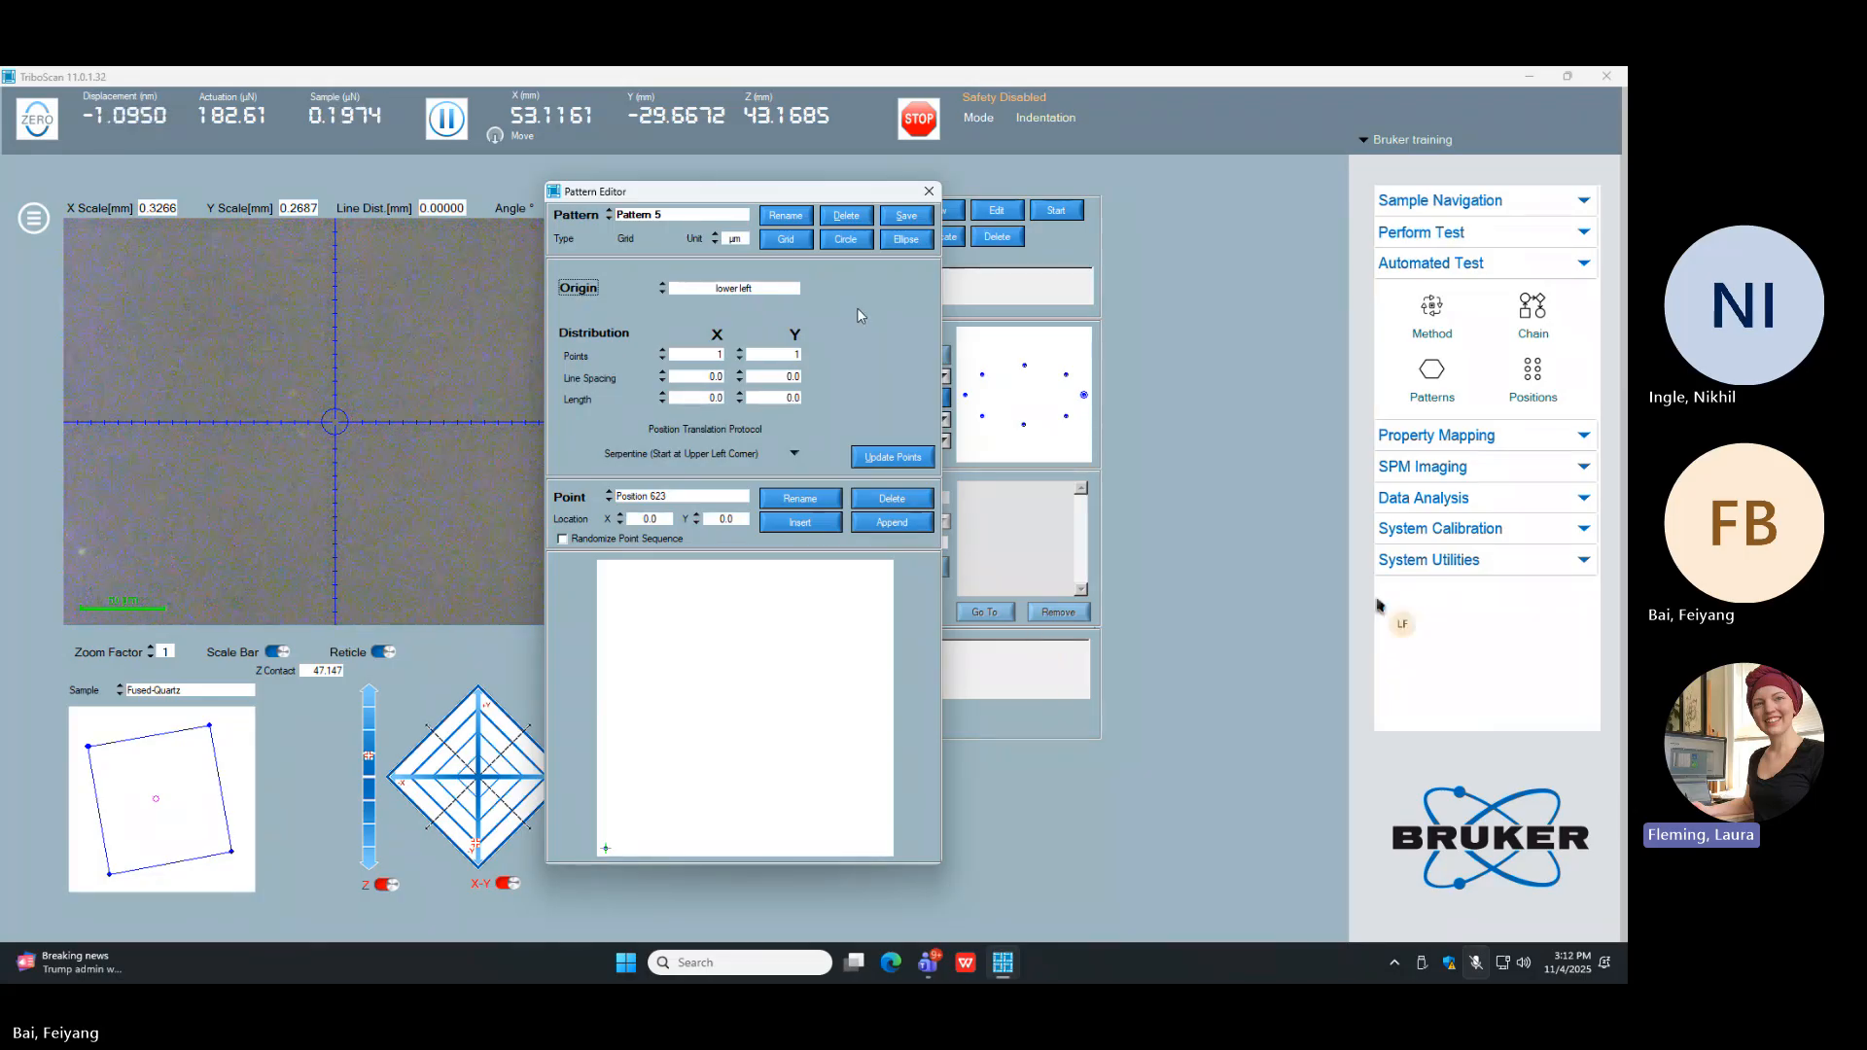
pyautogui.doubleClick(720, 354)
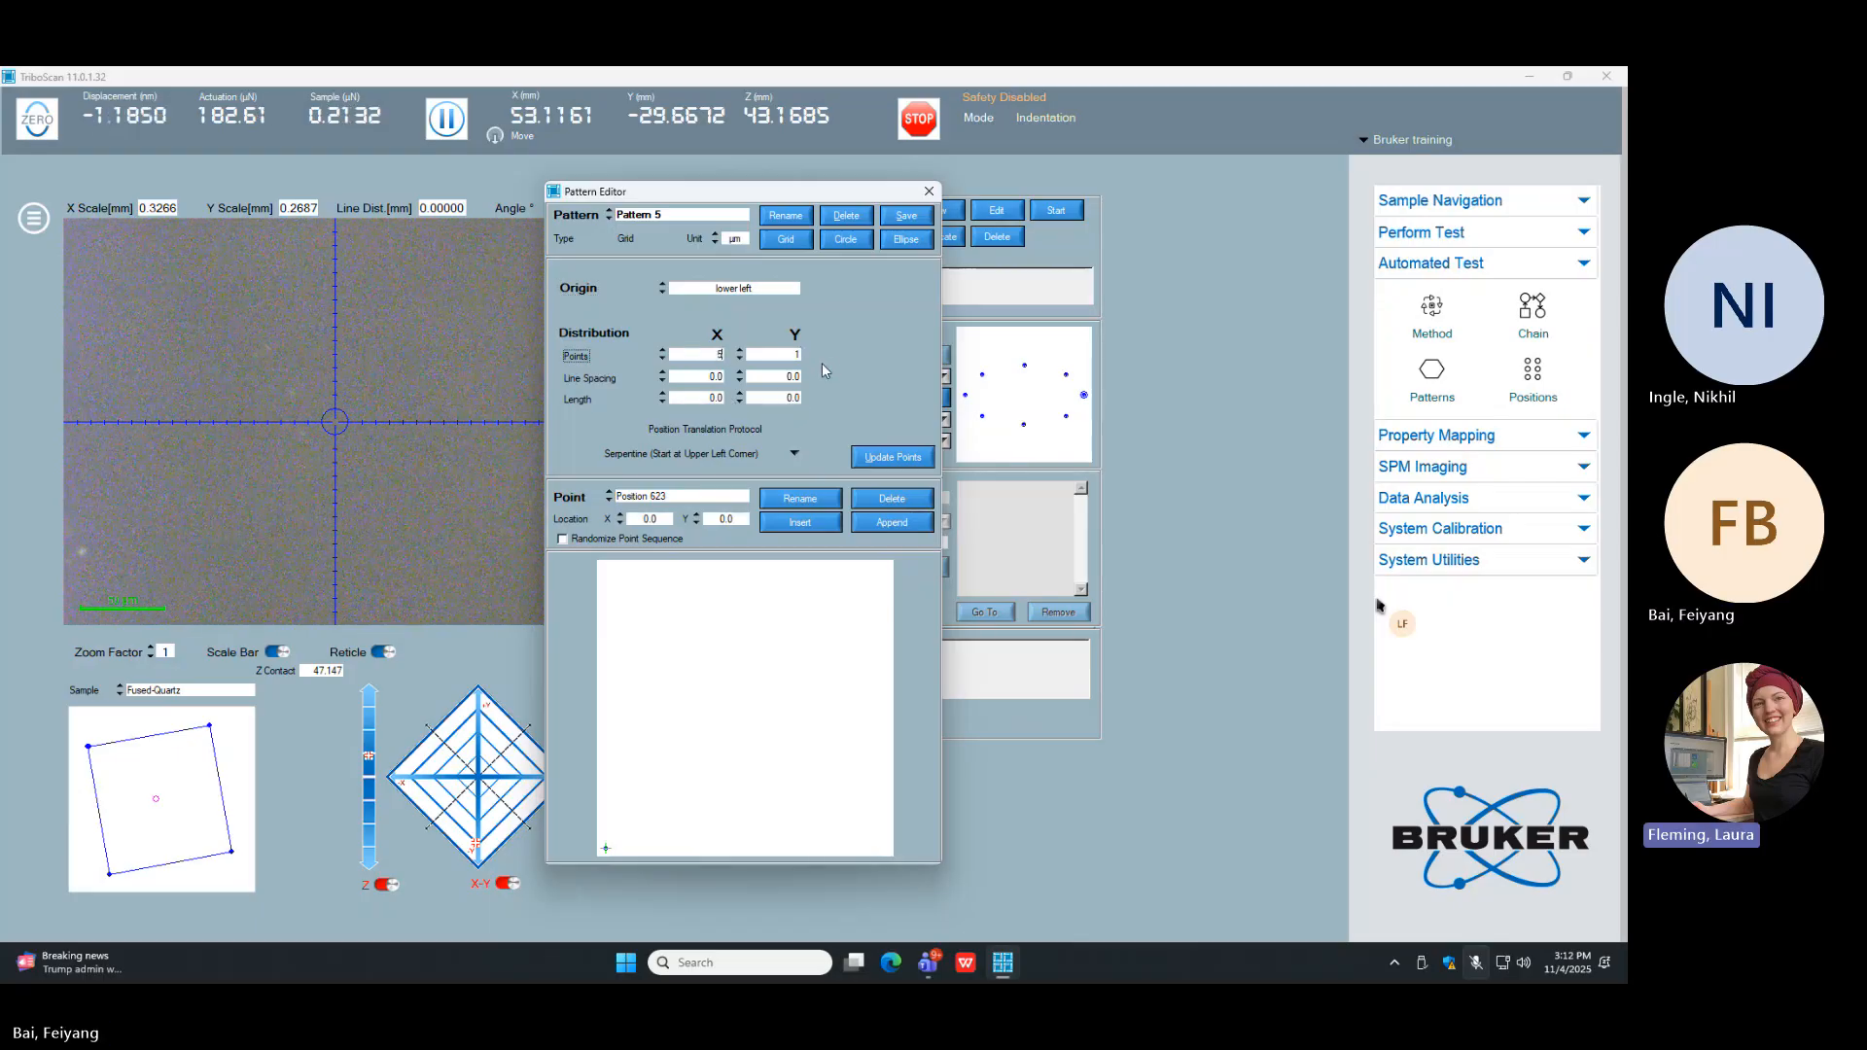
pyautogui.write('5')
pyautogui.press('Tab')
pyautogui.write('5')
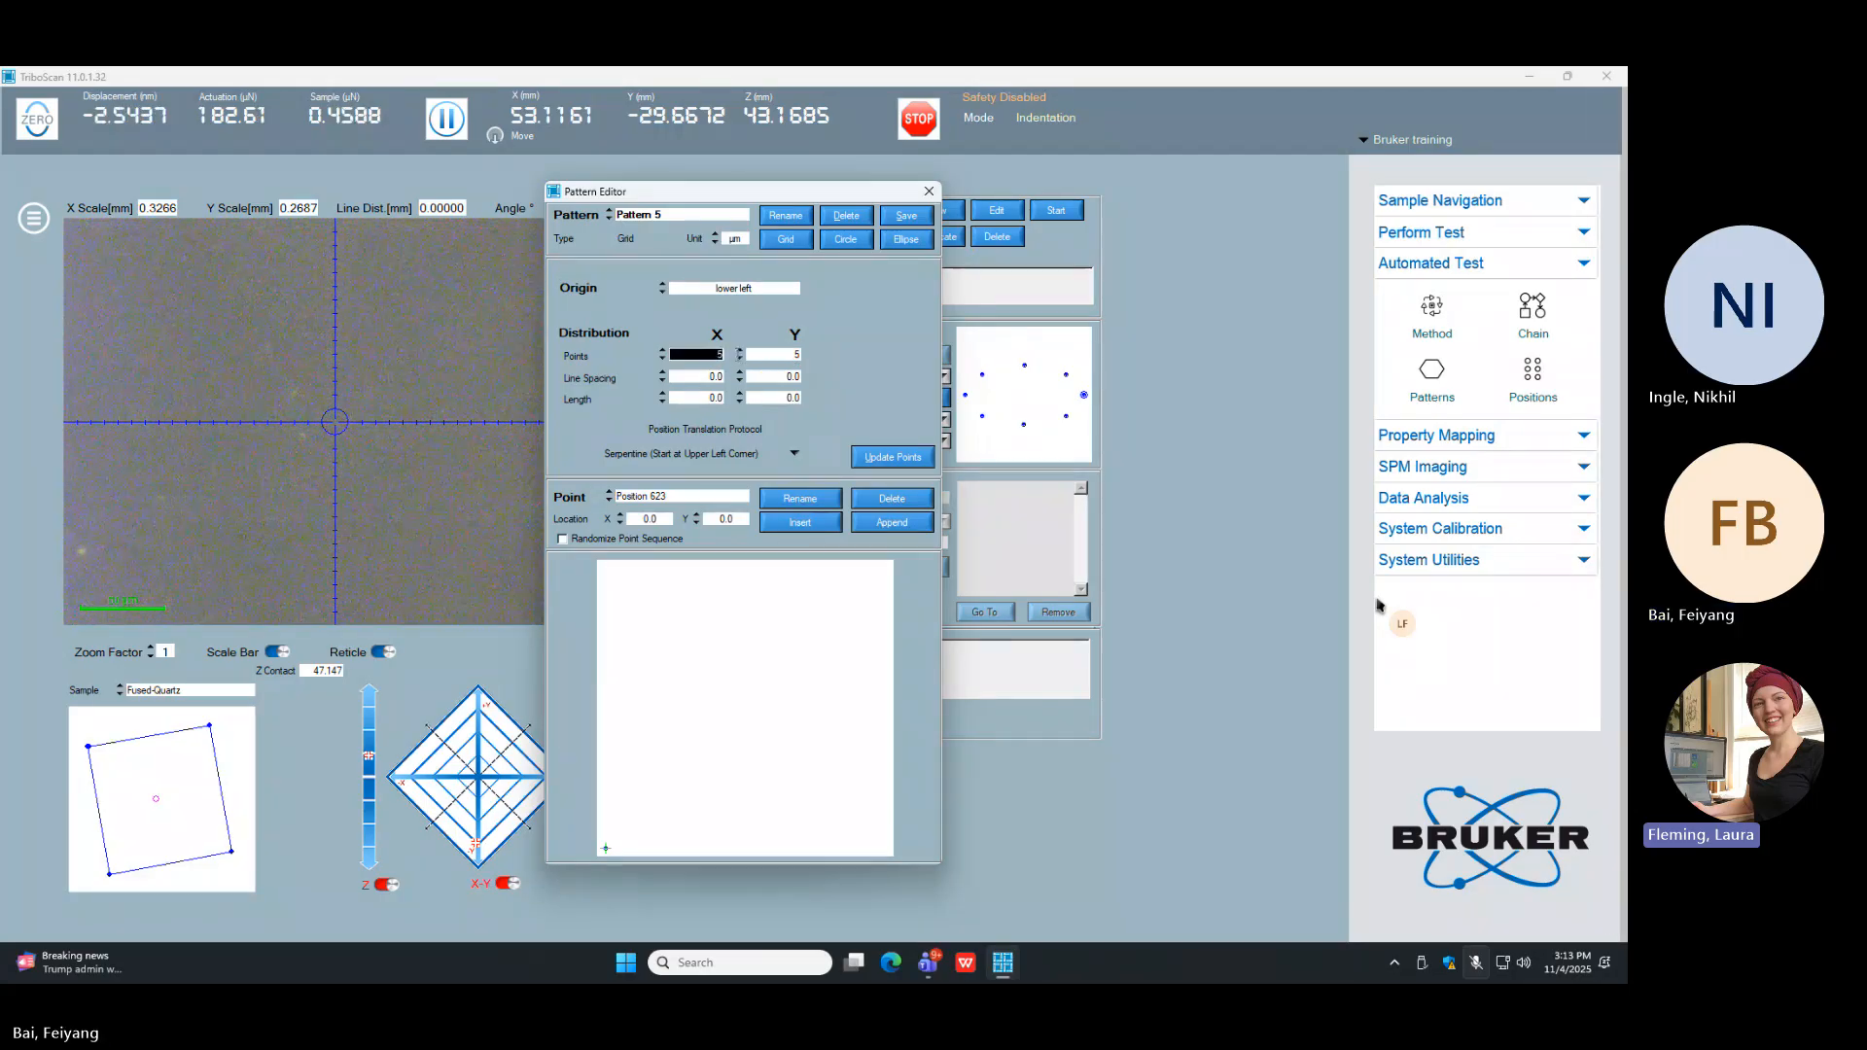
pyautogui.hotkey('shift', 'Tab')
pyautogui.write('1')
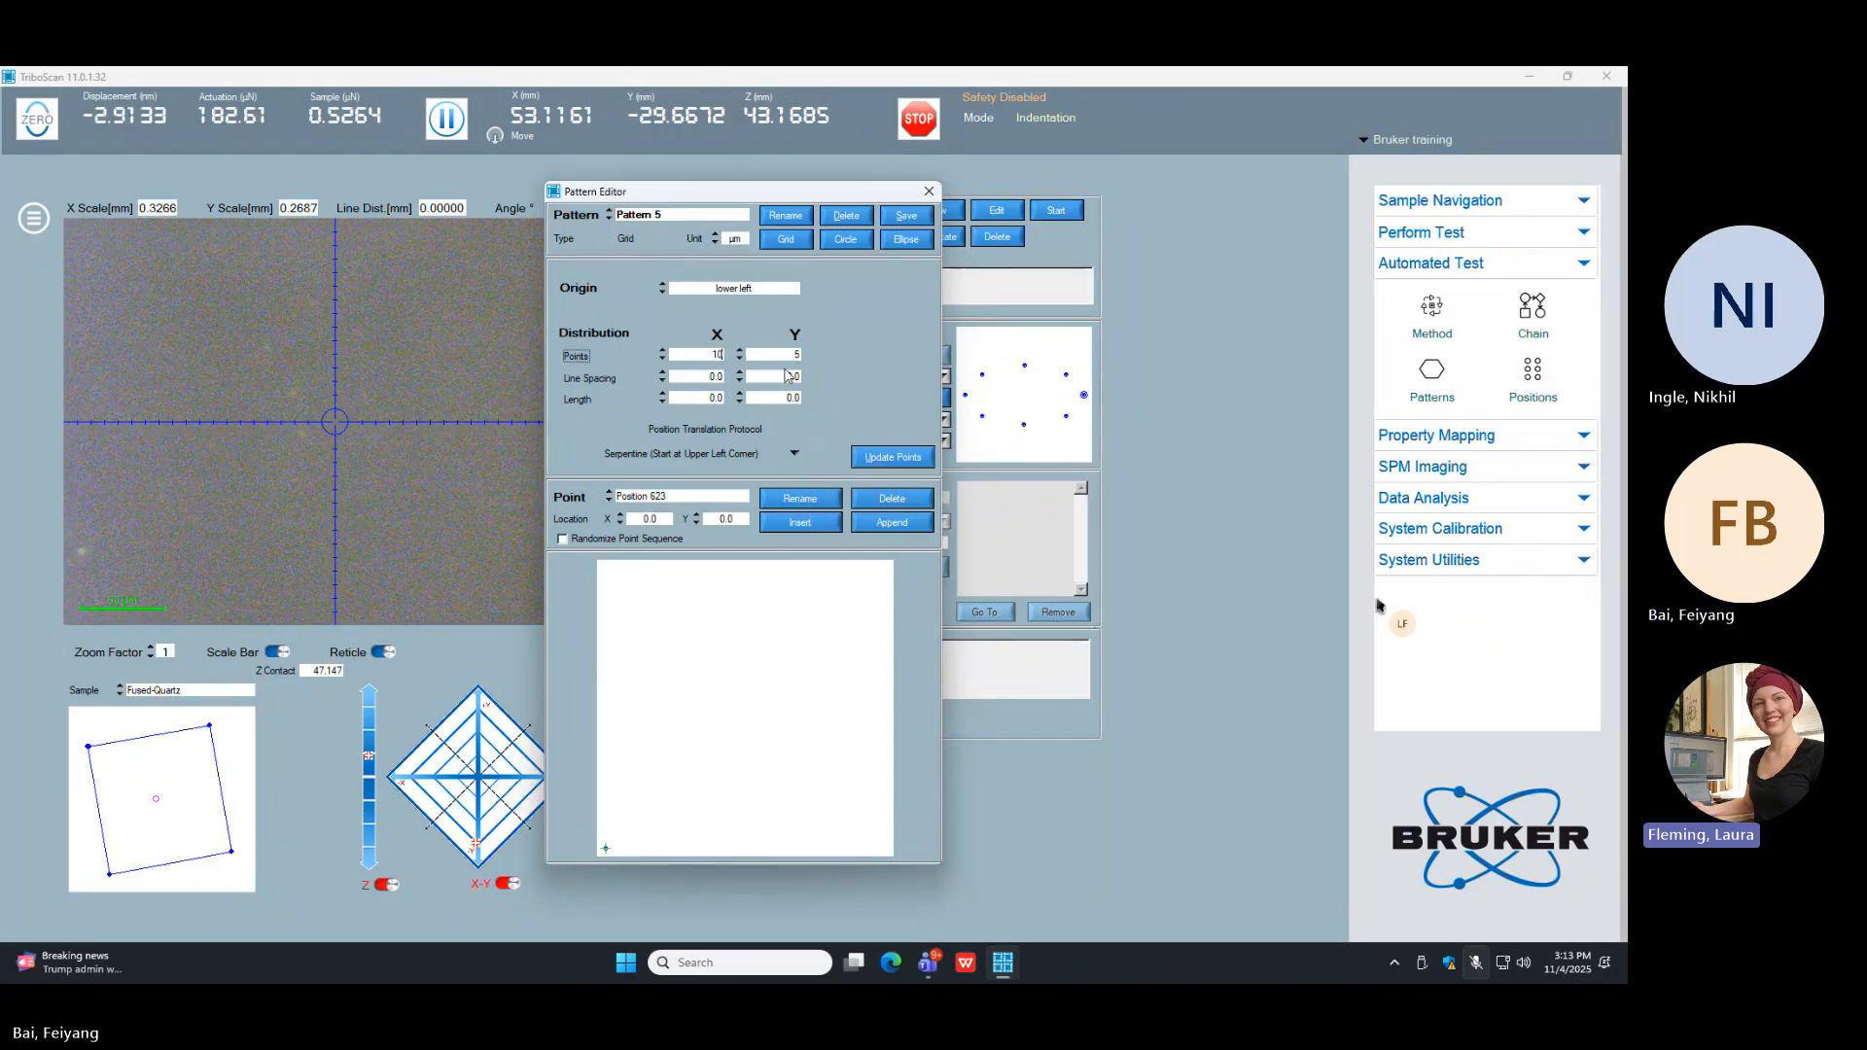
pyautogui.write('0')
pyautogui.press('Tab')
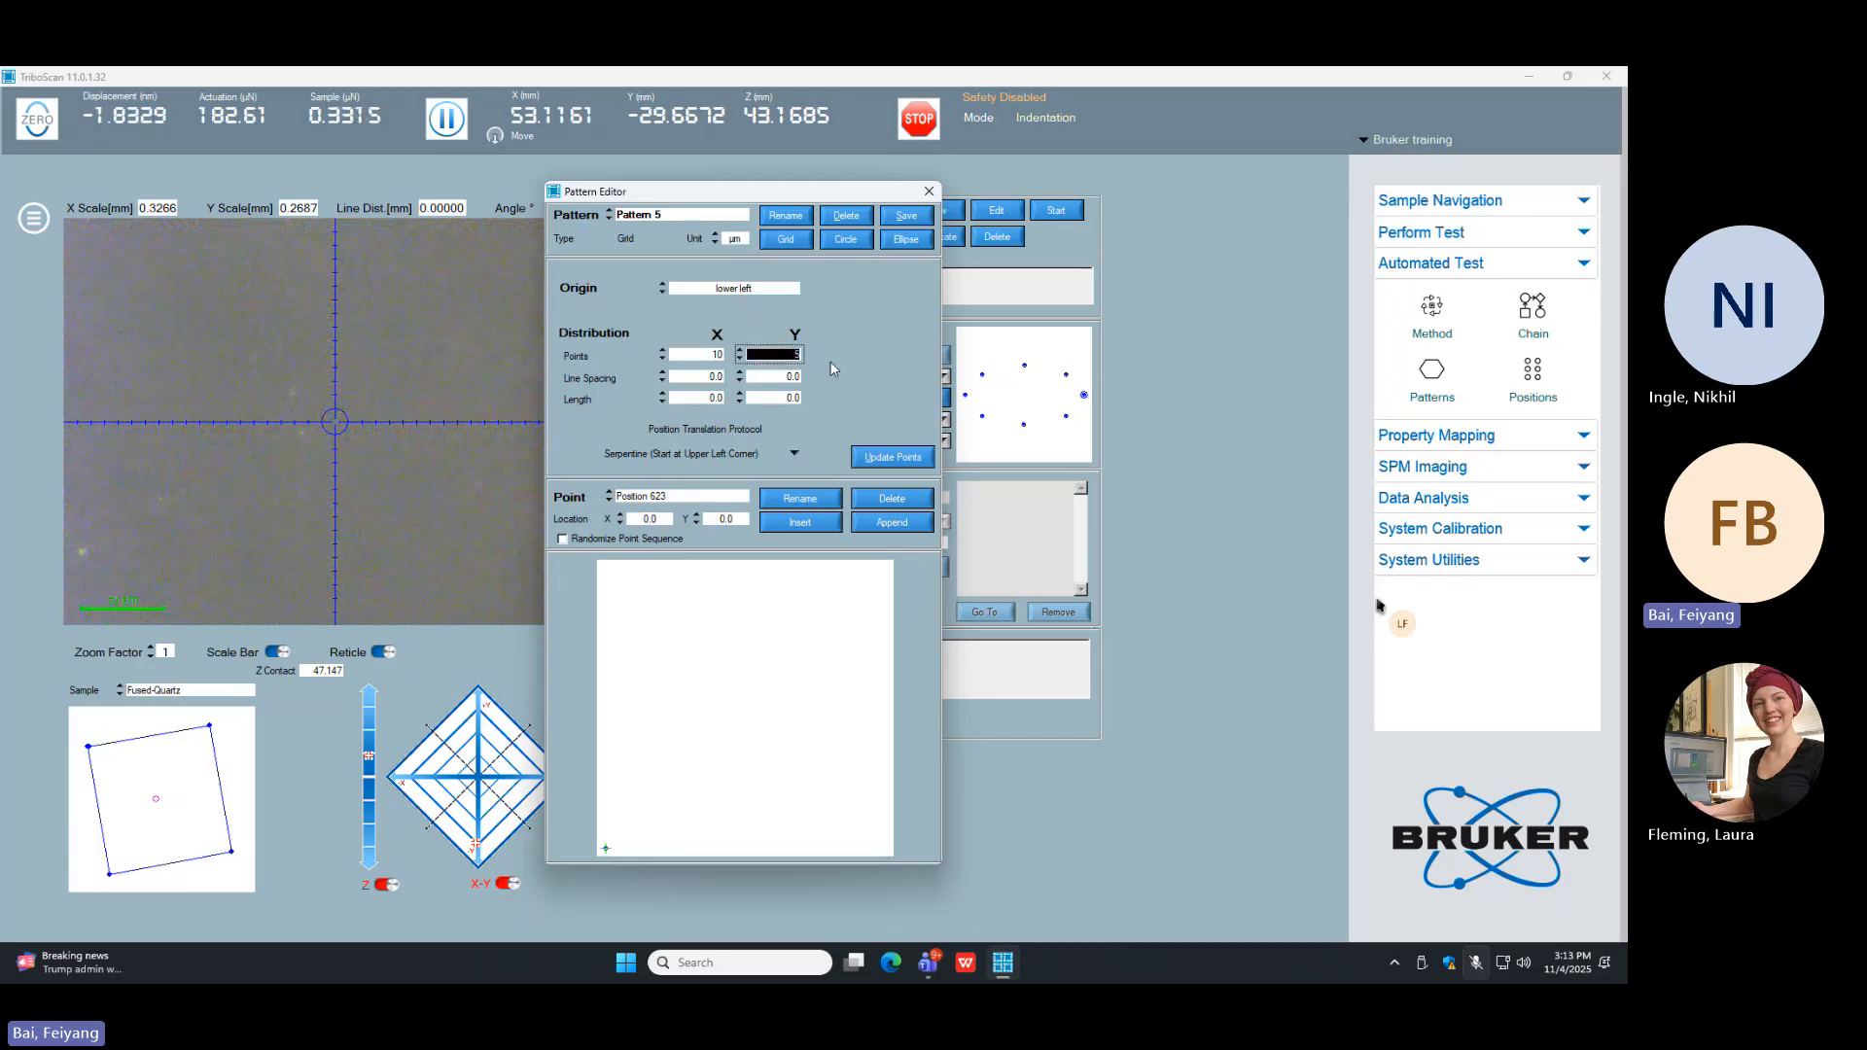
pyautogui.write('10')
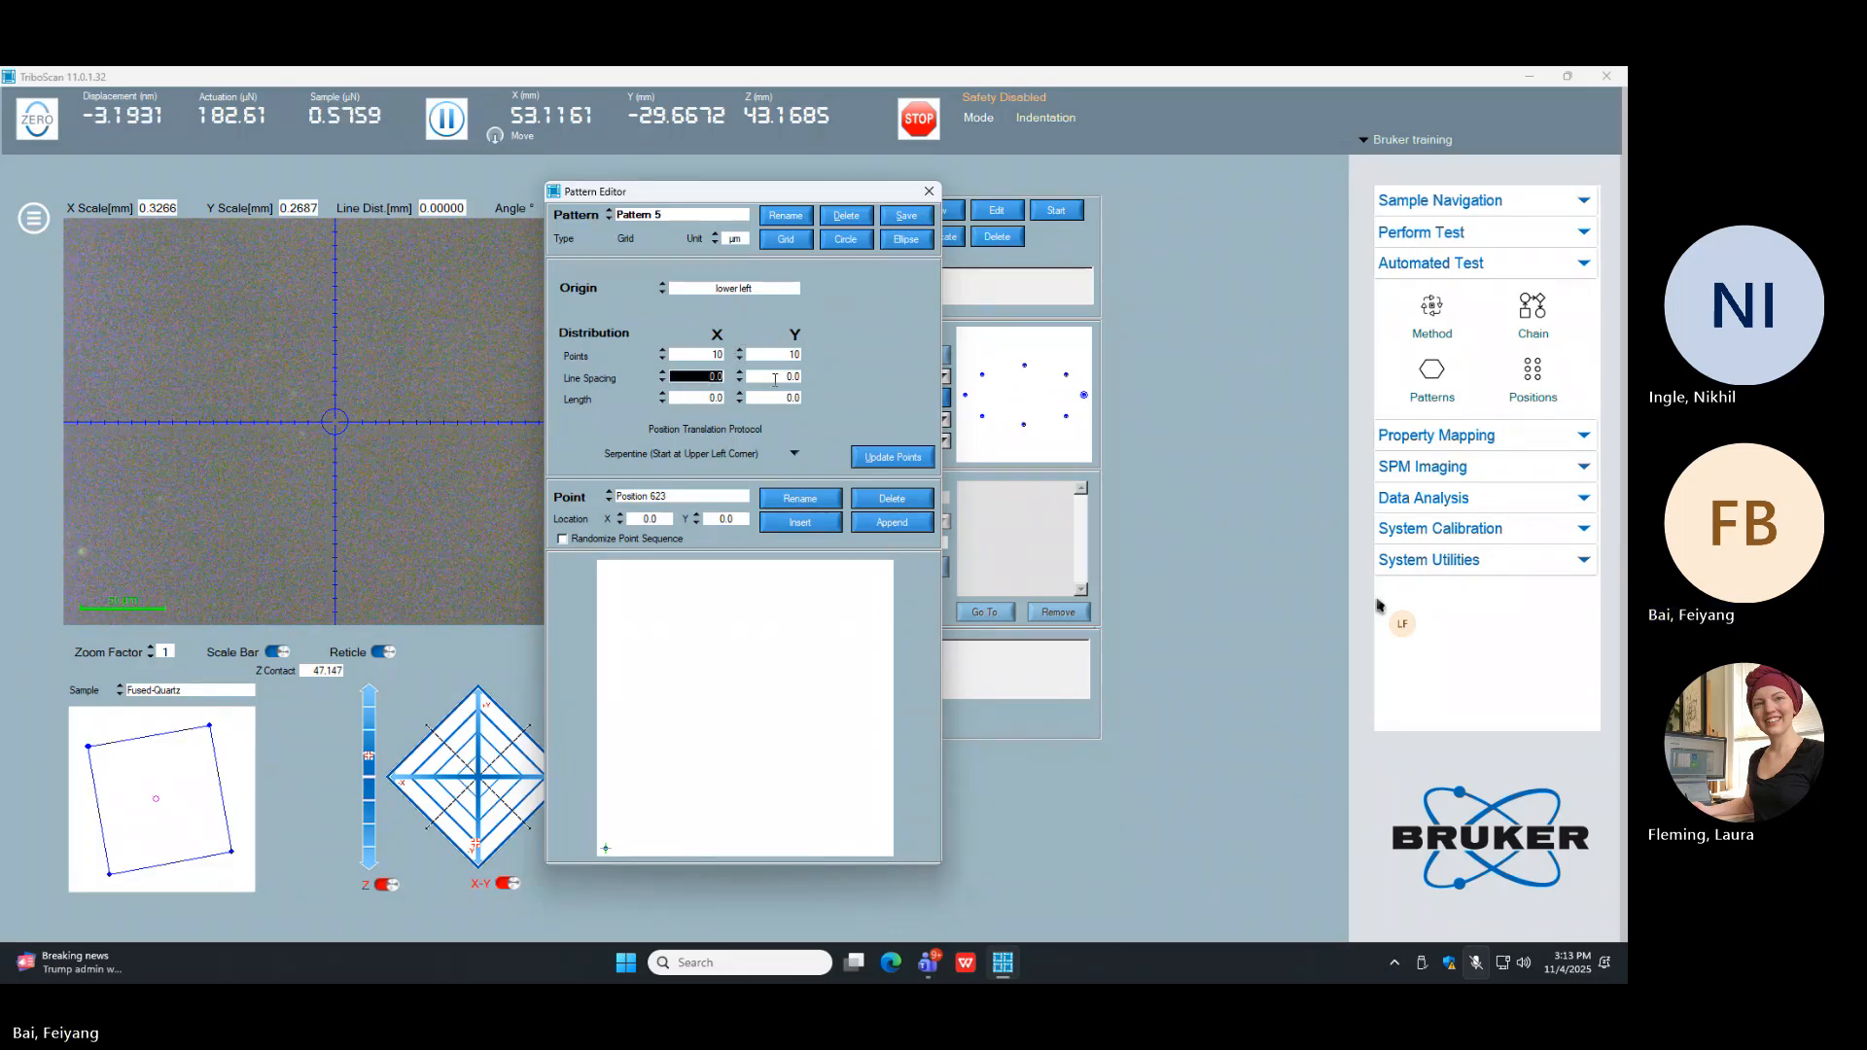
# Step: Set the grid pattern's line spacing to 5.0 µm in X and Y with a center origin, and update the points
pyautogui.press('Tab')
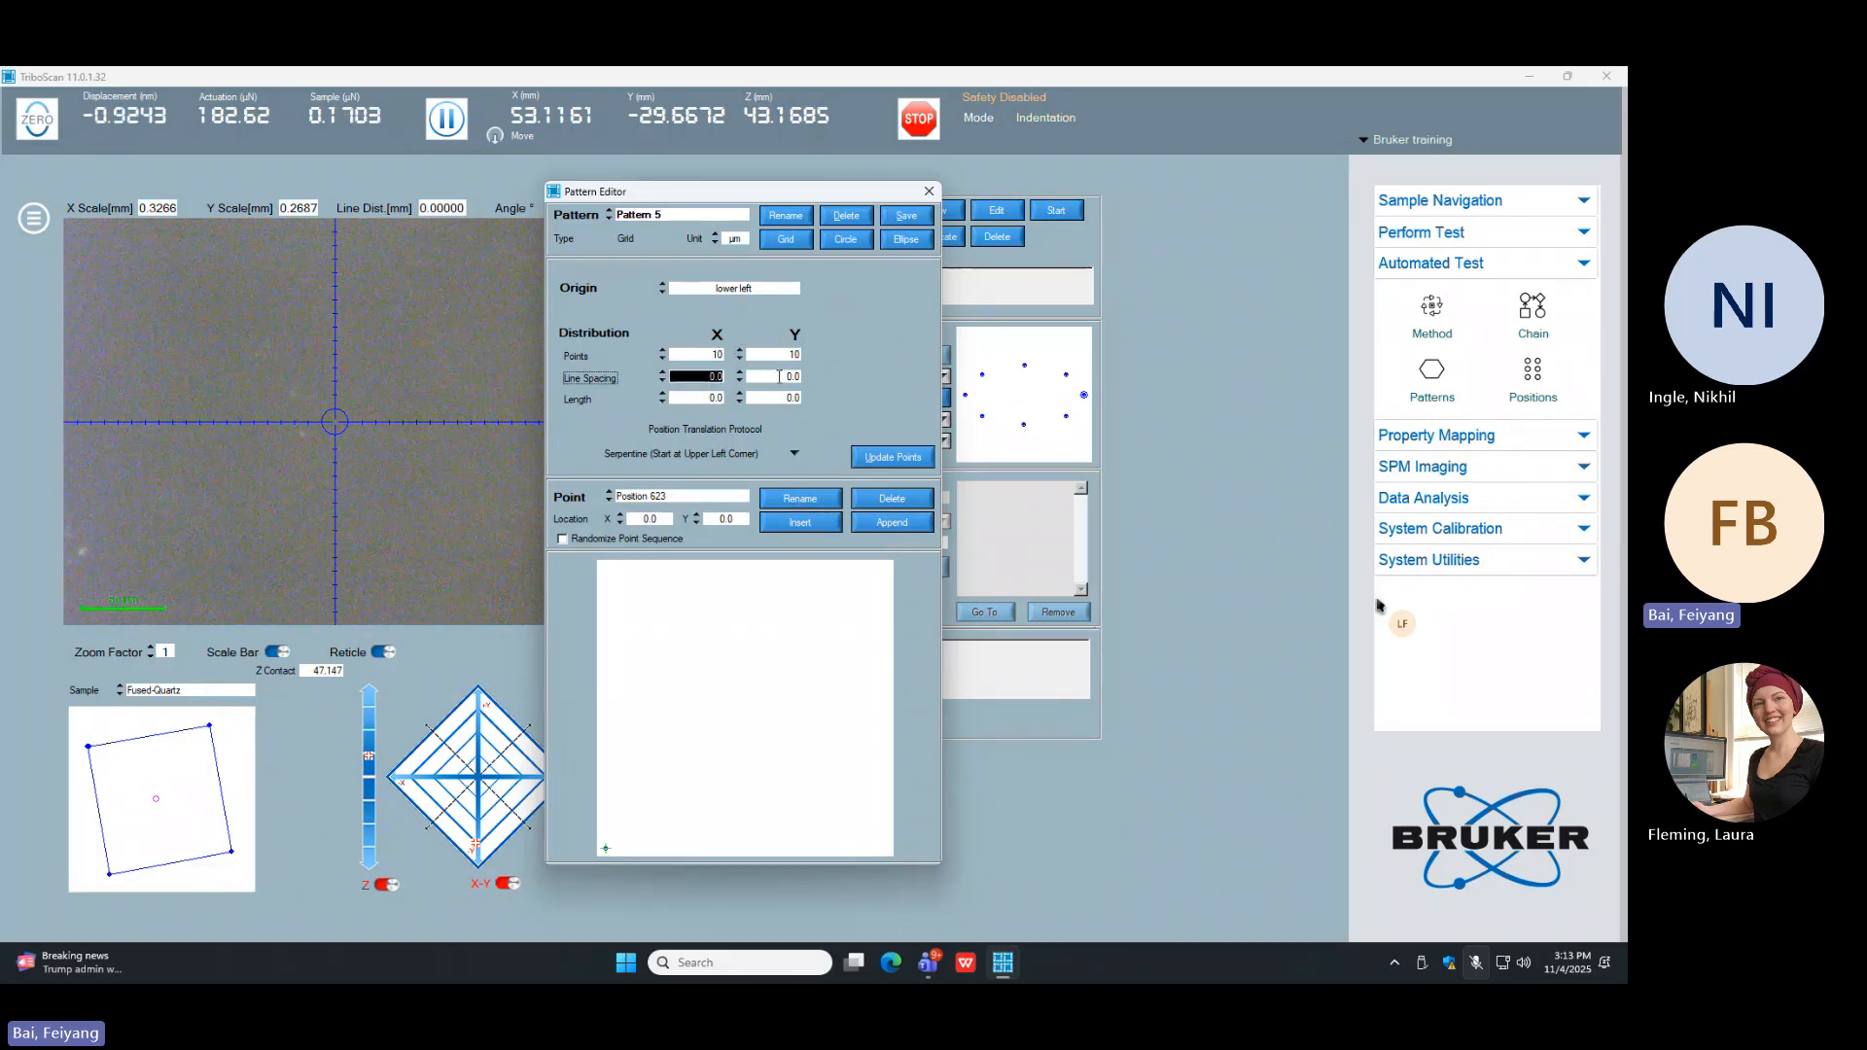
pyautogui.write('5')
pyautogui.press('Tab')
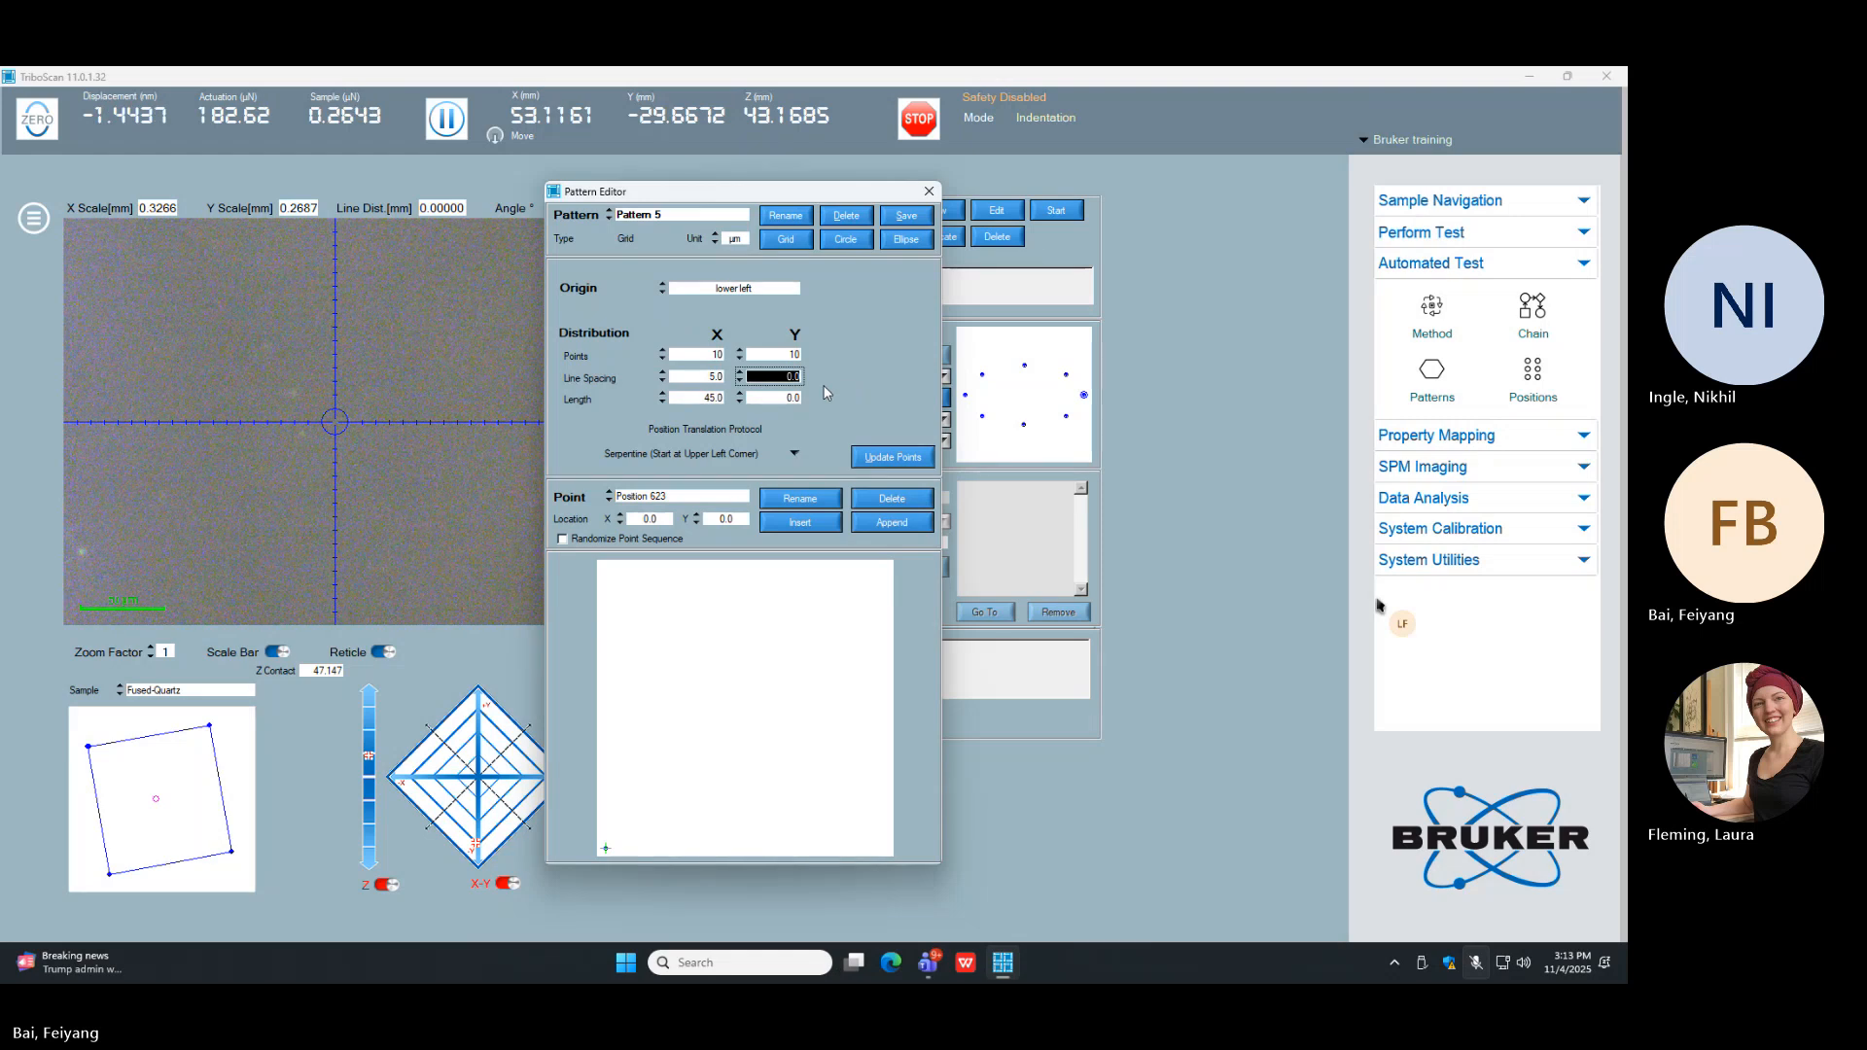
pyautogui.write('5')
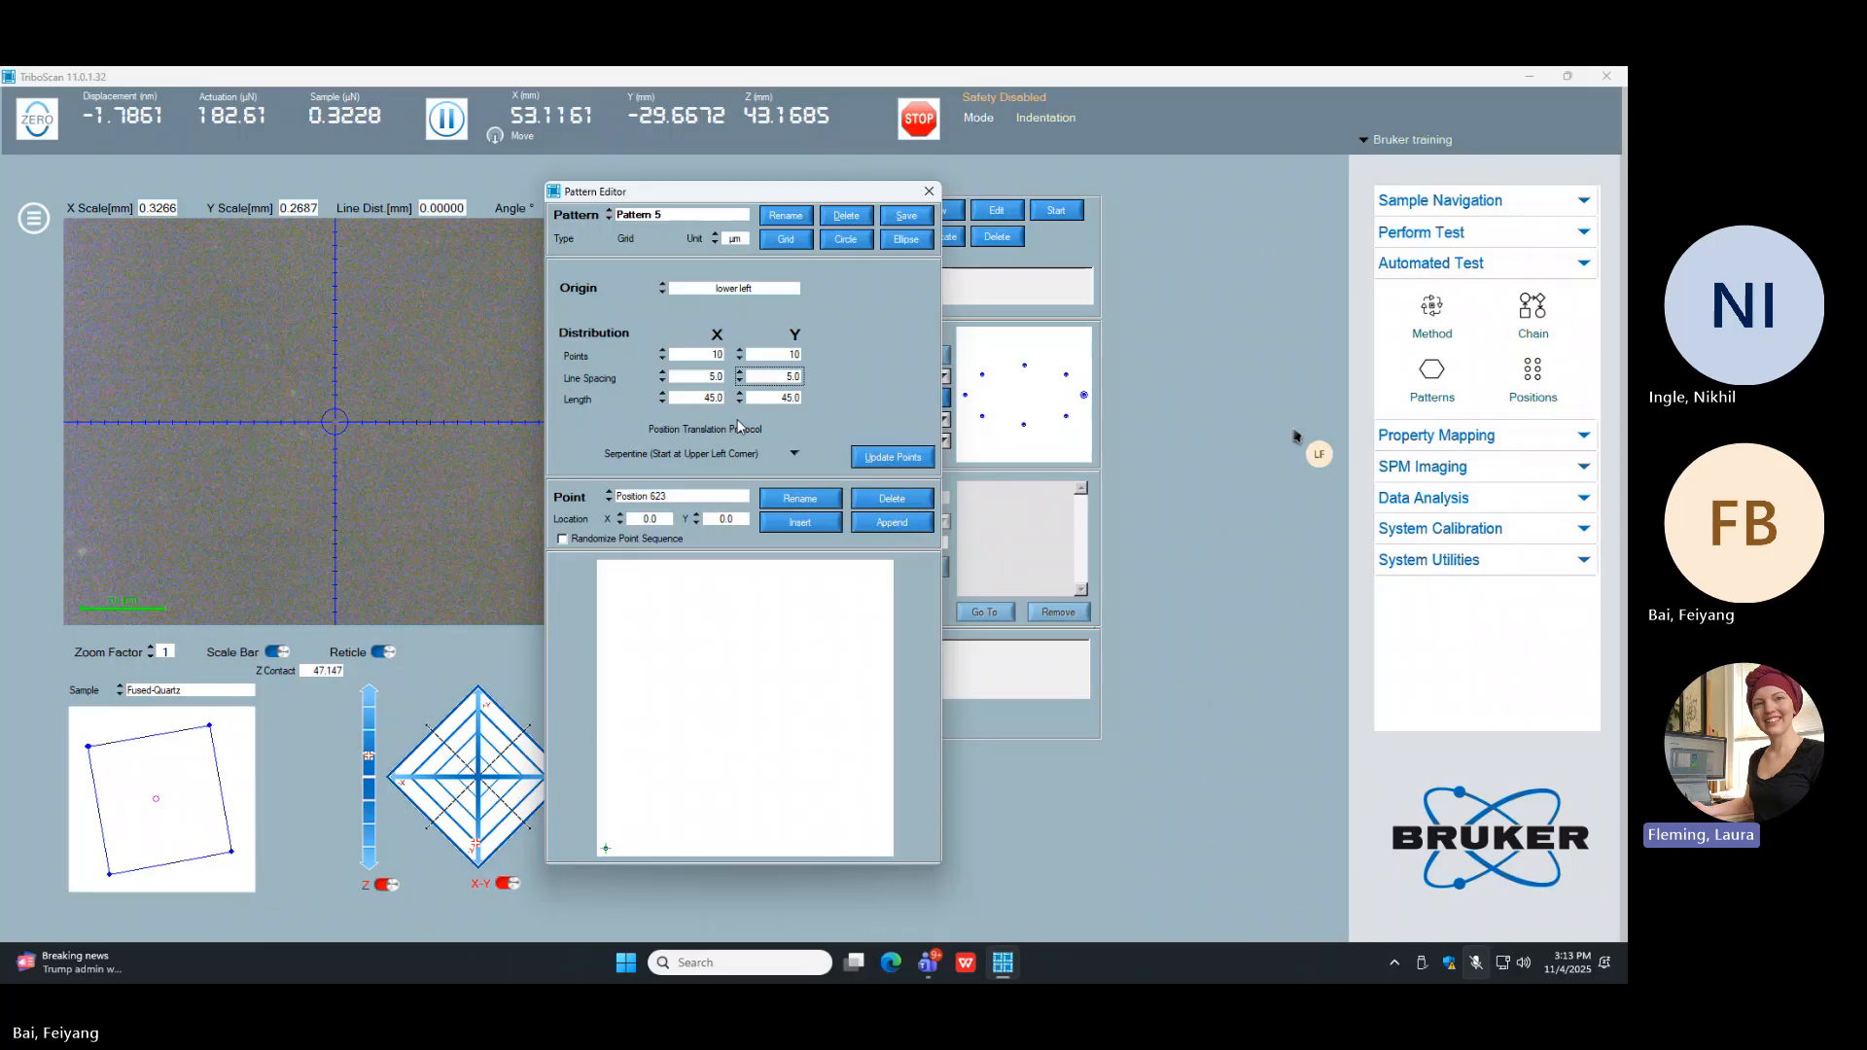
pyautogui.click(719, 291)
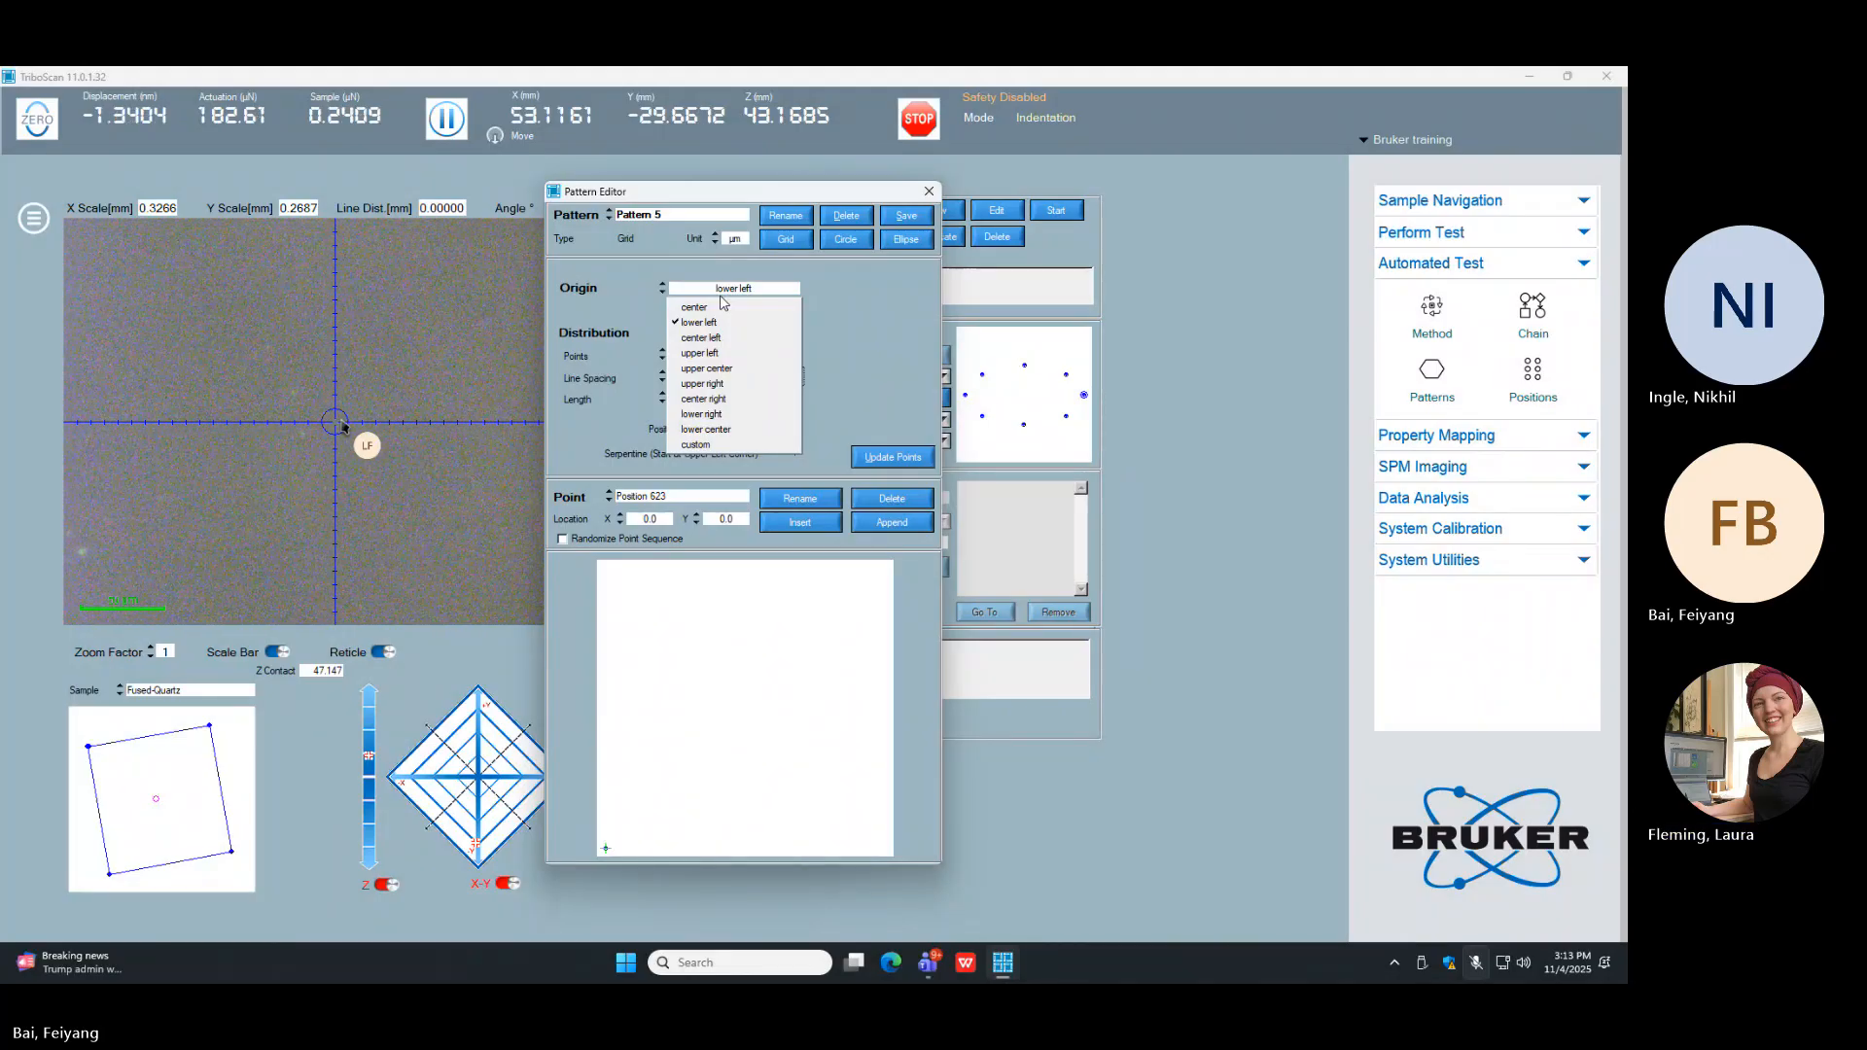
pyautogui.click(721, 307)
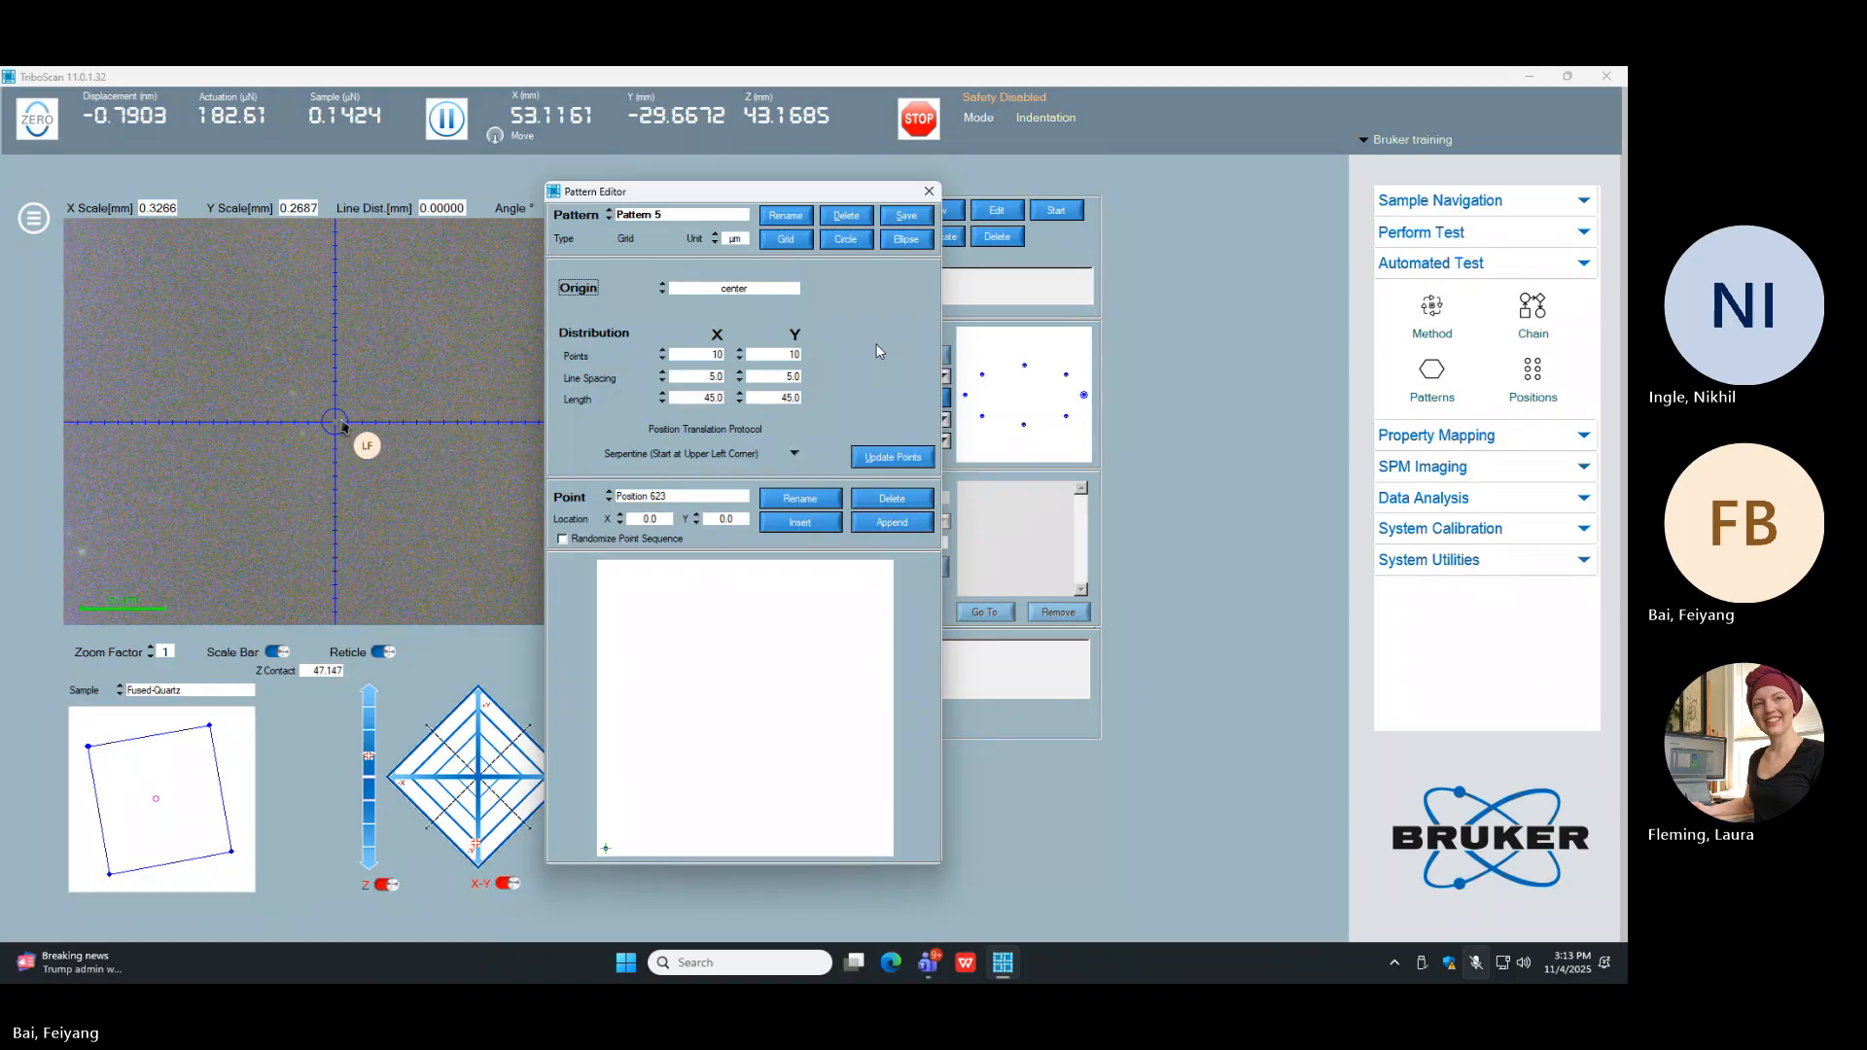
pyautogui.click(893, 457)
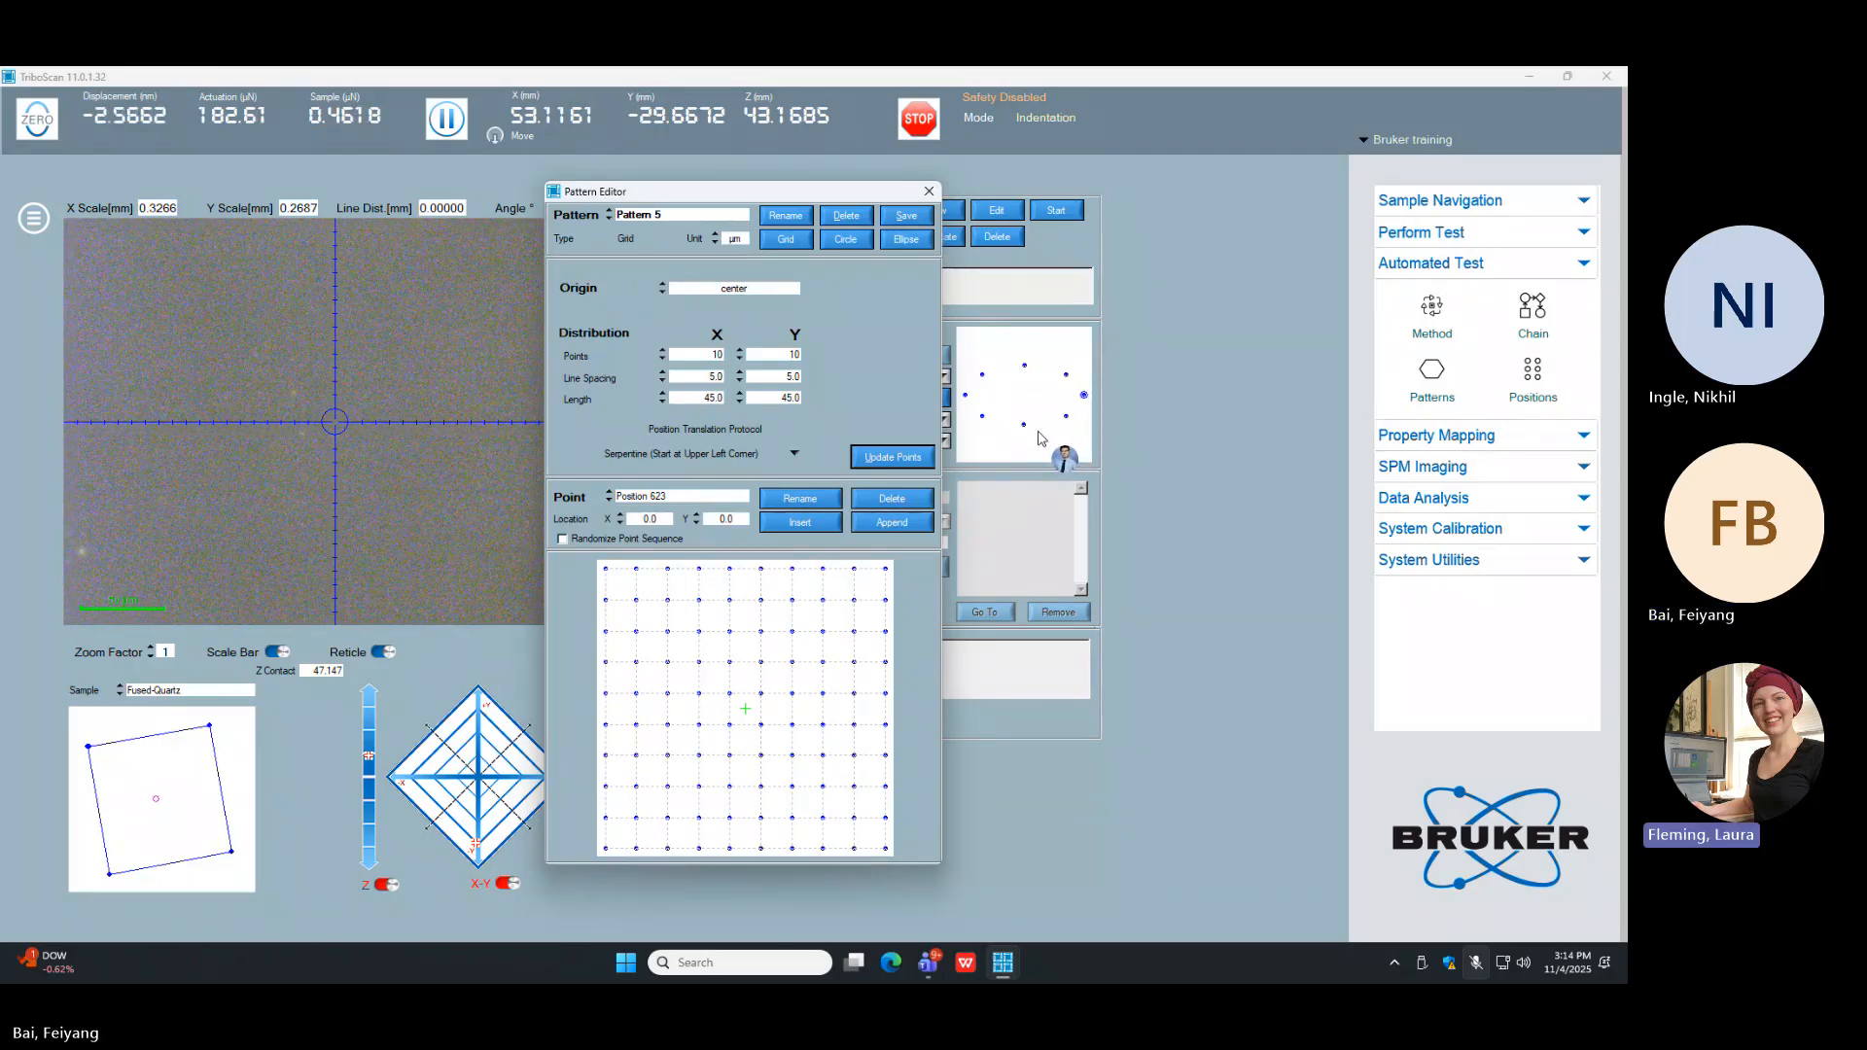
# Step: Rename the new grid pattern as 100 POINTS GRID and save it
pyautogui.click(695, 218)
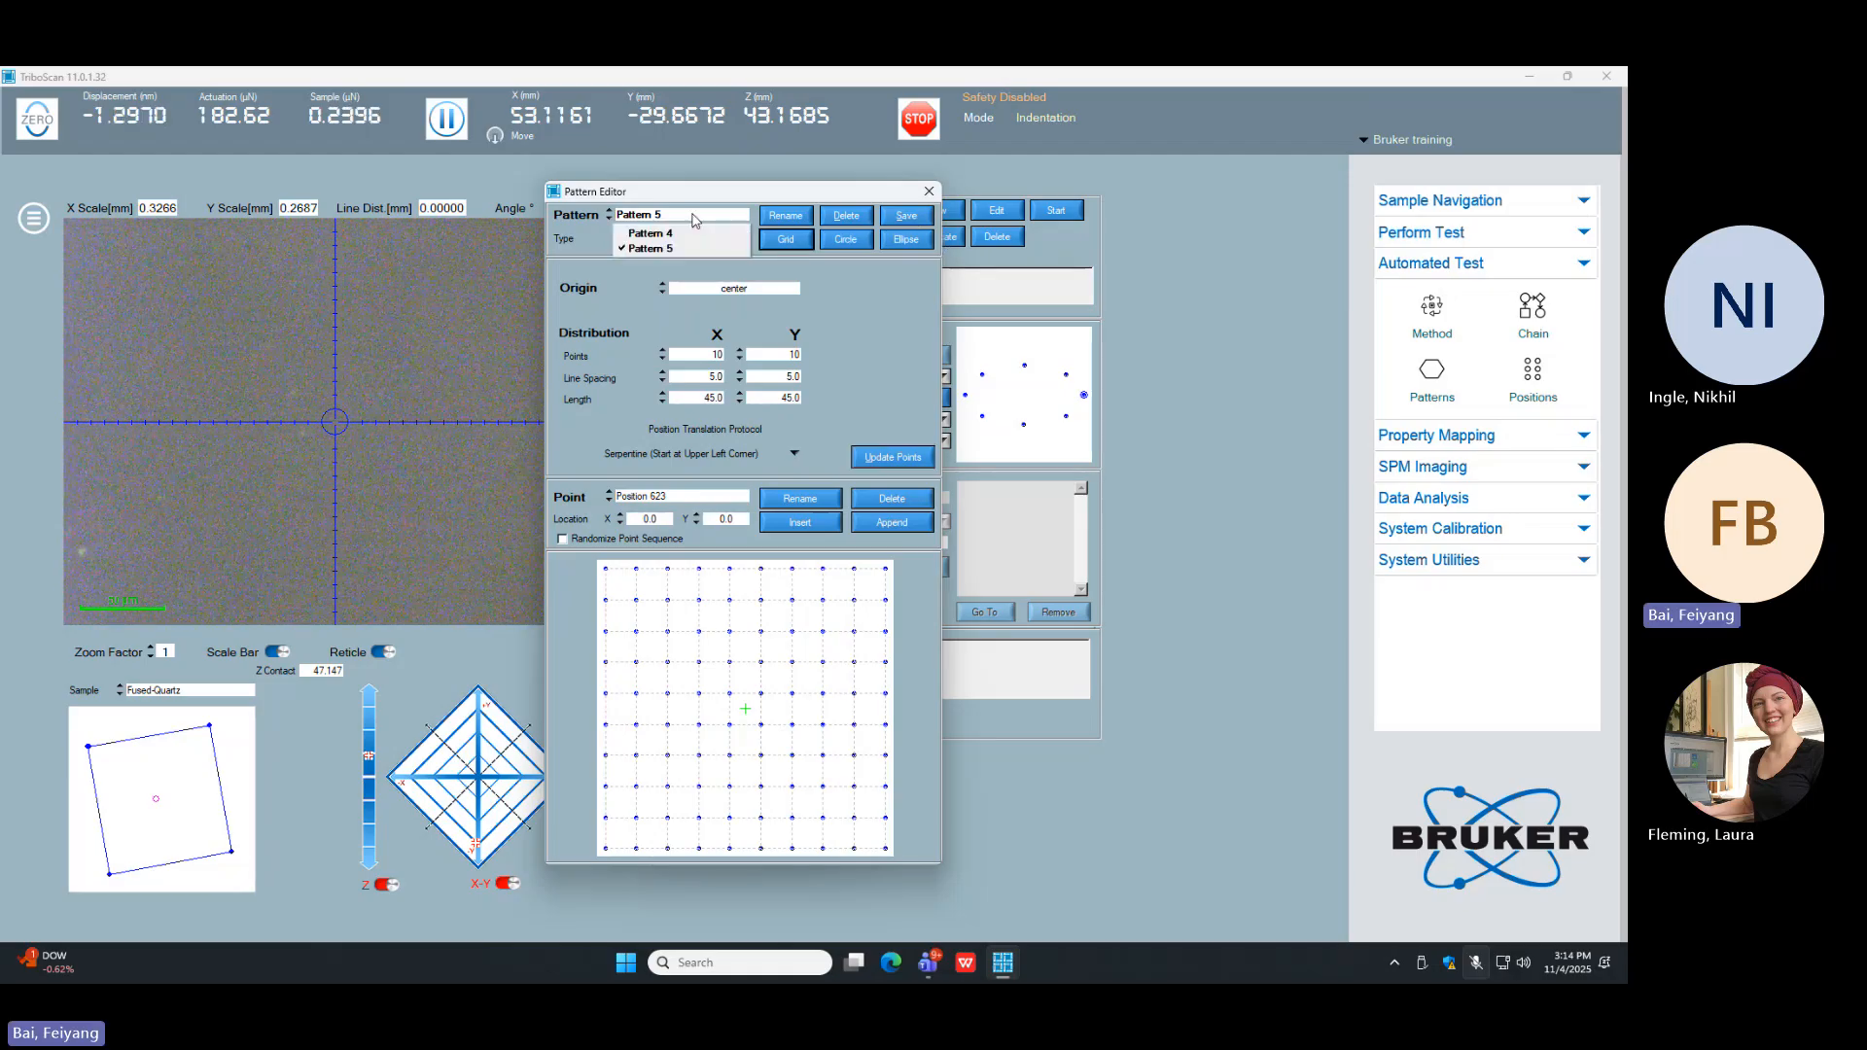
pyautogui.click(773, 226)
pyautogui.click(783, 216)
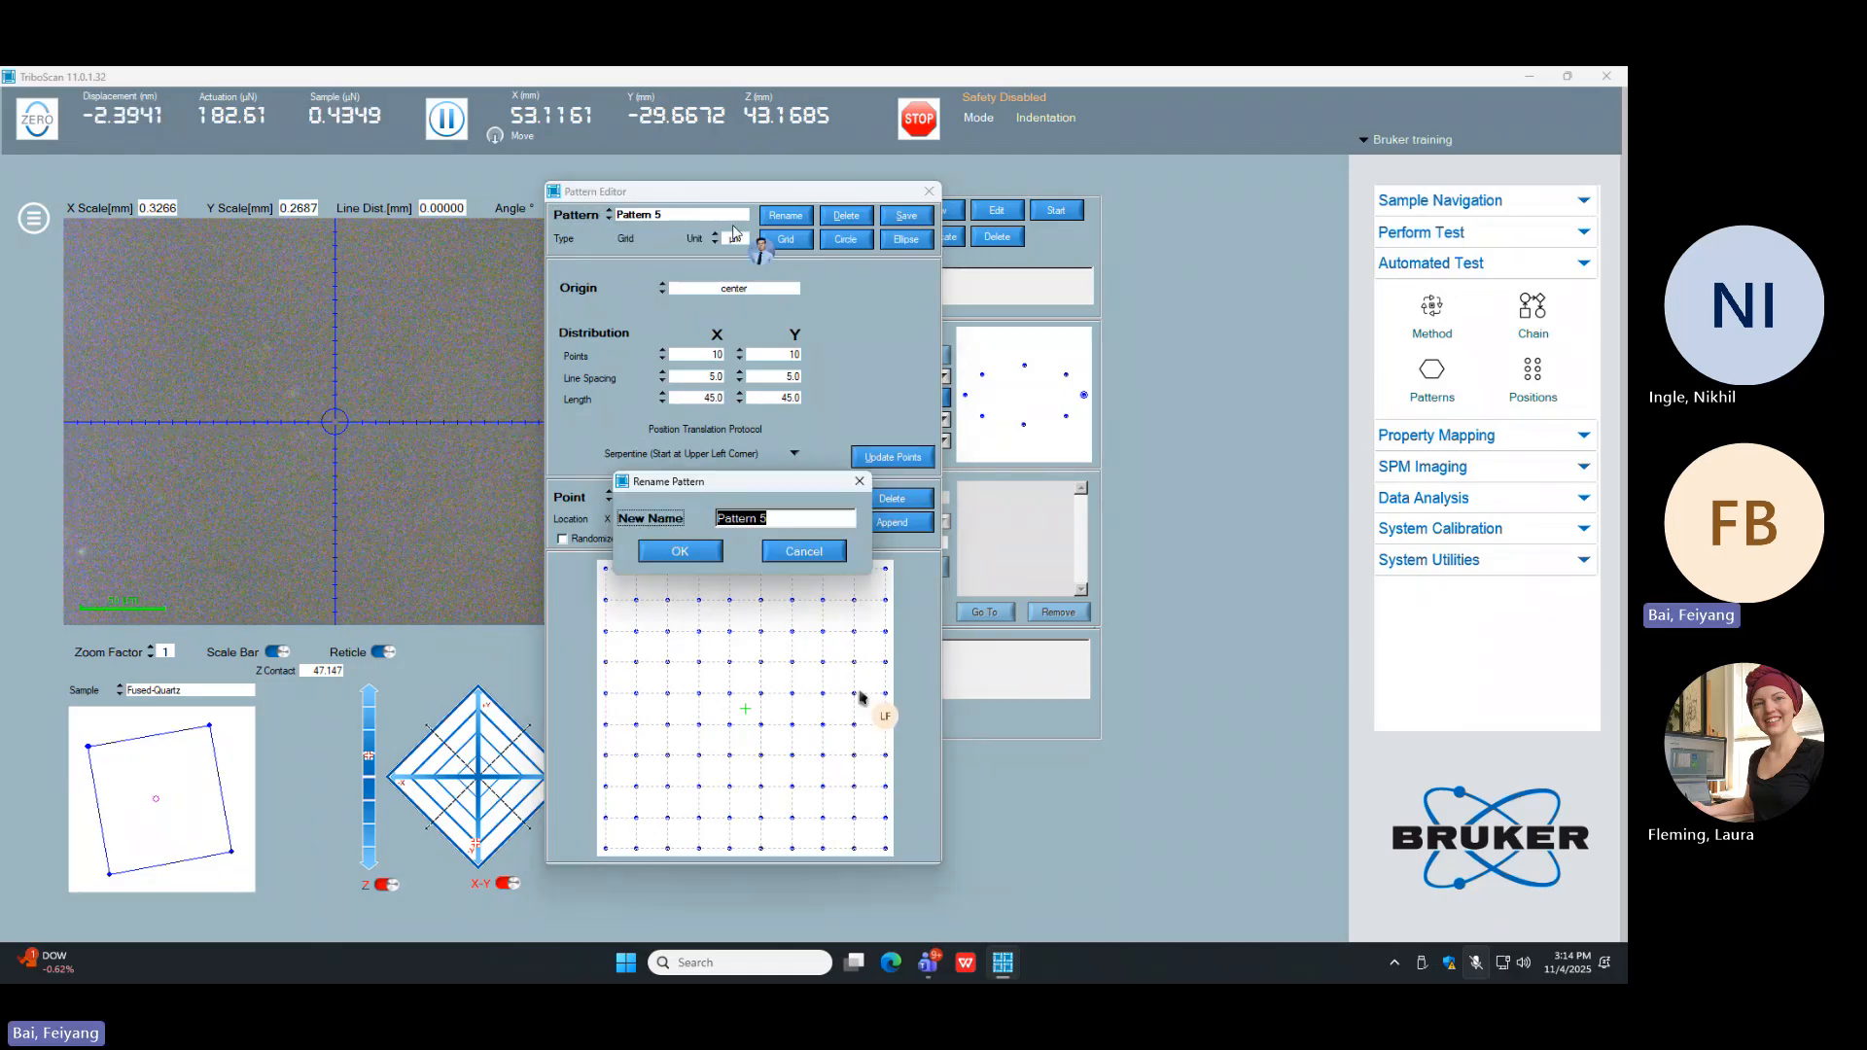
pyautogui.write('100')
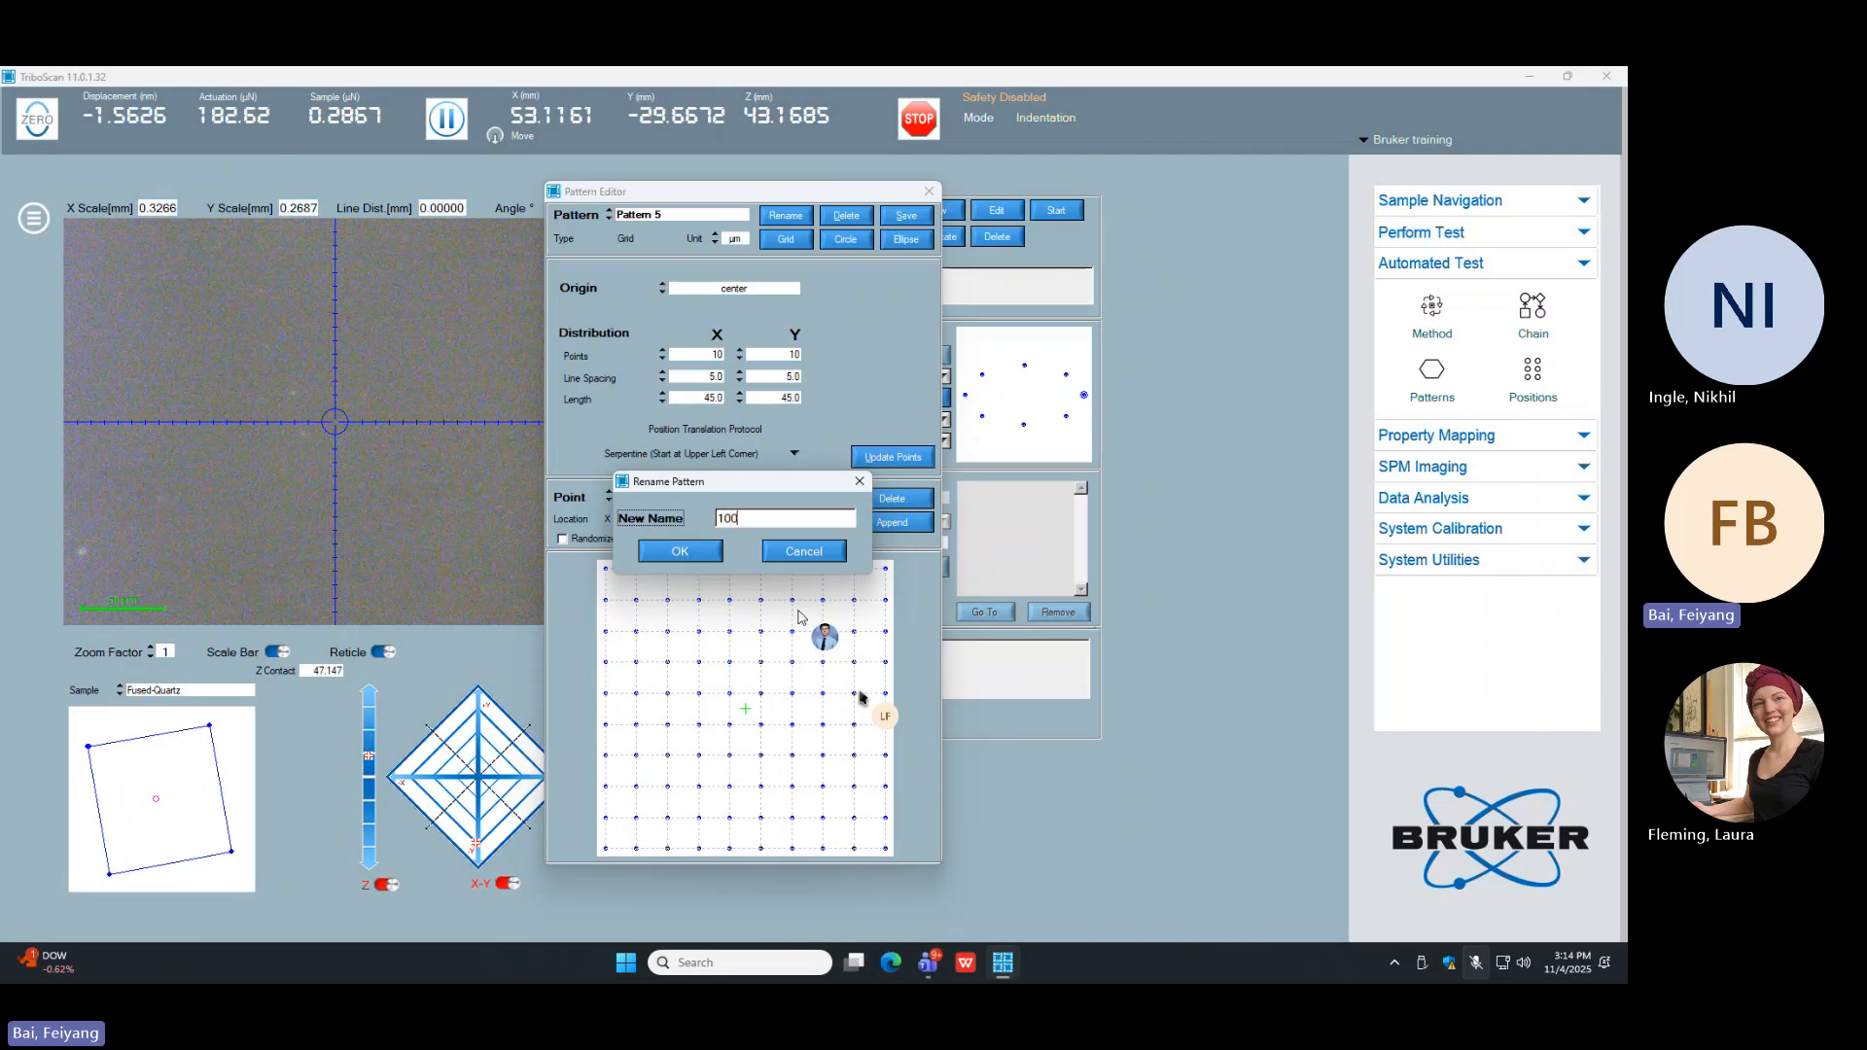
pyautogui.write(' PCINTS GRID')
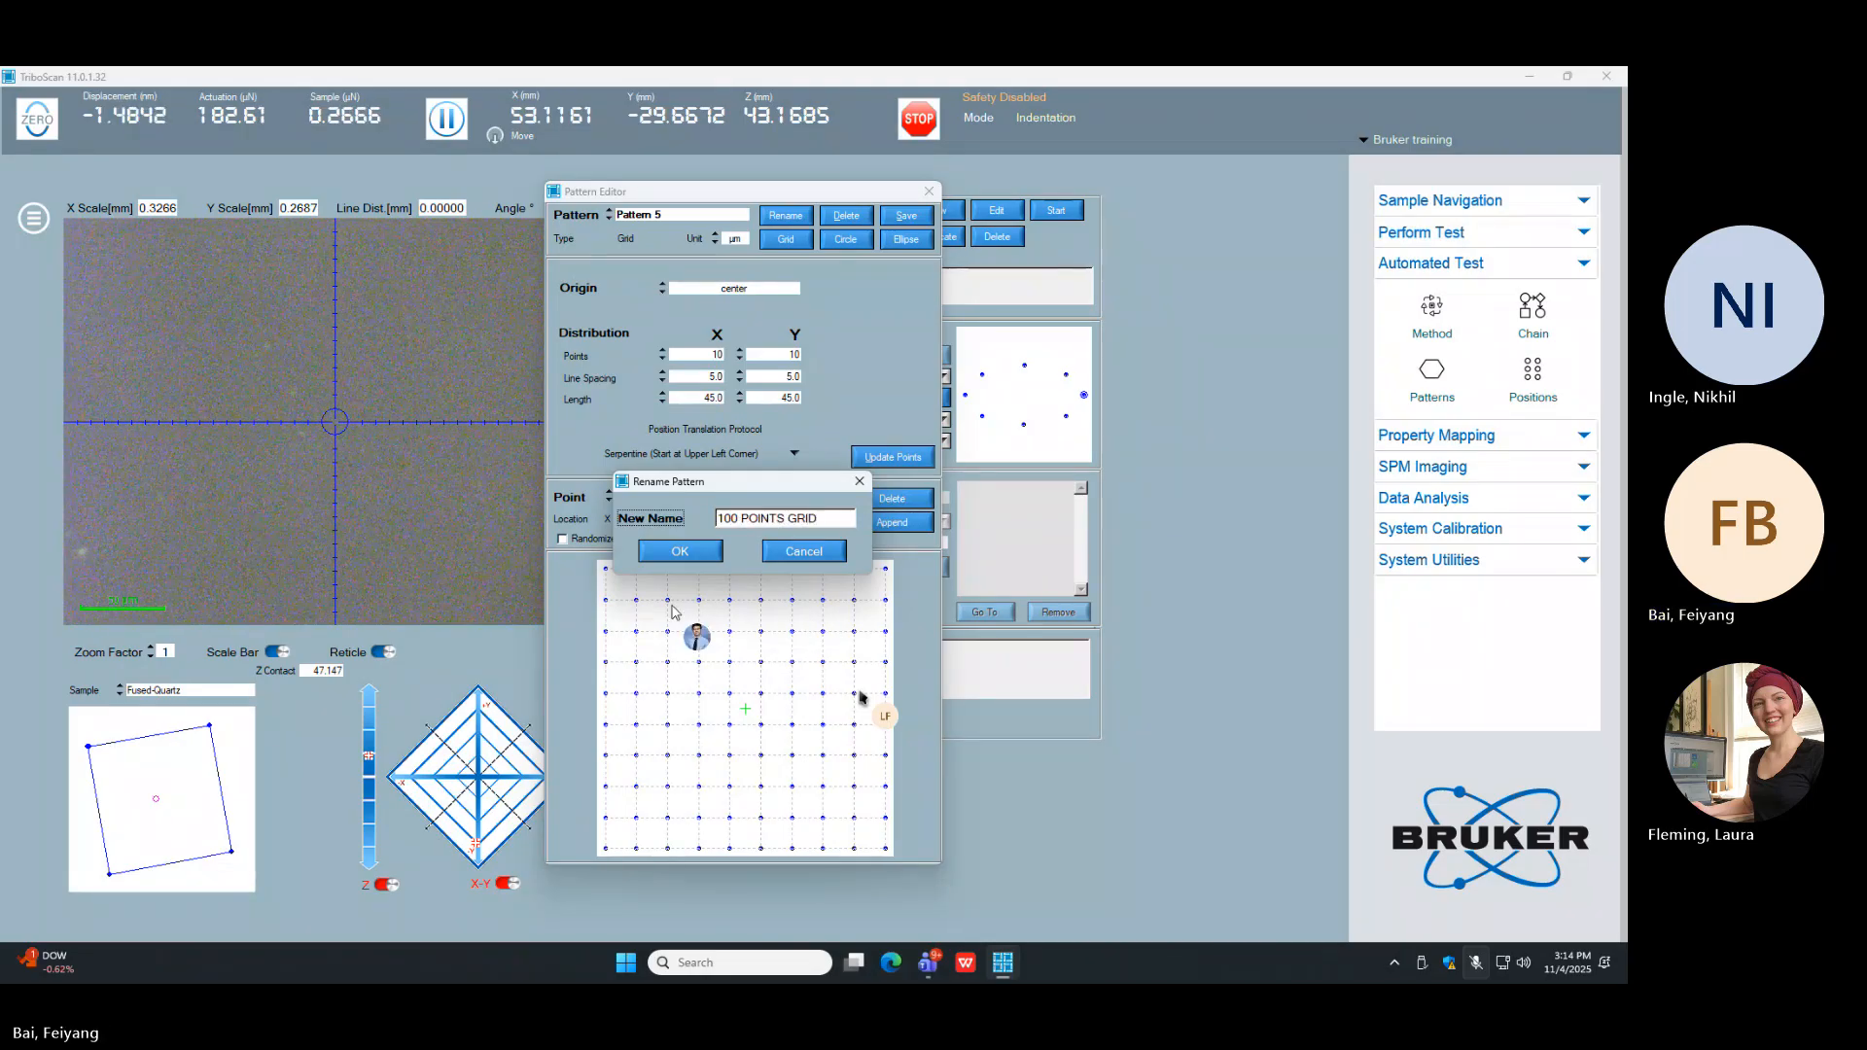
pyautogui.click(667, 565)
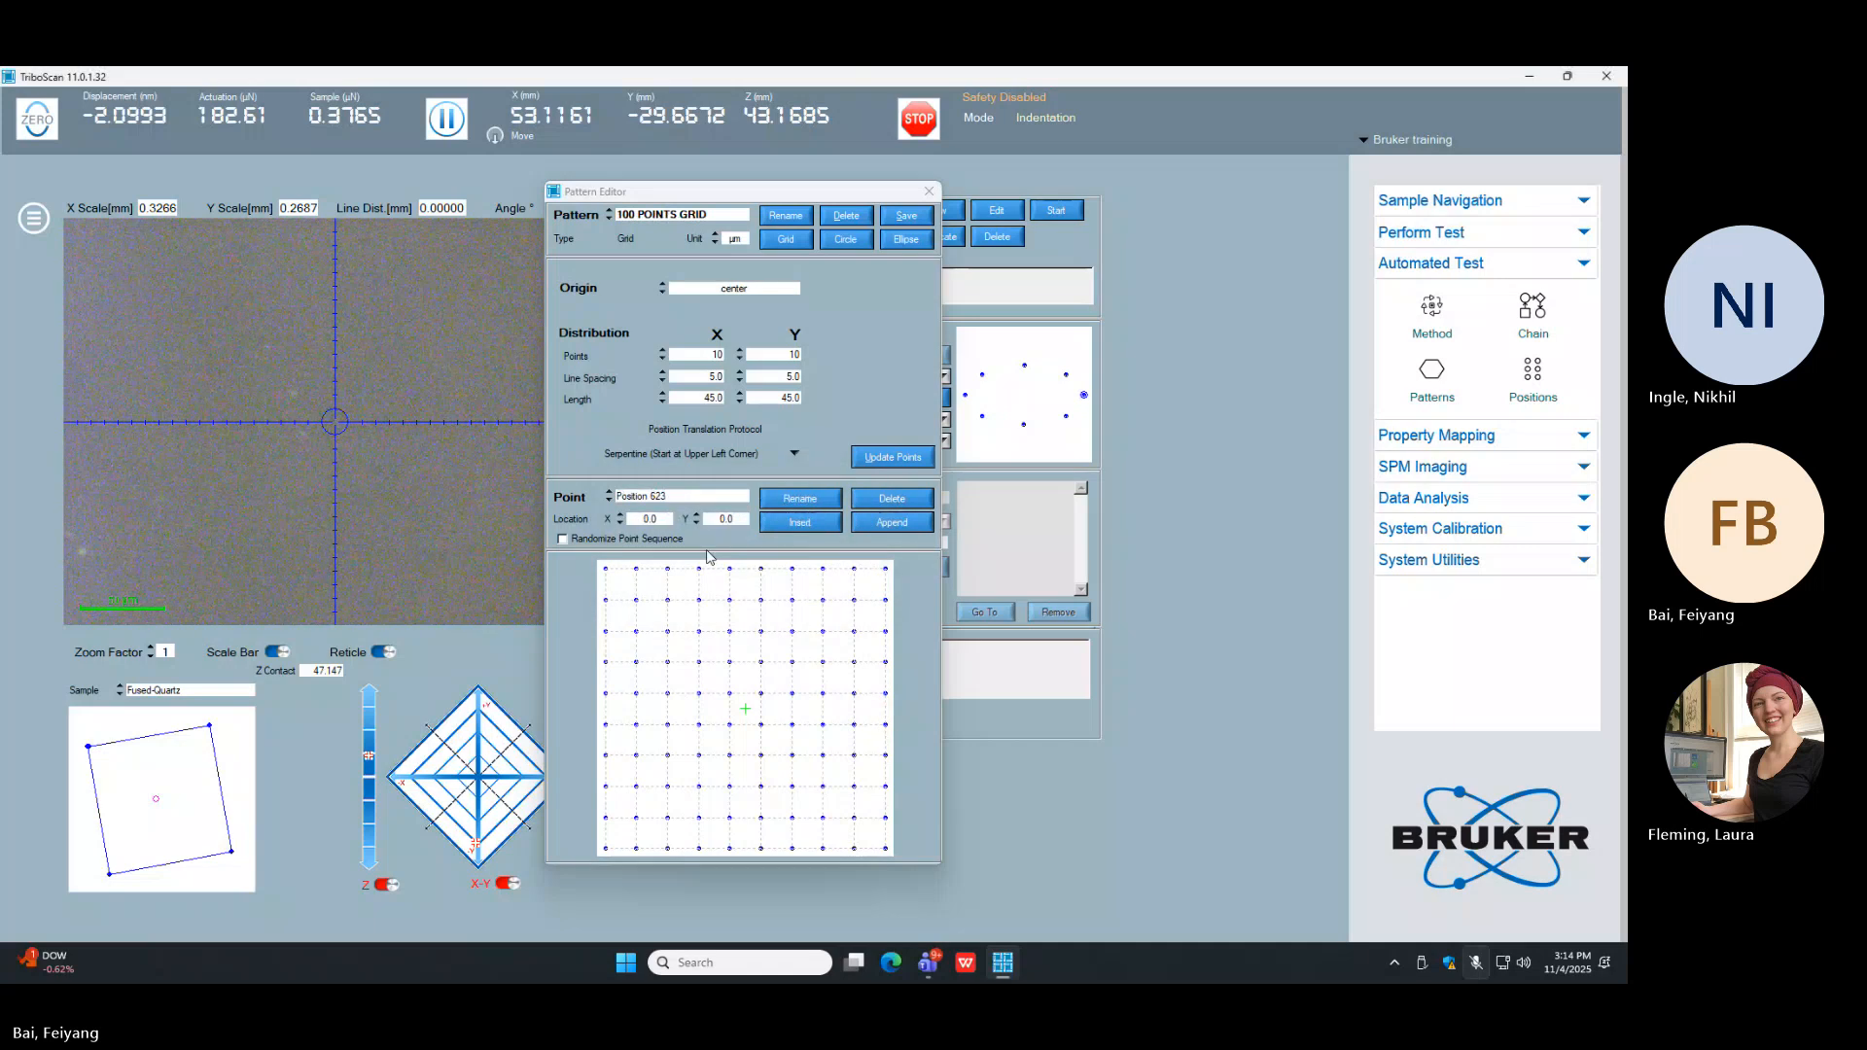
pyautogui.click(919, 225)
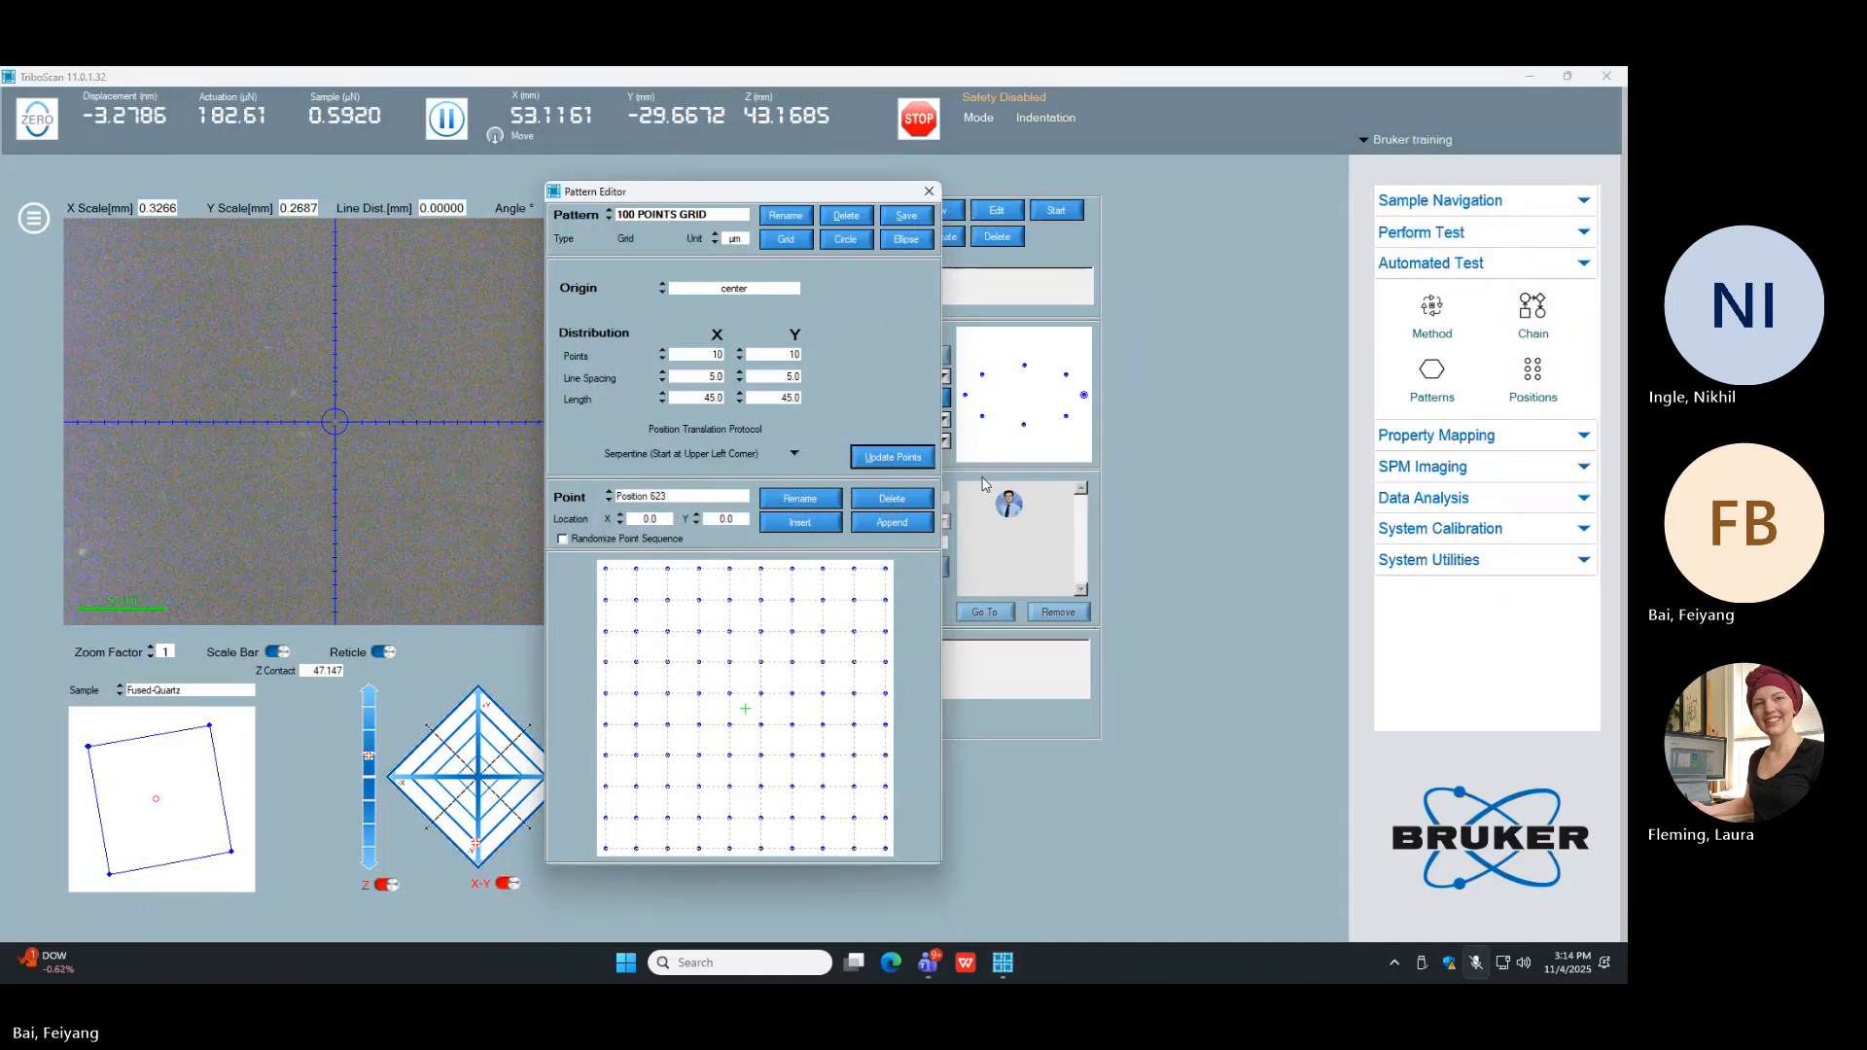
pyautogui.click(896, 218)
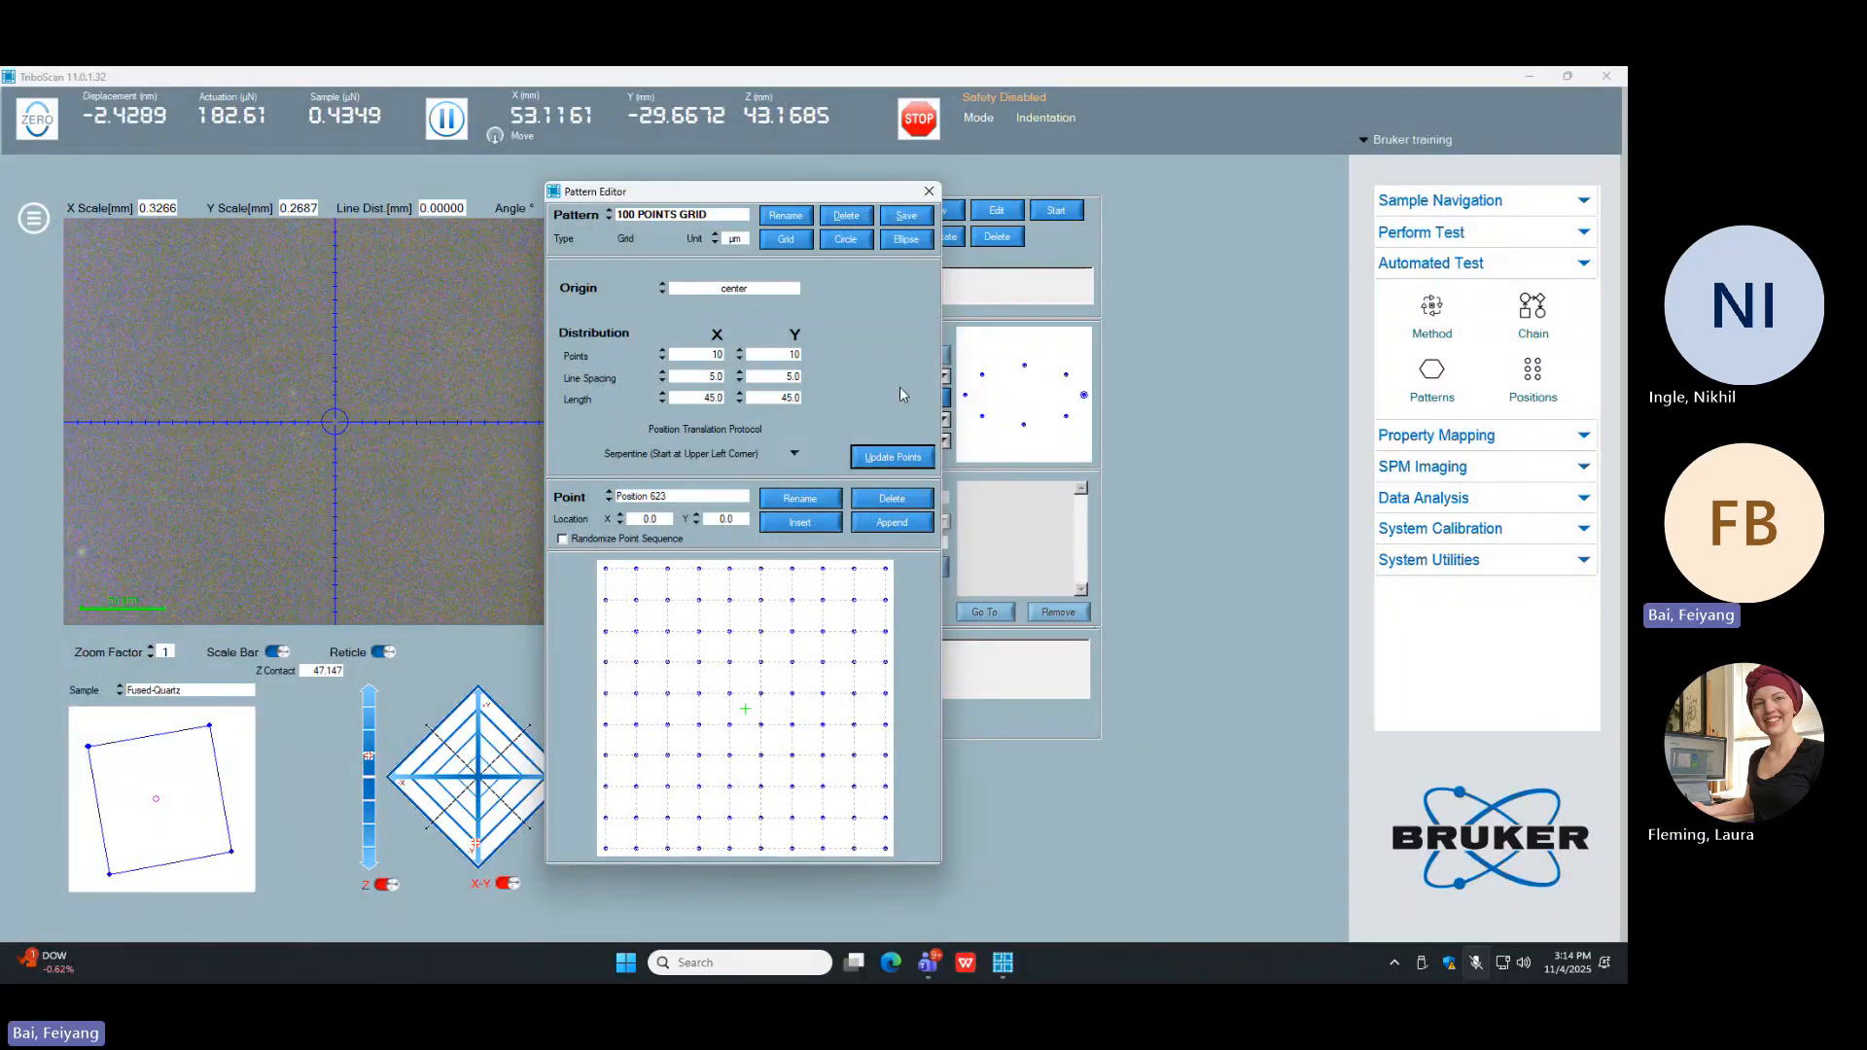
# Step: Close the Pattern Editor and choose 100 POINTS GRID as the custom pattern for the TAF method
pyautogui.click(927, 193)
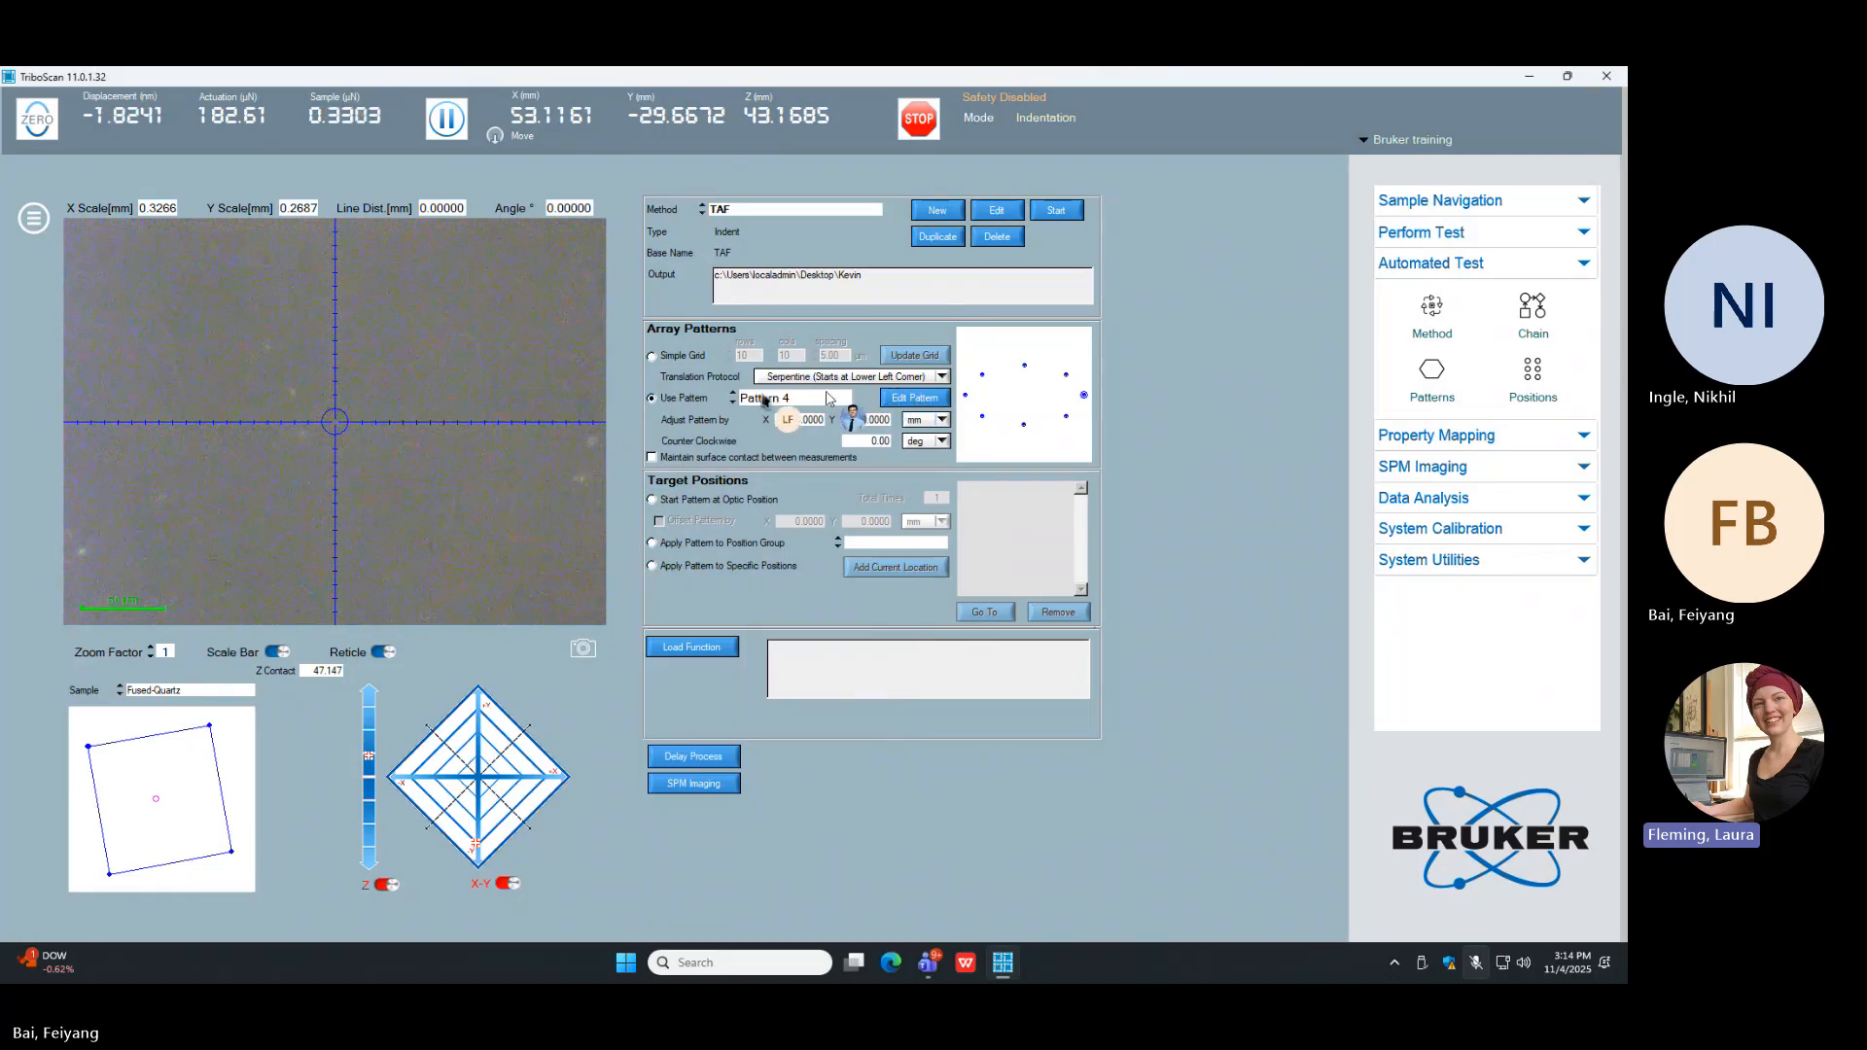
pyautogui.click(810, 402)
pyautogui.click(801, 438)
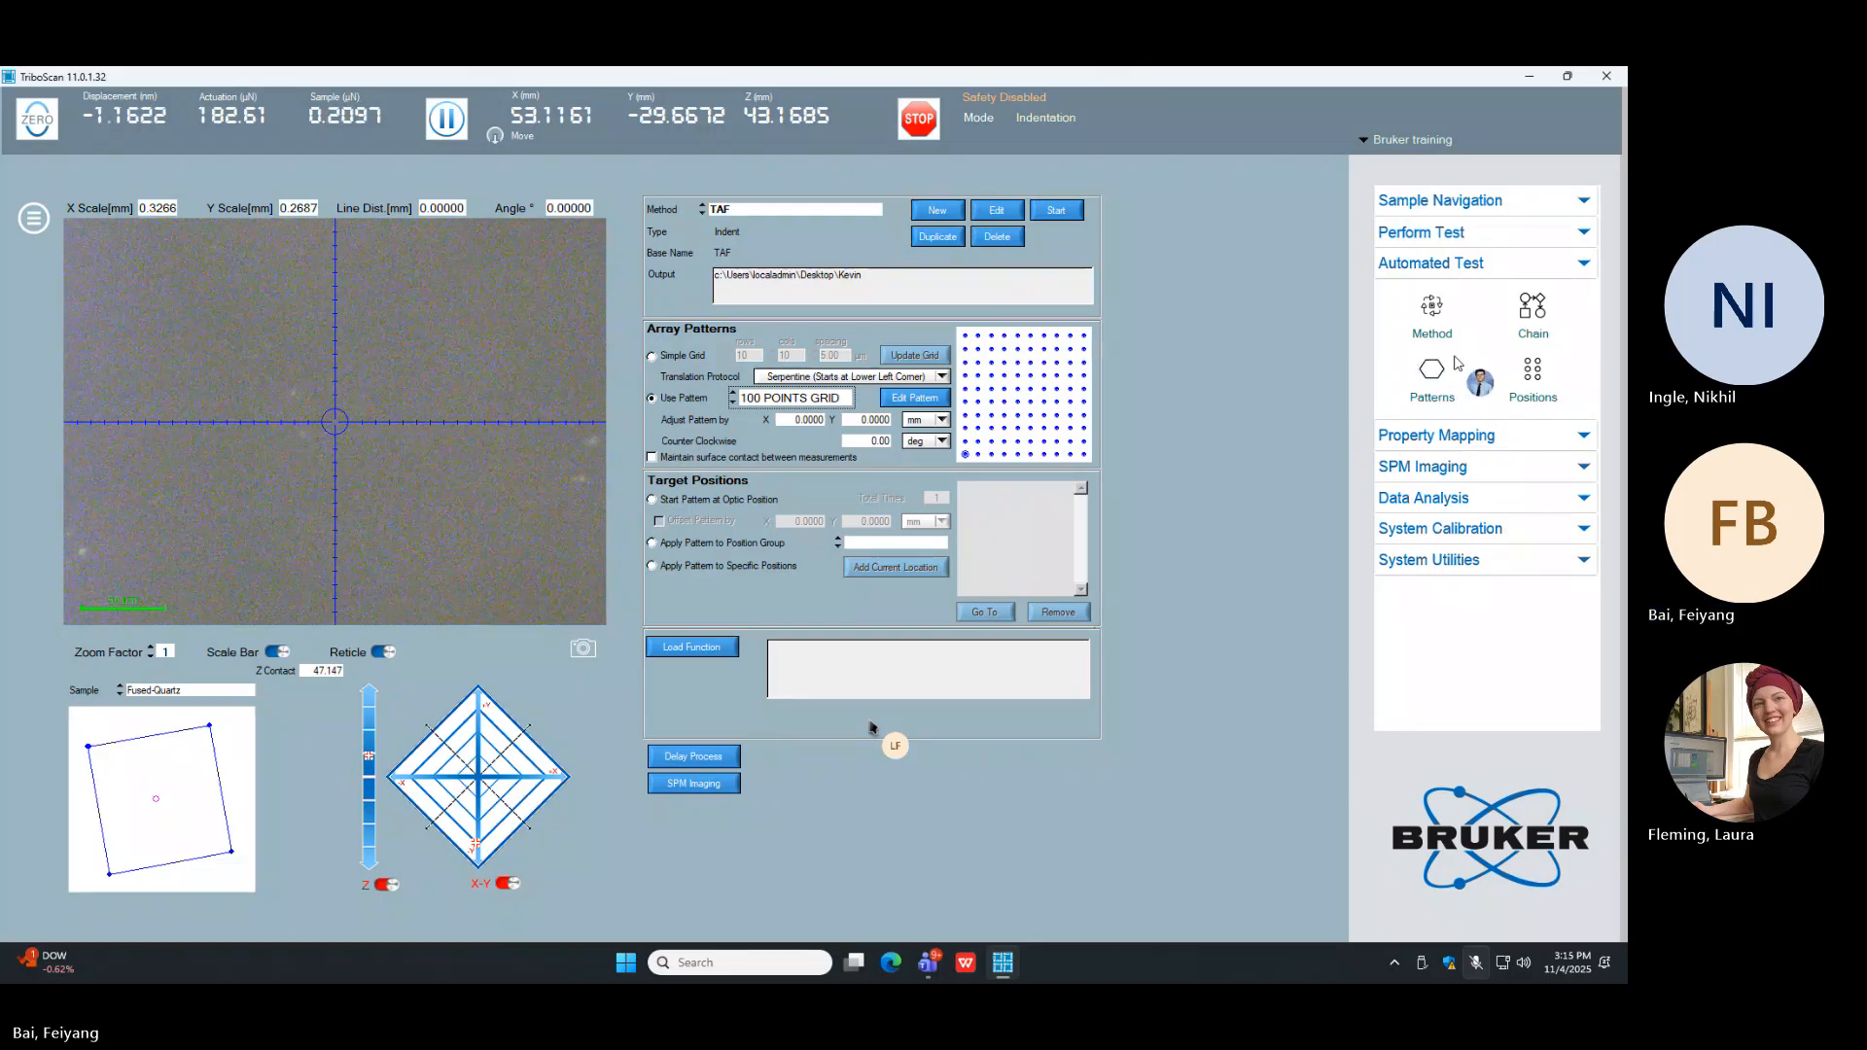
# Step: Switch the array back to the simple grid, update it, and start the pattern at the optic position
pyautogui.click(690, 357)
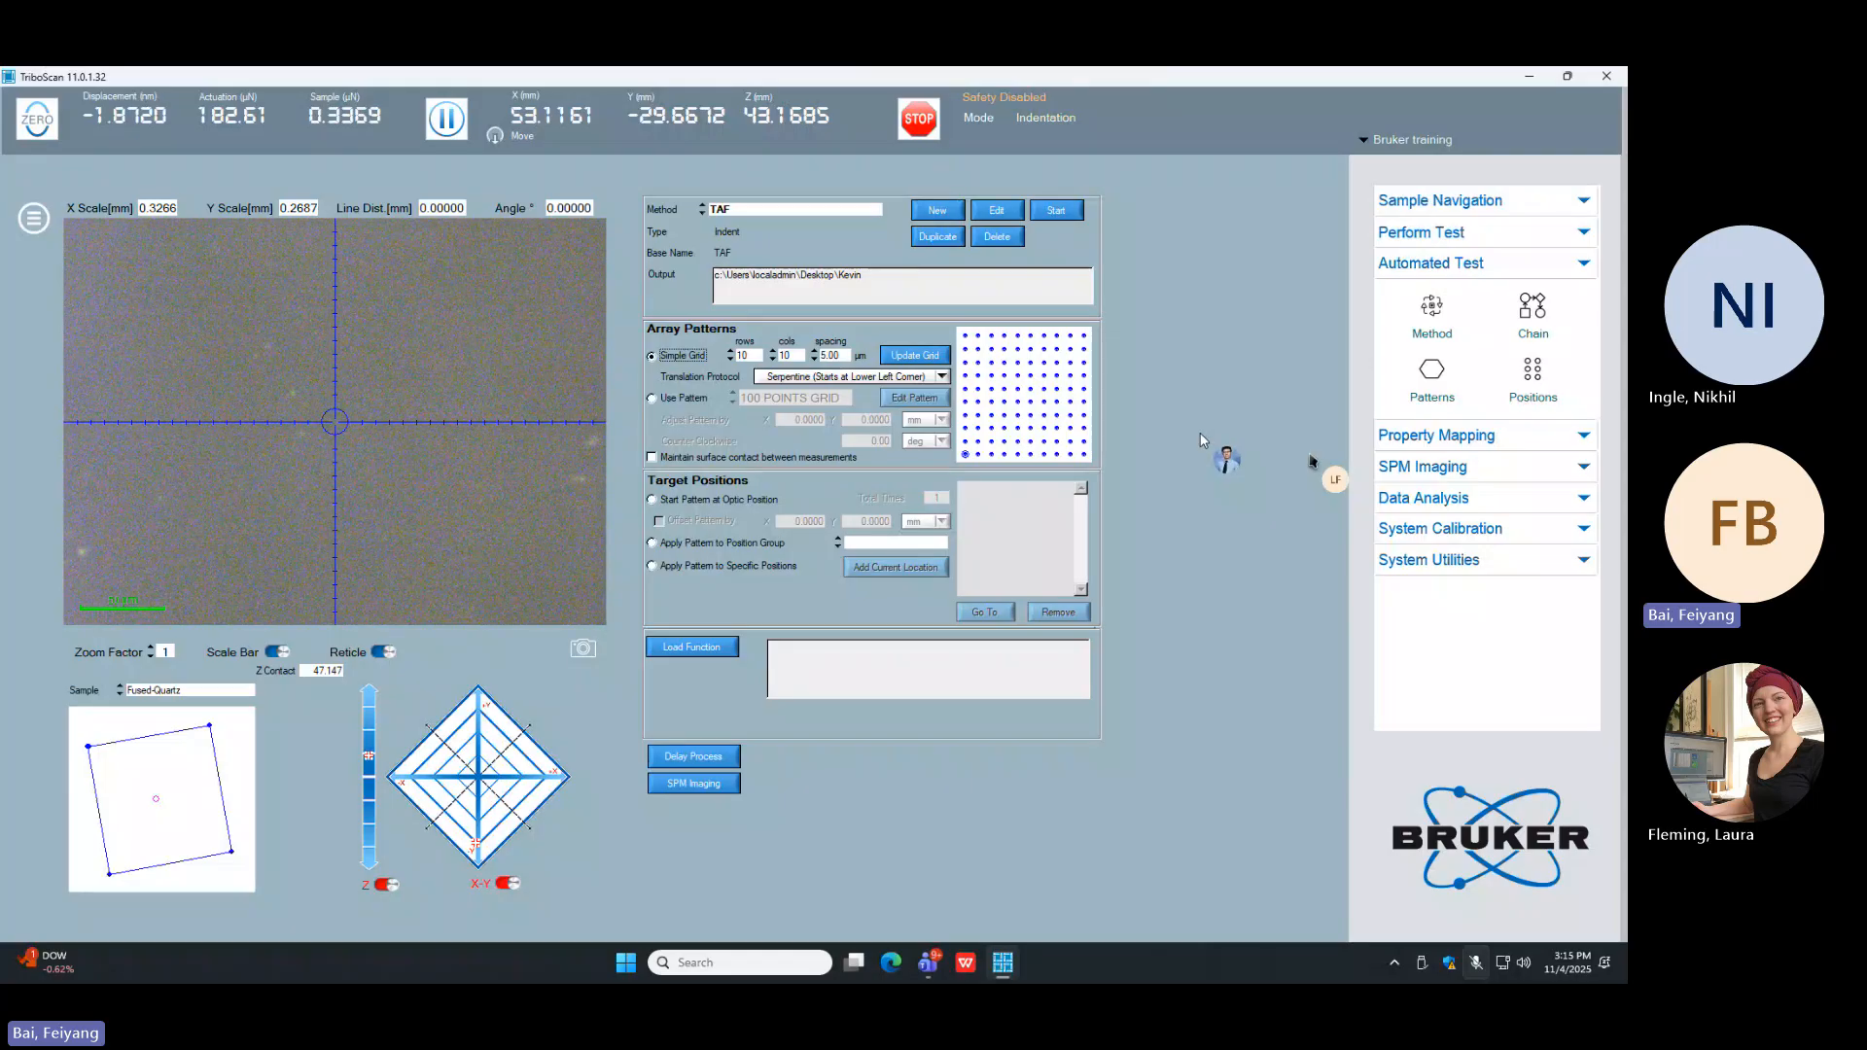
pyautogui.click(913, 358)
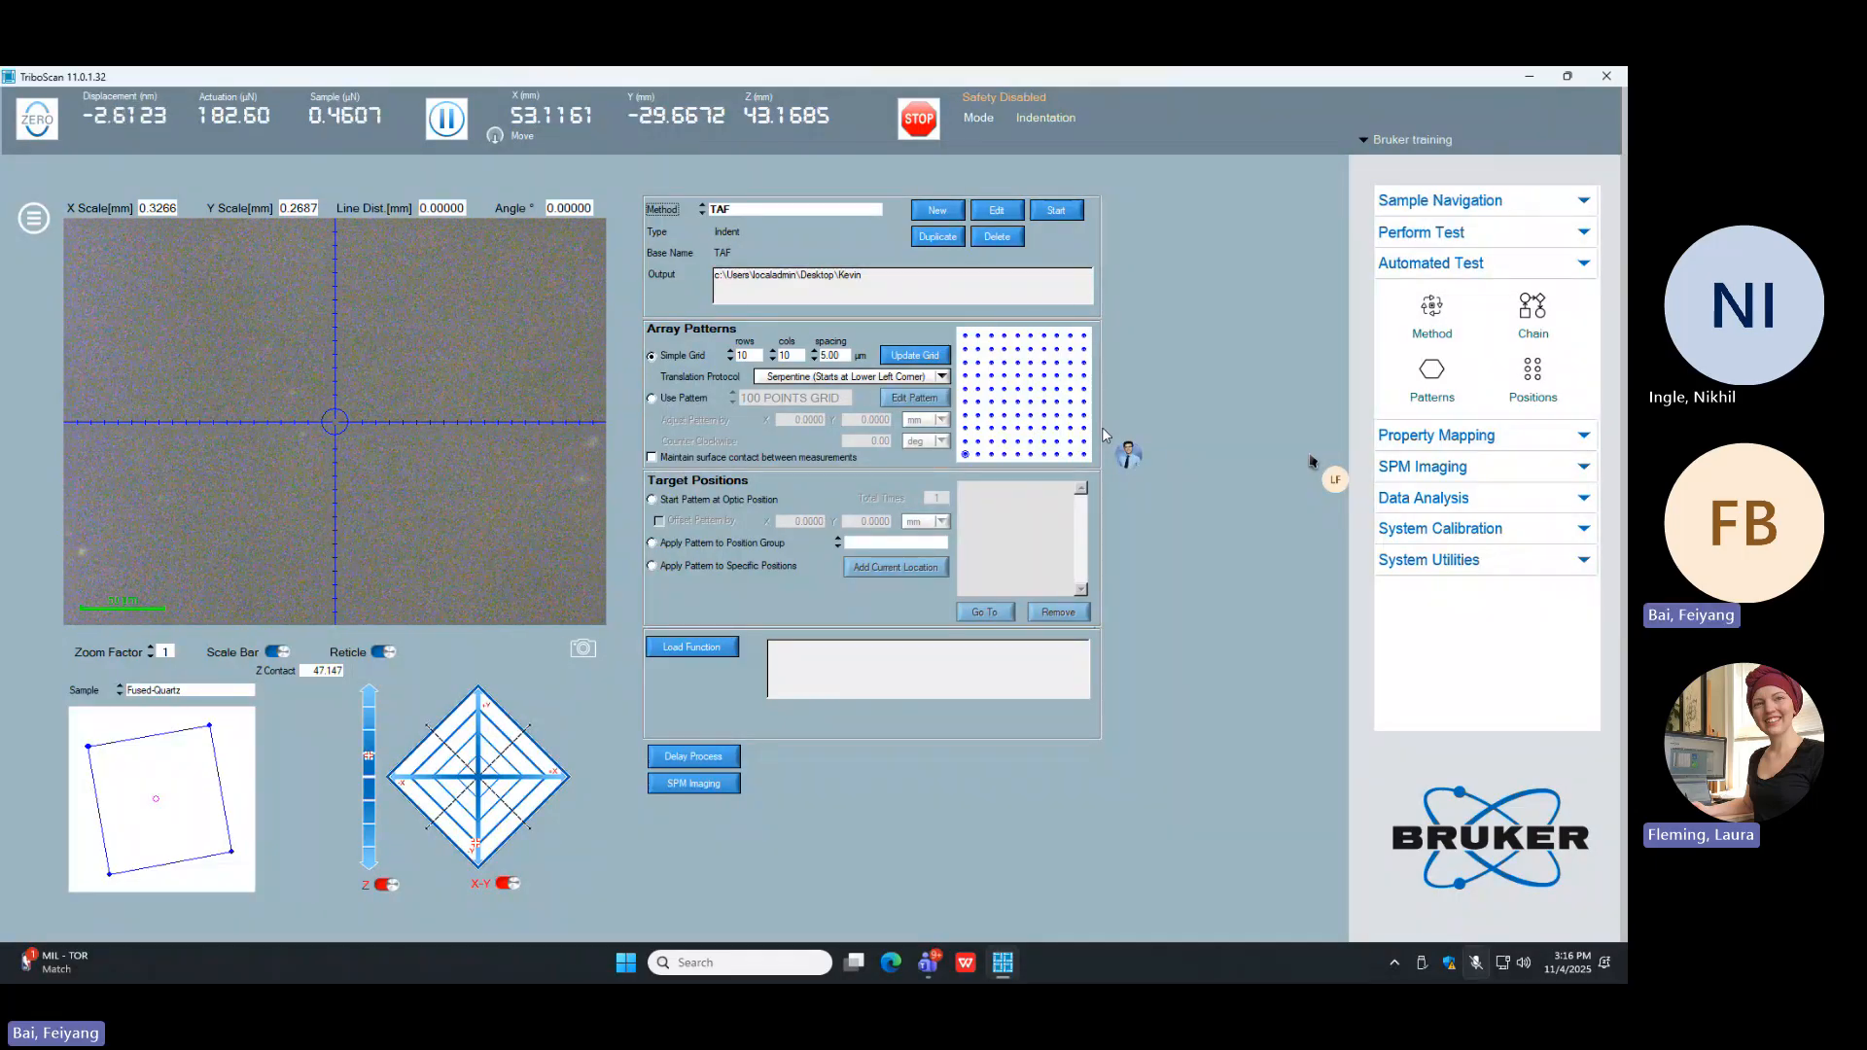
pyautogui.click(684, 502)
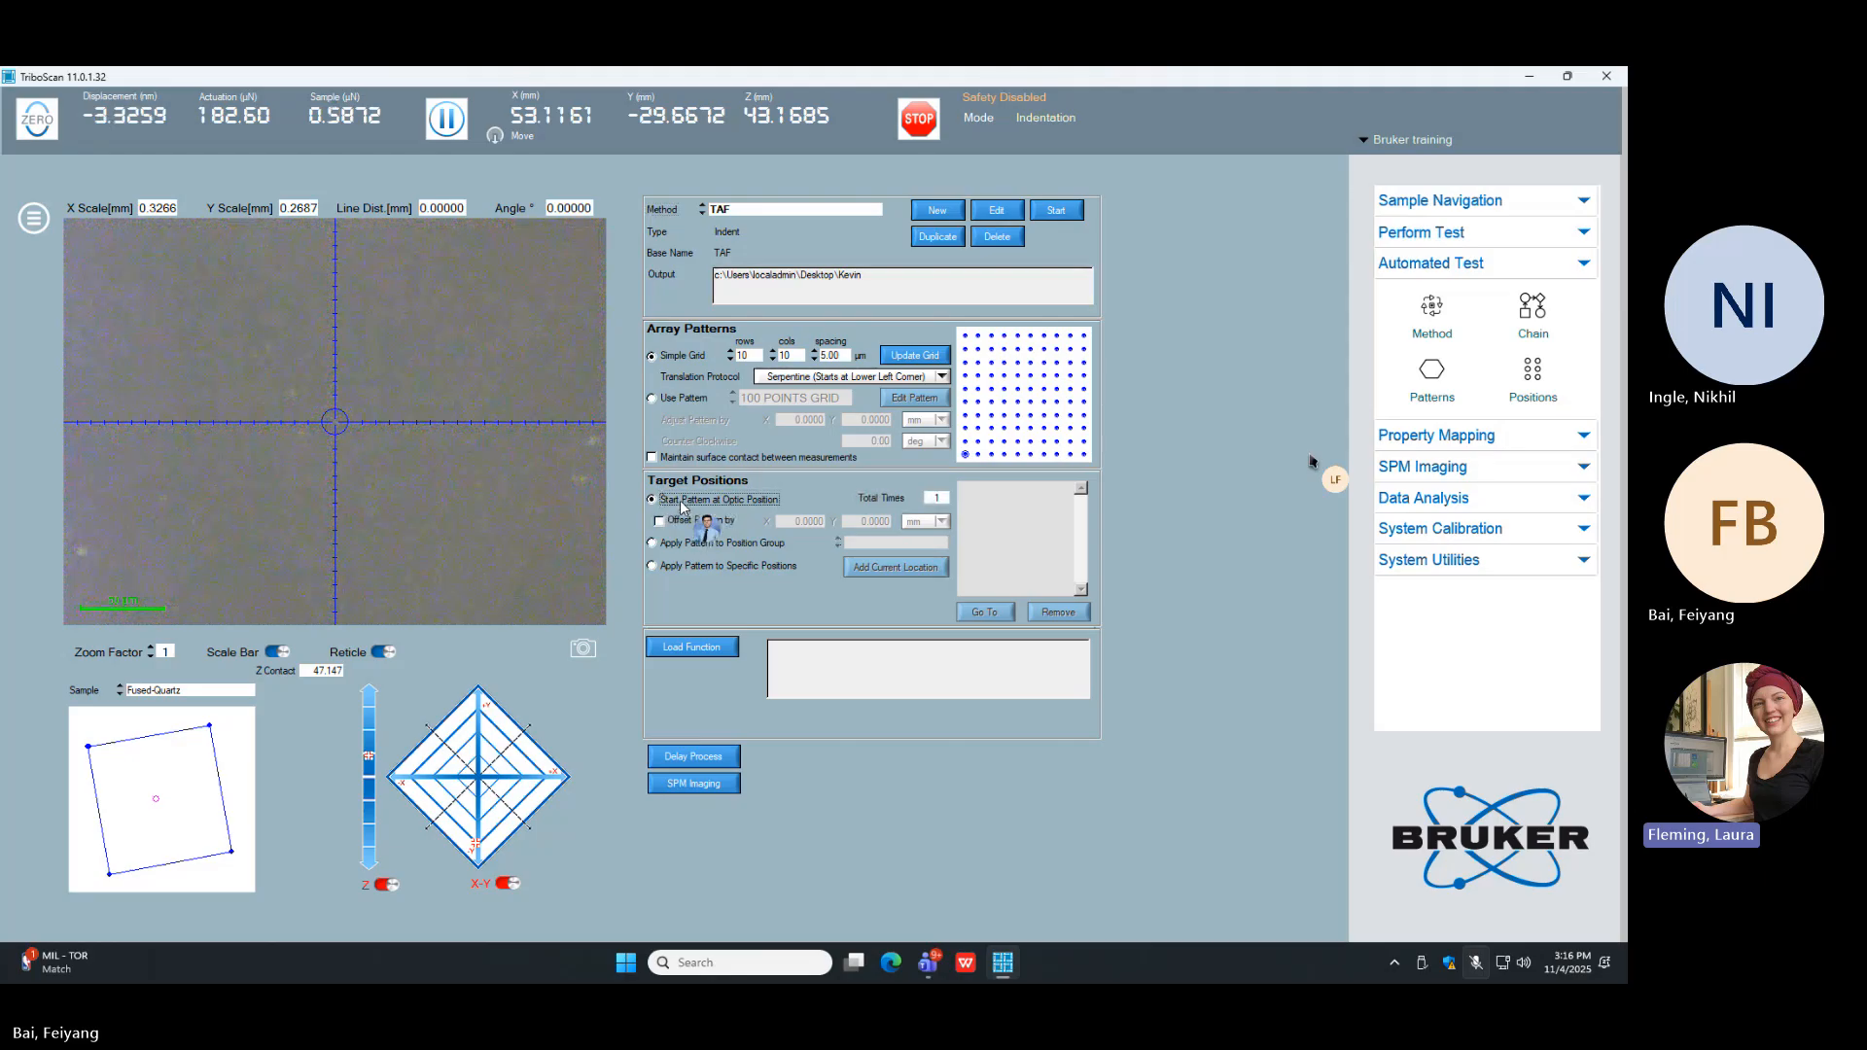
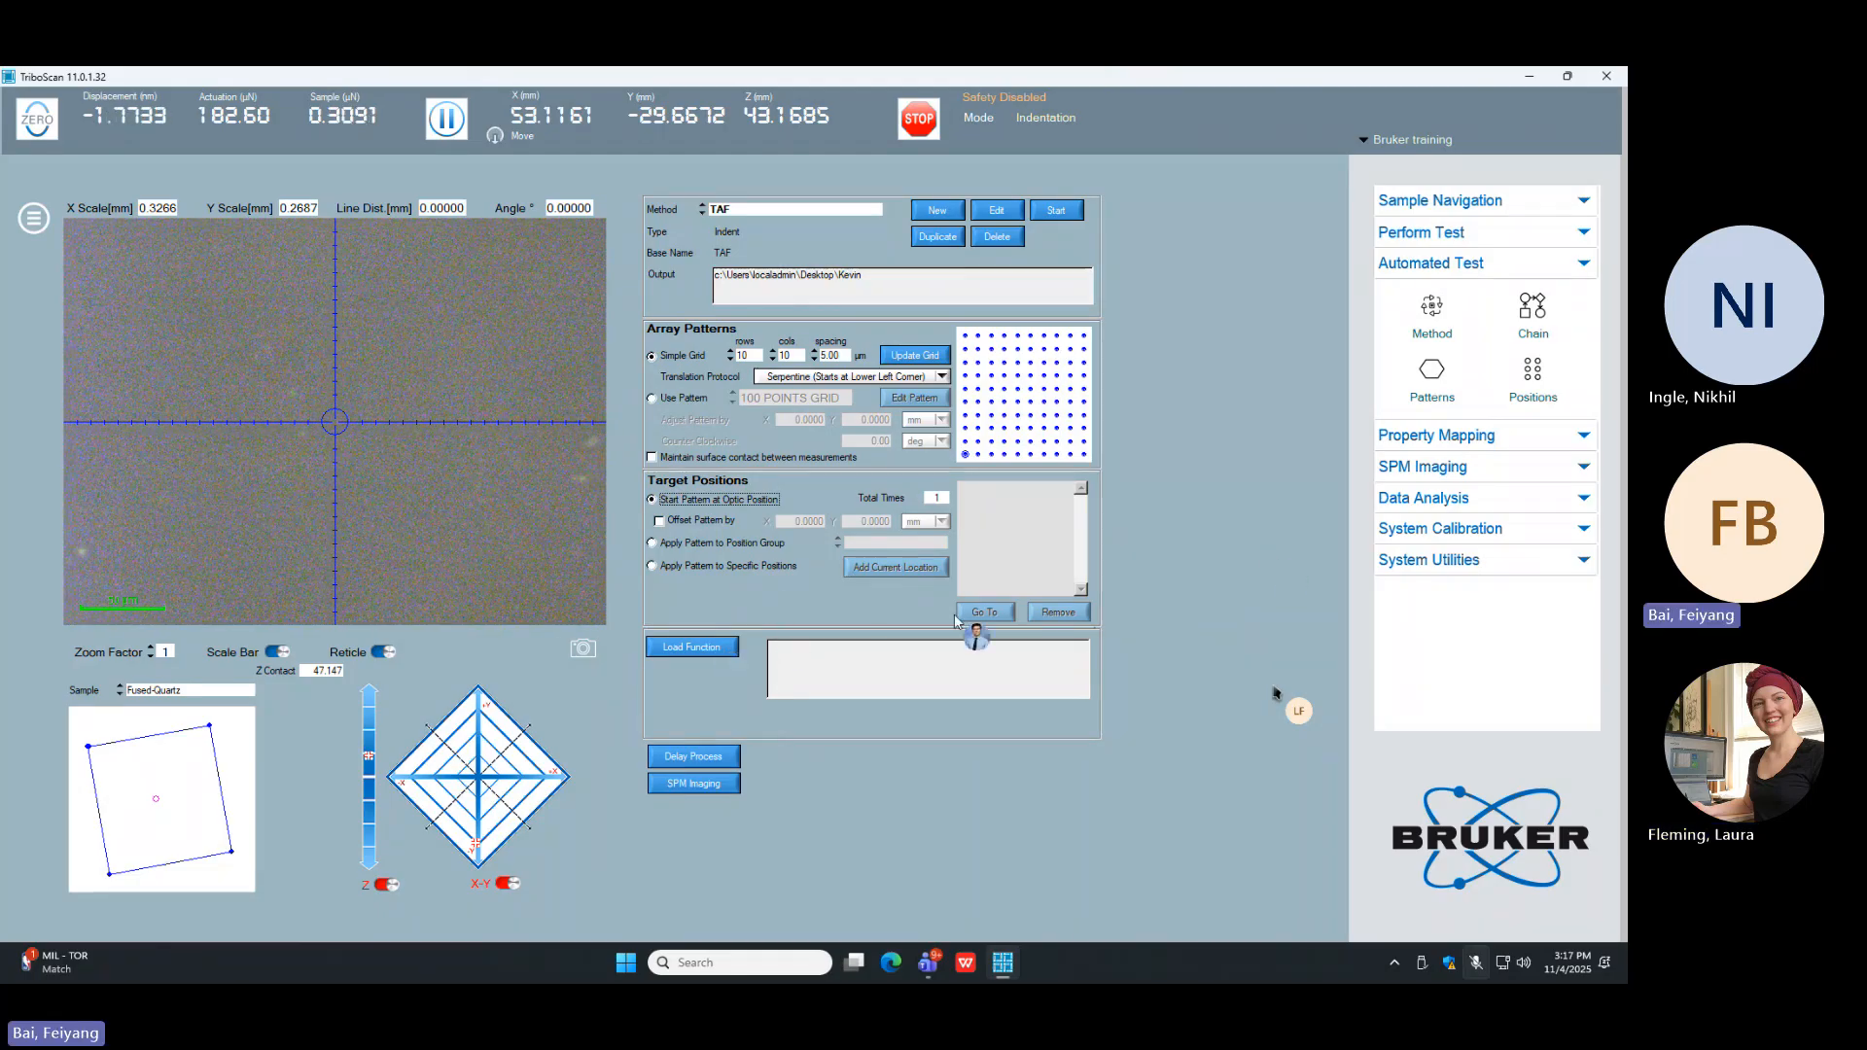
# Step: Apply the pattern to specific positions, adding the current location and a second location after moving the stage slightly
pyautogui.click(719, 565)
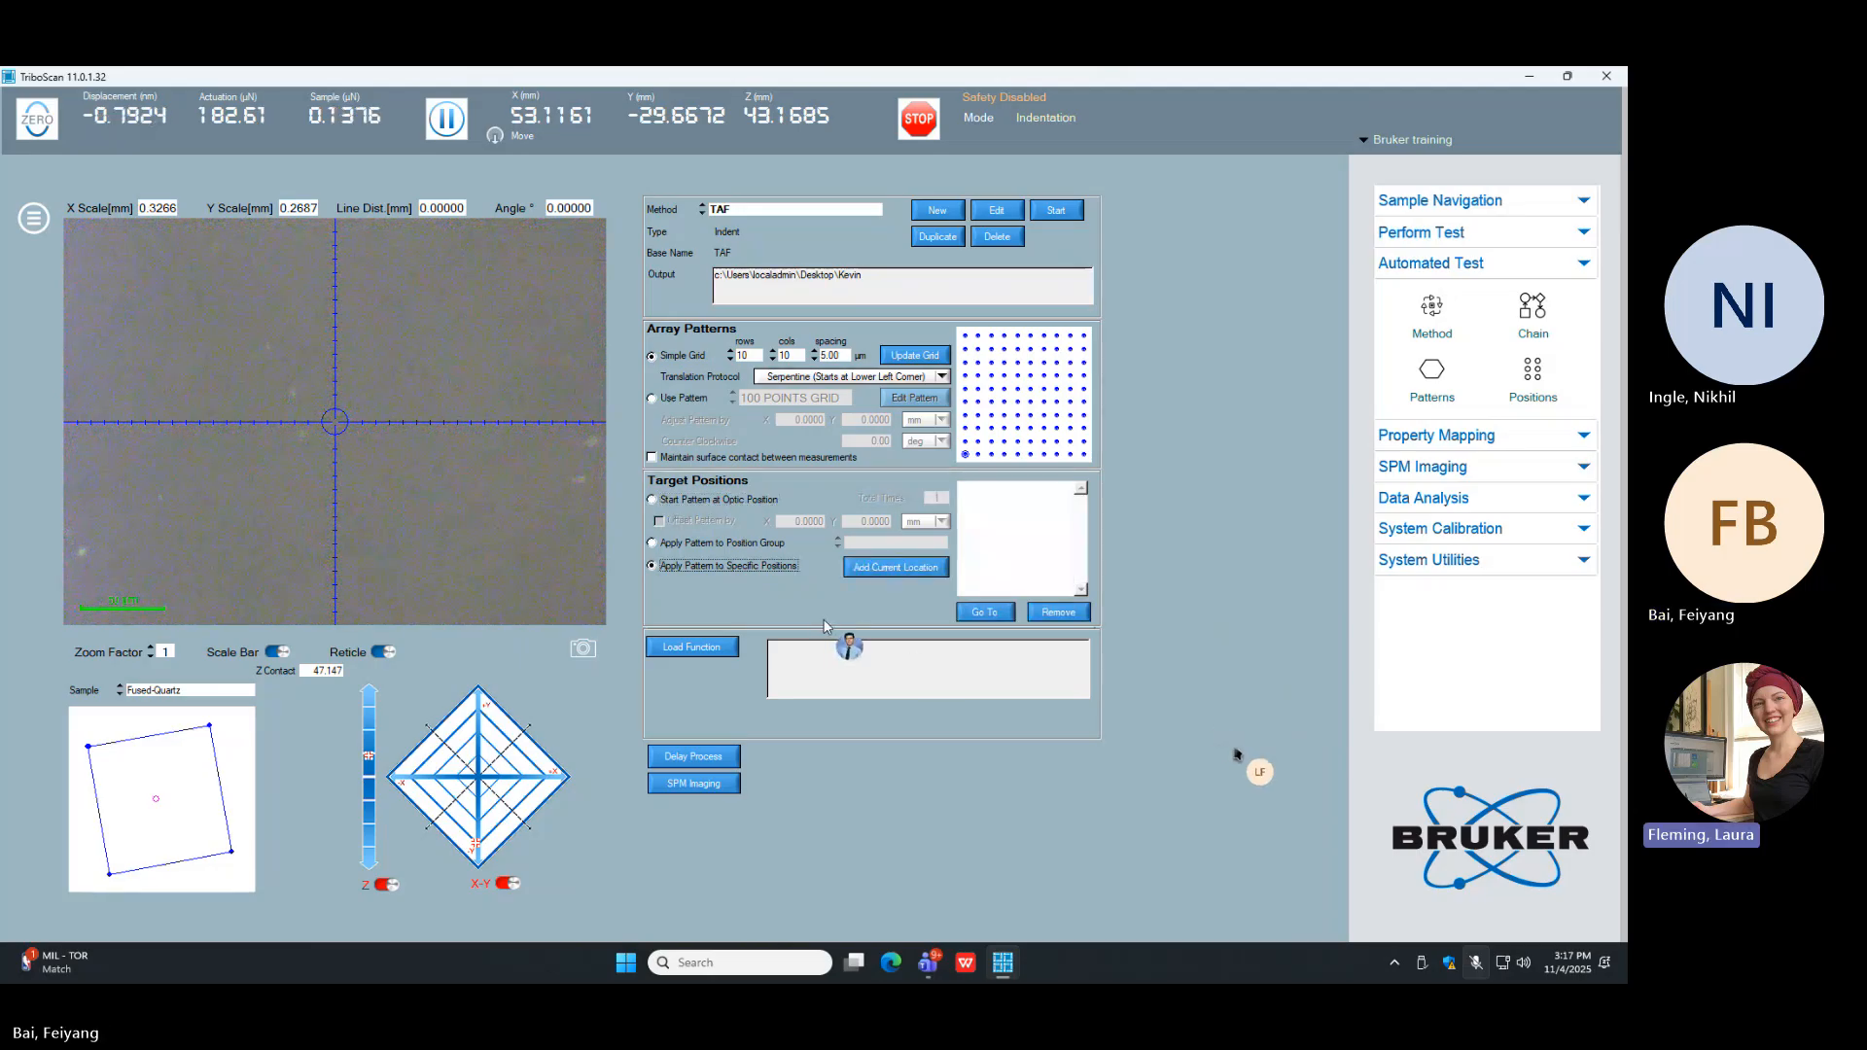
pyautogui.click(893, 568)
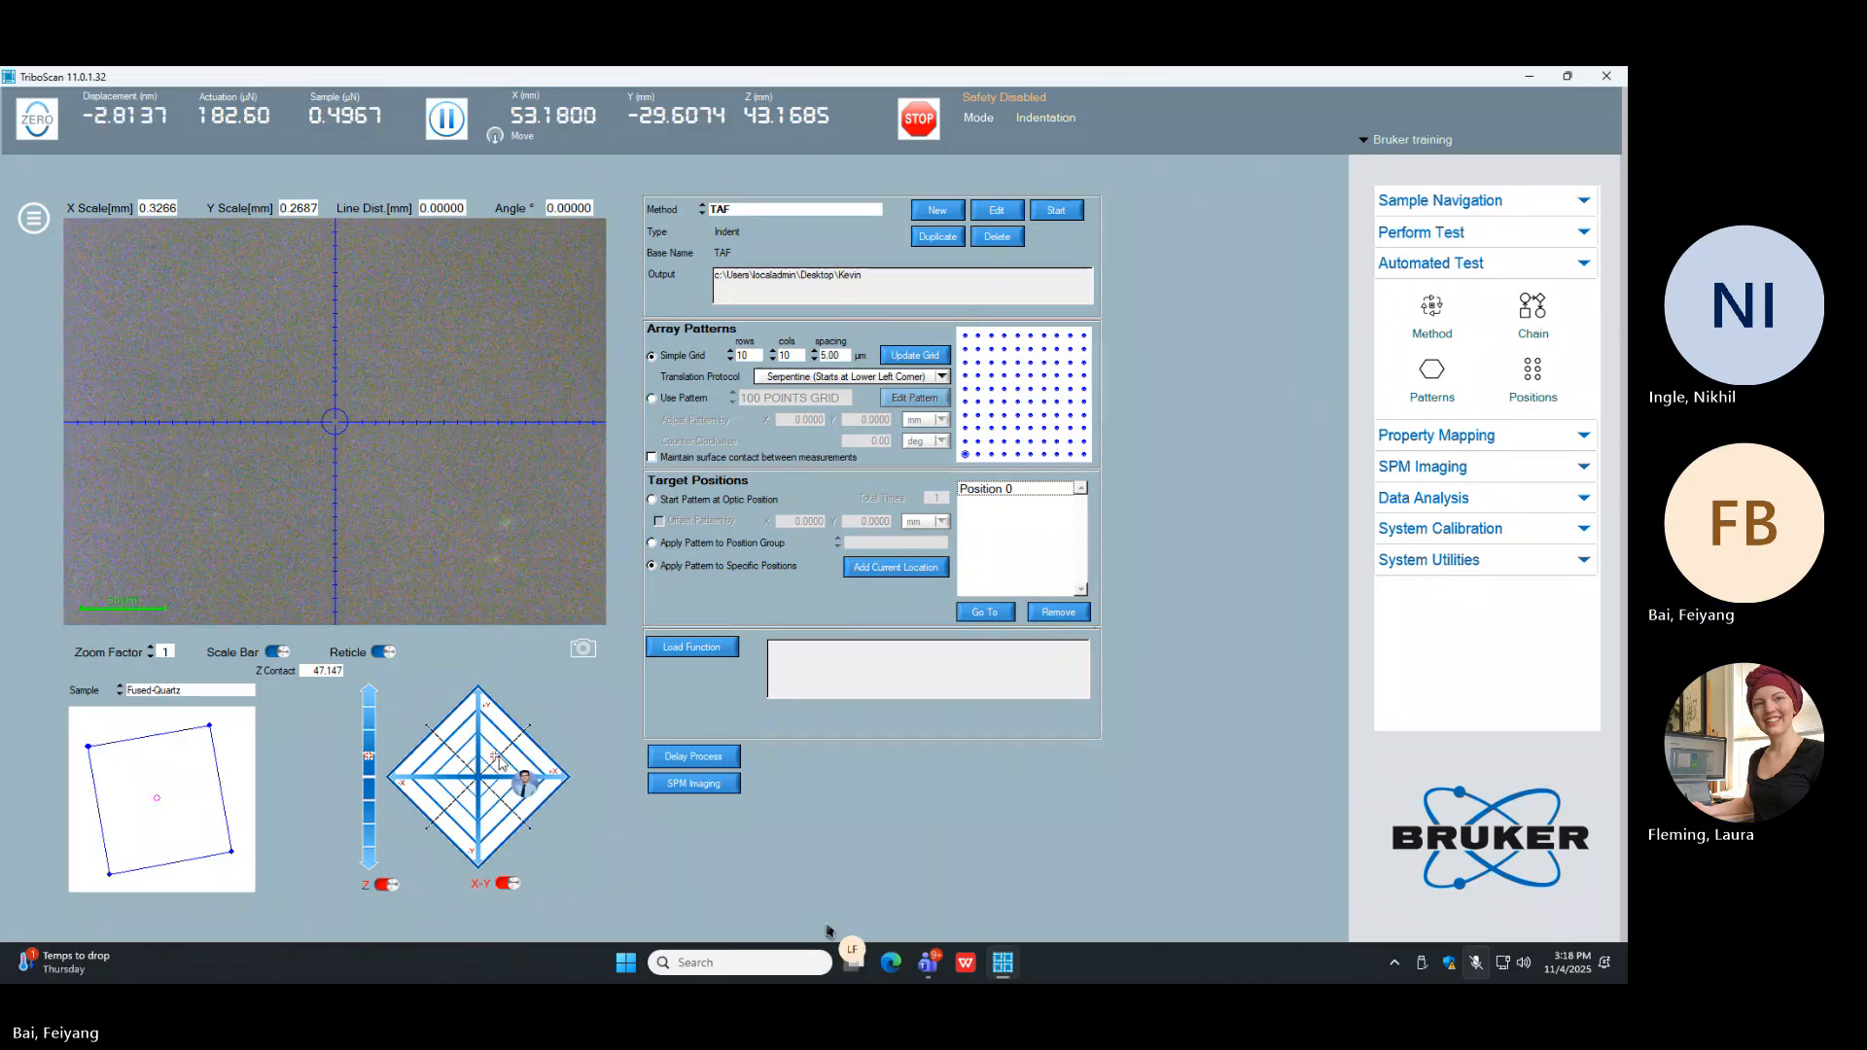
pyautogui.moveTo(498, 762); pyautogui.dragTo(518, 778)
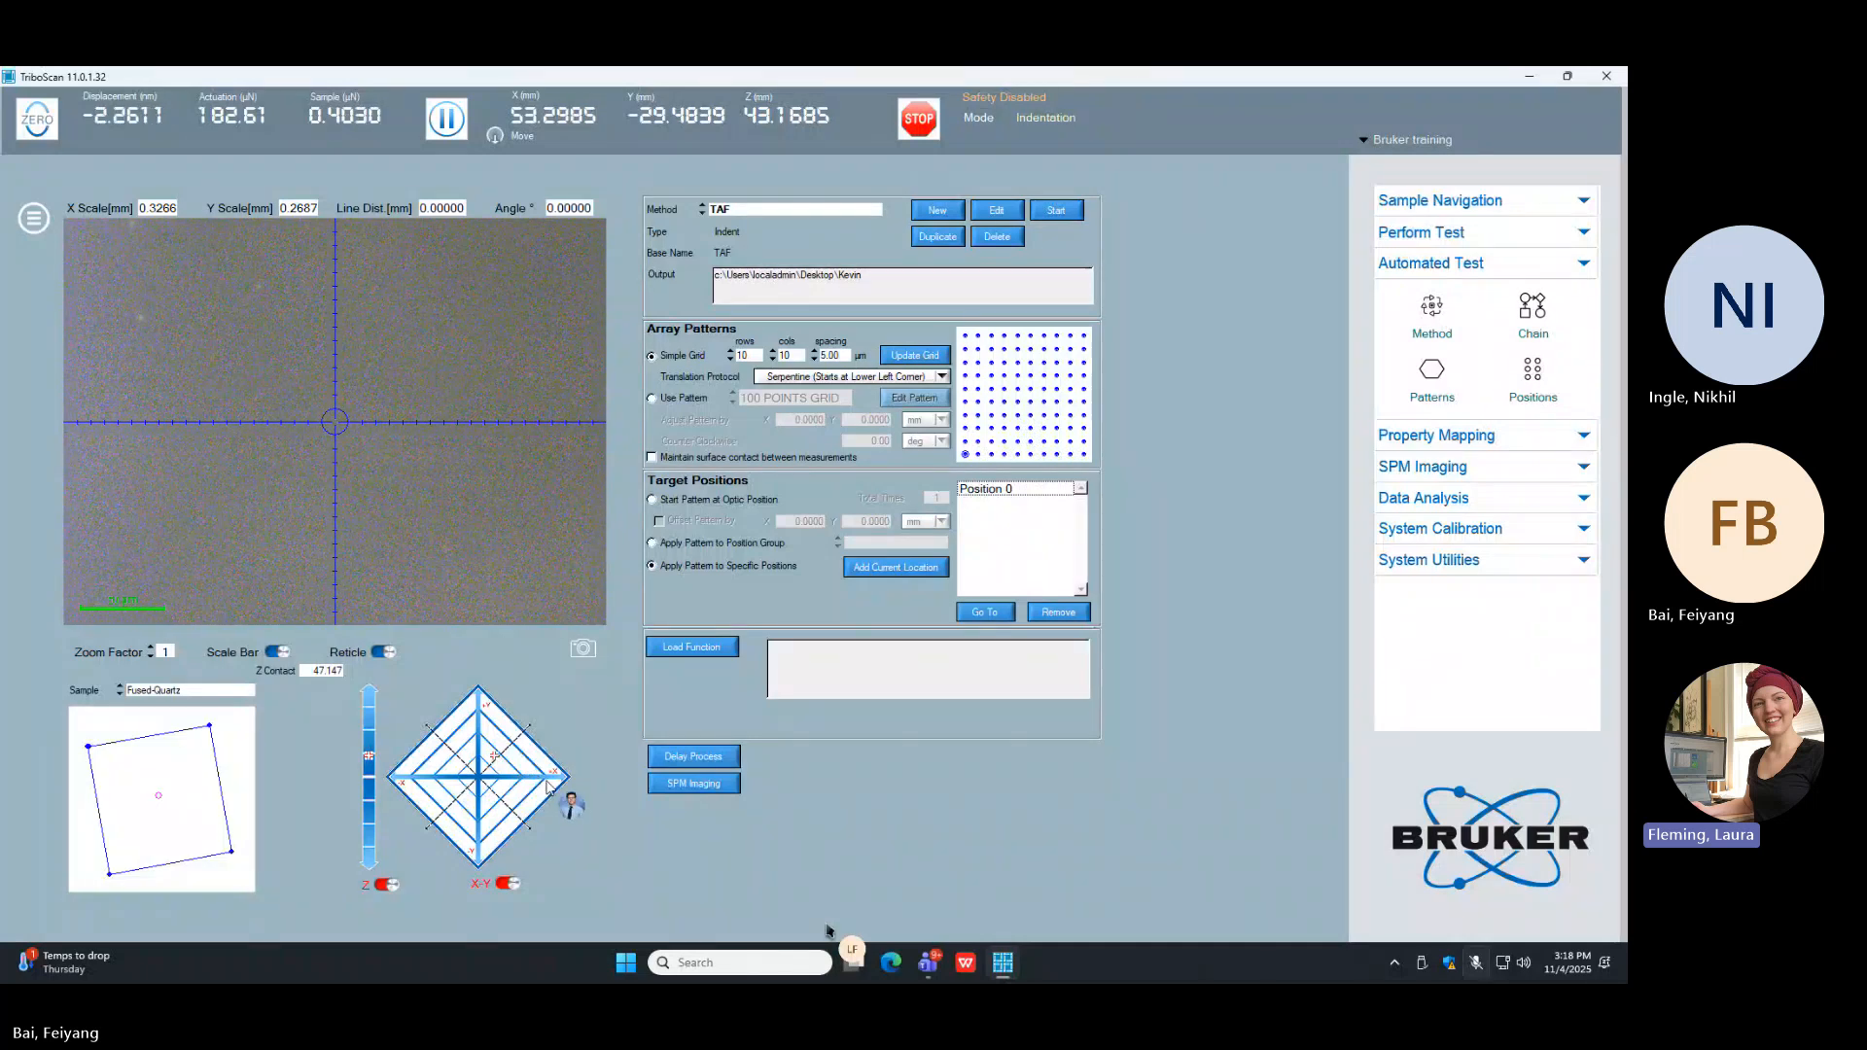
pyautogui.click(897, 574)
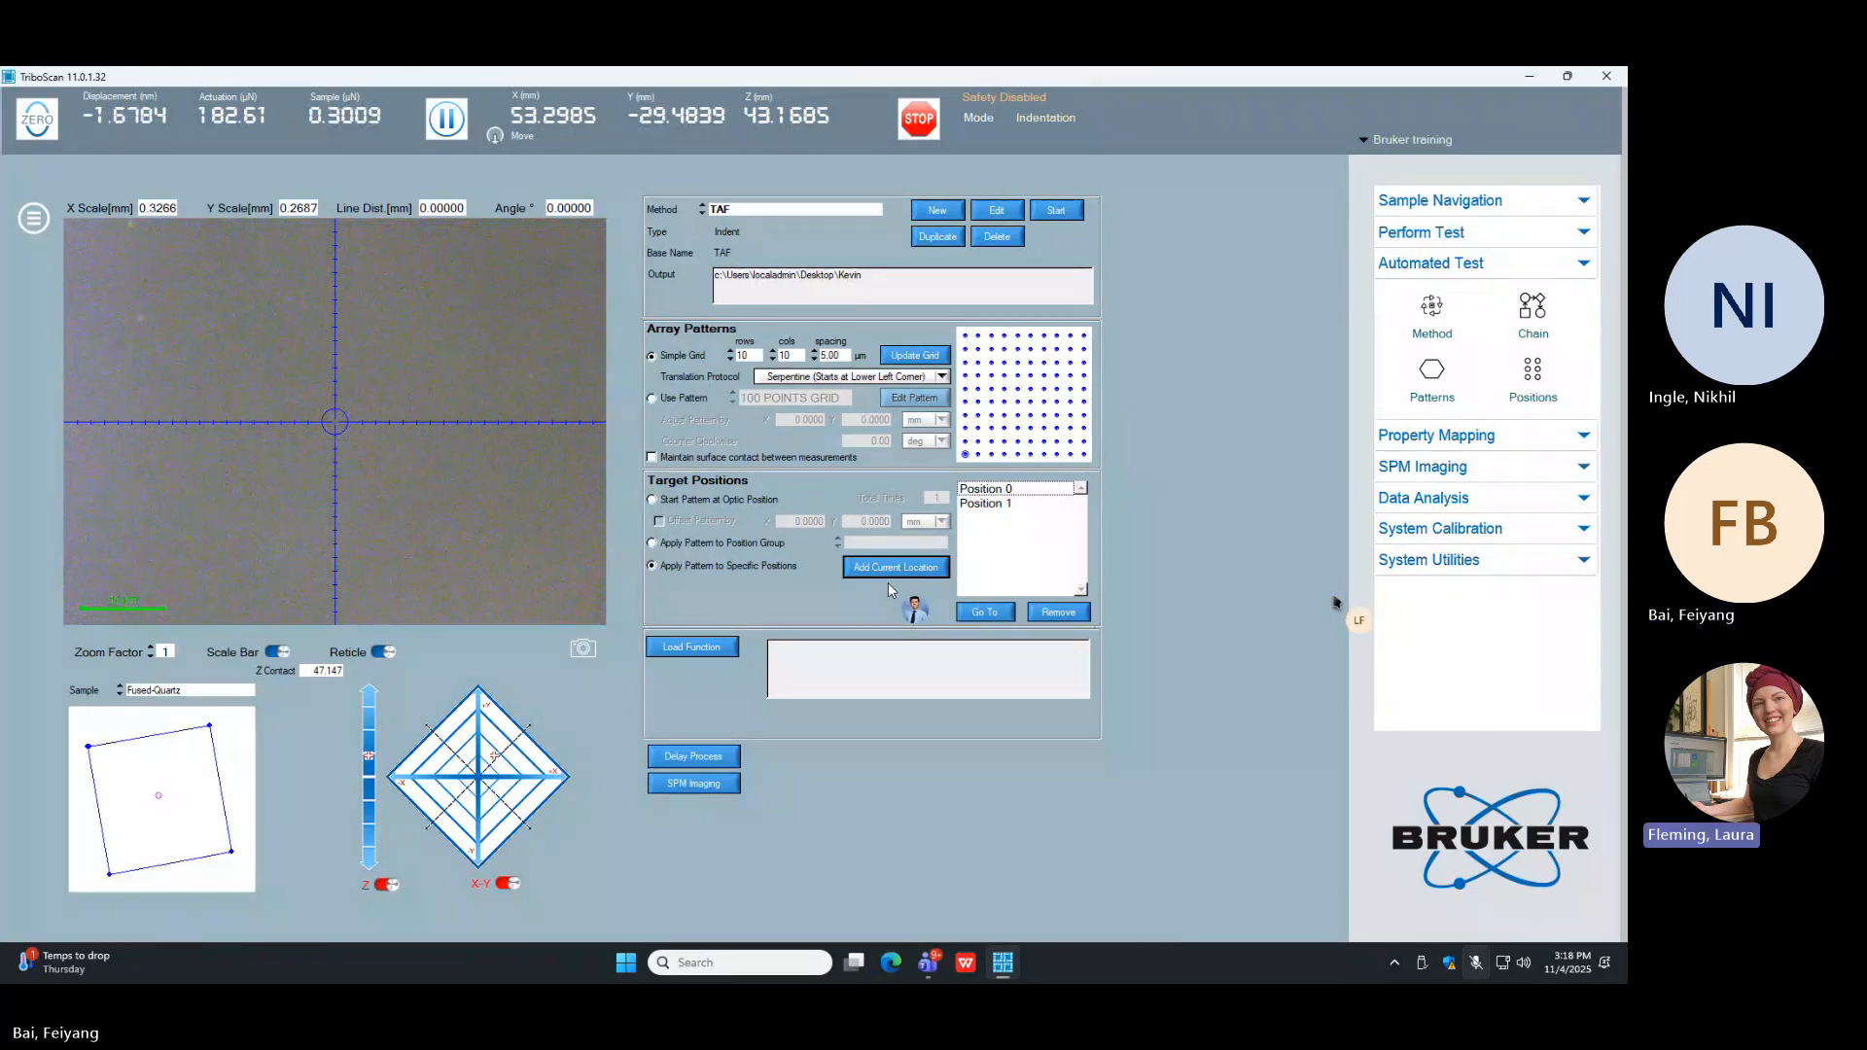
# Step: Open the load function setup and select Basic QS Trapezoid.ldf from the Standard LoadFunctions folder
pyautogui.click(693, 647)
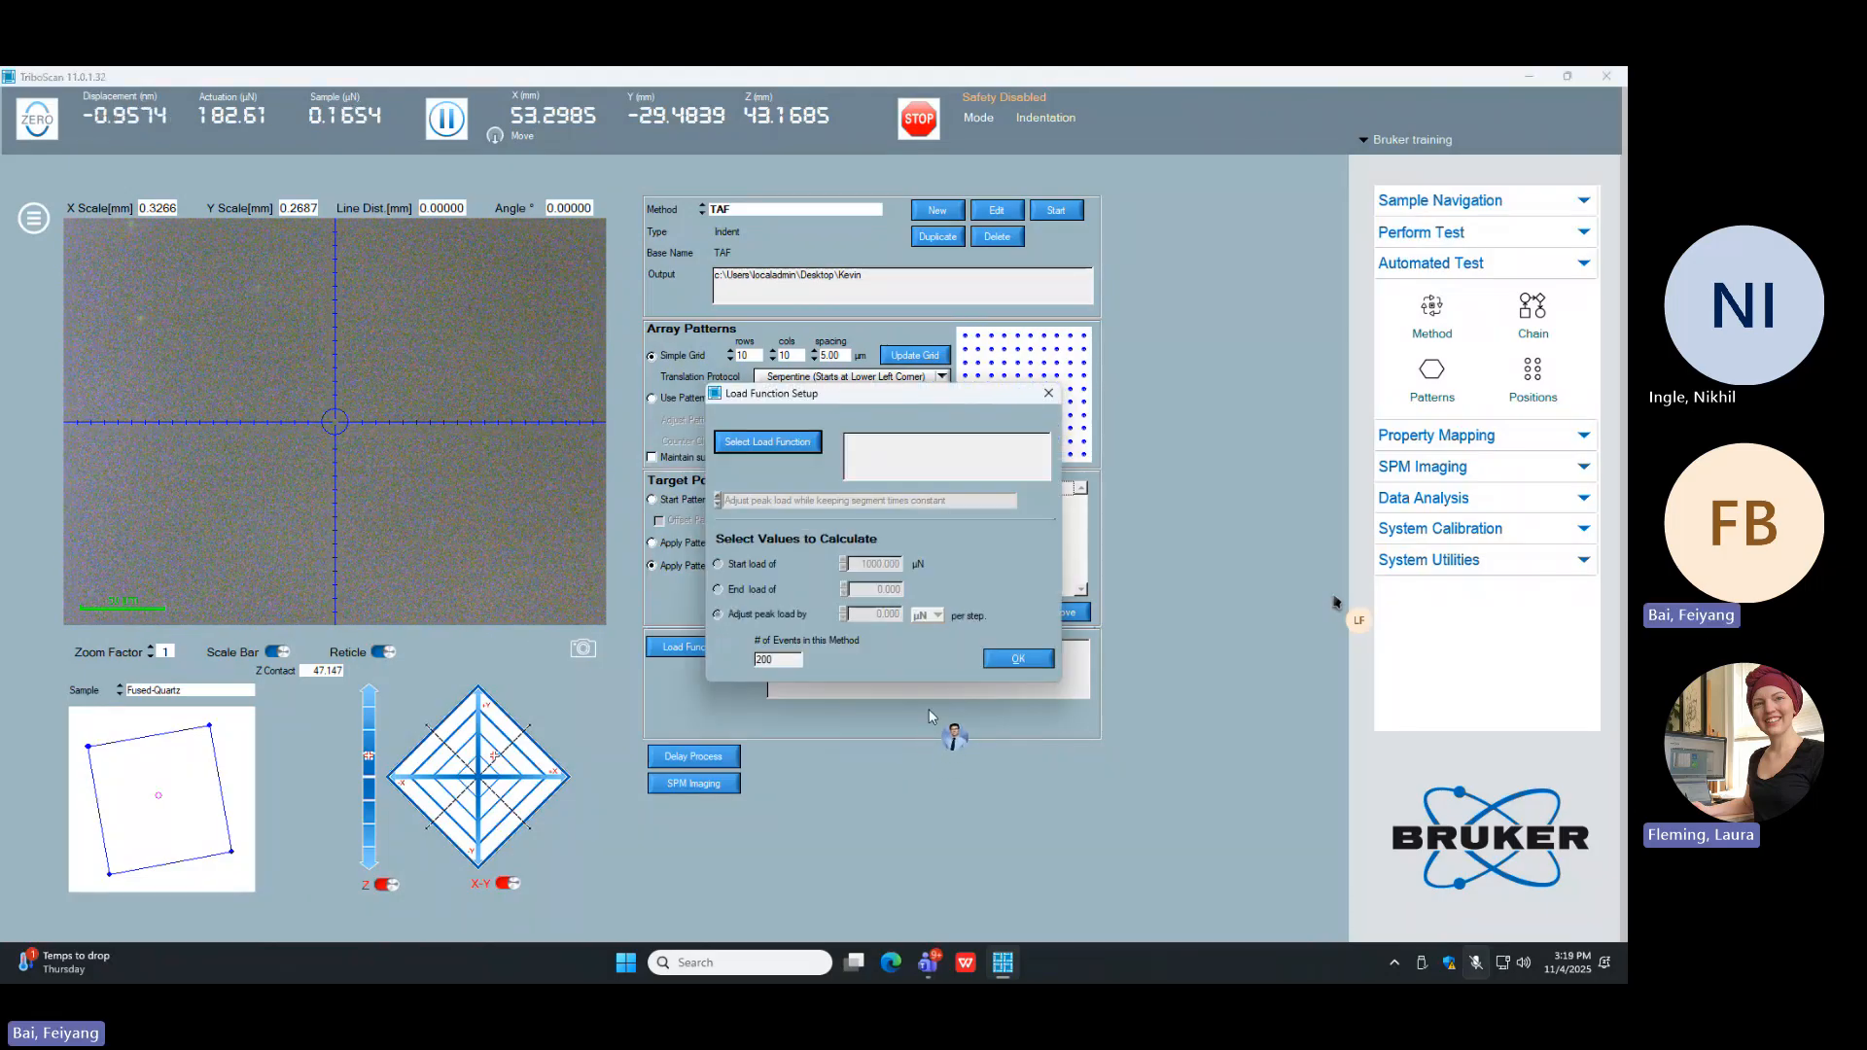
pyautogui.click(778, 444)
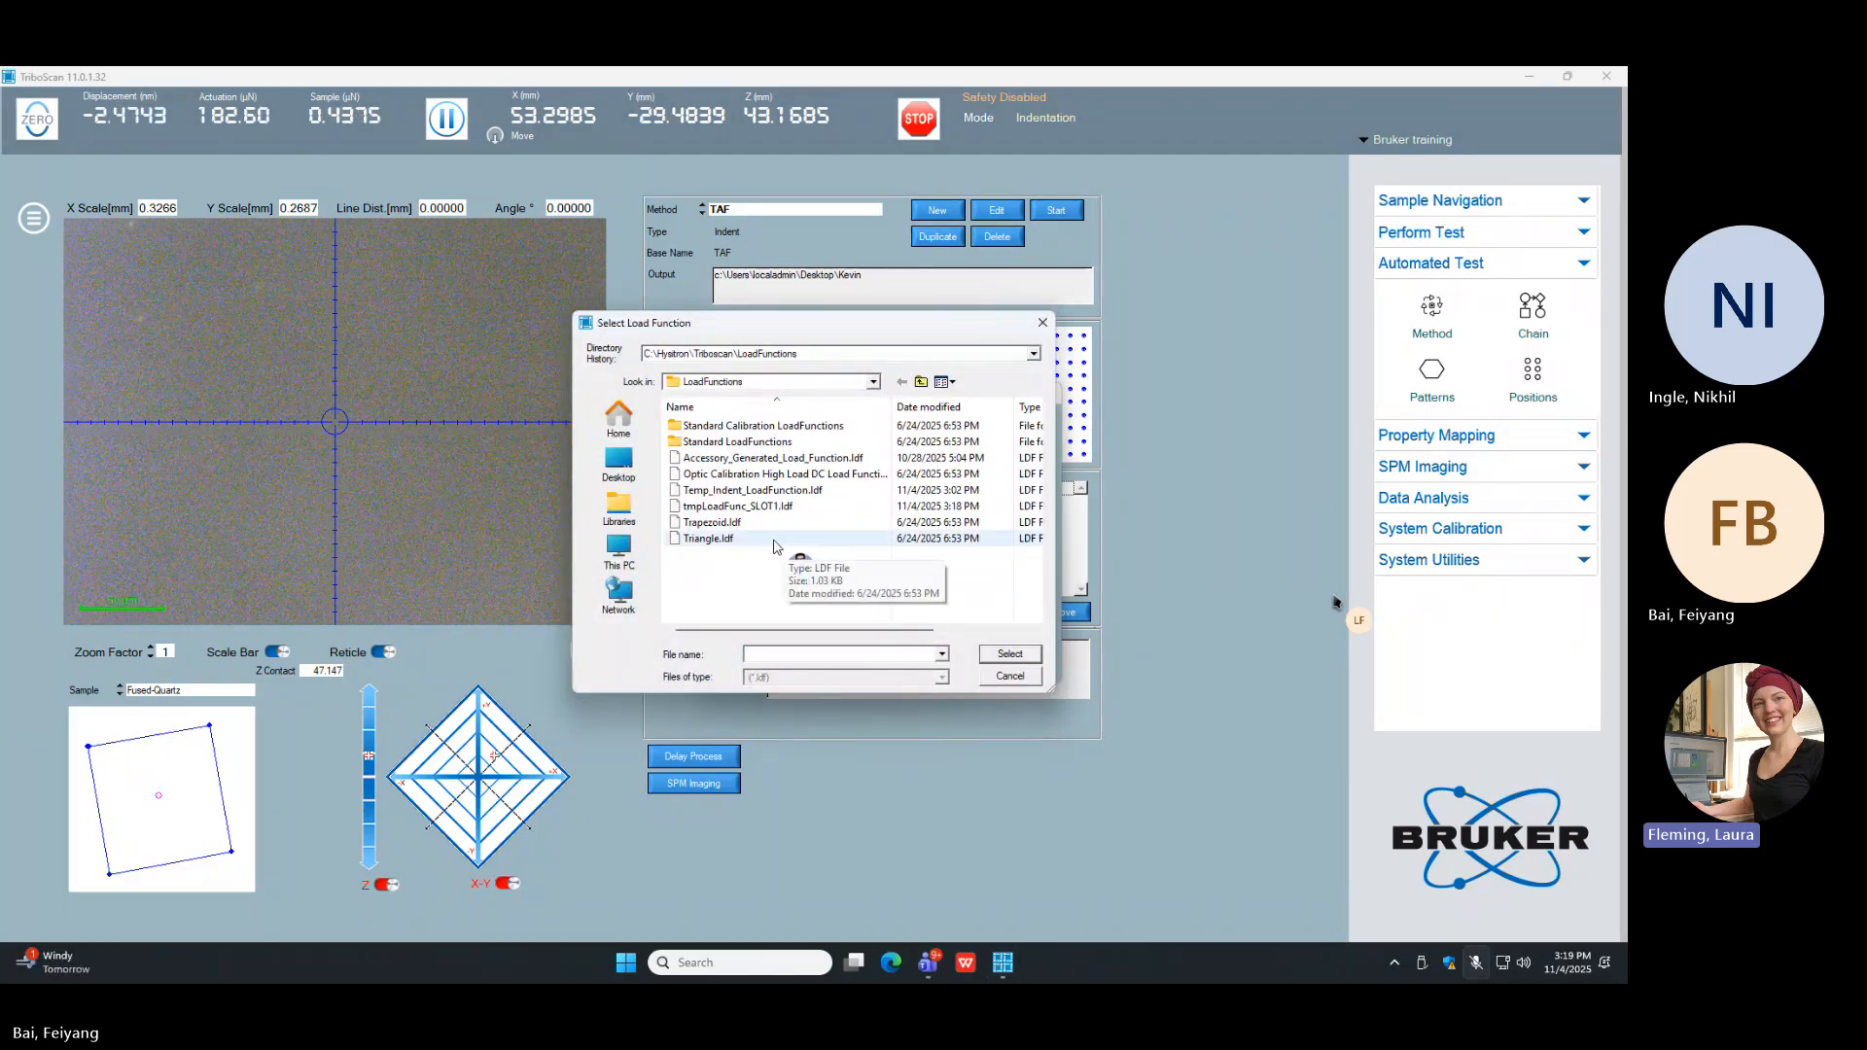
pyautogui.click(735, 443)
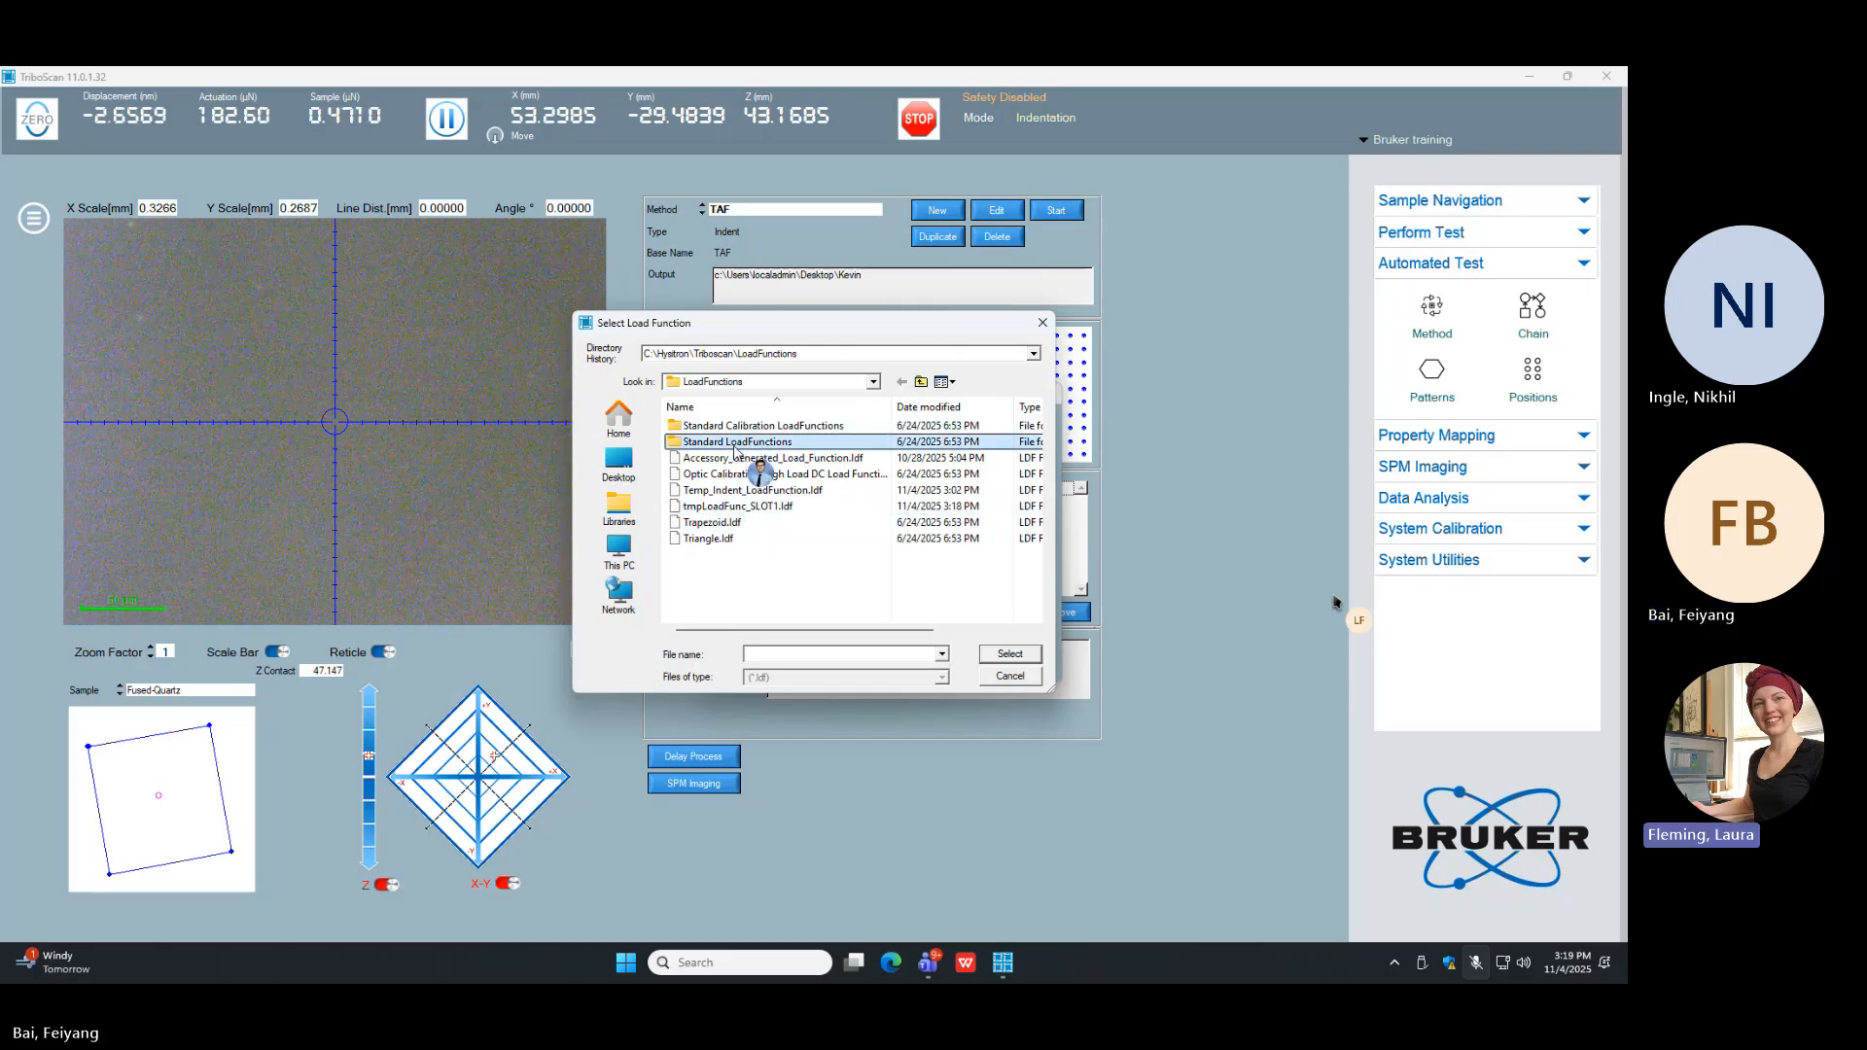
pyautogui.doubleClick(736, 445)
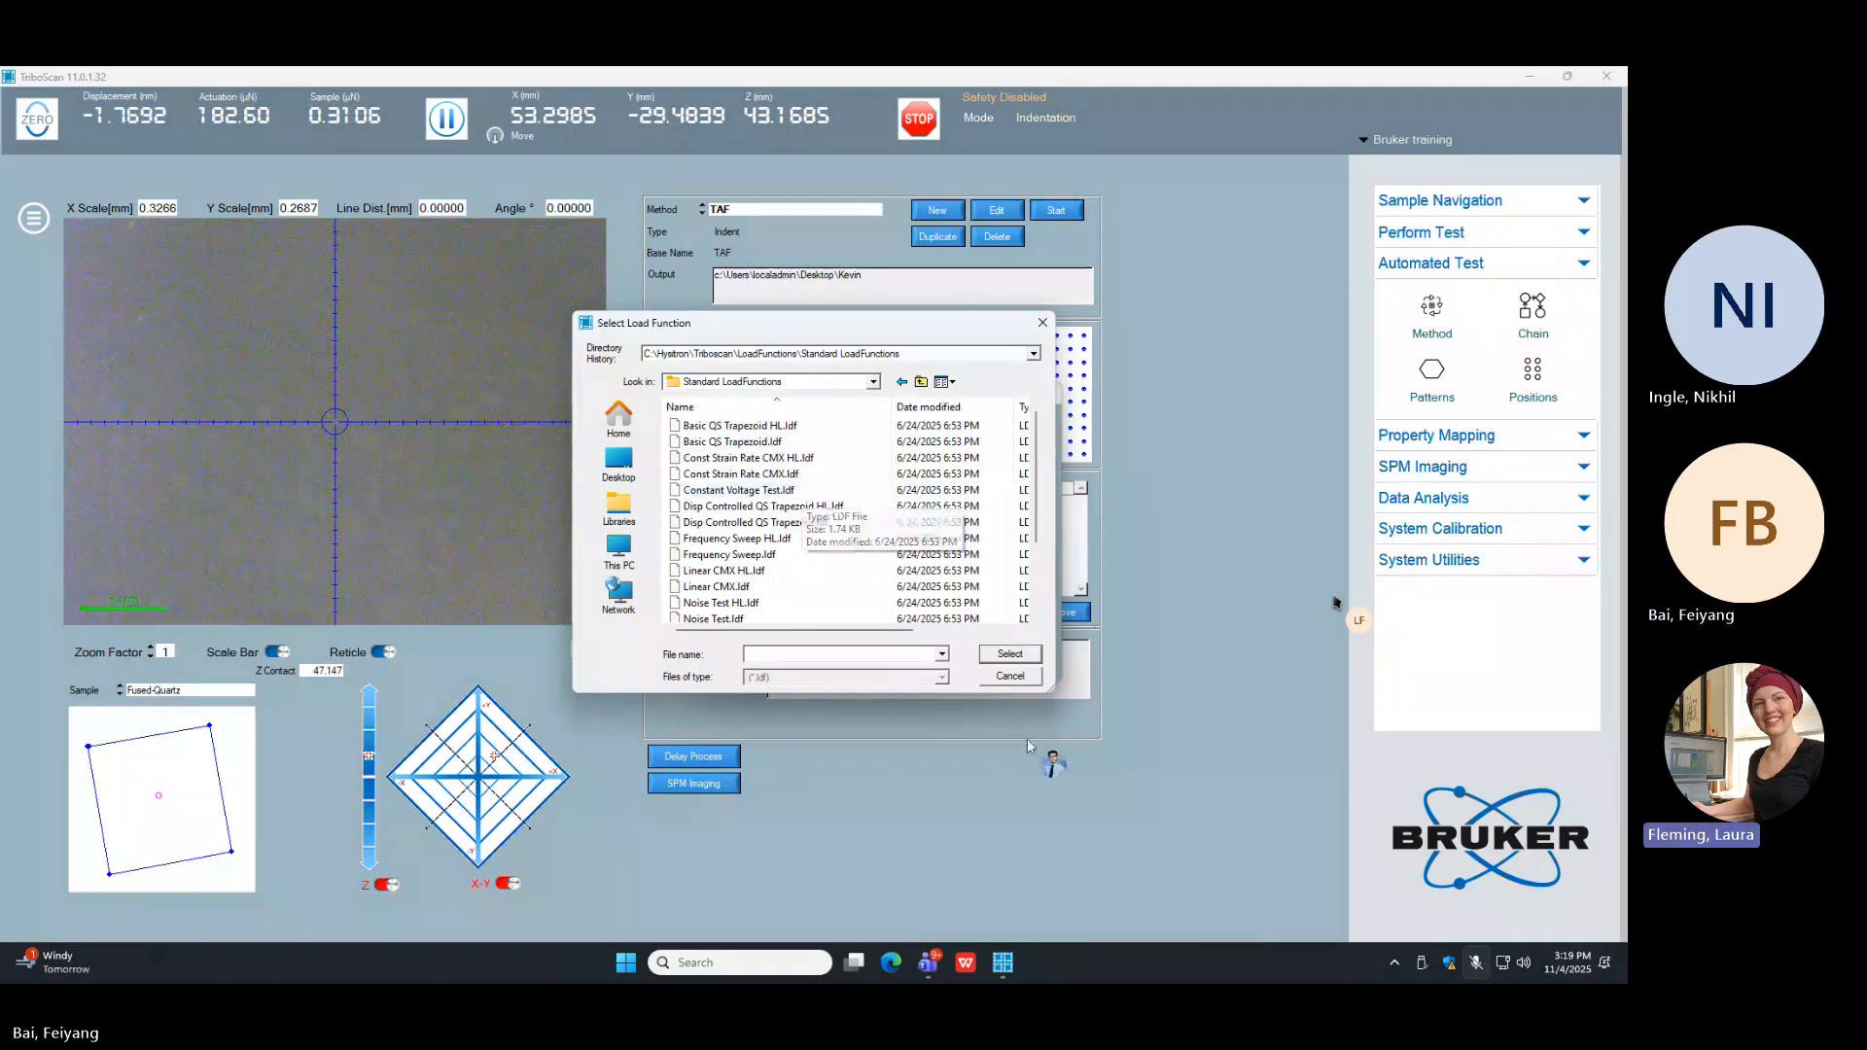
pyautogui.moveTo(1049, 690); pyautogui.dragTo(1352, 838)
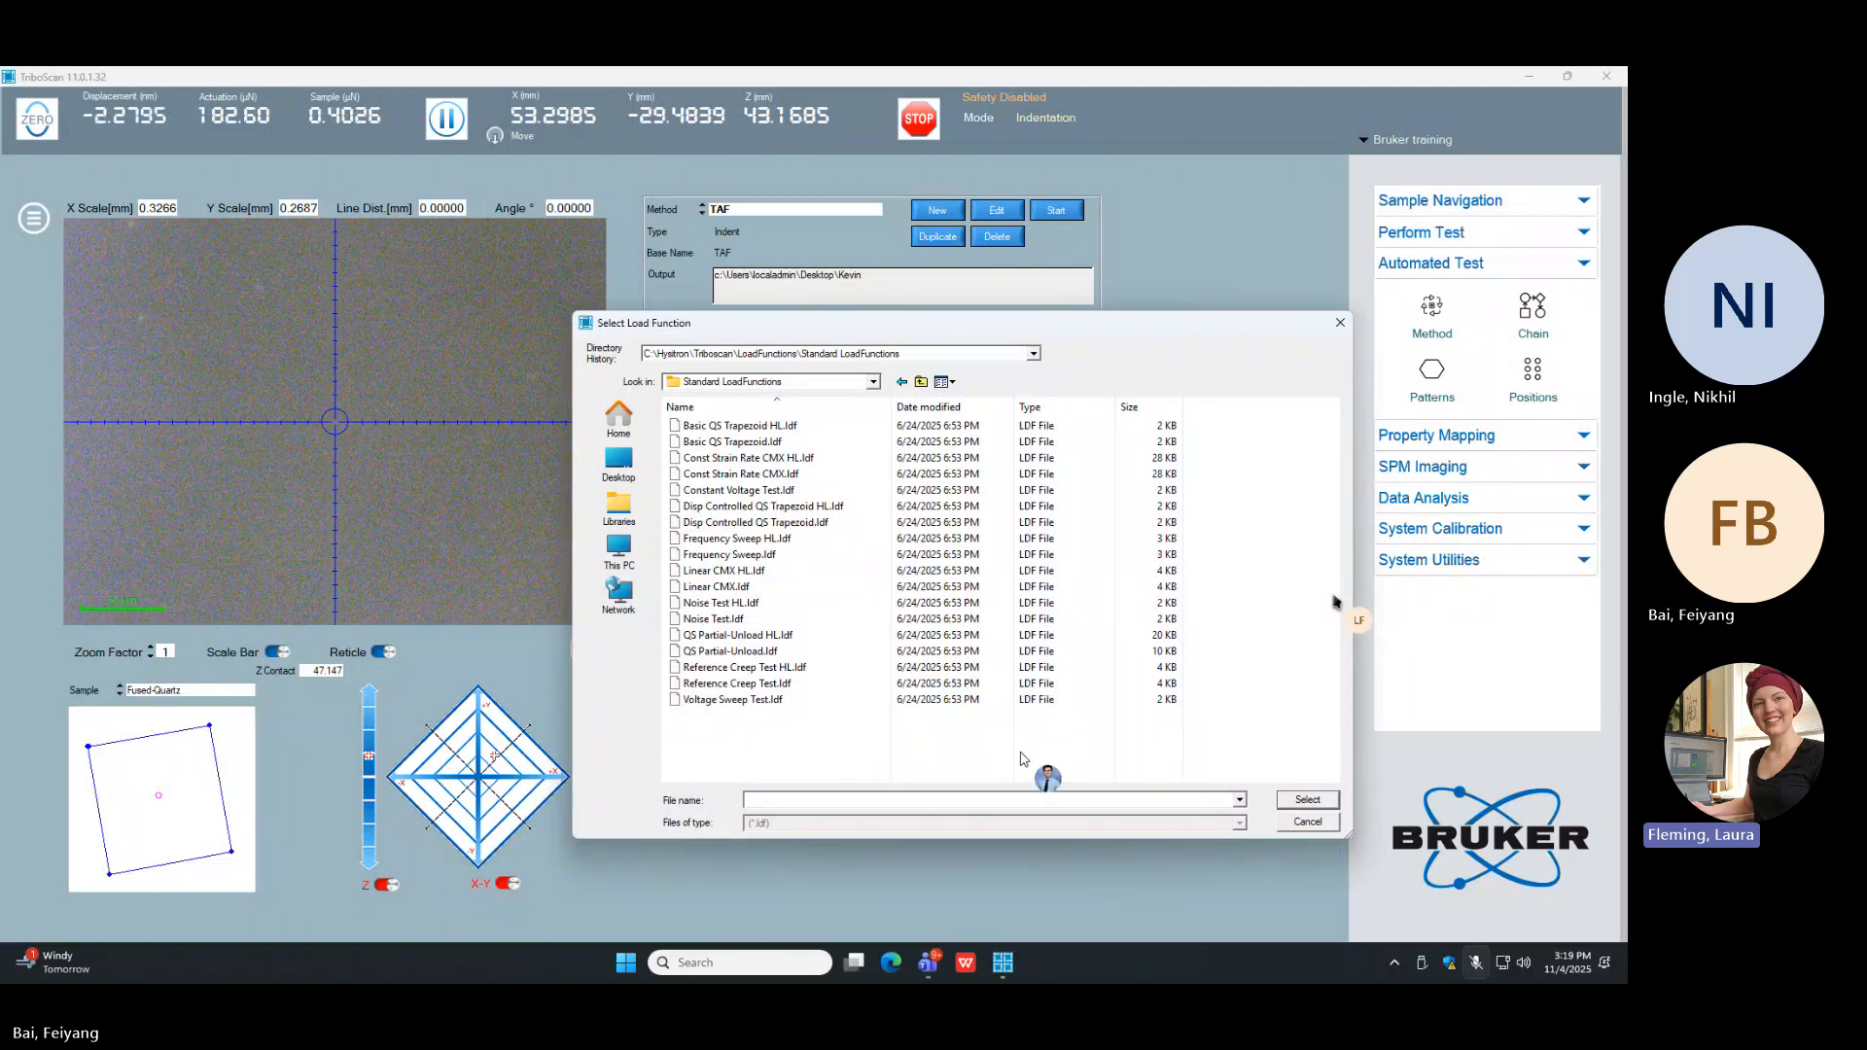
pyautogui.click(772, 447)
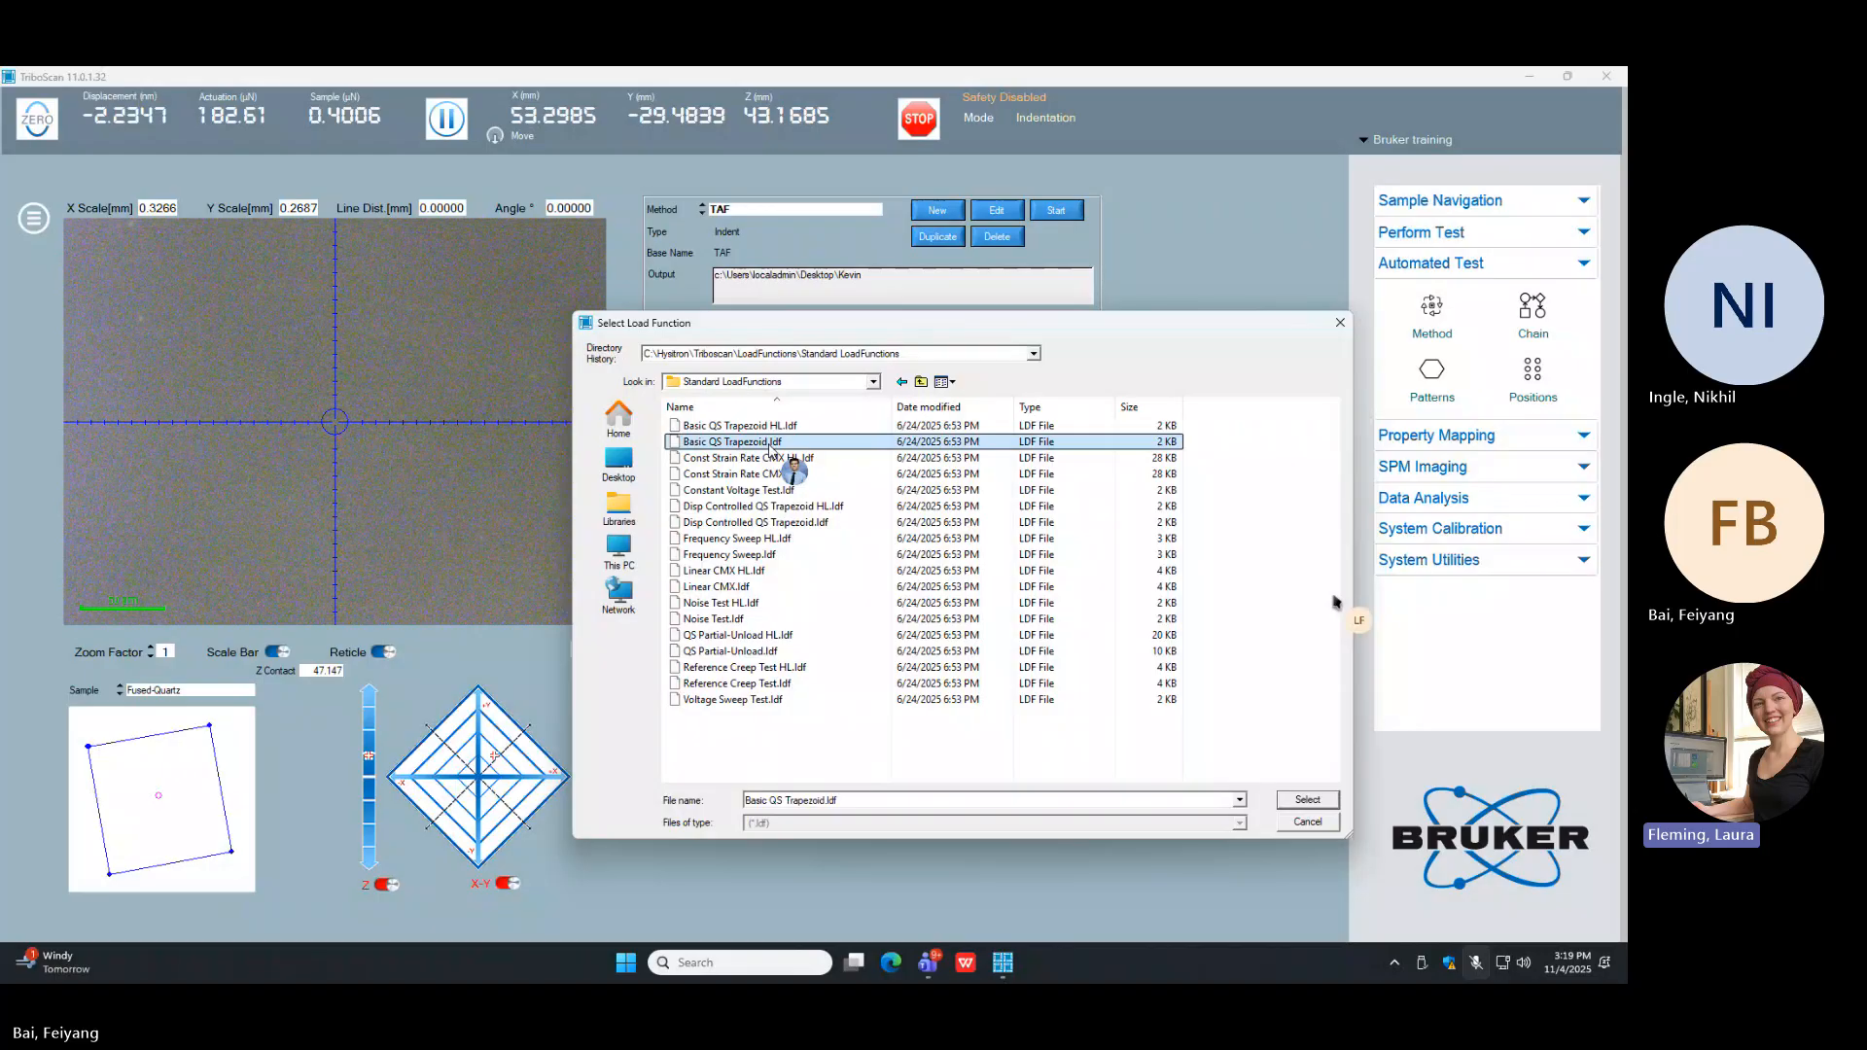
pyautogui.click(1300, 804)
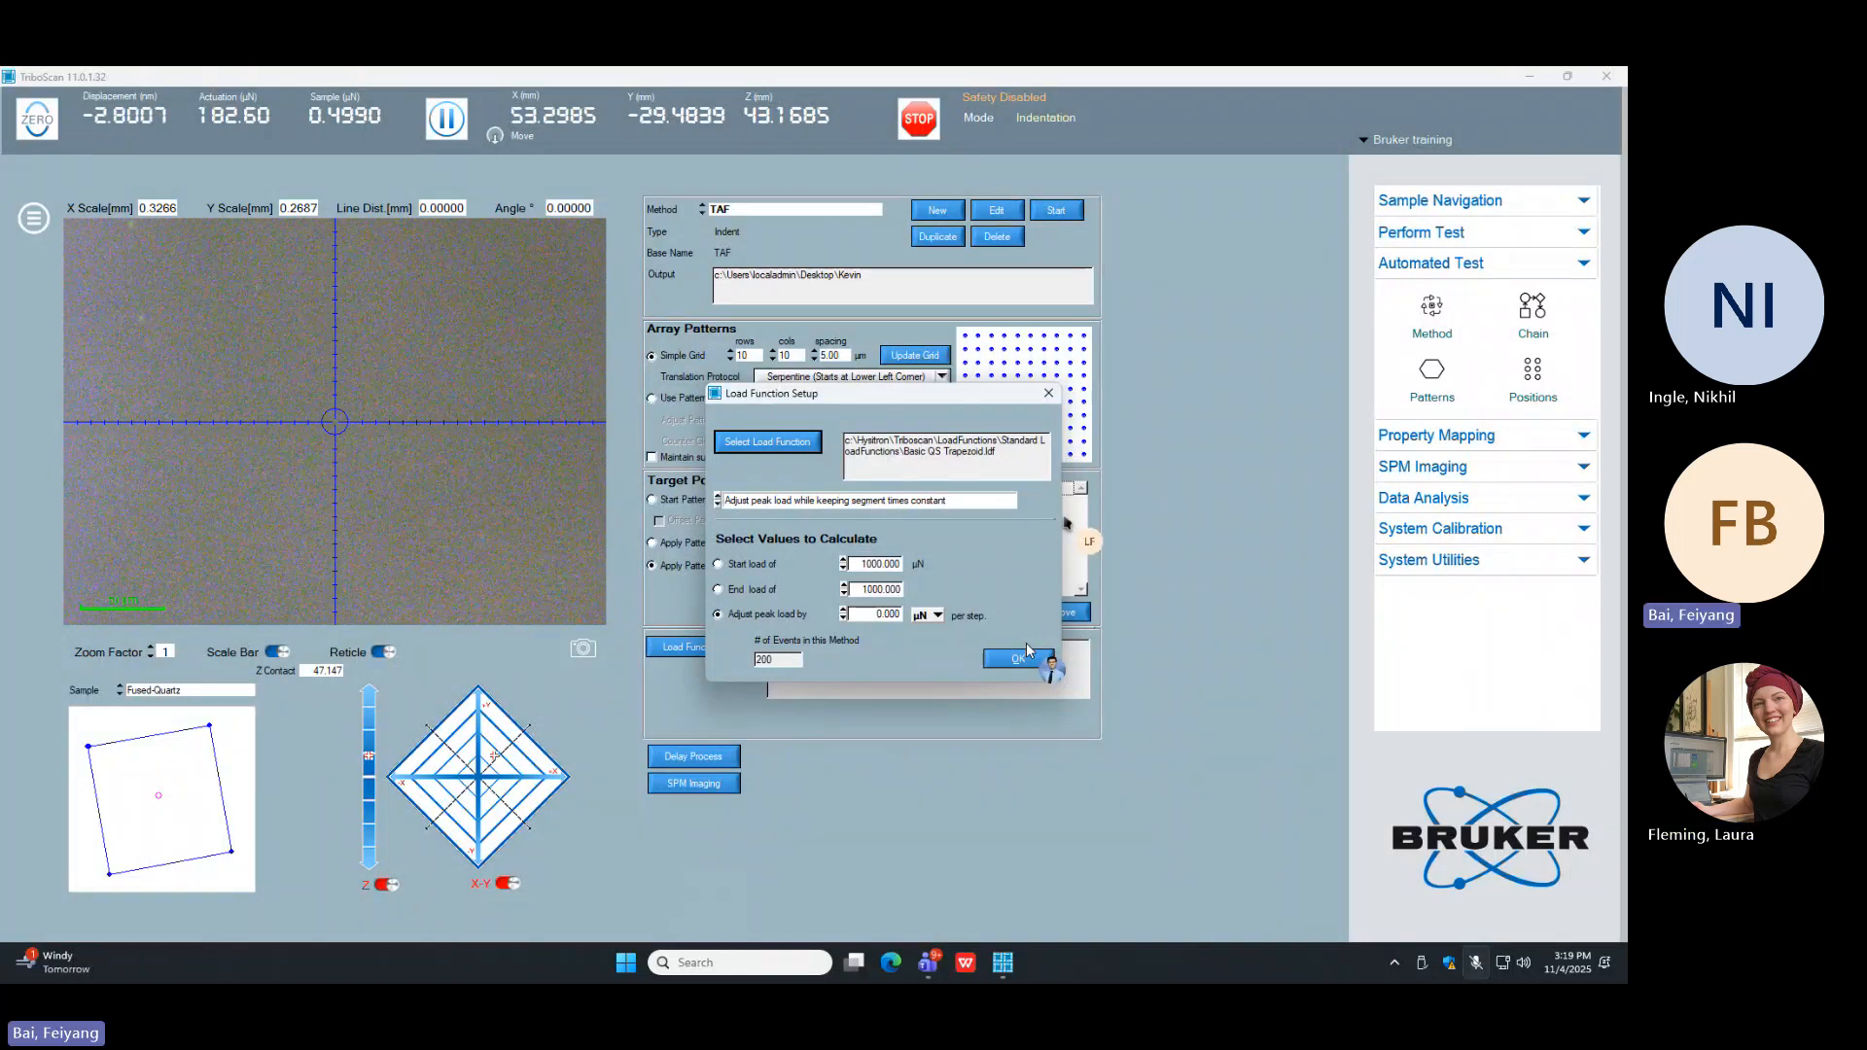
# Step: Try adjusting peak load with constant loading rates, and return to keeping segment times constant
pyautogui.click(764, 503)
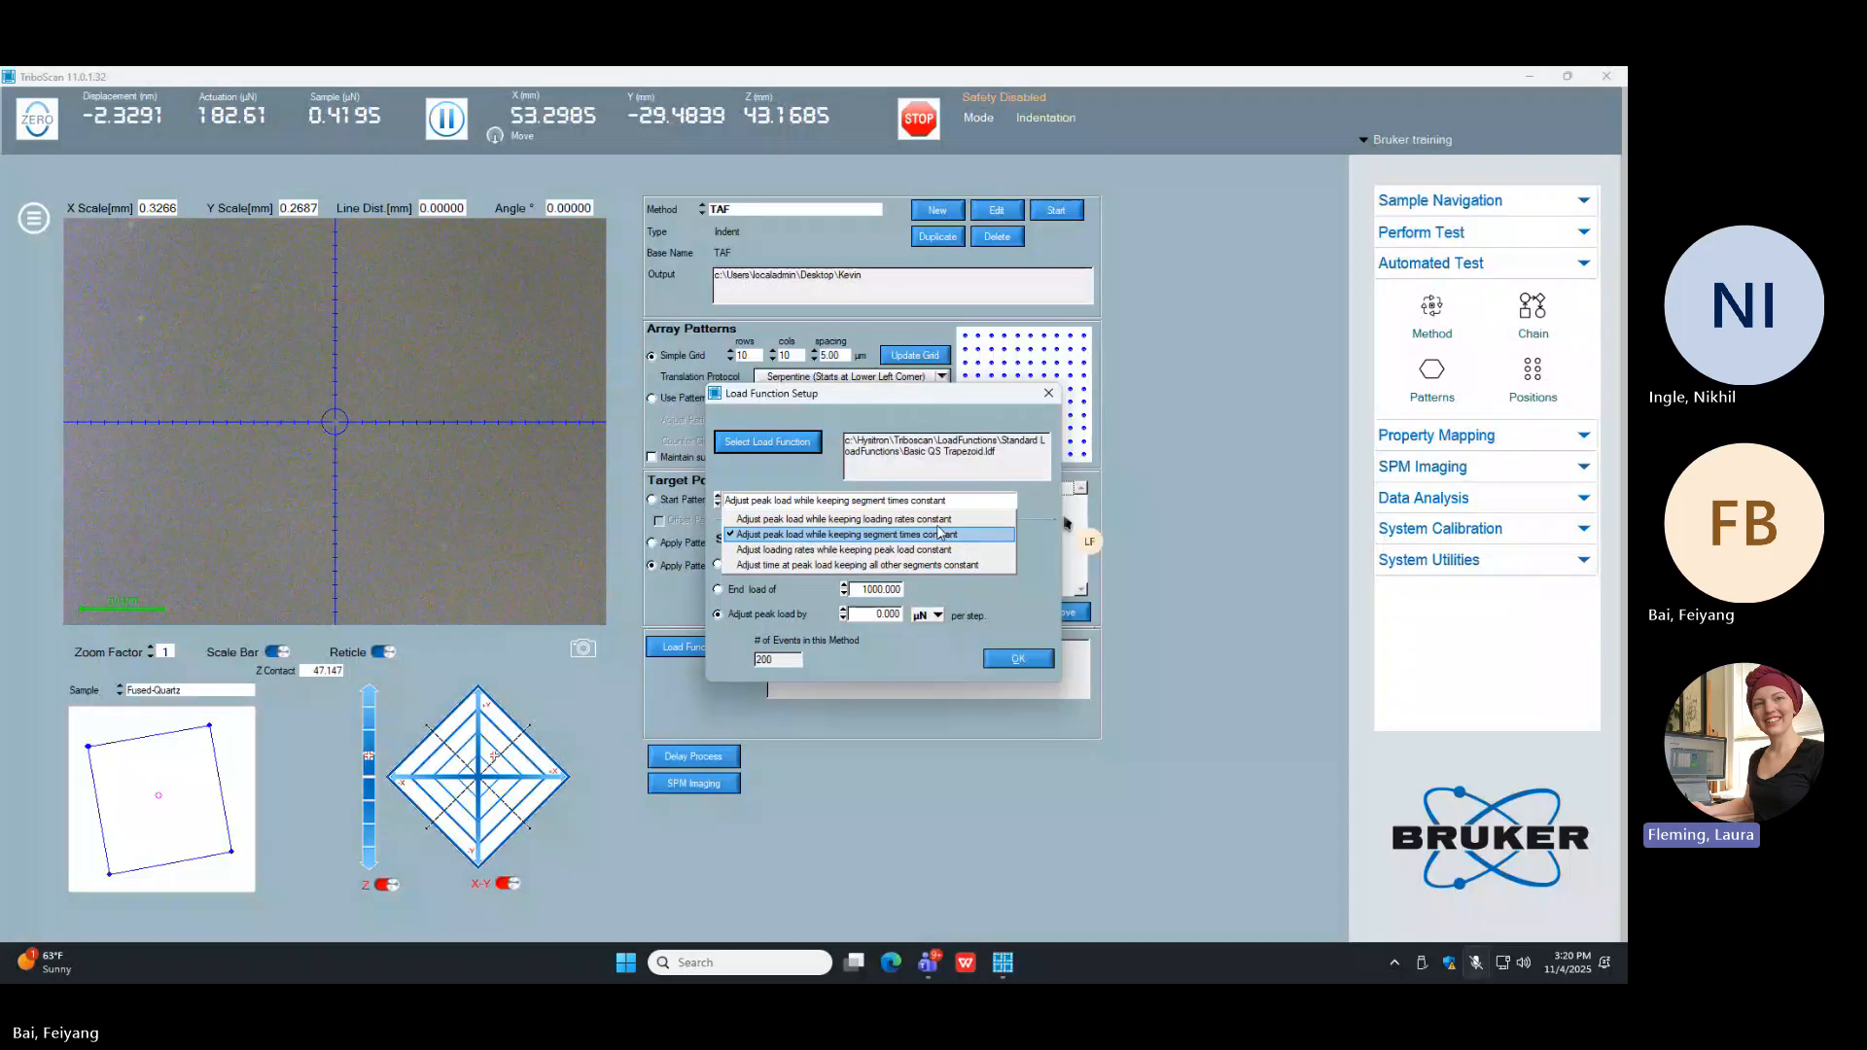
pyautogui.click(928, 518)
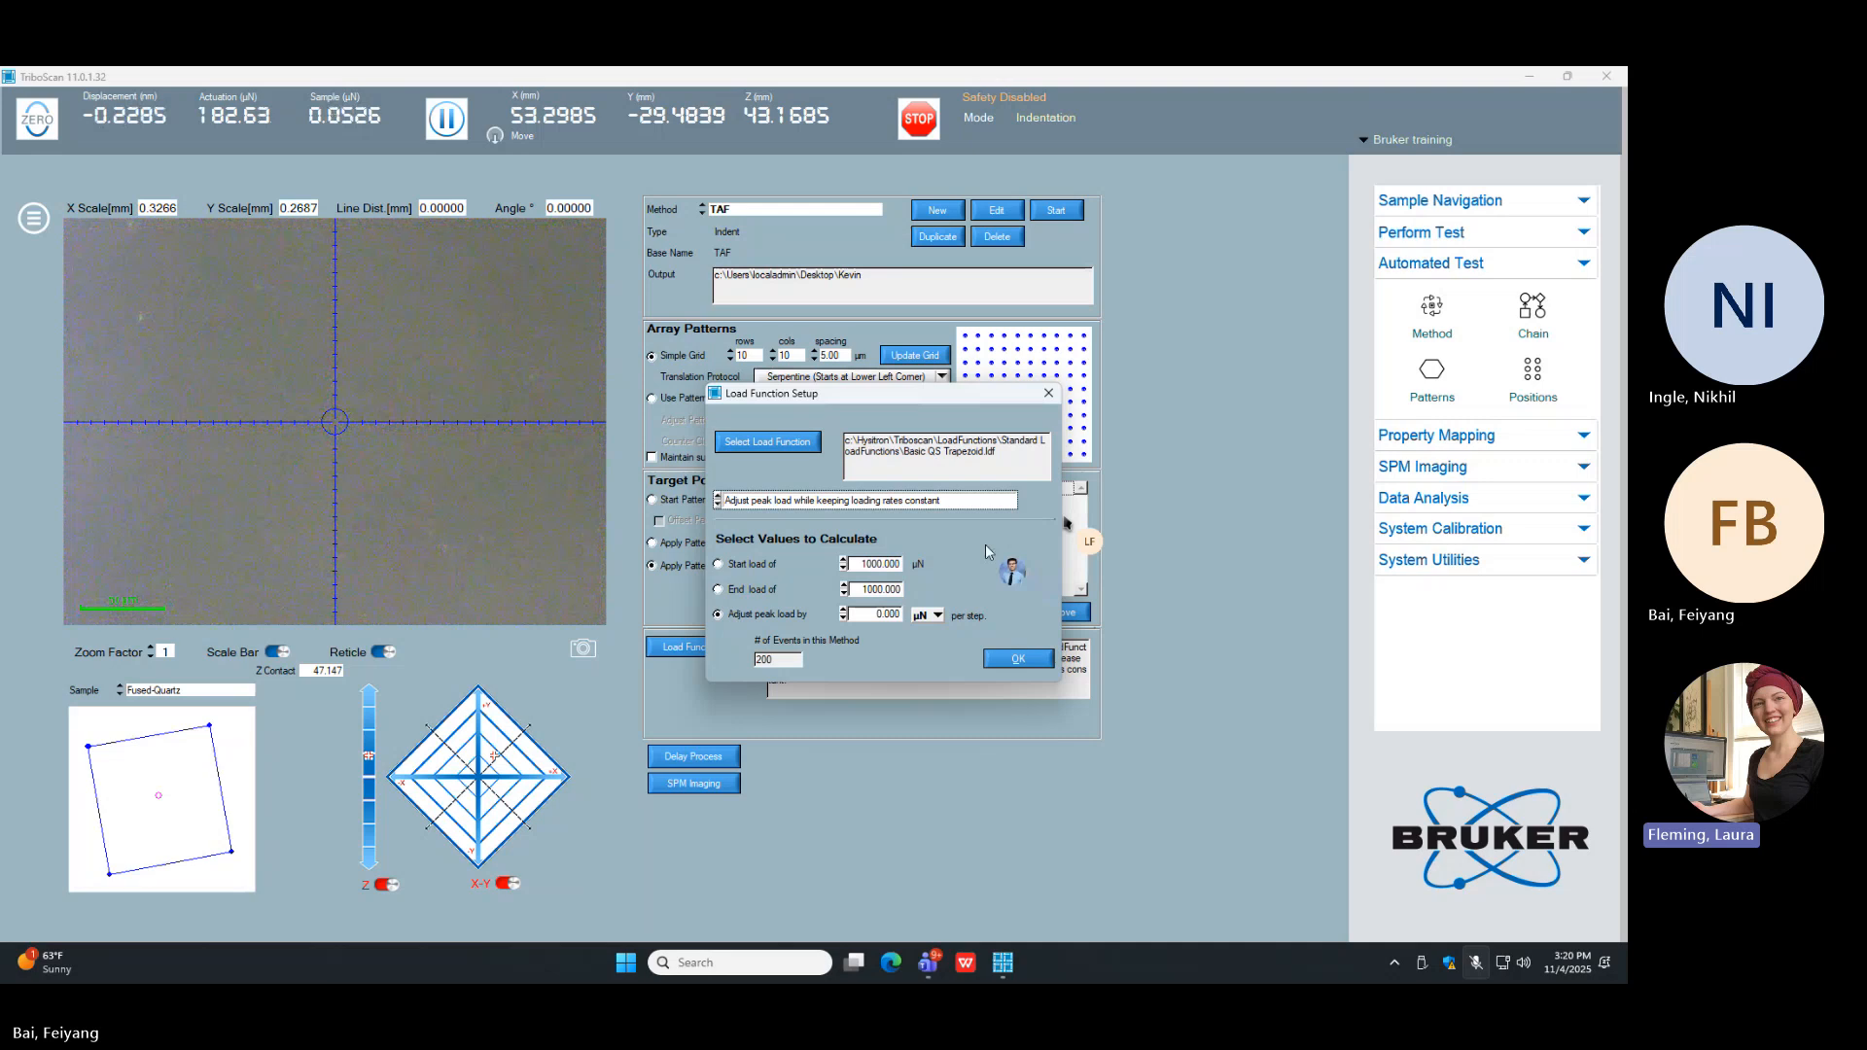
pyautogui.click(883, 565)
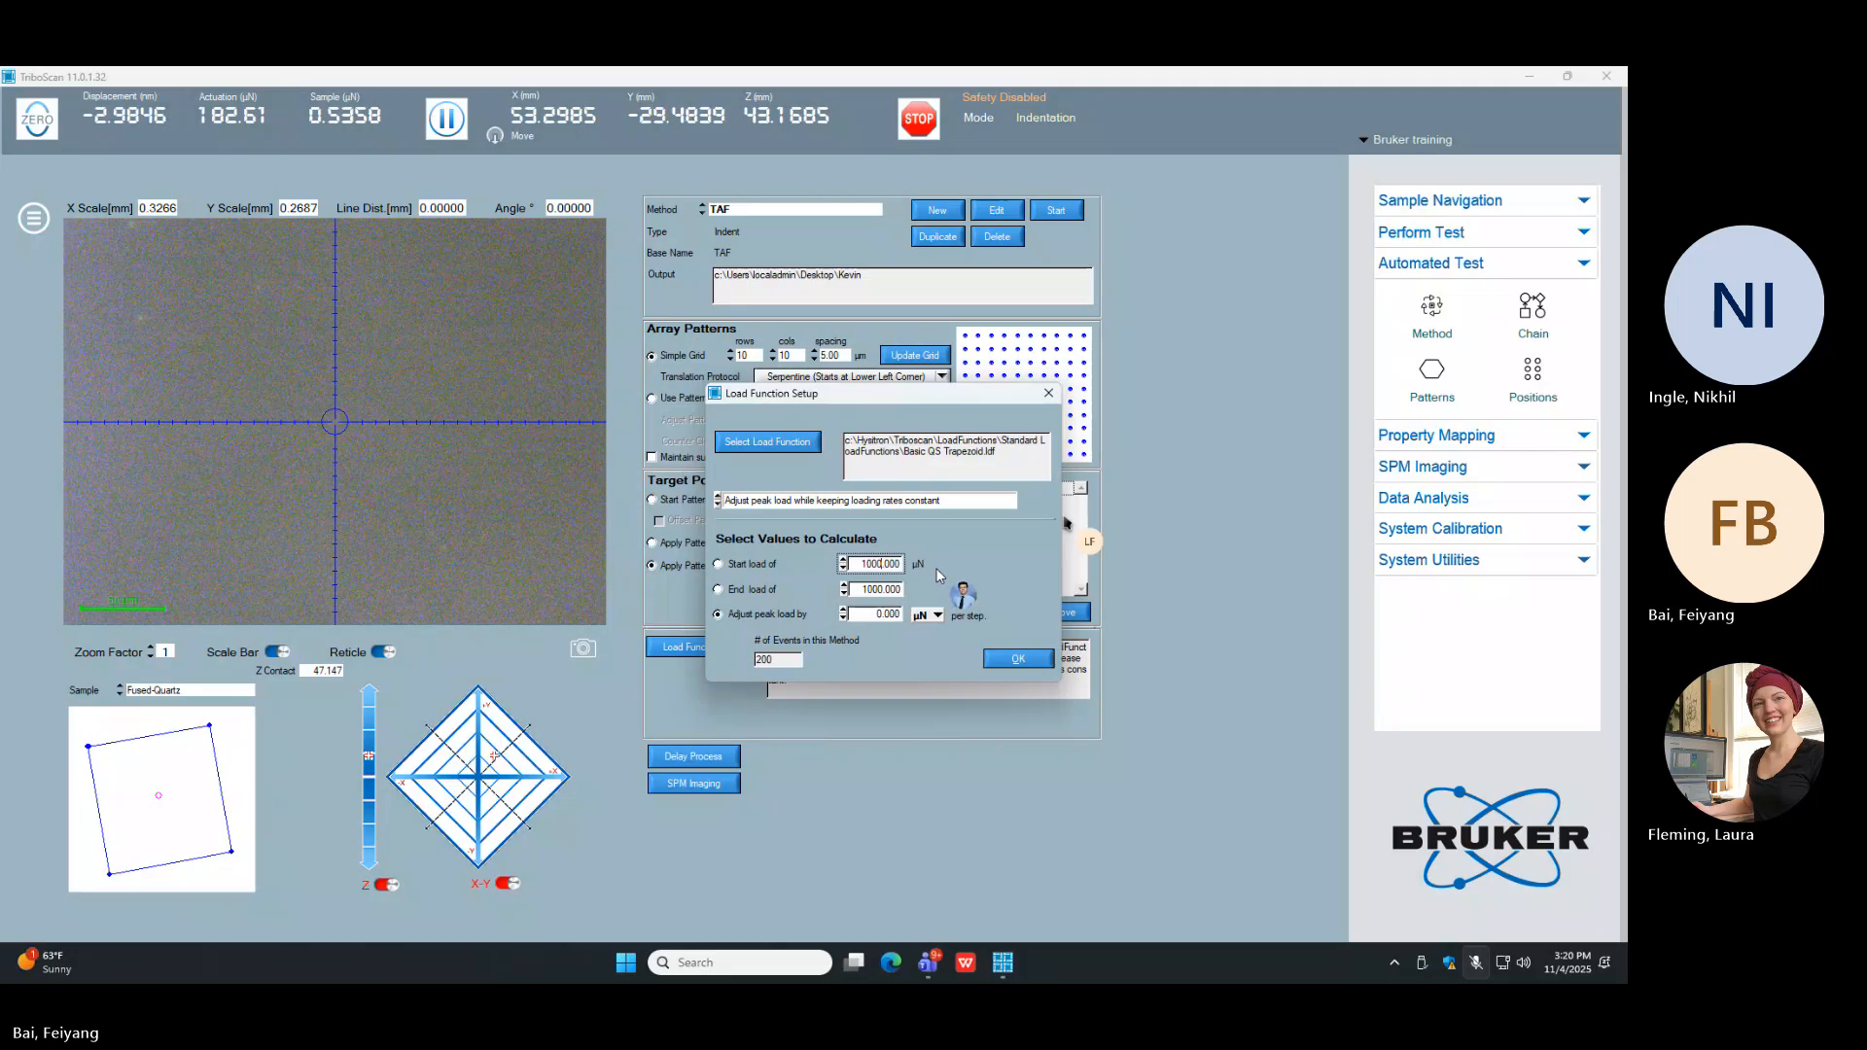
pyautogui.click(938, 502)
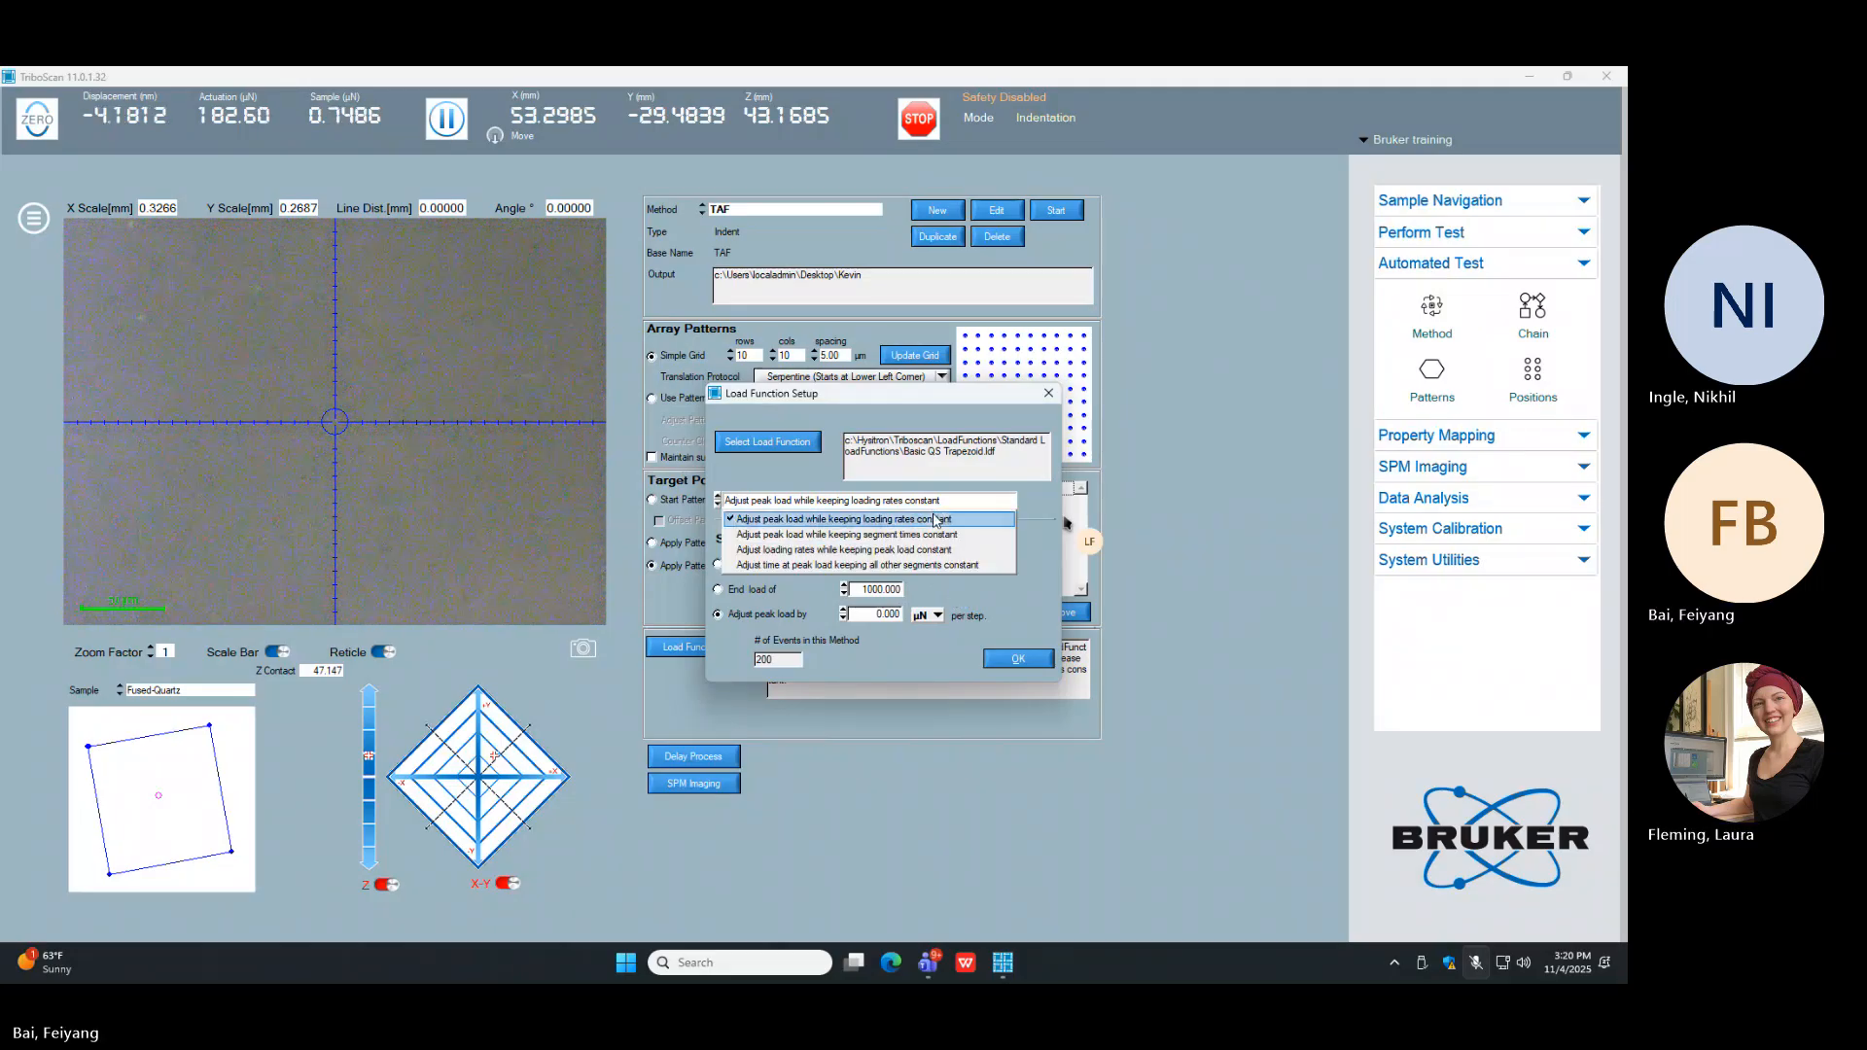
pyautogui.click(932, 537)
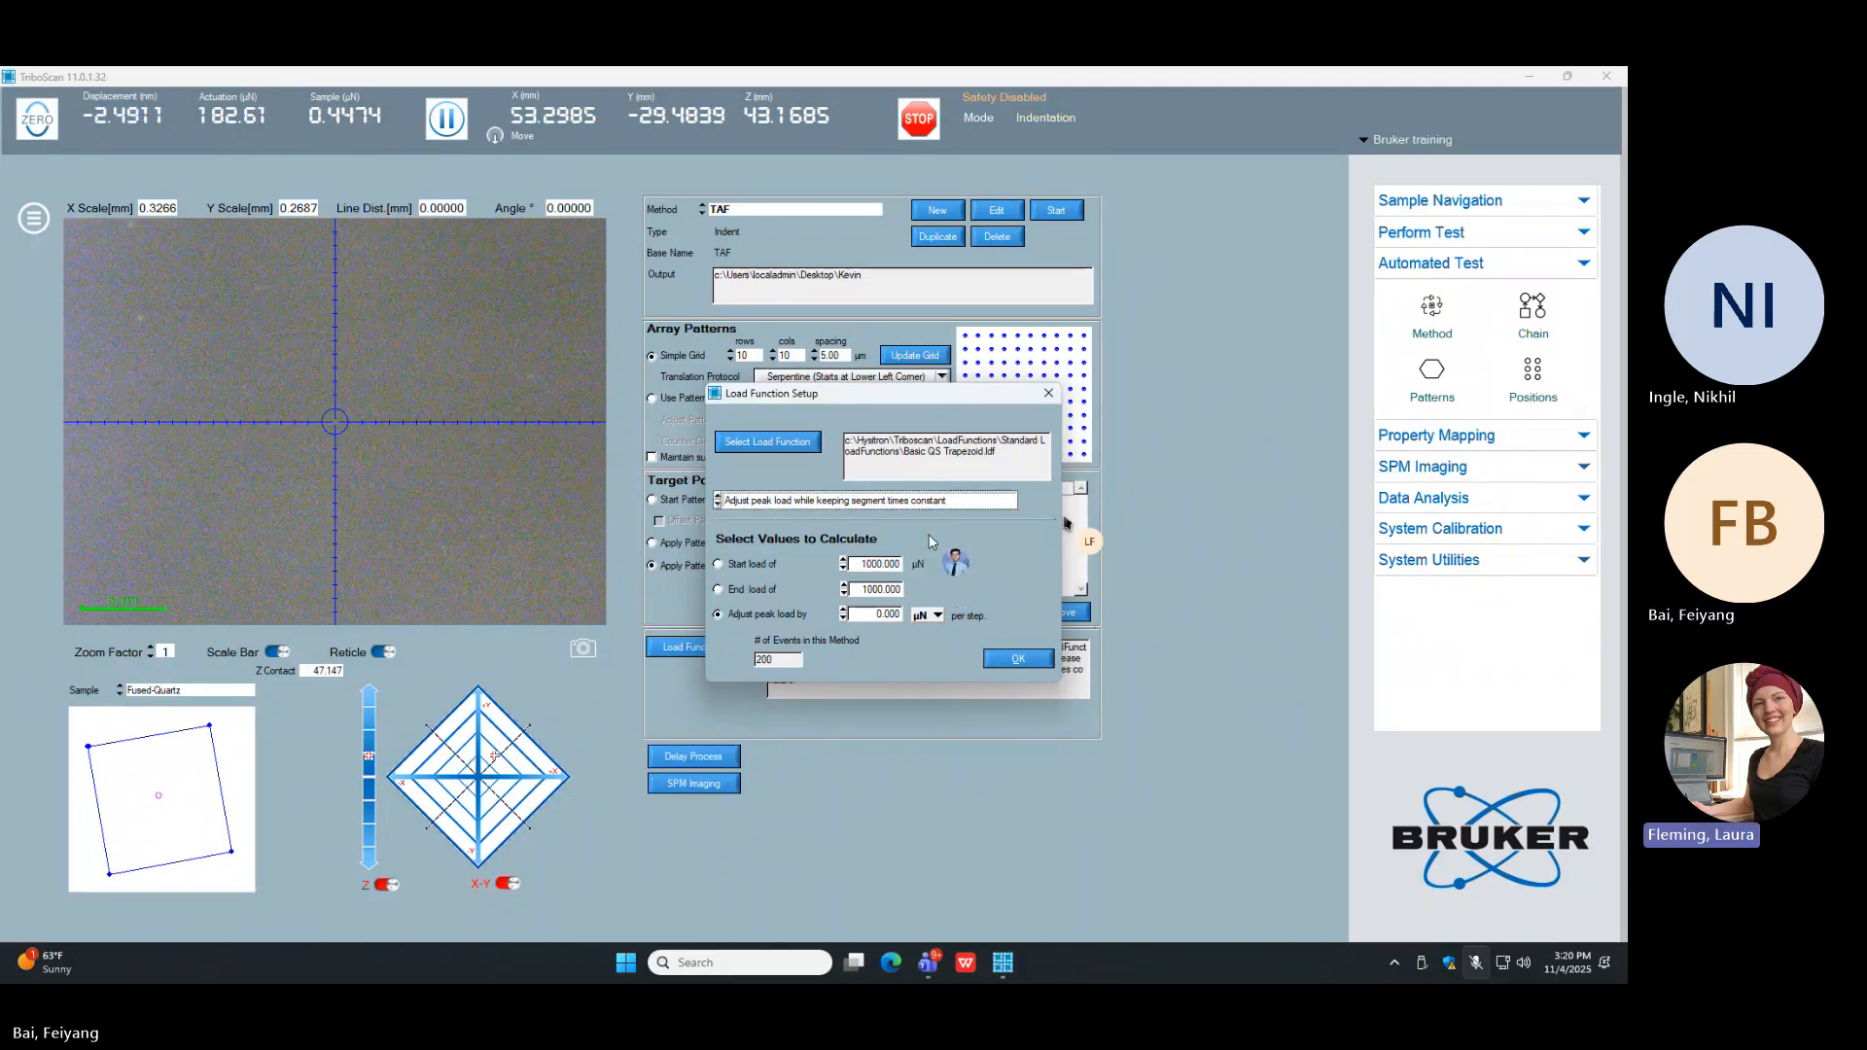
# Step: Set the start load to 10000 µN and the end load to 500 µN
pyautogui.click(878, 566)
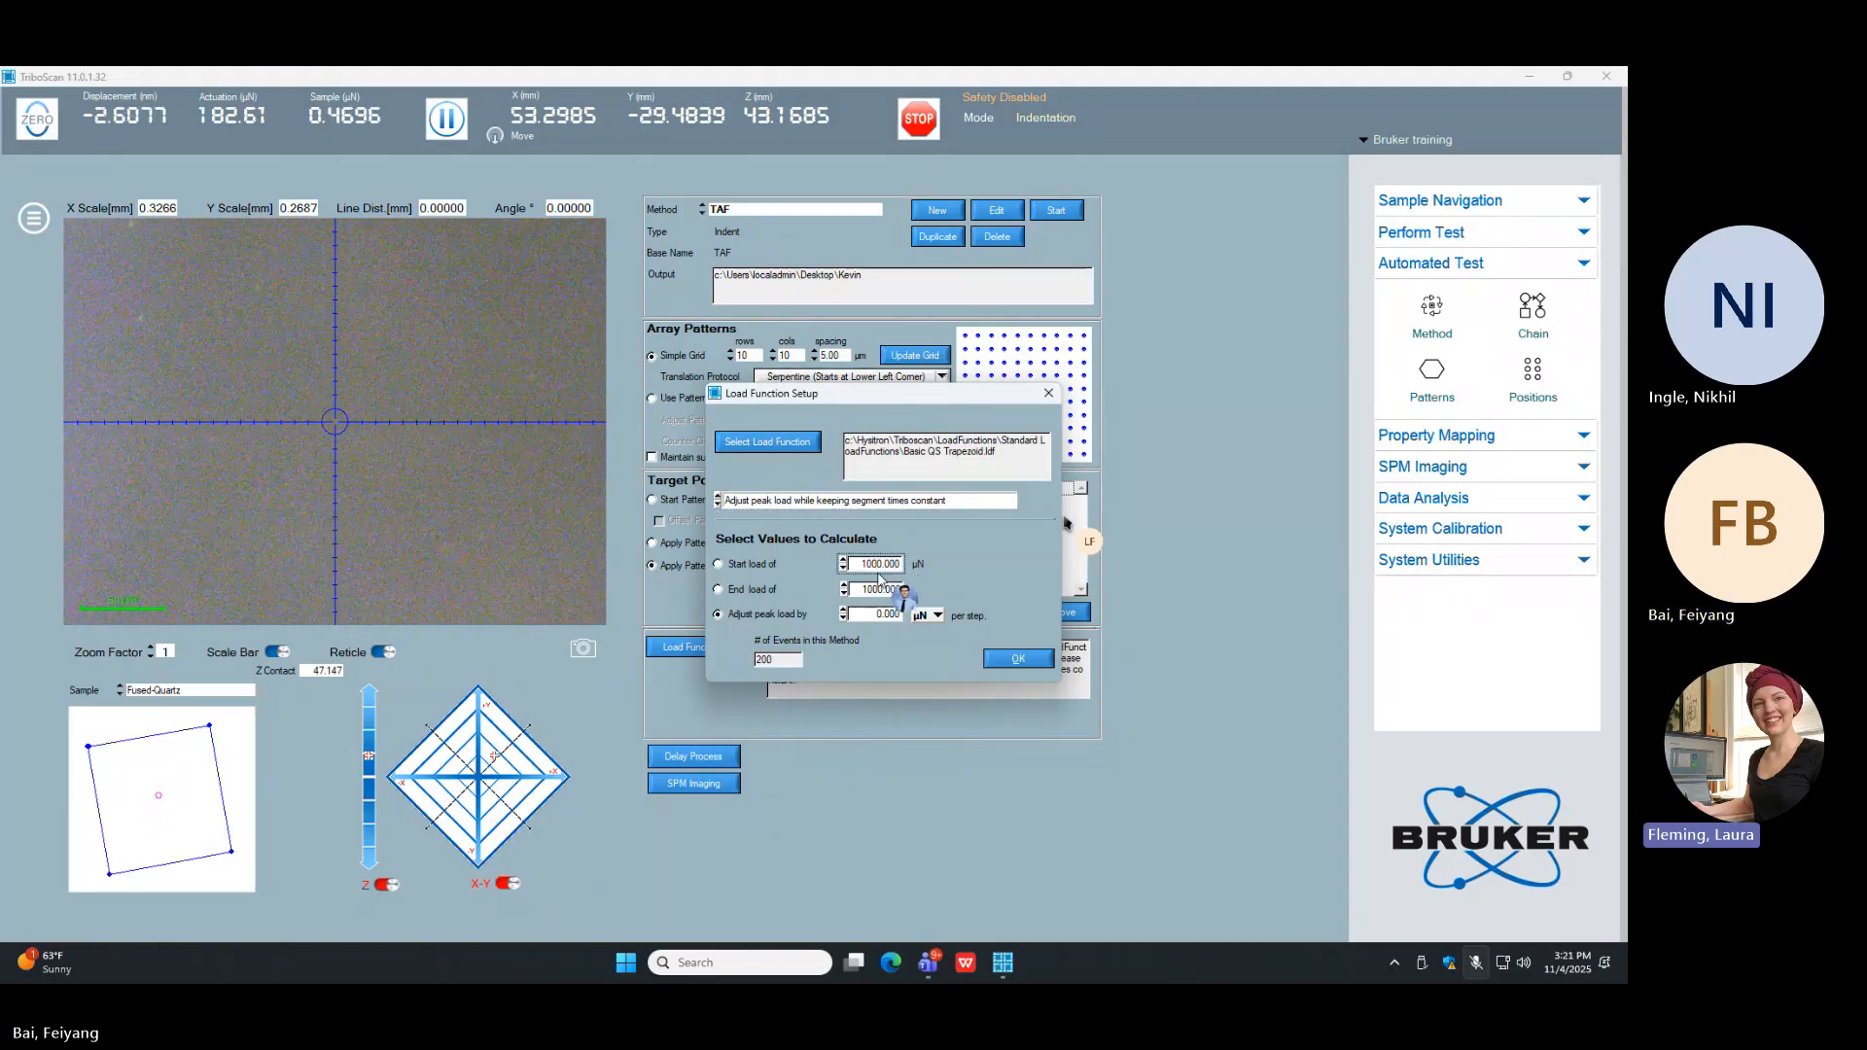
pyautogui.press('BackSpace')
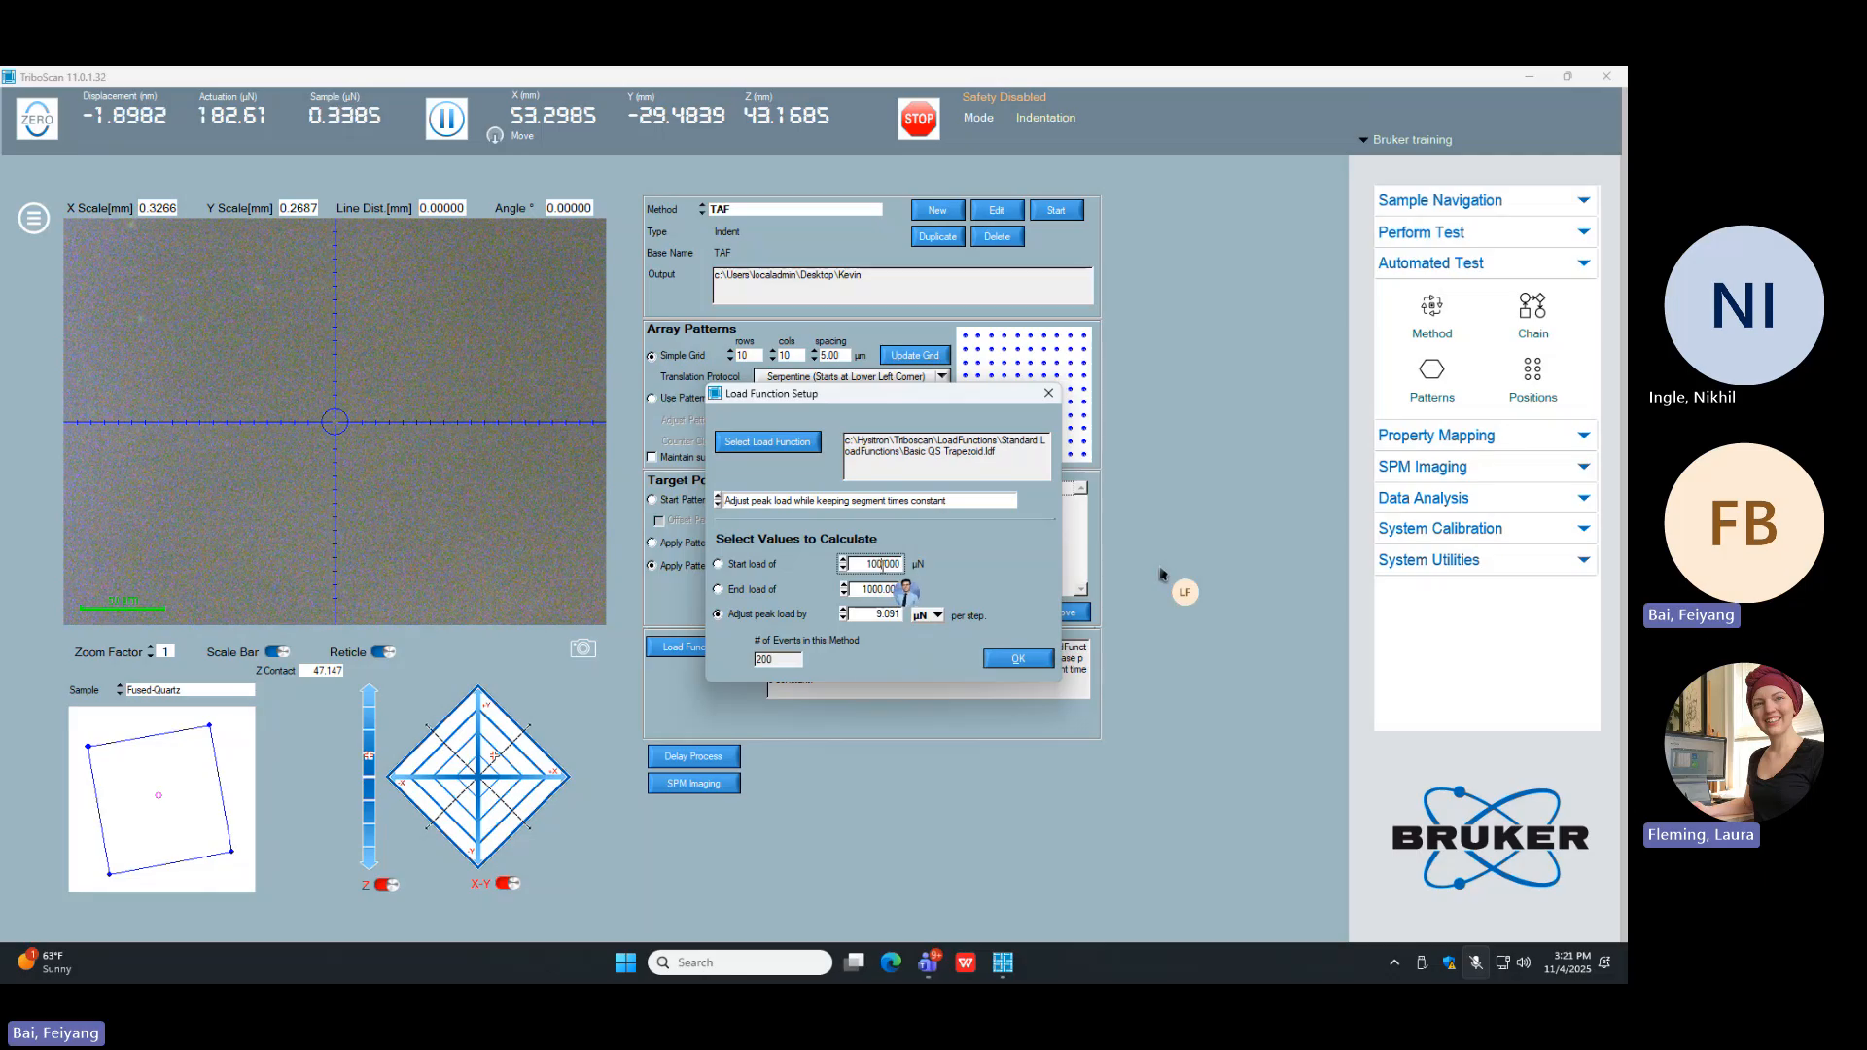
pyautogui.write('0')
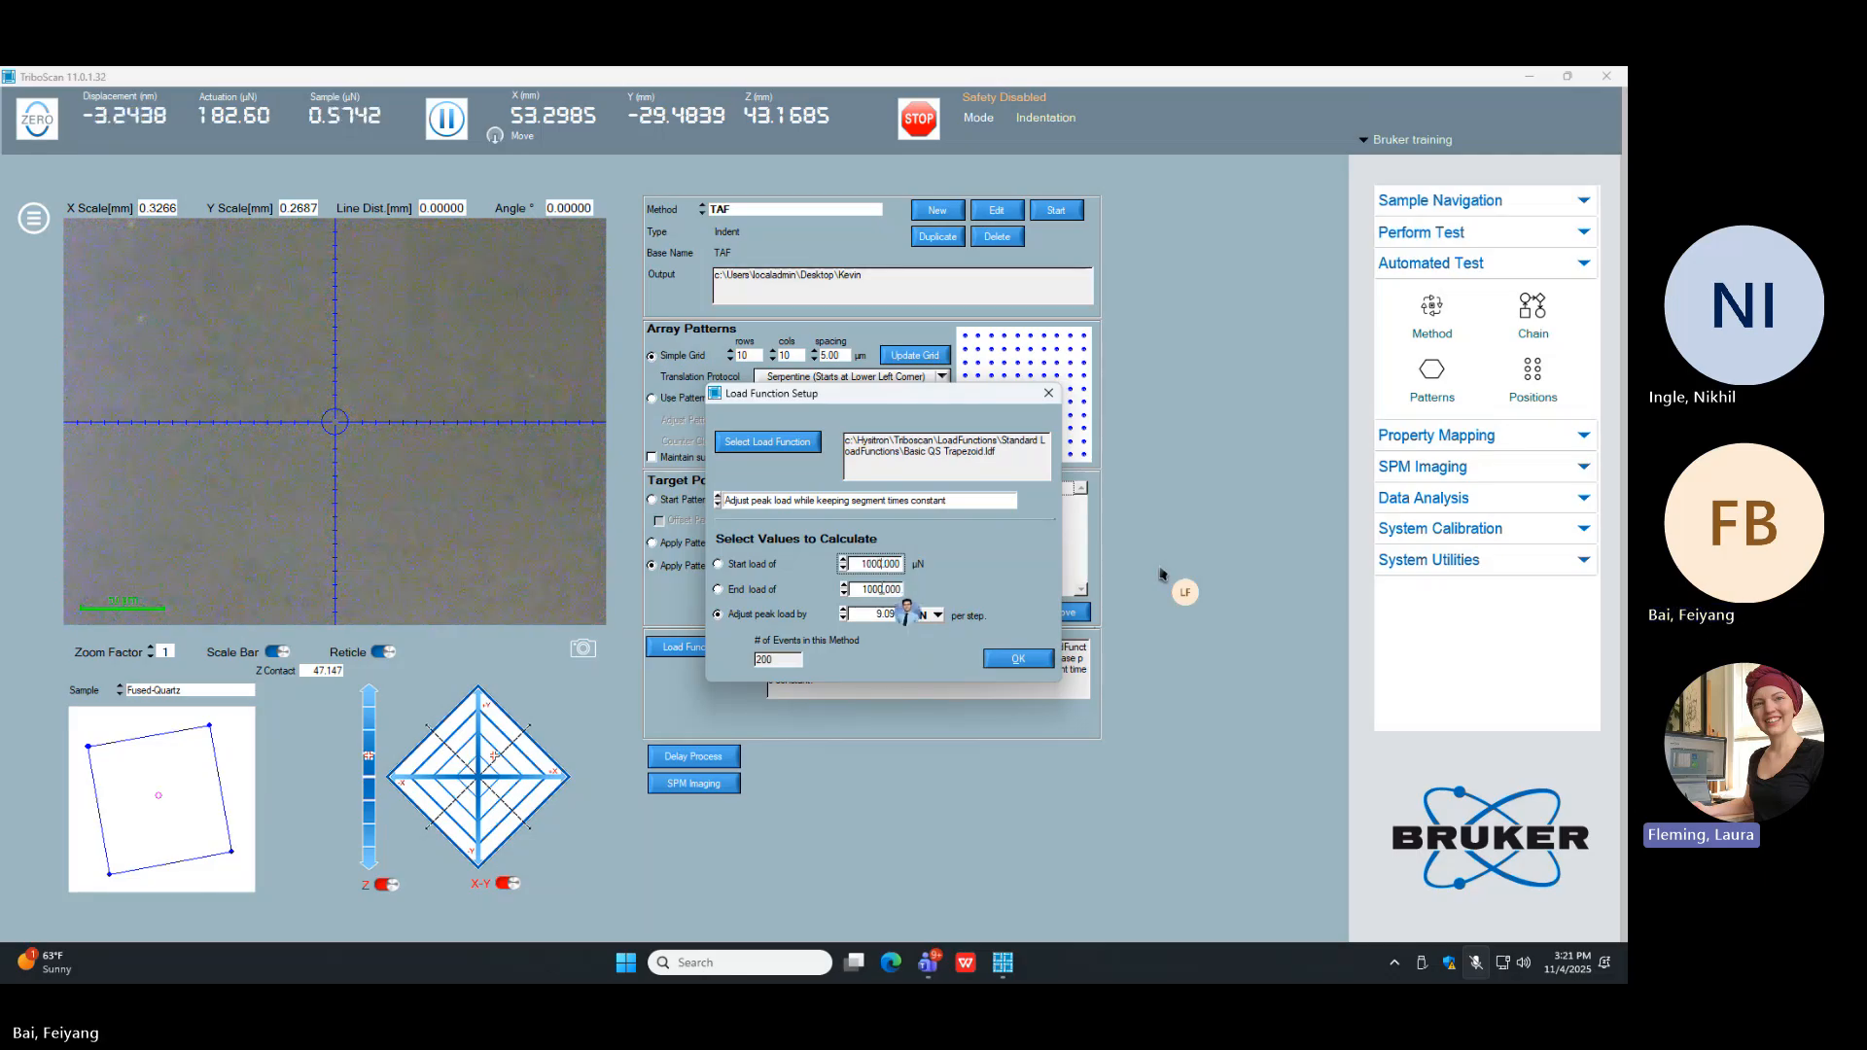
pyautogui.write('0')
pyautogui.click(876, 591)
pyautogui.press('BackSpace')
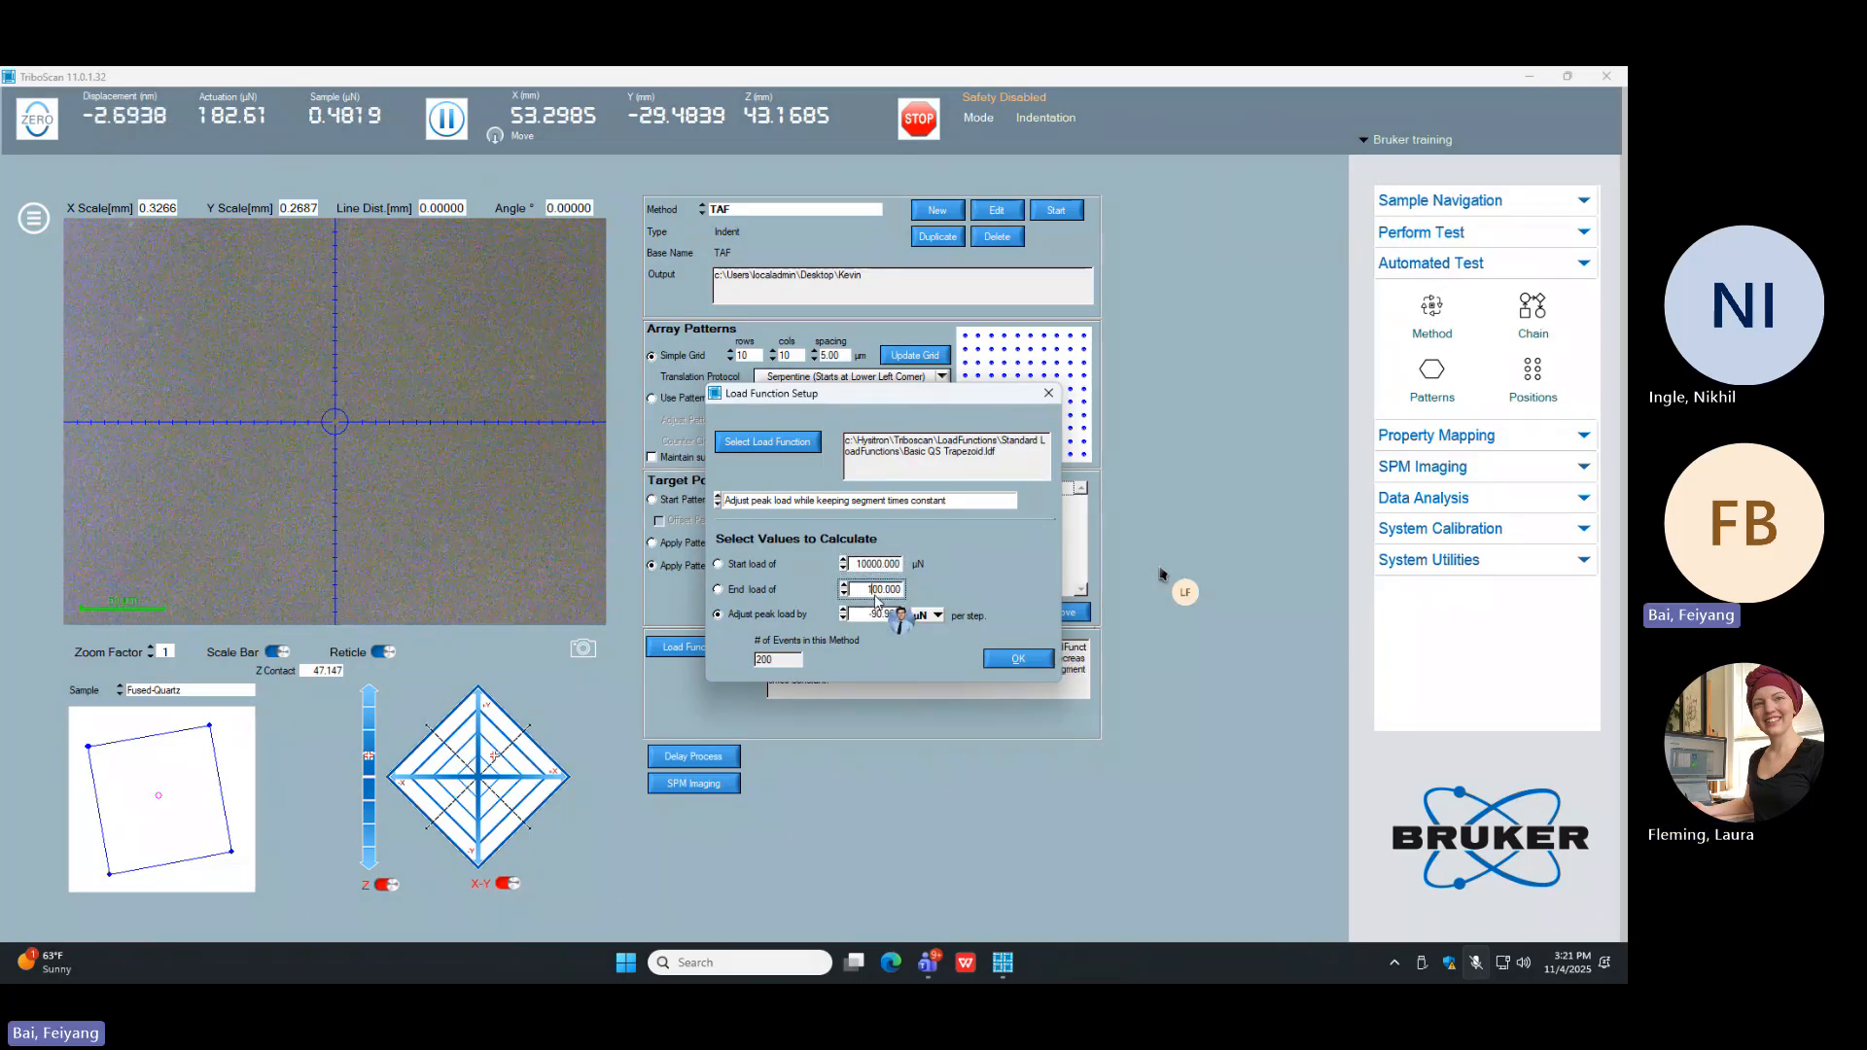
pyautogui.write('5')
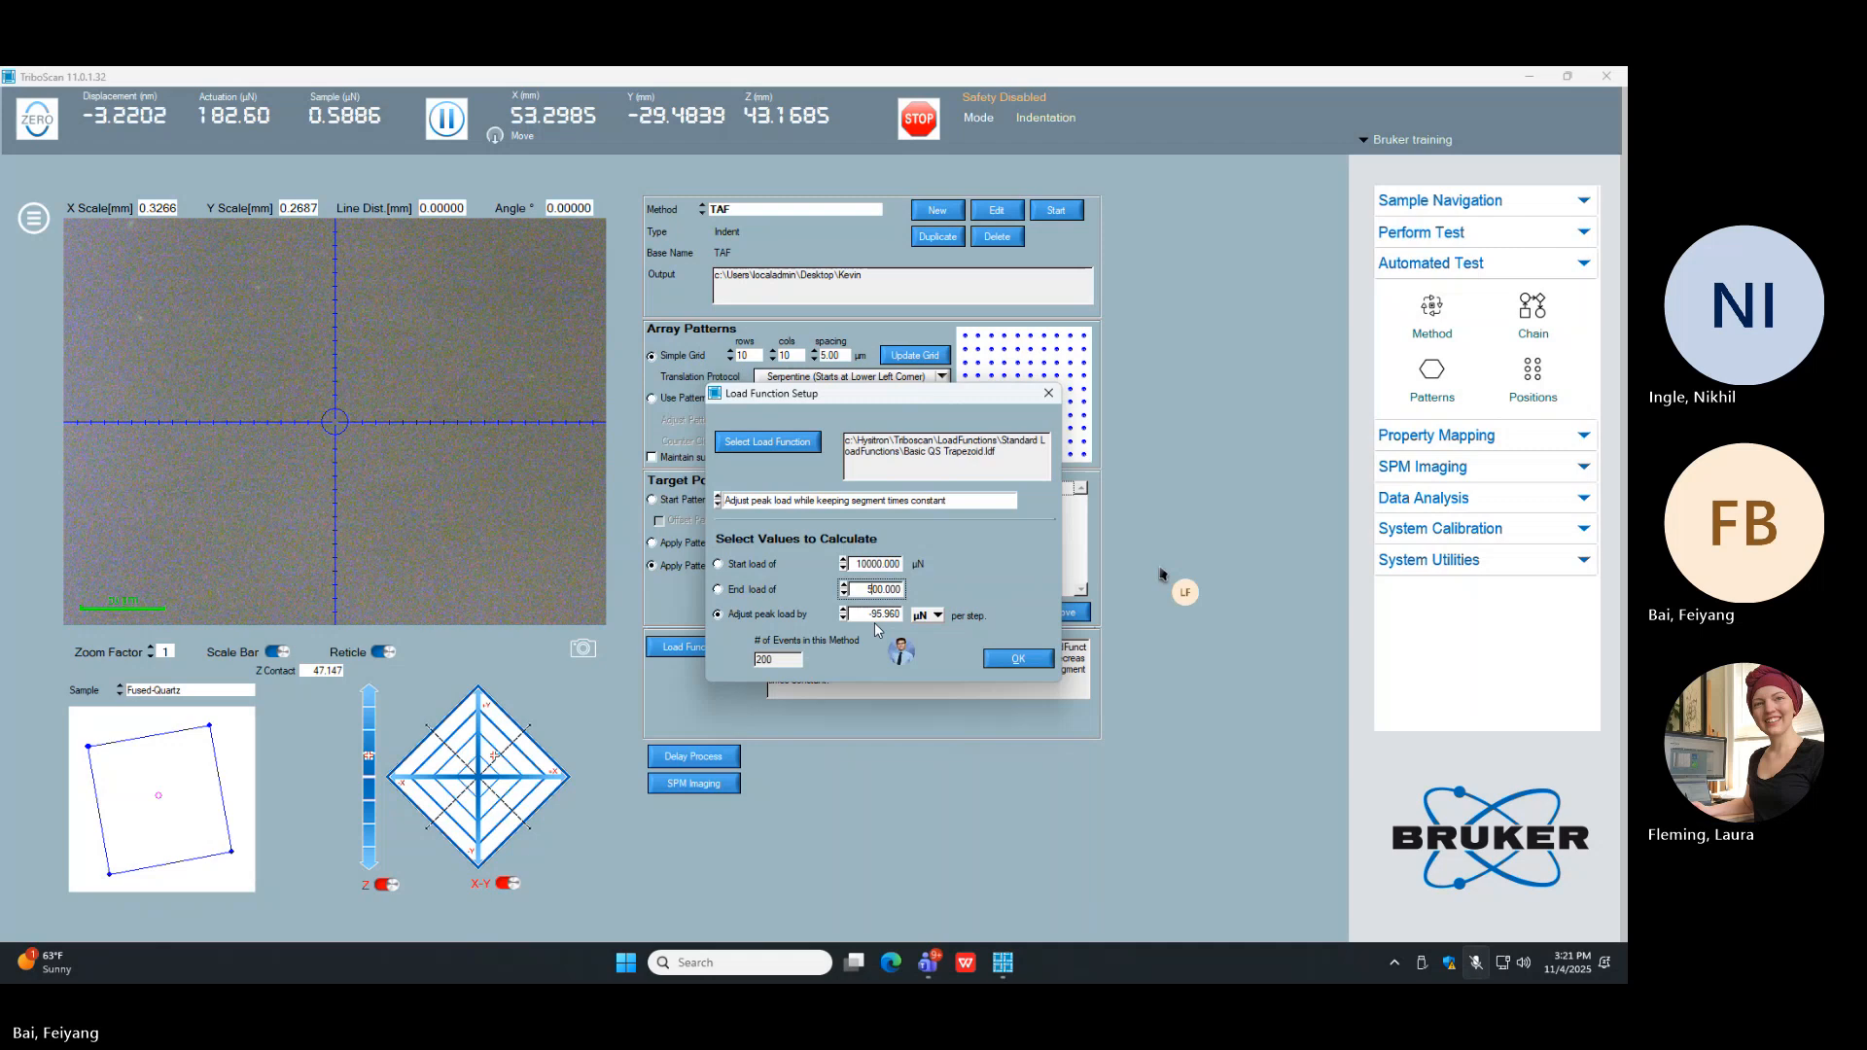
# Step: Switch the peak load adjustment unit to percent and try to set it to -5 % per step
pyautogui.click(926, 615)
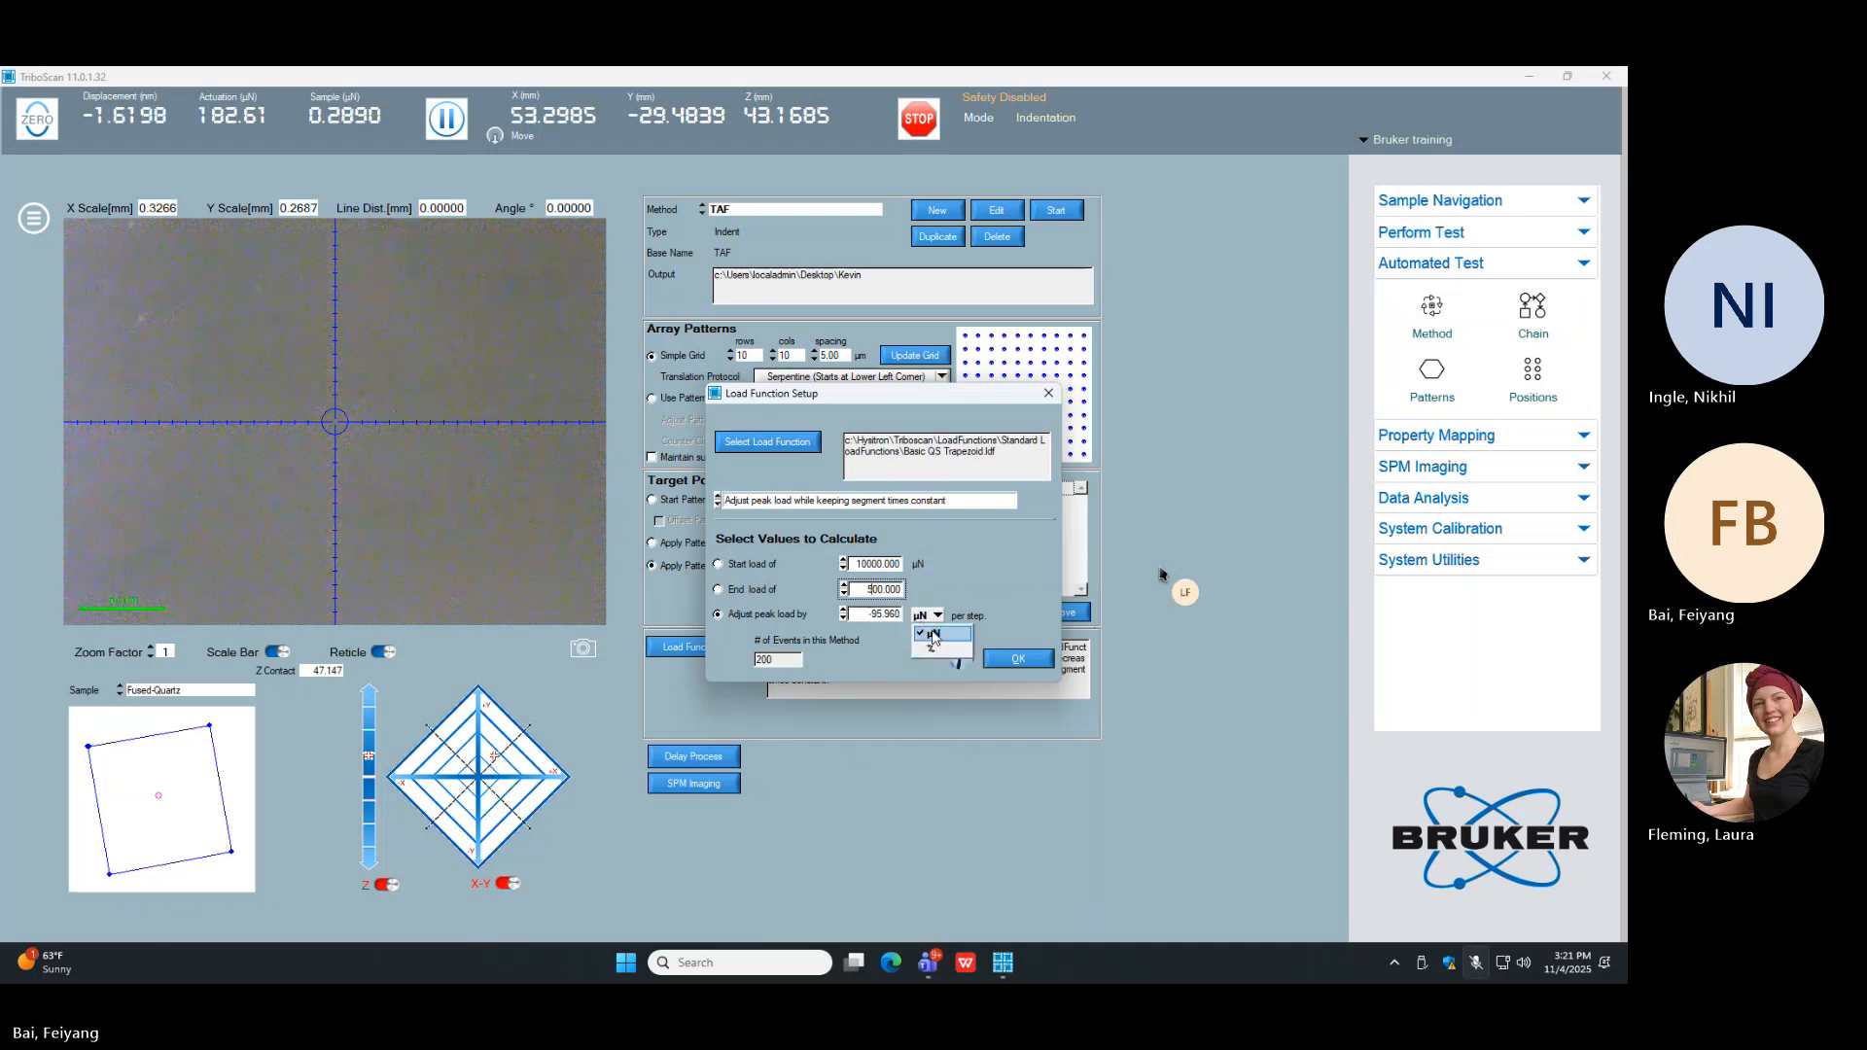
pyautogui.click(932, 646)
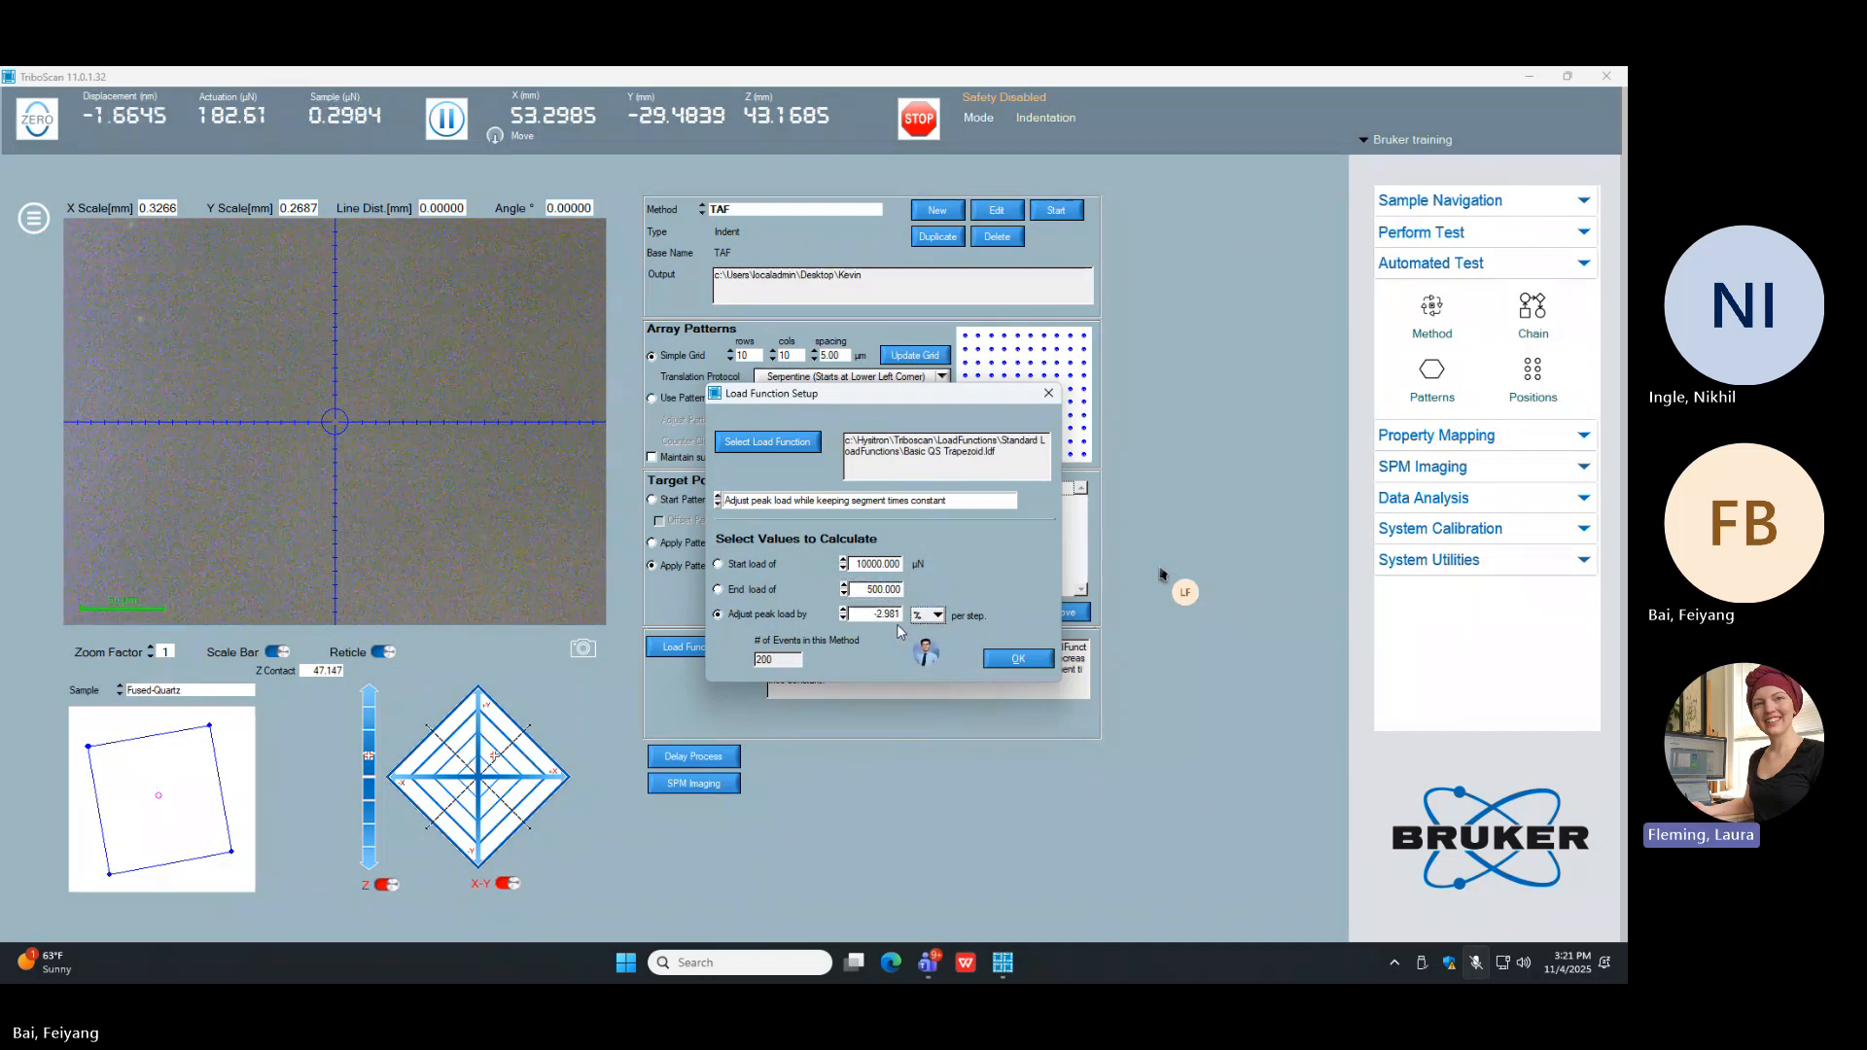
pyautogui.doubleClick(893, 614)
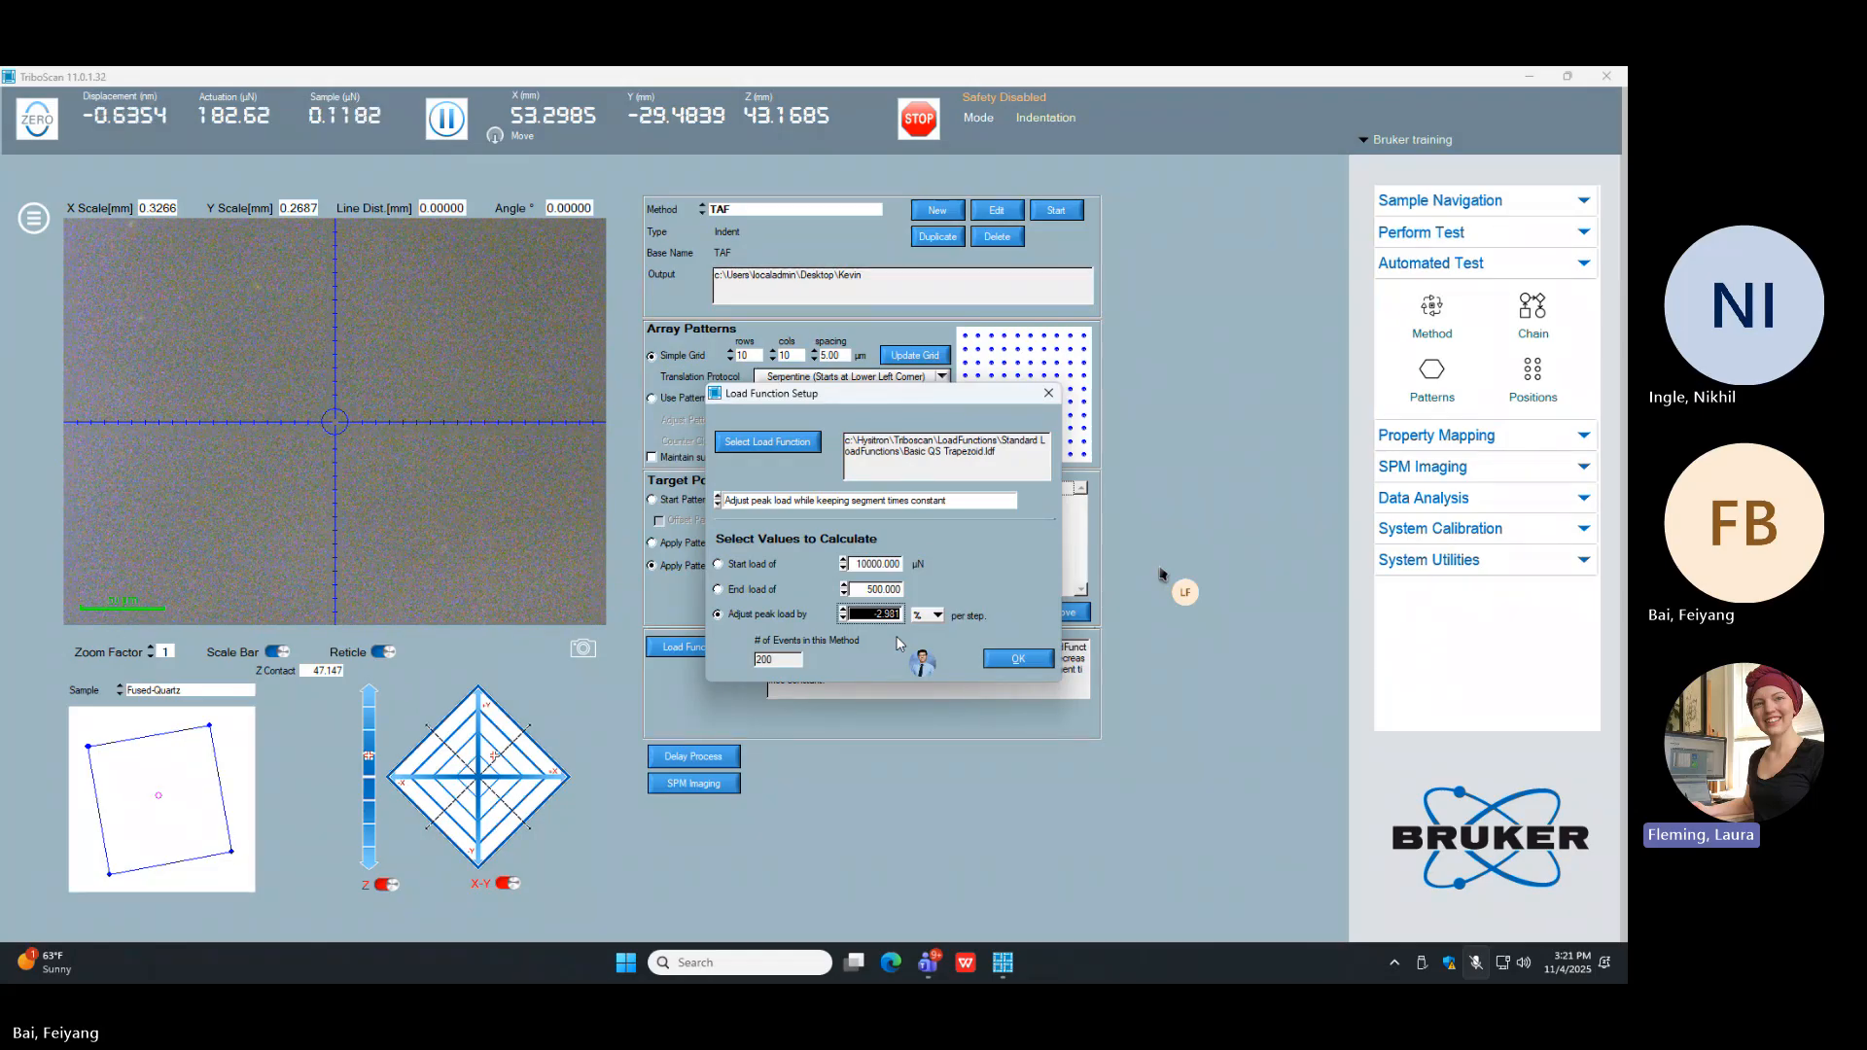
pyautogui.write('5')
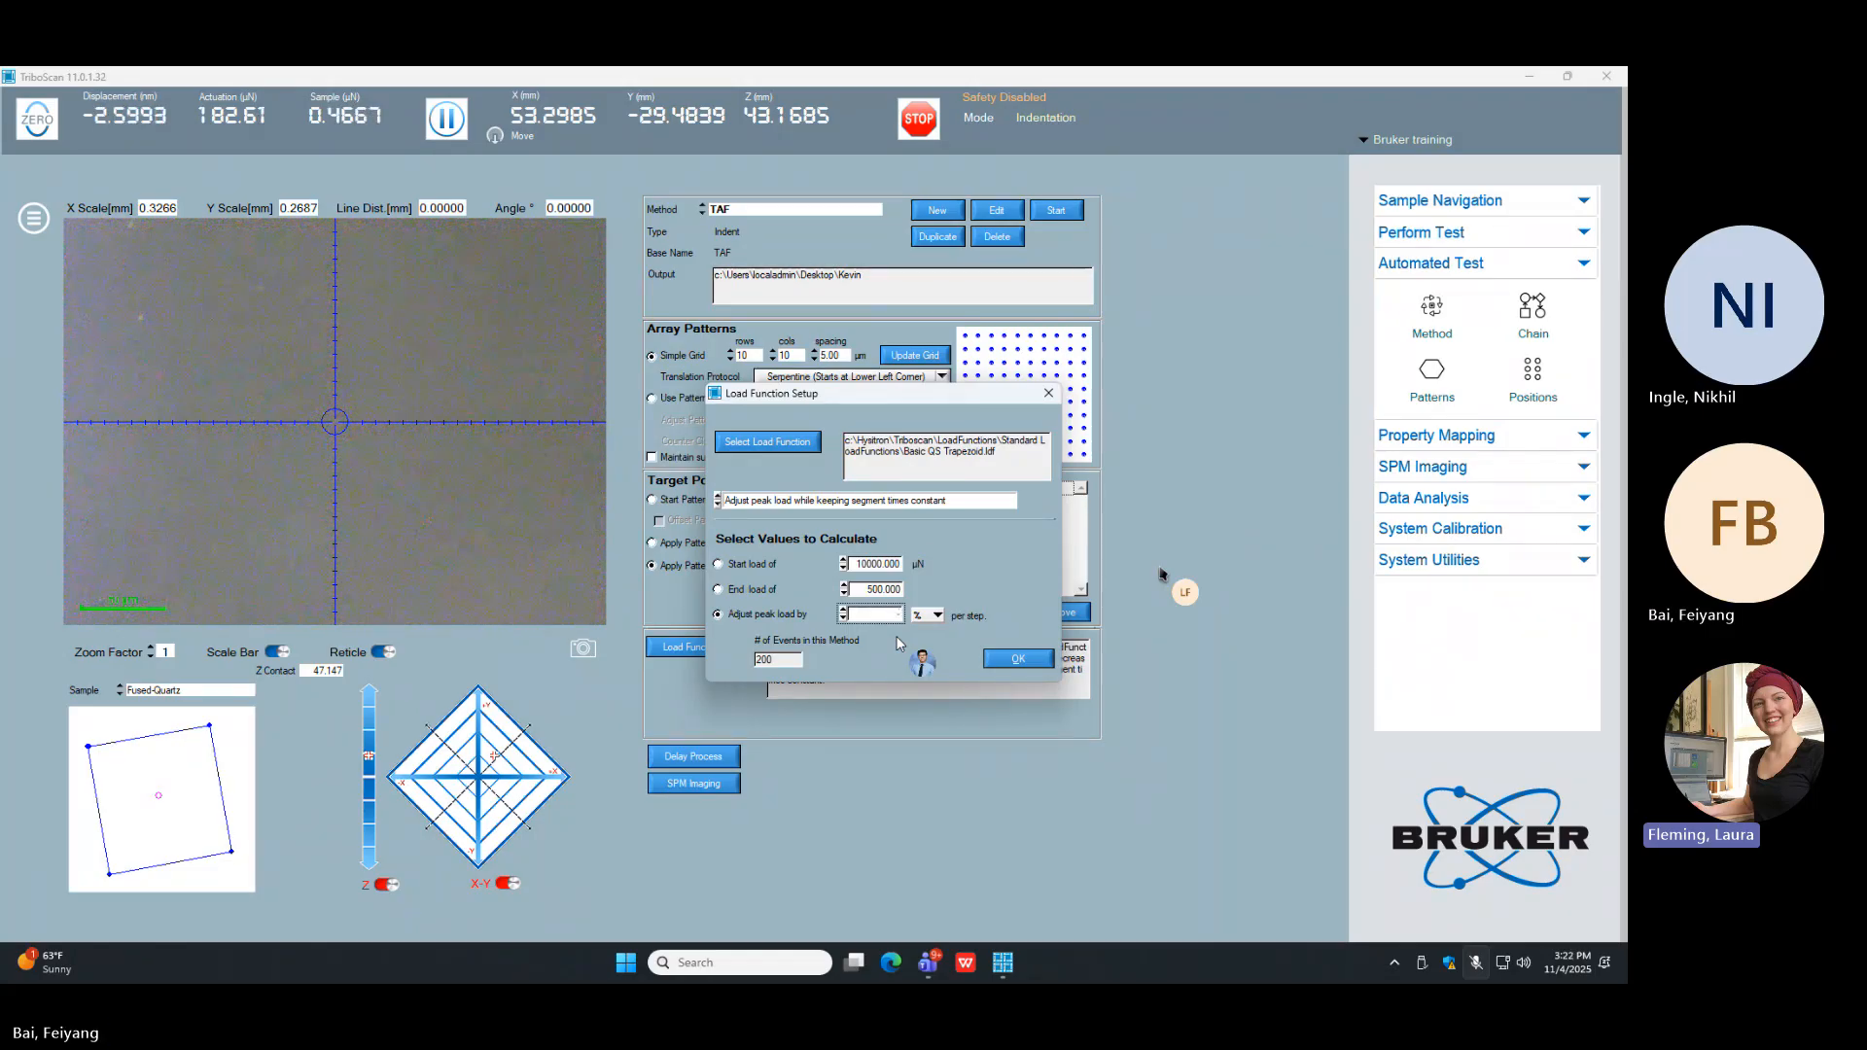
pyautogui.press('Return')
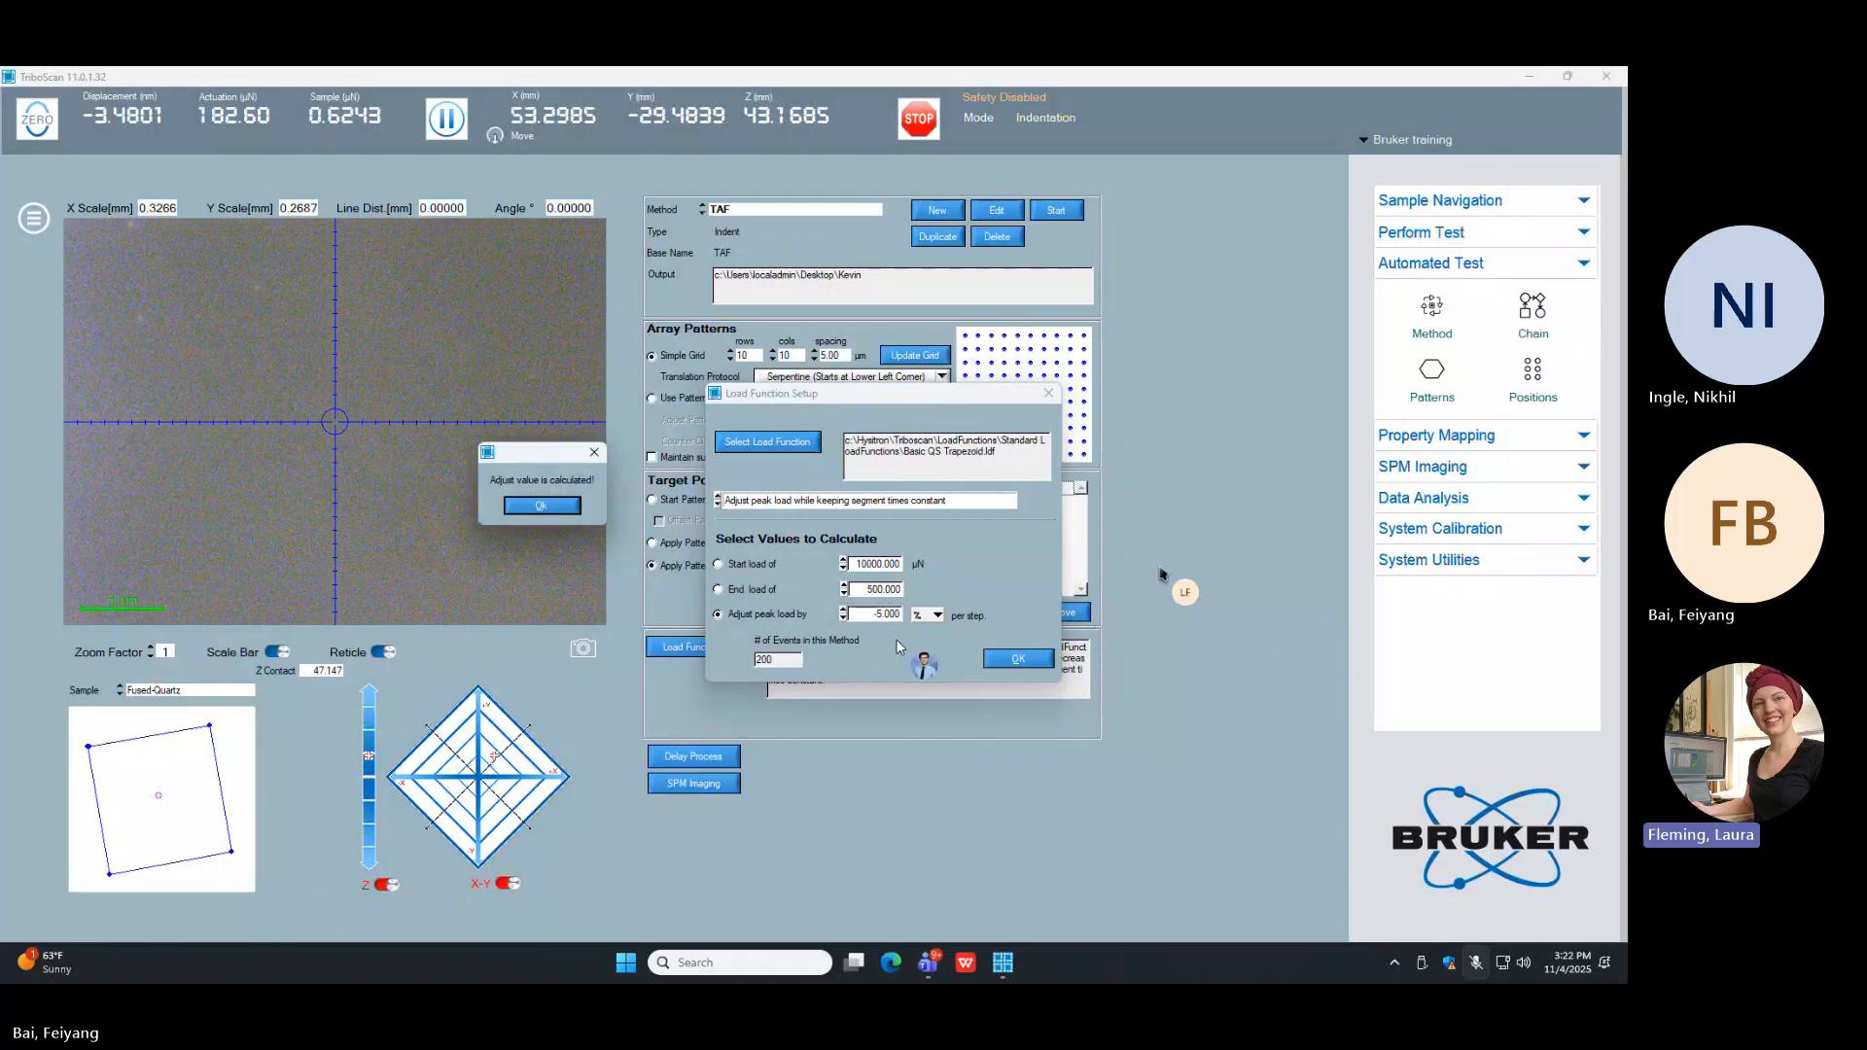
pyautogui.click(551, 509)
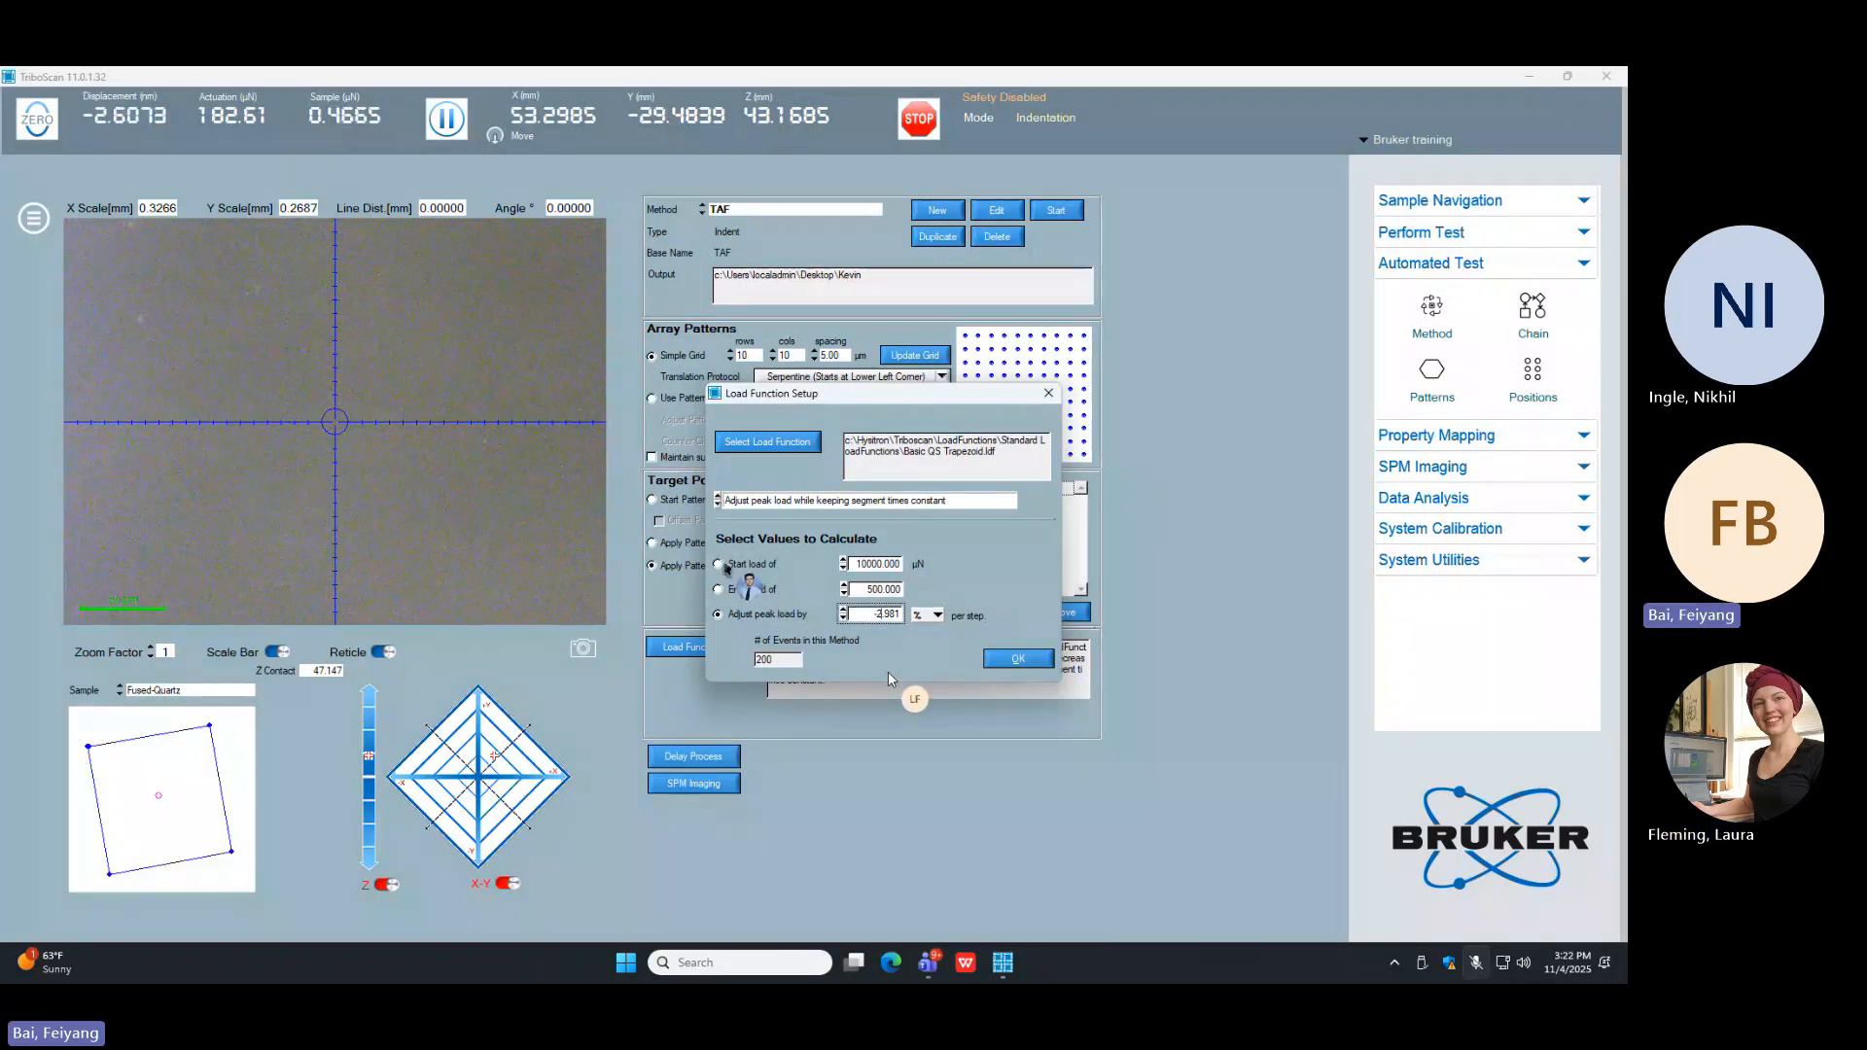
# Step: Make the start load the calculated value and set the peak load adjustment to -5 % per step
pyautogui.click(719, 564)
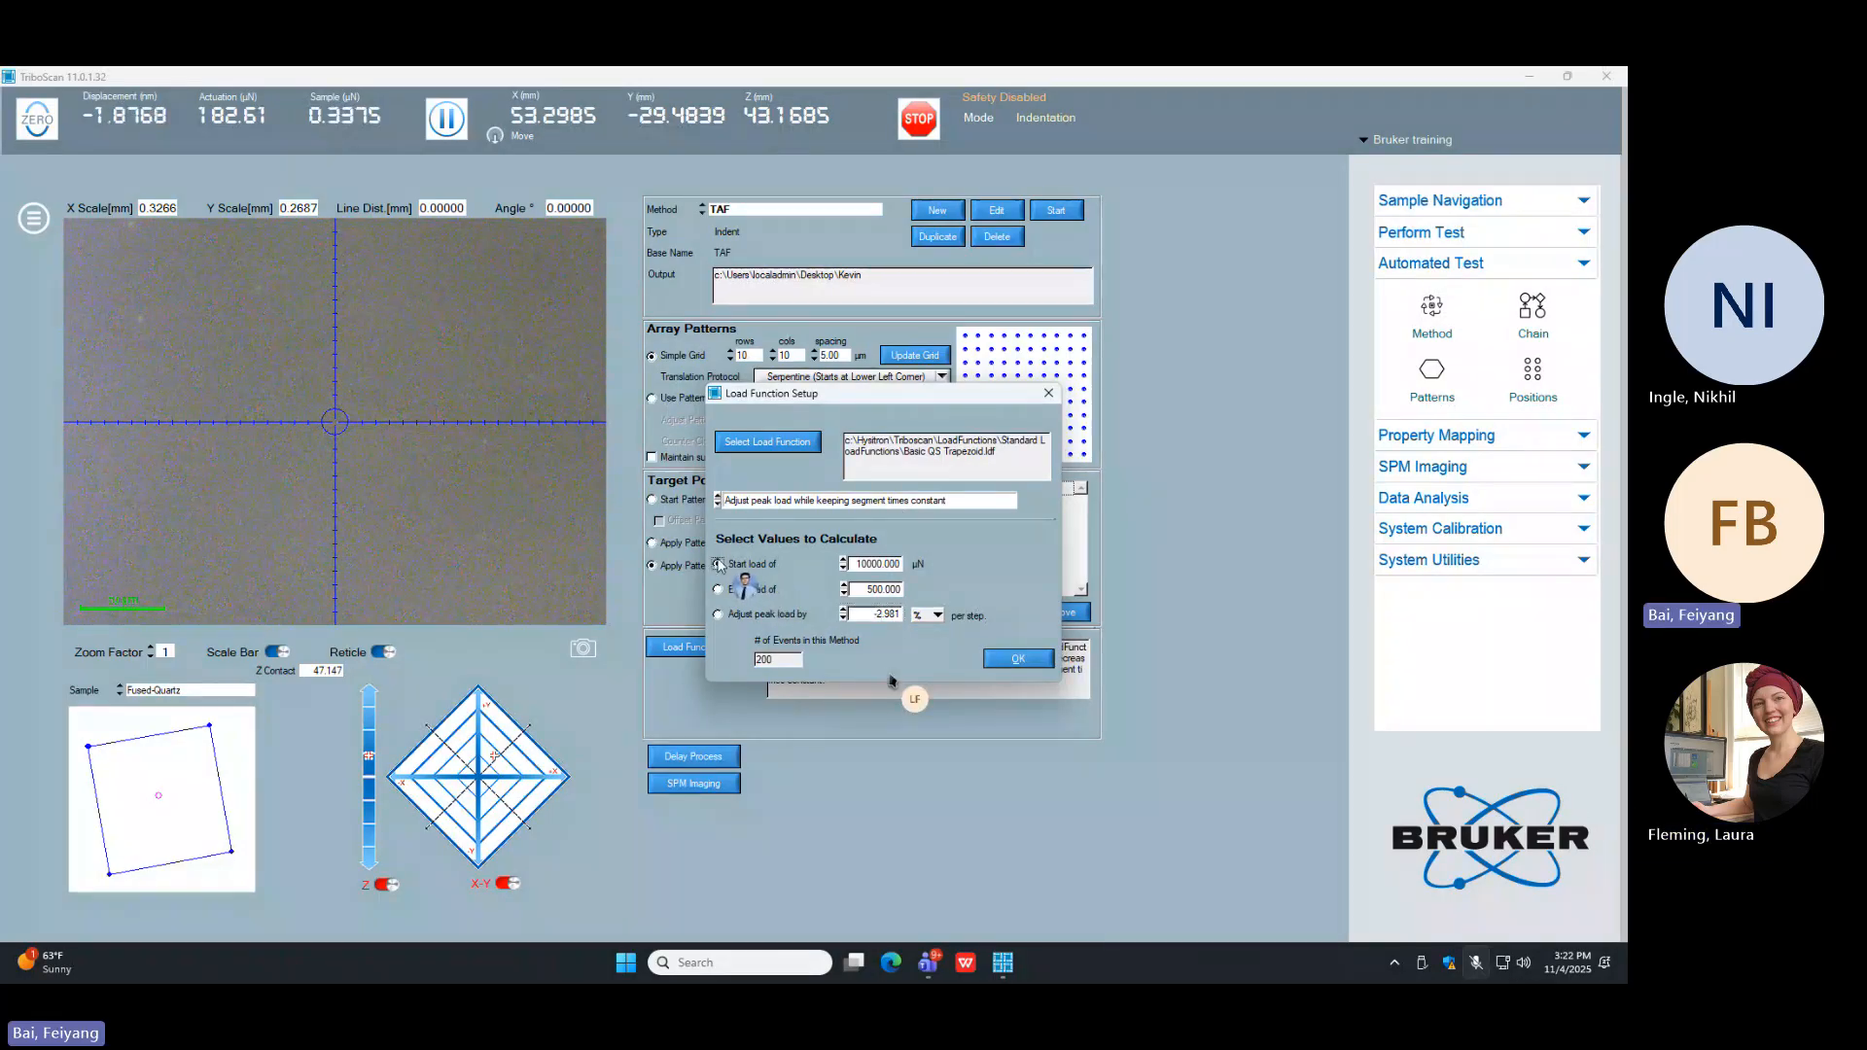
pyautogui.doubleClick(890, 614)
pyautogui.write('5')
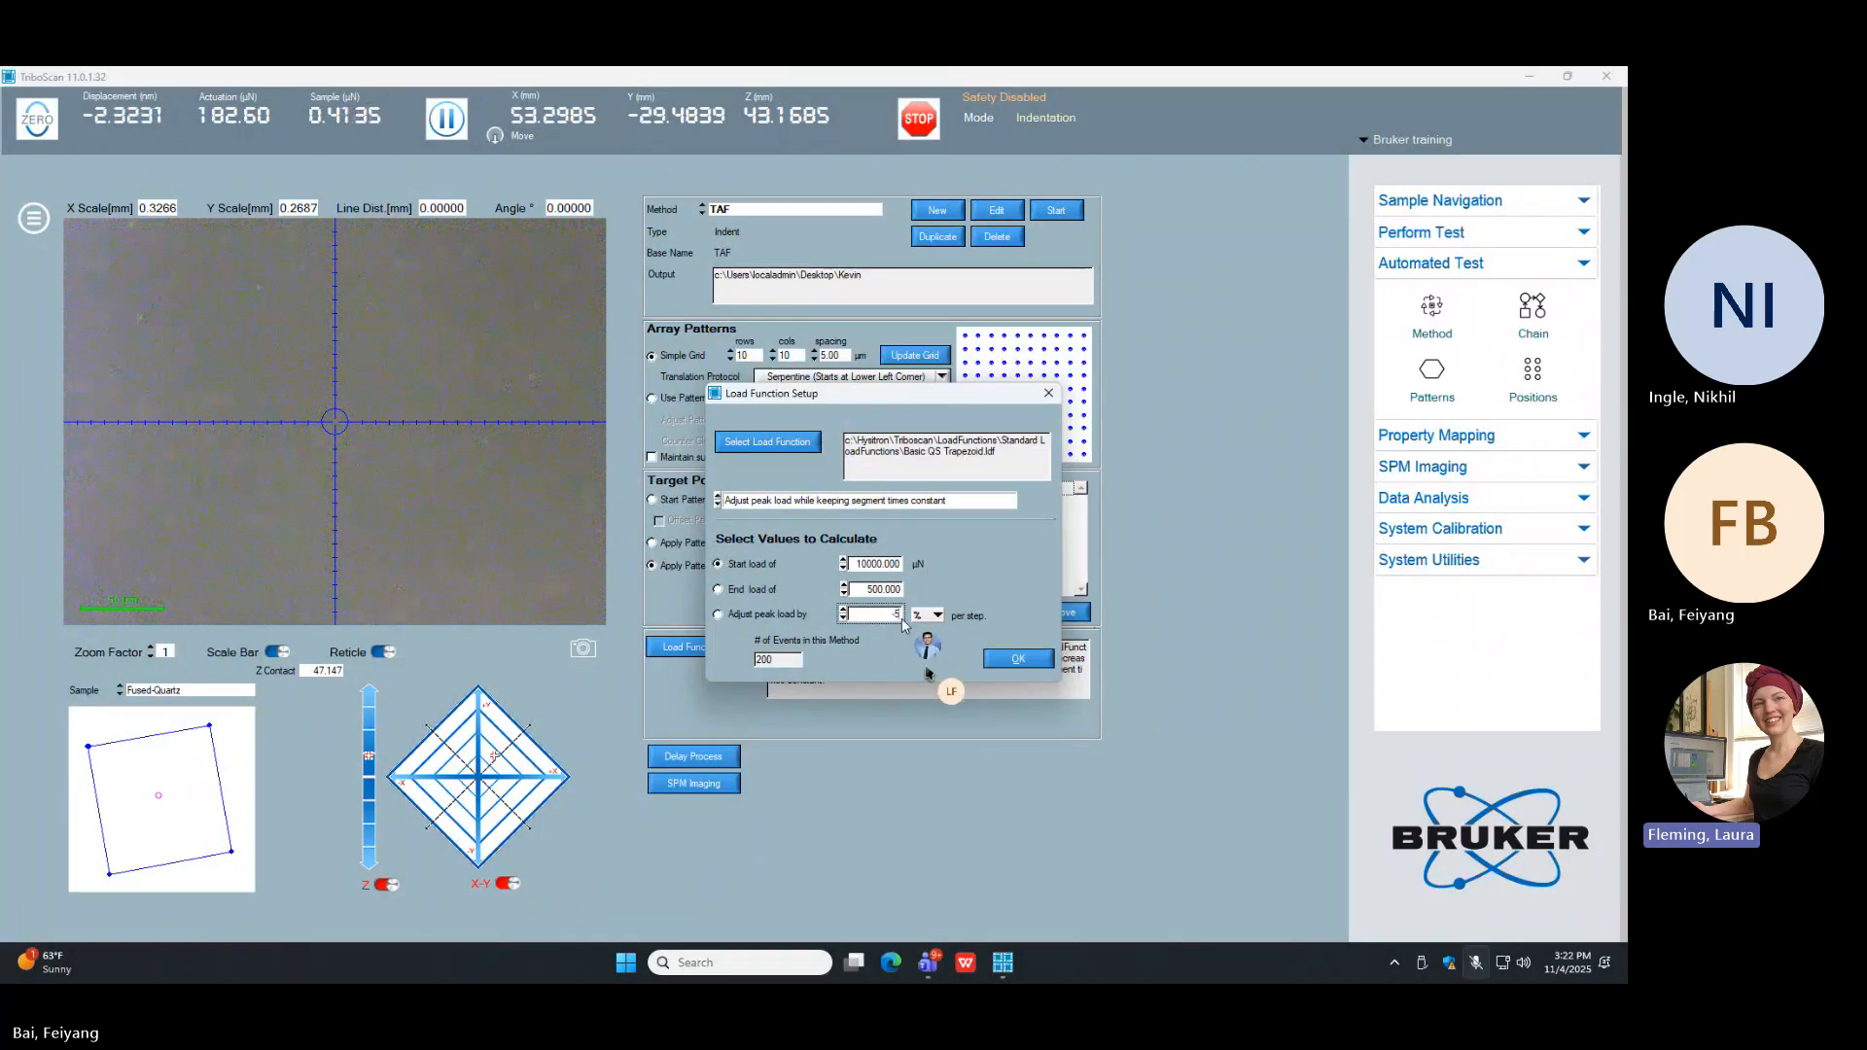
pyautogui.click(988, 589)
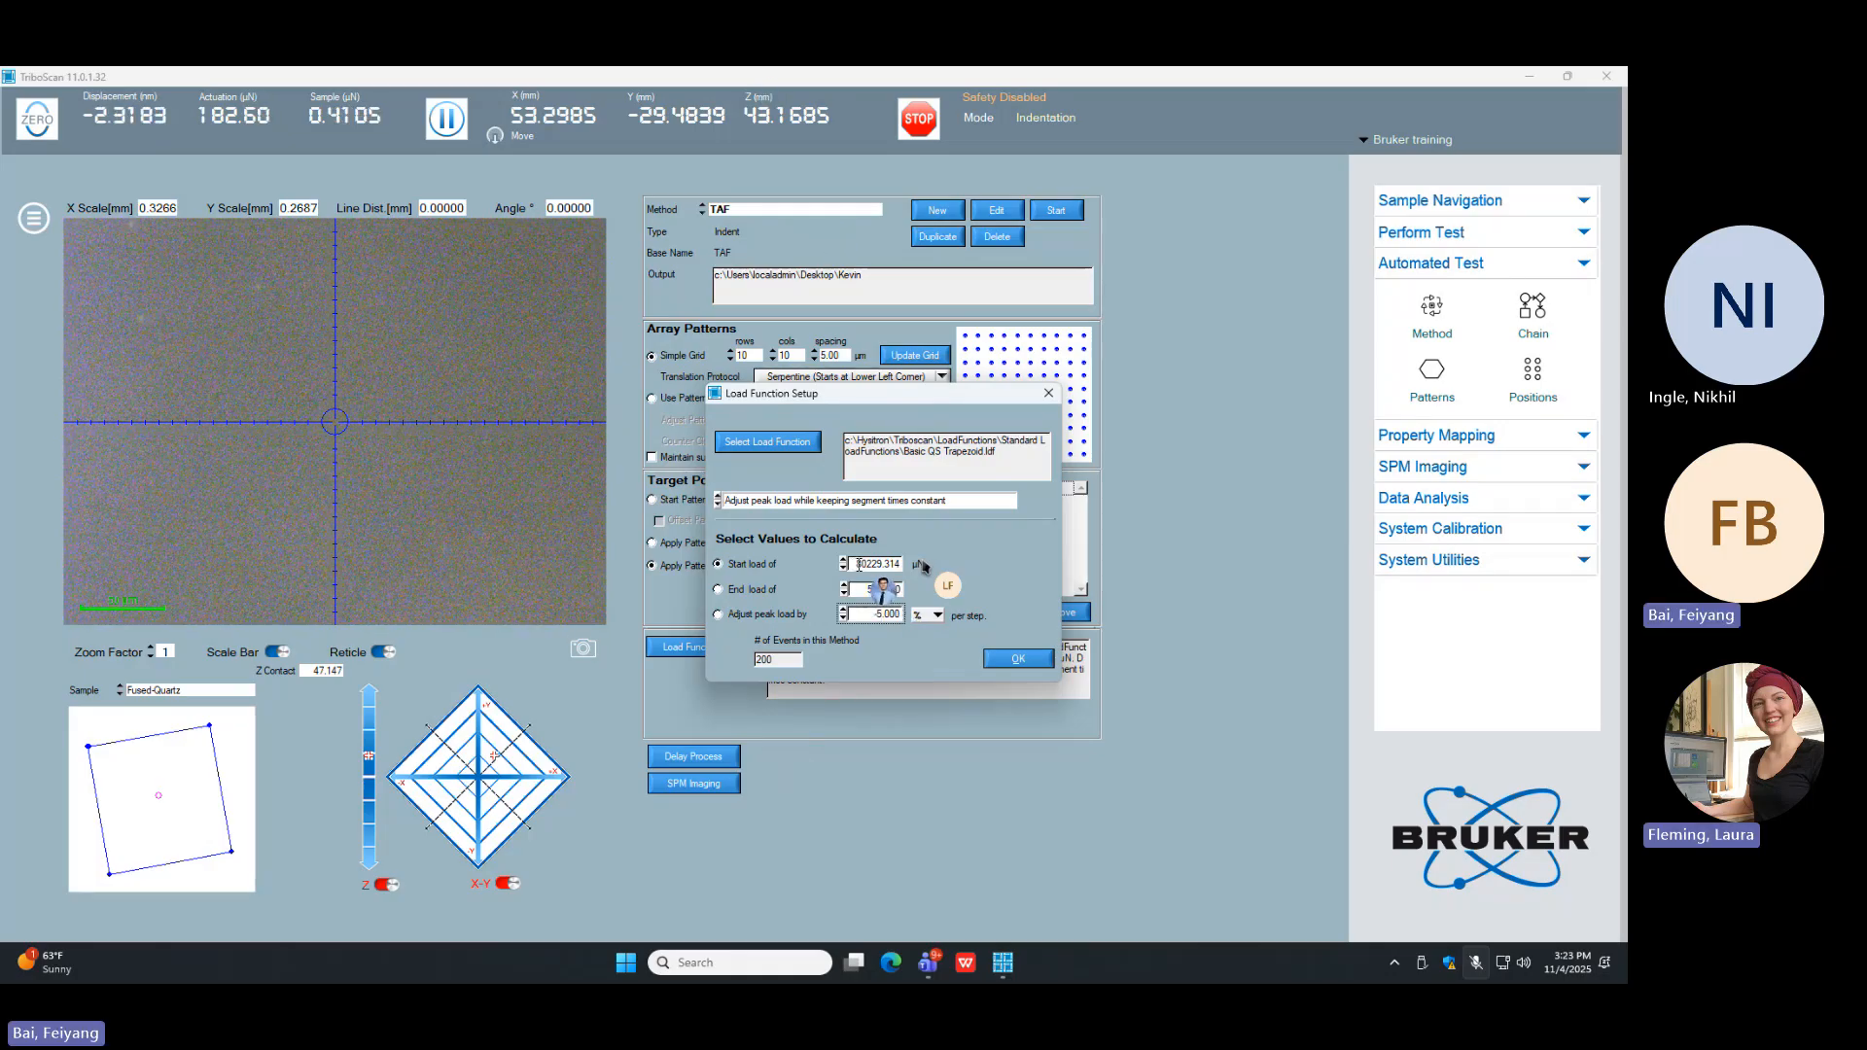
# Step: Try to set the calculated start load to 10000 µN
pyautogui.moveTo(856, 564); pyautogui.dragTo(916, 565)
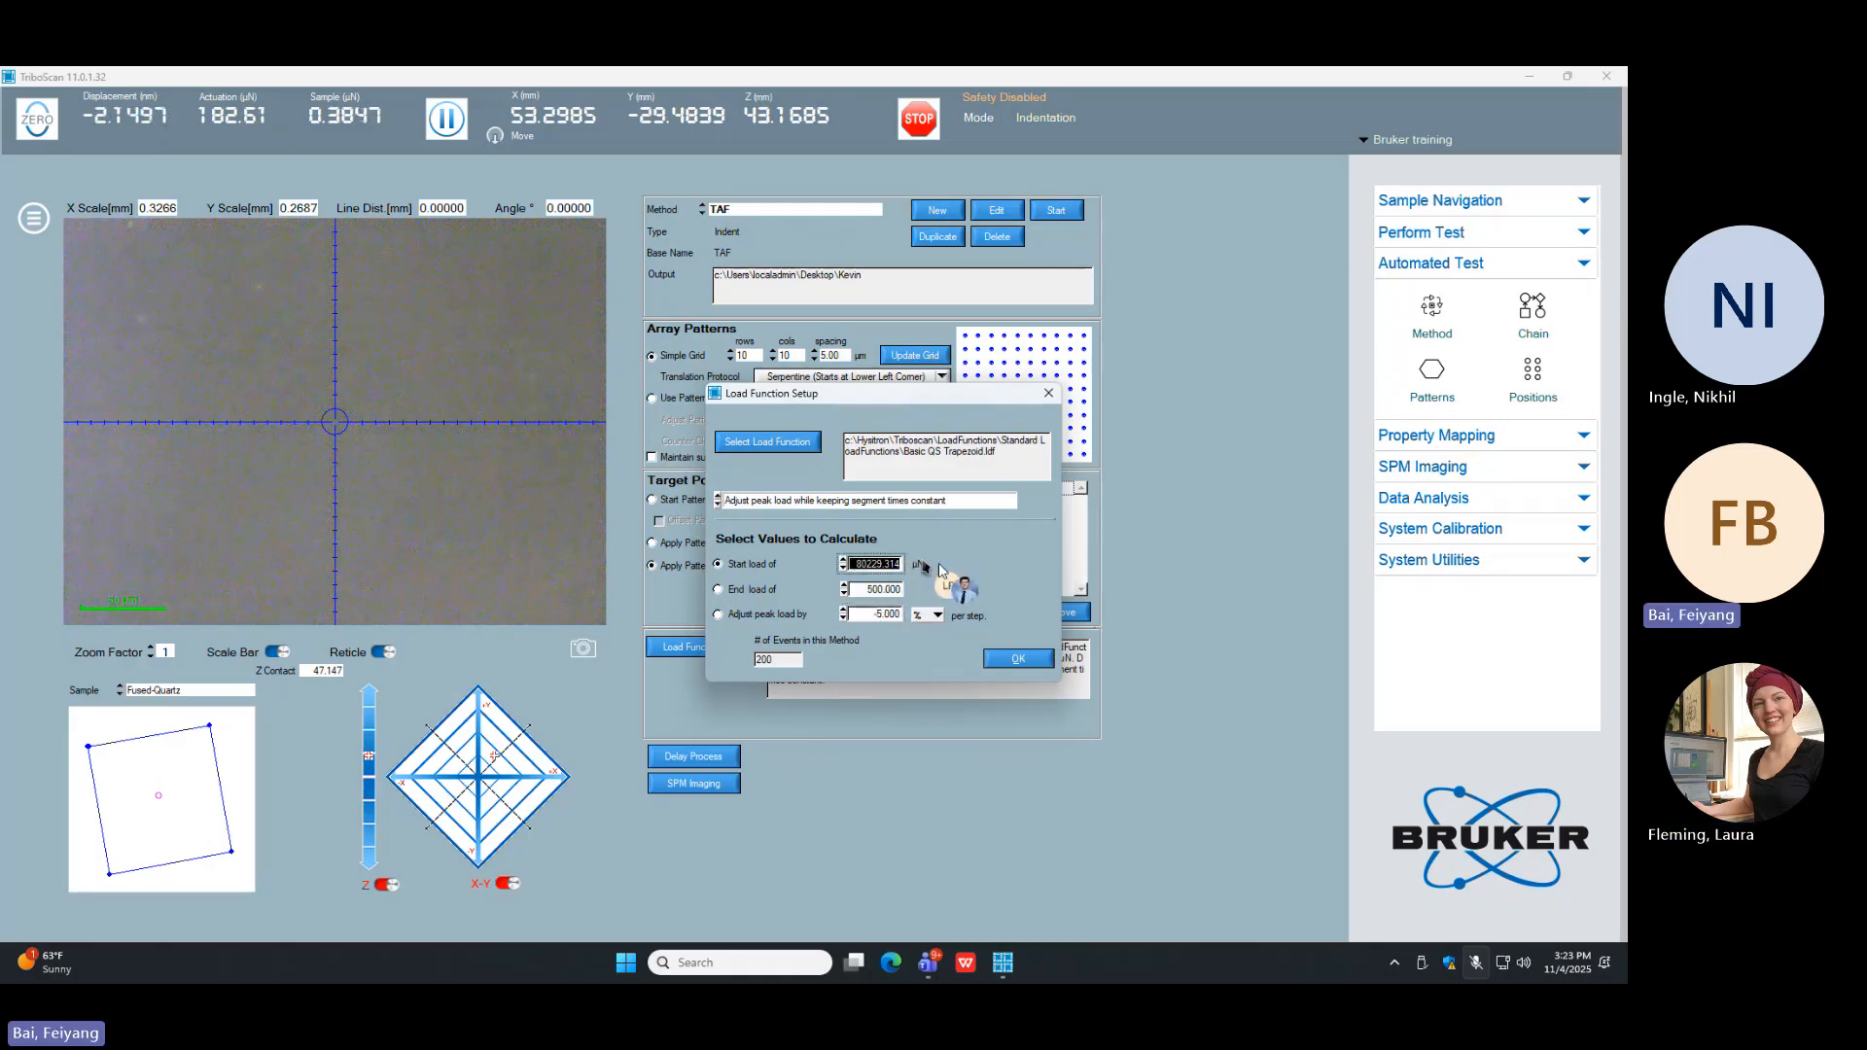
pyautogui.write('10')
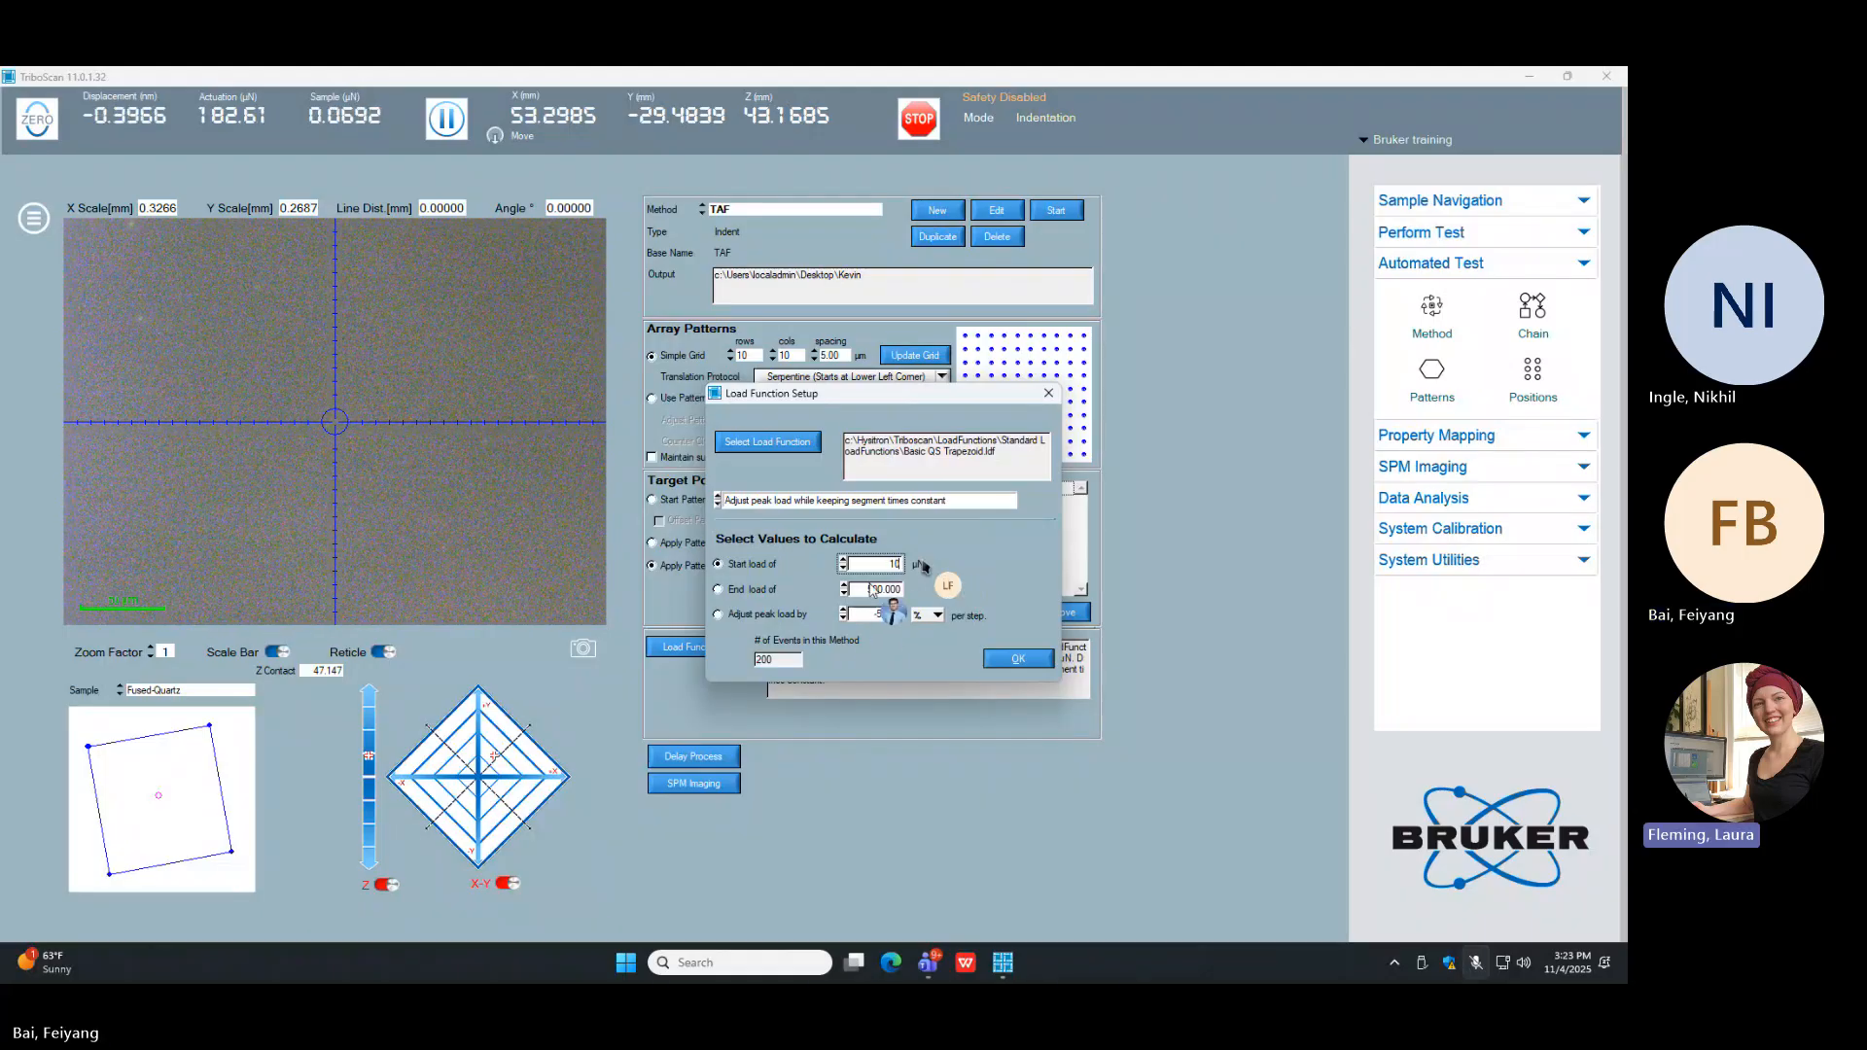
pyautogui.write('000')
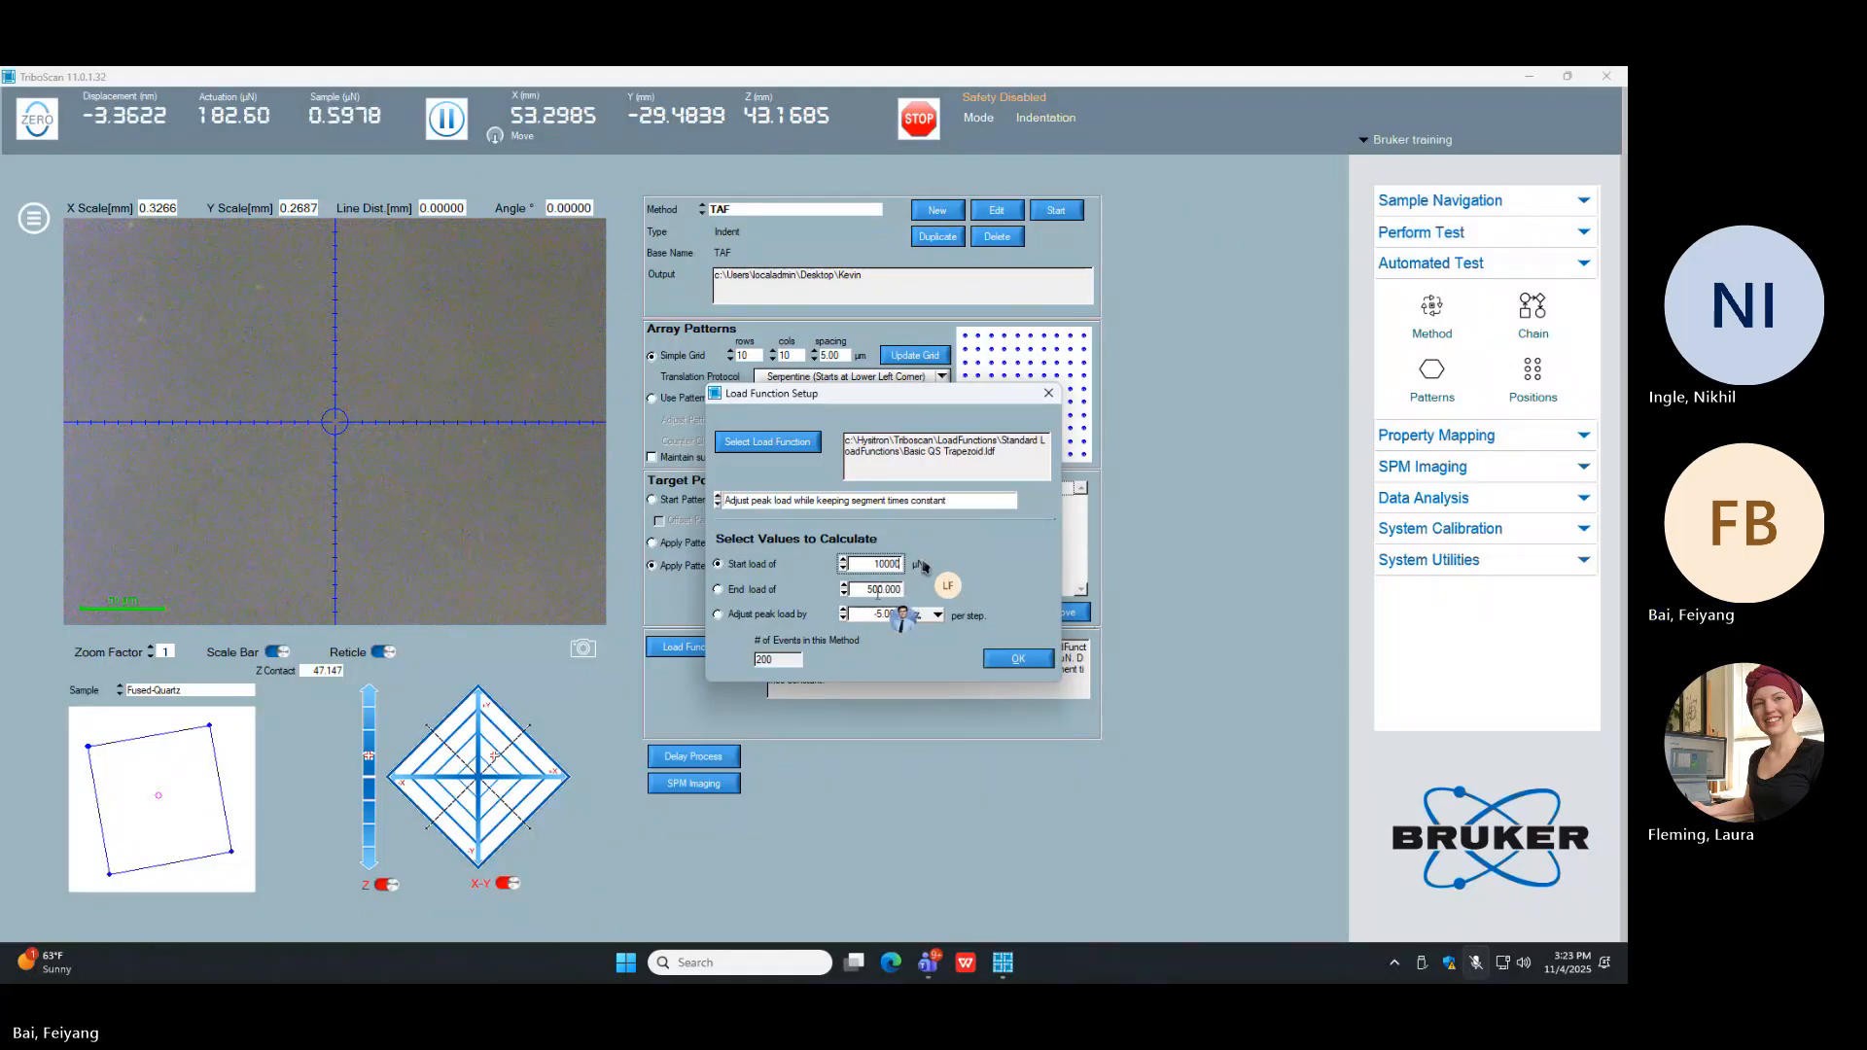
pyautogui.press('Return')
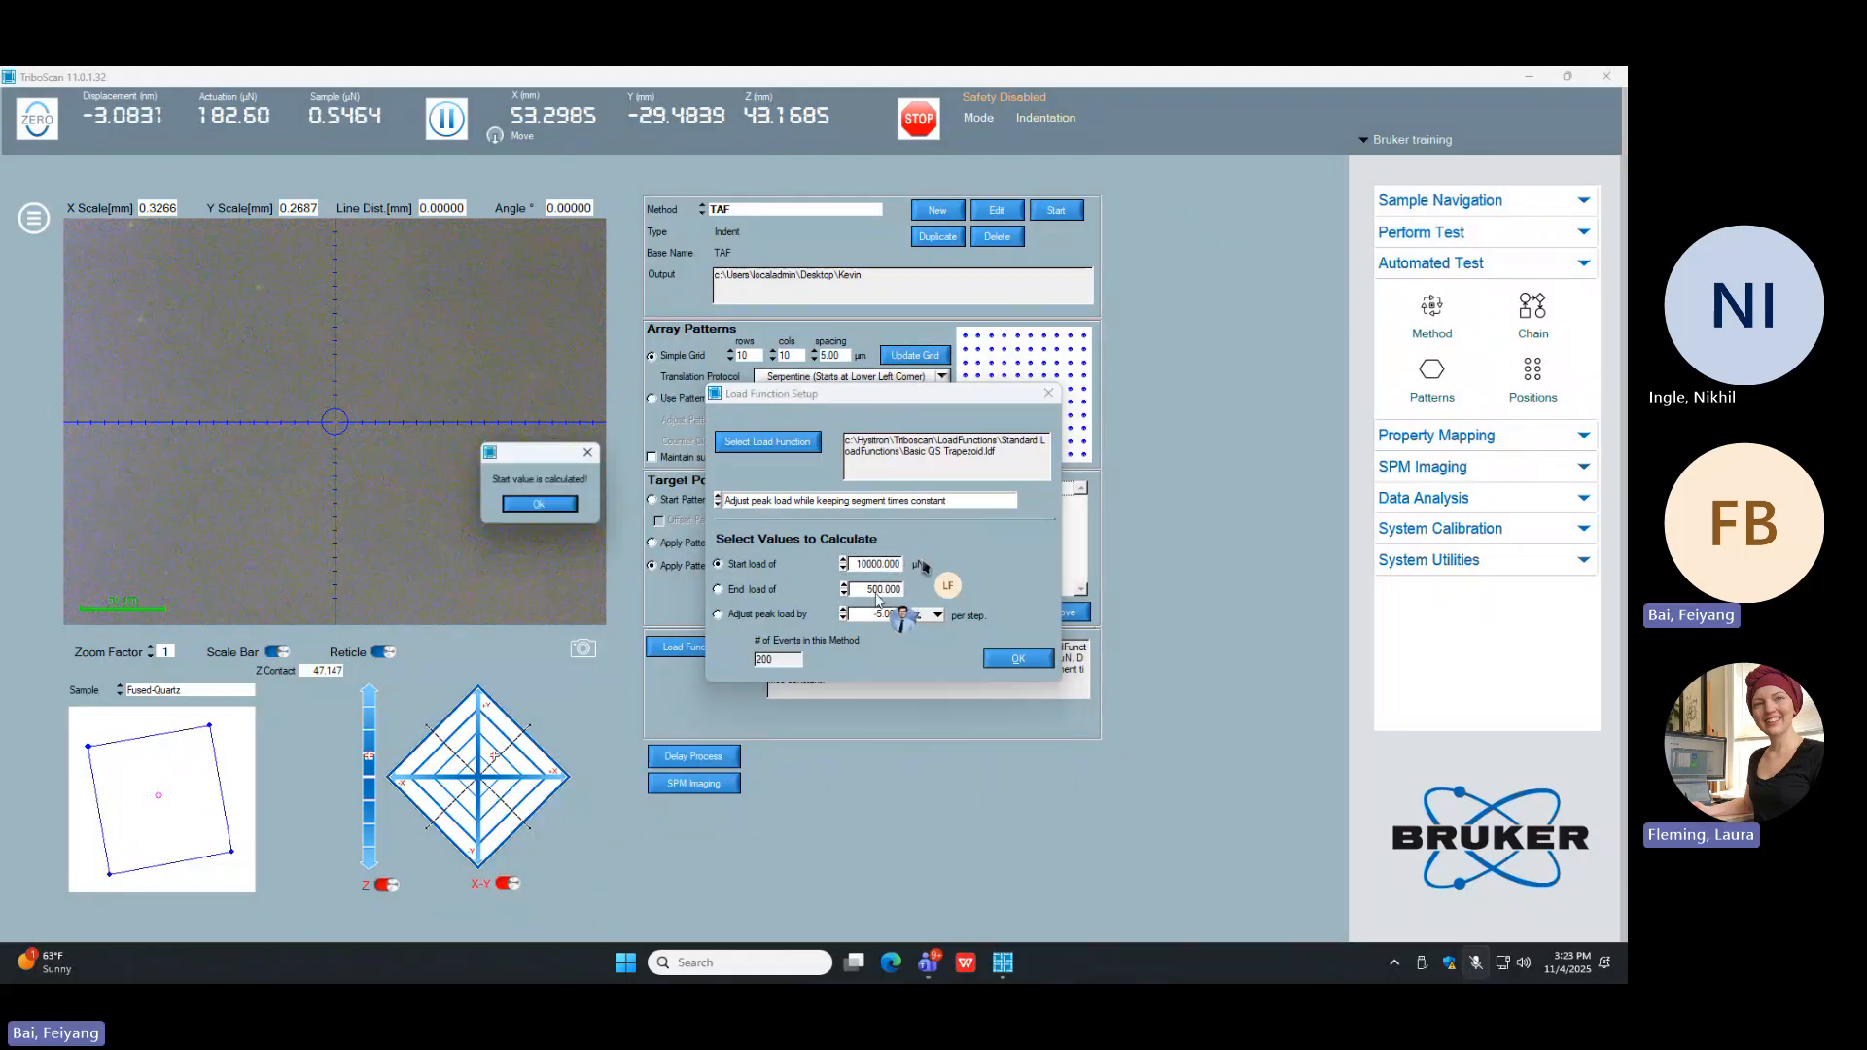
pyautogui.click(534, 508)
# Step: Make the peak load adjustment the calculated value, with segment times constant, and set the start load to 10000 µN
pyautogui.moveTo(879, 590); pyautogui.dragTo(729, 586)
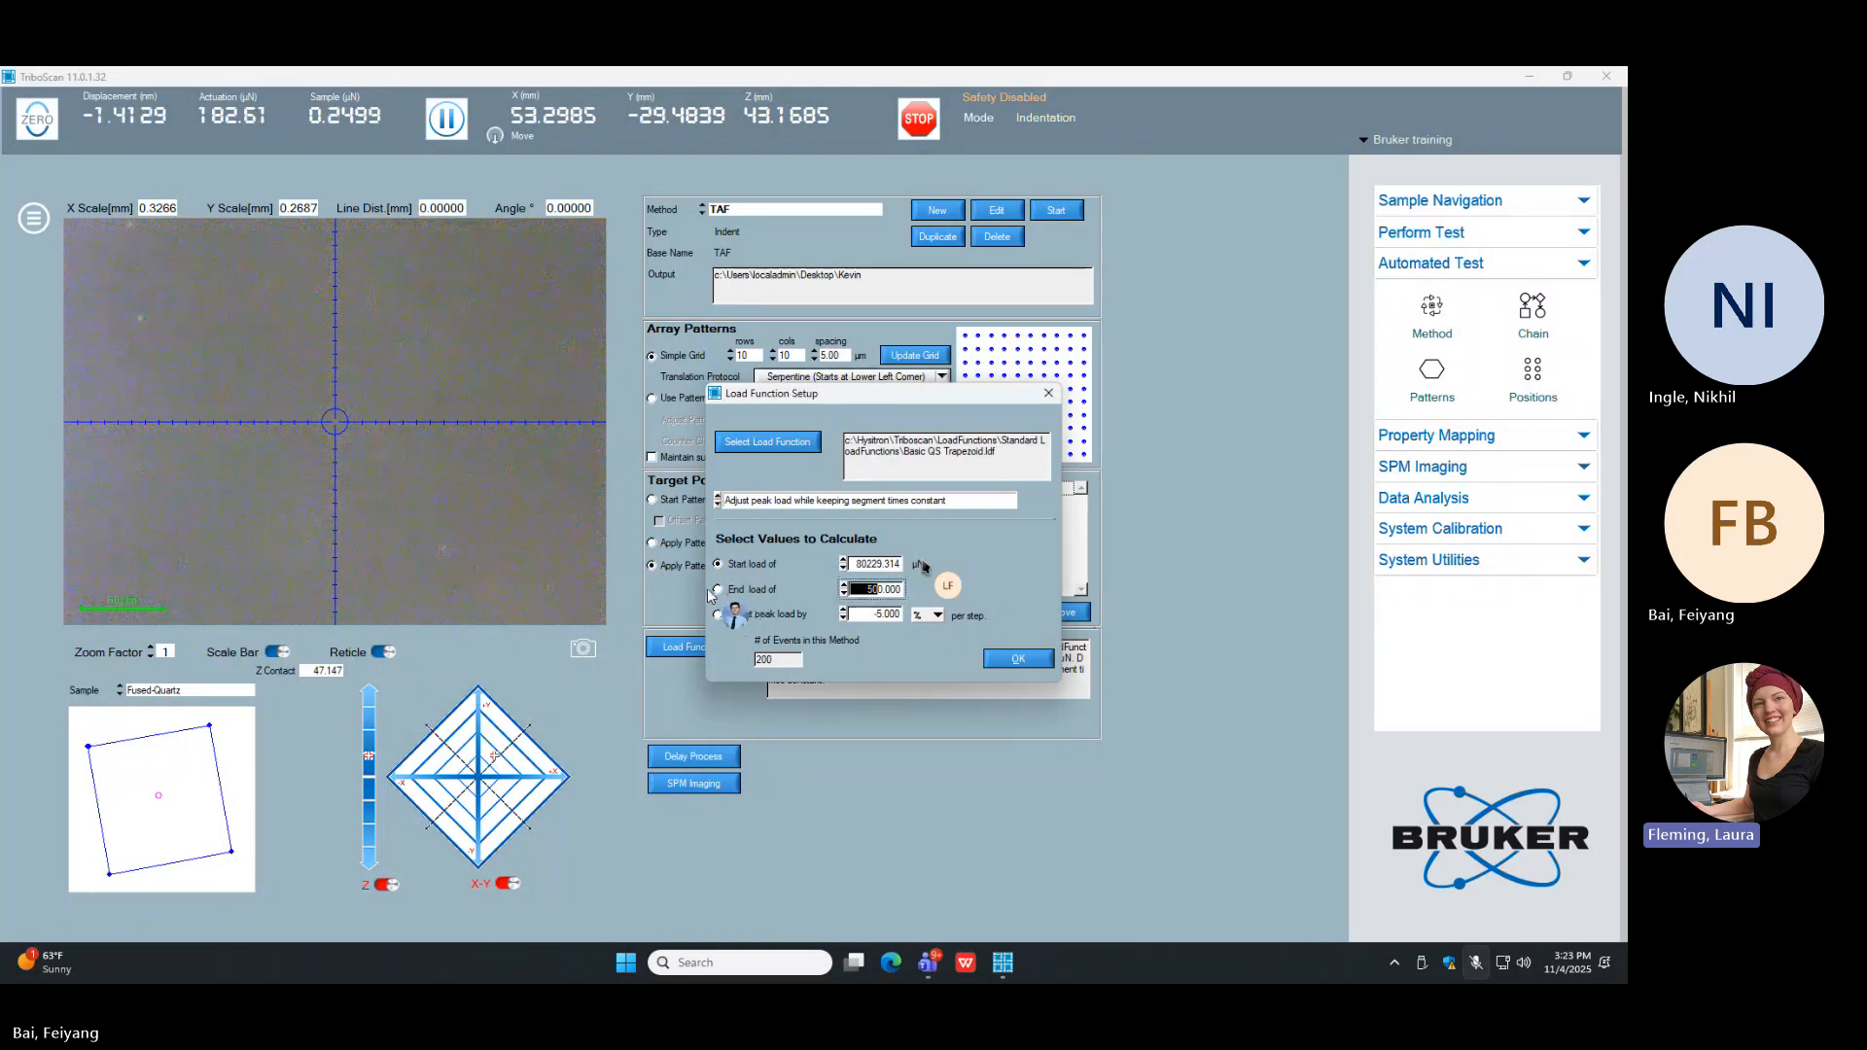
pyautogui.click(899, 502)
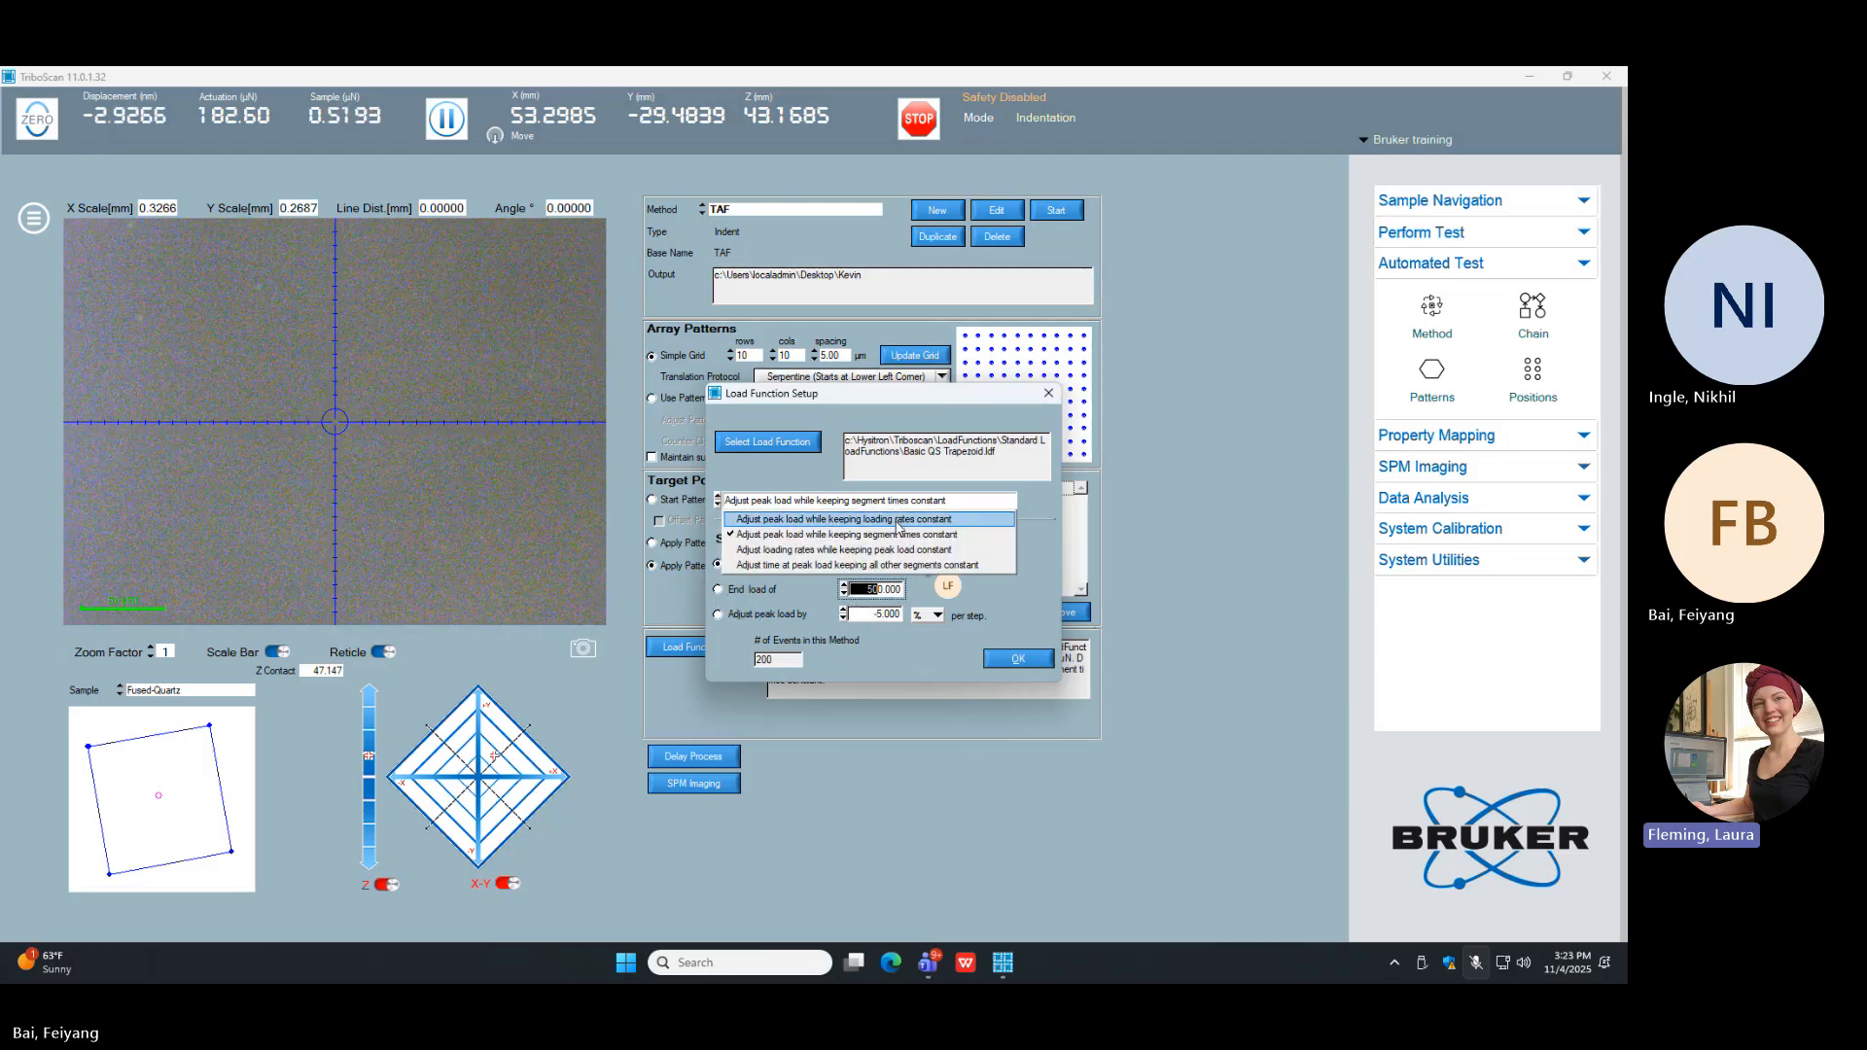
pyautogui.click(896, 534)
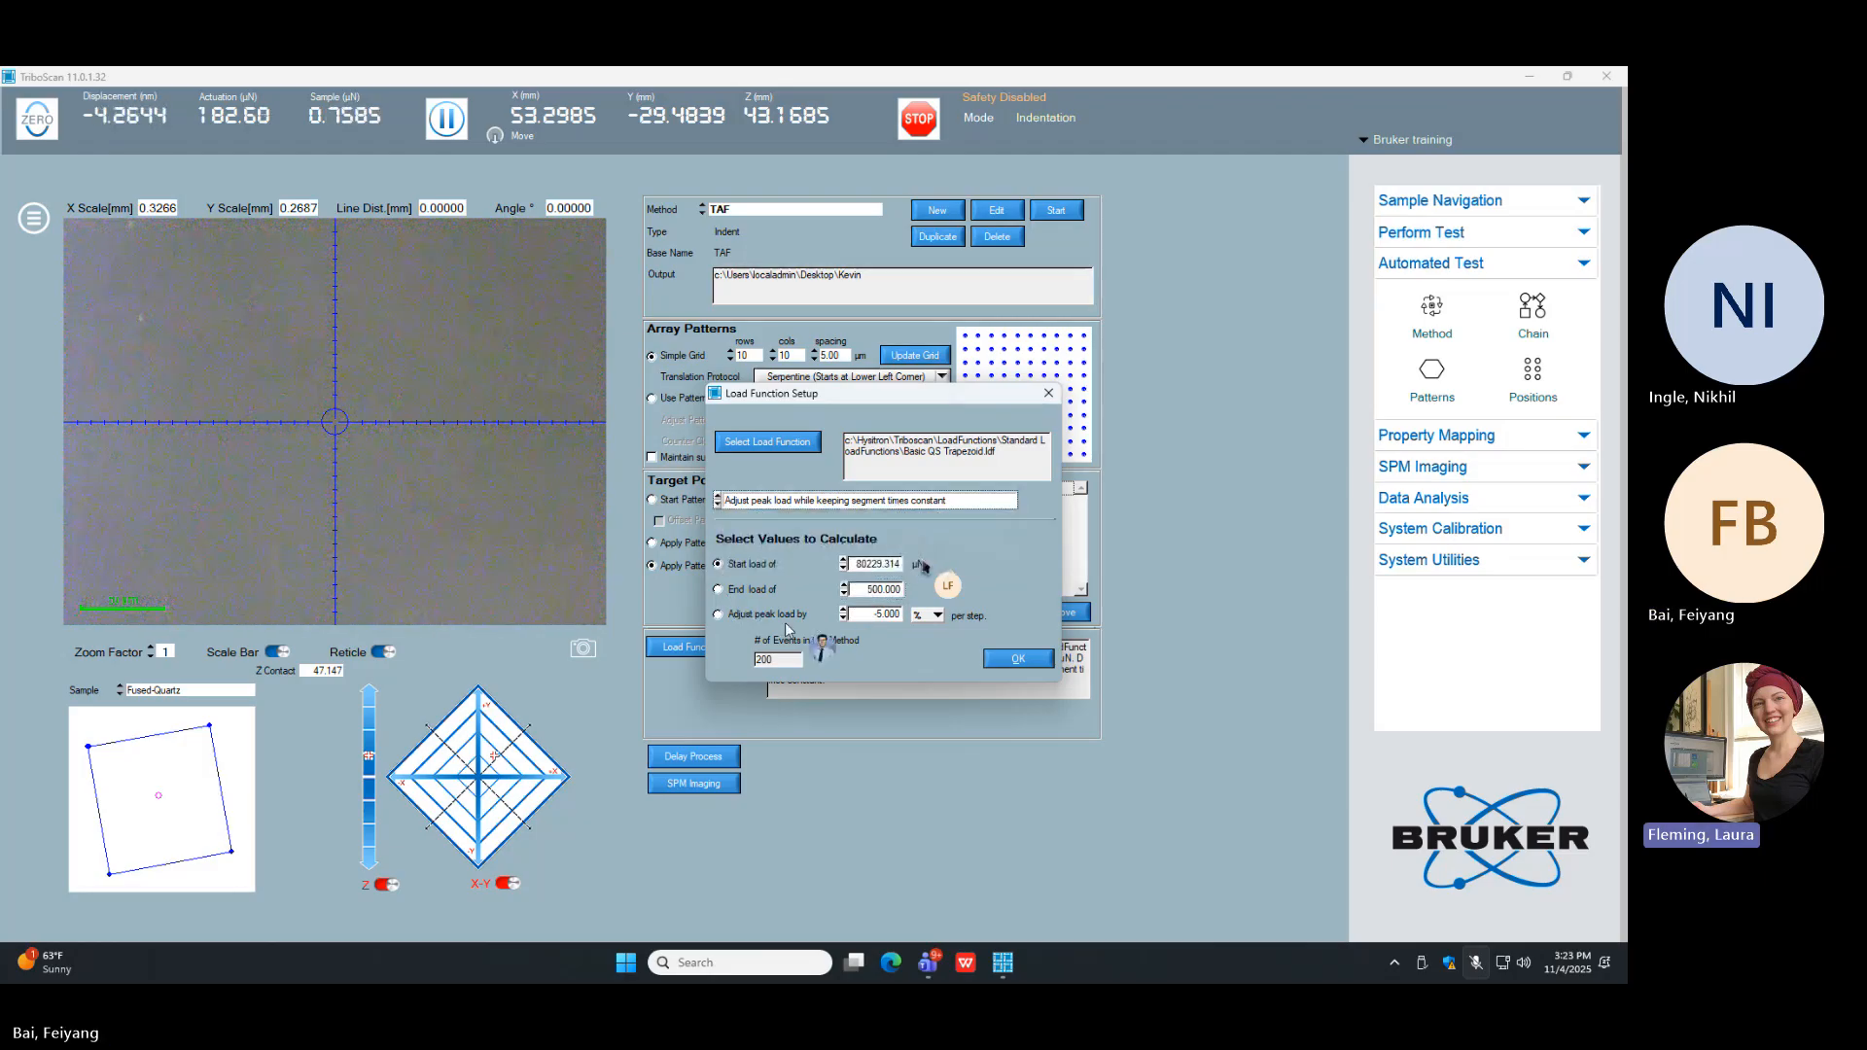
pyautogui.click(720, 615)
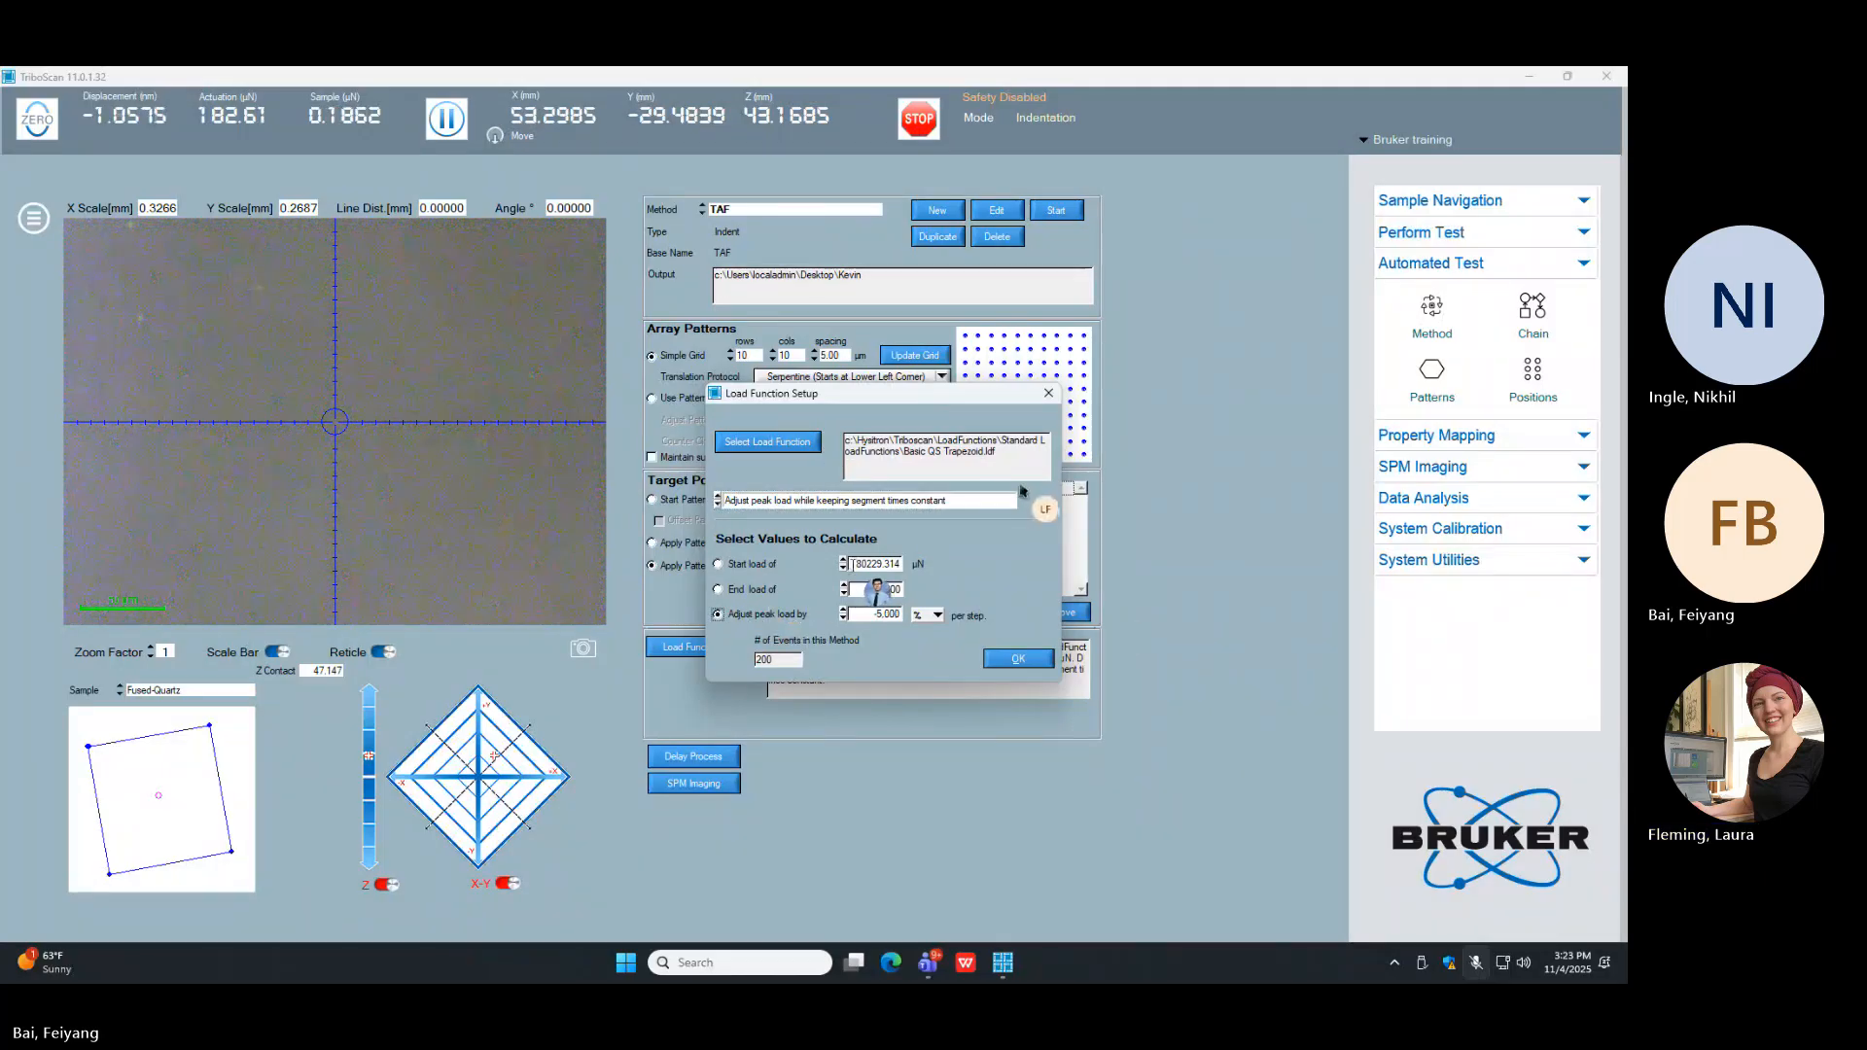
pyautogui.doubleClick(852, 563)
pyautogui.write('10')
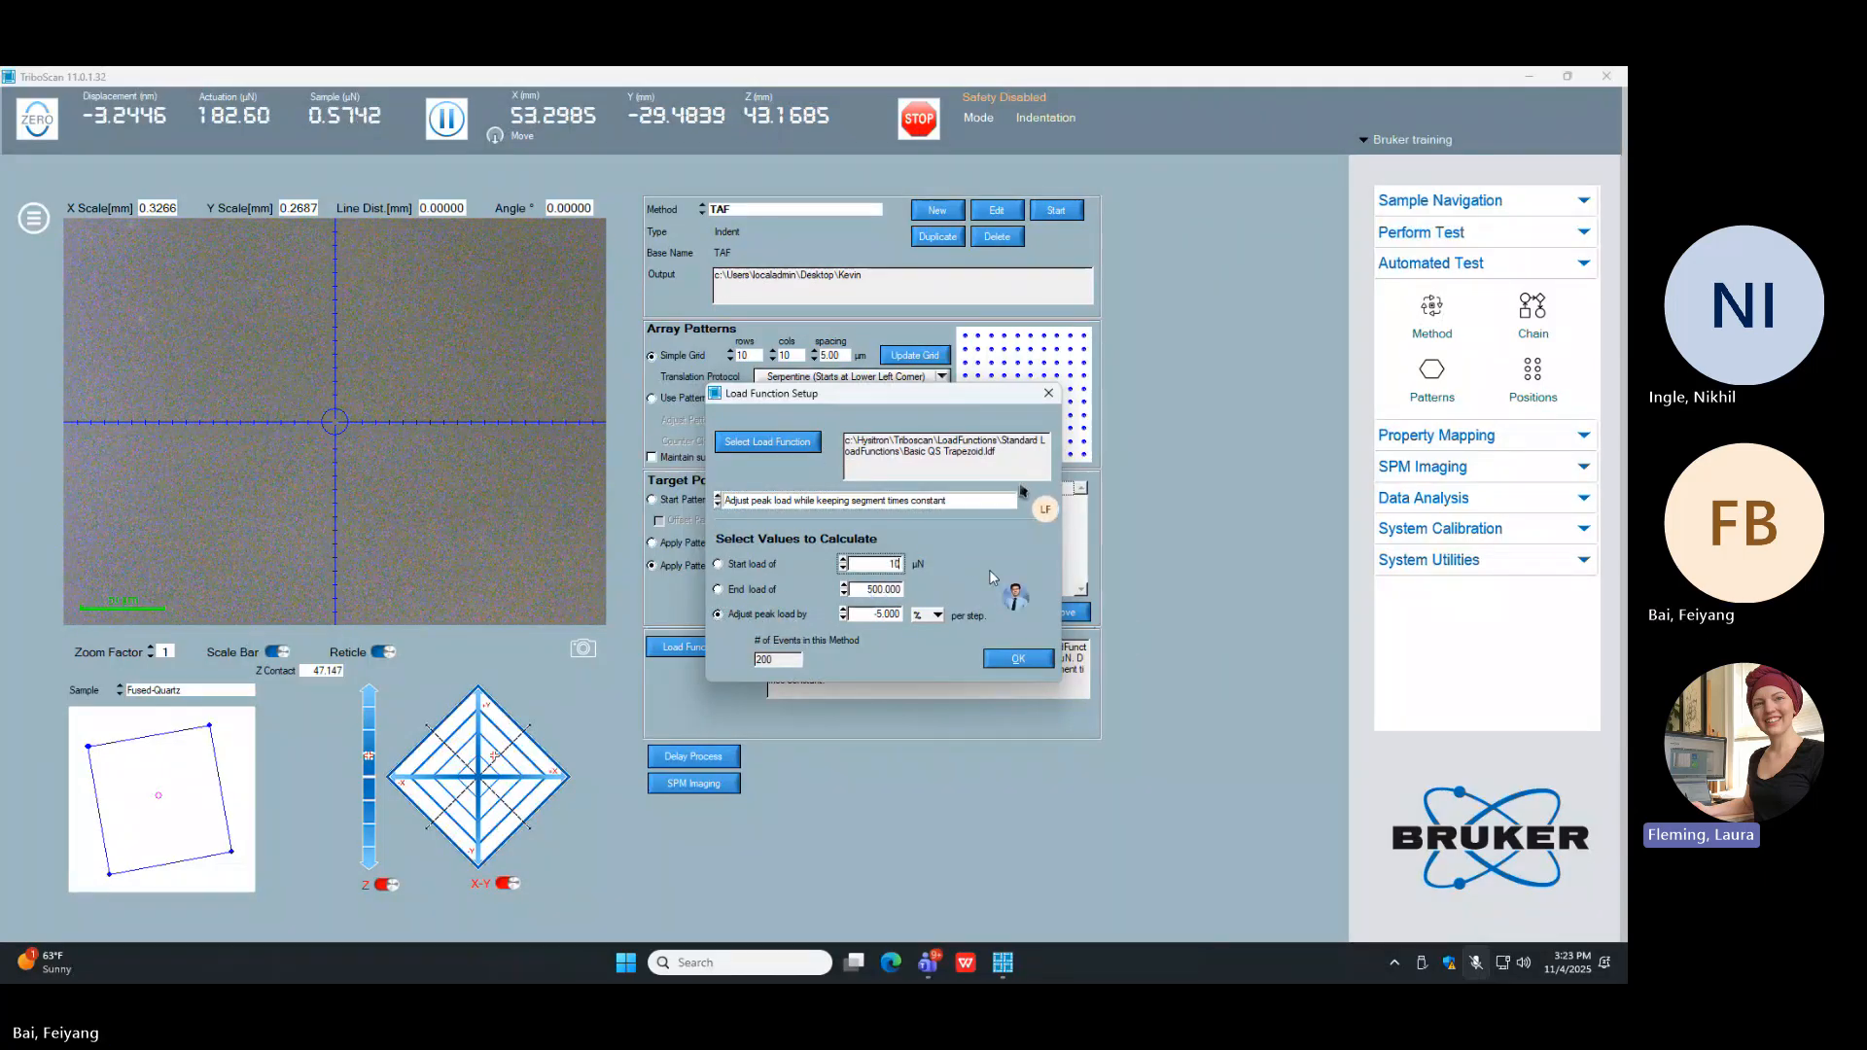
pyautogui.write('000')
pyautogui.press('Return')
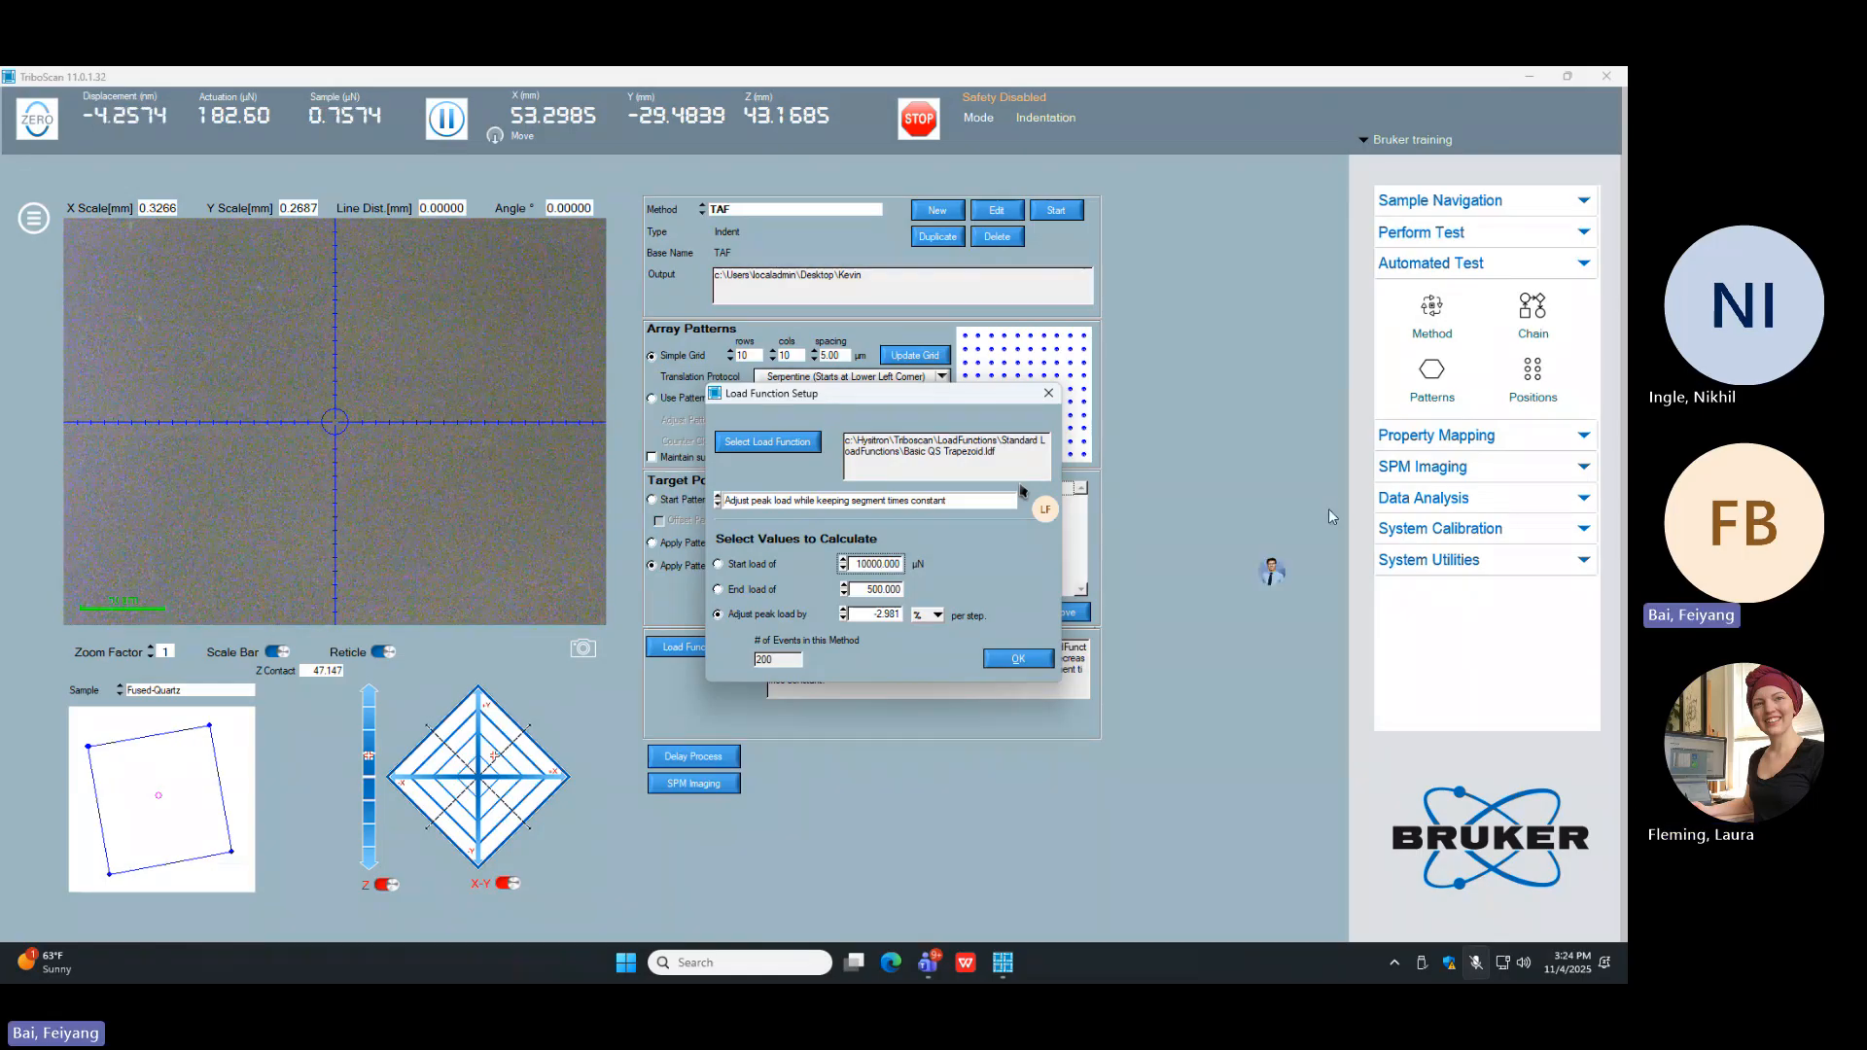
# Step: Accept the load function setup for the TAF method and save the workspace
pyautogui.click(1008, 658)
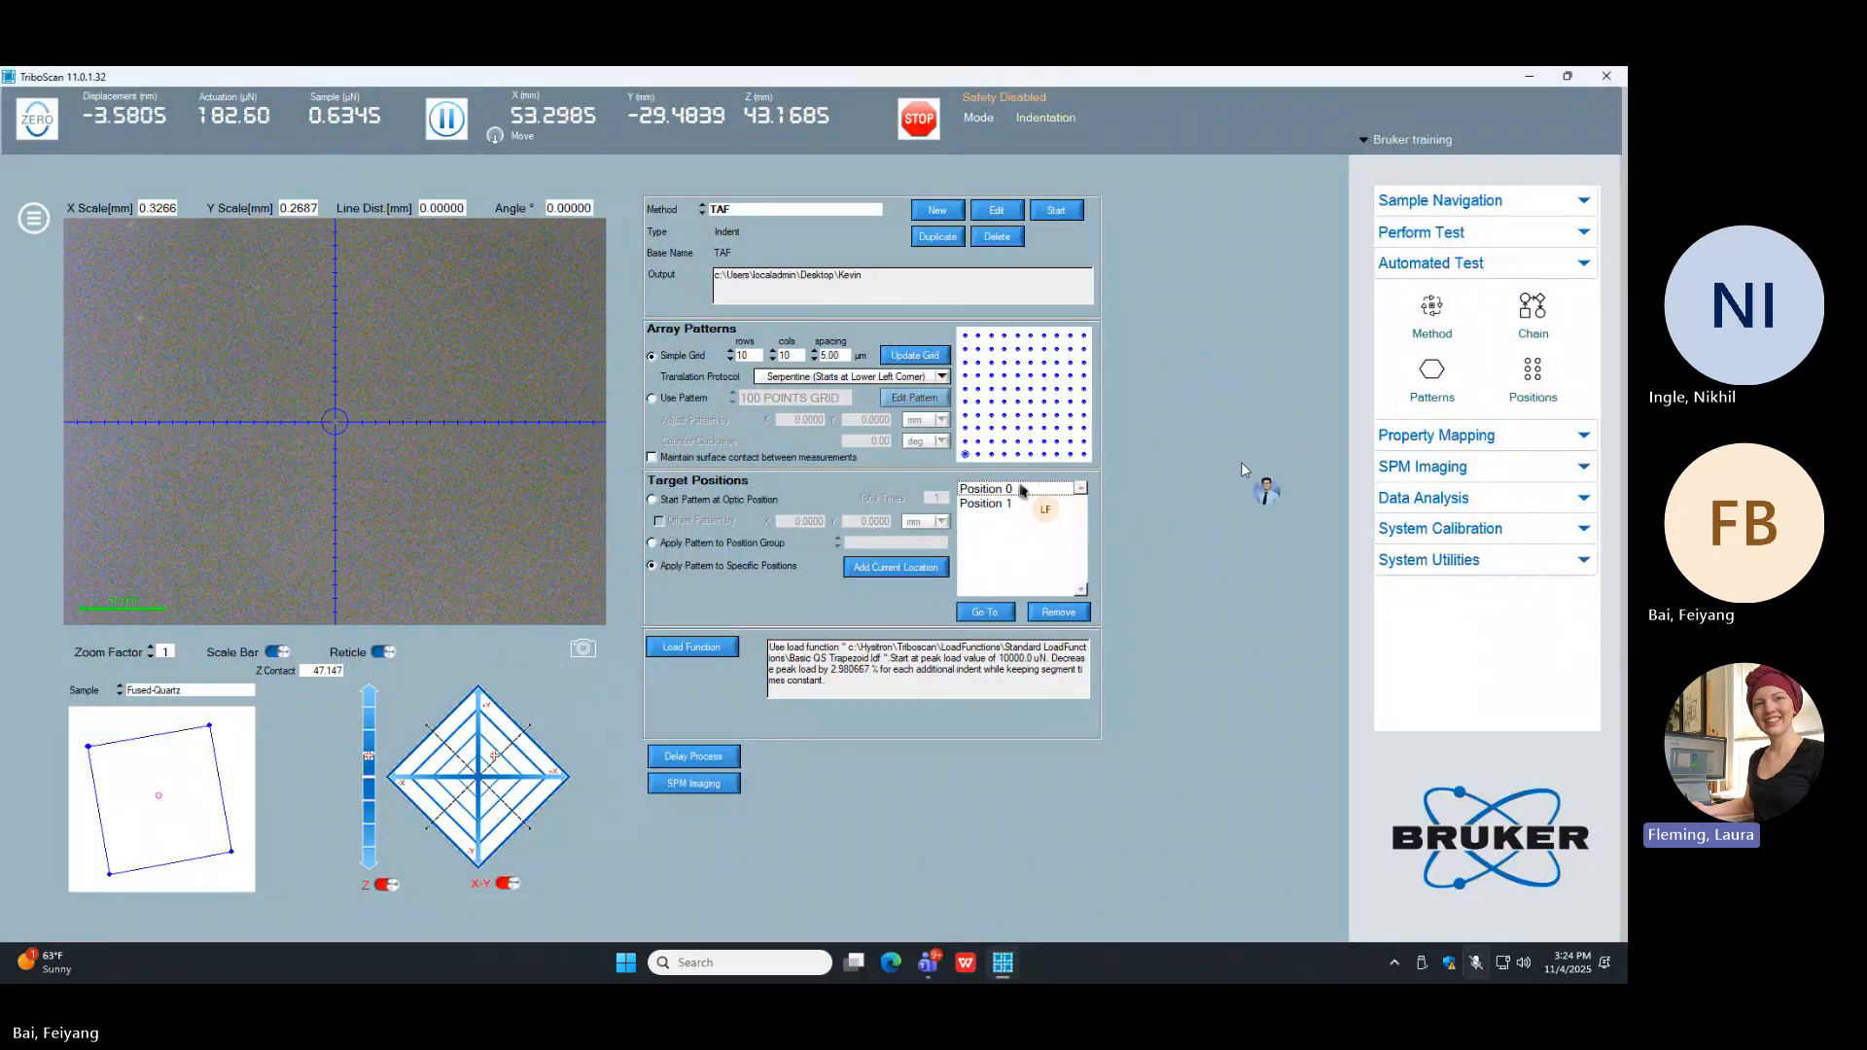
pyautogui.click(1371, 143)
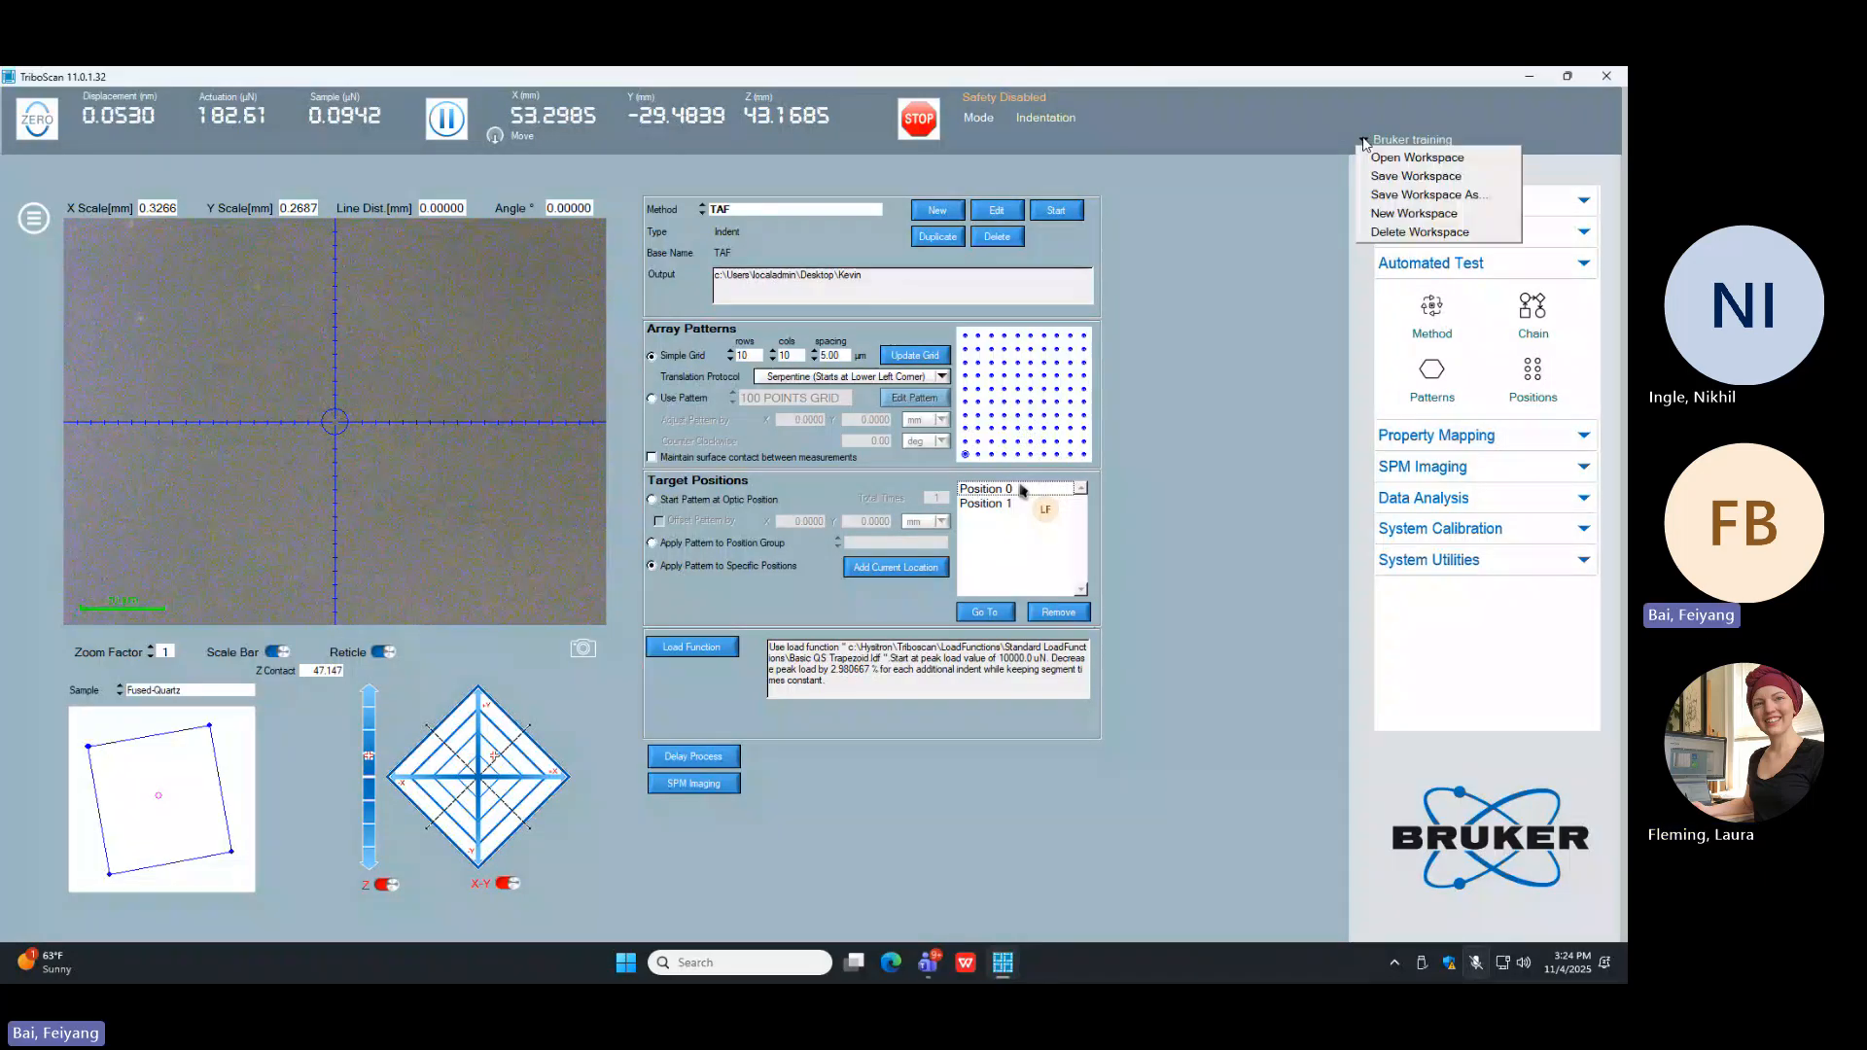
pyautogui.click(1384, 176)
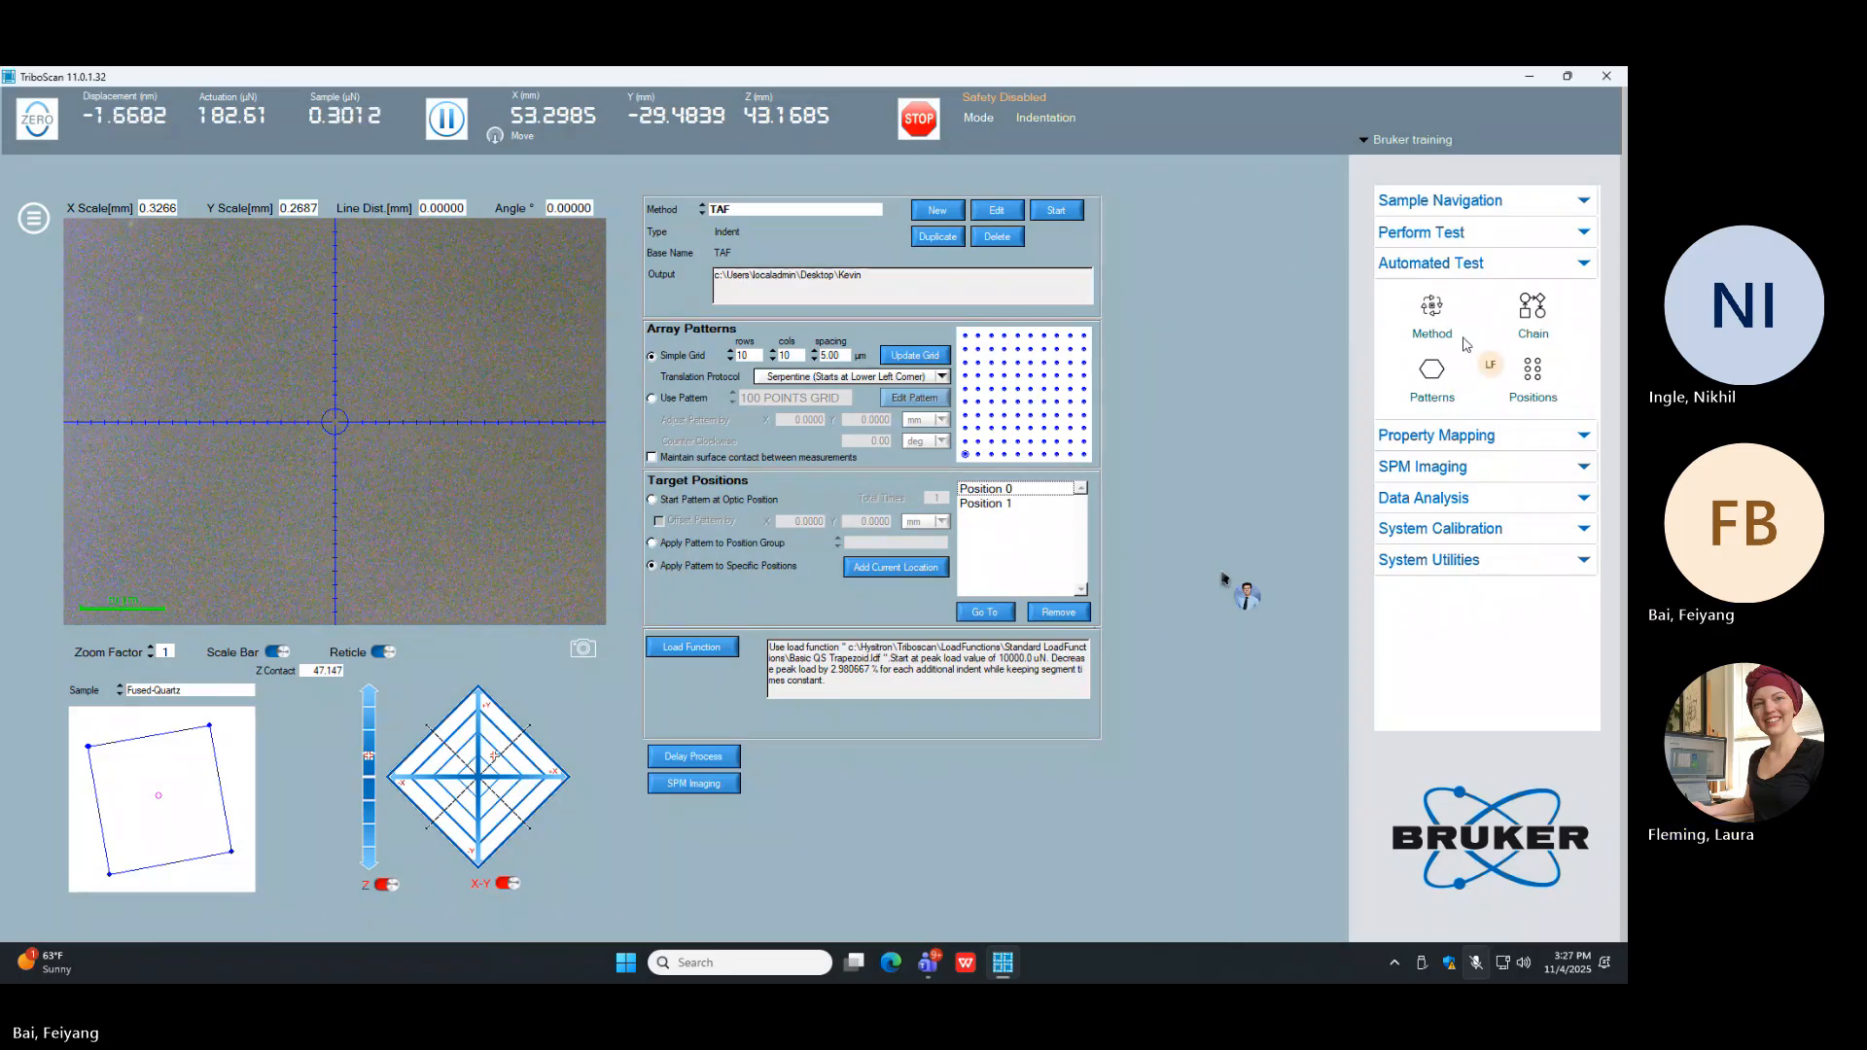
# Step: Create a new position group named "taf1"
pyautogui.click(1535, 371)
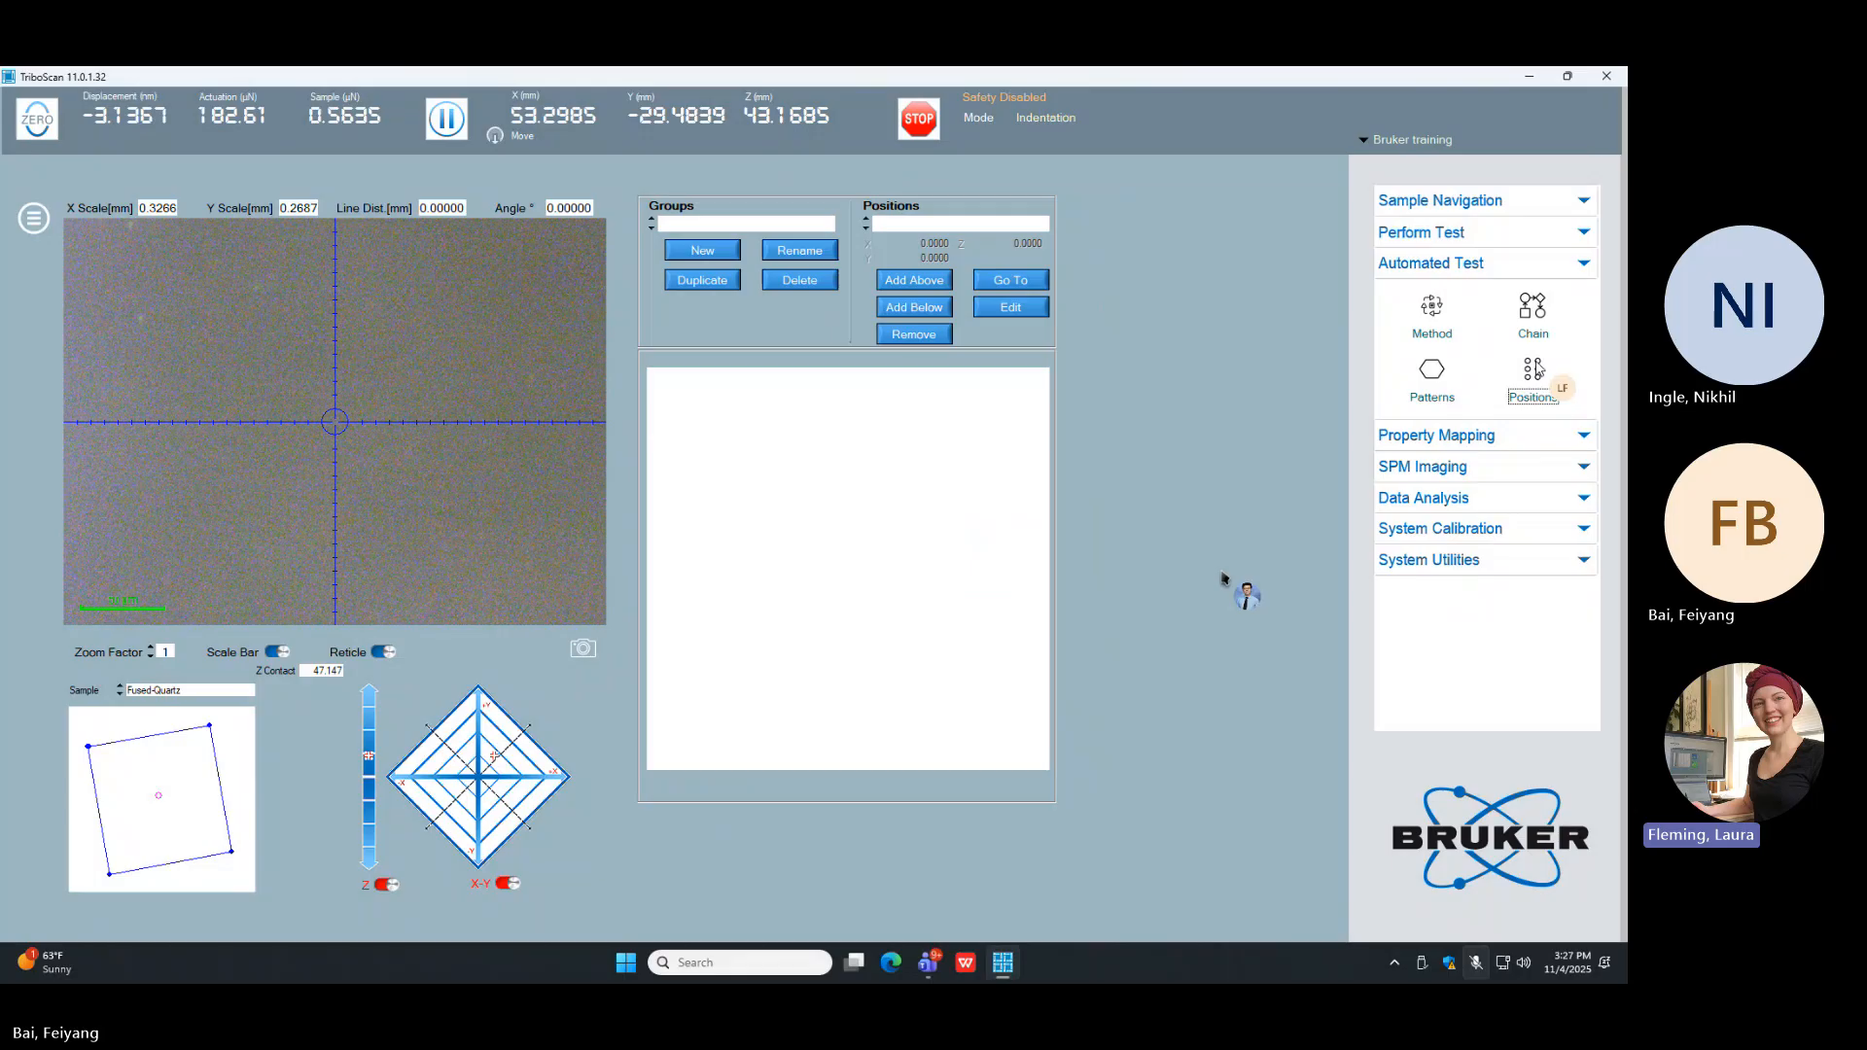
pyautogui.click(703, 255)
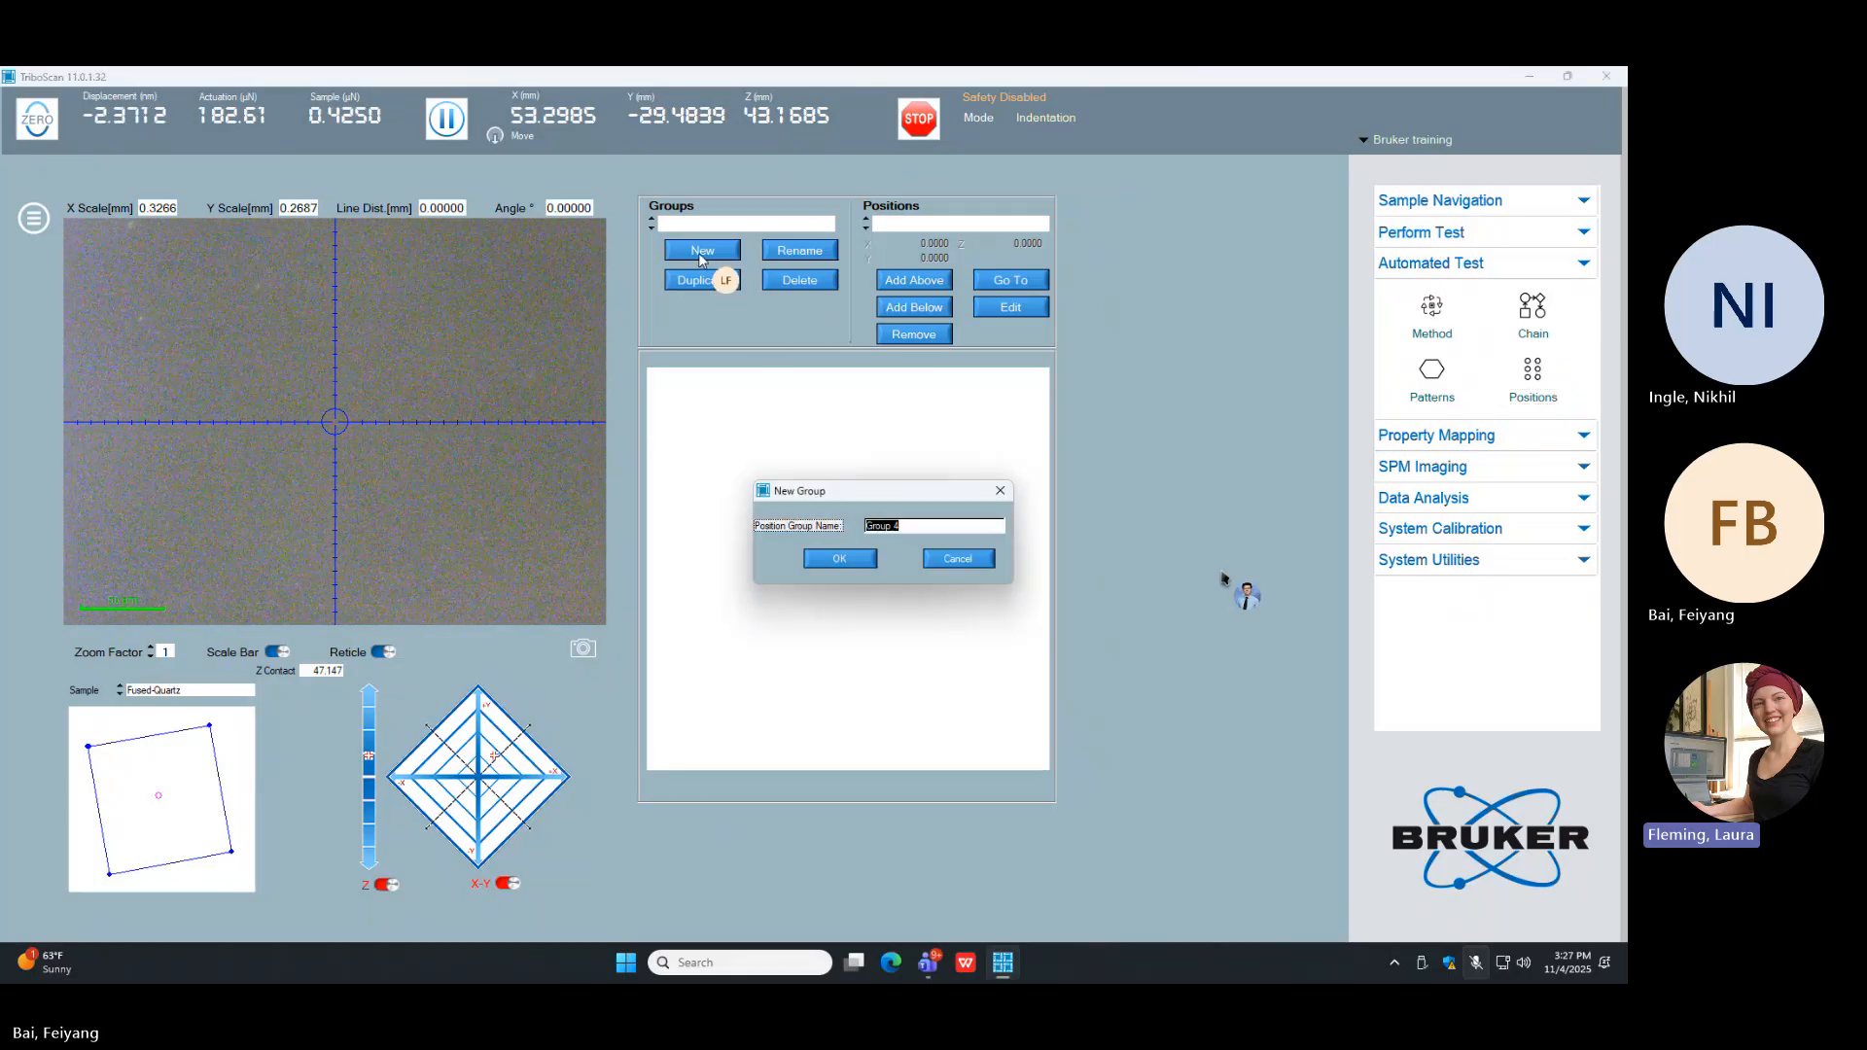
pyautogui.write('taf1')
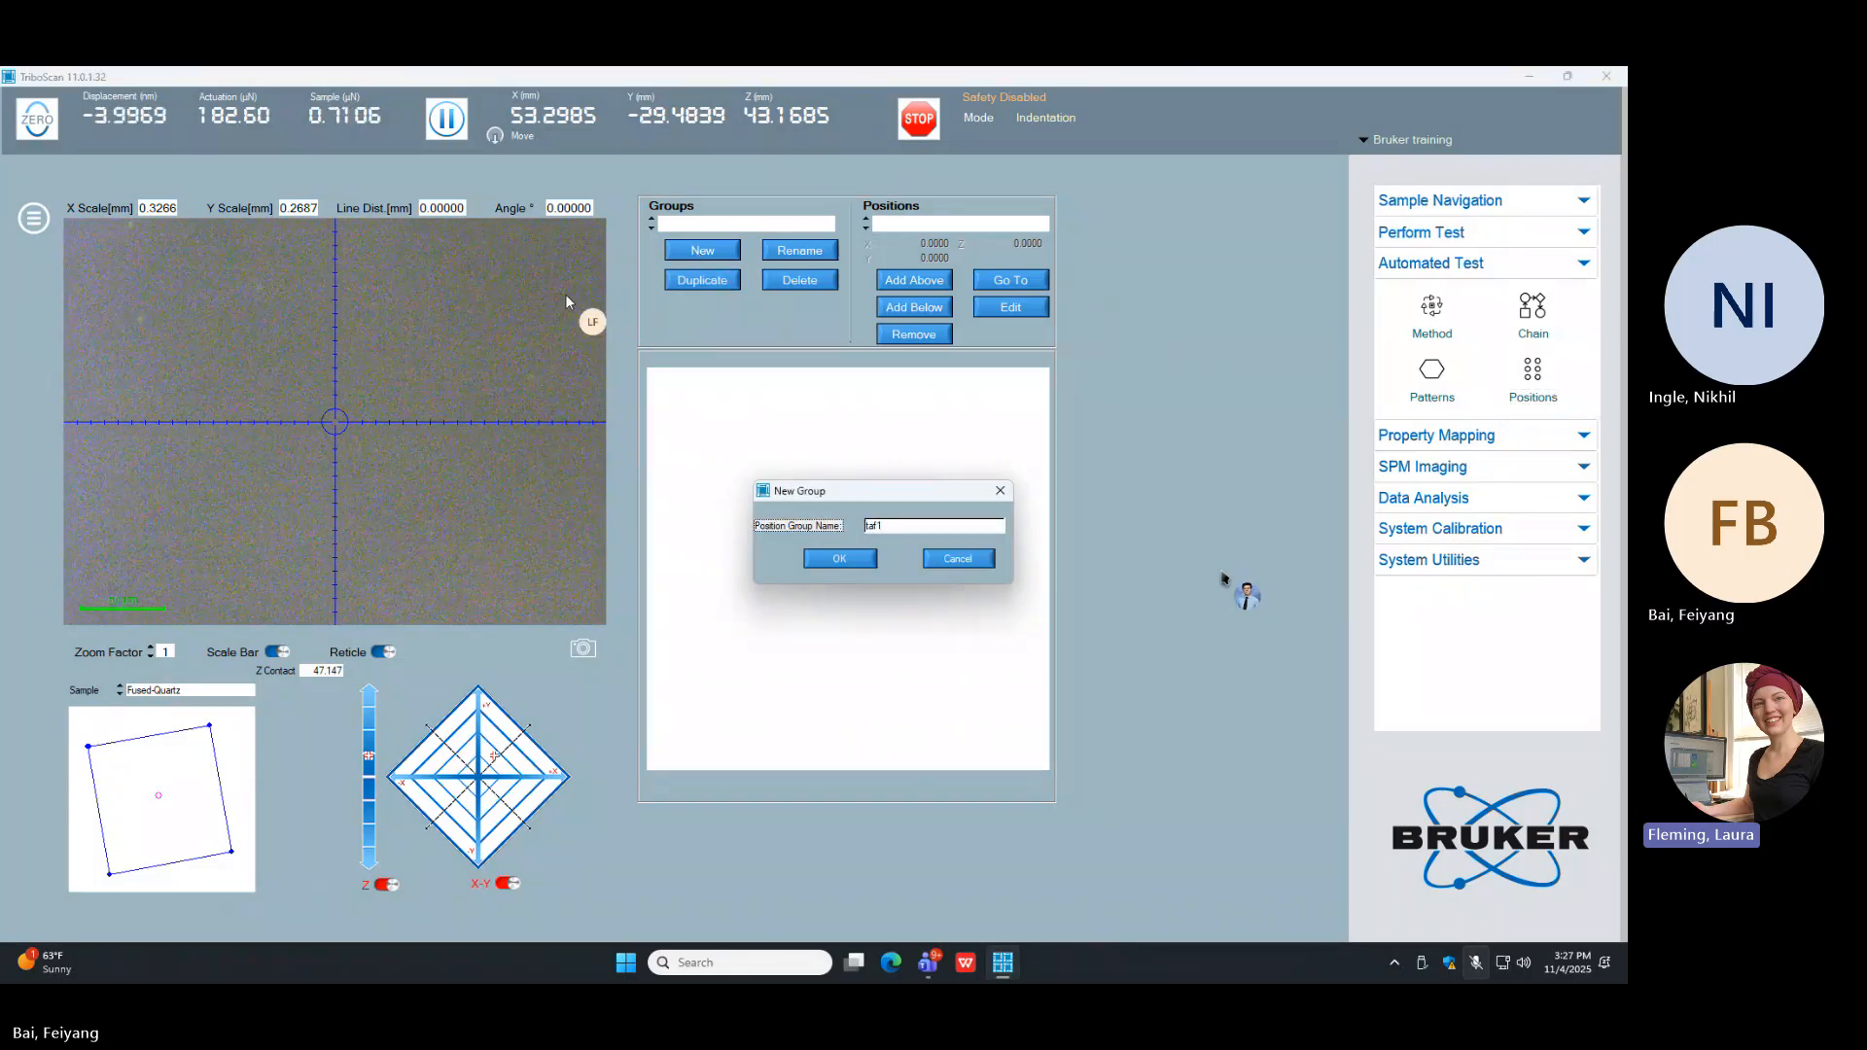
pyautogui.click(842, 561)
# Step: Add the current stage location to the taf1 group, move the stage to about X 55.4, Y -27.4 mm, and add a second position below
pyautogui.click(914, 279)
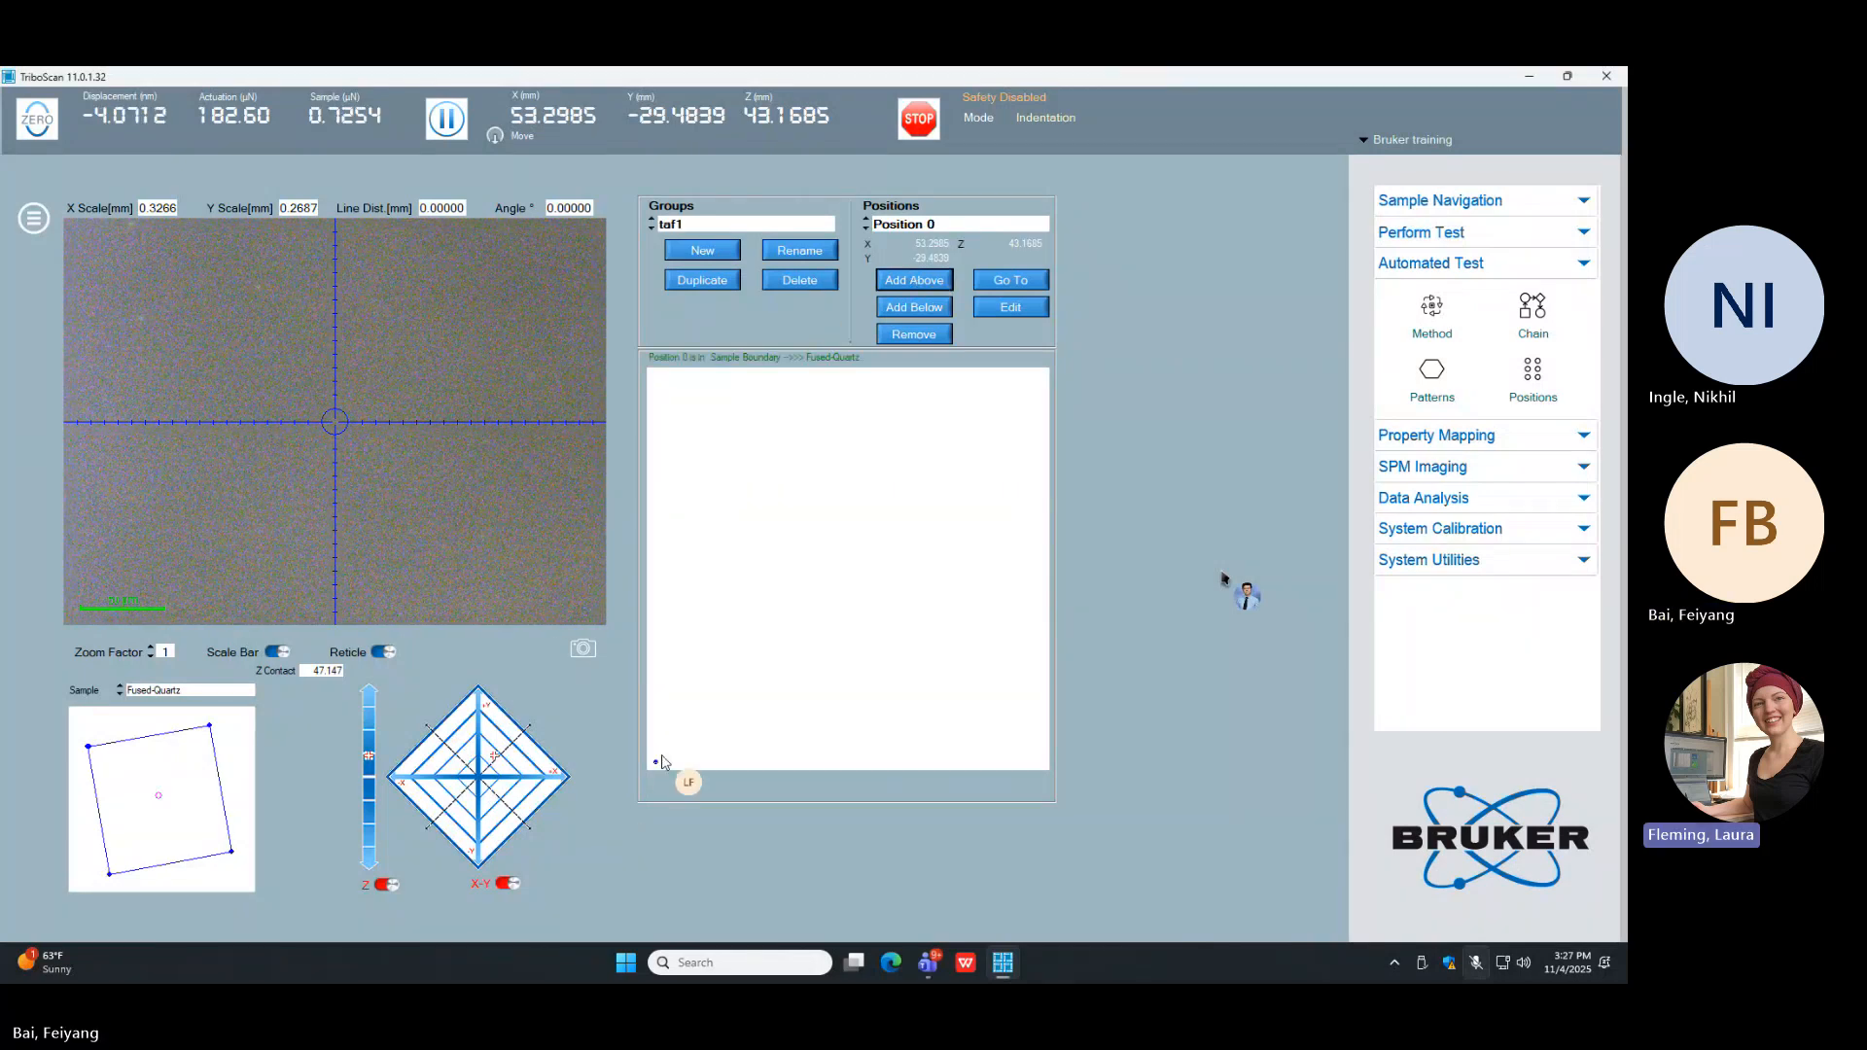
pyautogui.click(517, 740)
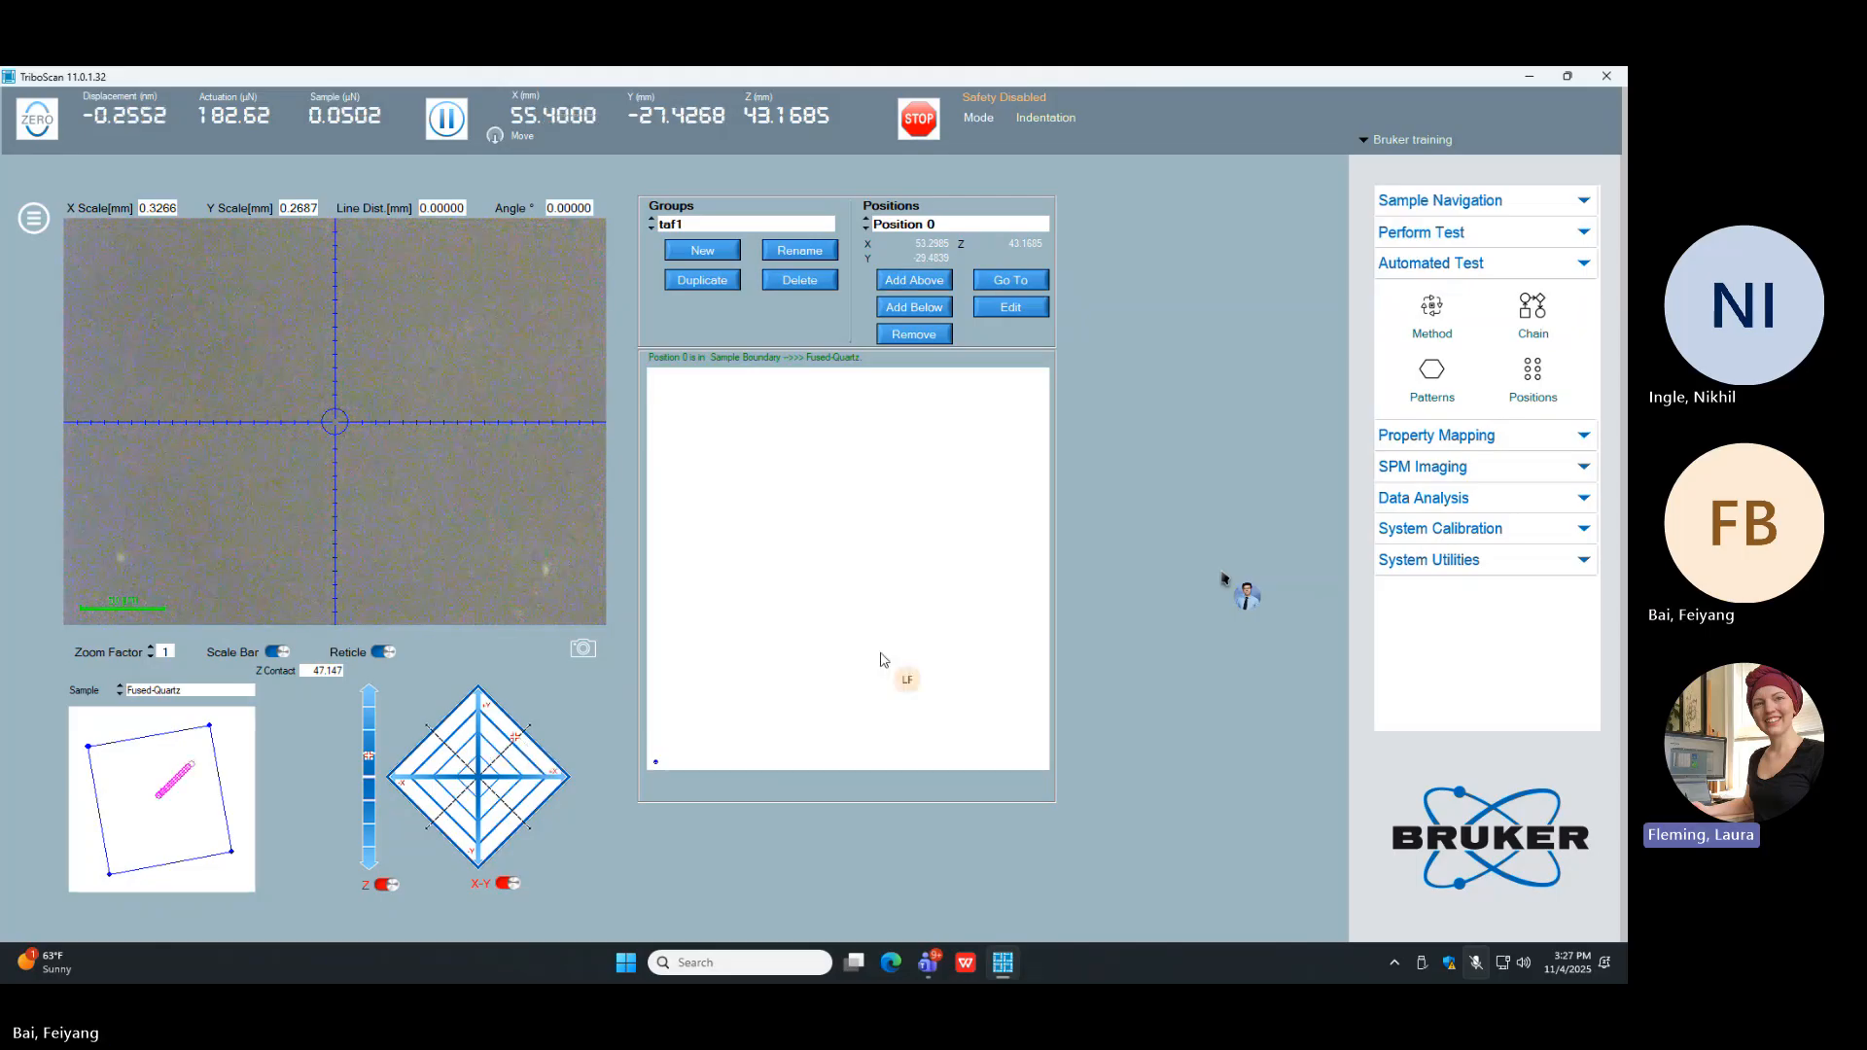
pyautogui.click(912, 308)
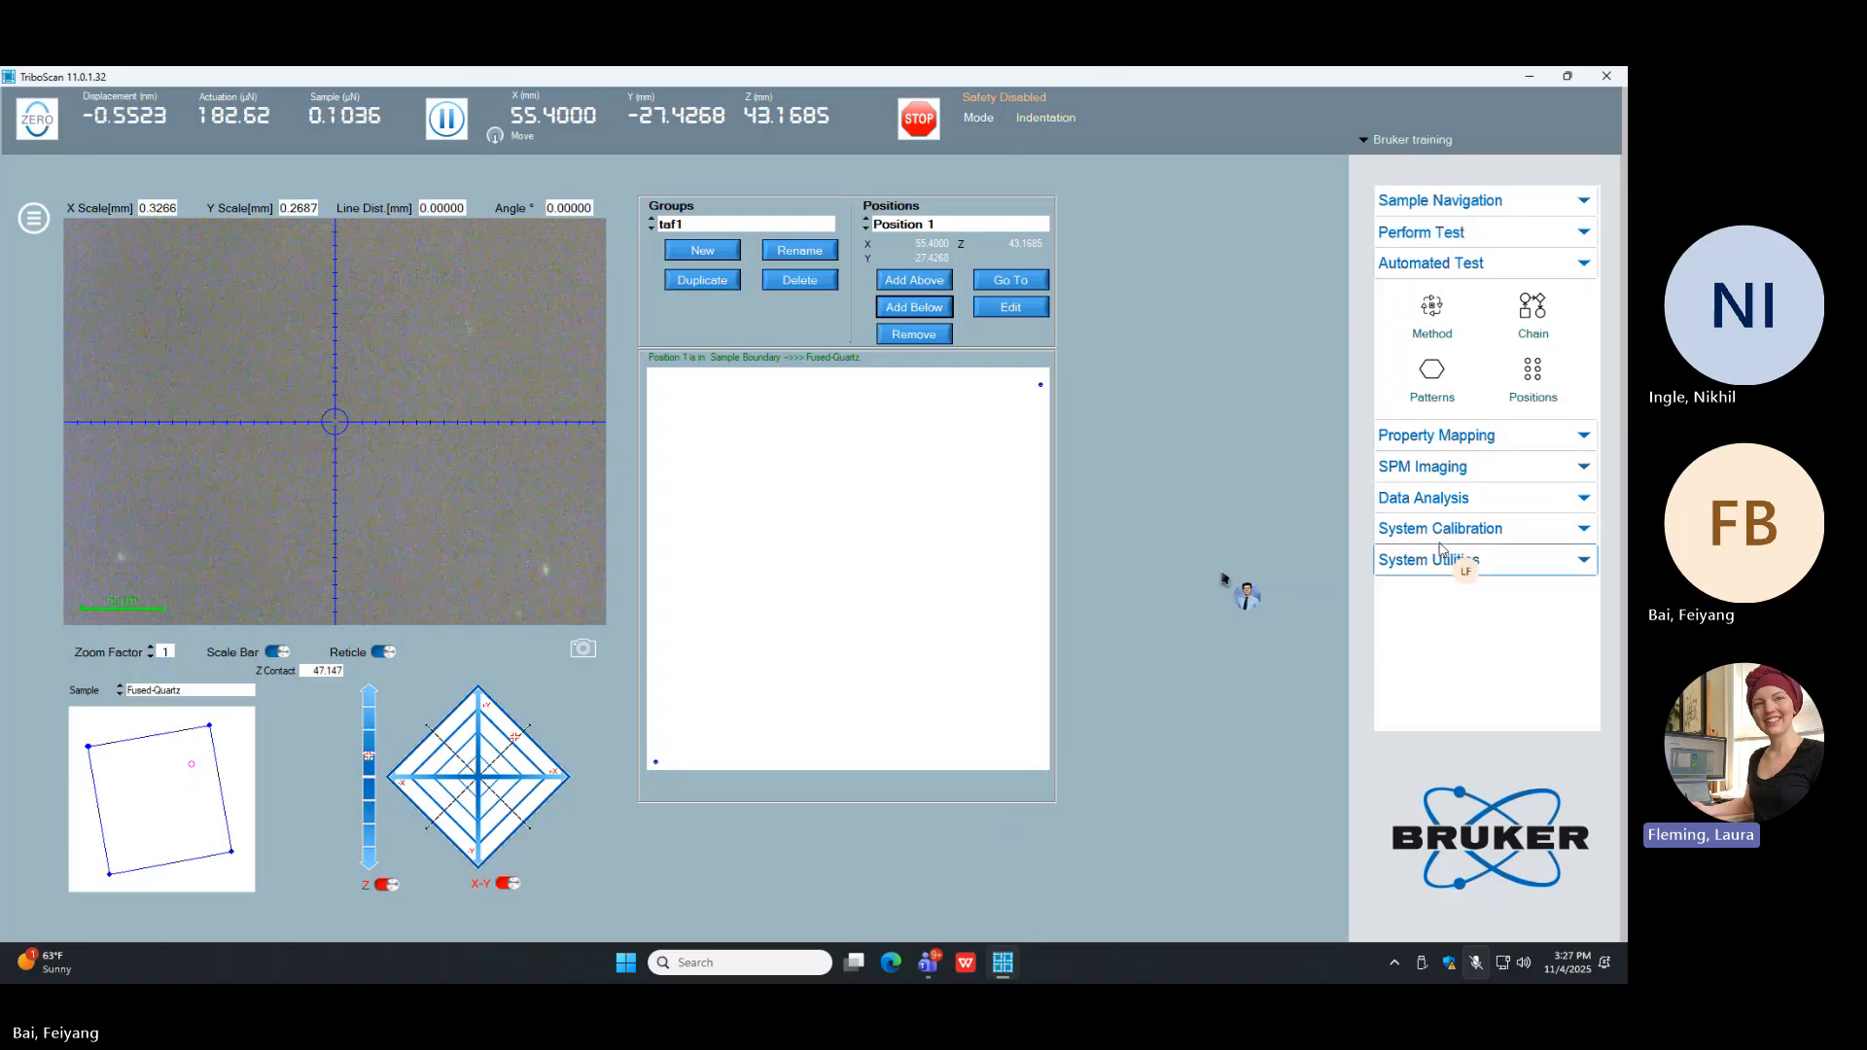
# Step: Apply the TAF method's array pattern to the taf1 position group
pyautogui.click(1432, 321)
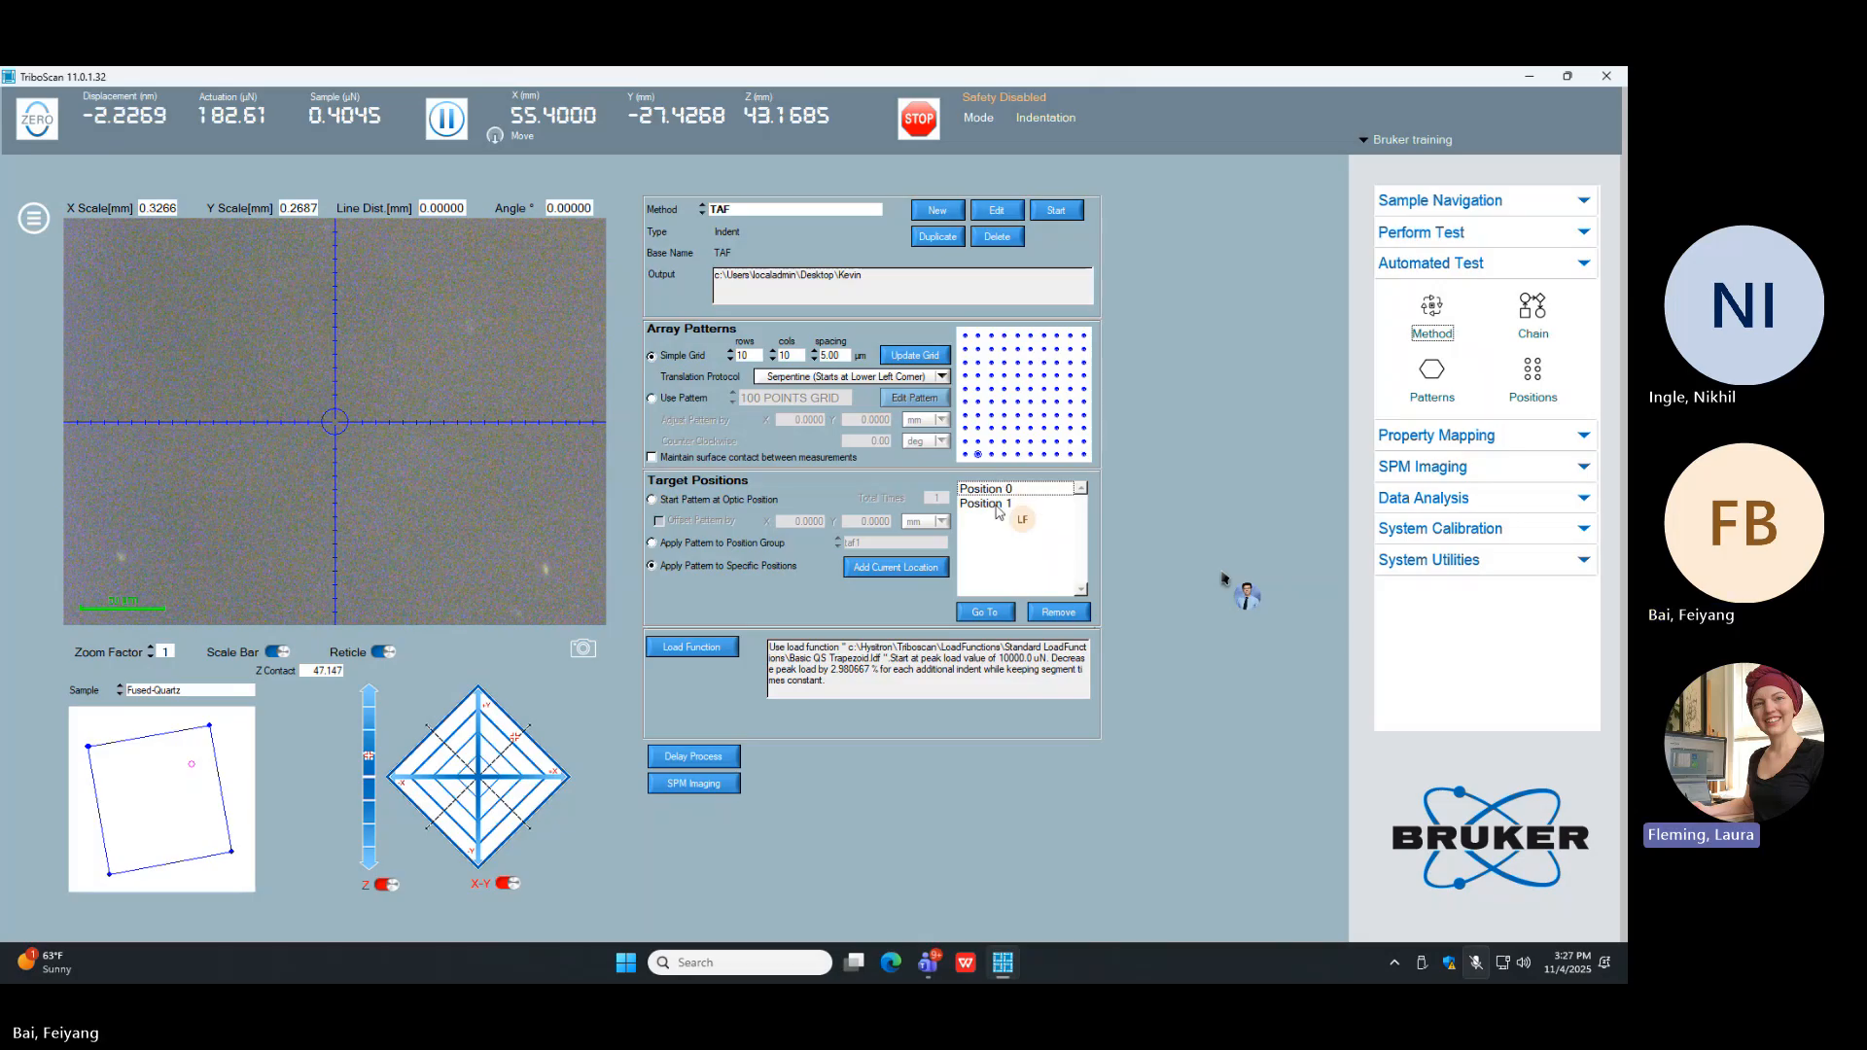
pyautogui.click(753, 543)
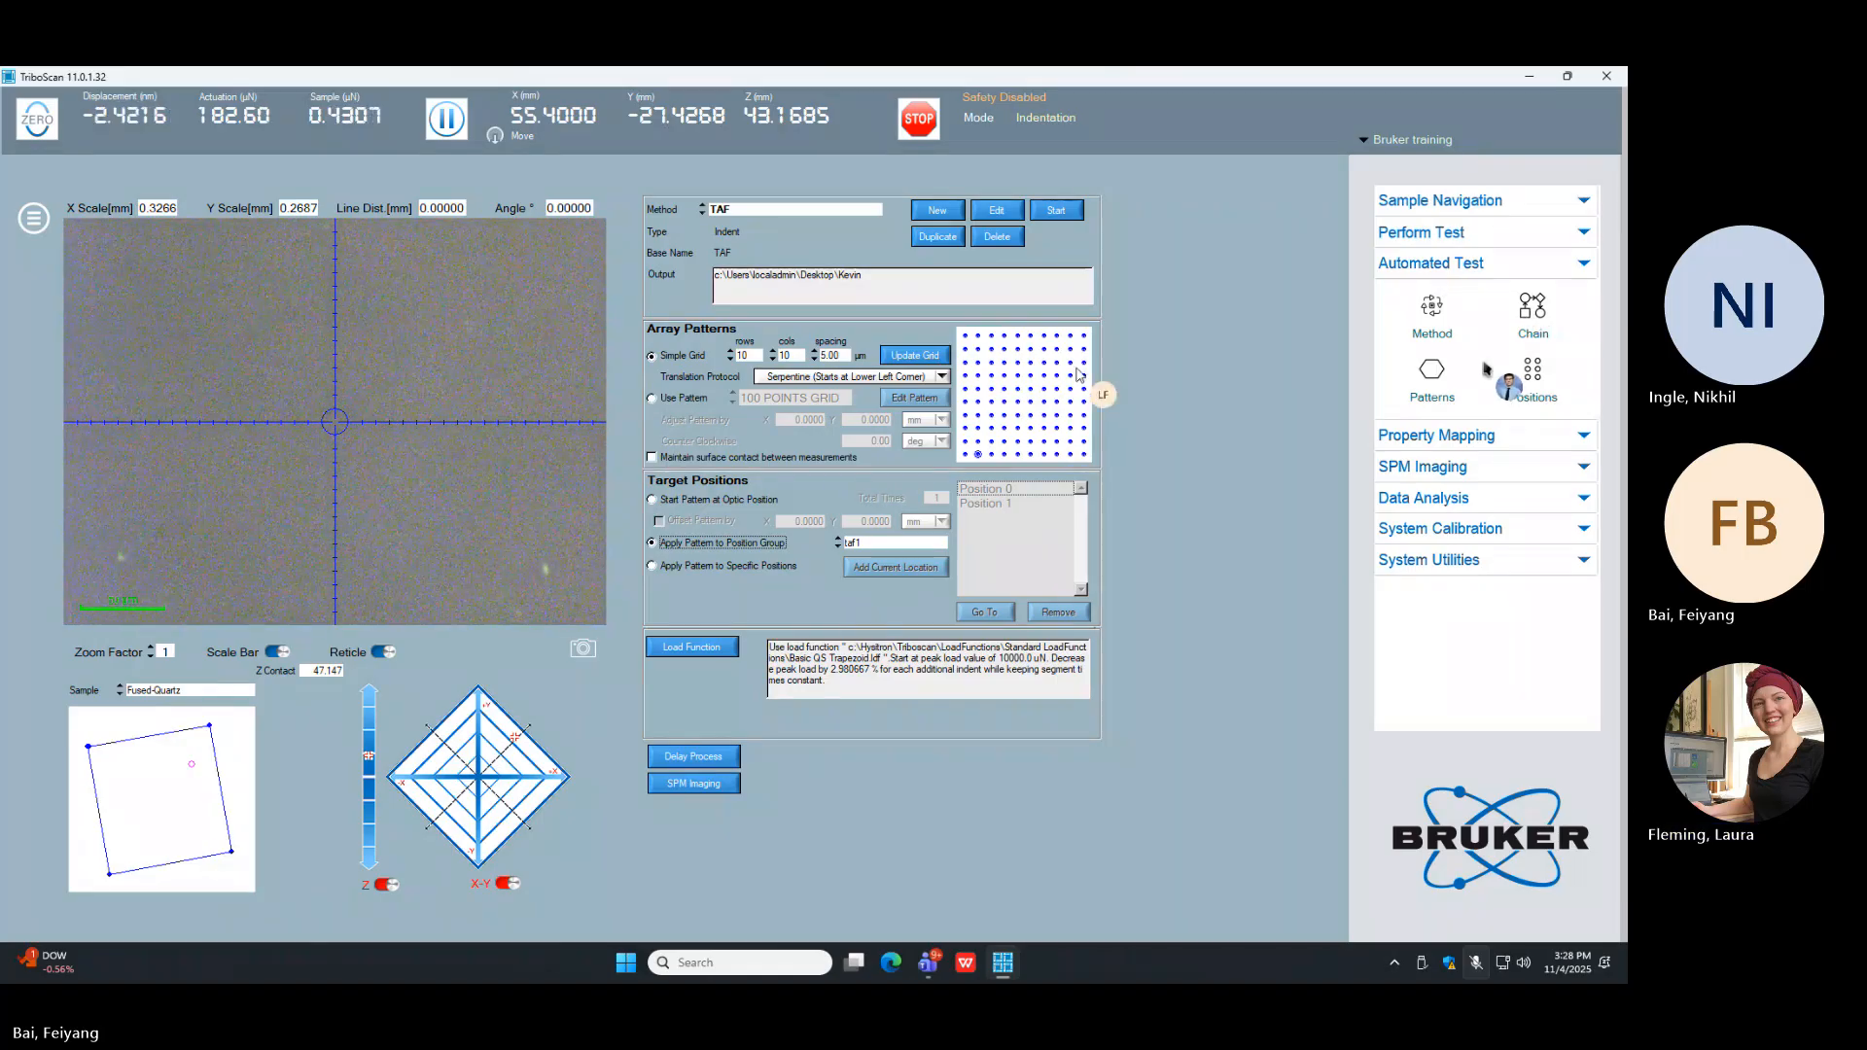
pyautogui.click(1532, 310)
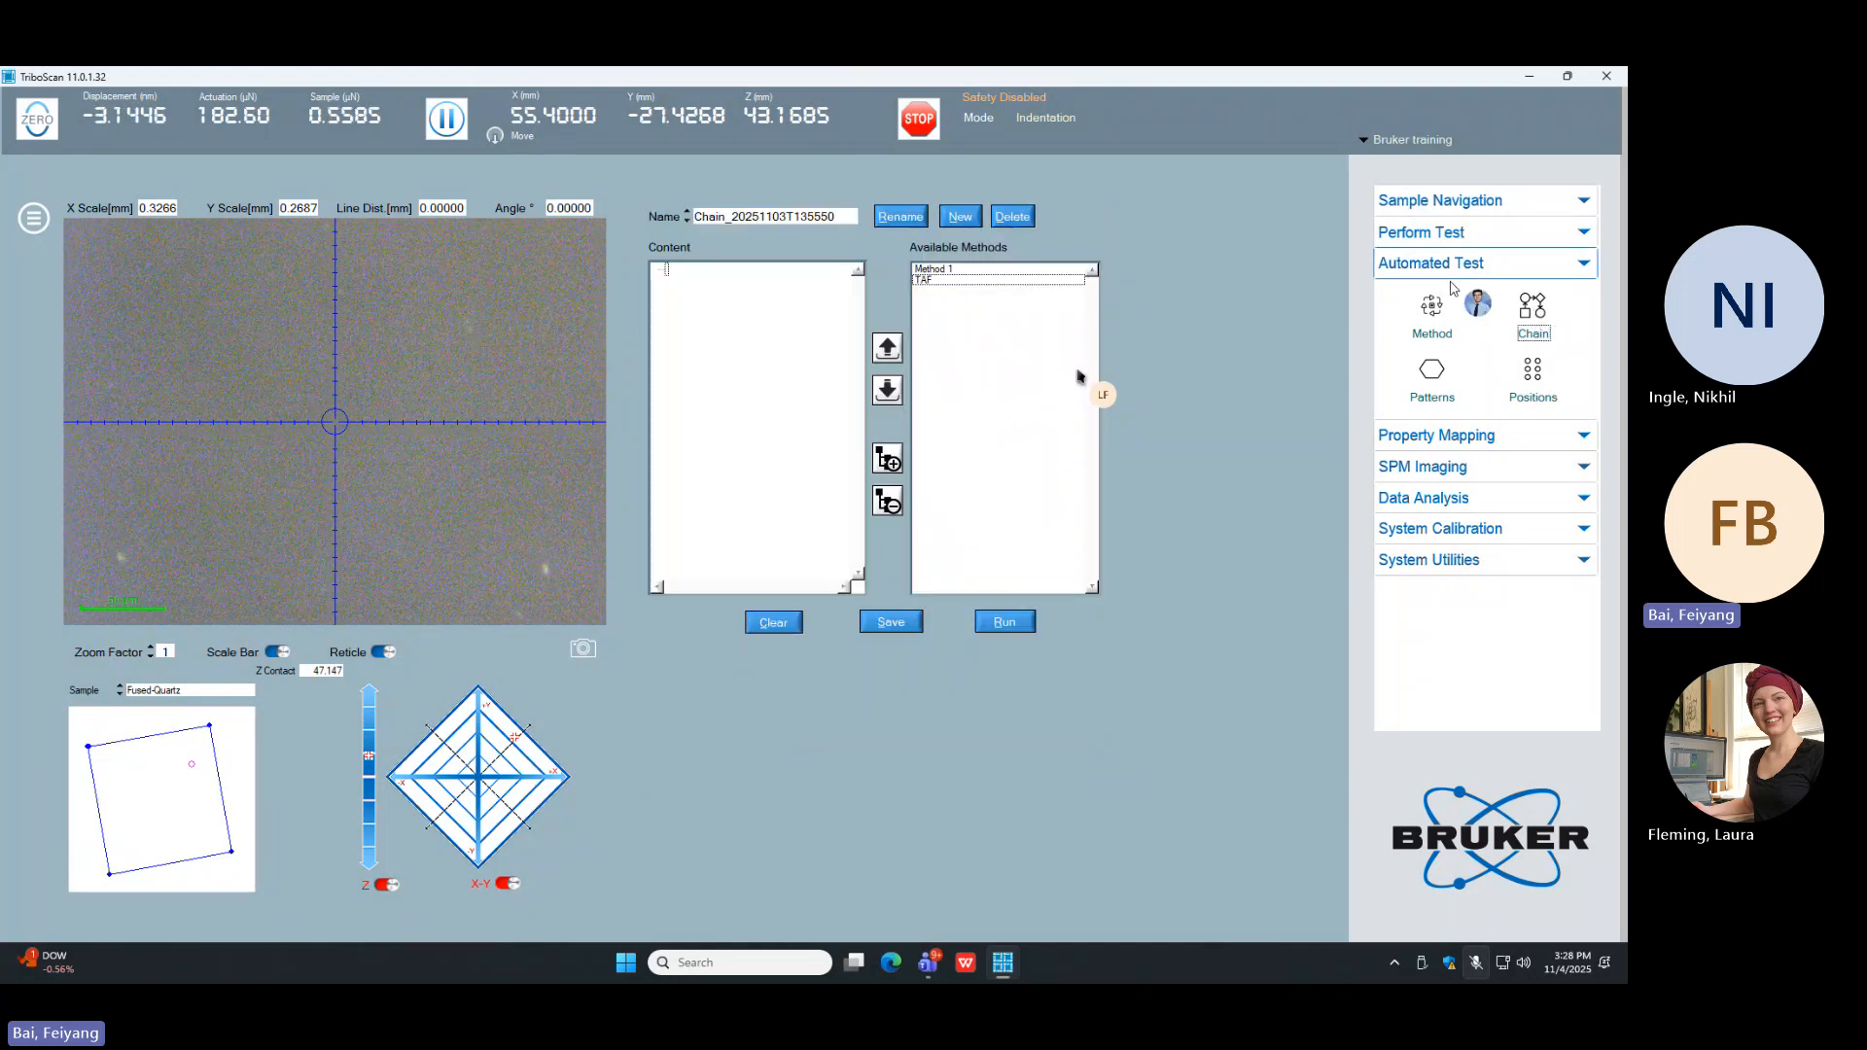
pyautogui.click(1431, 310)
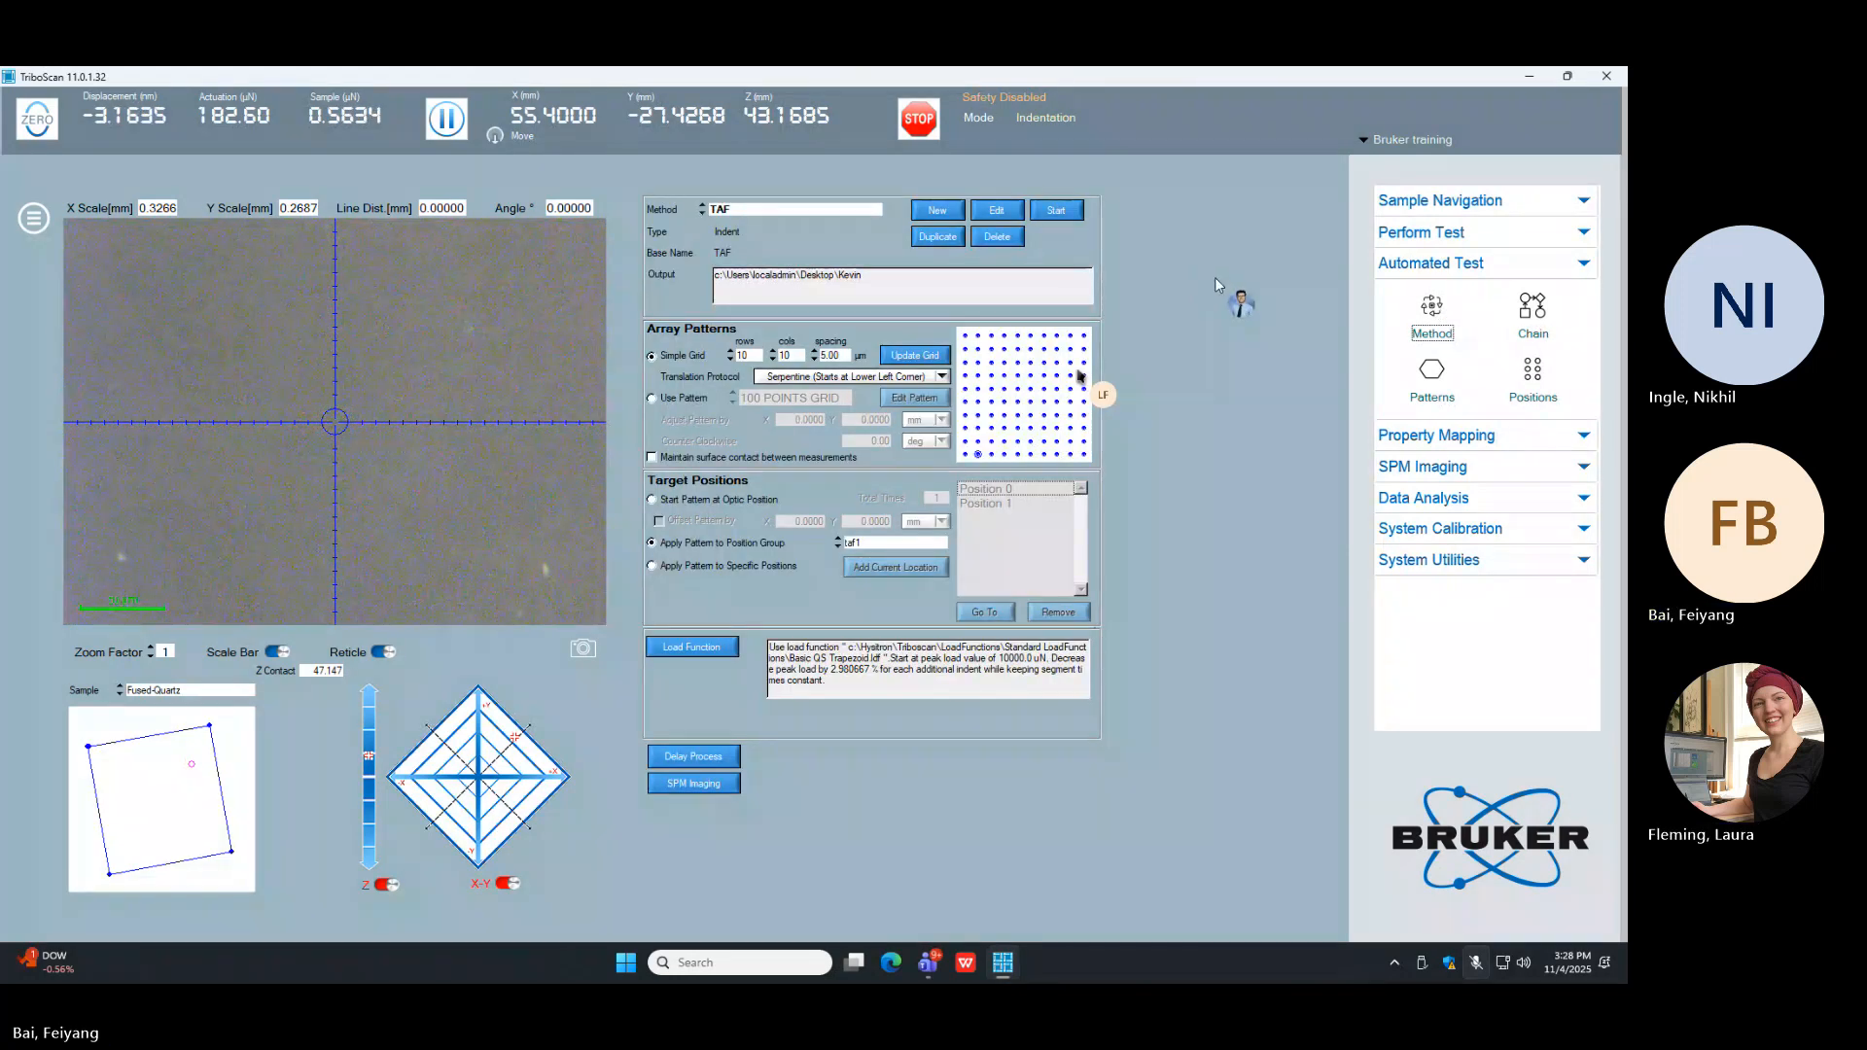
# Step: Rename Position 0 in the taf1 group as "cOMPONSITE1"
pyautogui.click(1542, 379)
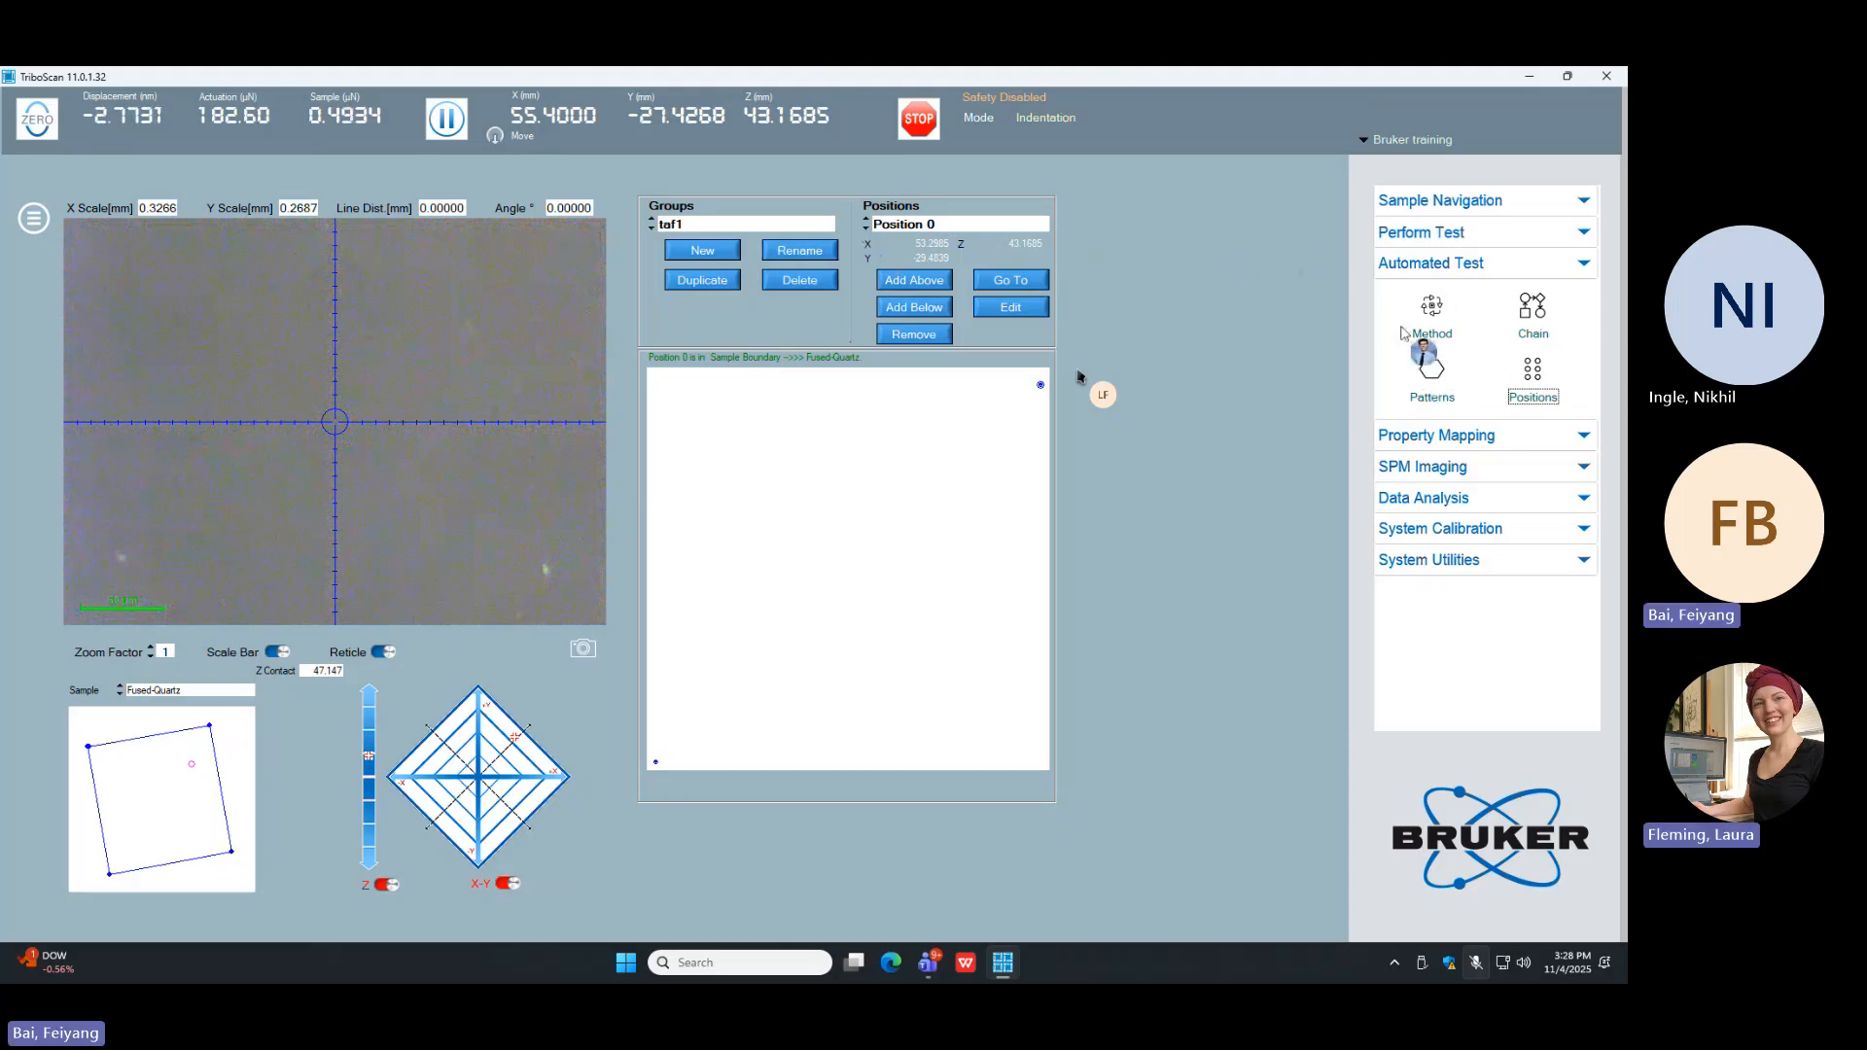
pyautogui.click(1433, 375)
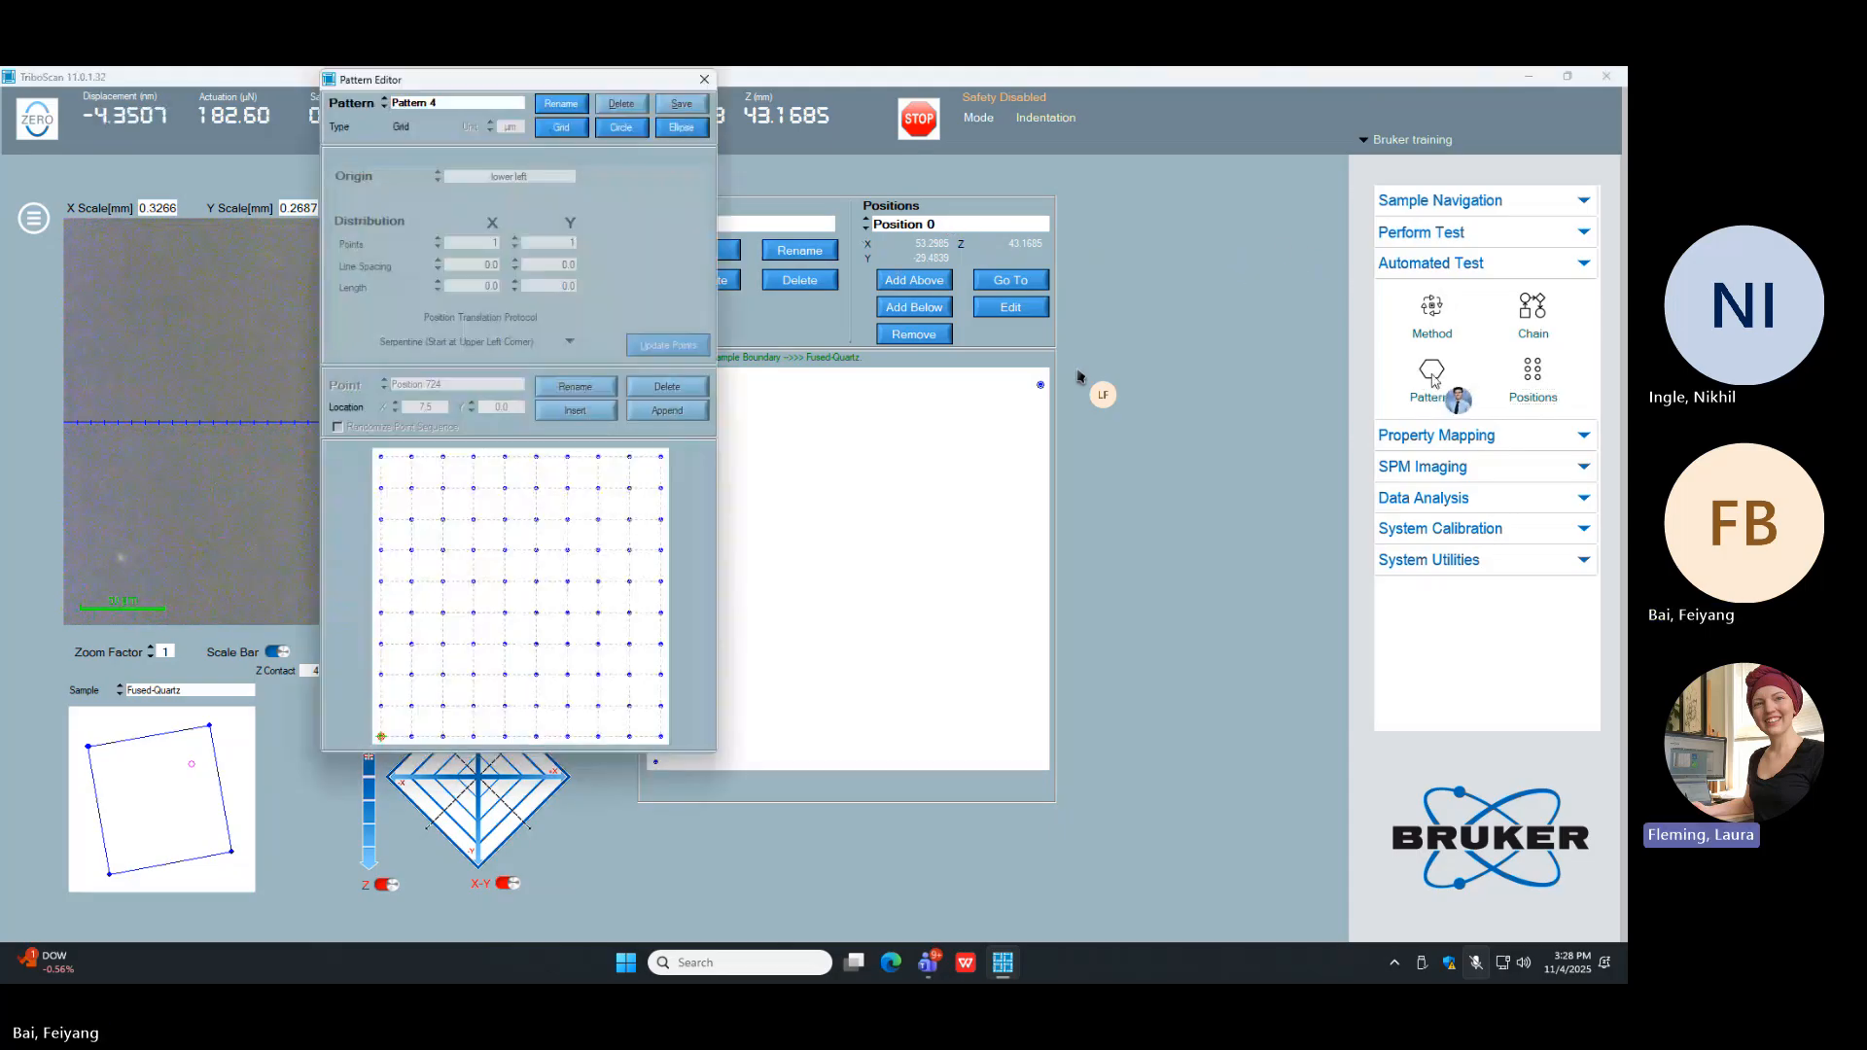
pyautogui.click(704, 79)
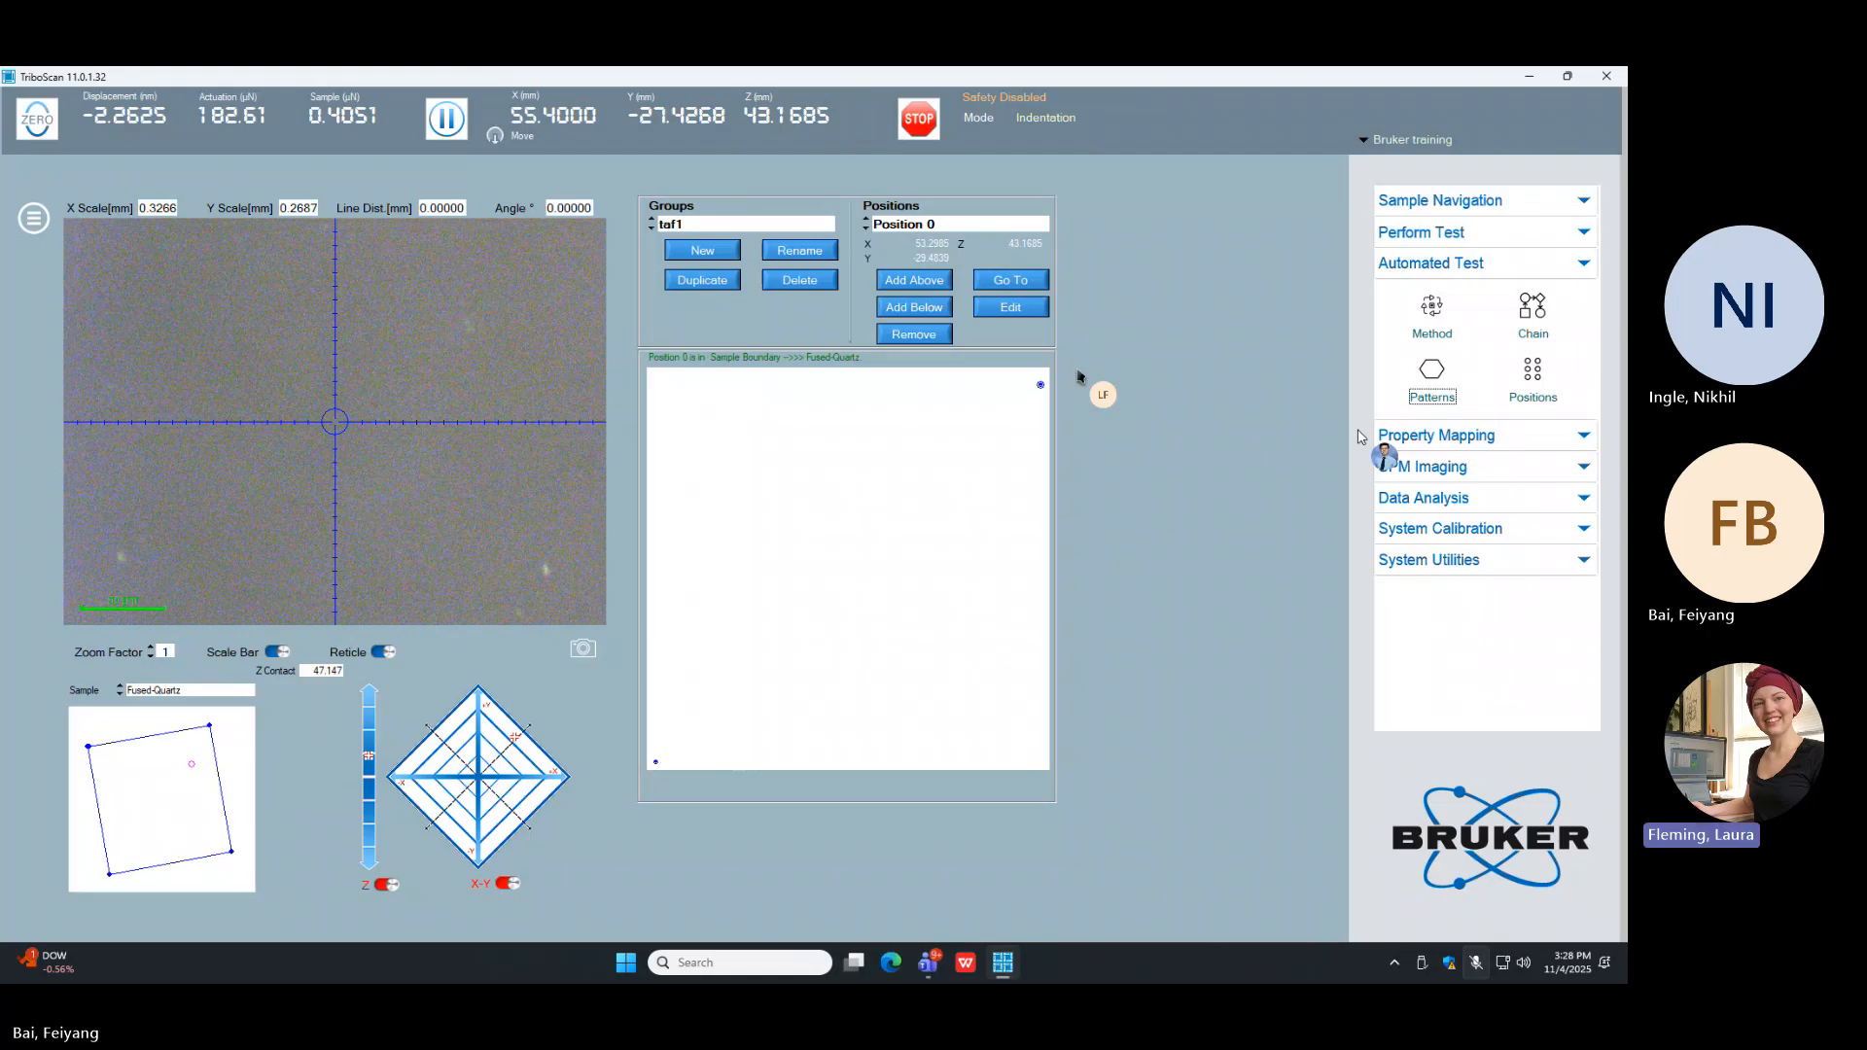
pyautogui.click(1016, 306)
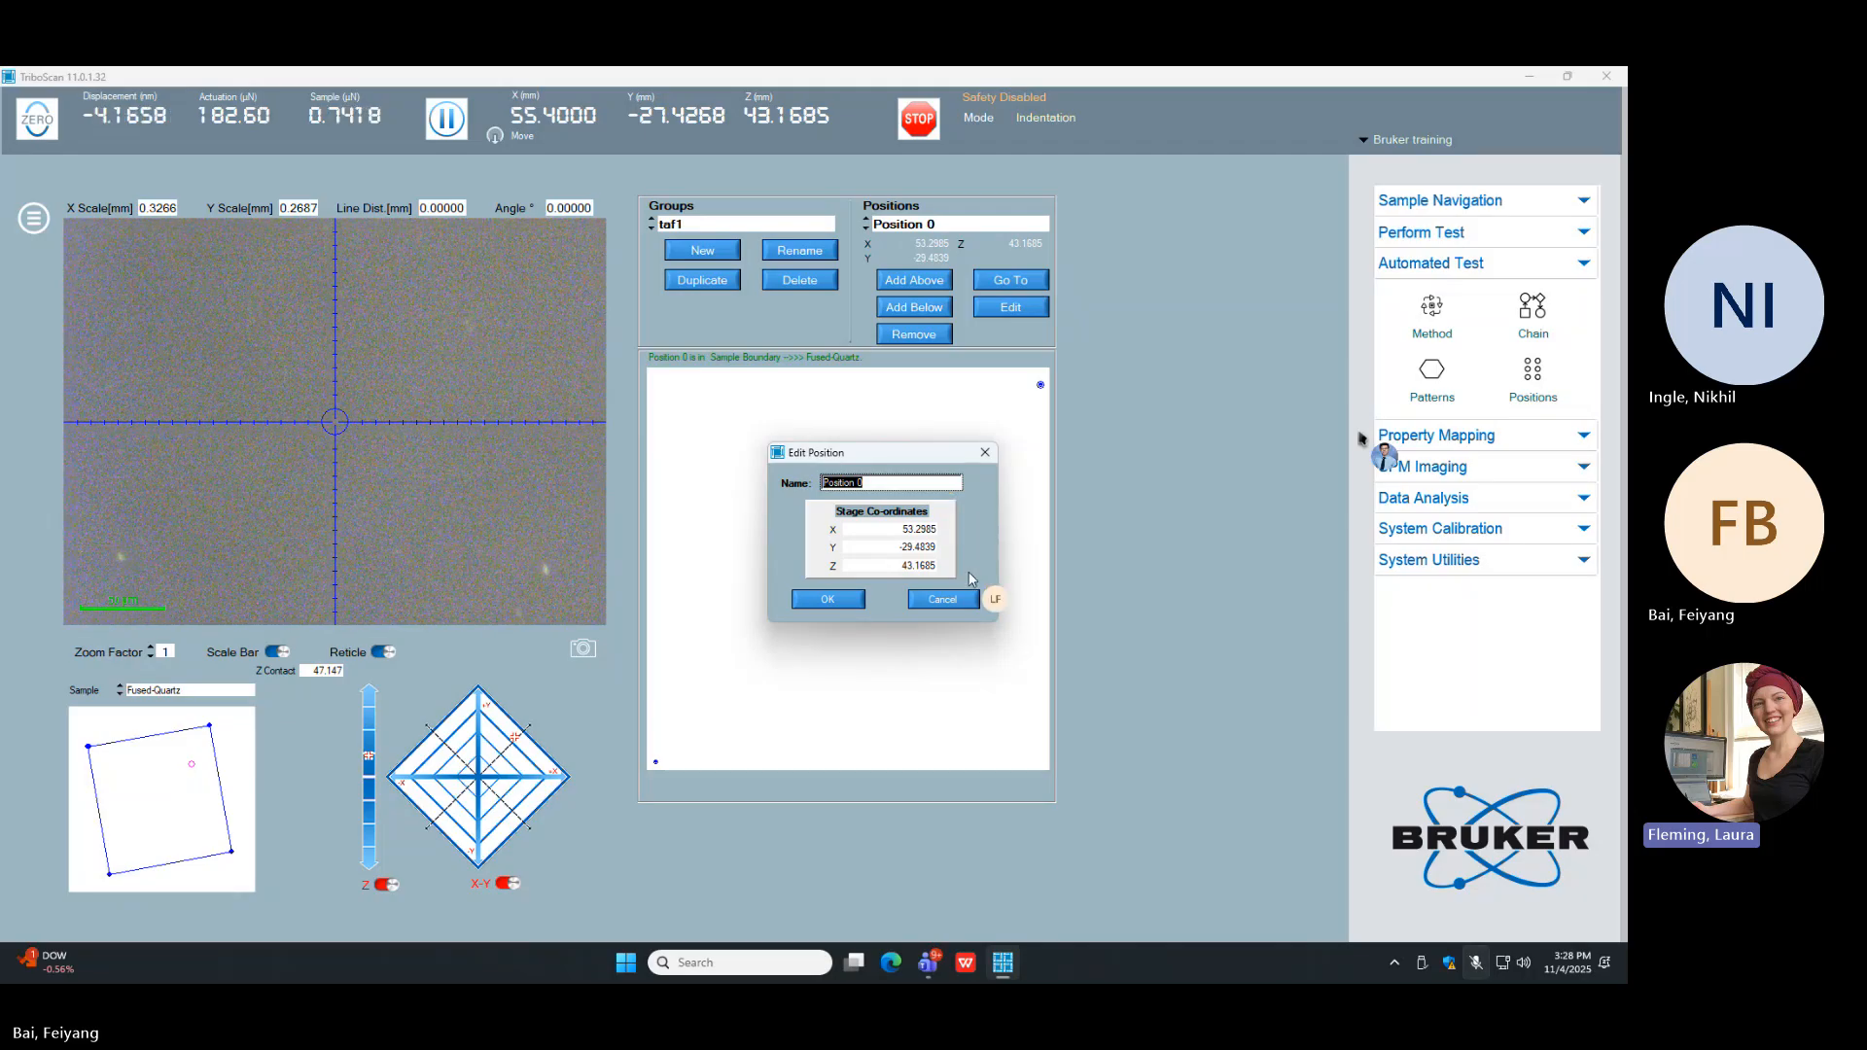
pyautogui.write('cOMPONSITE1')
pyautogui.click(825, 599)
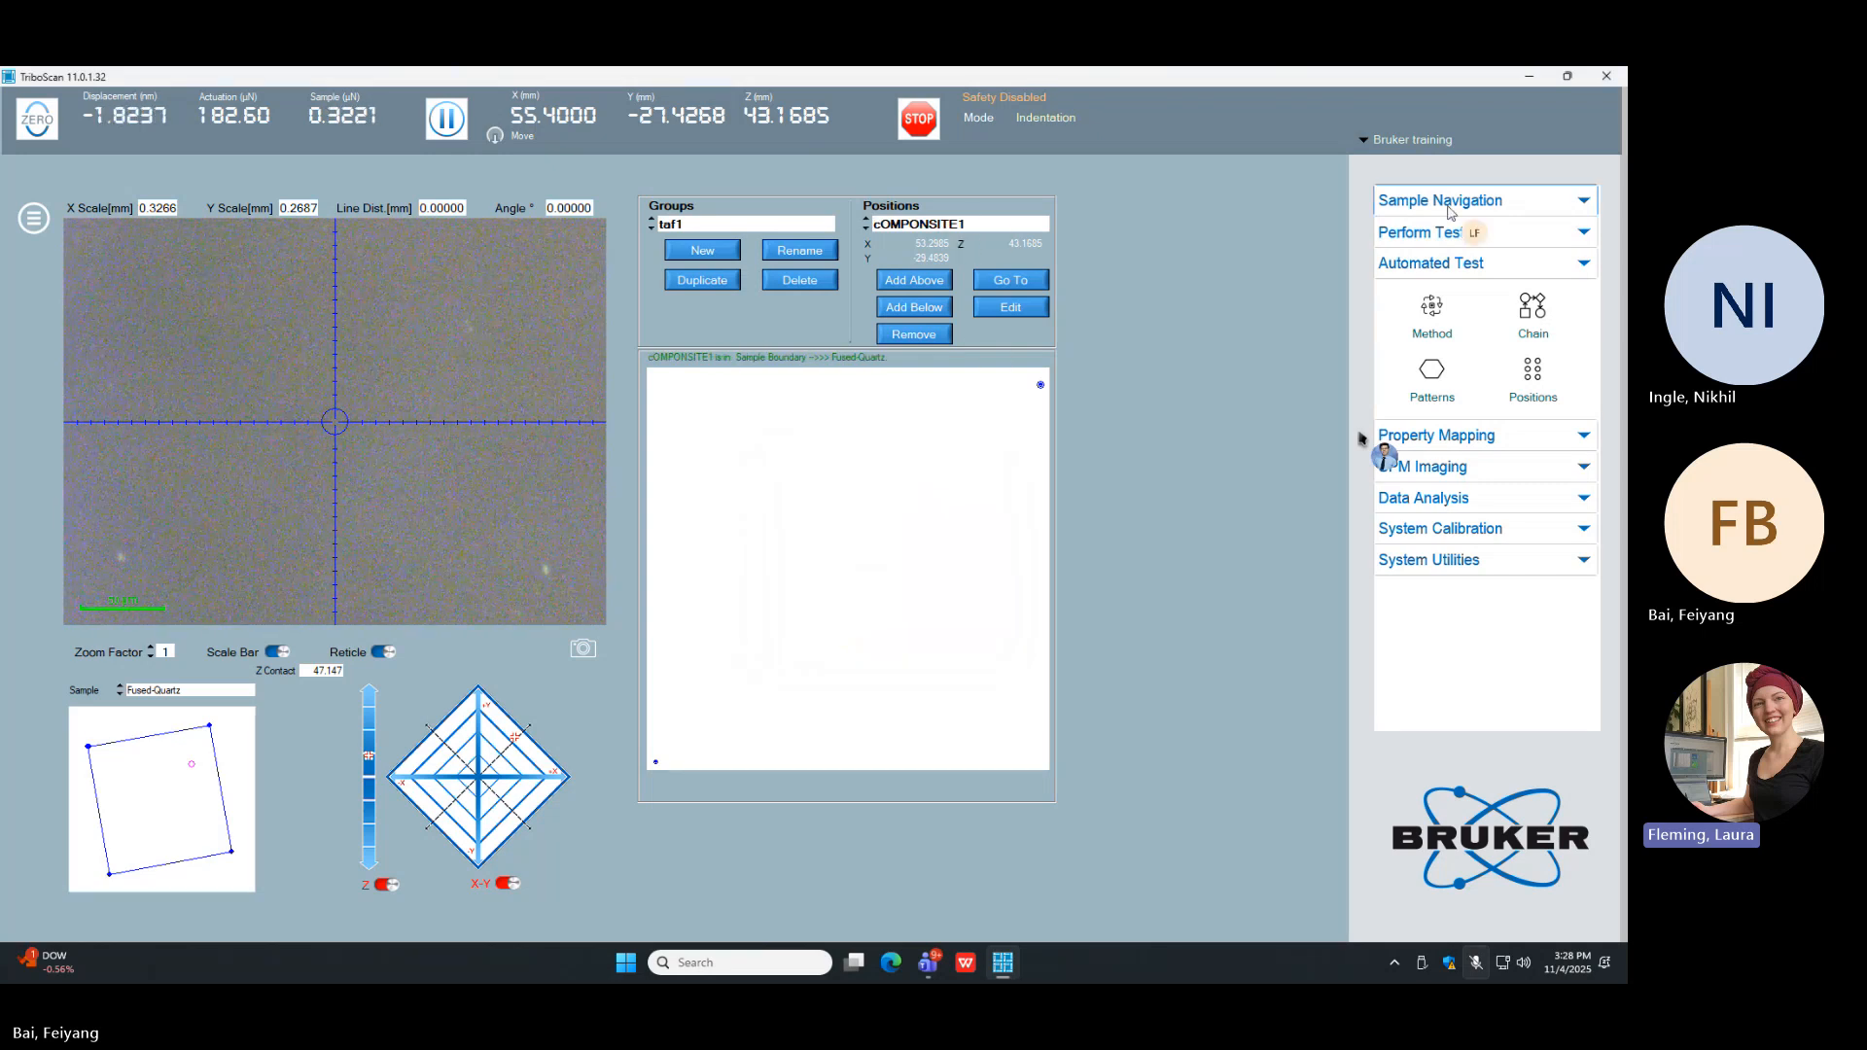
# Step: View the TAF method's name and output settings, and switch its pattern target back to specific positions
pyautogui.click(1432, 313)
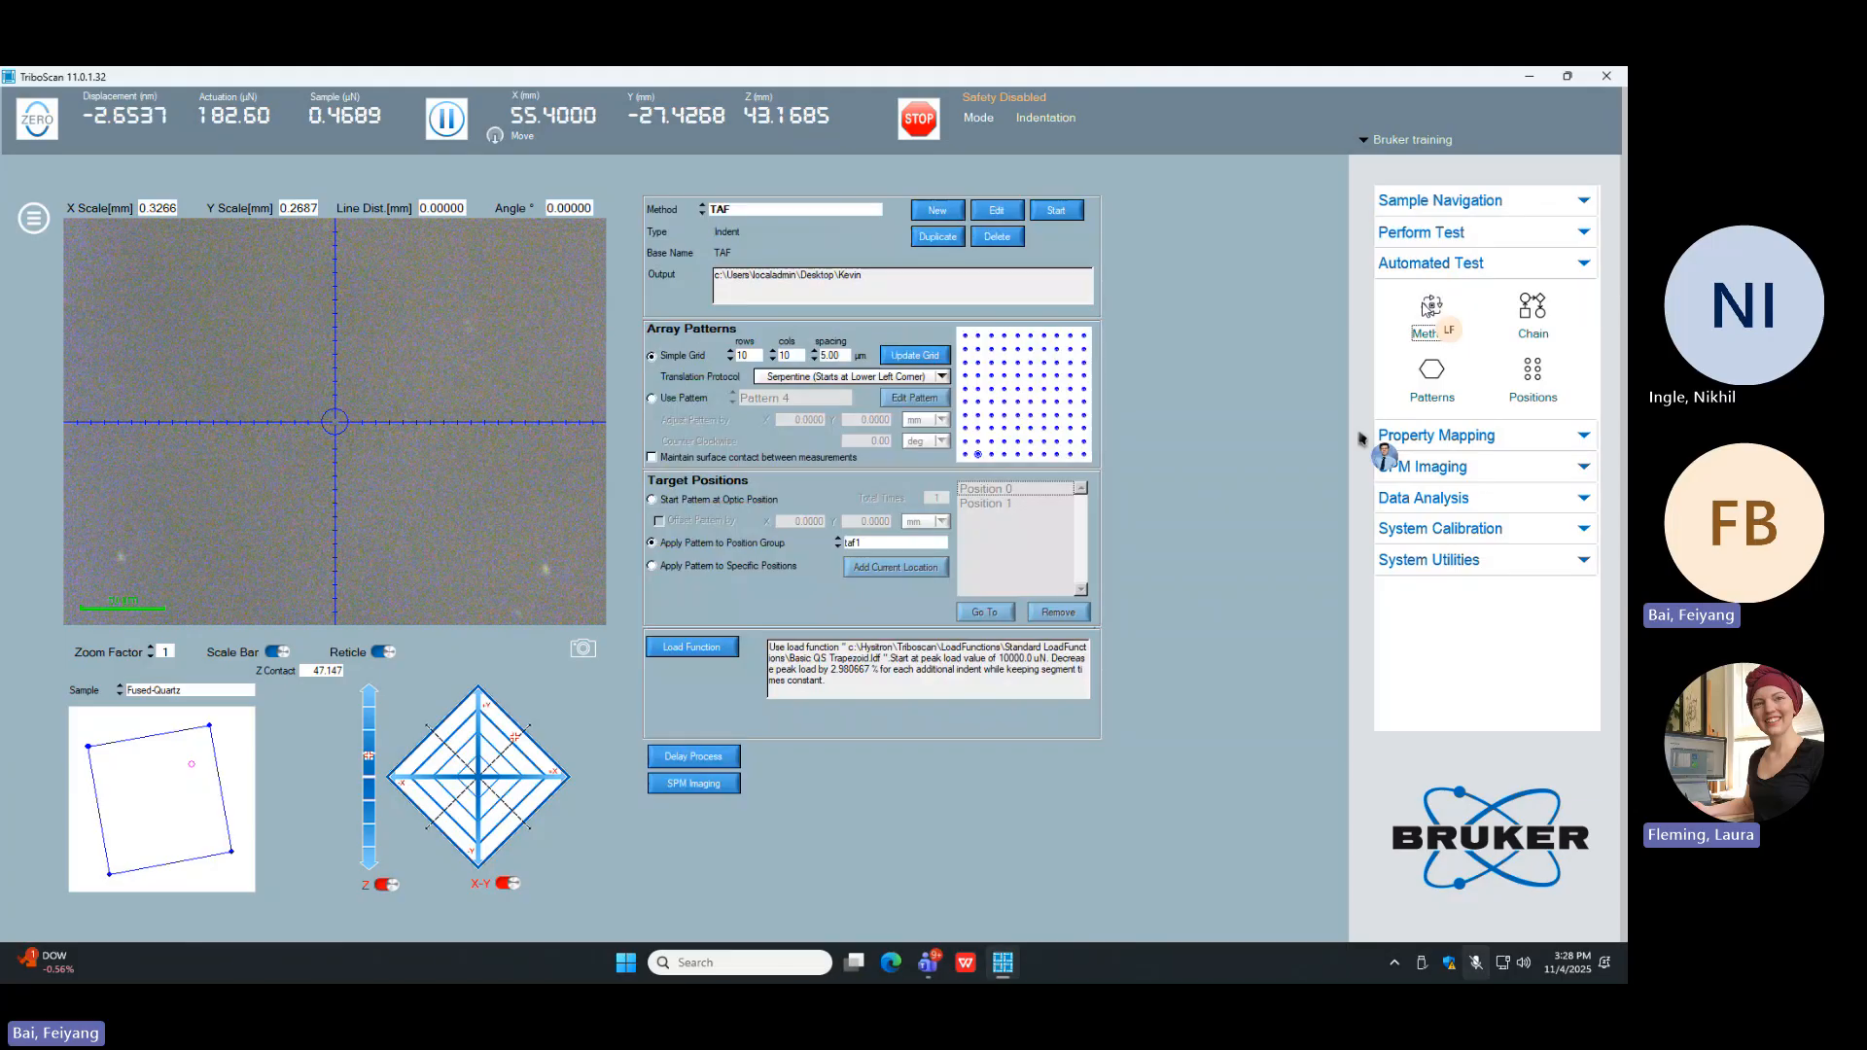
pyautogui.click(997, 211)
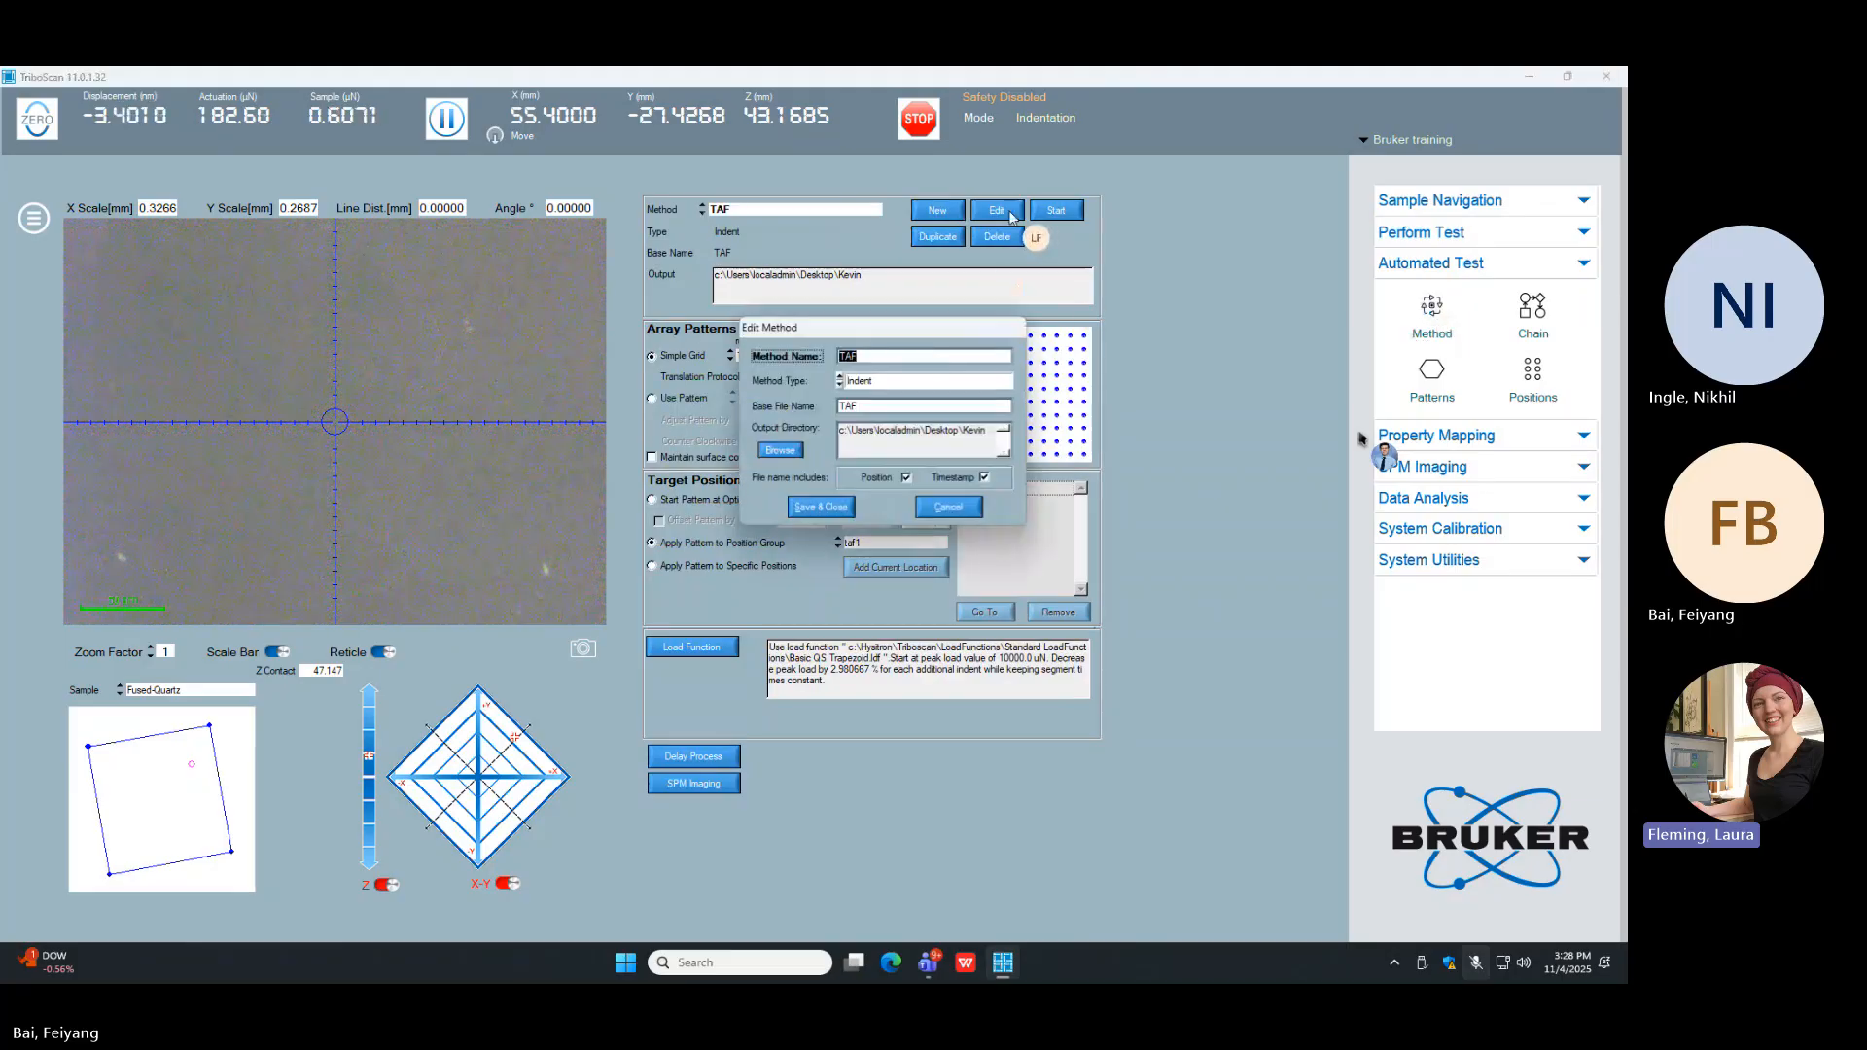
pyautogui.click(948, 508)
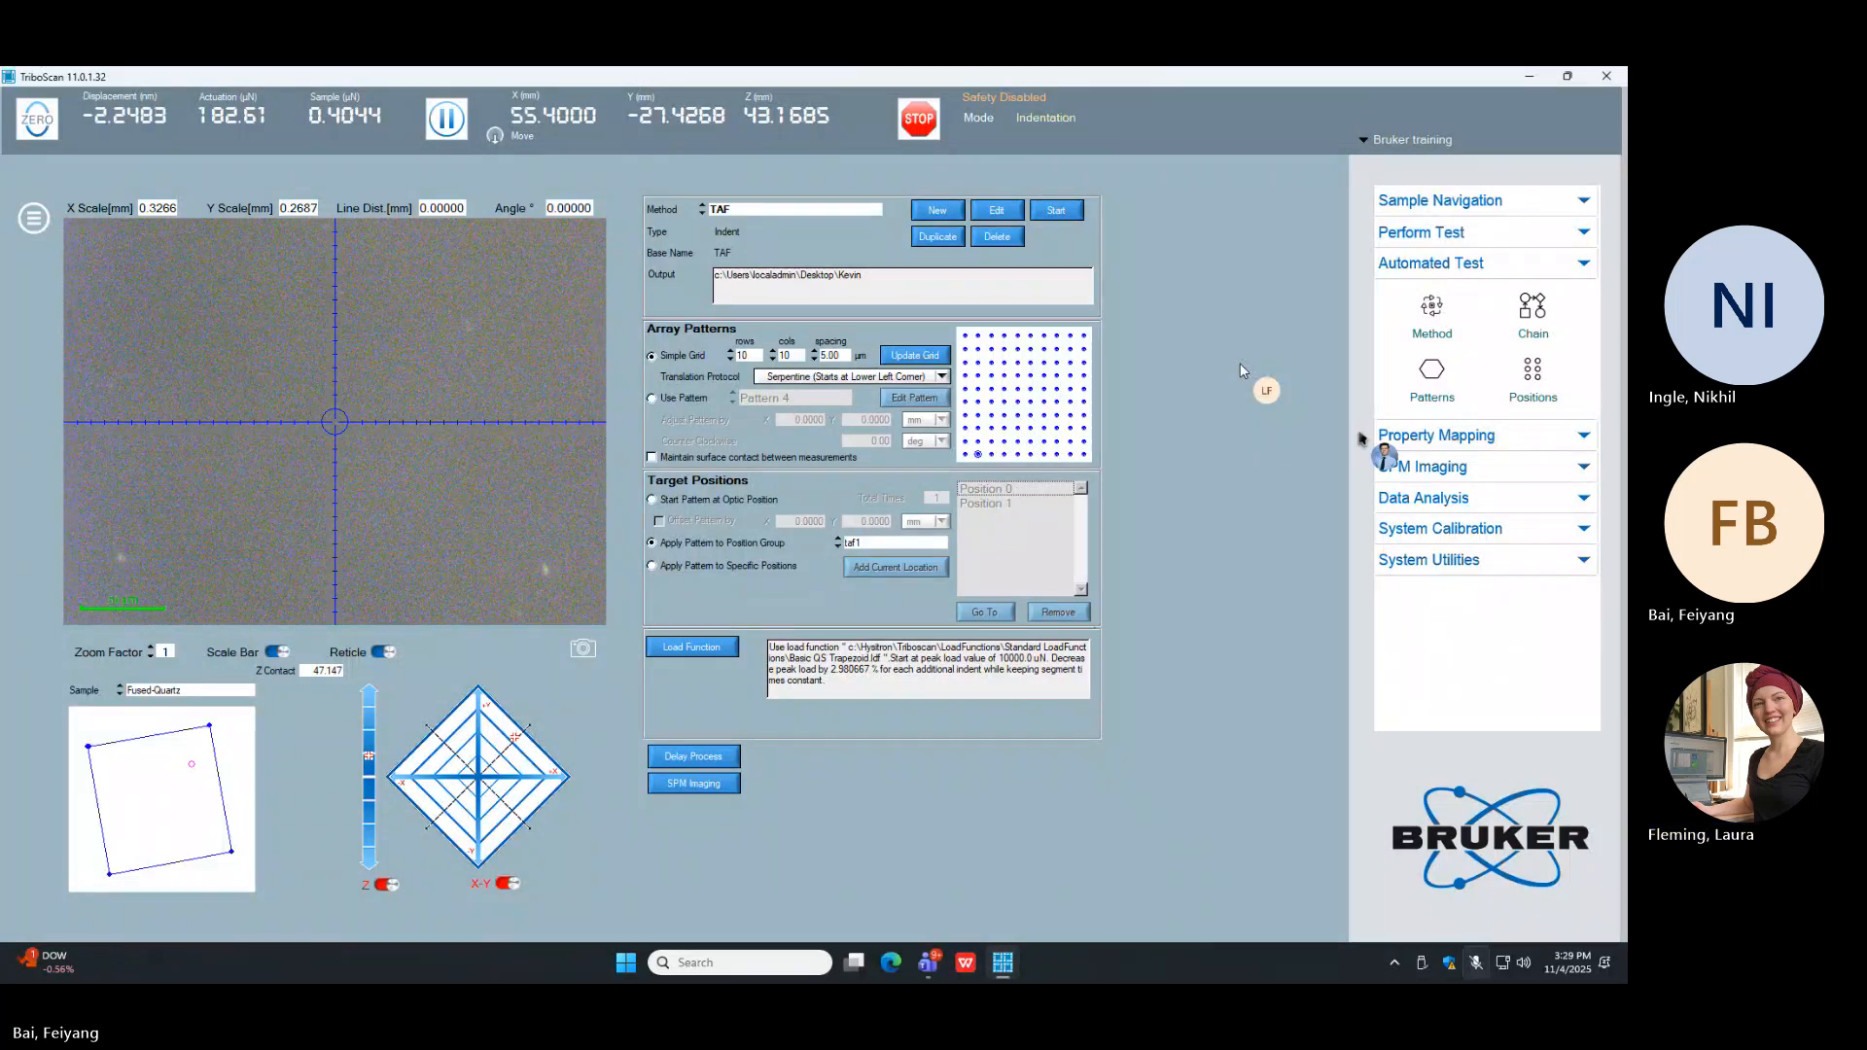
pyautogui.click(689, 568)
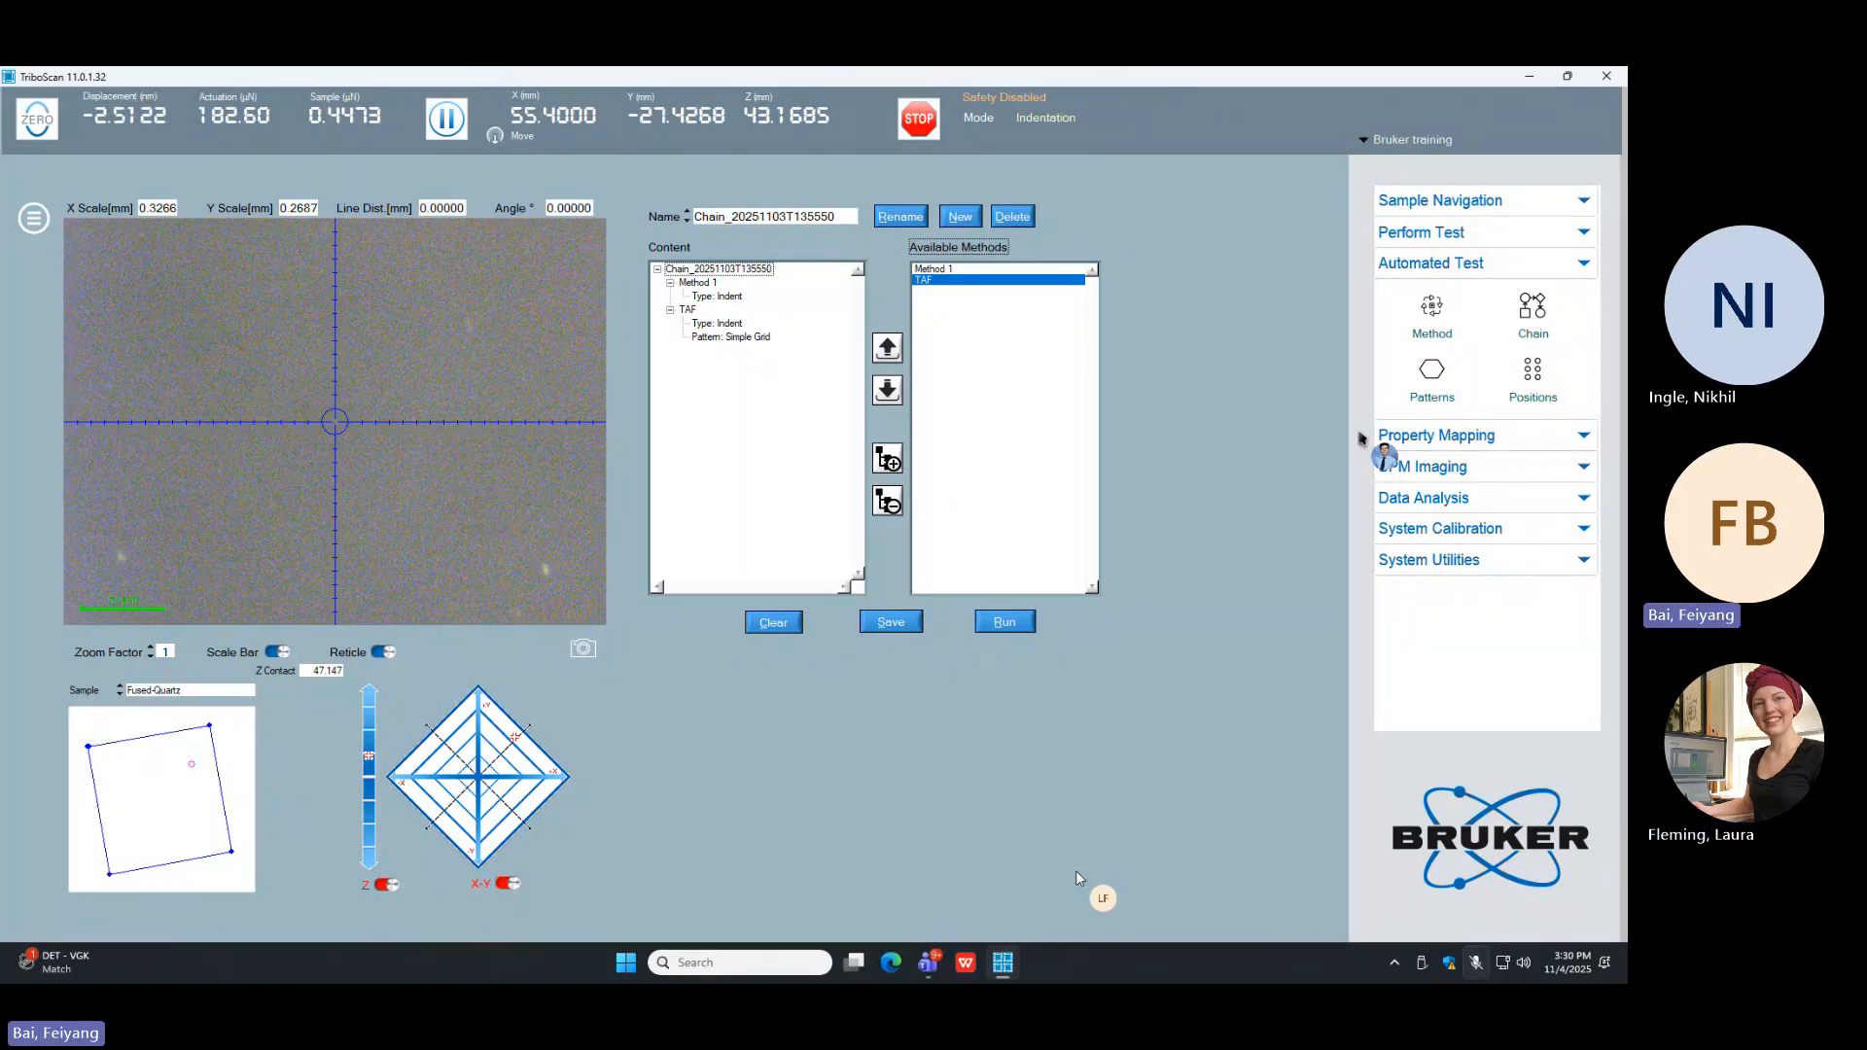
pyautogui.click(1433, 325)
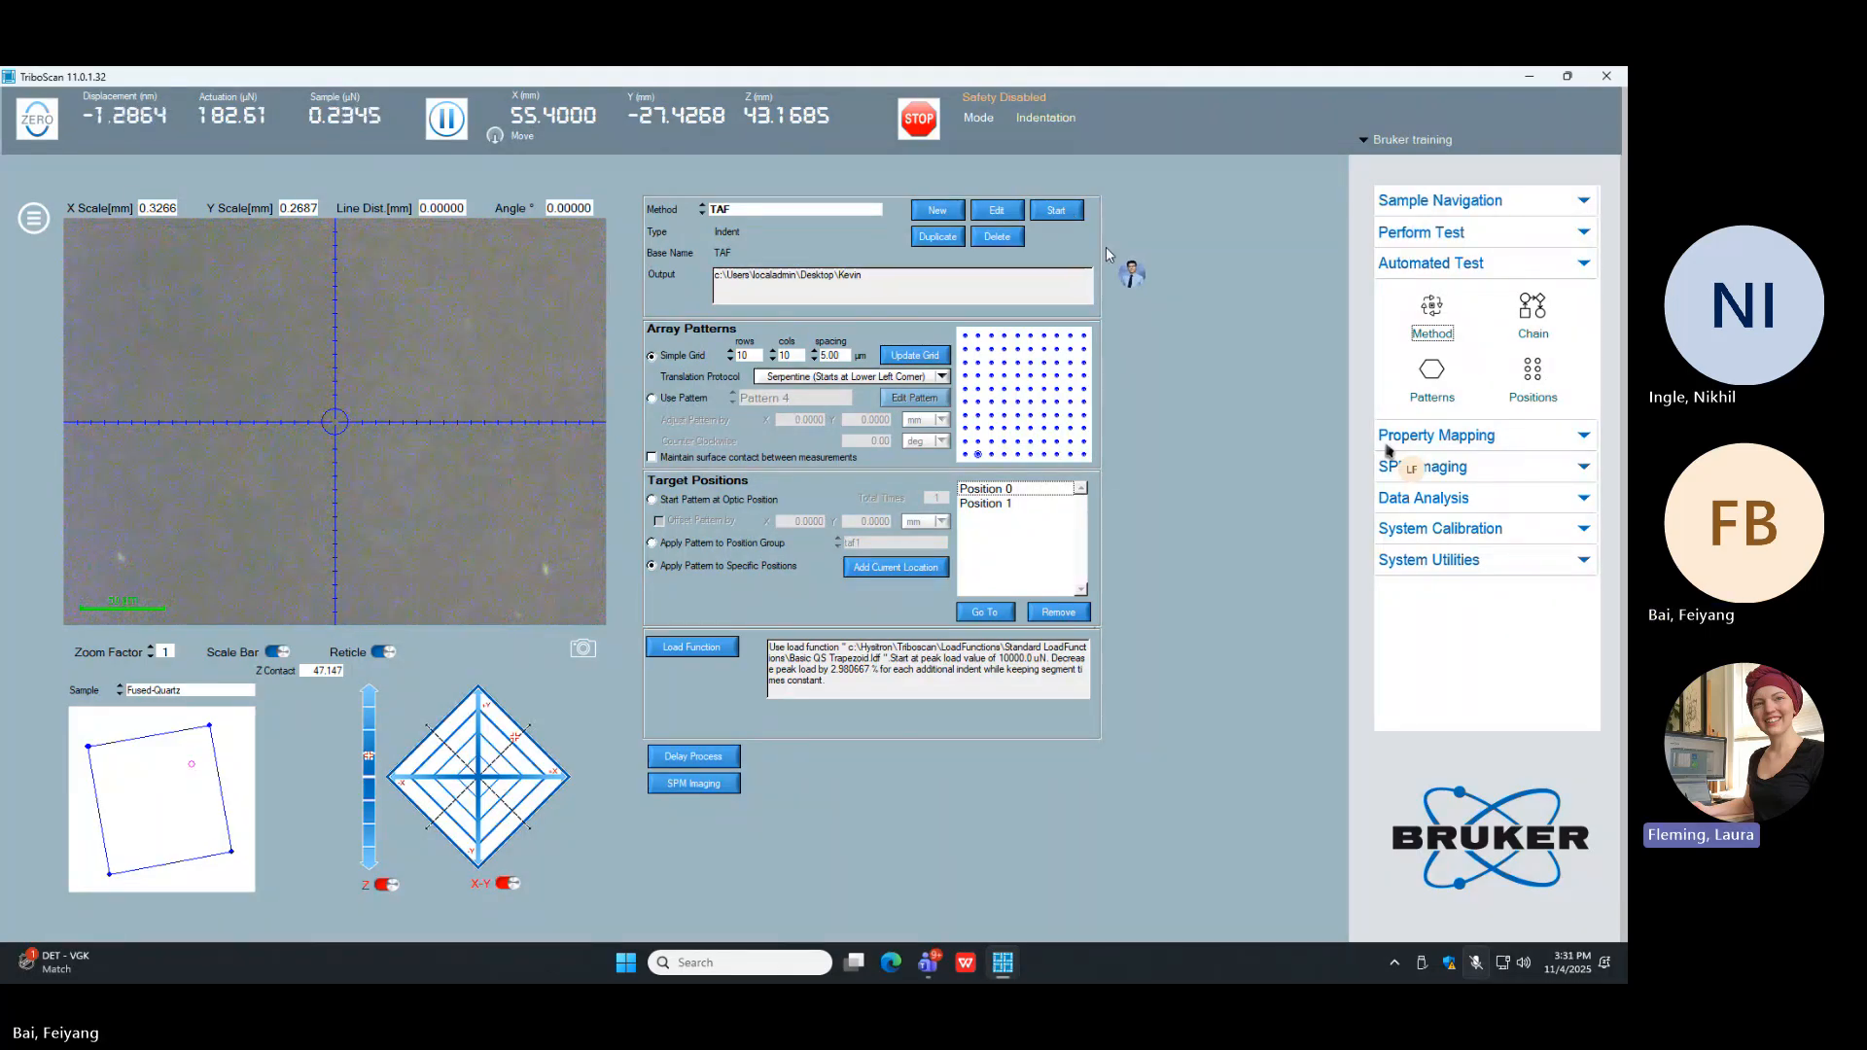
pyautogui.click(1537, 309)
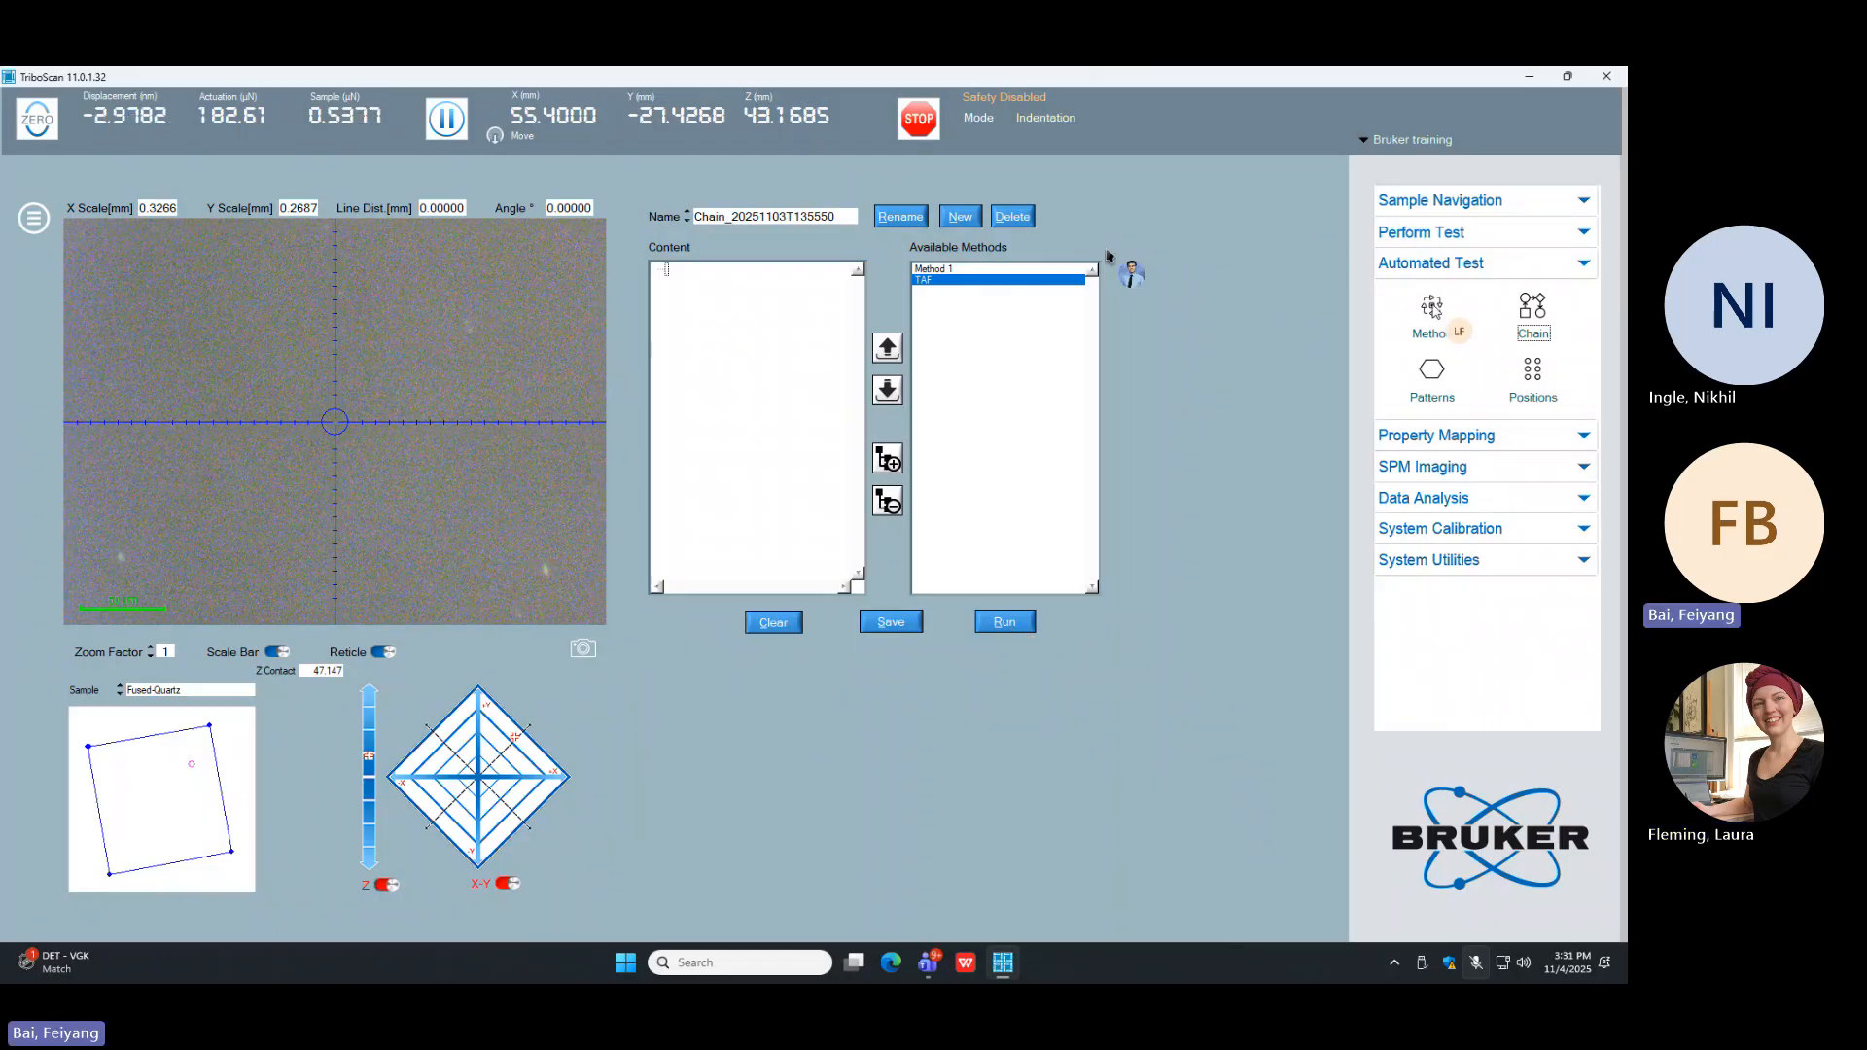
pyautogui.click(1432, 310)
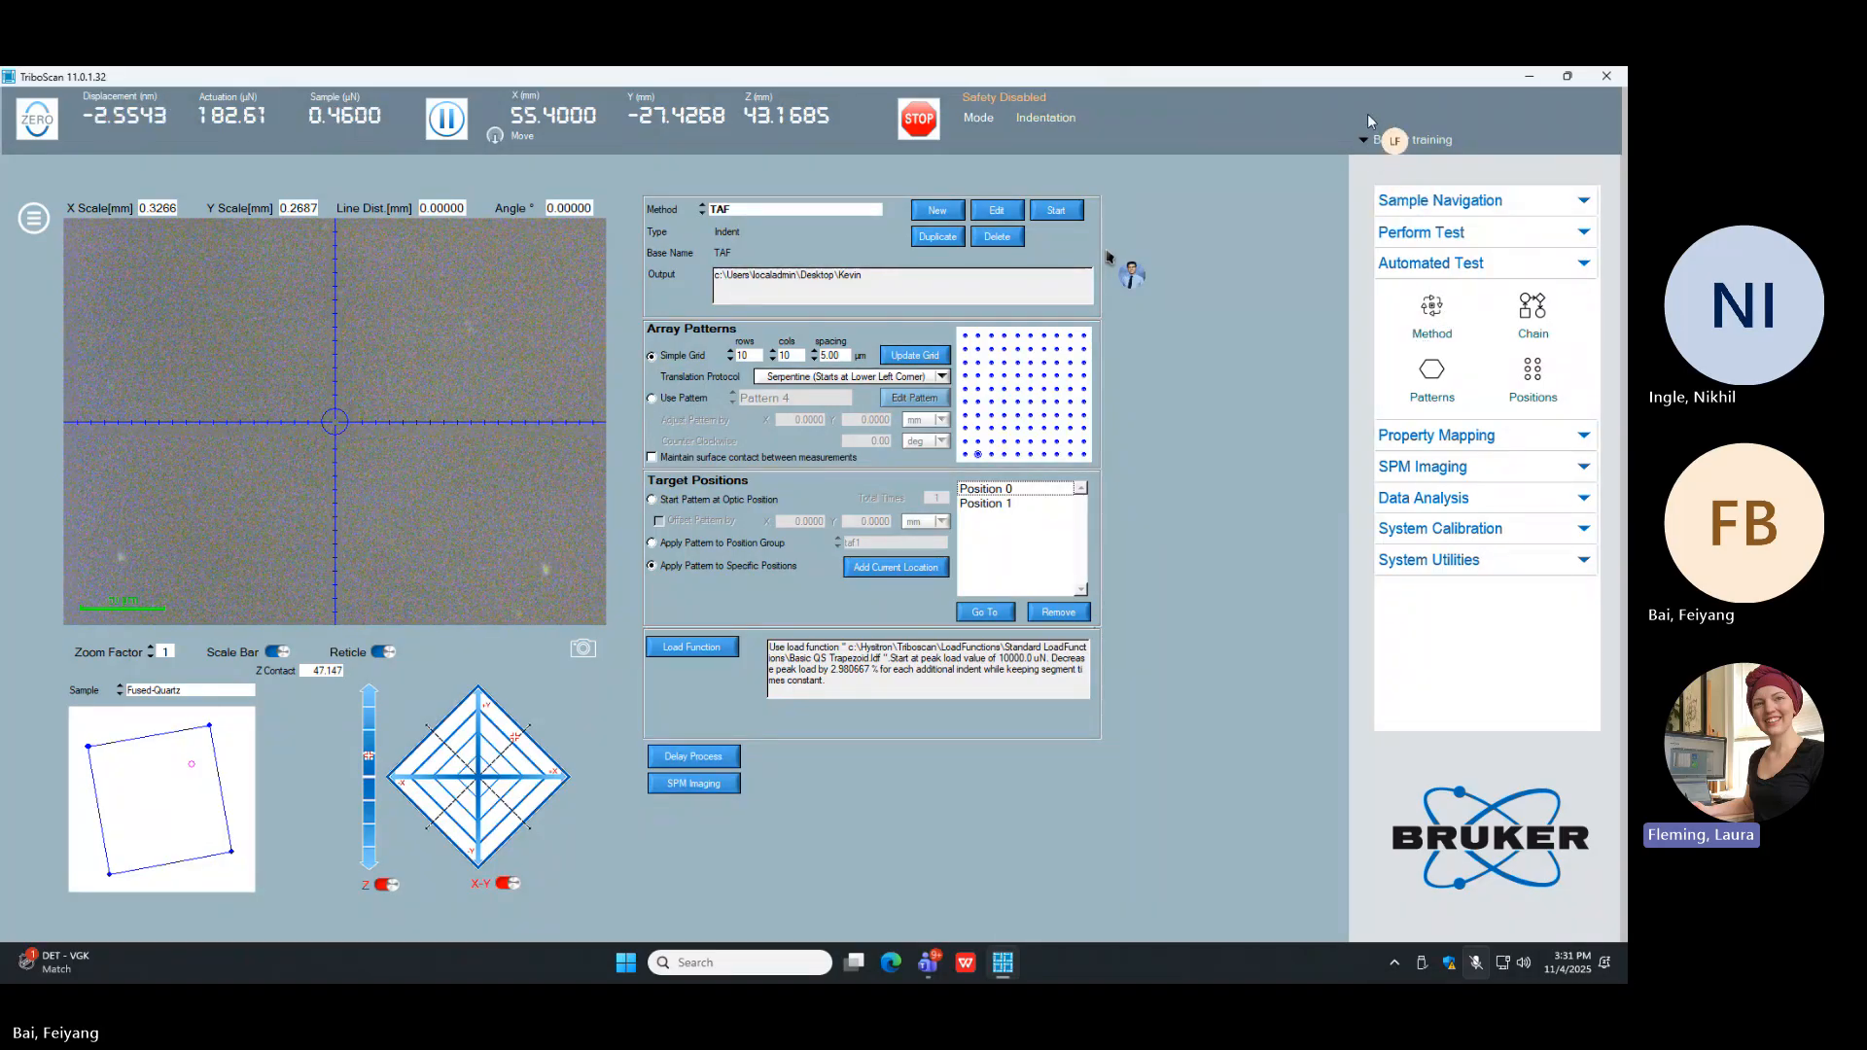
# Step: Save the workspace and try to start the TAF method
pyautogui.click(1365, 141)
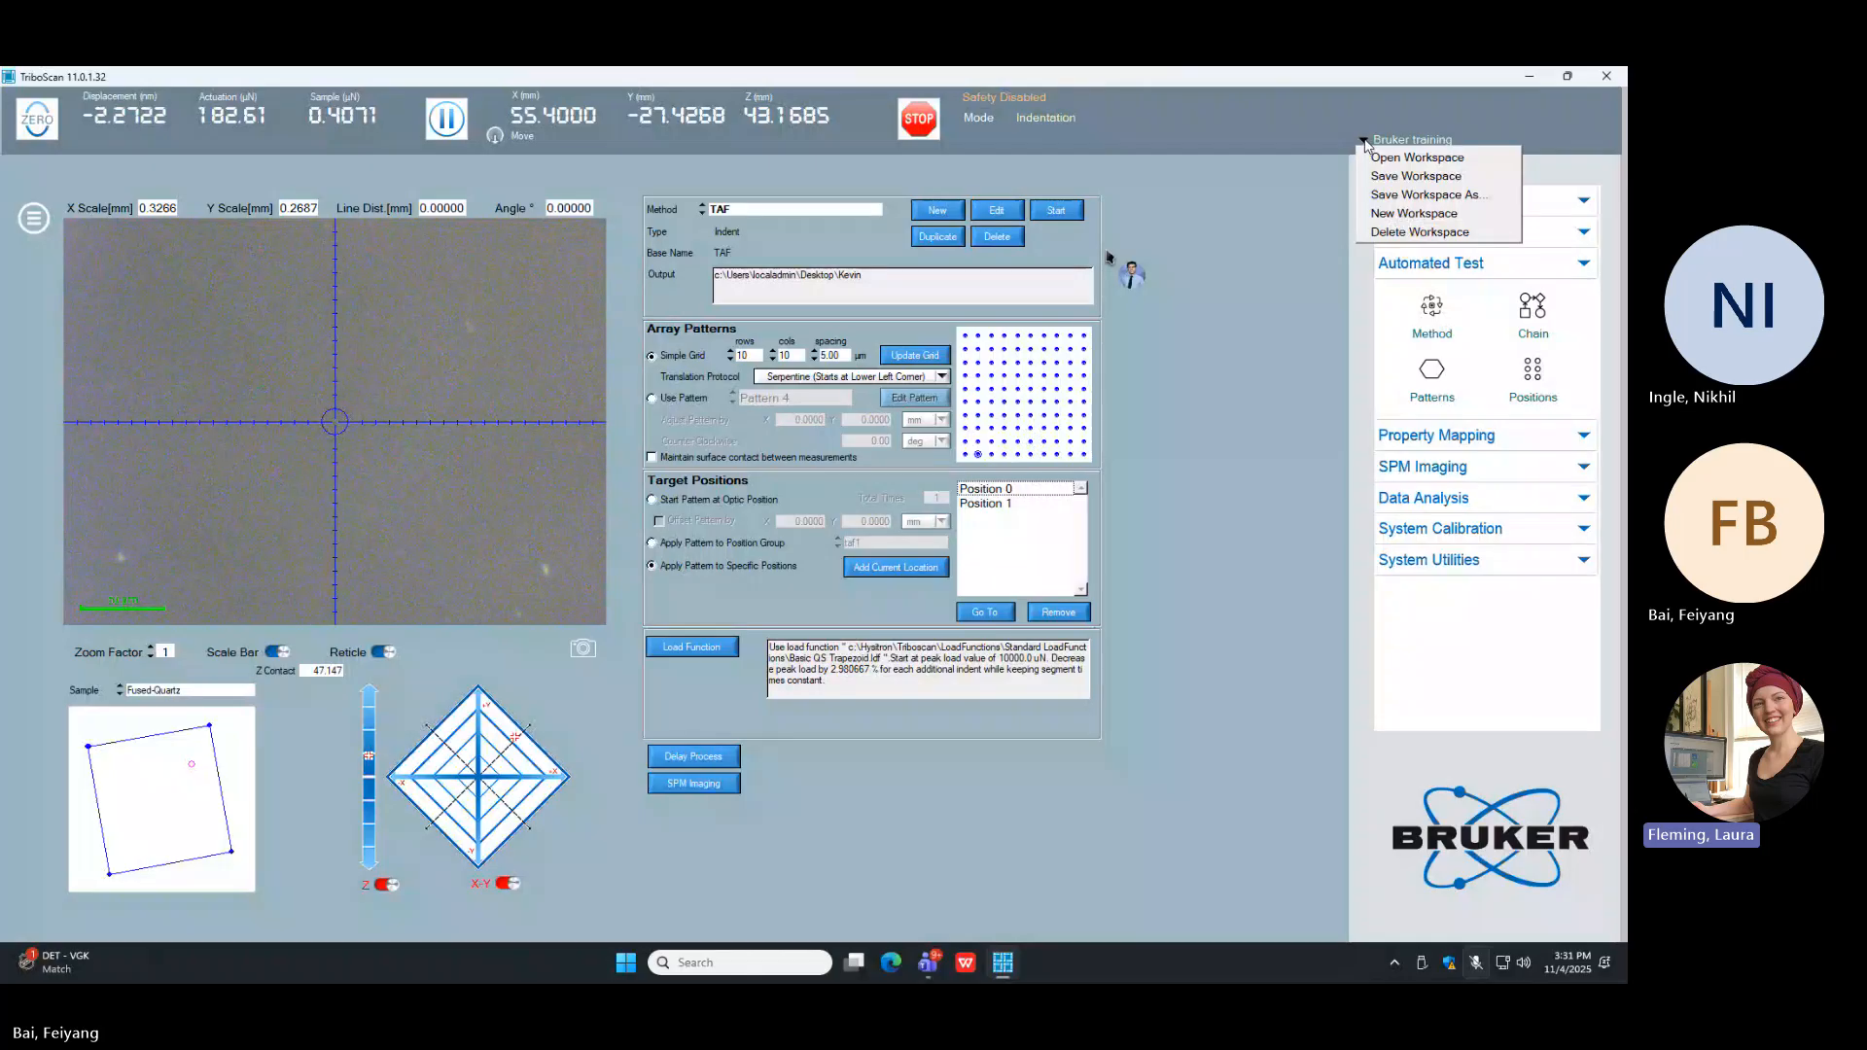
pyautogui.click(1378, 174)
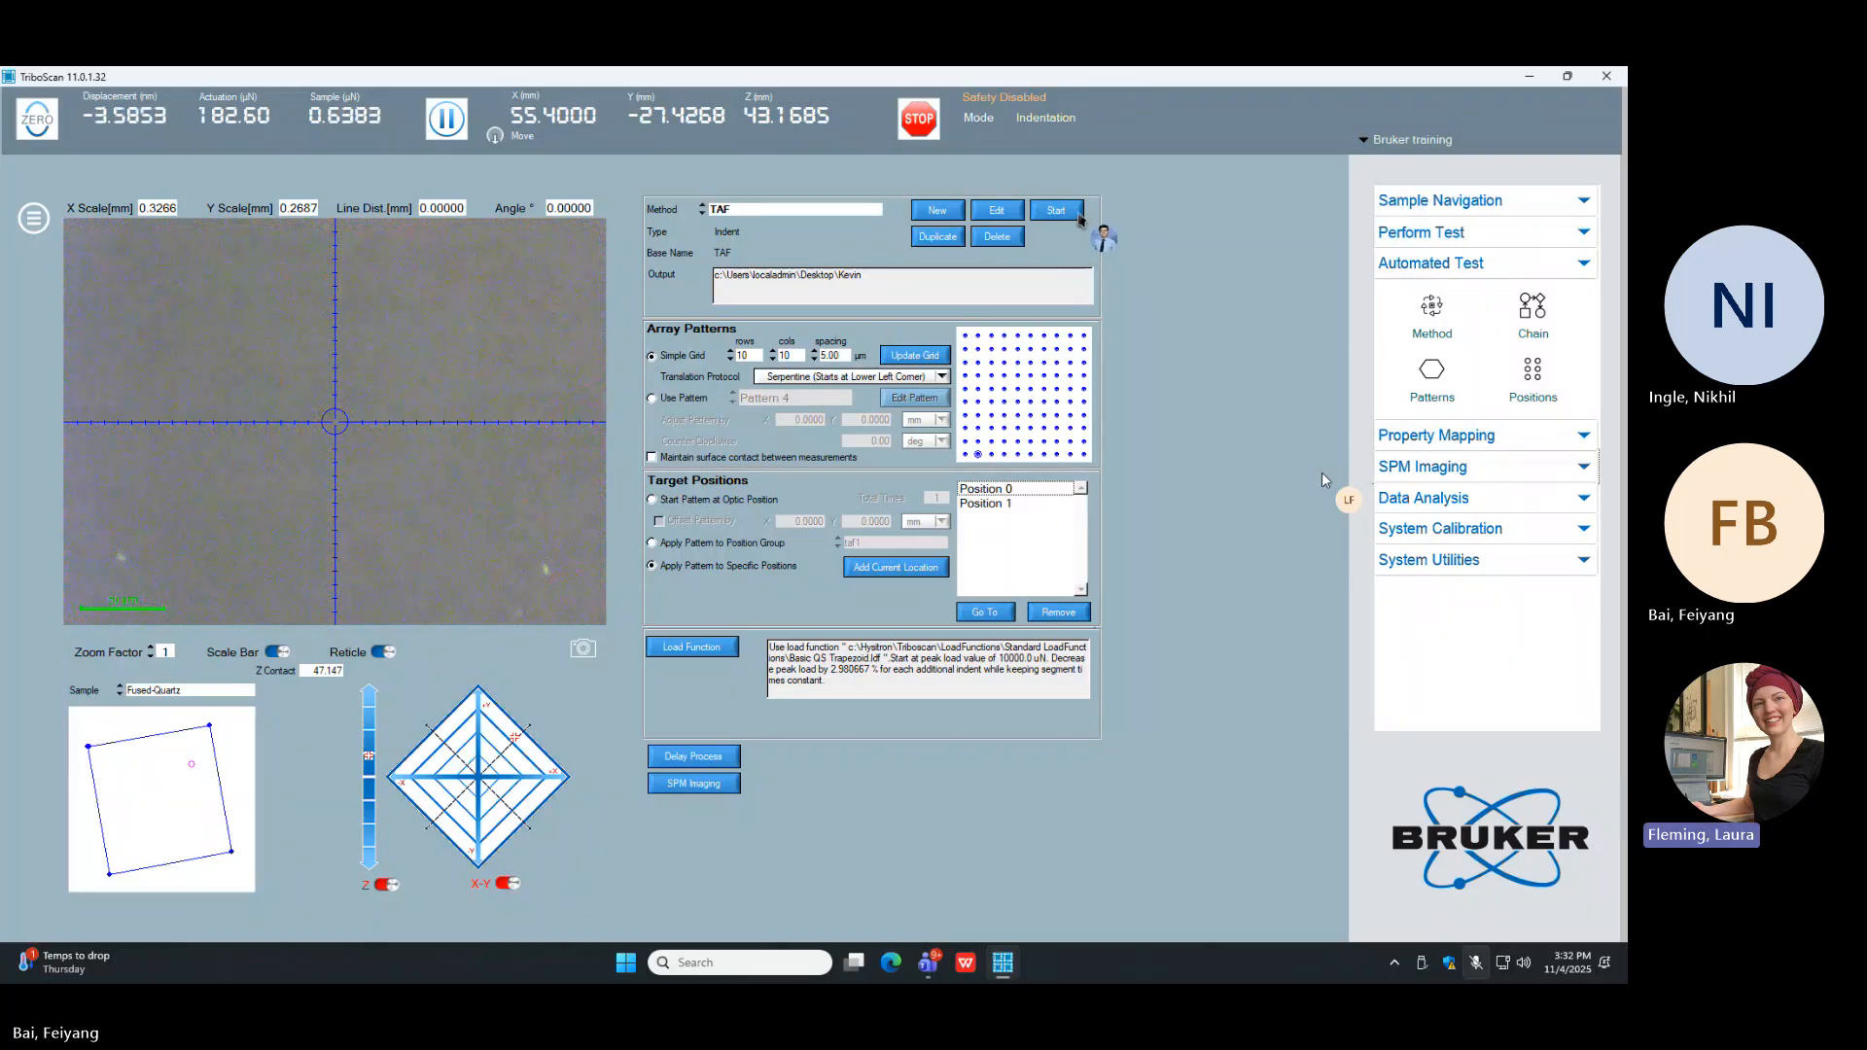
pyautogui.click(1056, 210)
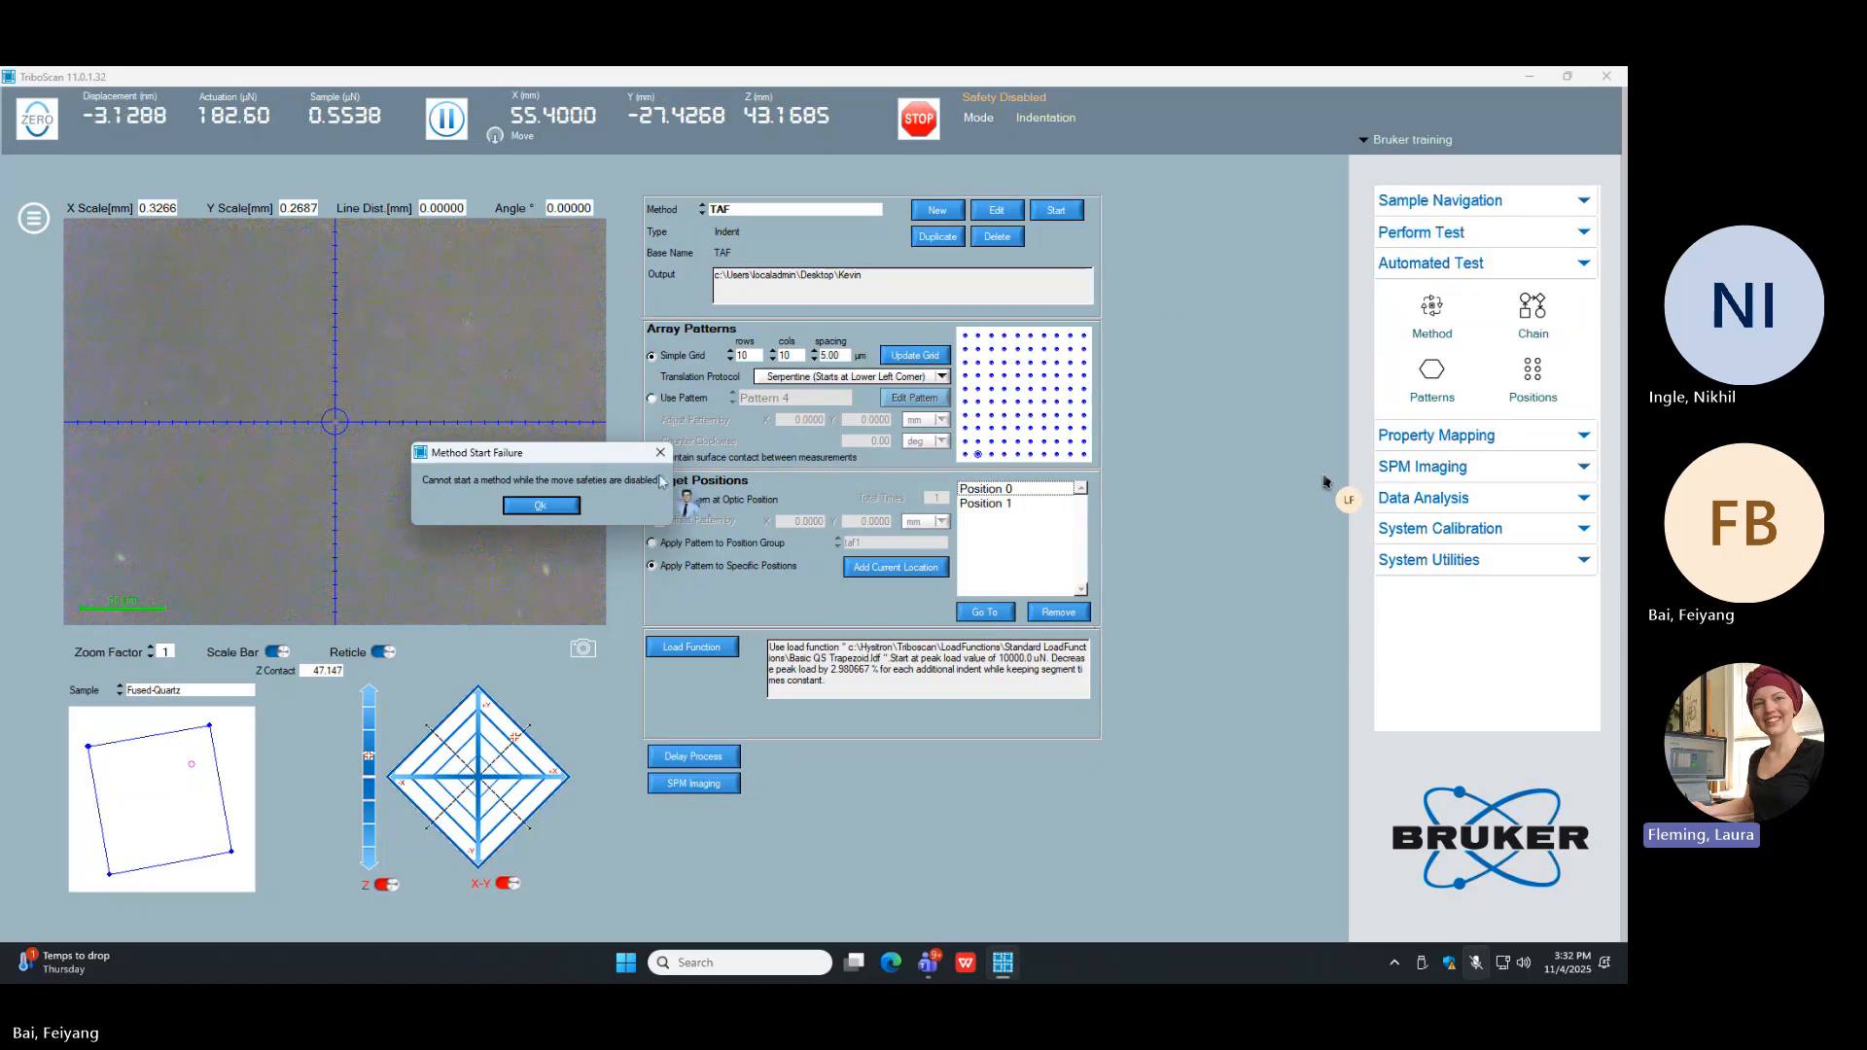
pyautogui.click(568, 507)
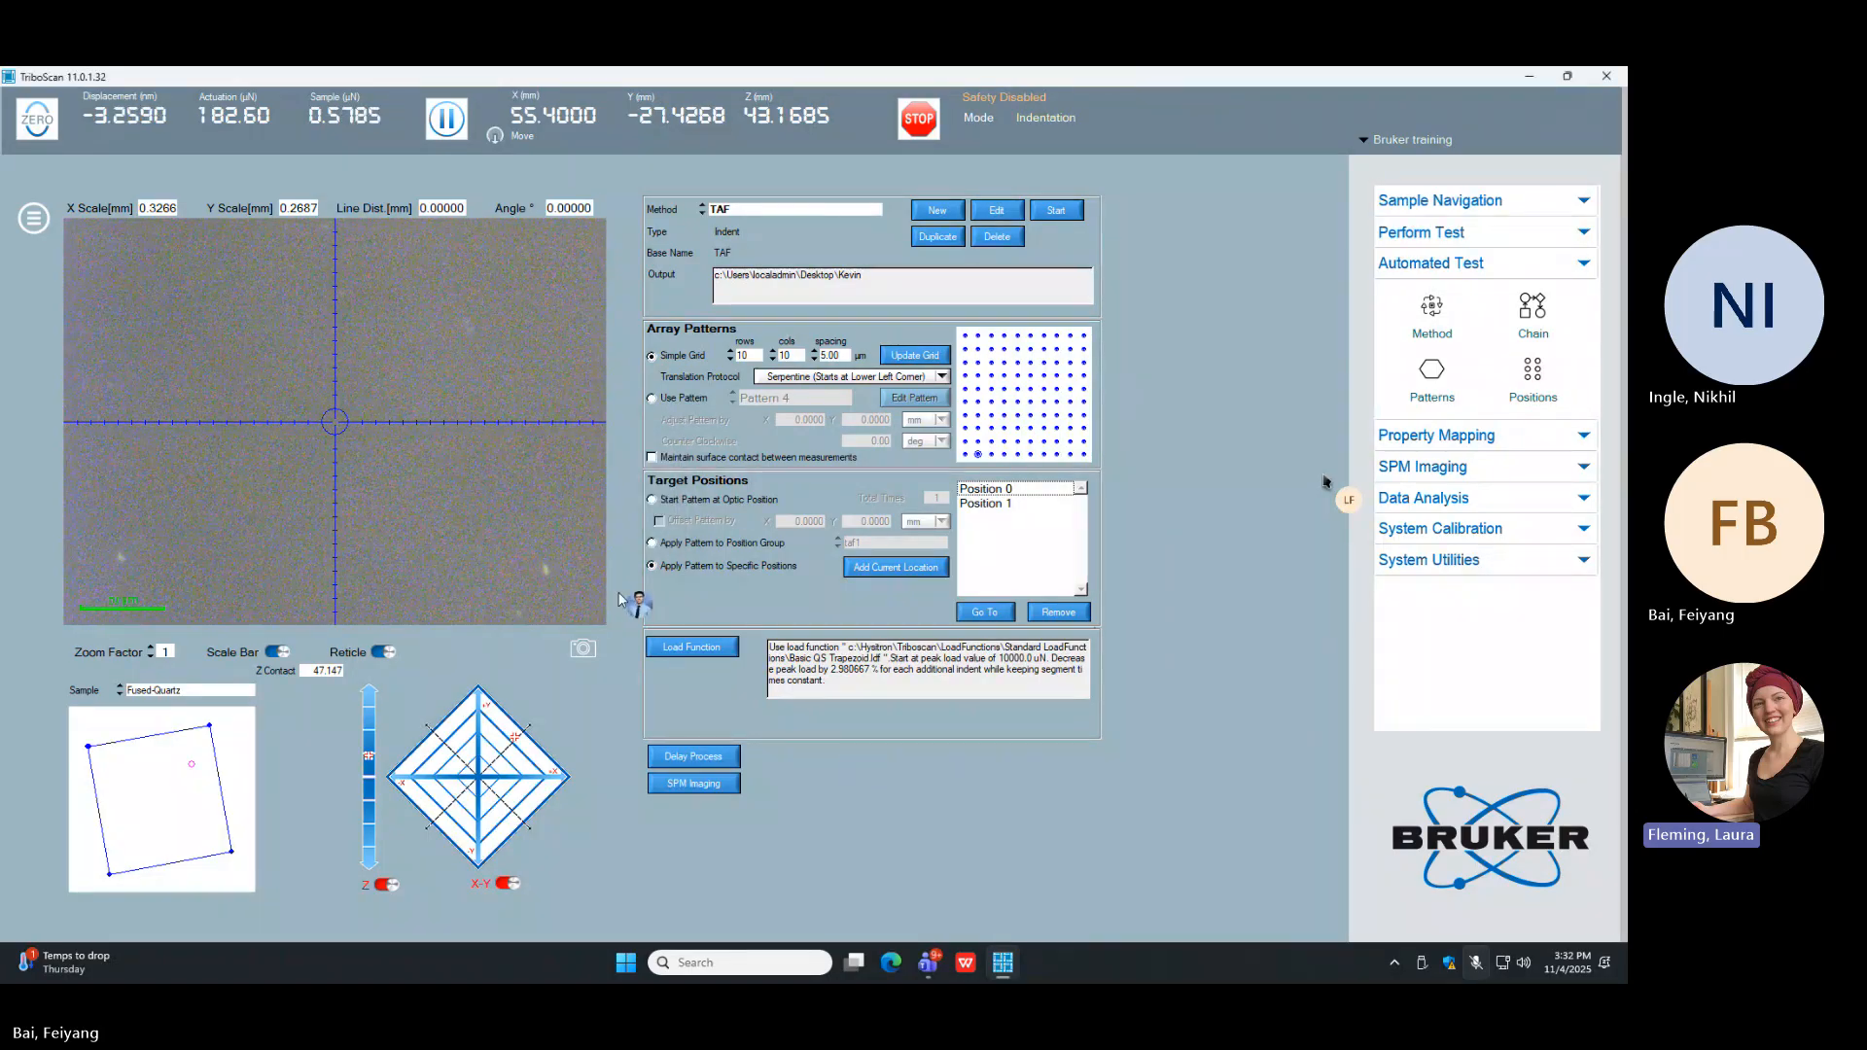
# Step: Re-enable the X-Y and Z stage safeties, and start the TAF method
pyautogui.click(509, 884)
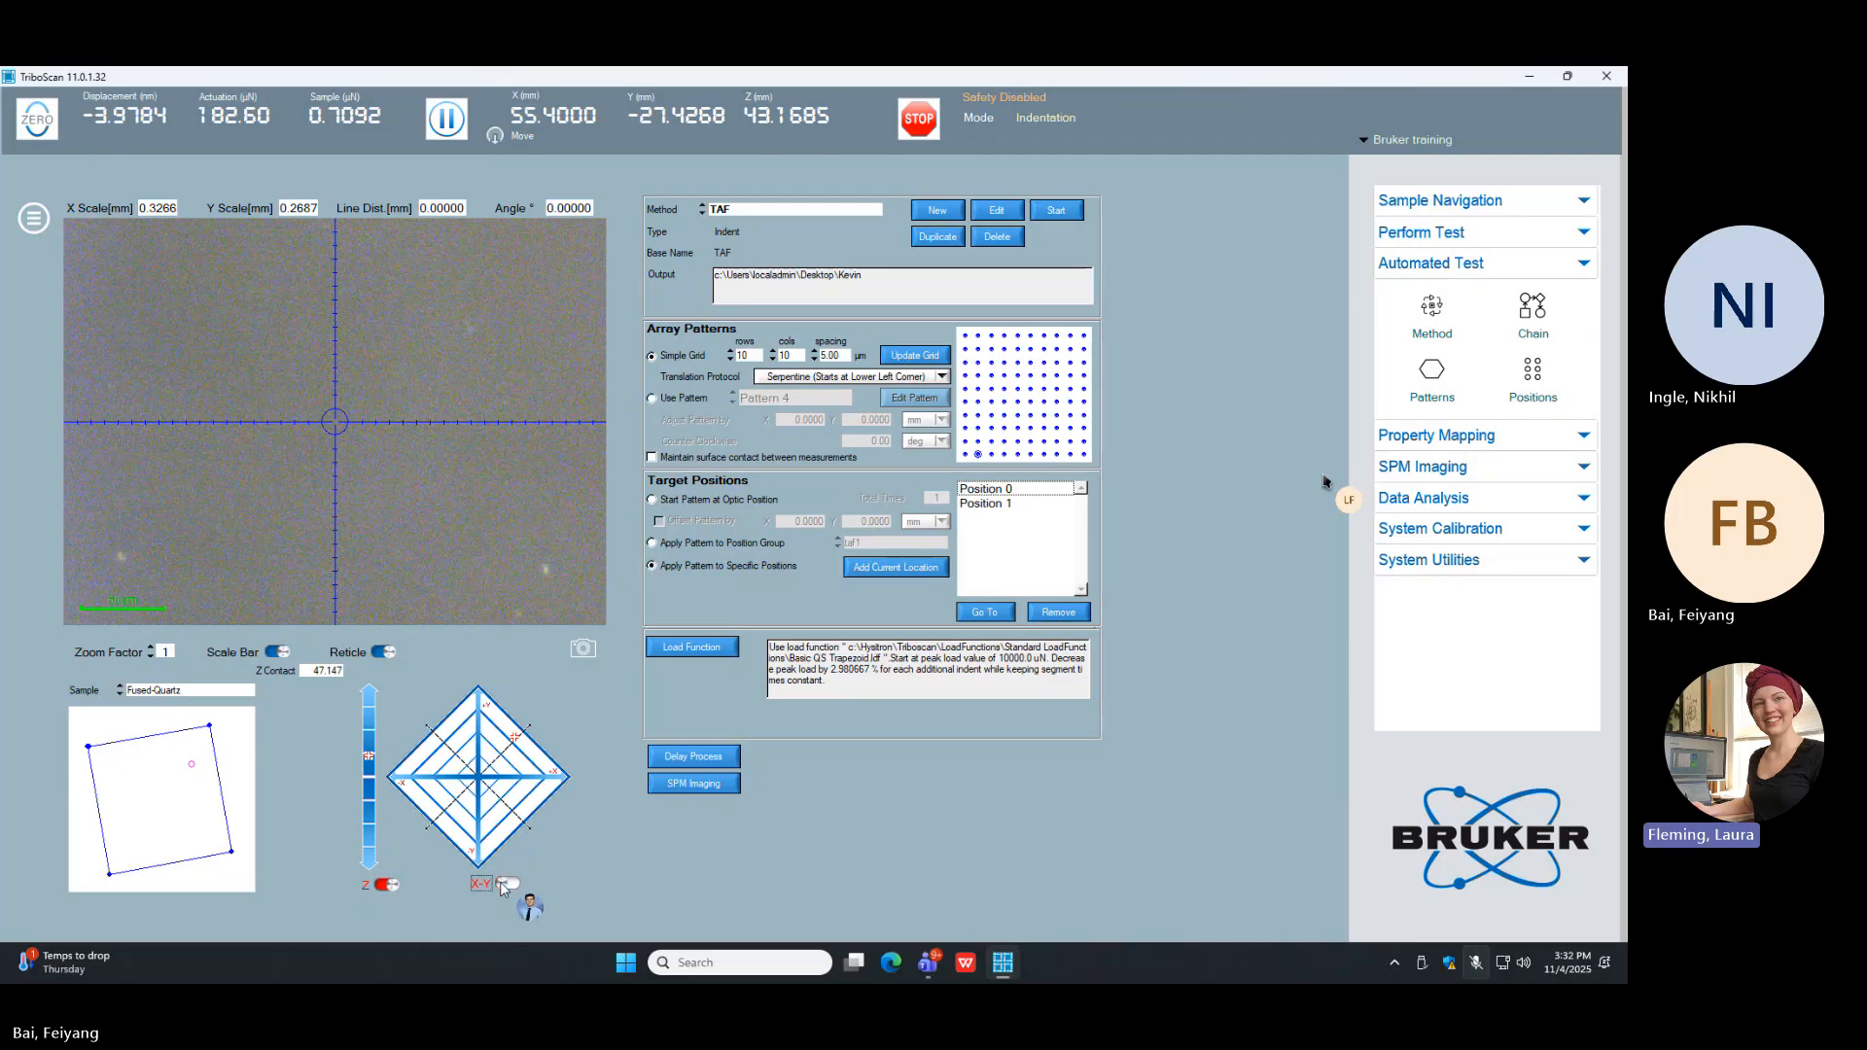
pyautogui.click(387, 885)
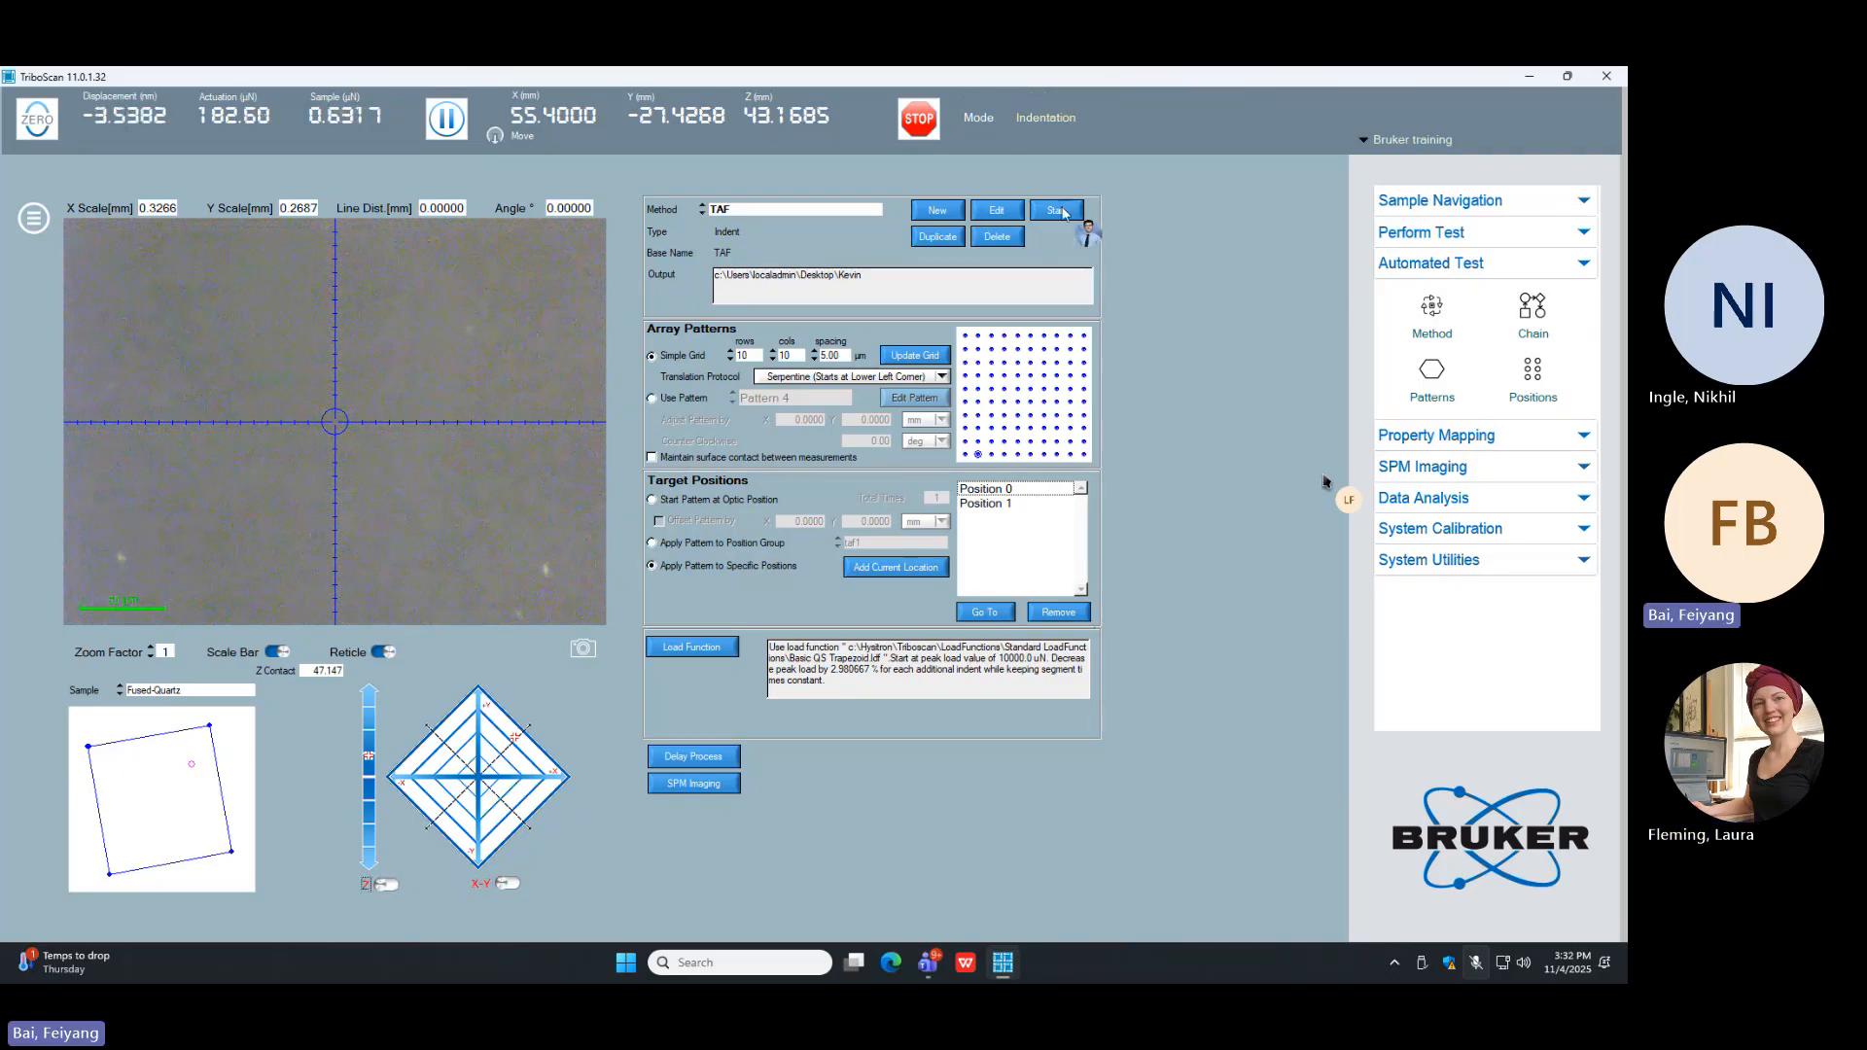
pyautogui.click(1056, 210)
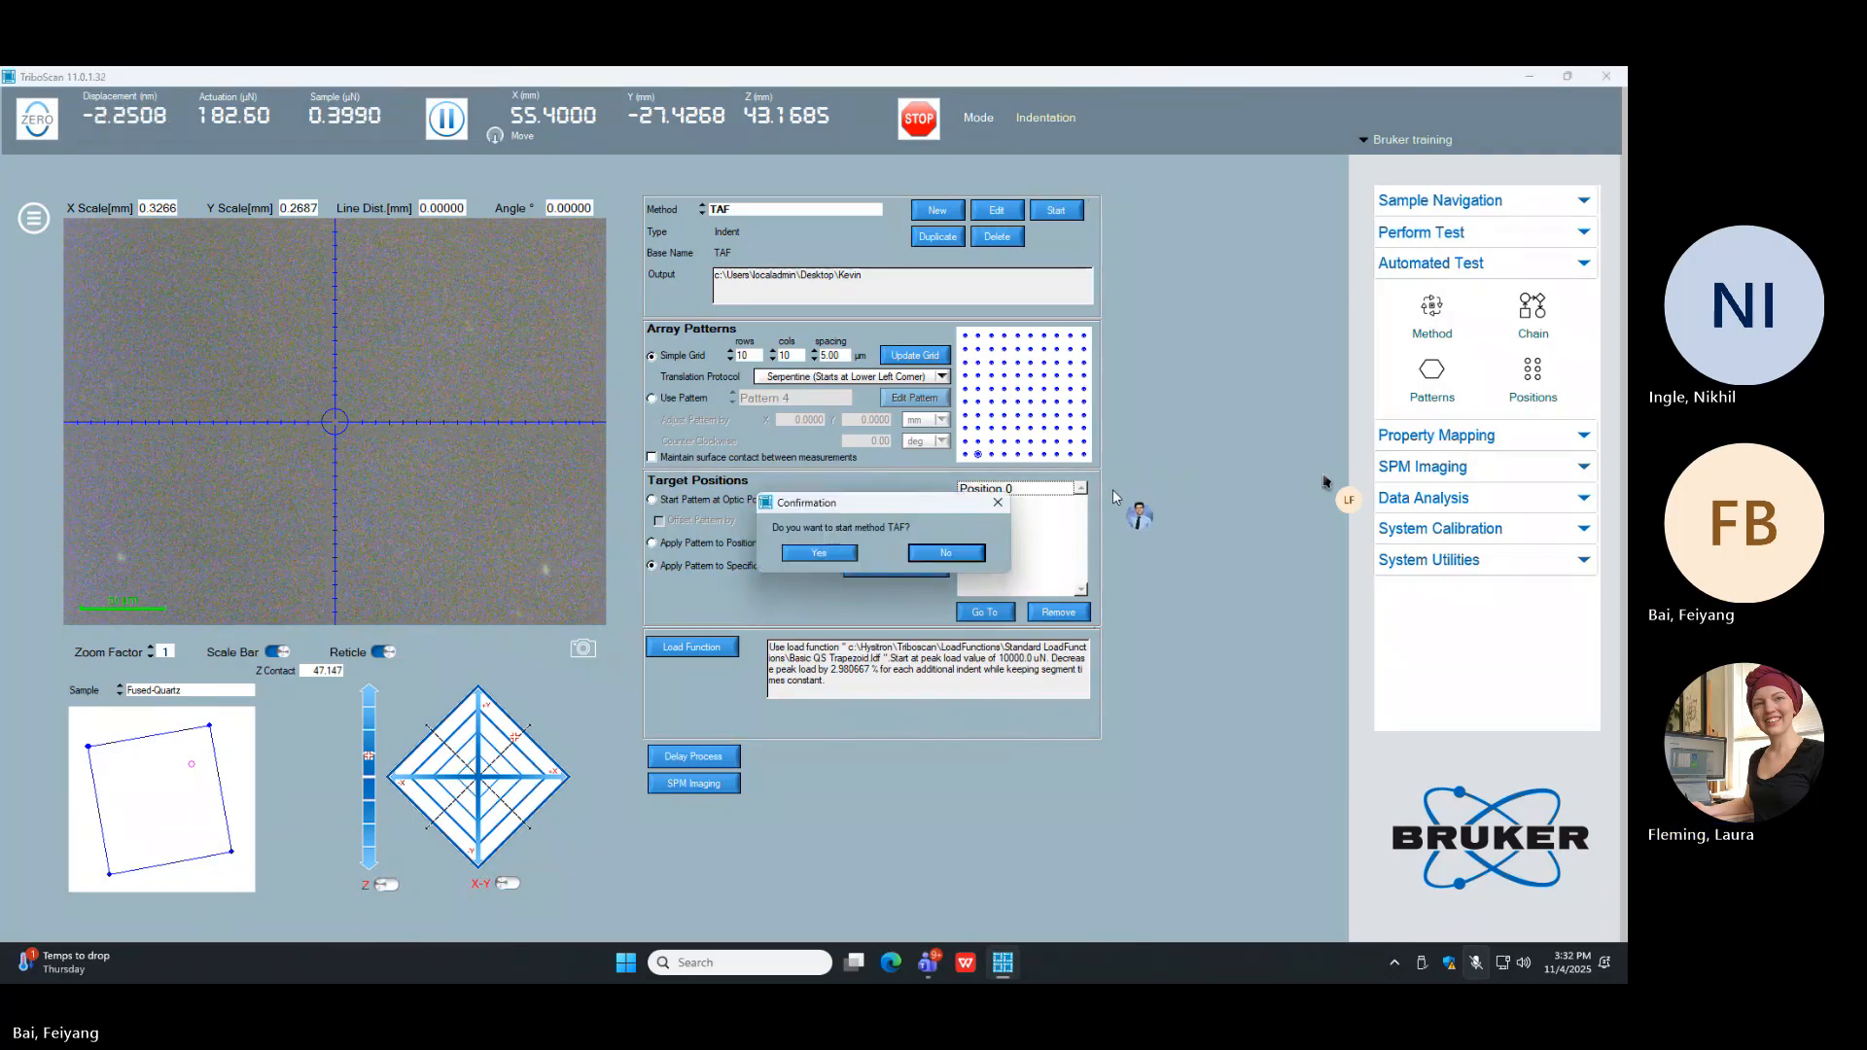
pyautogui.click(851, 563)
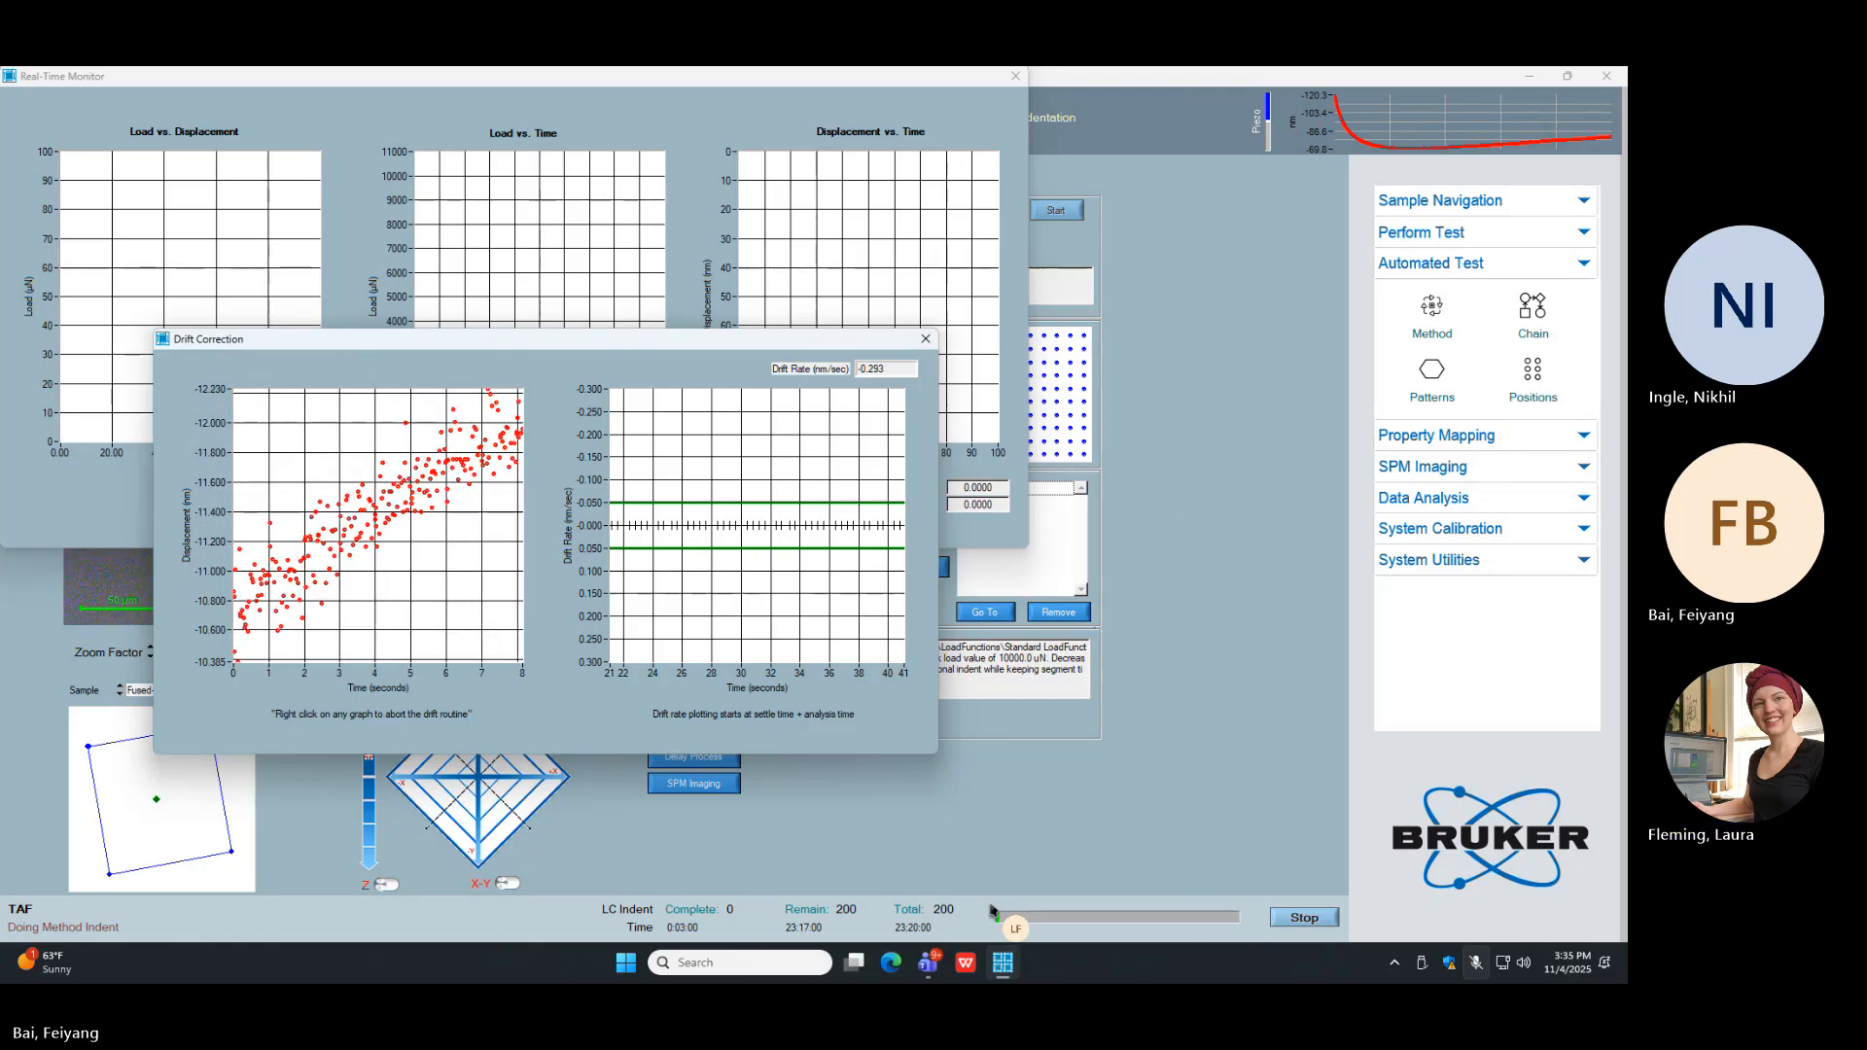
pyautogui.click(1626, 966)
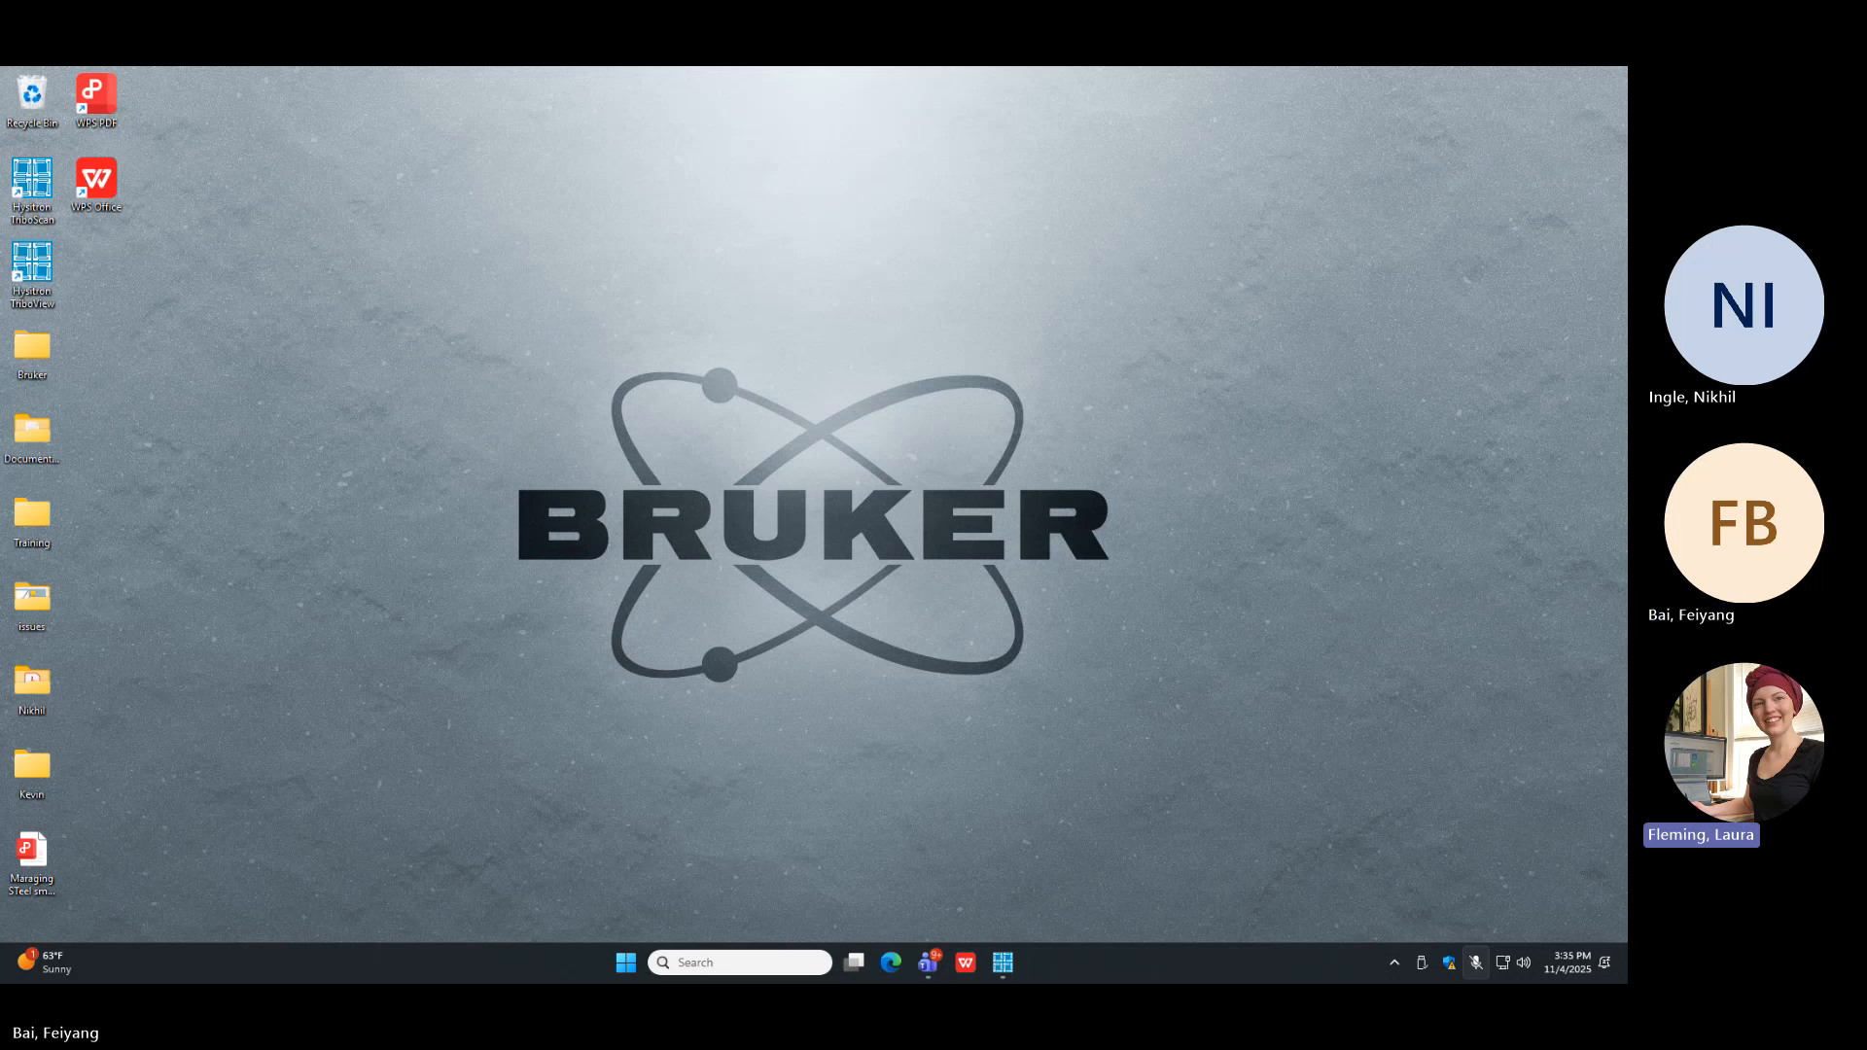
pyautogui.press('super+d')
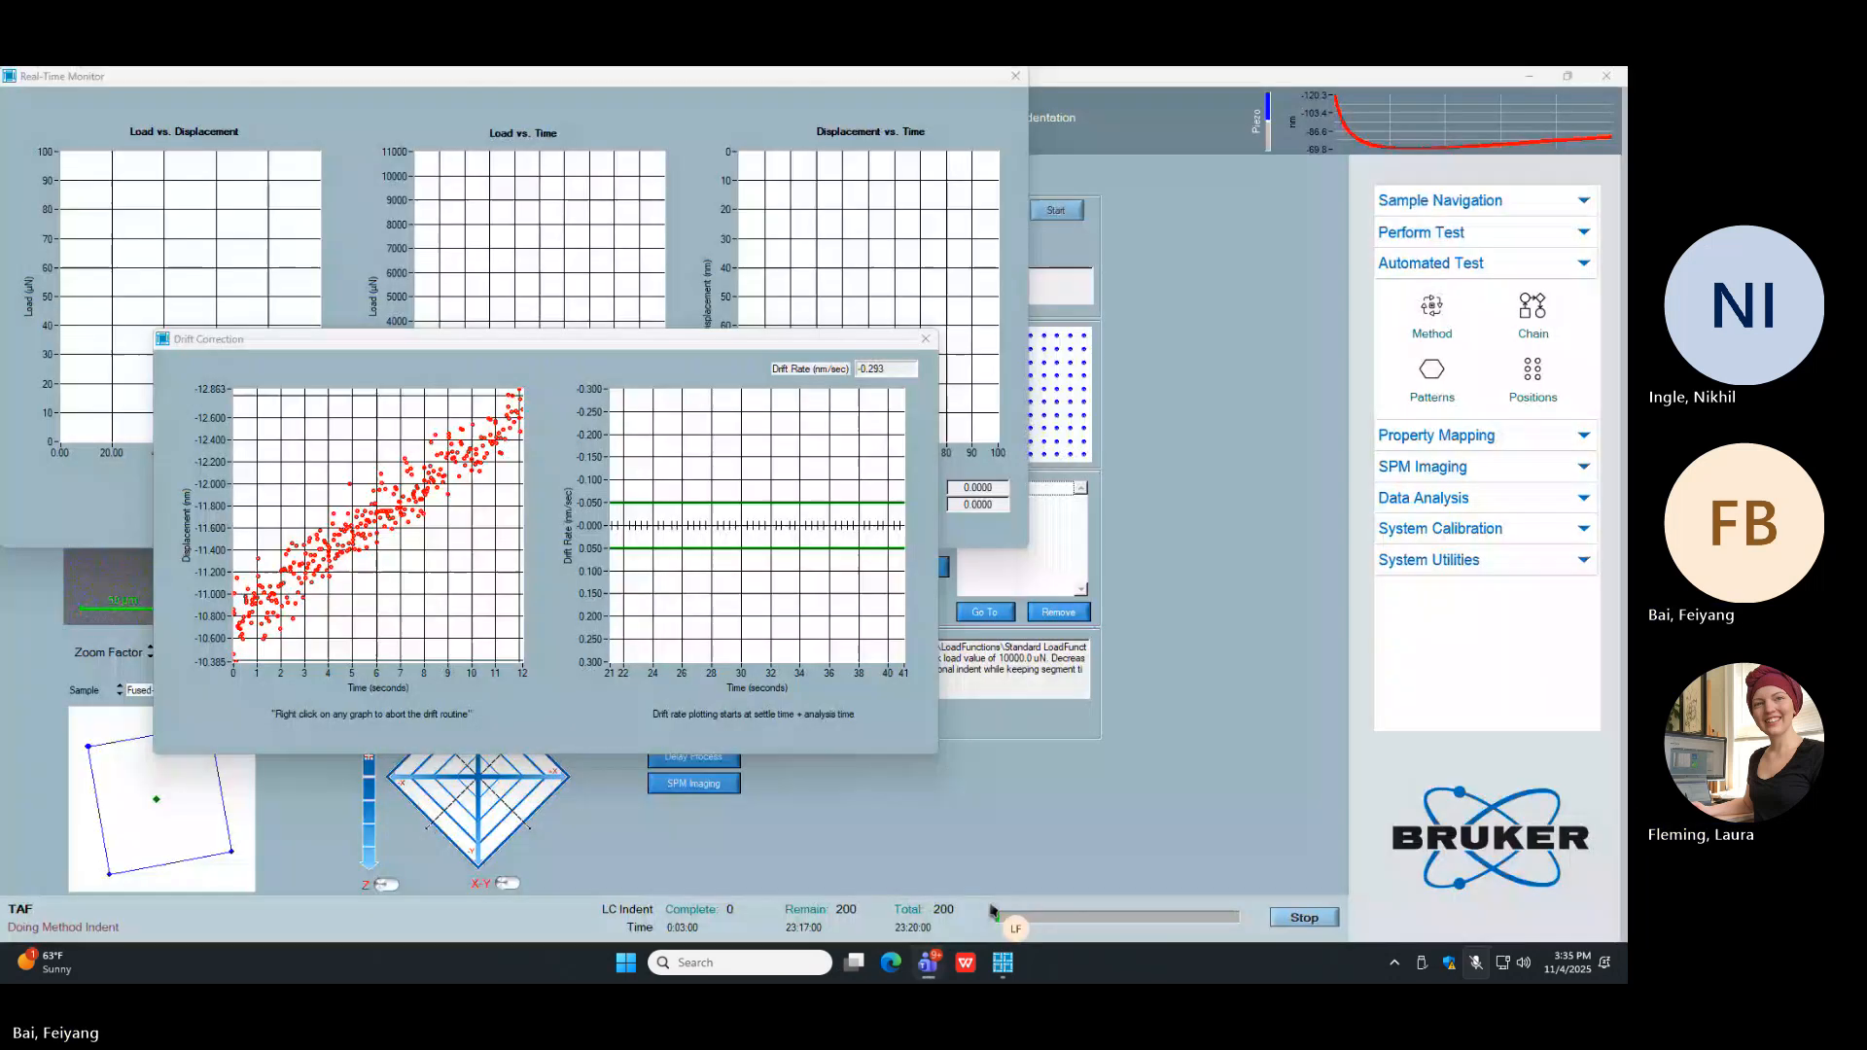